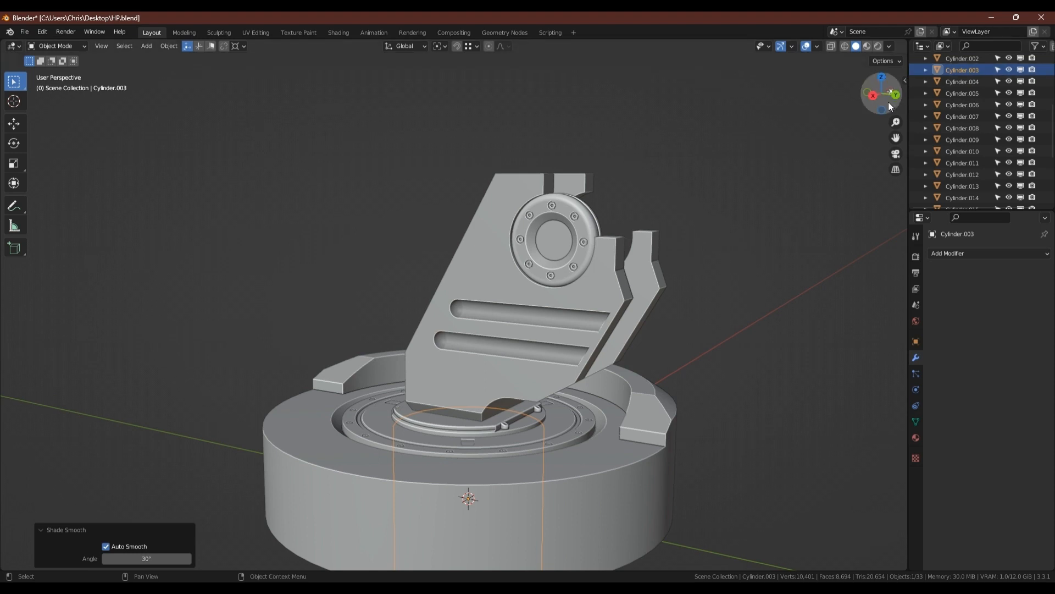
Step: In the right side view, move the selected cylinder about 3.06 m in Y and 2.39 m in Z, then rotate it -30° about X
left_click(874, 95)
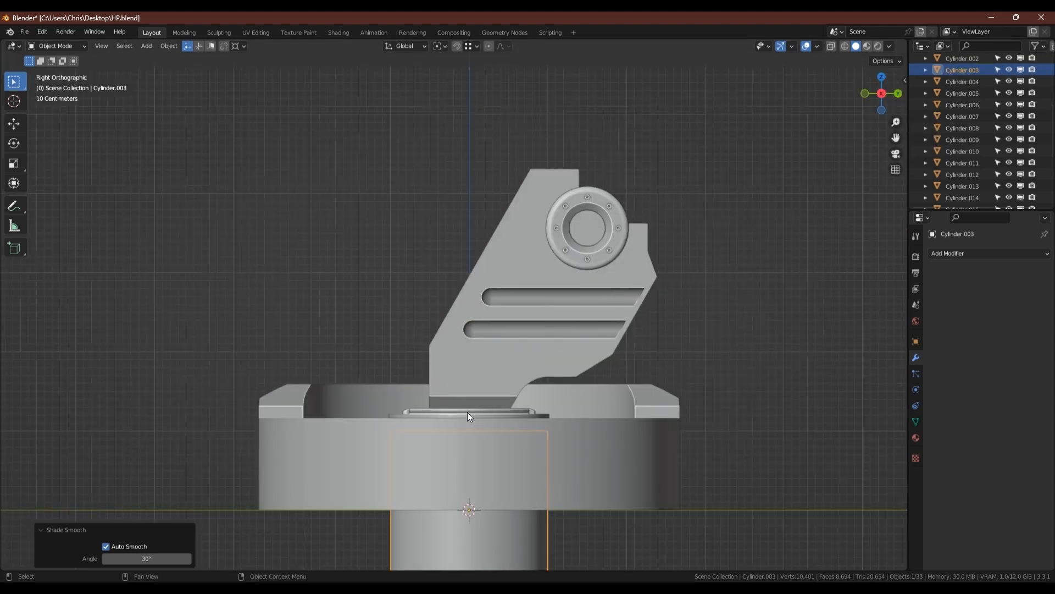
key("g")
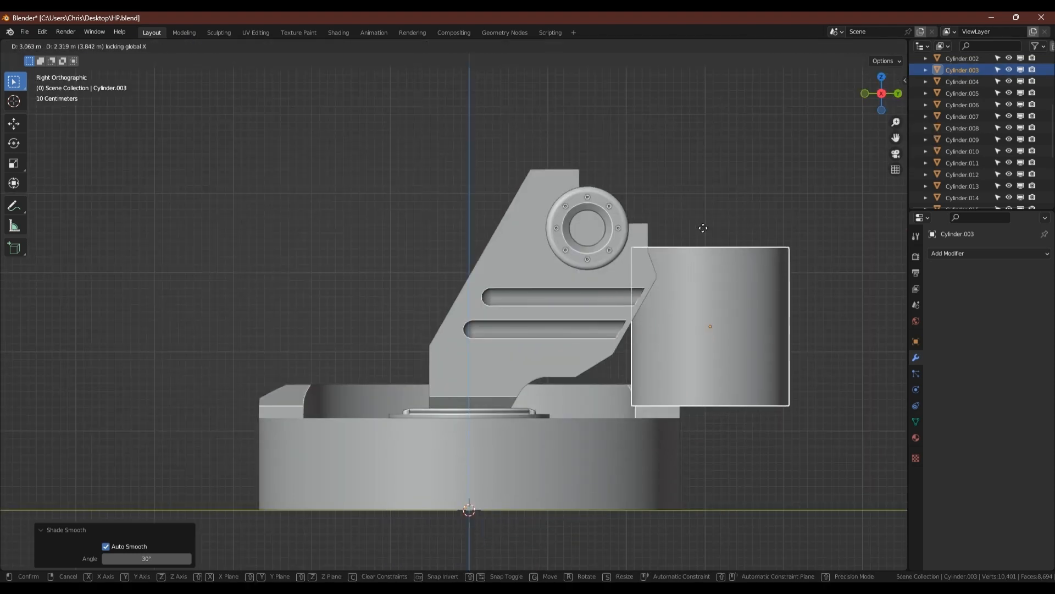
left_click(703, 224)
key("r")
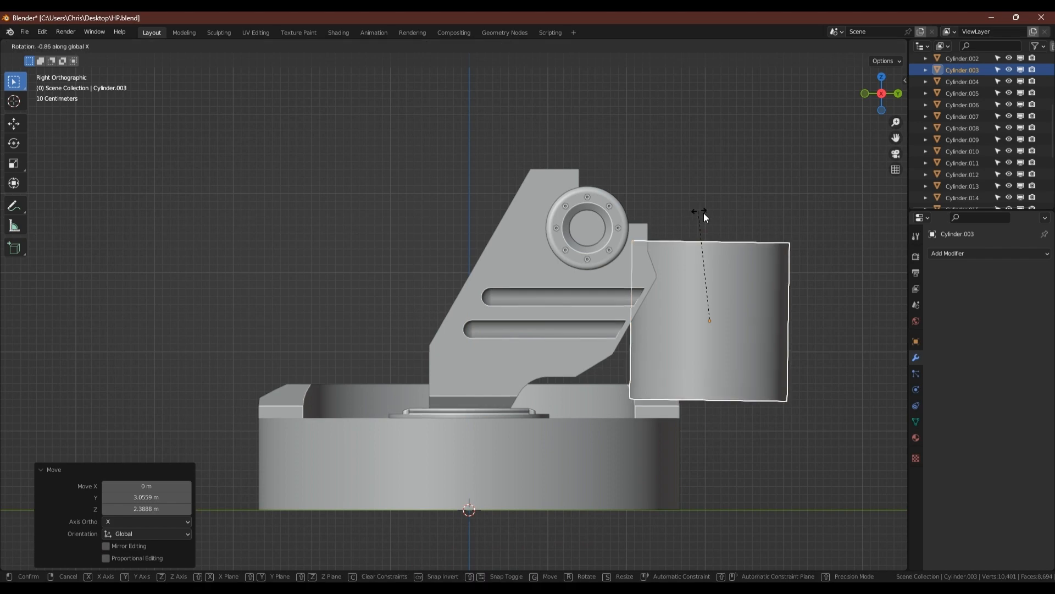
left_click(749, 229)
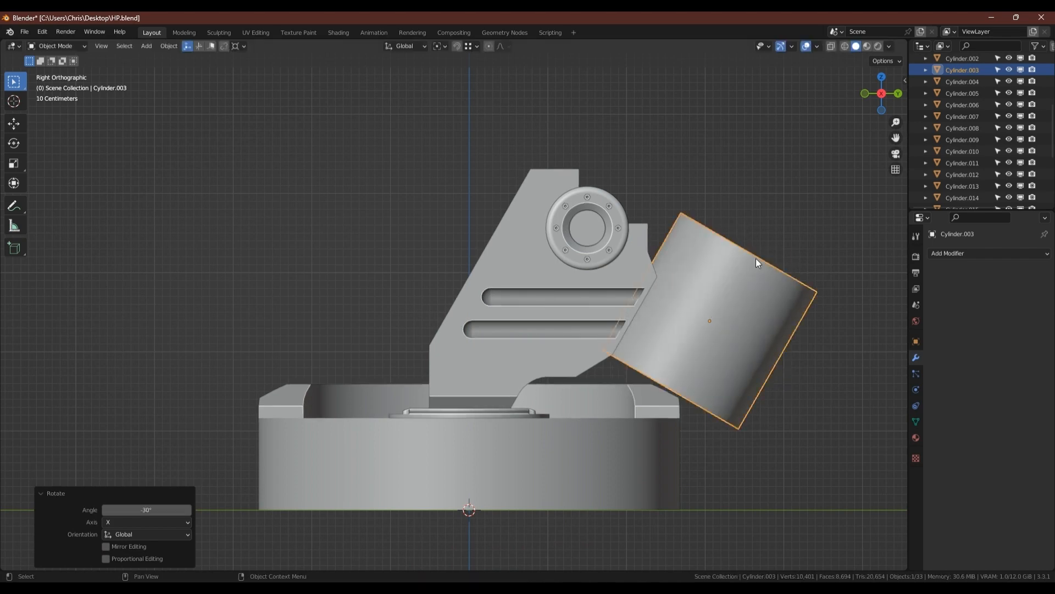
Step: Scale the tilted cylinder's mesh down uniformly to about 0.717 in Edit Mode
middle_click_drag(757, 258, 662, 261, "shift")
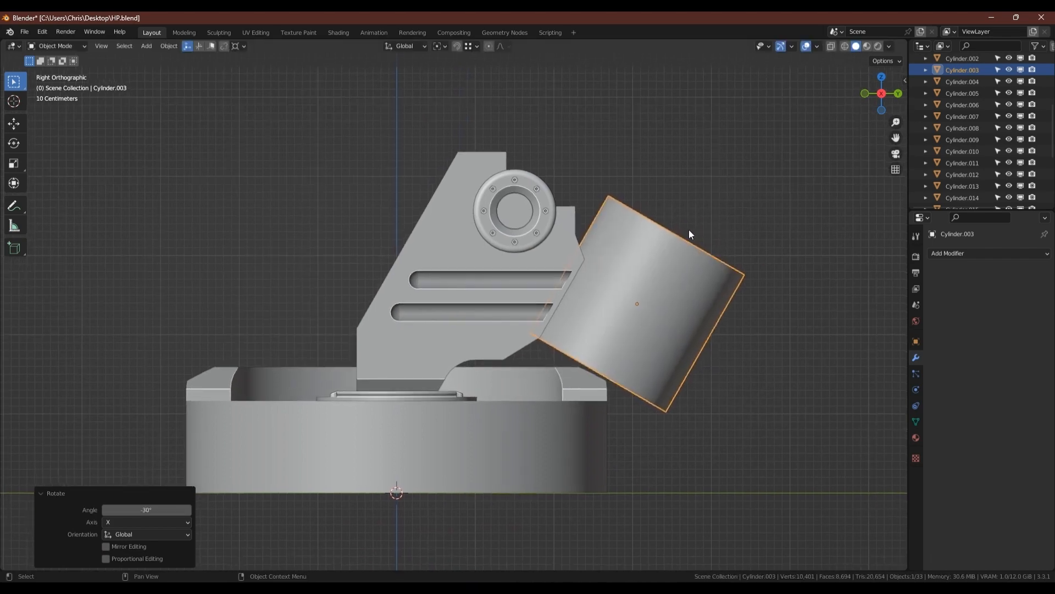
key("Tab")
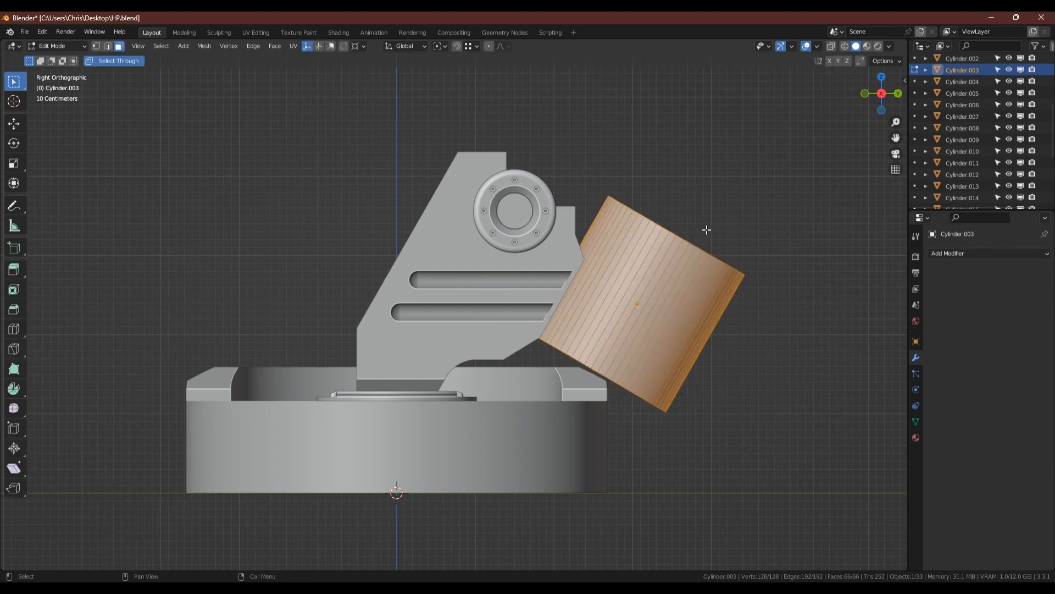
key("s")
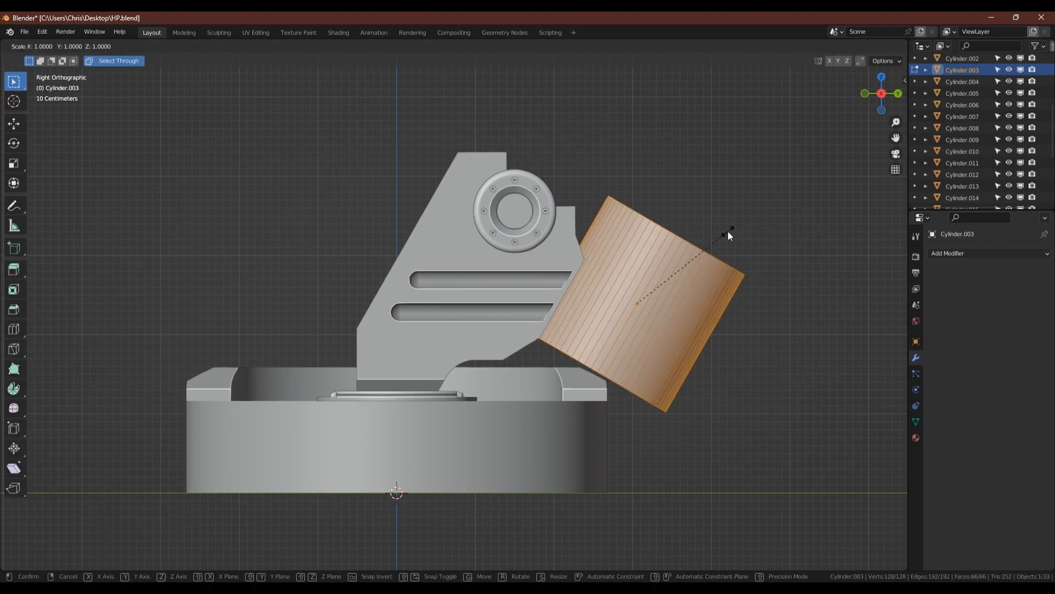
left_click(692, 239)
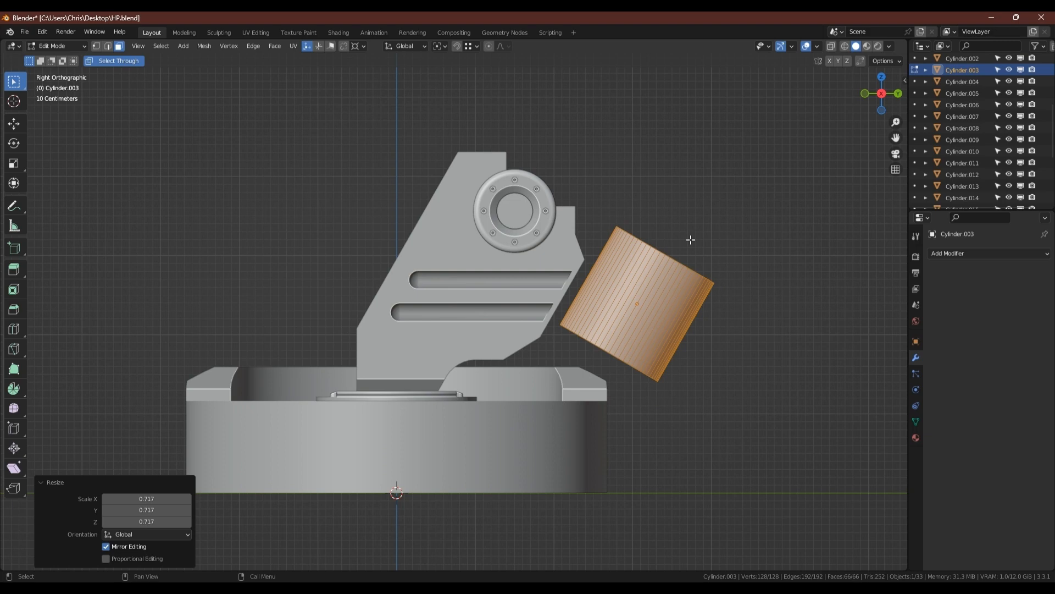
Step: Return to Object Mode and shift the cylinder about -0.03 m along its local Z axis
key("Tab")
key("g")
key("z")
key("z")
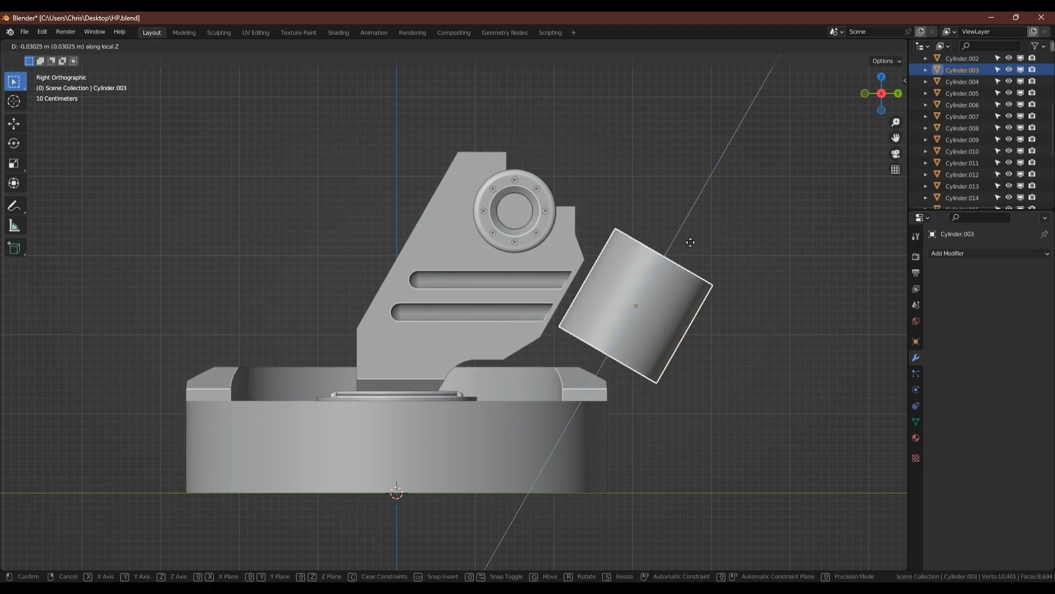
left_click(691, 242)
Step: Duplicate the bracket's two floor faces between its arms and raise the copy about 2.25 m along Z
middle_click_drag(556, 239, 635, 256)
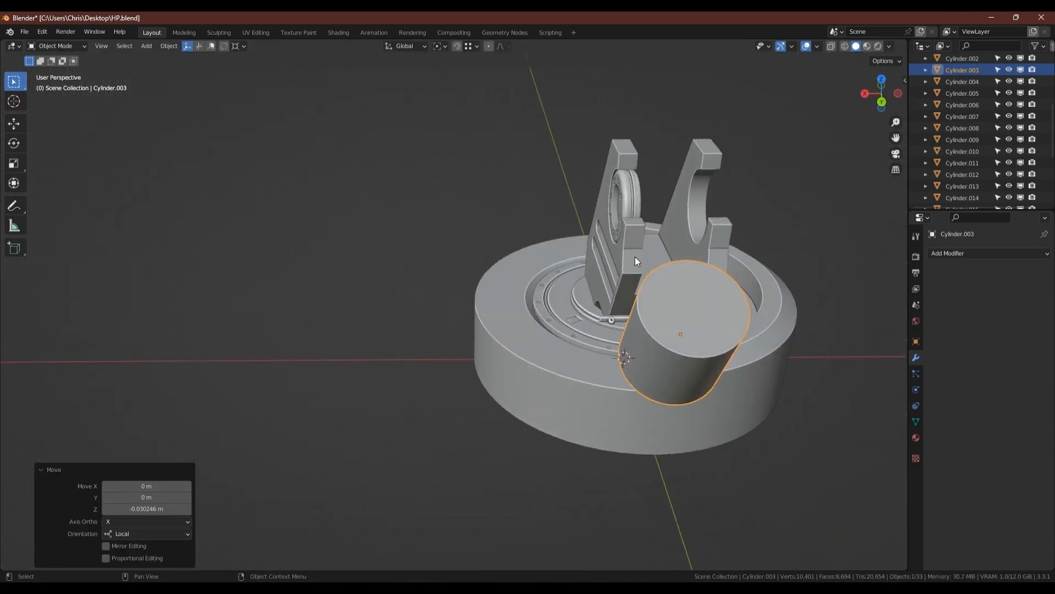
left_click(656, 252)
key("Tab")
left_click(639, 256)
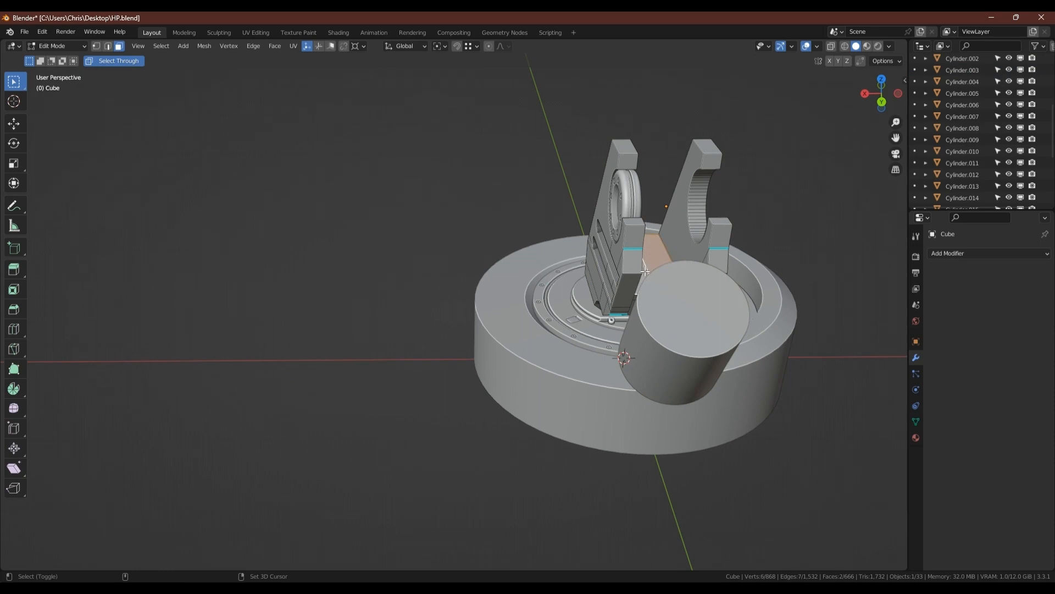
scroll(640, 256, "up", 3)
middle_click_drag(640, 255, 542, 354)
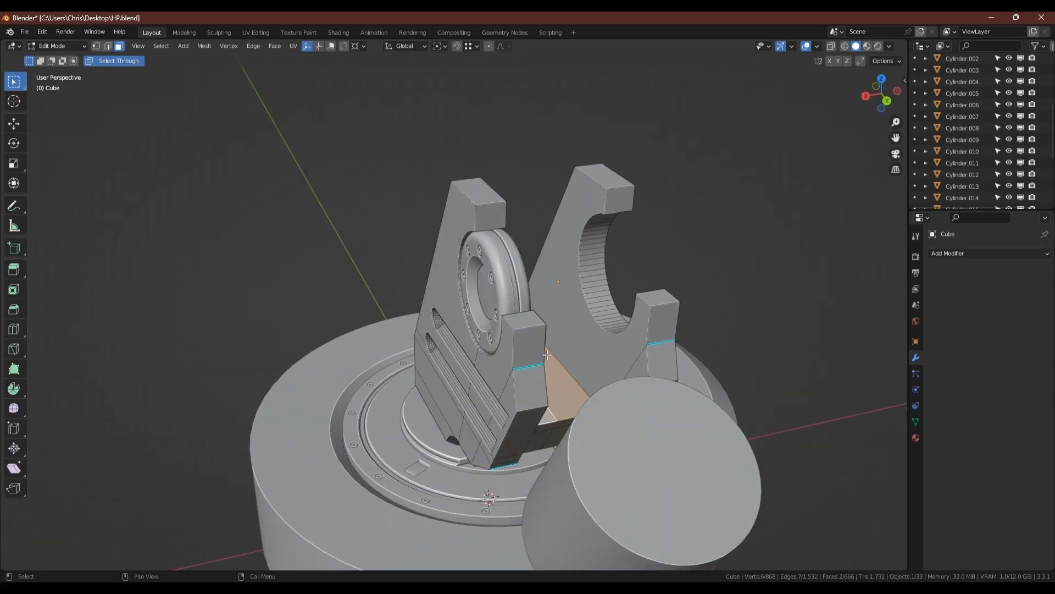
key("shift+d")
key("z")
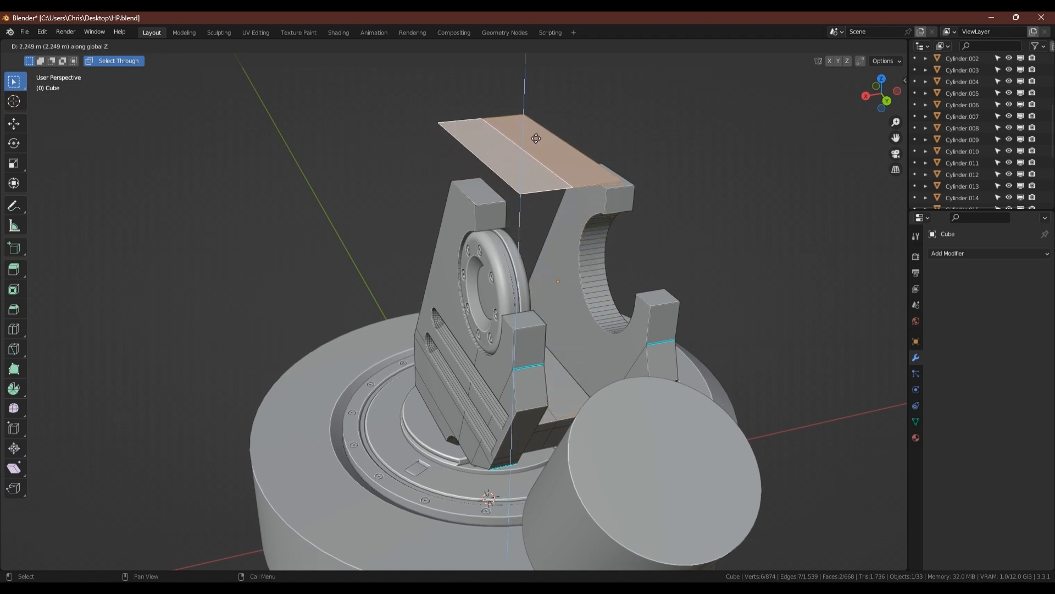
left_click(535, 138)
Step: Separate the duplicated faces into their own object and open that object in Edit Mode
key("p")
left_click(535, 136)
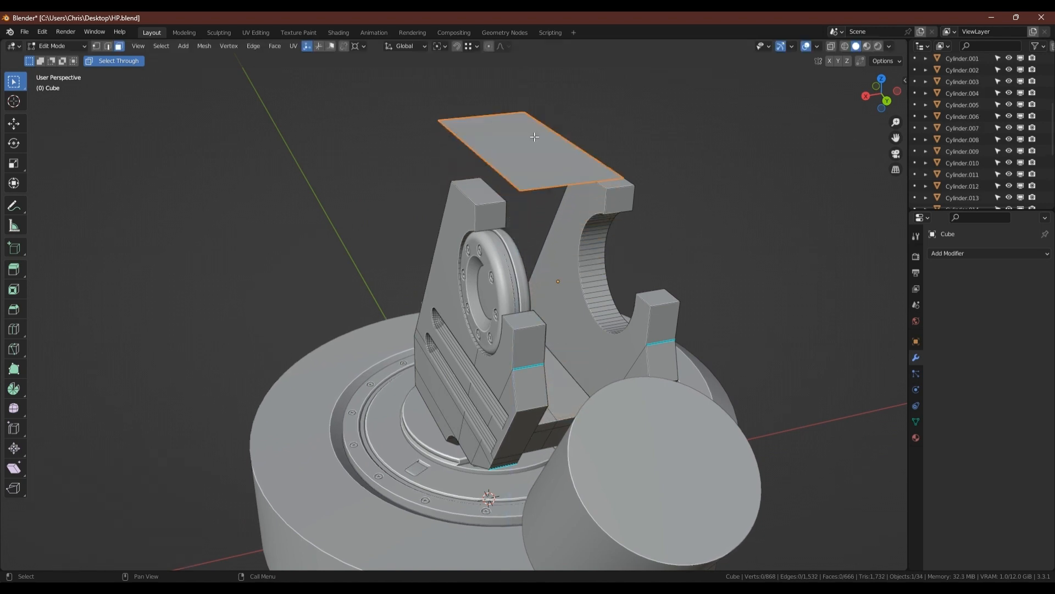
key("Tab")
left_click(524, 147)
key("Tab")
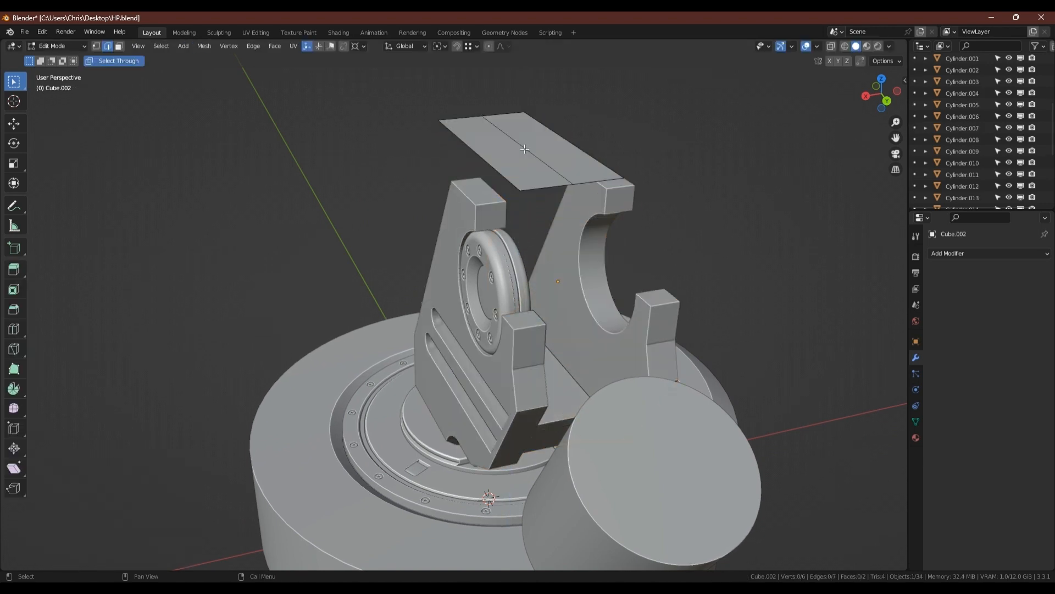
Step: Duplicate the plate's face in place and rotate the copy 90° about Y
middle_click_drag(508, 207, 547, 211)
left_click(546, 210)
key("shift+d")
right_click(546, 160)
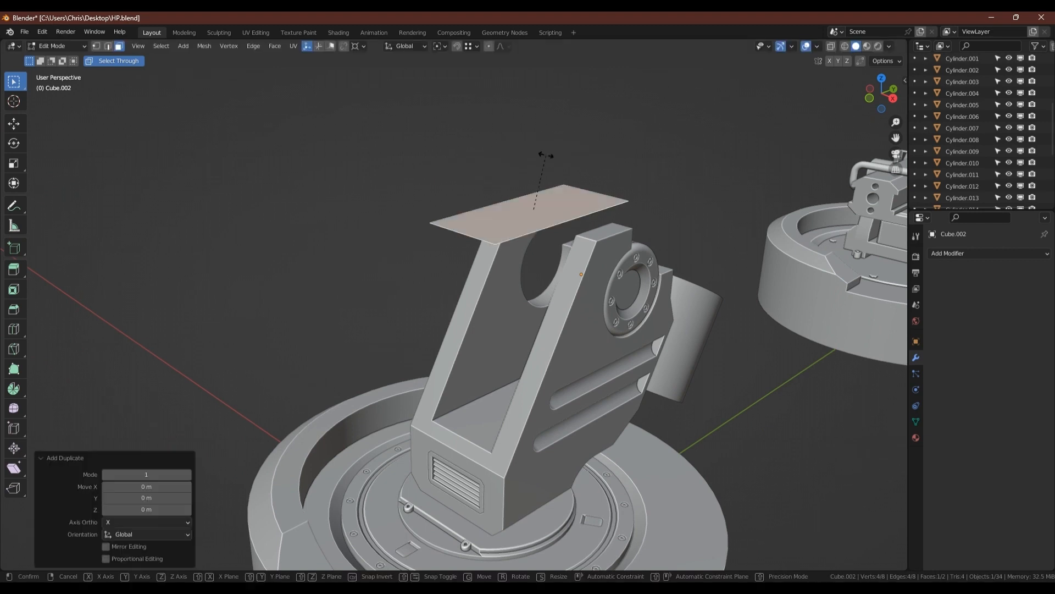
type("ry90")
key("Return")
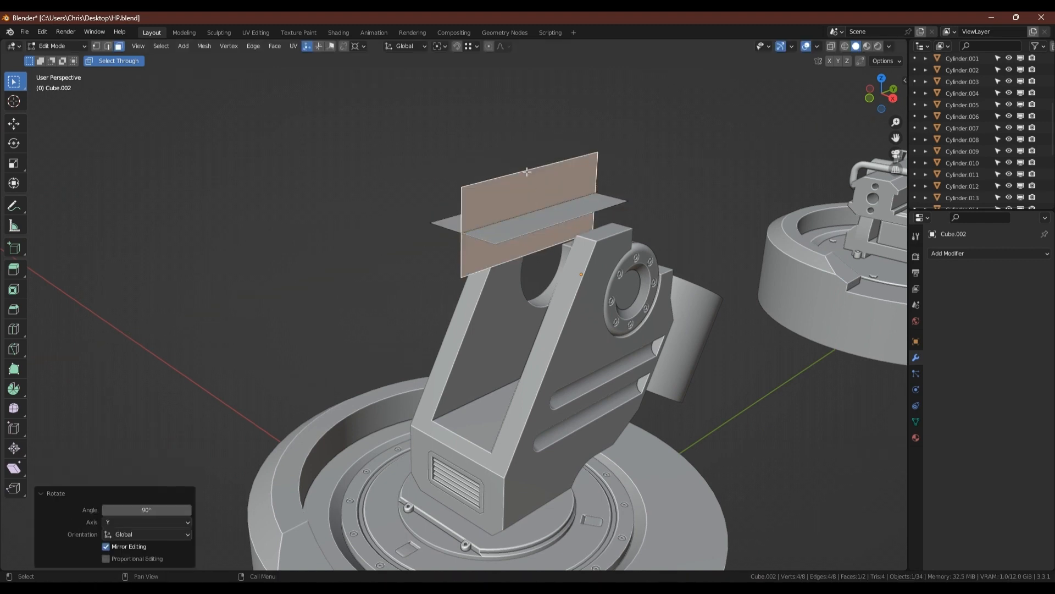
Step: Snap the upright face's upper corner to the near corner of the horizontal plate so both share a long edge
left_click(470, 180, "shift")
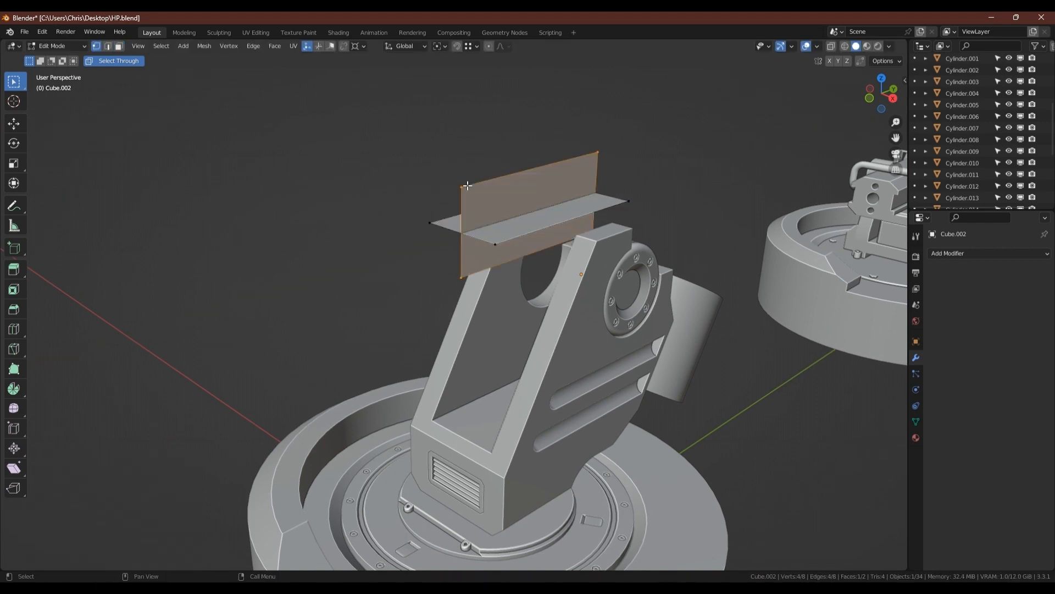
key("g")
left_click(493, 247, "ctrl")
Step: Duplicate the upright face along X to the plate's opposite long edge, about -0.917 m
middle_click_drag(494, 247, 554, 273, "shift")
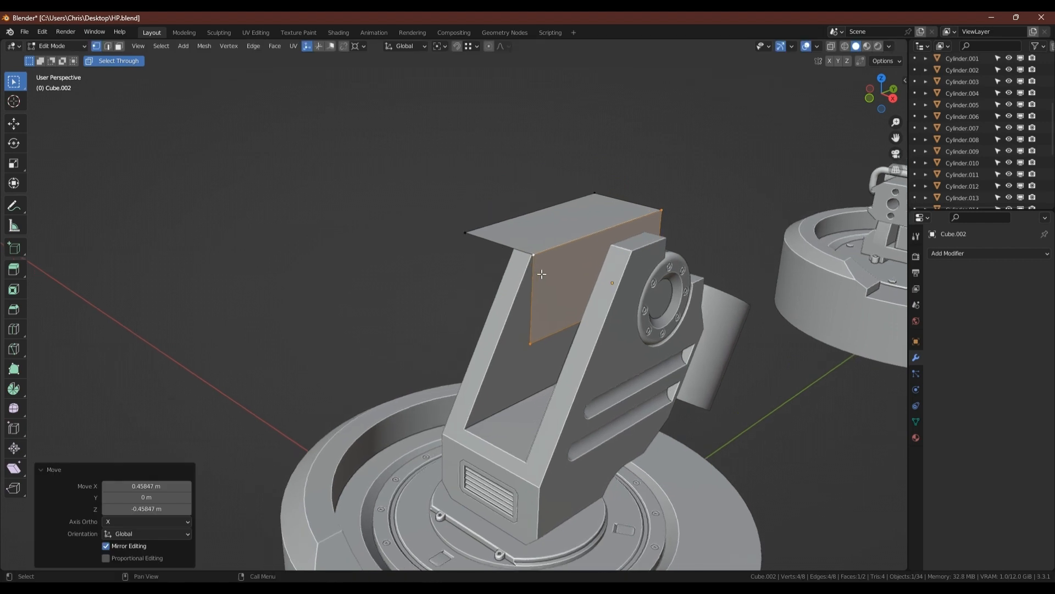
key("3")
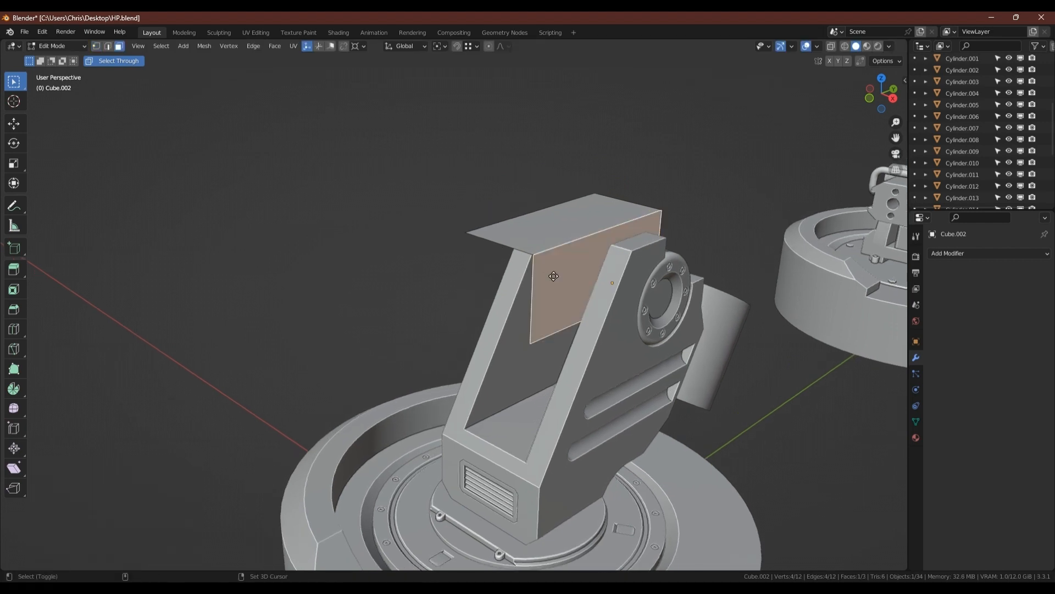
key("g")
key("x")
left_click(467, 232)
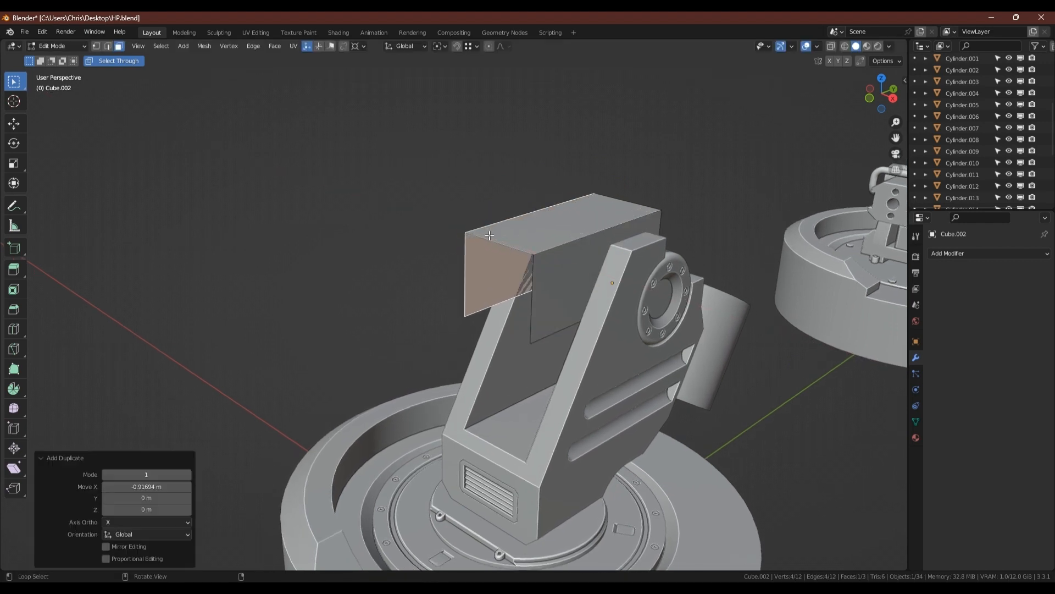
right_click(489, 236)
left_click(489, 235)
Step: Duplicate the top face down along Z by about 0.917 m to close the underside of the box
left_click(531, 231)
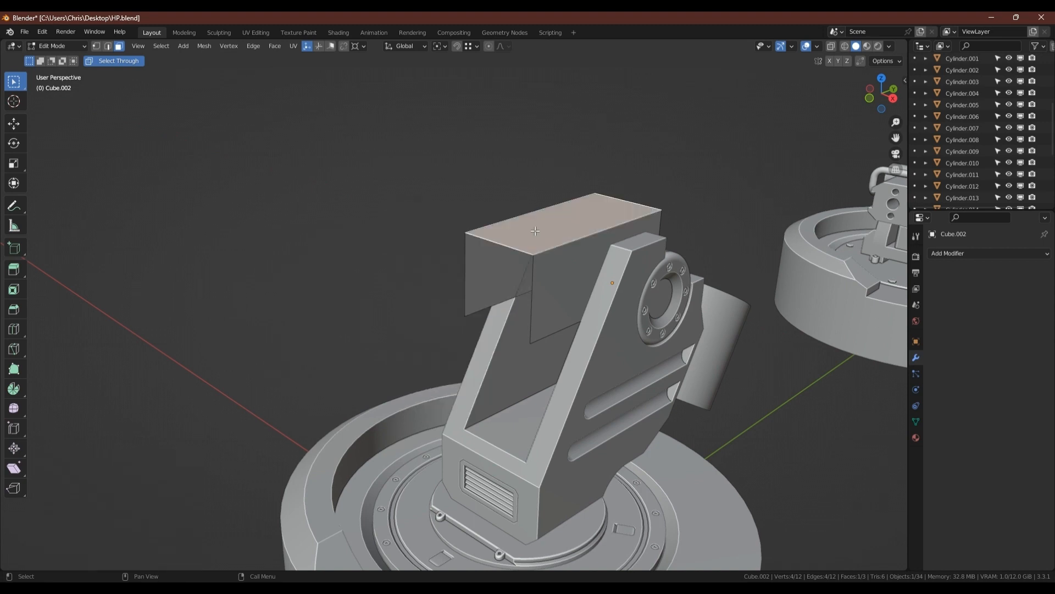
key("g")
key("z")
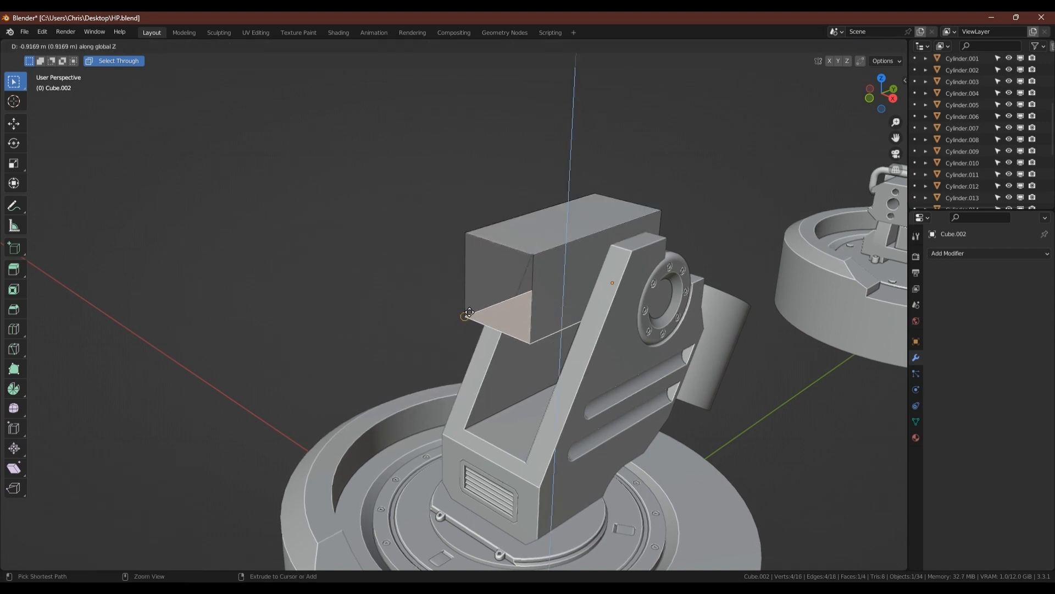
left_click(469, 313)
Step: Flip the bottom face's normal and merge all of the box's vertices by distance
key("alt+n")
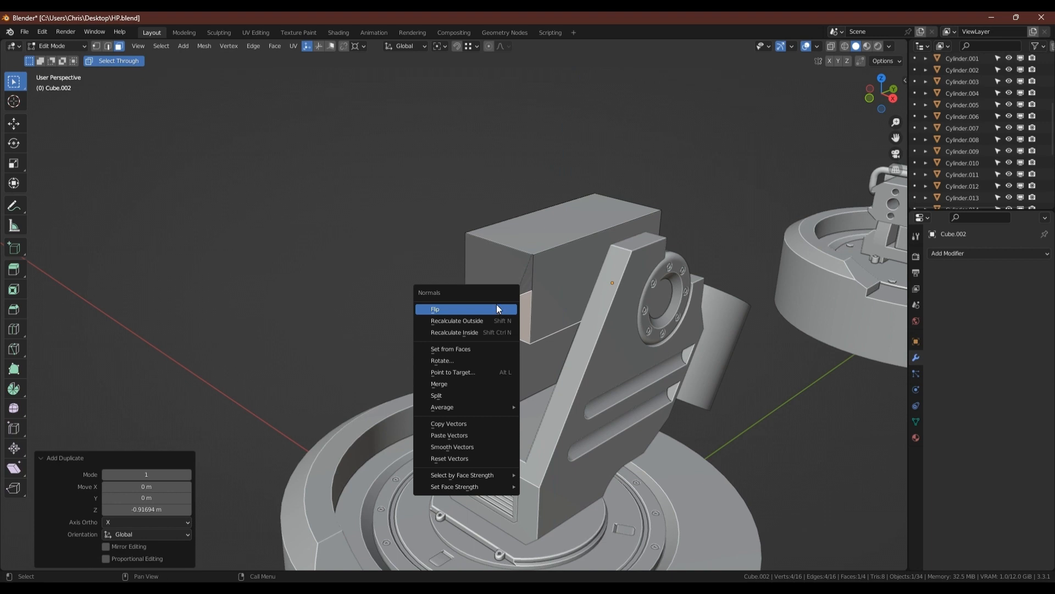
left_click(497, 309)
key("1")
key("a")
key("m")
left_click(512, 292)
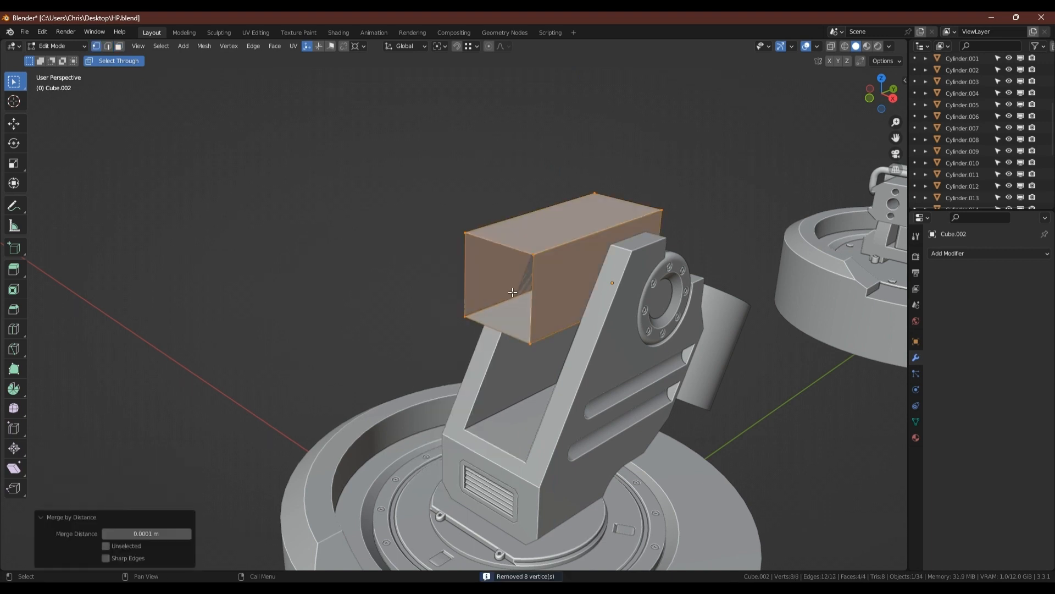
Step: Select the edge loops at the box's two open ends and fill each with a face
key("2")
left_click(617, 198, "alt")
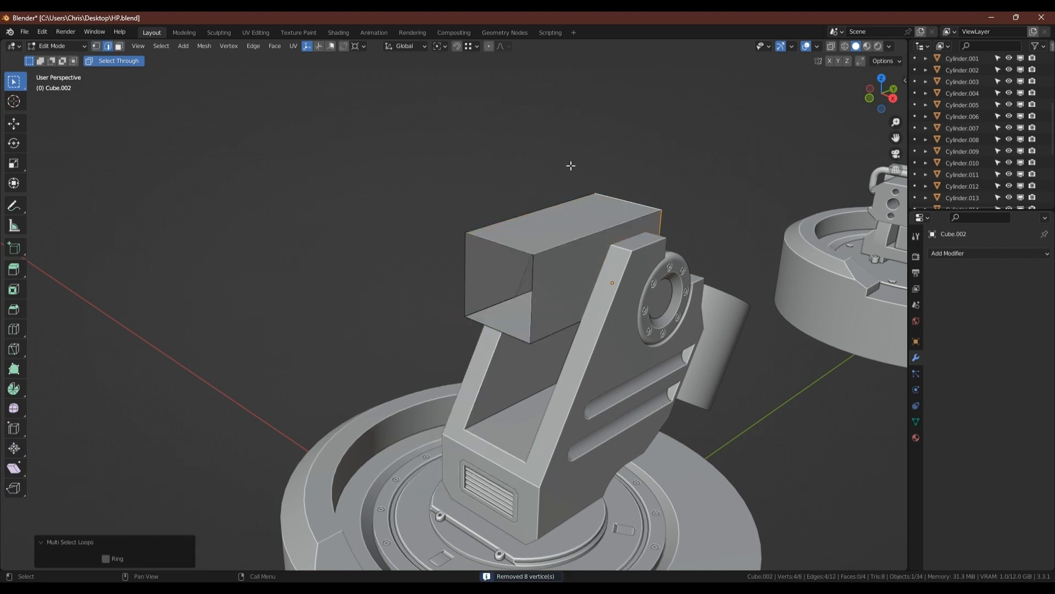
right_click(549, 157)
key("Escape")
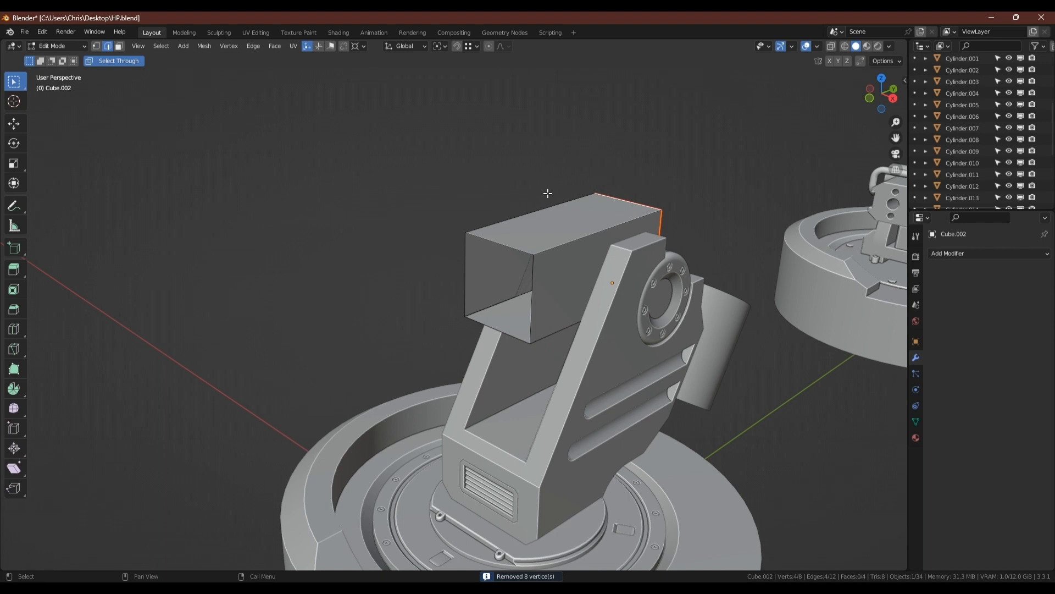
right_click(551, 179)
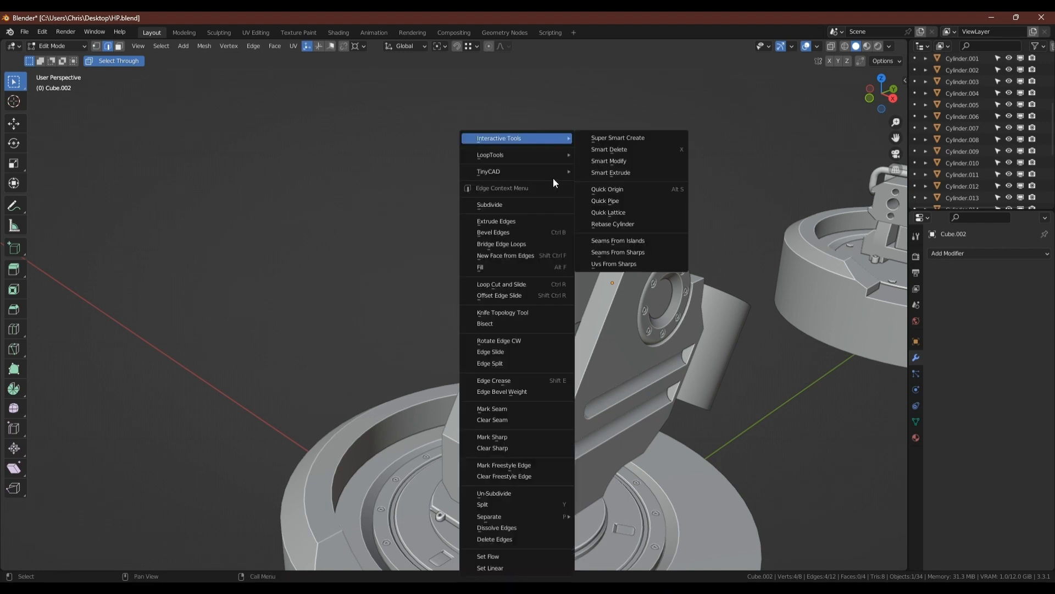
key("Escape")
left_click(500, 243, "alt")
right_click(499, 243)
key("Escape")
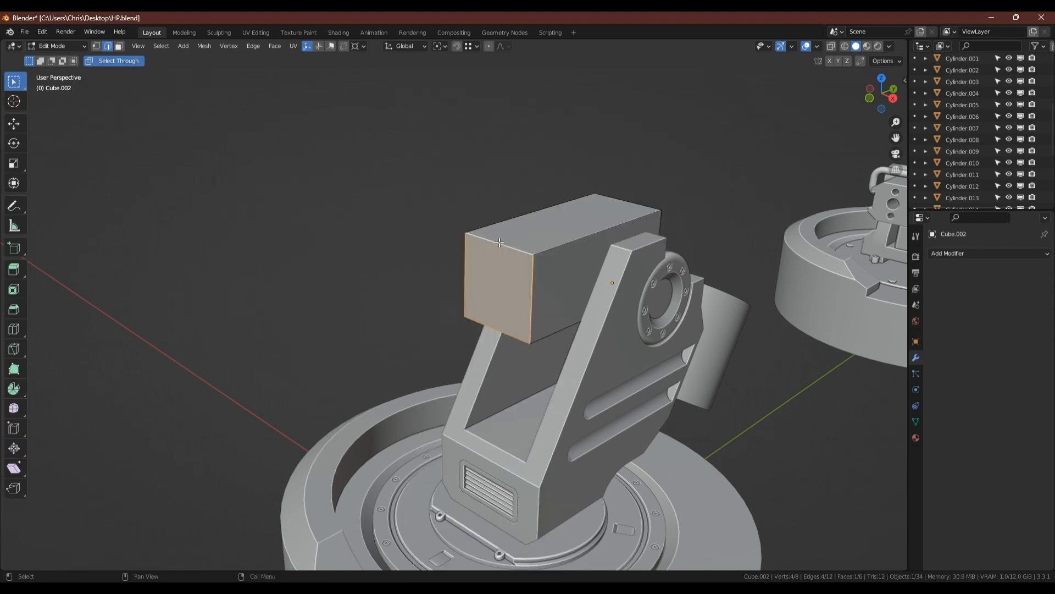
Step: In the right view with wireframes shown, lower the box about 0.474 m along Z to the height of the ring's centre
middle_click_drag(500, 242, 482, 308)
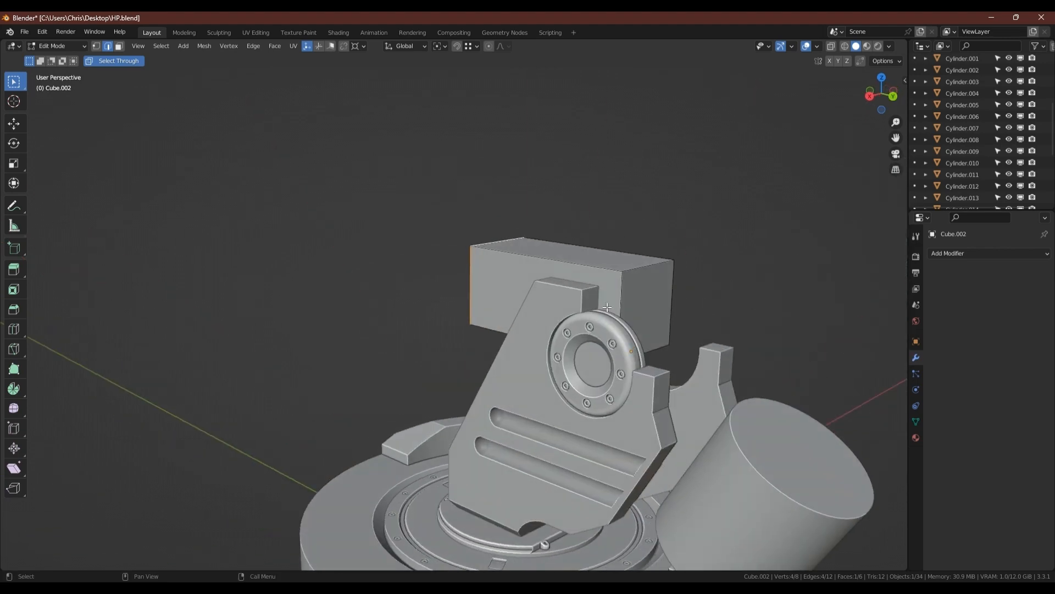
key("Tab")
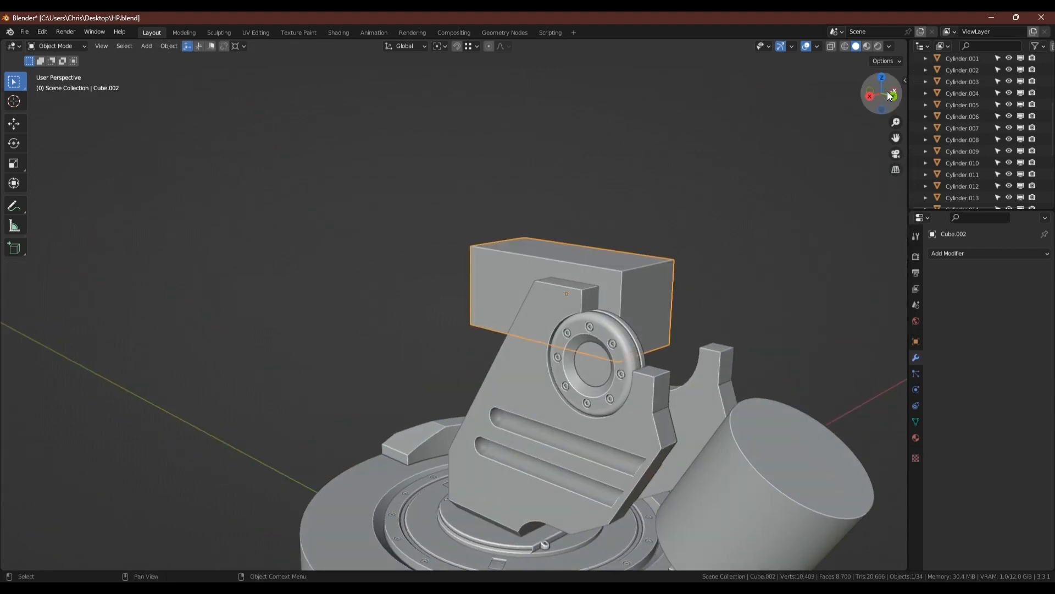
left_click(874, 98)
scroll(627, 374, "up", 5)
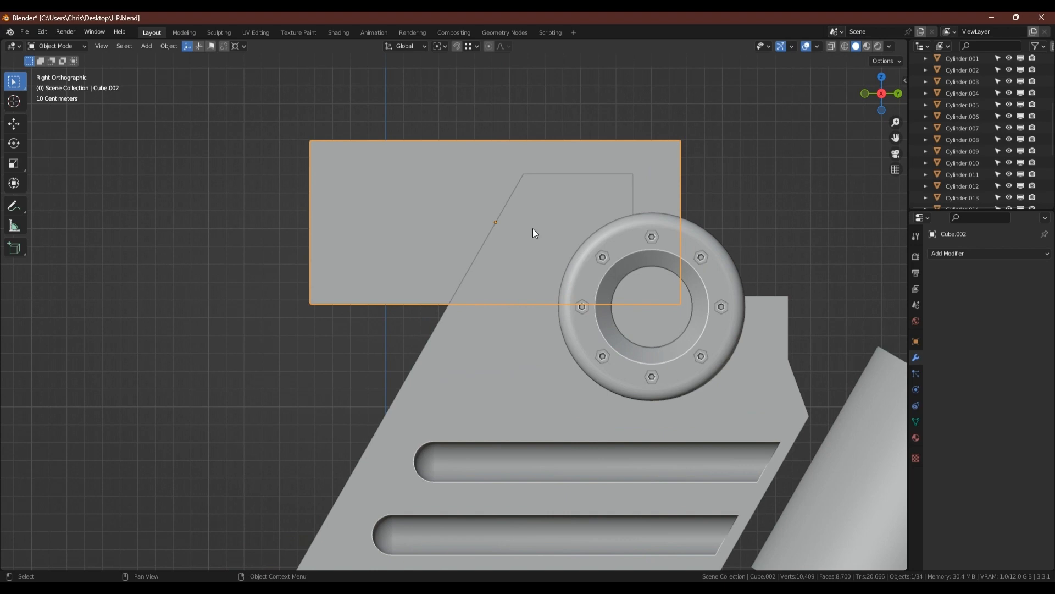
key("shift+z")
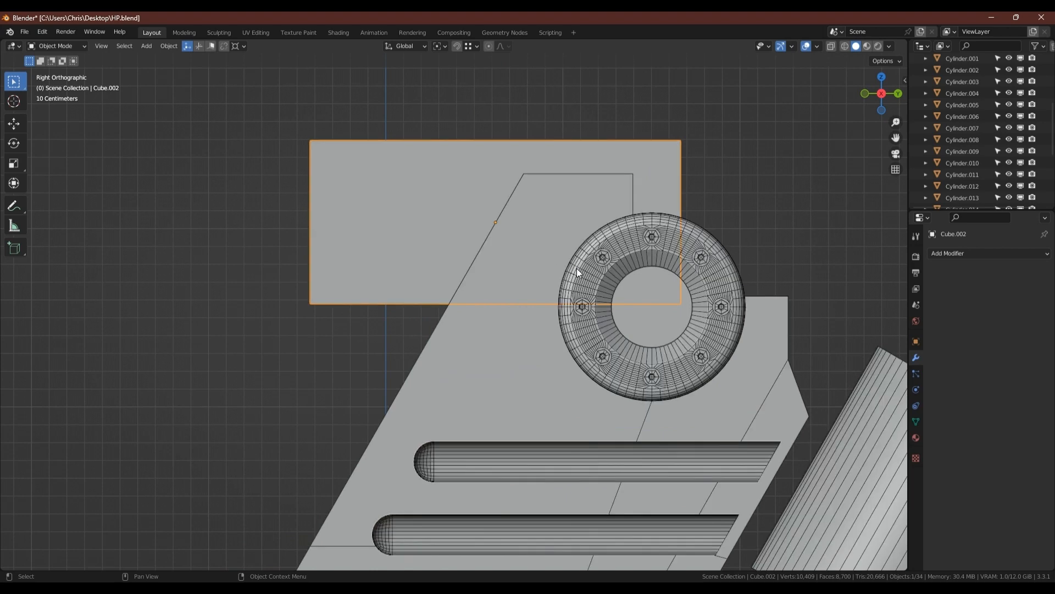
scroll(578, 269, "up", 3)
key("g")
key("z")
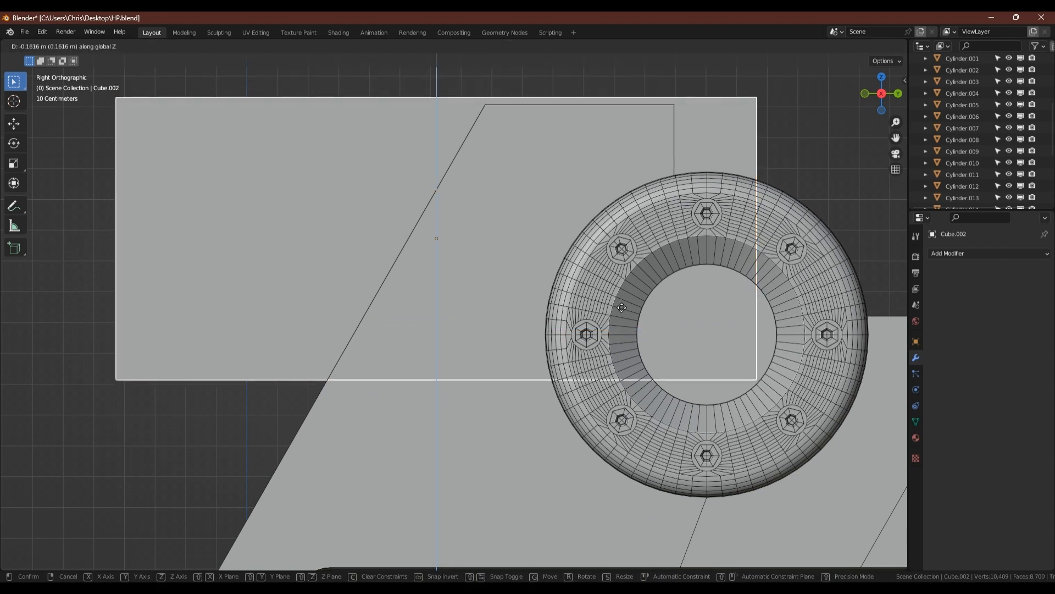
left_click(641, 332)
Step: Move the box about 0.883 m along Y, snapping it to the centre of the bolted ring
key("g")
key("y")
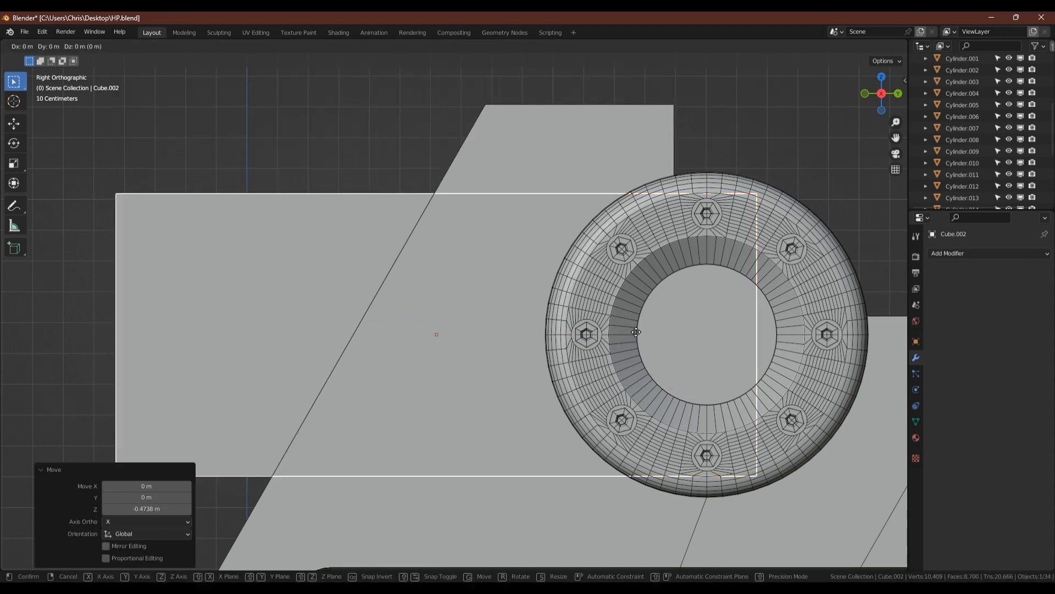
key("ctrl")
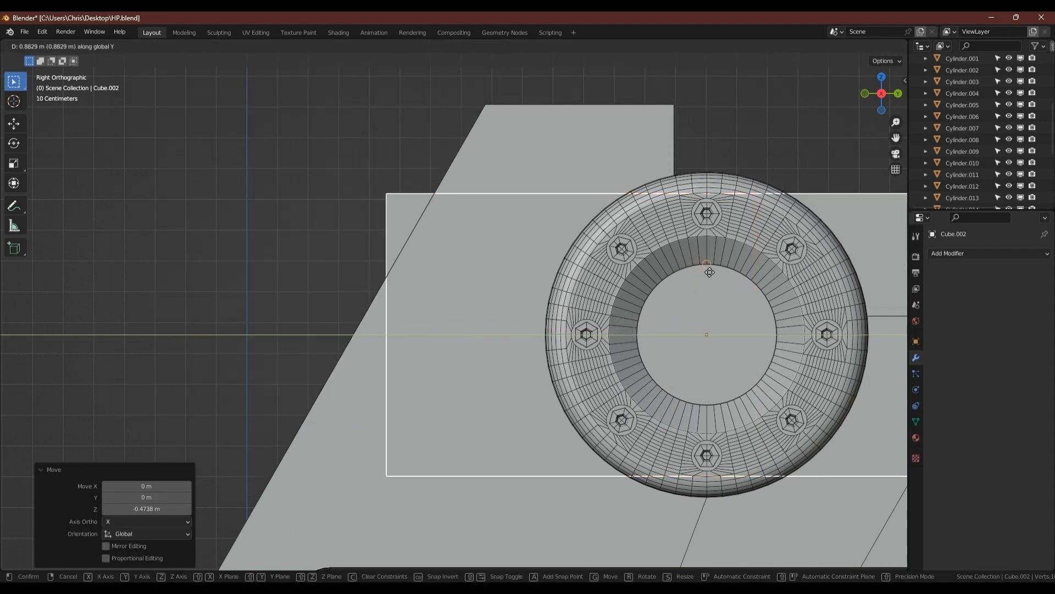
left_click(710, 272)
Step: Extend the box toward the tilted cylinder by moving its +Y end face about 0.451 m along Y
scroll(689, 289, "down", 3)
middle_click_drag(689, 289, 513, 291, "shift")
scroll(619, 265, "down", 1)
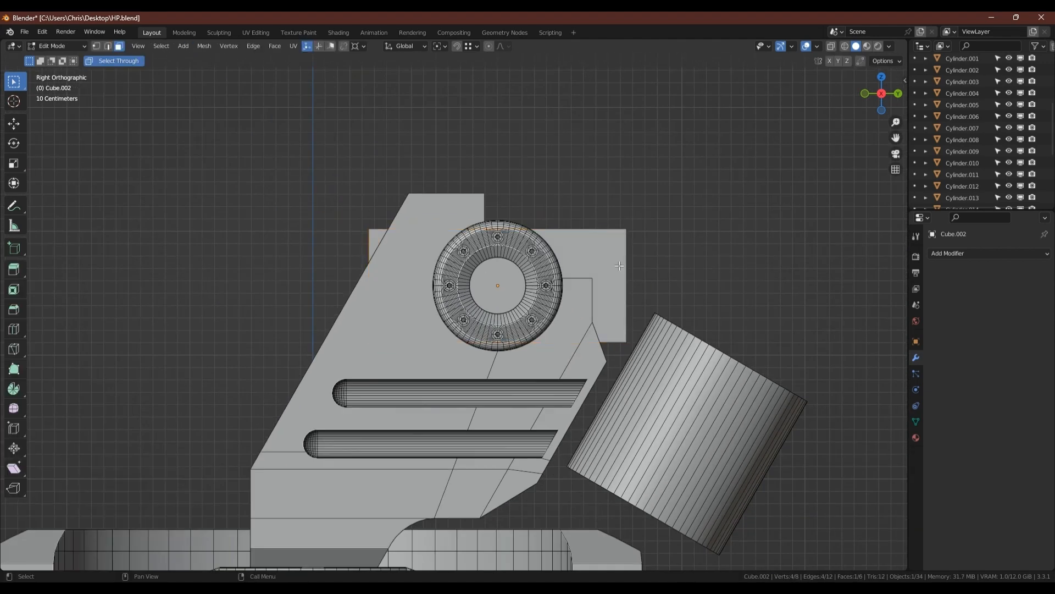
left_click(630, 286)
middle_click_drag(611, 296, 636, 226, "shift")
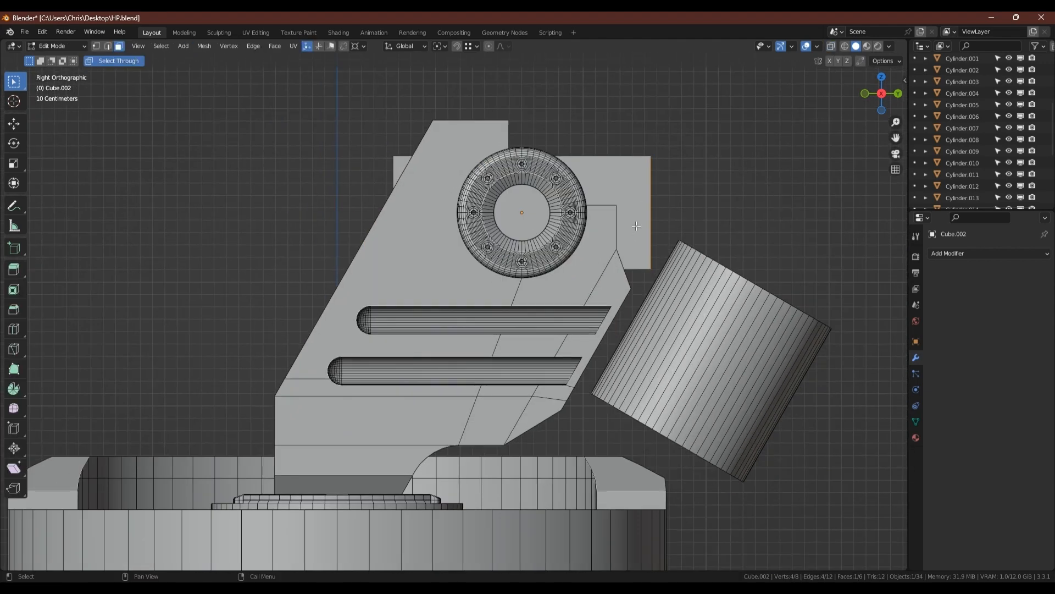
key("g")
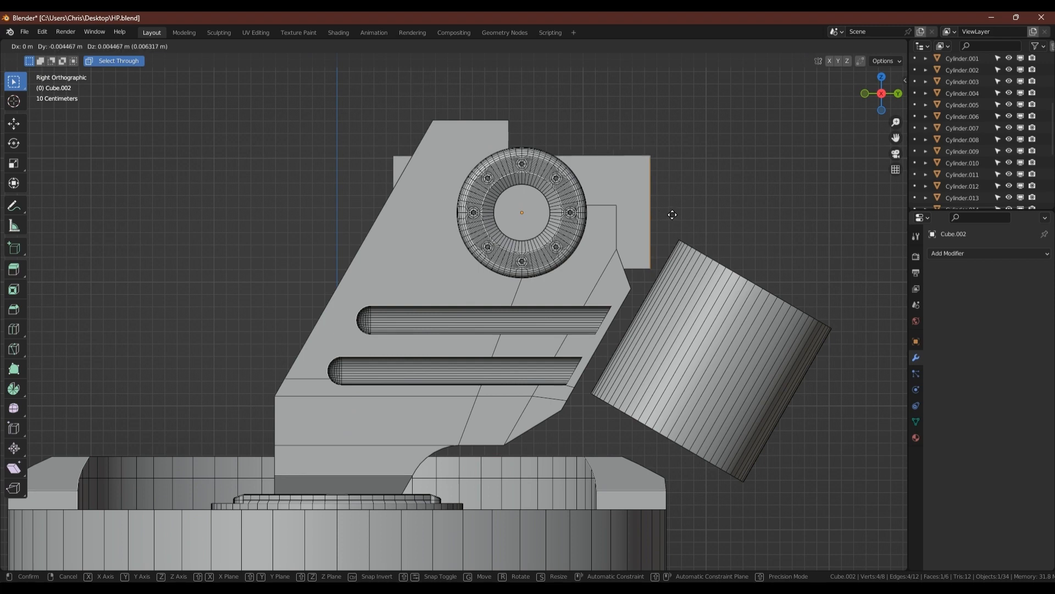
key("y")
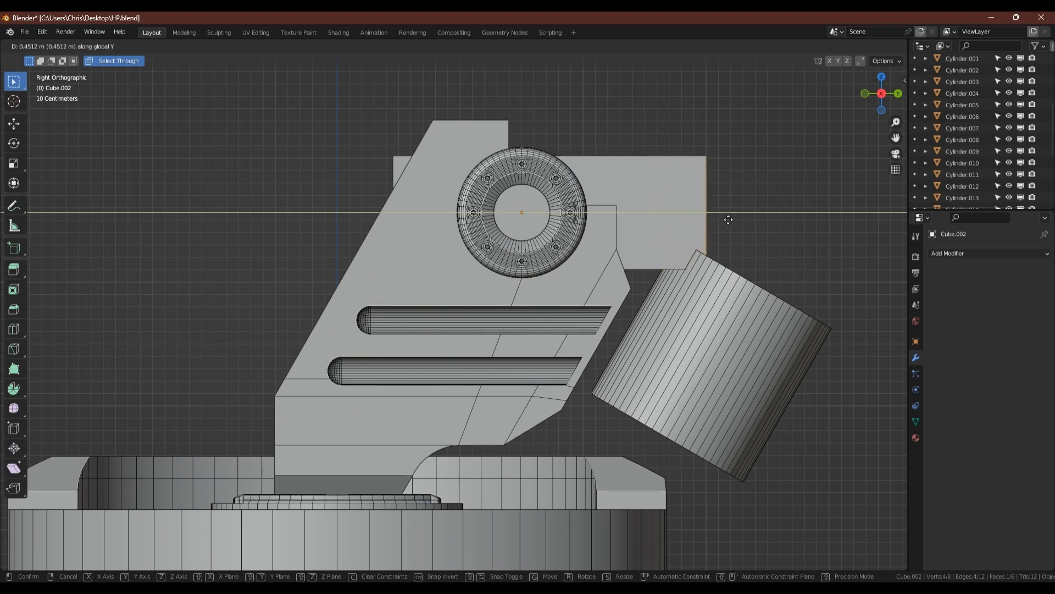
left_click(729, 220)
Step: Extend the opposite end of the box by moving its end face about -1.367 m along Y, then return to object mode
middle_click_drag(365, 215, 471, 224, "shift")
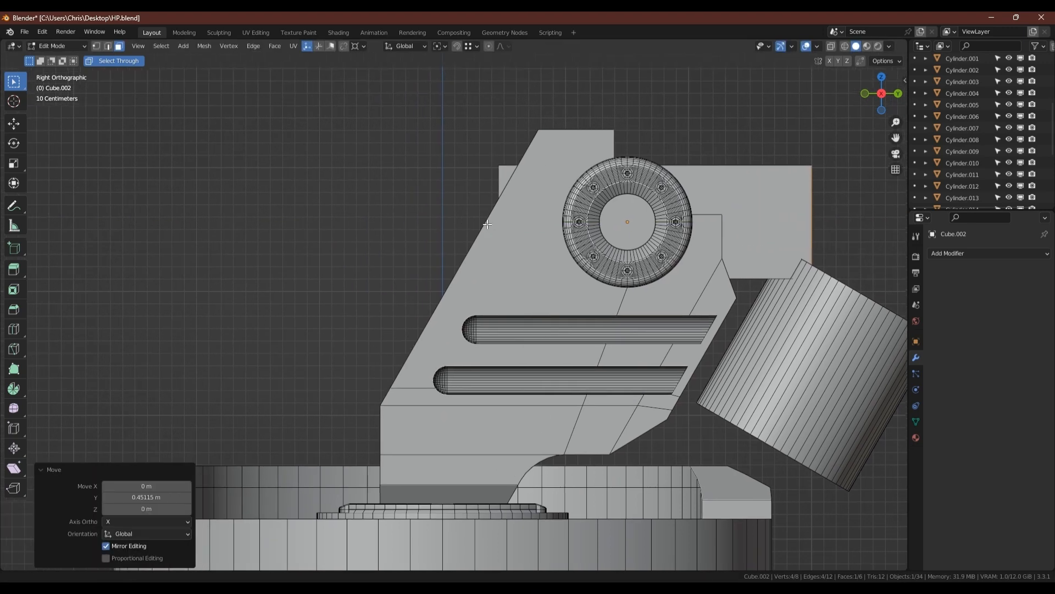
left_click_drag(438, 193, 517, 235)
key("g")
key("y")
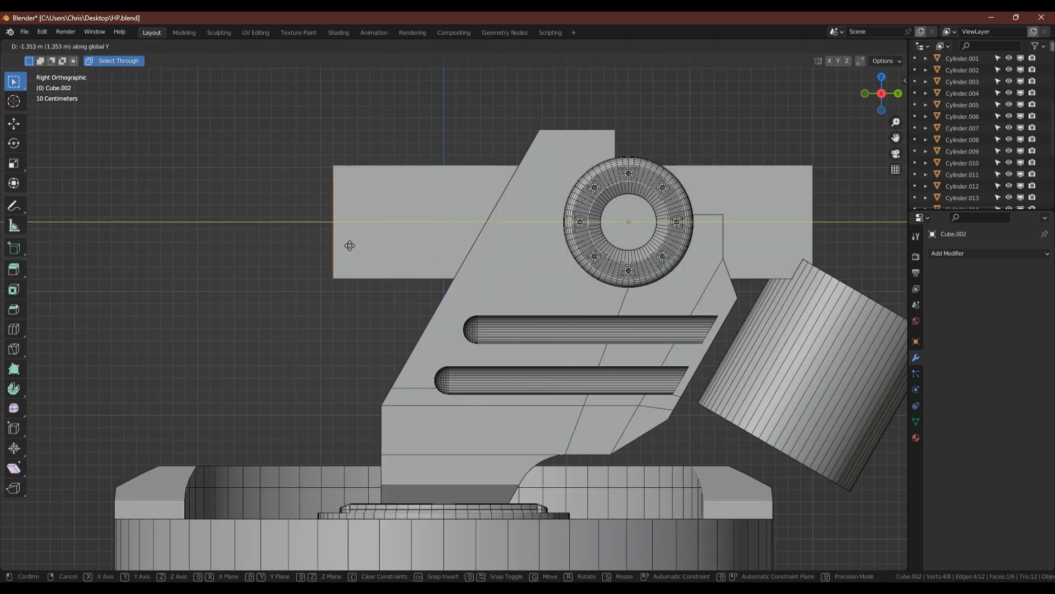
left_click(349, 247)
scroll(385, 248, "down", 5)
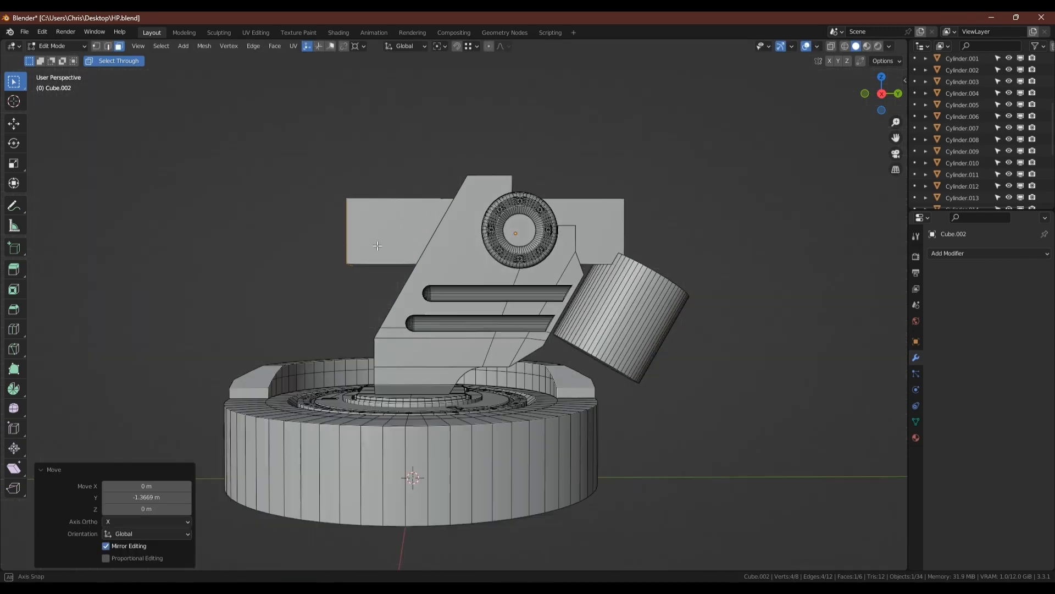
mouse_move(385, 248)
middle_mouse_down()
mouse_move(440, 253)
mouse_move(411, 269)
mouse_move(457, 240)
mouse_move(517, 239)
mouse_move(347, 241)
mouse_move(407, 229)
mouse_move(473, 266)
middle_mouse_up()
key("Tab")
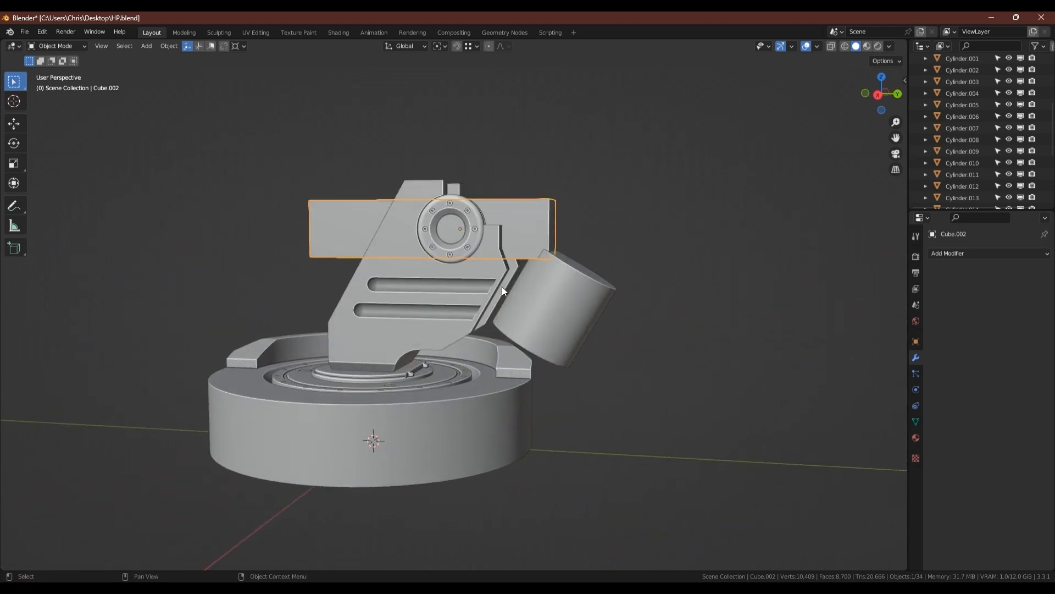
Step: Add a centred loop cut around the tilted cylinder and bevel it 0.219 m wide into a band
scroll(504, 292, "up", 3)
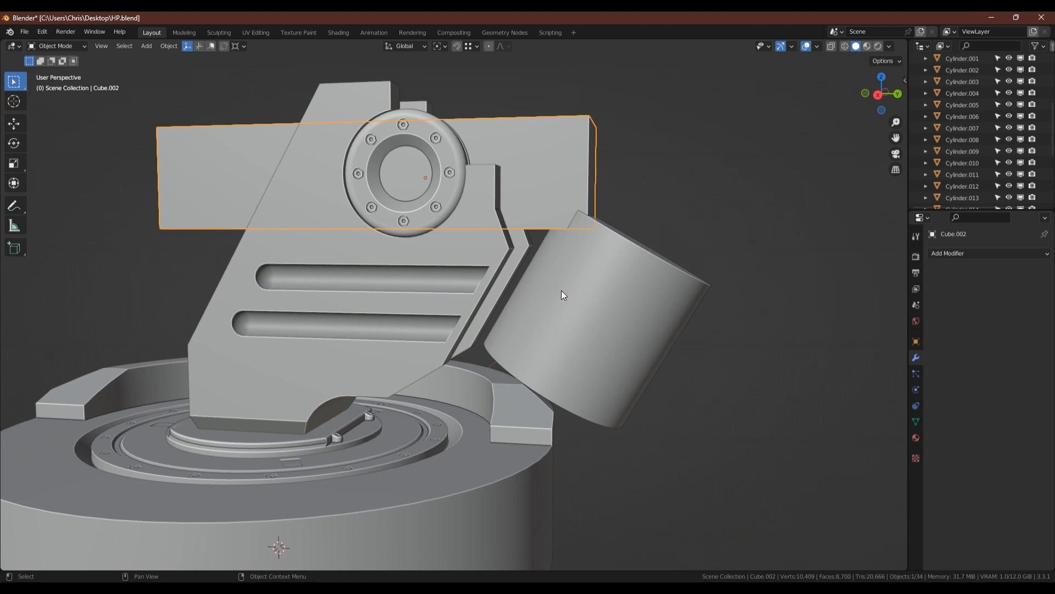
left_click(562, 291)
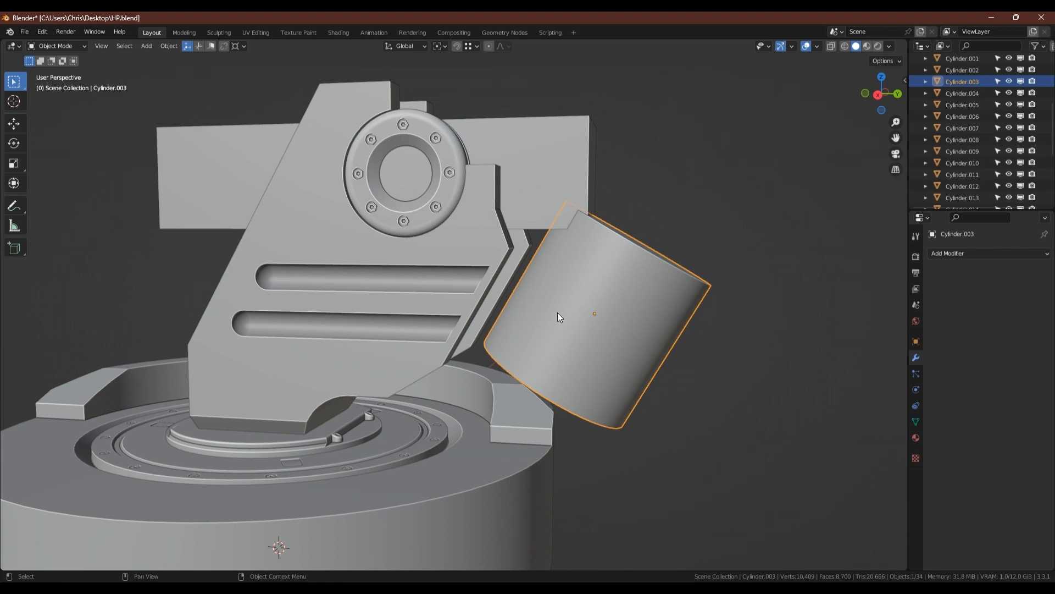
key("Tab")
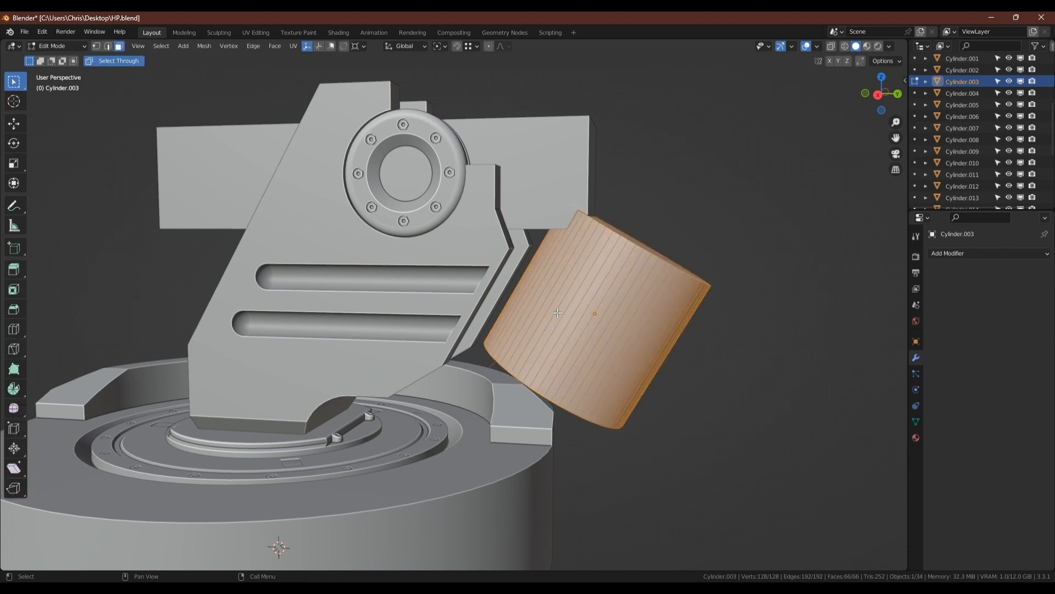
key("ctrl+r")
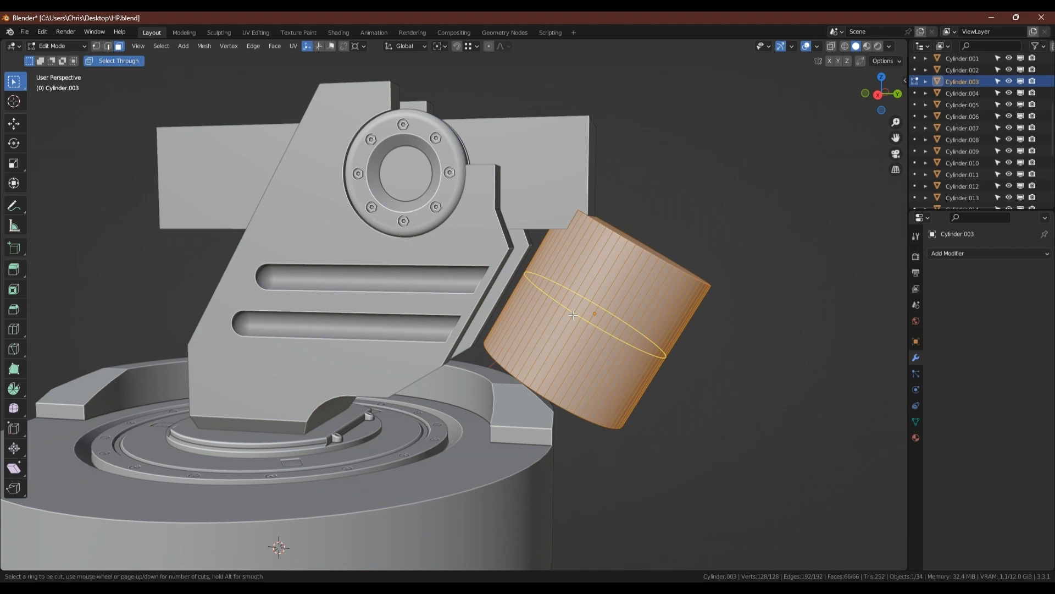
left_click(573, 314)
right_click(574, 314)
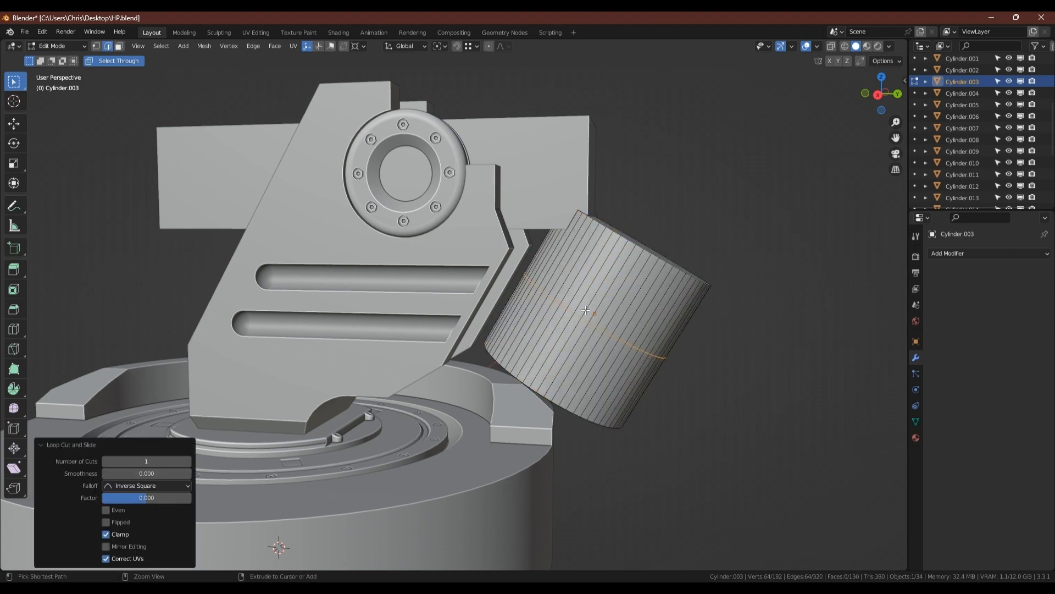
key("ctrl+b")
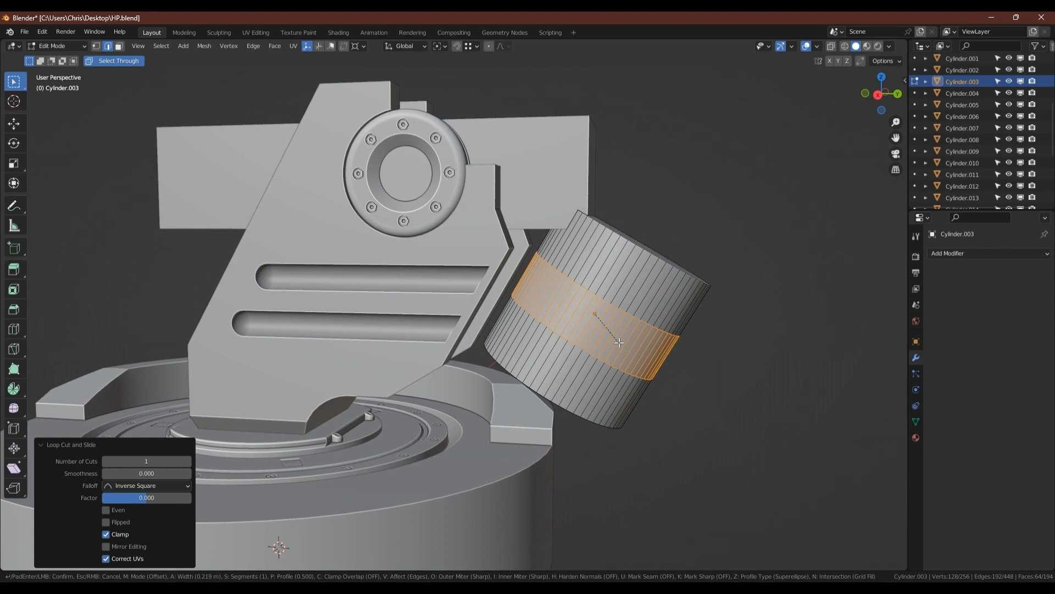
left_click(619, 343)
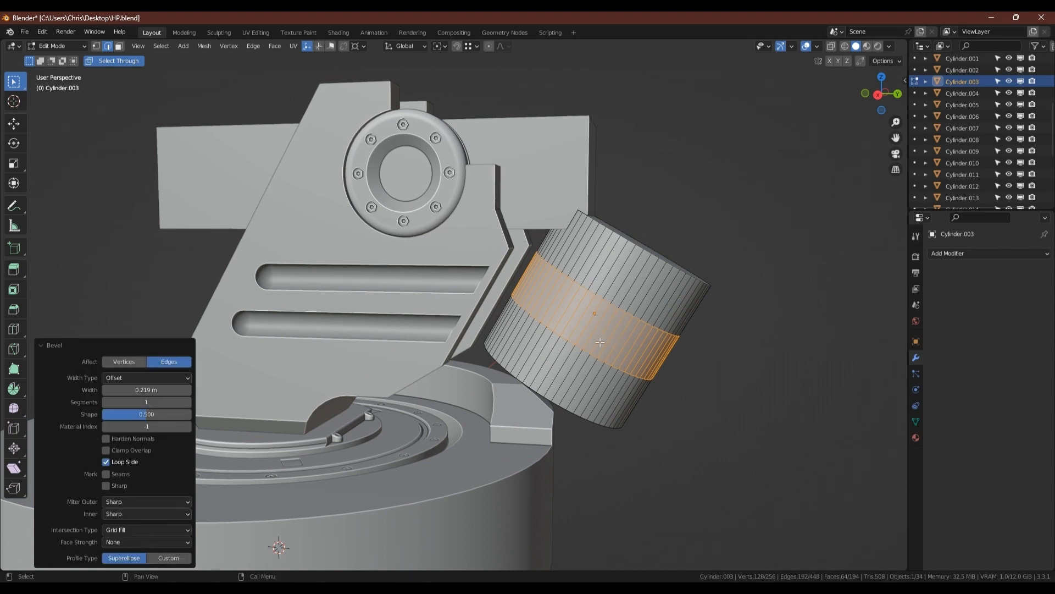
Step: In the right view, move the cylinder's band about -0.331 m along its local Z toward the lower end
left_click(878, 95)
scroll(644, 276, "up", 2)
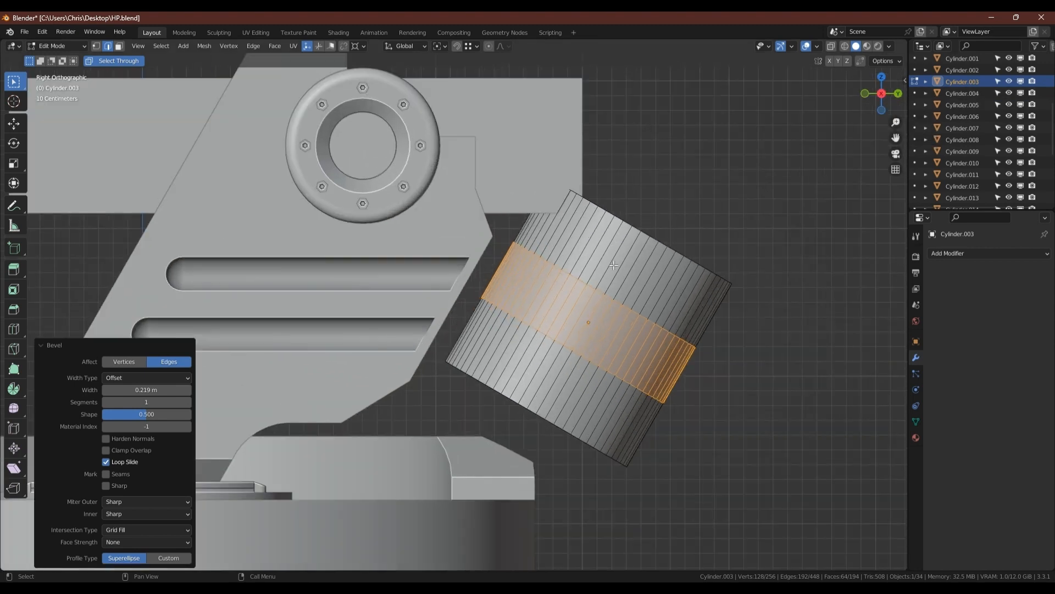
key("g")
key("z")
key("z")
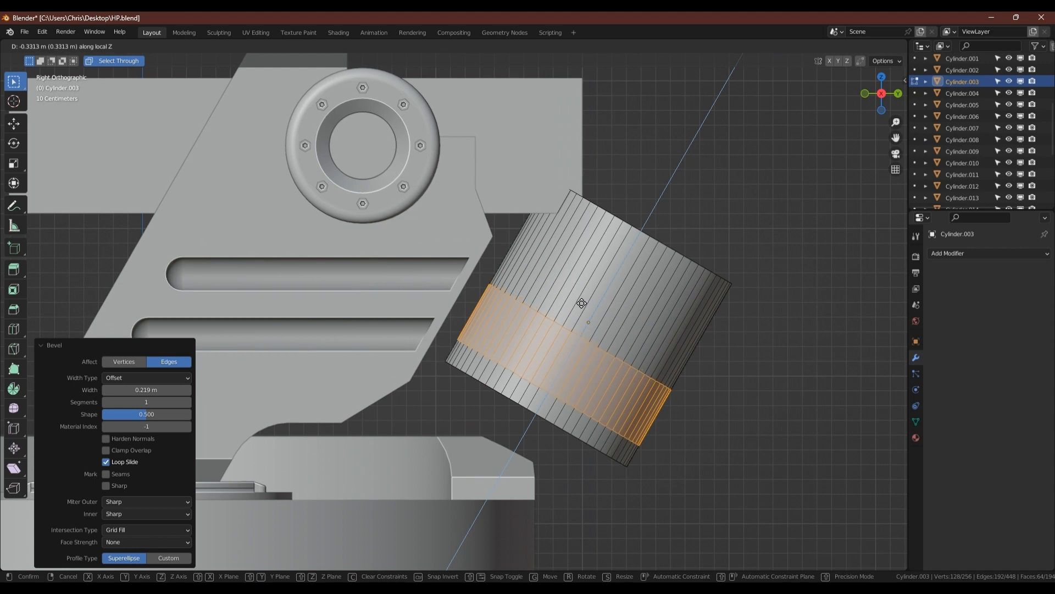
left_click(581, 303)
middle_click_drag(488, 278, 459, 308)
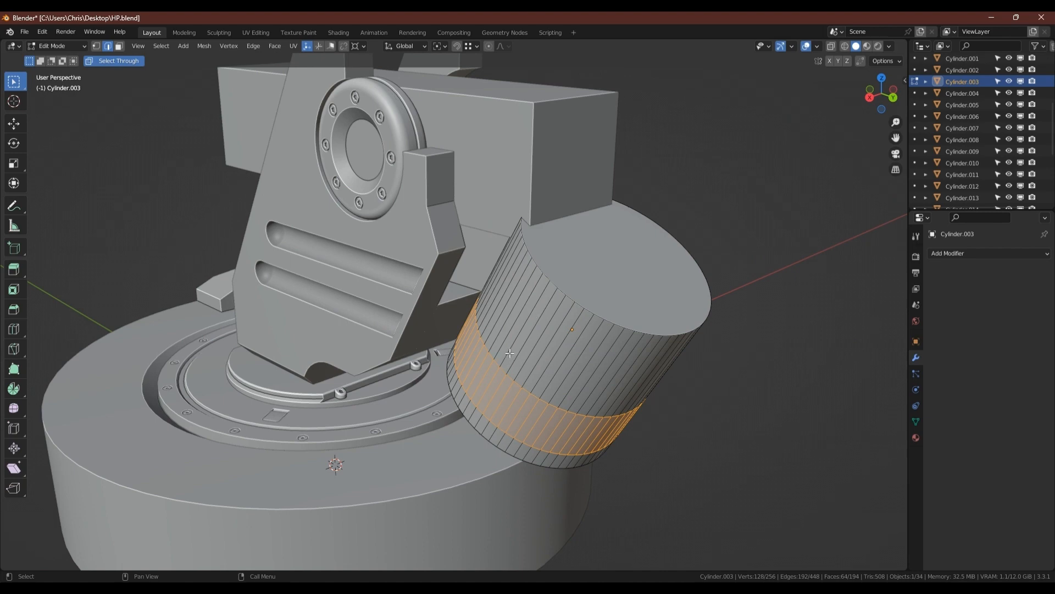
middle_click_drag(515, 373, 567, 315)
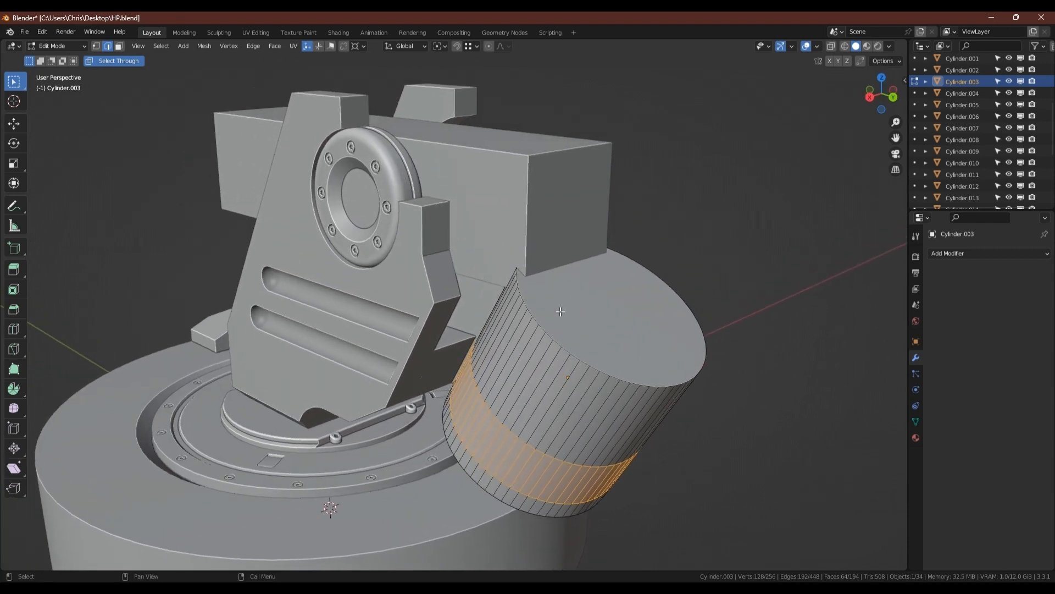
Step: Duplicate the tilted cylinder in place and stretch the copy's mesh along local Z past both ends of the original
key("Tab")
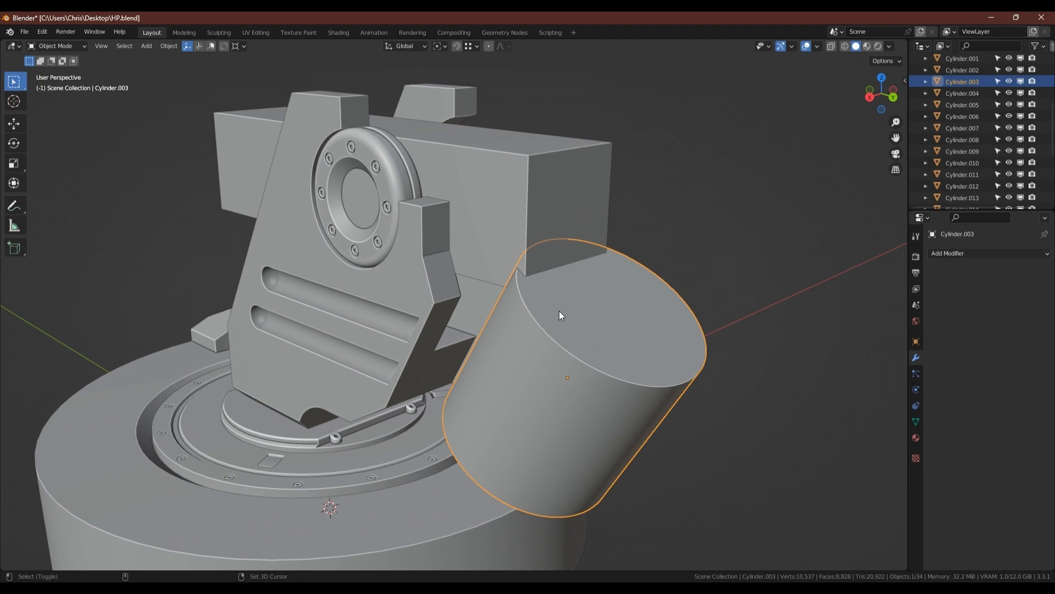
key("shift+d")
right_click(596, 264)
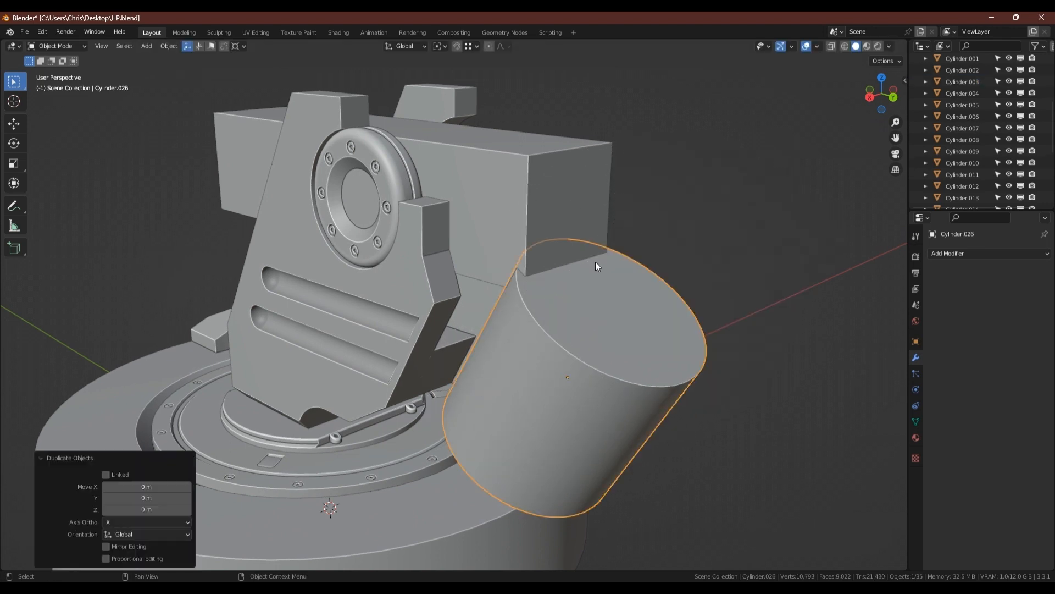
key("Tab")
key("a")
key("s")
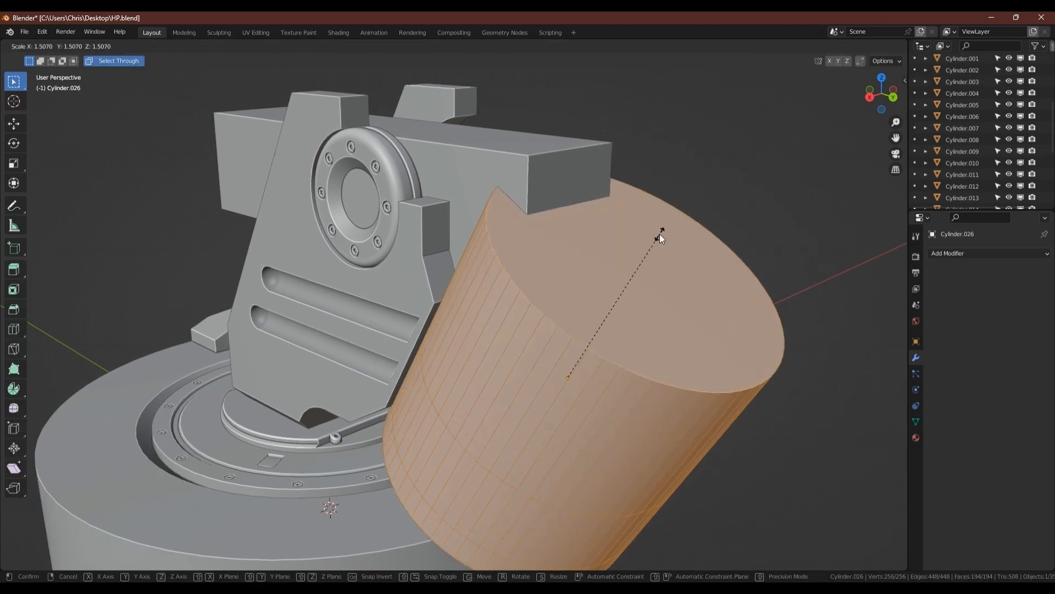
key("z")
key("z")
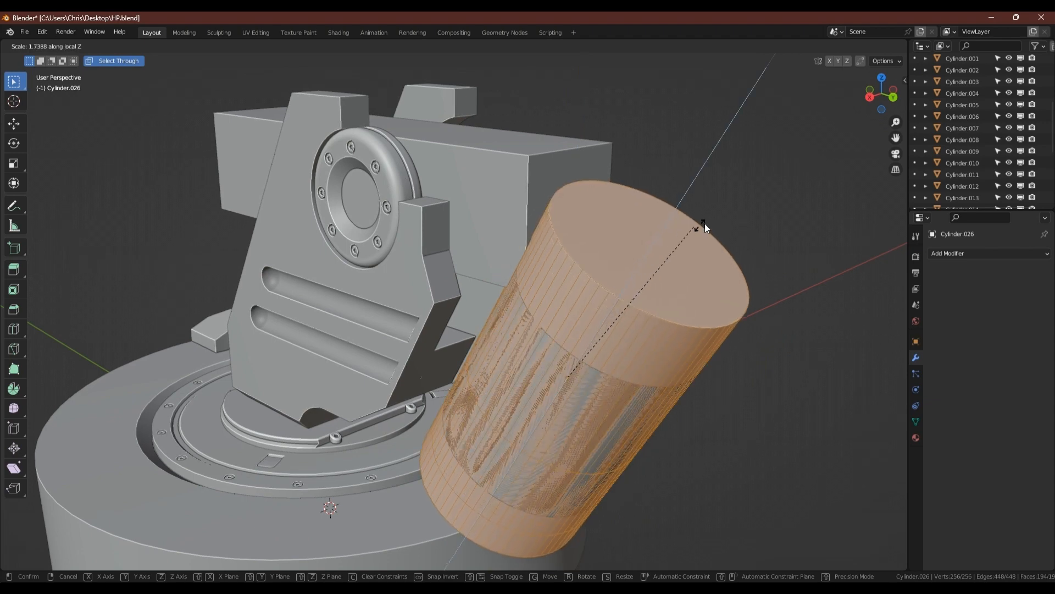
left_click(705, 223)
key("Tab")
Step: Cut the stretched cylinder copy out of the box with a live Boolean Difference
left_click(509, 177, "shift")
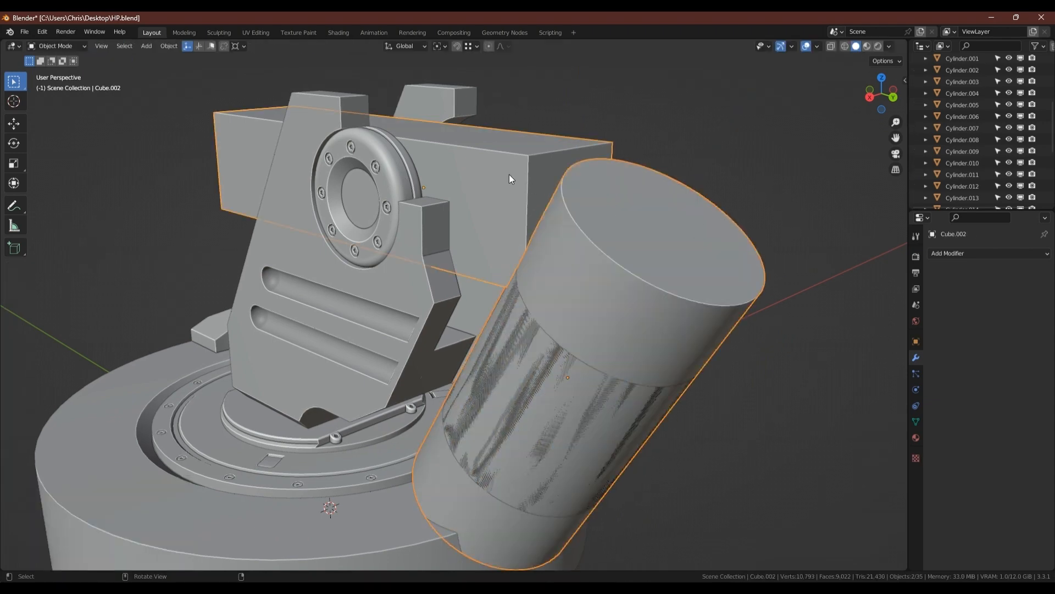
key("ctrl+shift+b")
left_click(462, 251)
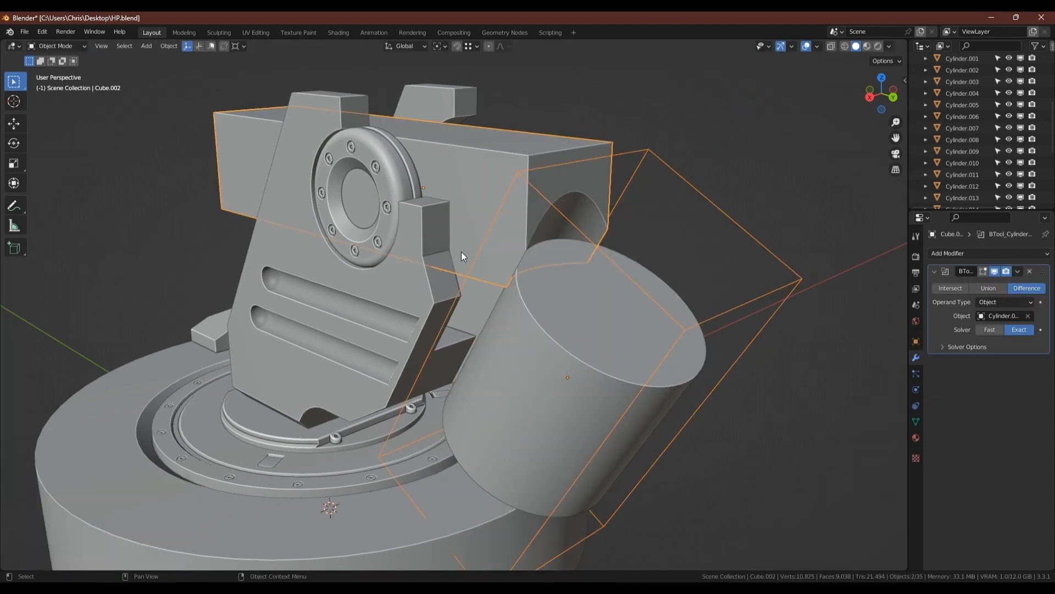
Step: Dissolve the two band edge loops on the Boolean cutter cylinder and return to object mode
middle_click_drag(590, 318, 592, 256, "shift")
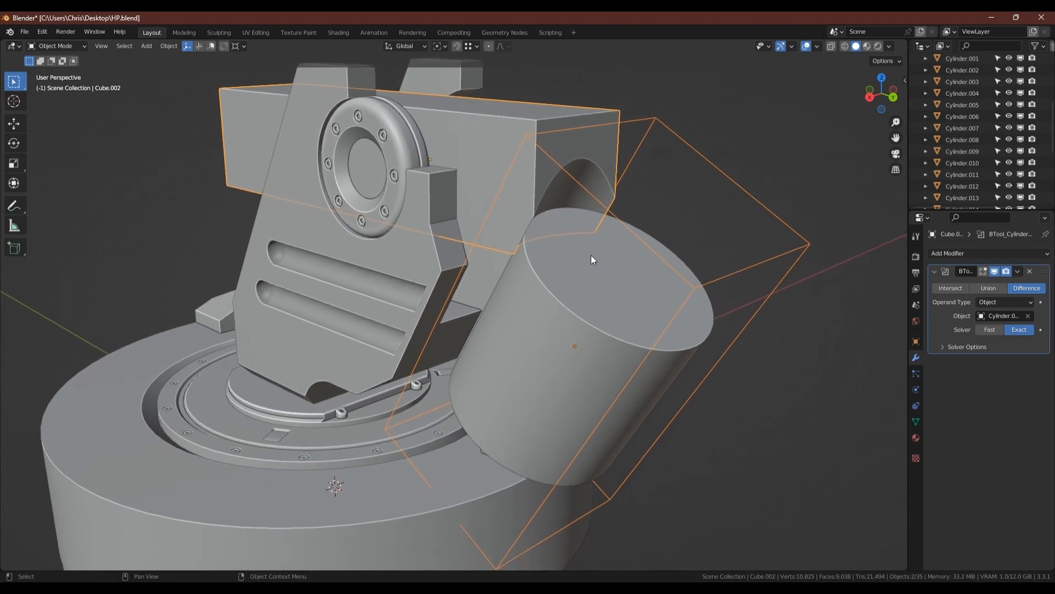
left_click(773, 258)
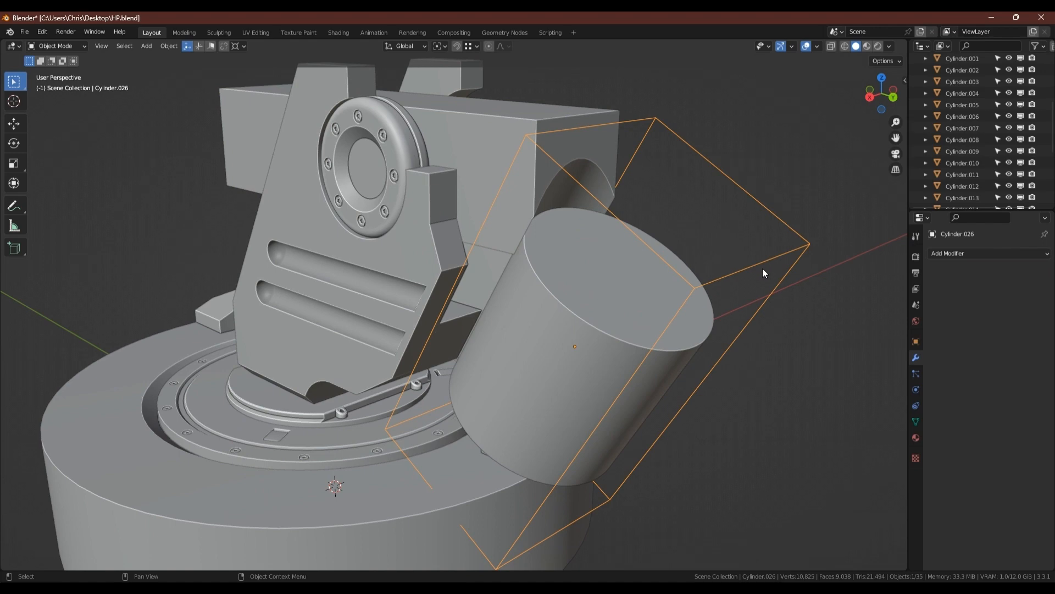
key("Tab")
key("alt+a")
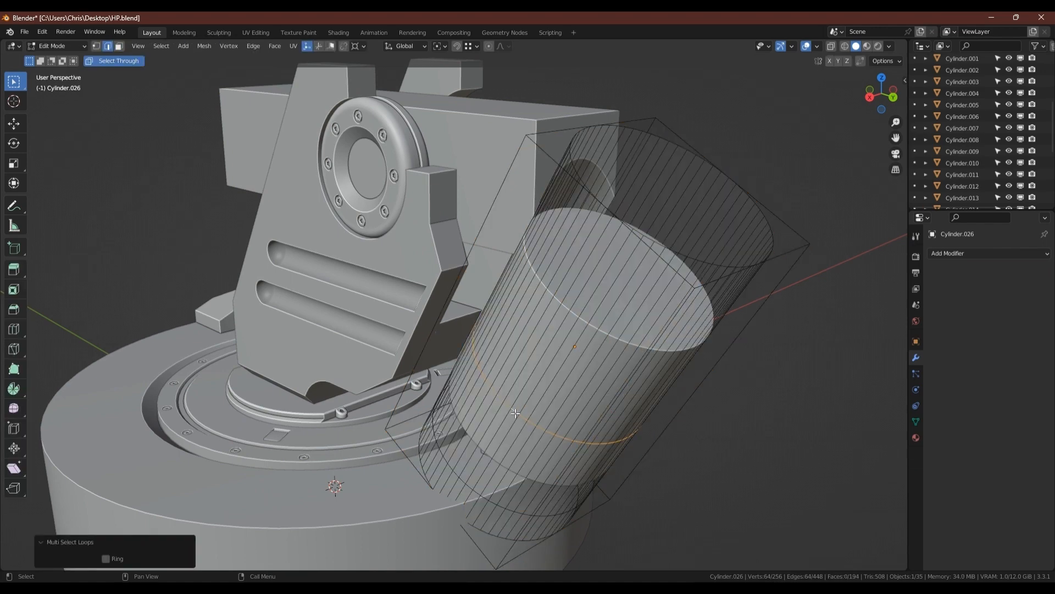
key("ctrl+z")
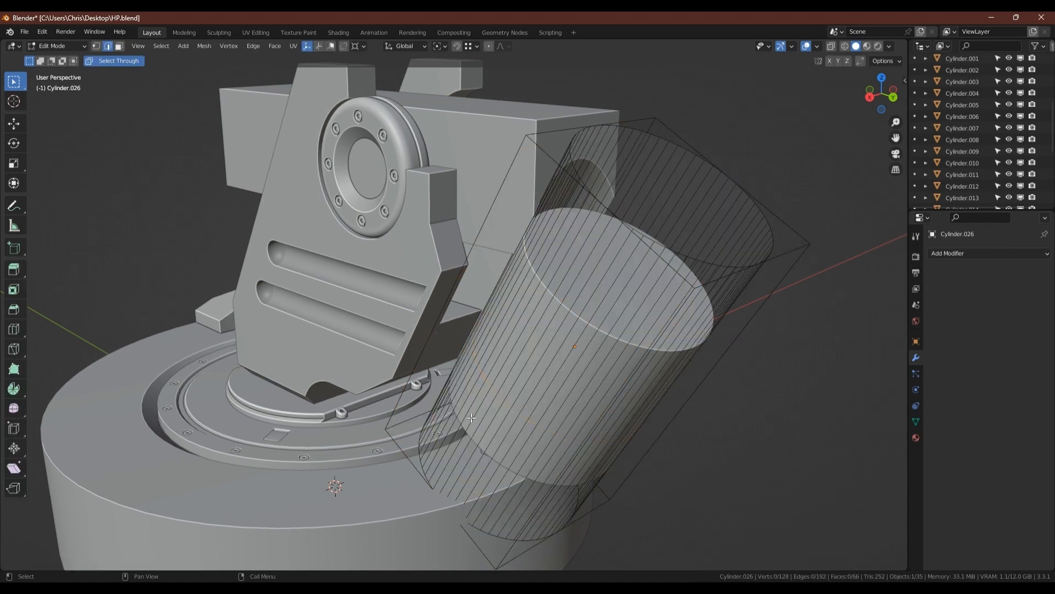
key("Tab")
Step: Add a cube and move it in the global YZ plane to the end of the box above the tilted cylinder
middle_click_drag(569, 341, 536, 285)
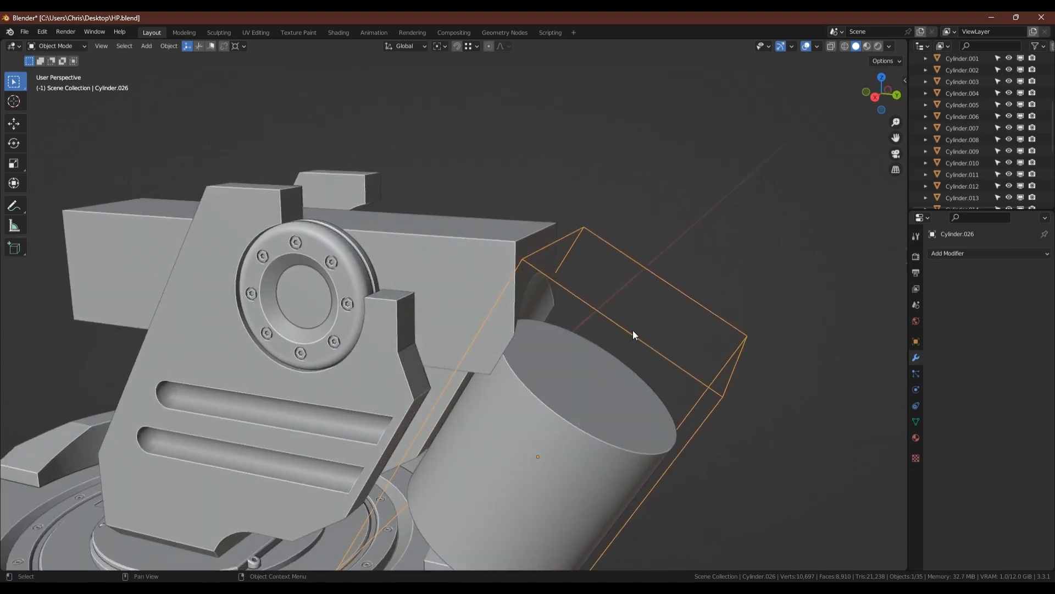
key("shift+a")
mouse_move(632, 328)
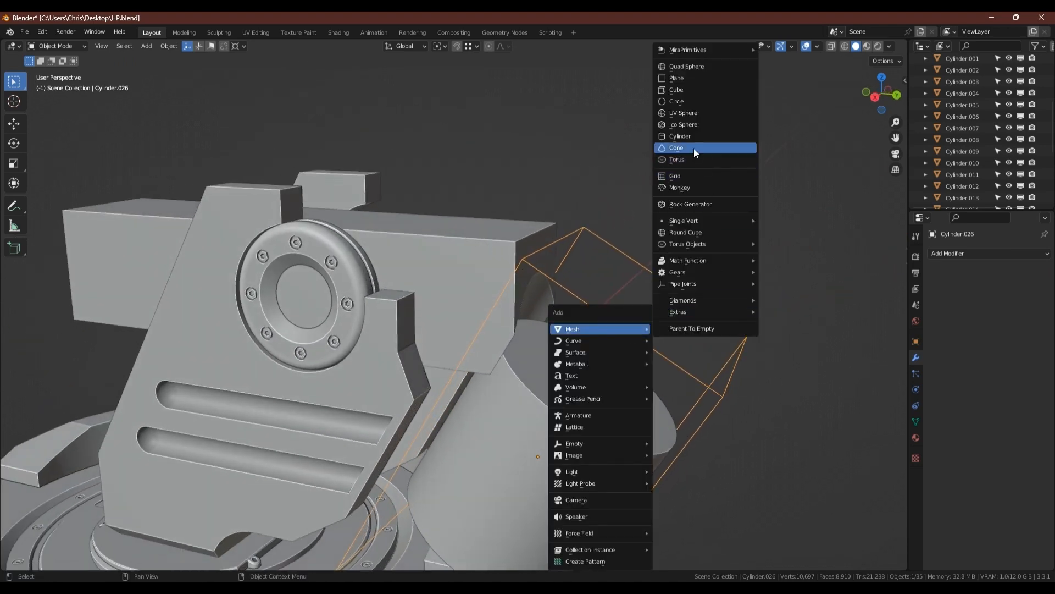
left_click(681, 91)
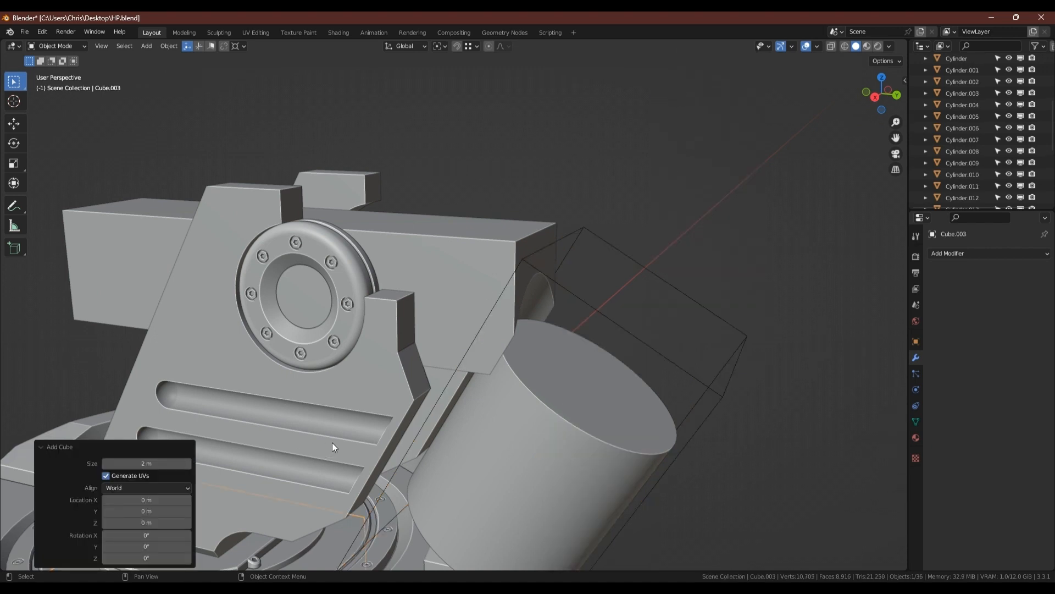
key("g")
key("shift+x")
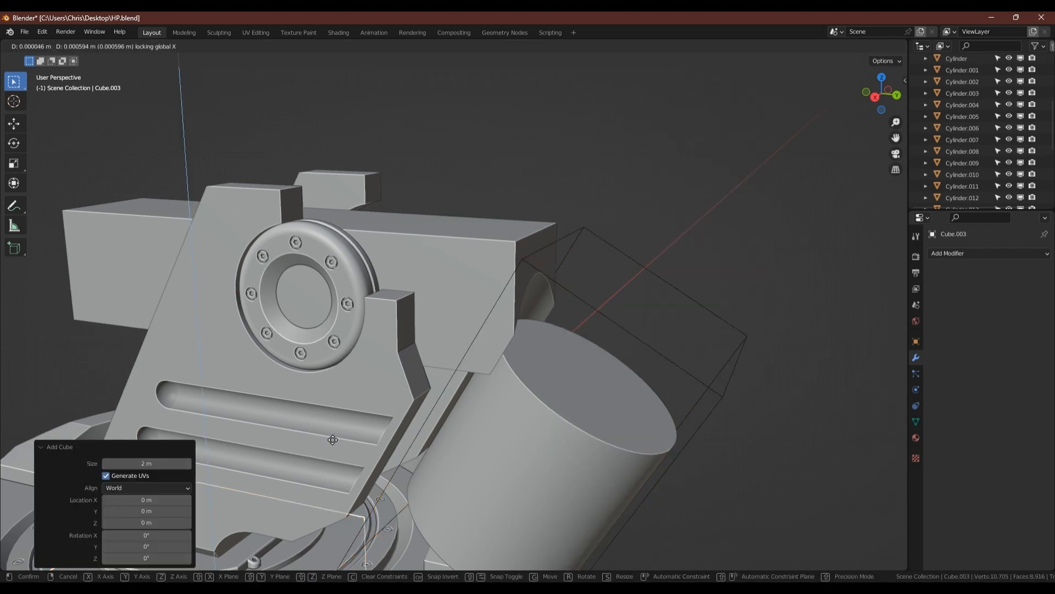
left_click(539, 338)
Step: Scale the cube's mesh down to about 0.305, stretch it along X beyond the box's width, and return to object mode
key("Tab")
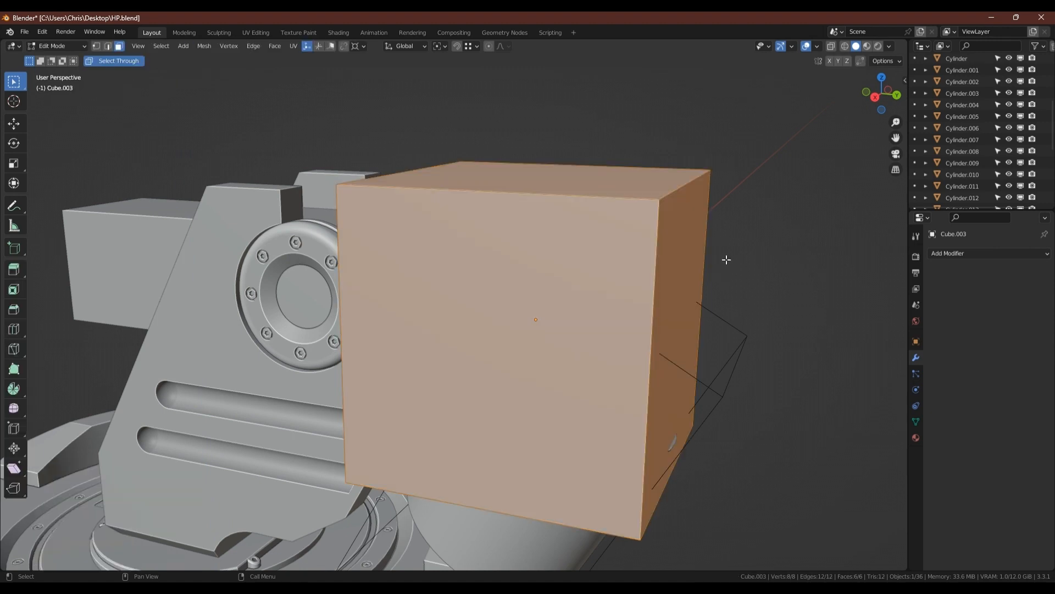
key("s")
left_click(592, 291)
key("s")
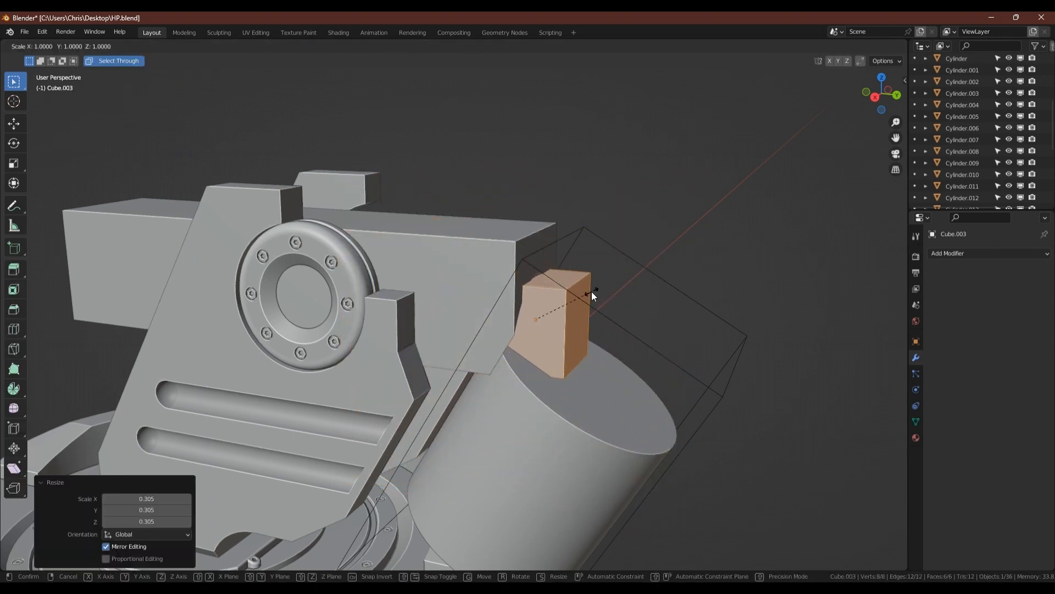
left_click(662, 250)
key("Tab")
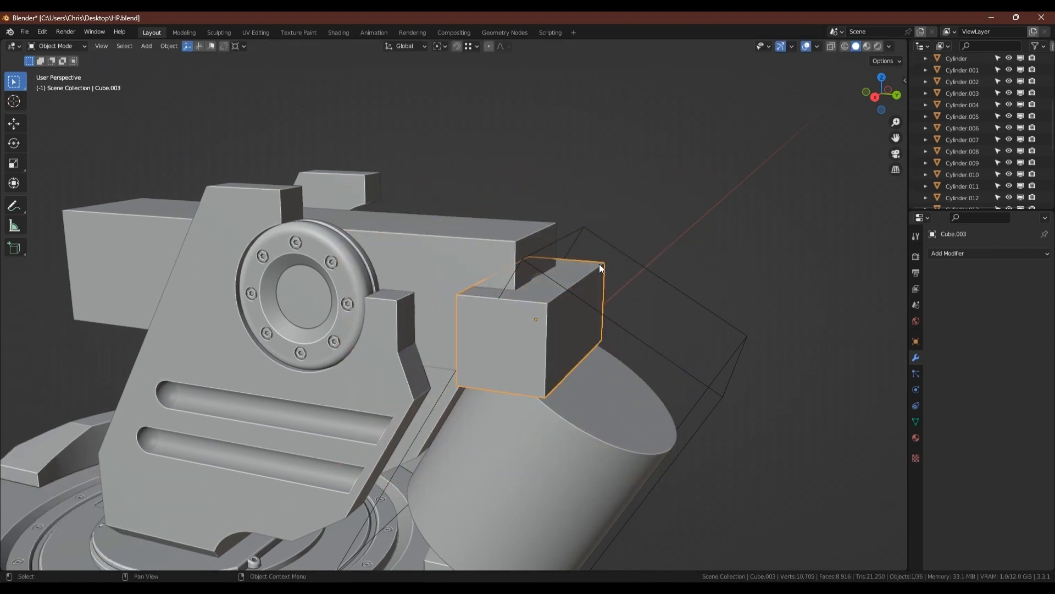
Step: Cut the cube out of the box with a live Boolean Difference
left_click(496, 235, "shift")
key("shift+ctrl+b")
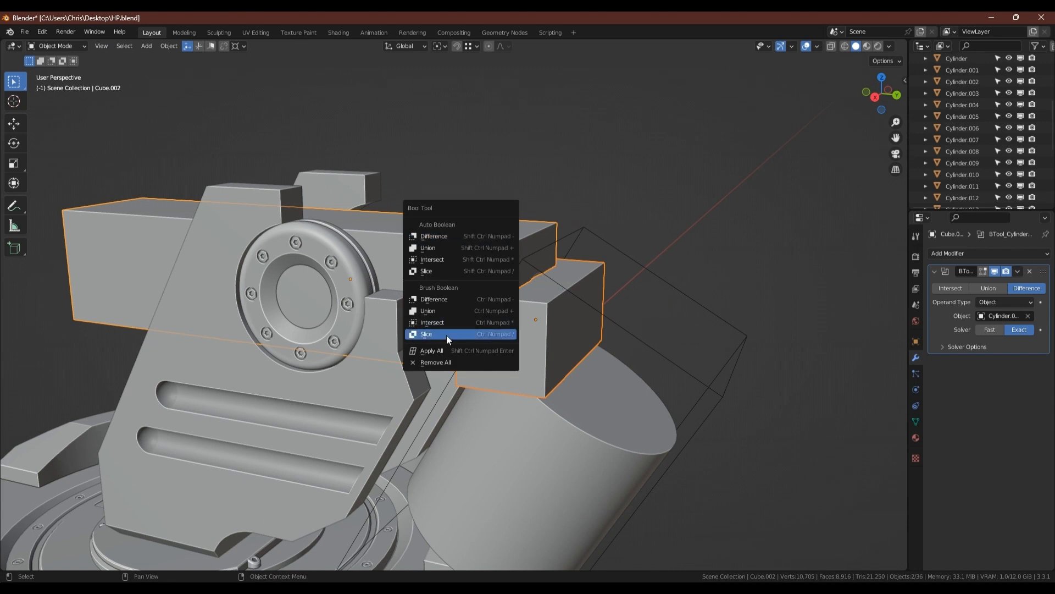
left_click(446, 299)
Step: Rotate the cube cutter -30° about global X and move it about 0.161 m along Y and -0.245 m along Z
left_click(603, 266)
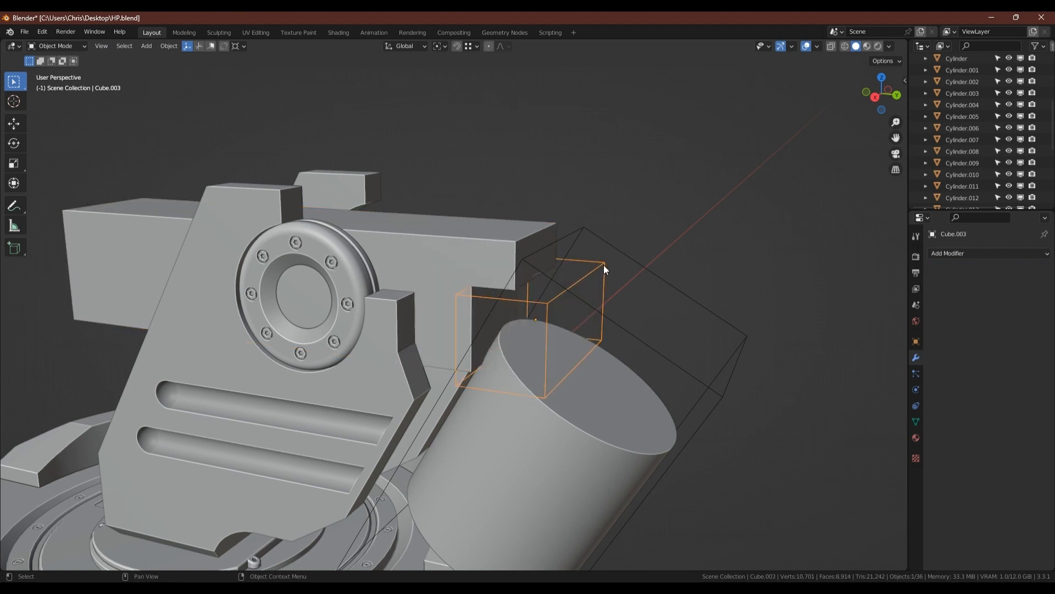
key("r")
key("x")
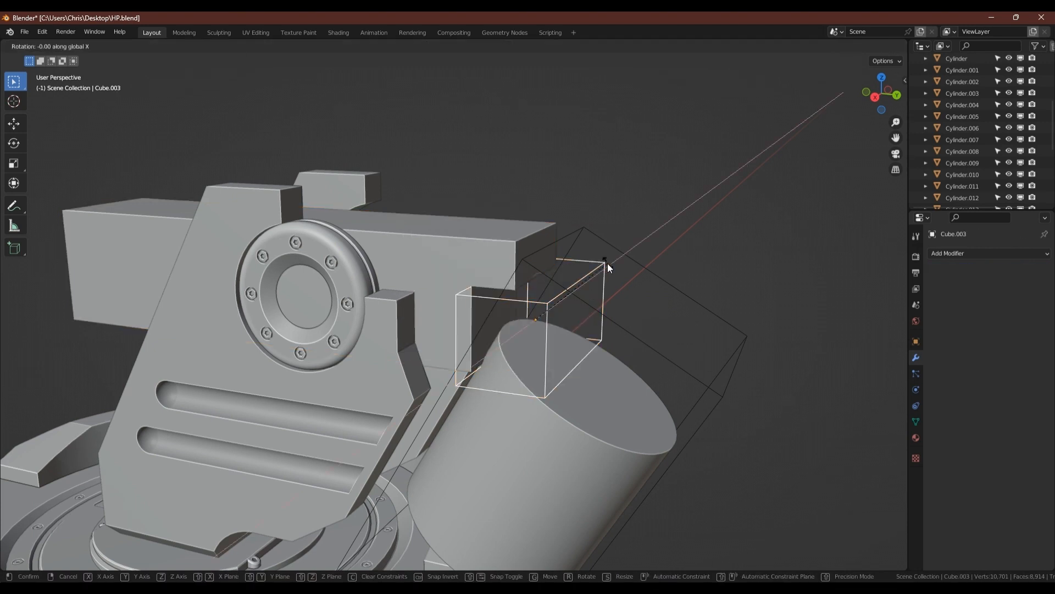
left_click(639, 302)
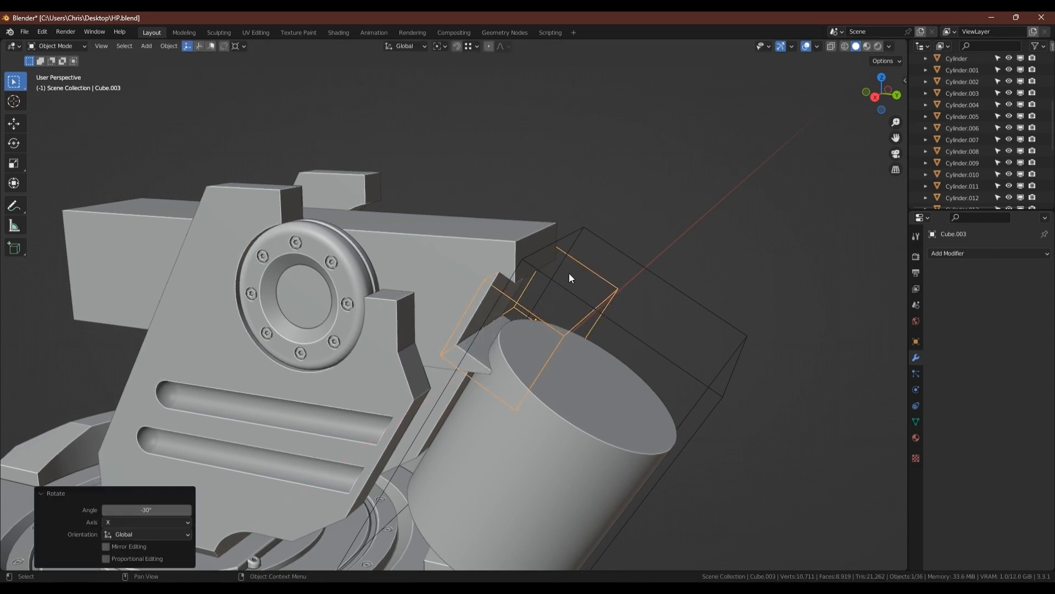
key("g")
key("shift+x")
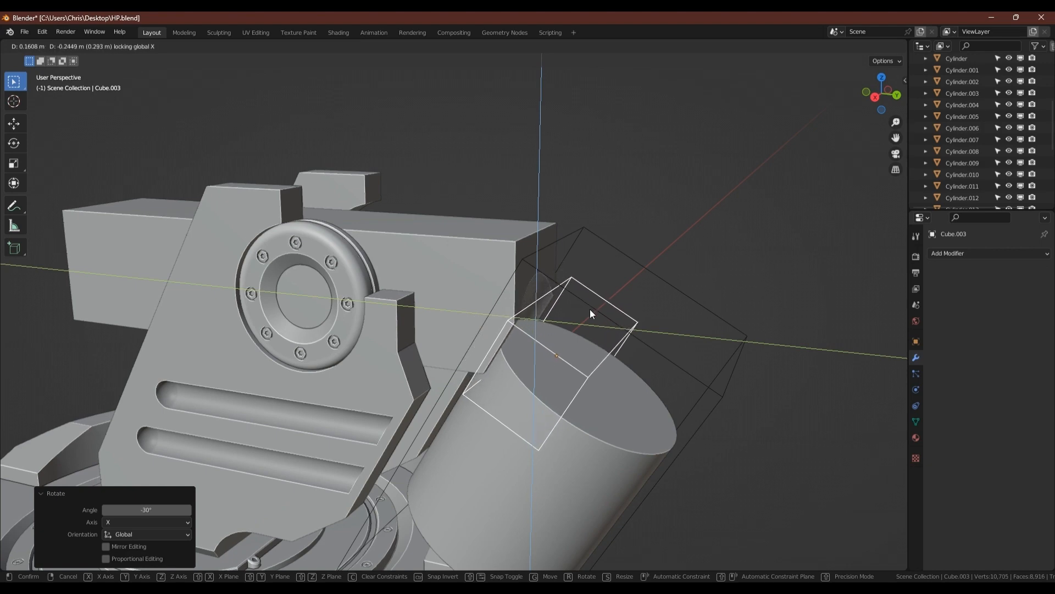
left_click(590, 313)
Step: Nudge the cube cutter in the YZ plane by about -0.008 m and -0.002 m to refine the box's angled corner cut
mouse_move(561, 313)
middle_mouse_down()
mouse_move(502, 312)
mouse_move(578, 318)
mouse_move(553, 315)
mouse_move(551, 336)
mouse_move(559, 325)
middle_mouse_up()
key("shift+z")
scroll(573, 306, "up", 2)
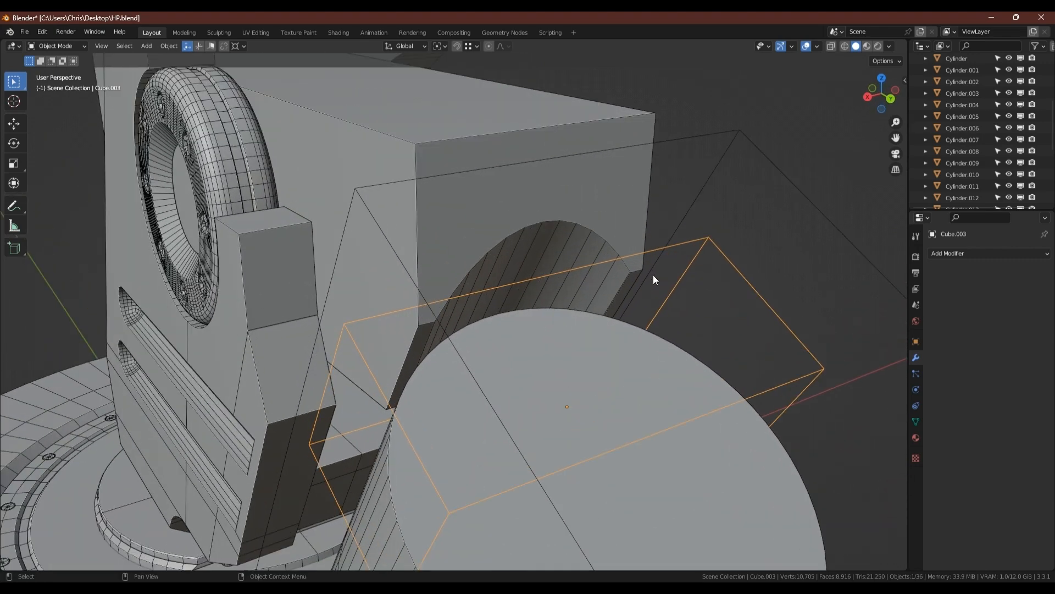
key("g")
key("shift+x")
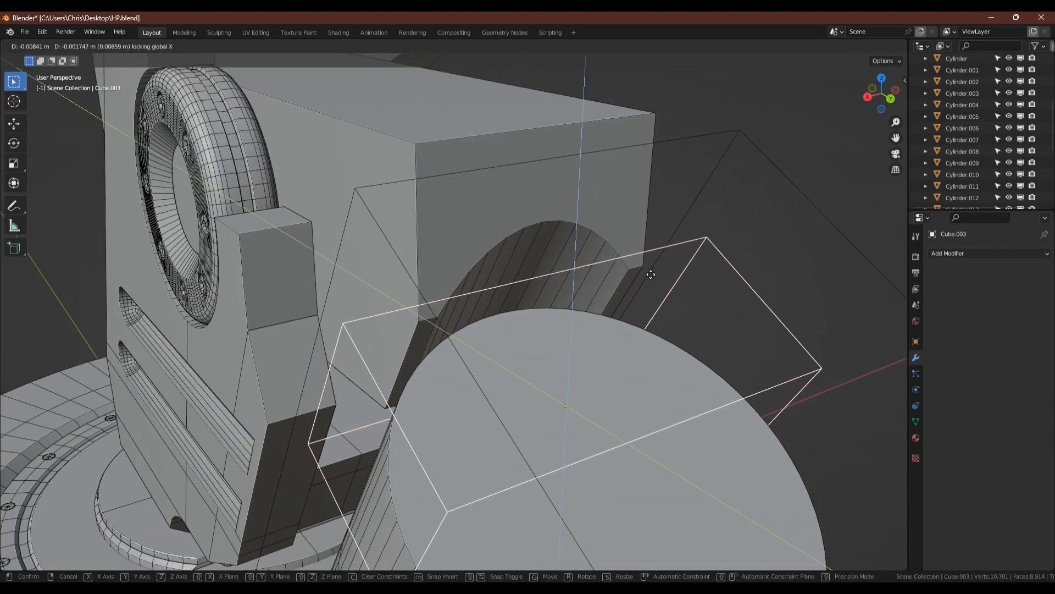
left_click(649, 274)
middle_click_drag(506, 294, 559, 233)
key("Tab")
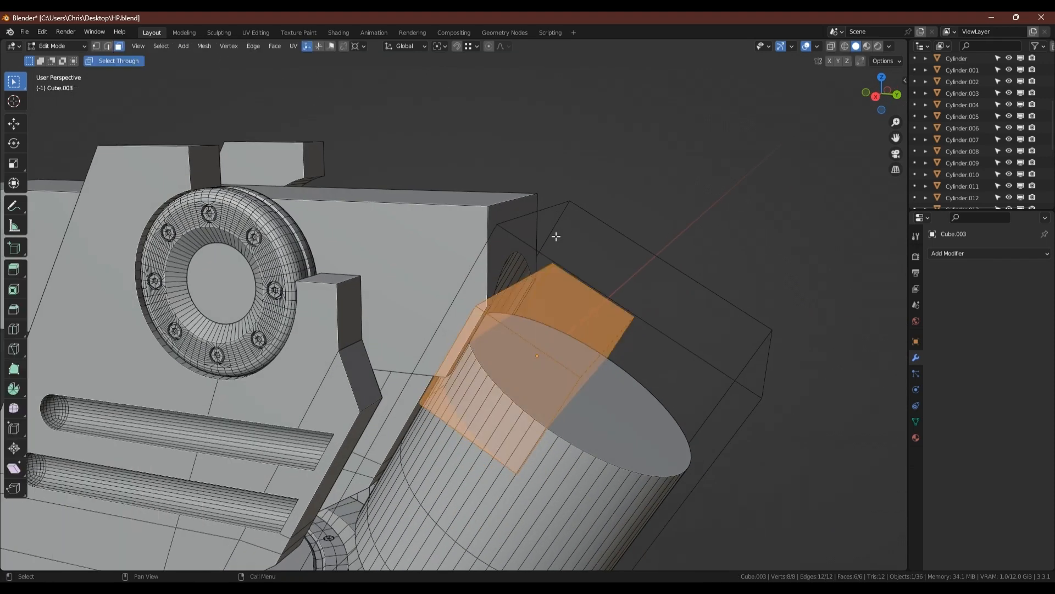
key("Tab")
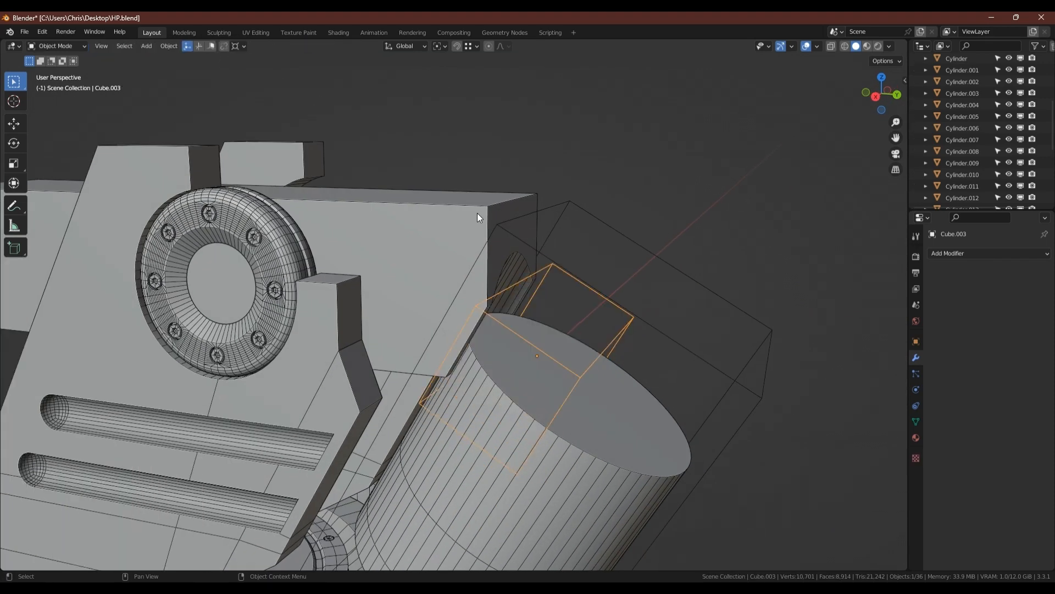
middle_click_drag(477, 212, 553, 262)
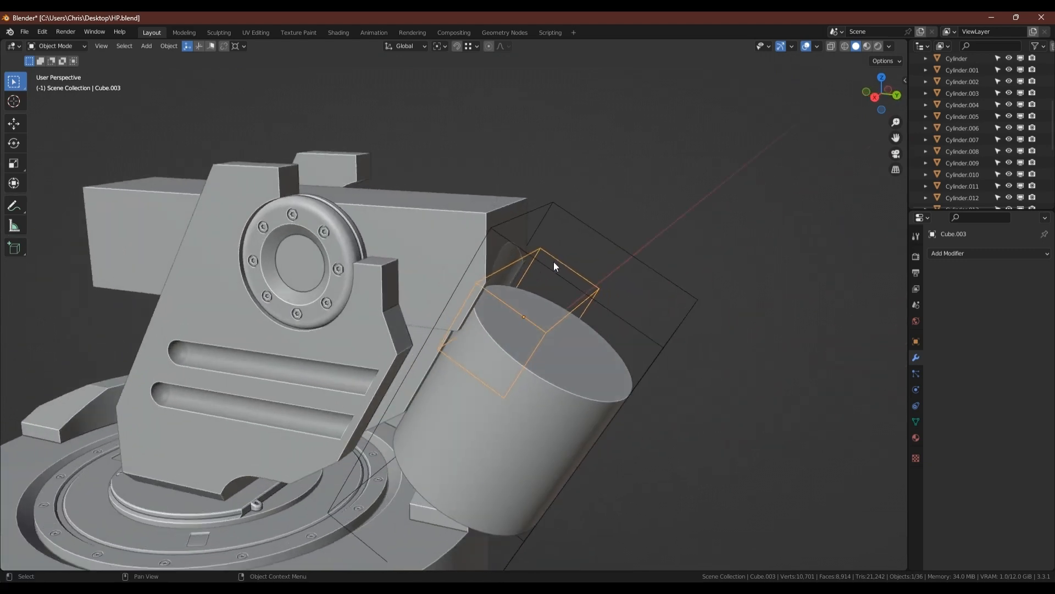
key("shift+a")
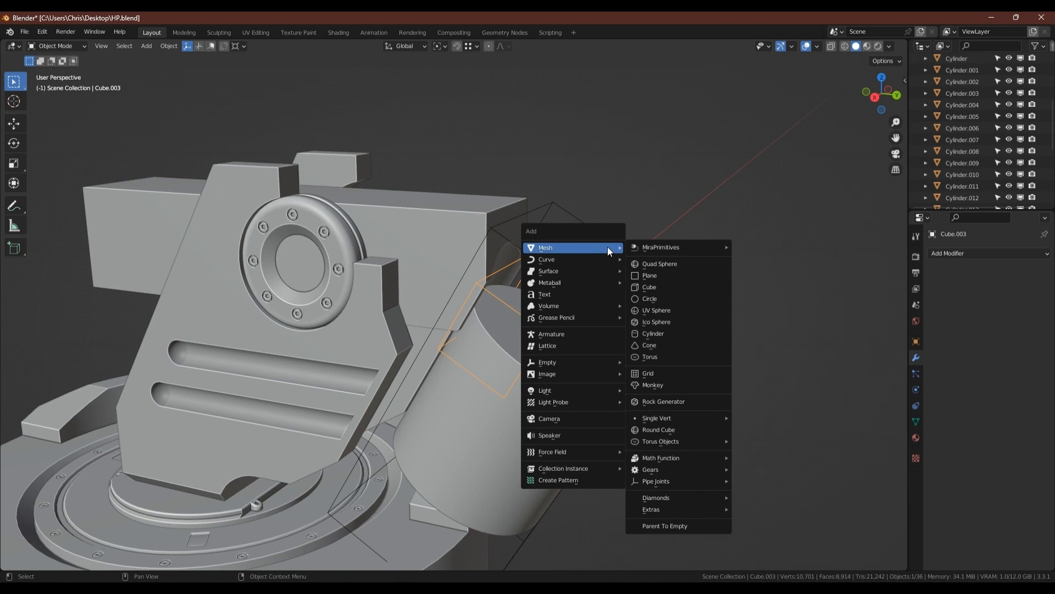
mouse_move(655, 251)
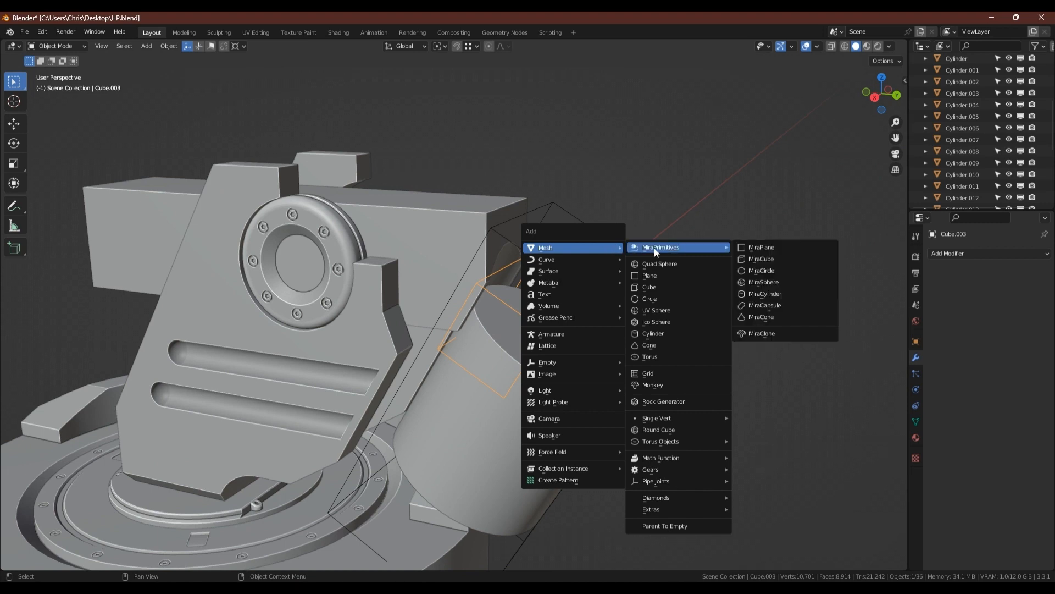
left_click(589, 107)
Step: Delete the cube and cylinder Boolean cutters while keeping their cuts in the box
middle_click_drag(620, 300, 598, 293)
left_click(632, 296)
key("Delete")
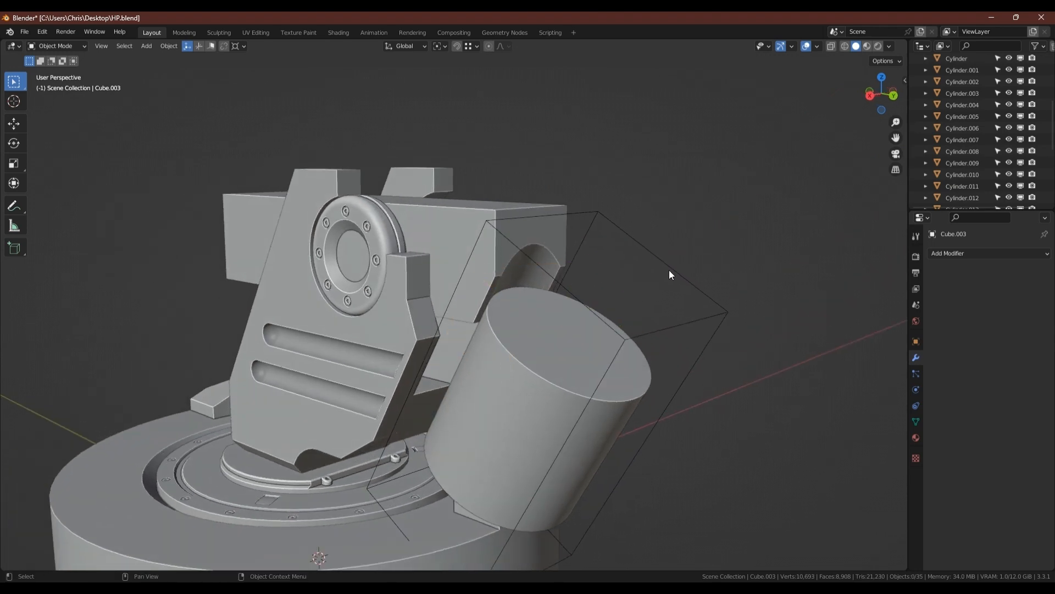
left_click(672, 268)
key("Delete")
Step: Duplicate the tilted cylinder's lower band faces in place and separate the copy into its own object
middle_click_drag(525, 283, 619, 265)
scroll(618, 265, "up", 5)
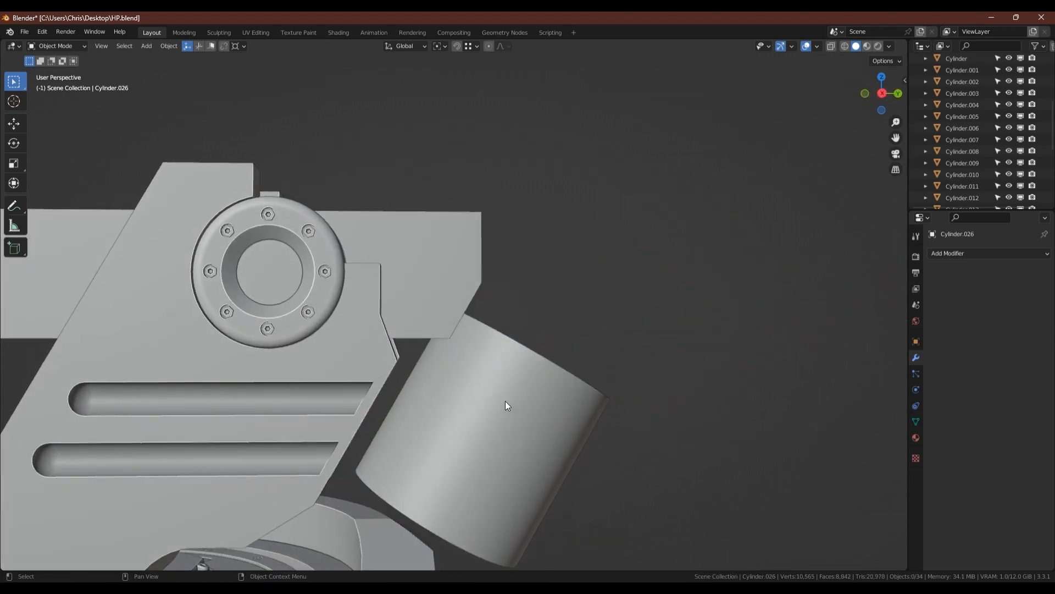
middle_click_drag(506, 401, 506, 313, "shift")
left_click(487, 330)
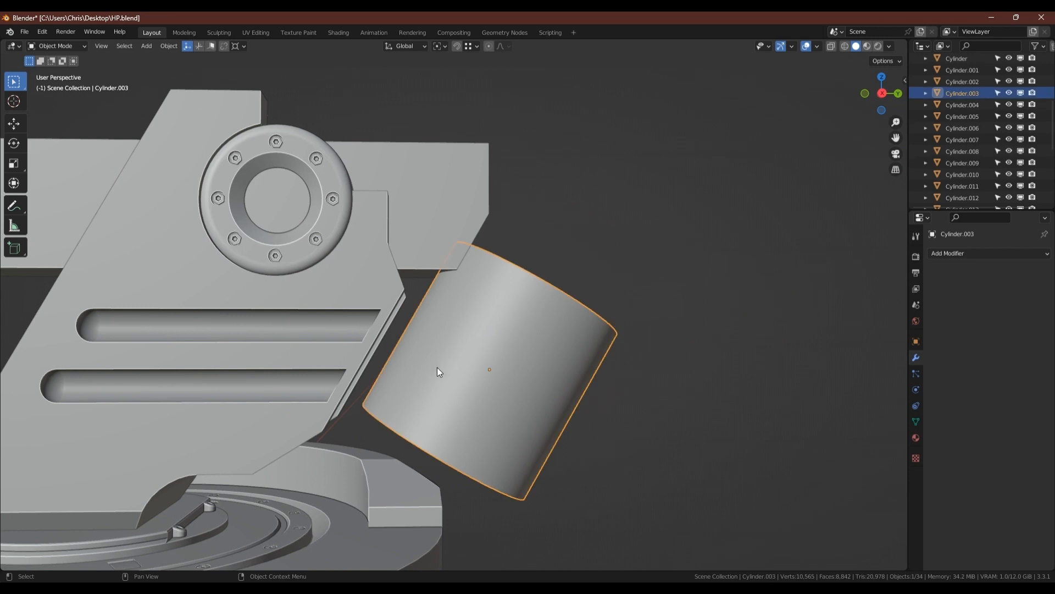
key("Tab")
key("shift+d")
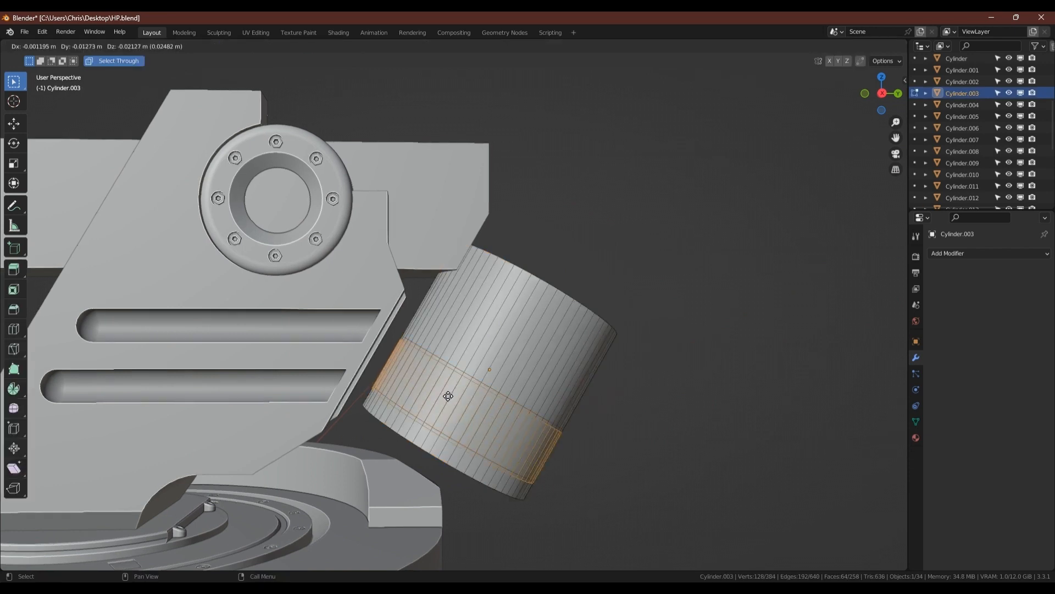
right_click(589, 190)
key("p")
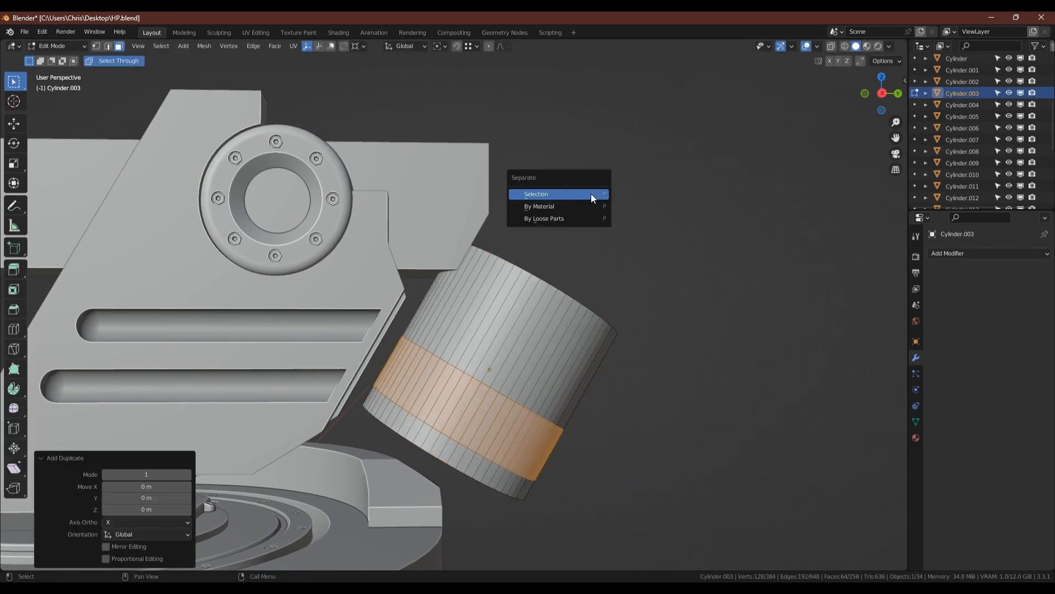
left_click(550, 194)
key("Tab")
Step: Isolate the separated band and fill both of its open edge loops with cap faces
left_click(443, 392)
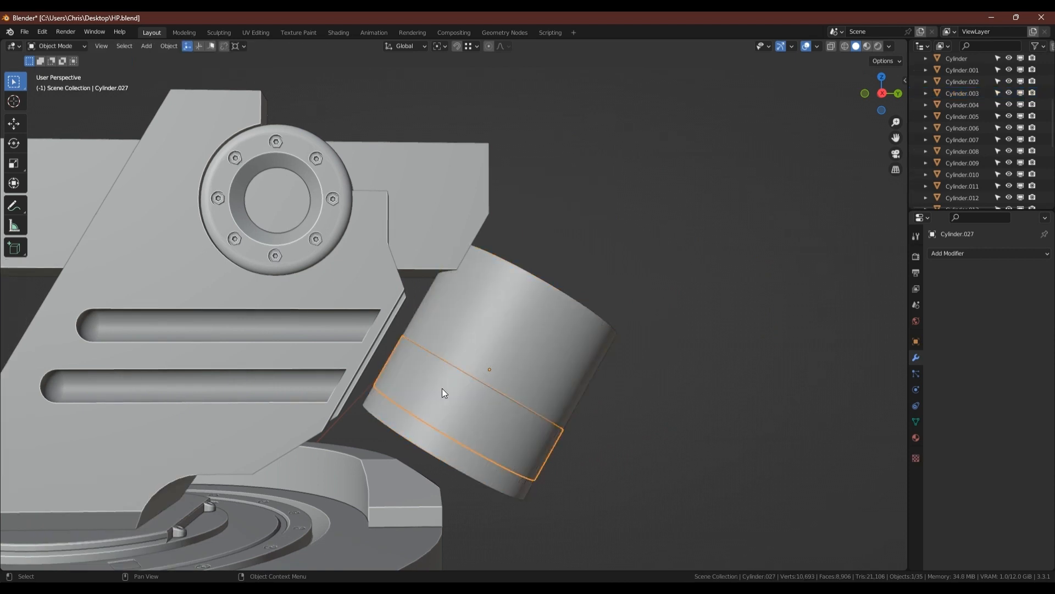
key("shift+h")
middle_click_drag(456, 349, 383, 366)
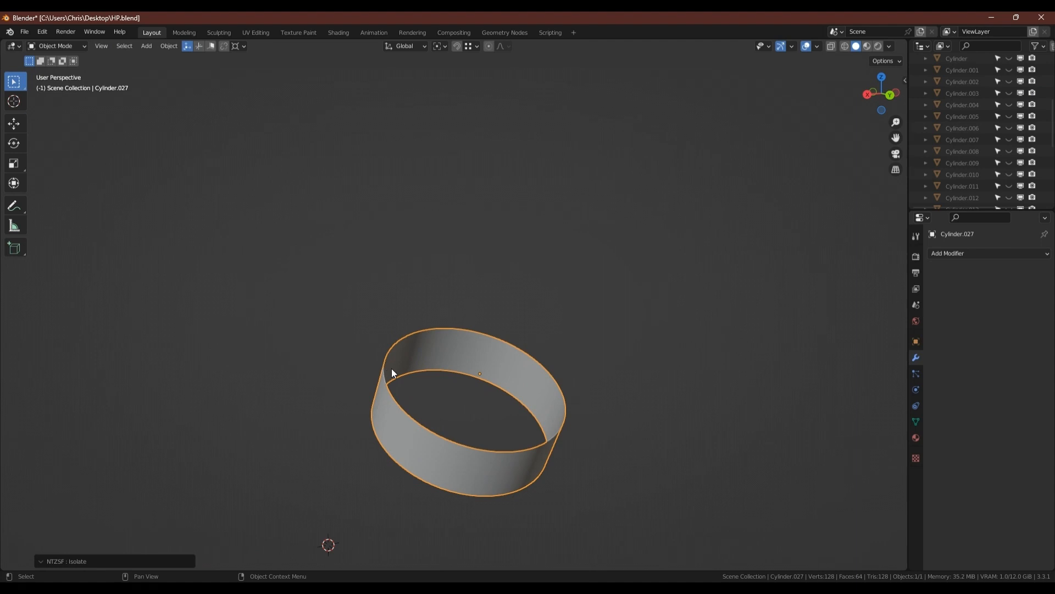
scroll(392, 373, "up", 1)
key("Tab")
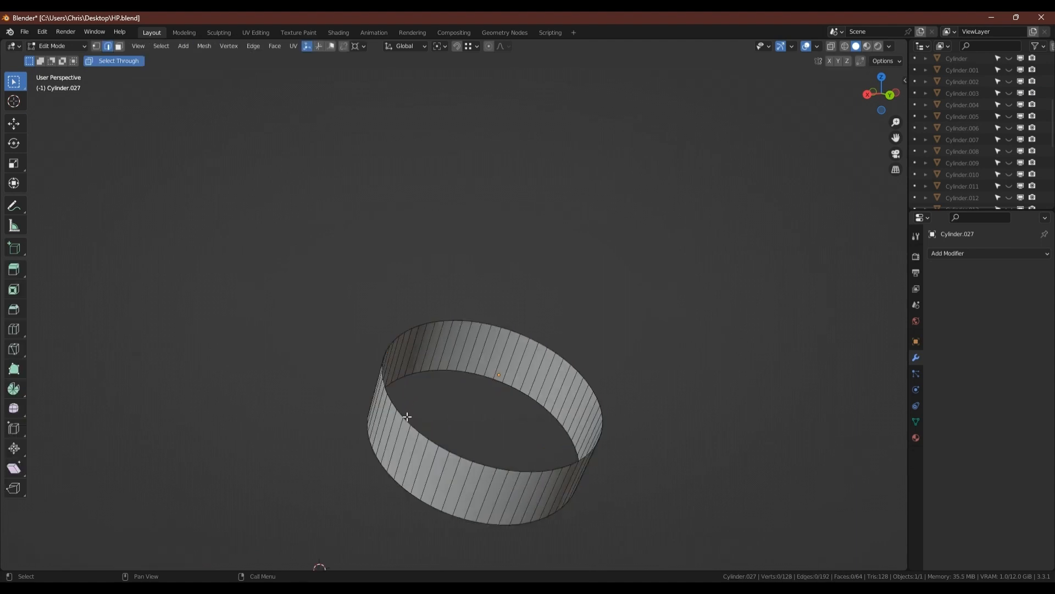
double_click(461, 374)
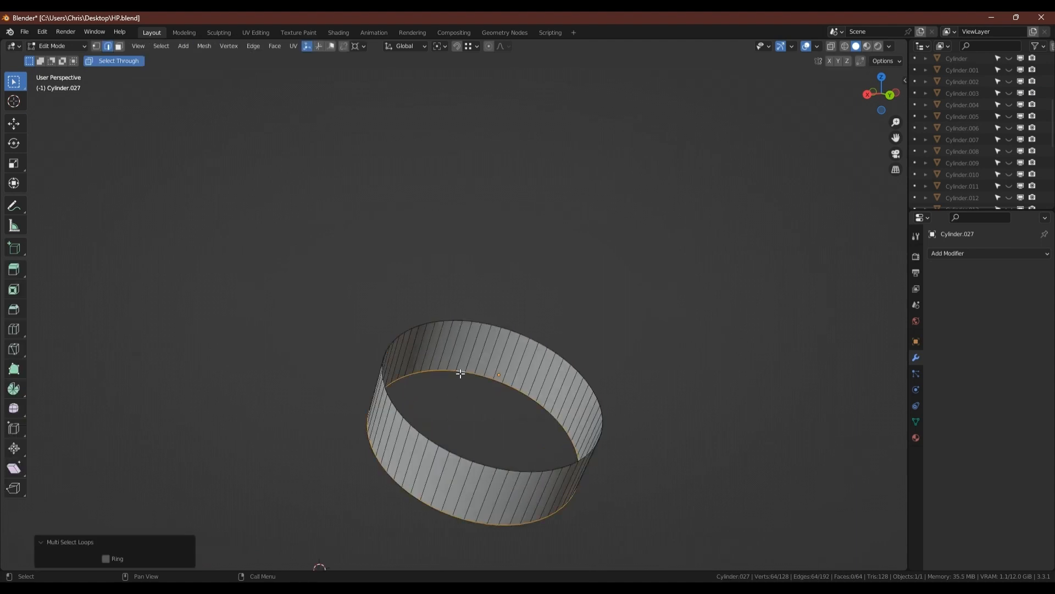
key("f")
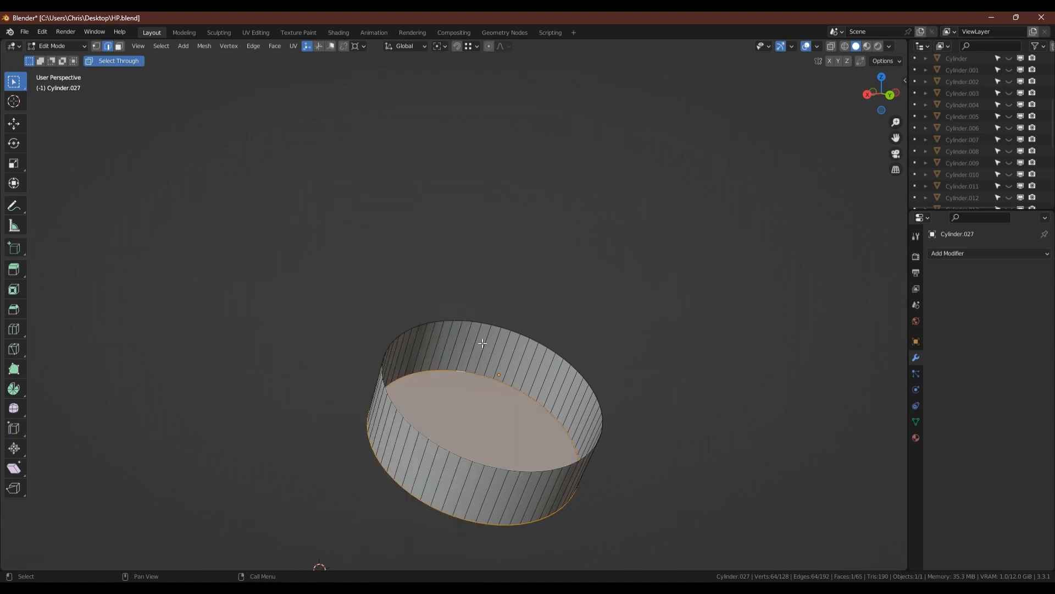
left_click(510, 328, "alt")
key("f")
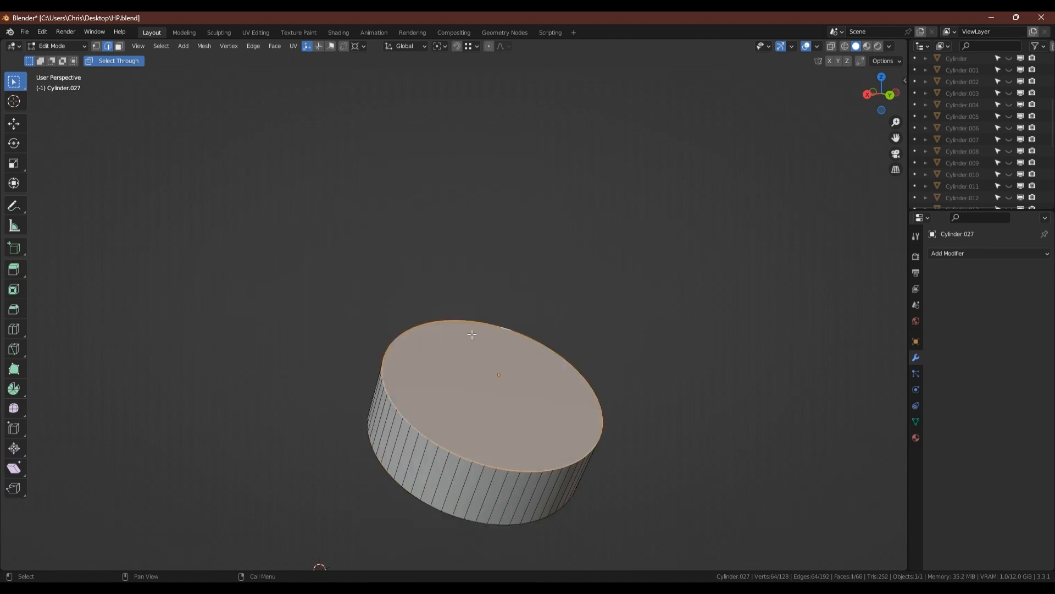
Step: Inset both cap faces of the band by about 0.052 m
key("3")
middle_click_drag(495, 375, 549, 363)
left_click(436, 408, "shift")
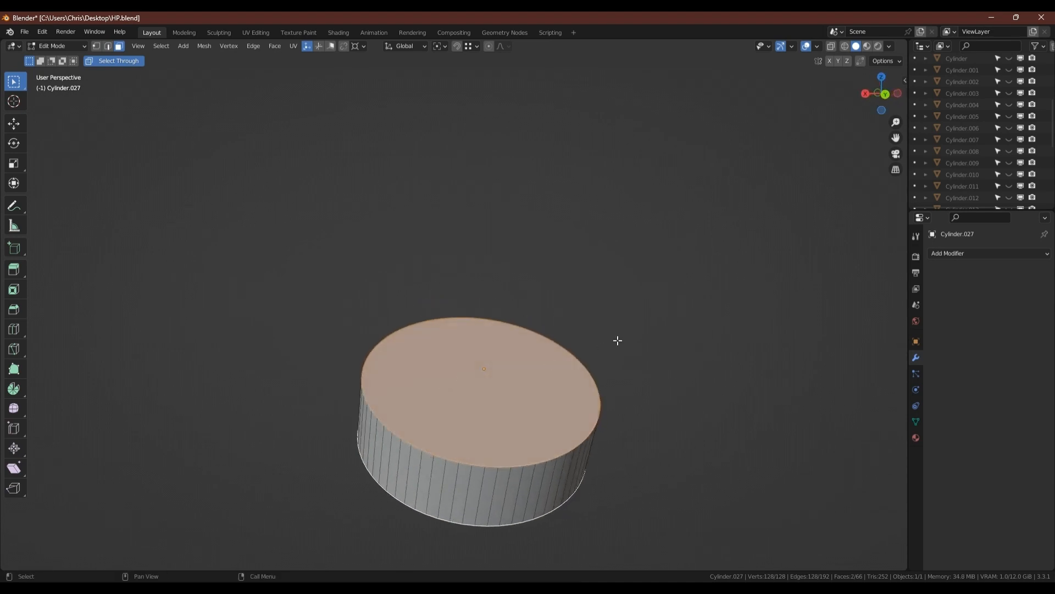
key("i")
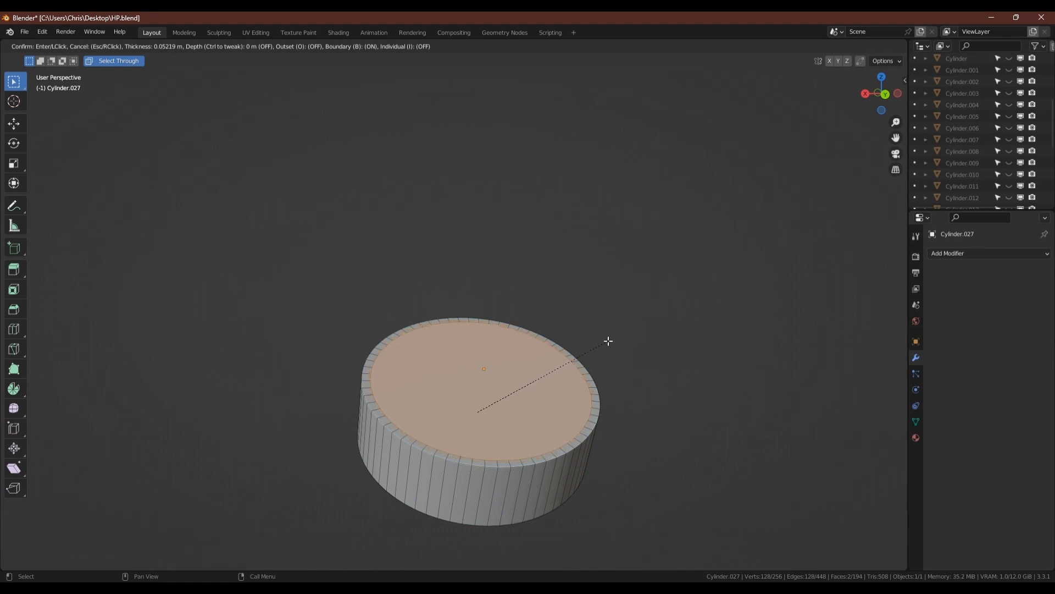
left_click(608, 341)
Step: Bridge the two inset cap faces into a hollow ring, return to object mode and show all objects again
key("Tab")
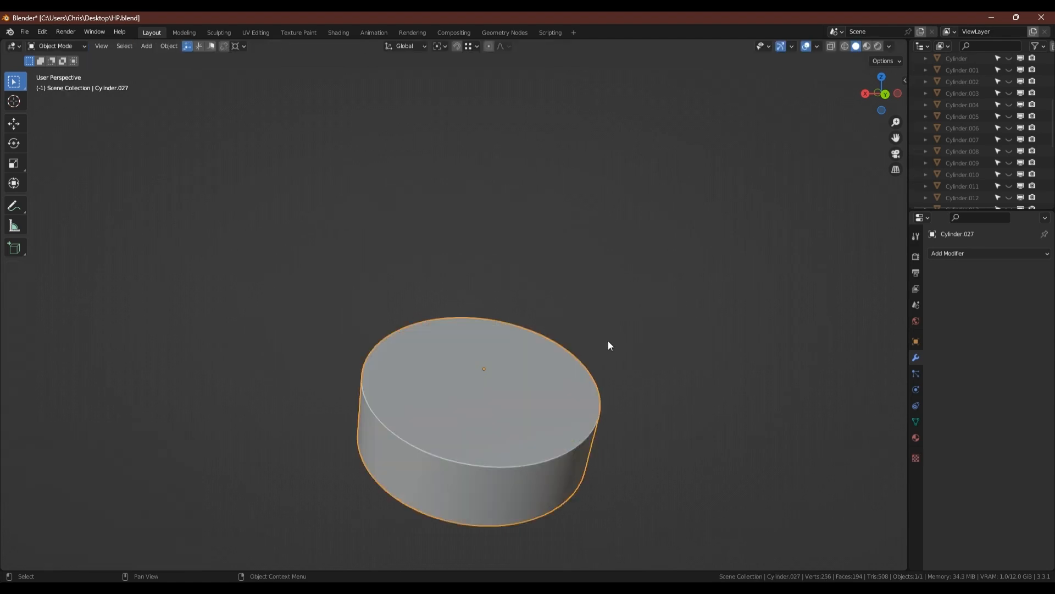
key("Tab")
right_click(608, 341)
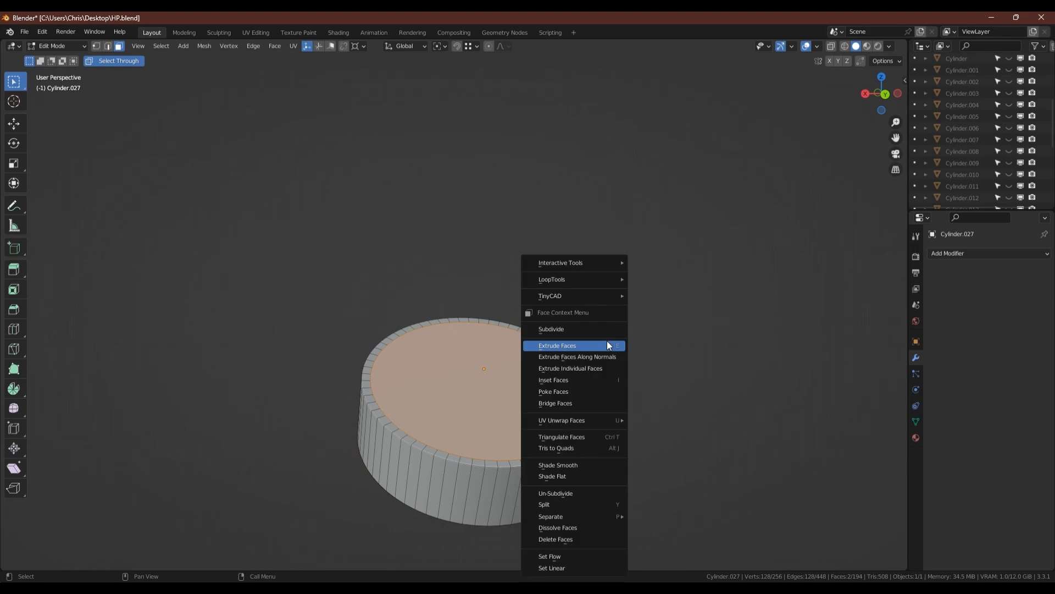
left_click(556, 402)
key("Tab")
key("KP_Divide")
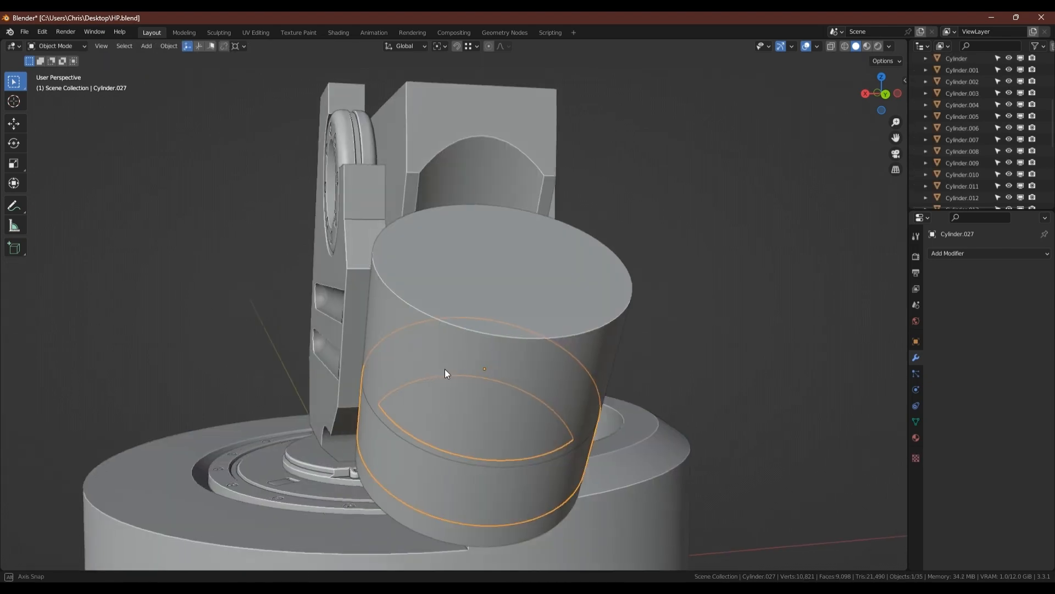
Step: Dissolve the two band edge loops on the tilted cylinder so its sides run uninterrupted between the caps
middle_click_drag(448, 372, 516, 380)
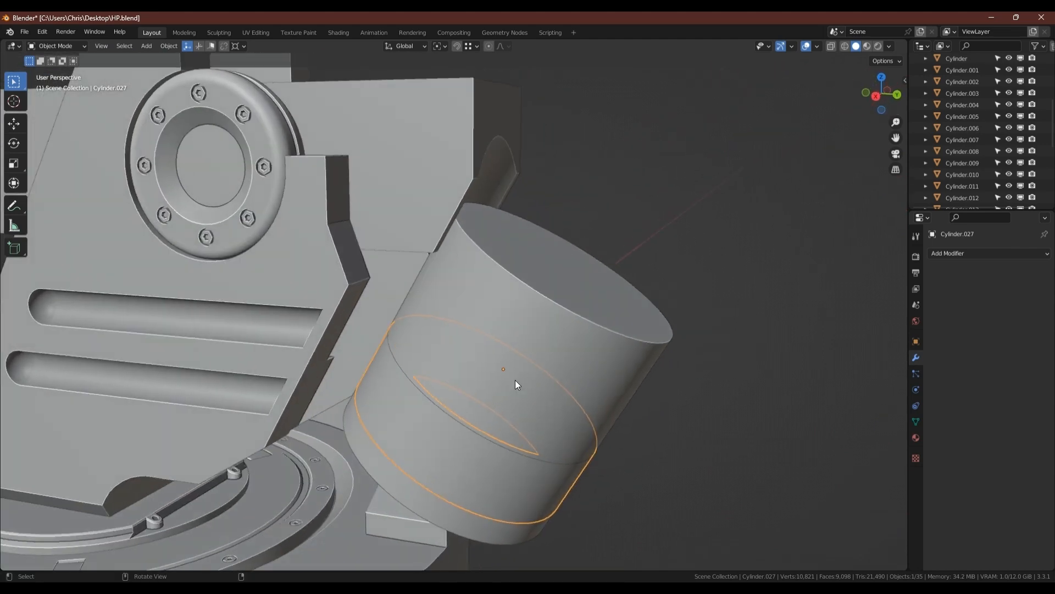
left_click(582, 345)
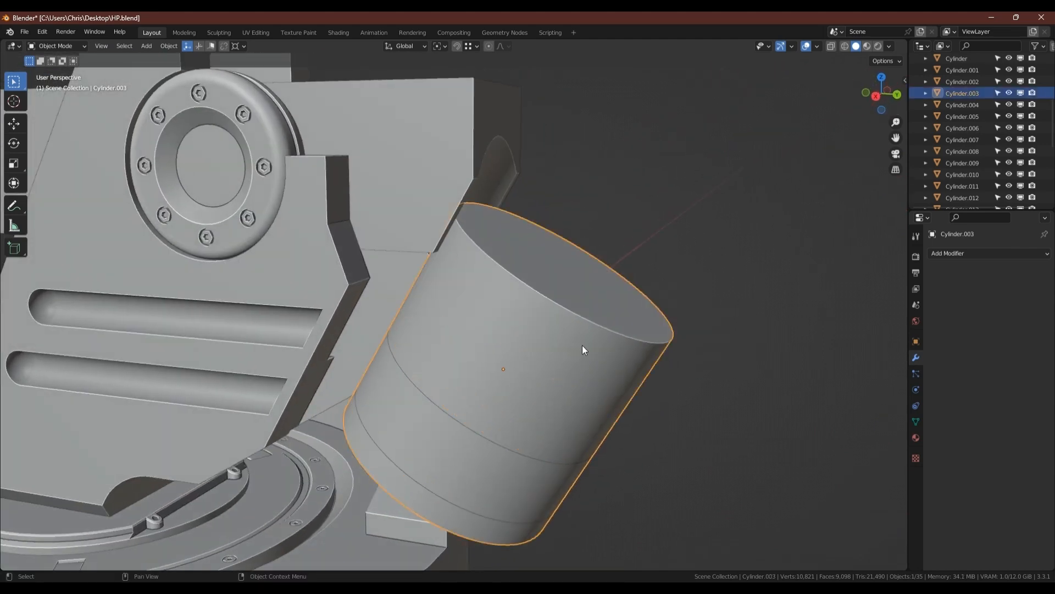
key("Tab")
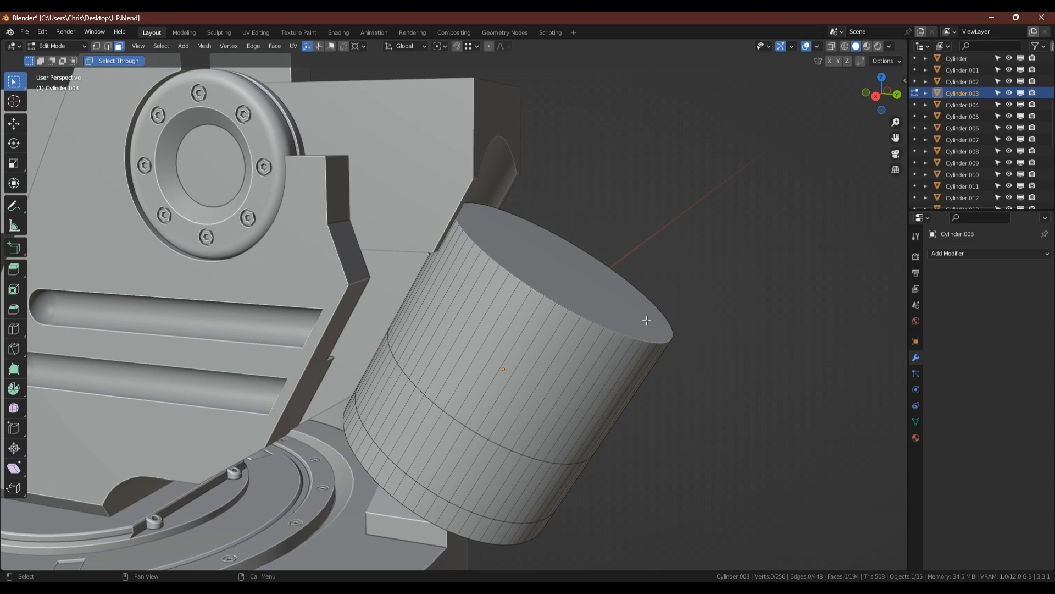
key("2")
left_click(419, 391, "alt")
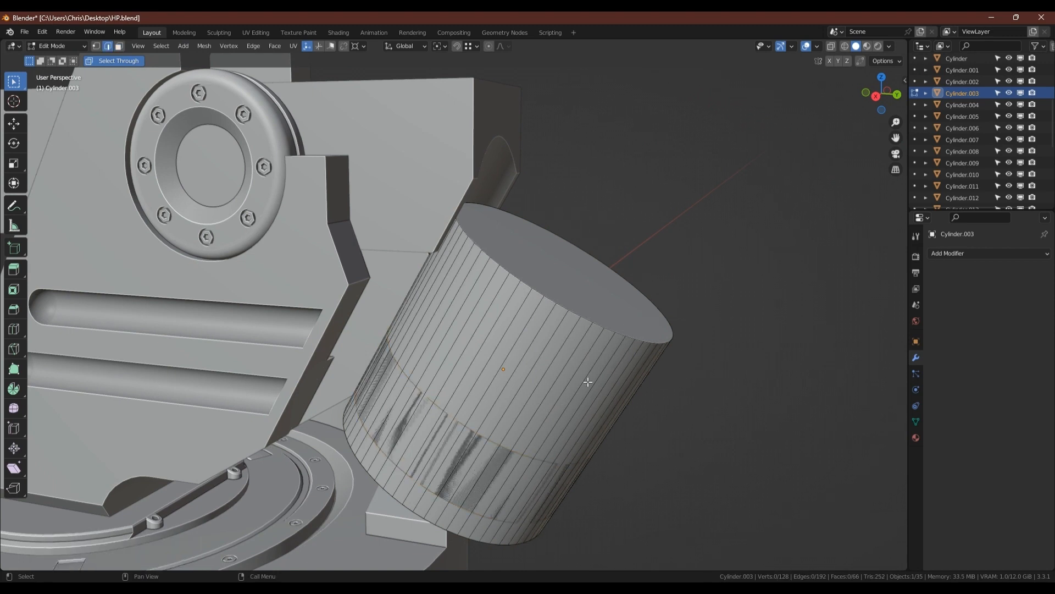
key("Tab")
Step: Scale the tilted cylinder's whole mesh to about 0.91 on local X and Y, keeping its length, so it sits inside the ring
key("Tab")
key("a")
middle_click_drag(670, 308, 654, 315)
key("s")
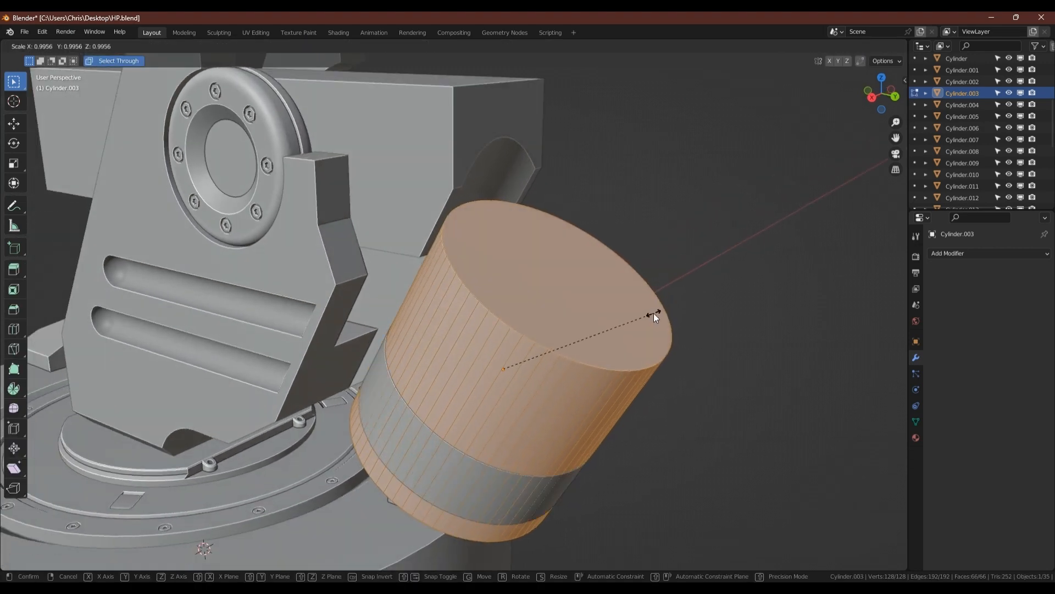
key("z")
key("z")
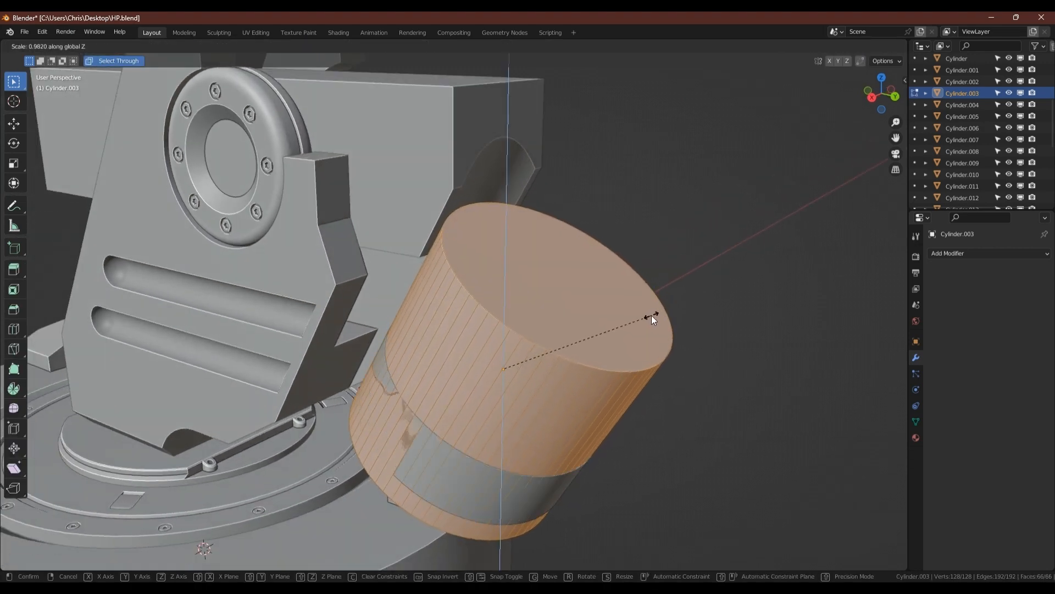
left_click(644, 318)
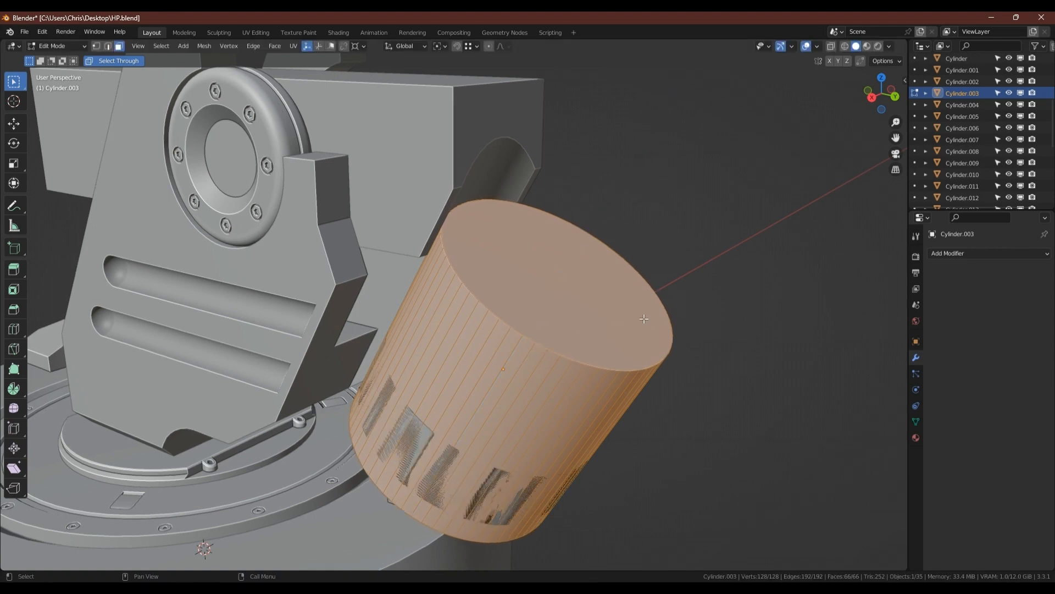
key("s")
key("shift+z")
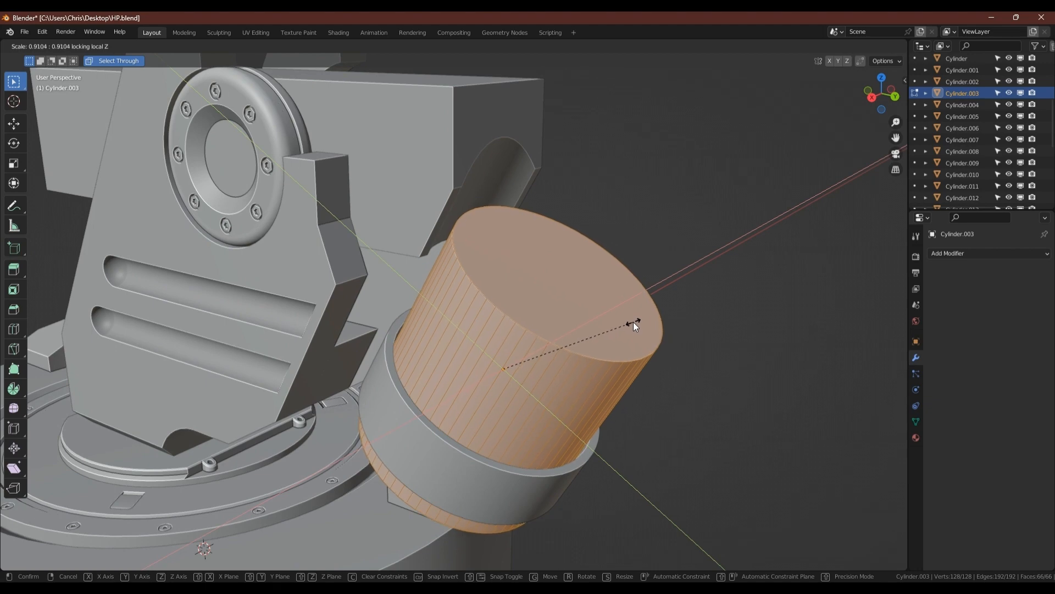
left_click(634, 321)
mouse_move(621, 316)
middle_mouse_down()
mouse_move(621, 351)
mouse_move(621, 317)
mouse_move(612, 316)
middle_mouse_up()
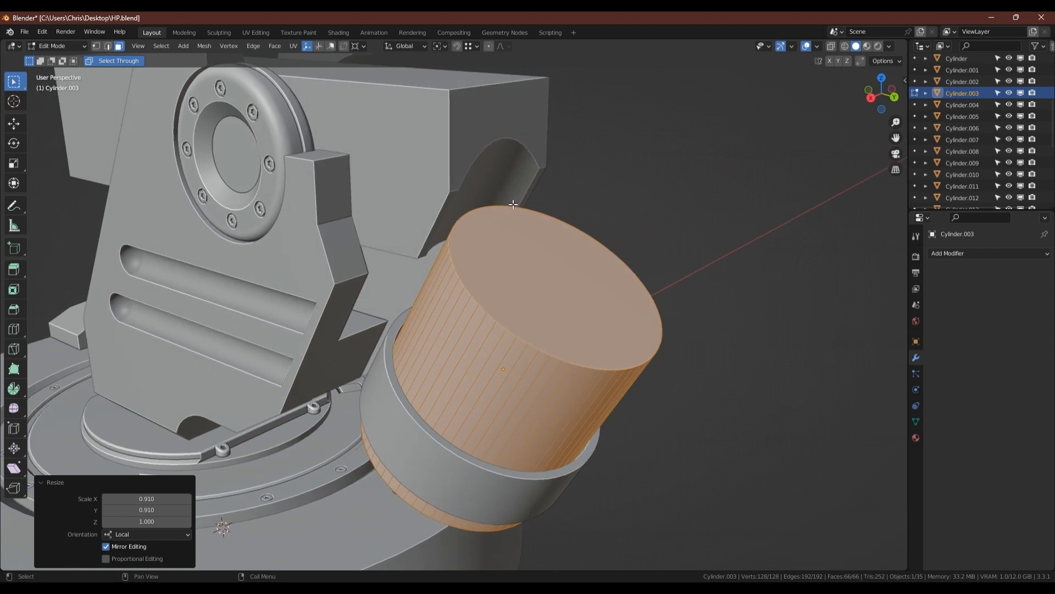
Step: Remove the box body's old boolean difference modifier that uses the cylinder cutter, keeping the Cube.003 one
key("Tab")
left_click(483, 165)
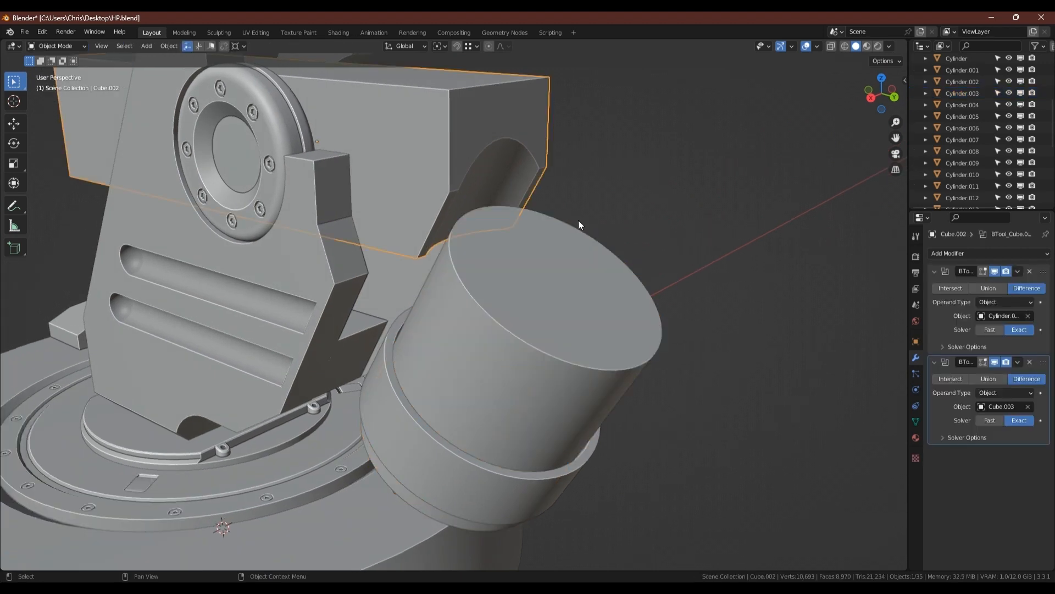
left_click(1030, 271)
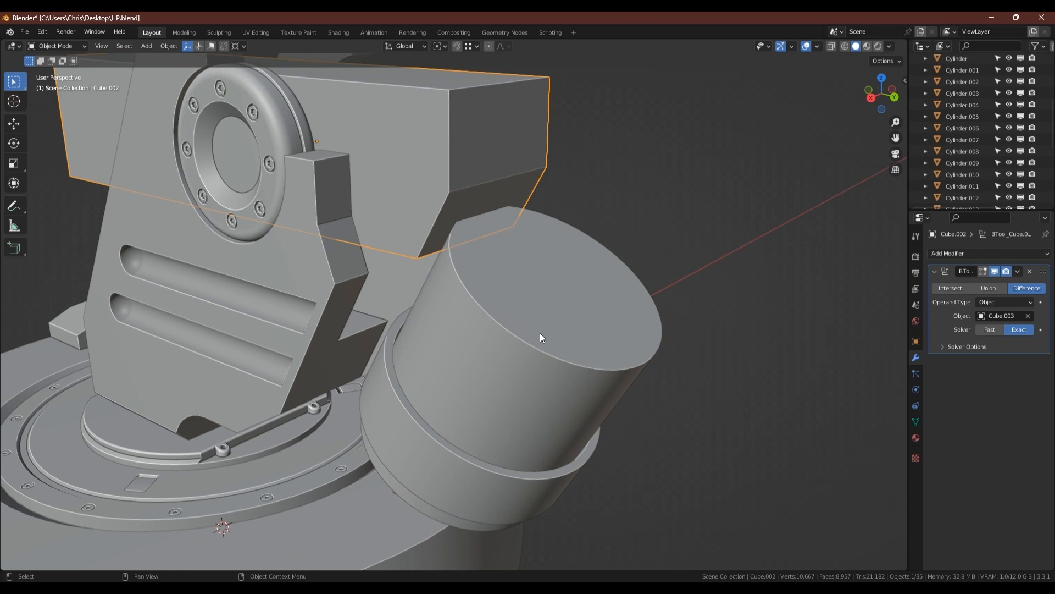
Step: Duplicate the slimmed cylinder in place and stretch the copy's mesh along local Z to more than twice its length
left_click(530, 323)
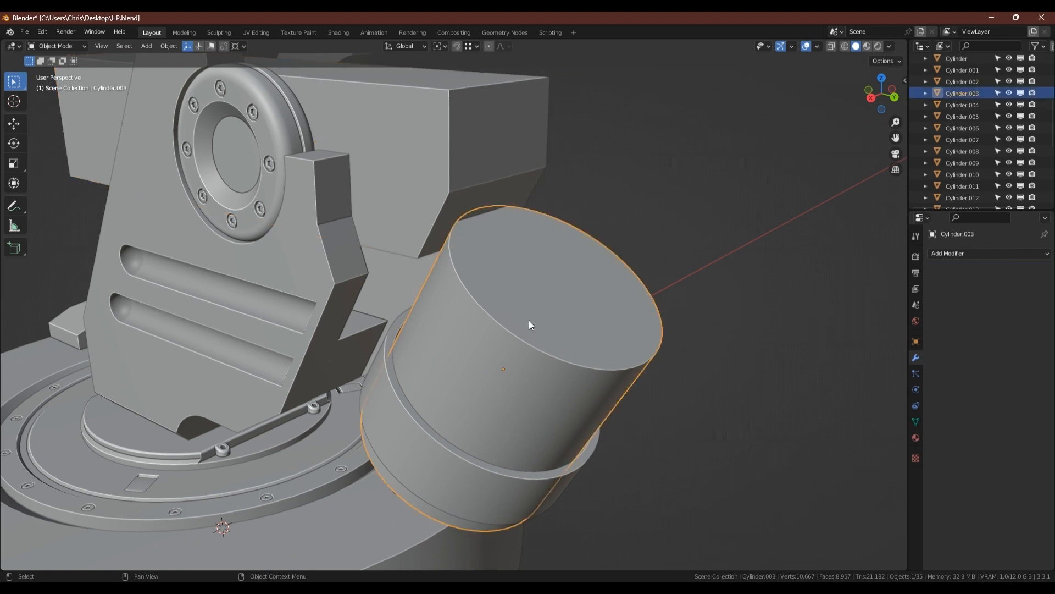
key("shift+d")
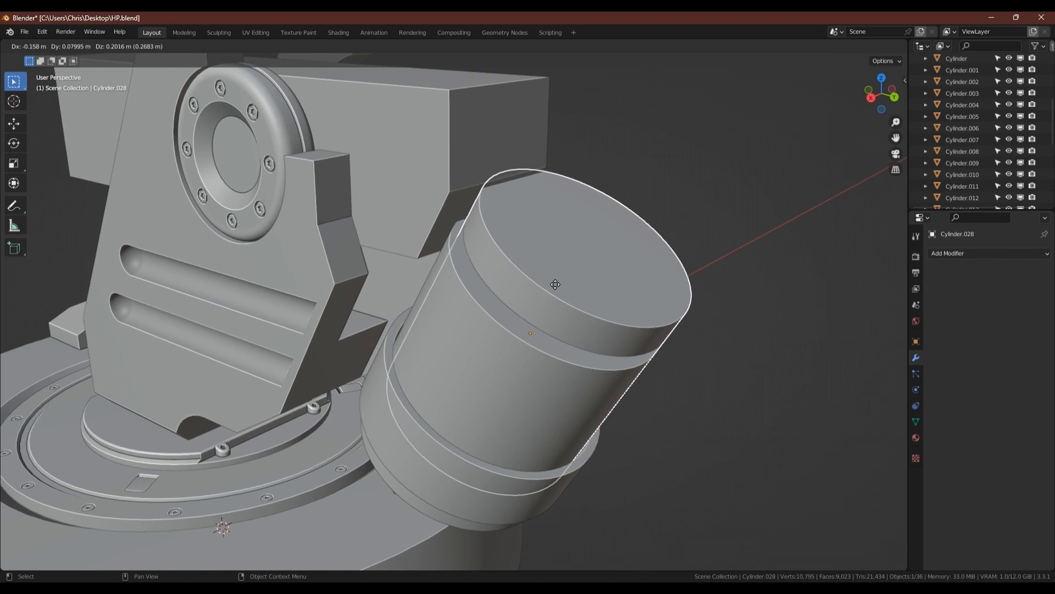
right_click(499, 310)
key("Tab")
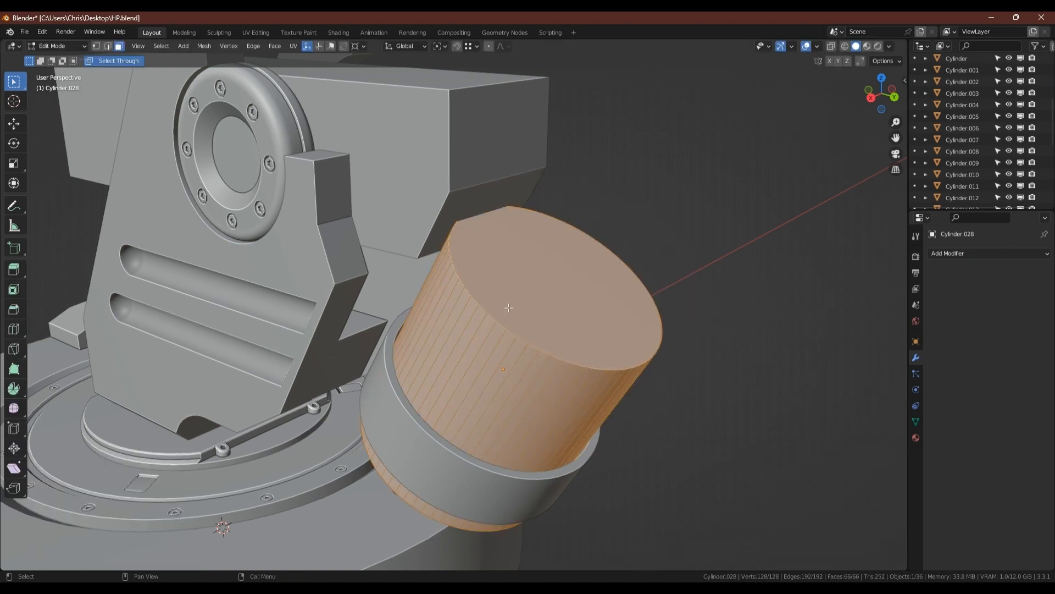
key("s")
key("z")
key("z")
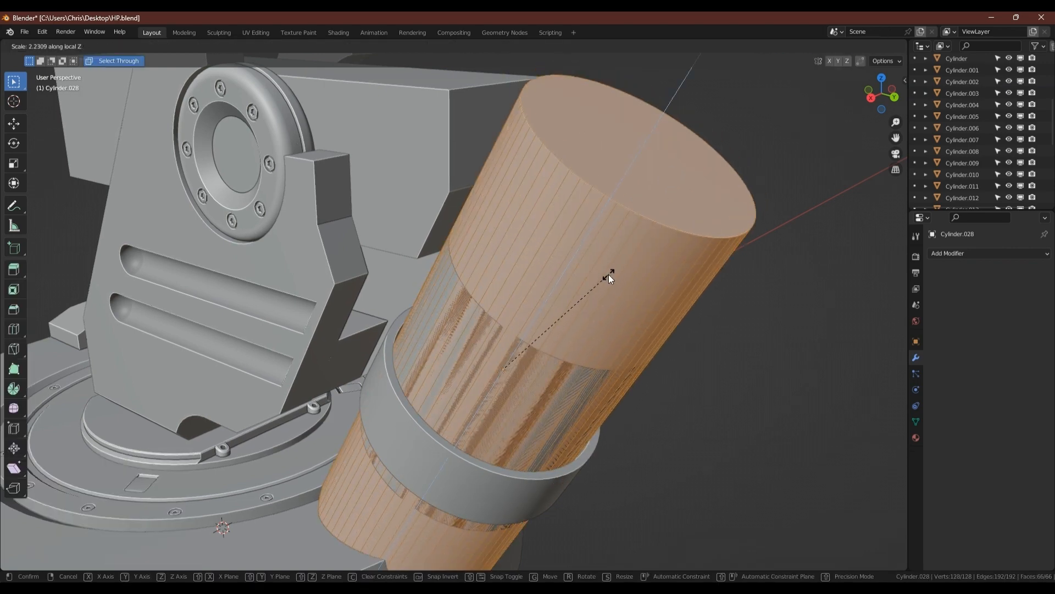
left_click(614, 273)
key("Tab")
Step: Cut the stretched cylinder copy out of the box body with a boolean difference
left_click(447, 172, "shift")
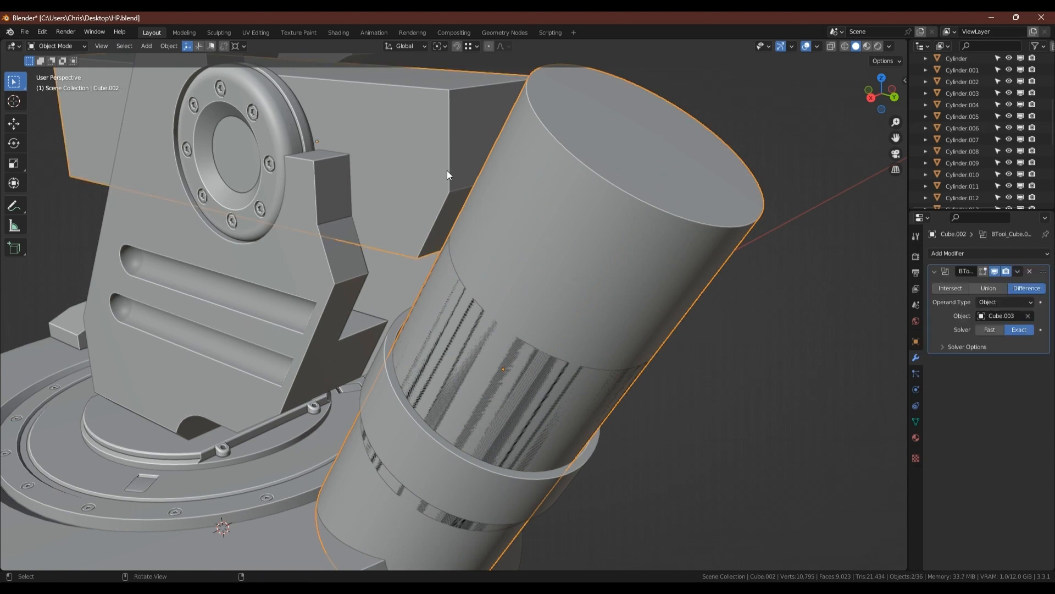
key("shift+ctrl+b")
left_click(405, 235)
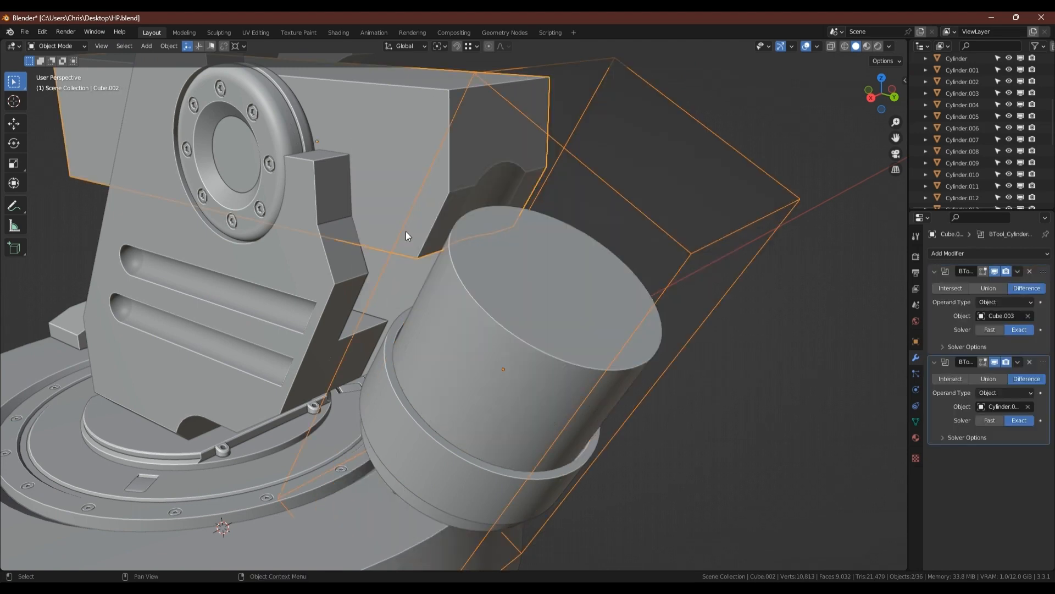
Step: Move the box body's end face above the cylinder slightly outward along global Y
mouse_move(591, 241)
middle_mouse_down()
mouse_move(545, 249)
mouse_move(552, 292)
mouse_move(573, 271)
middle_mouse_up()
scroll(483, 176, "up", 3)
left_click(425, 168)
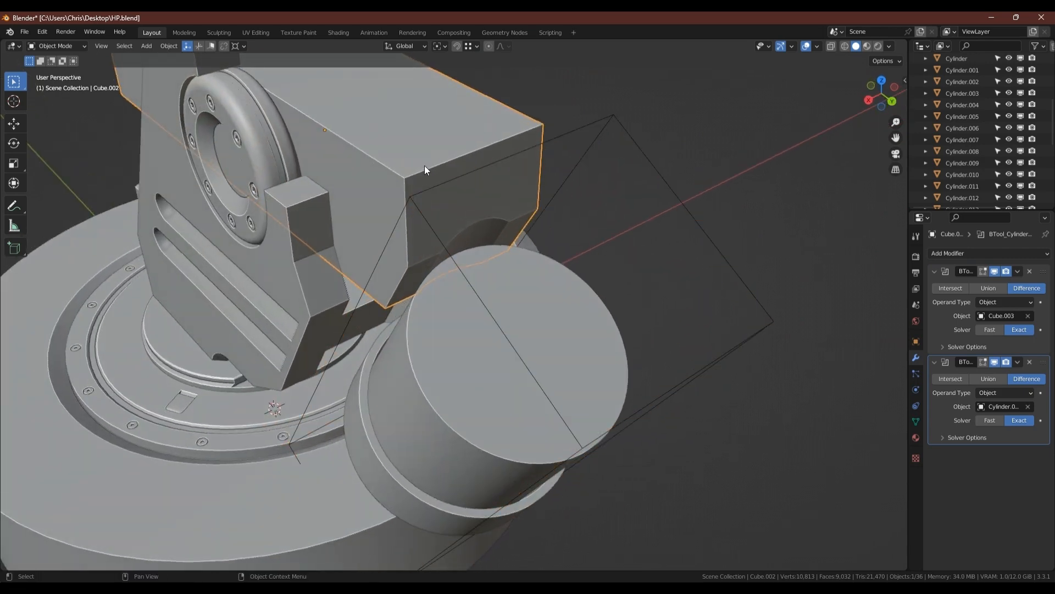
key("Tab")
left_click(438, 180)
key("g")
key("y")
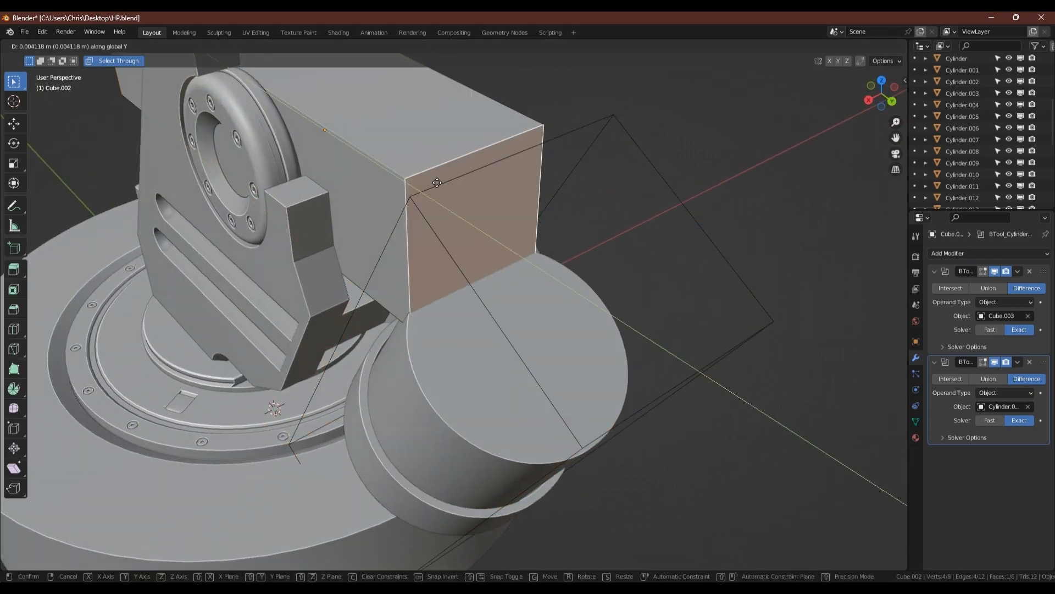
left_click(441, 187)
key("Tab")
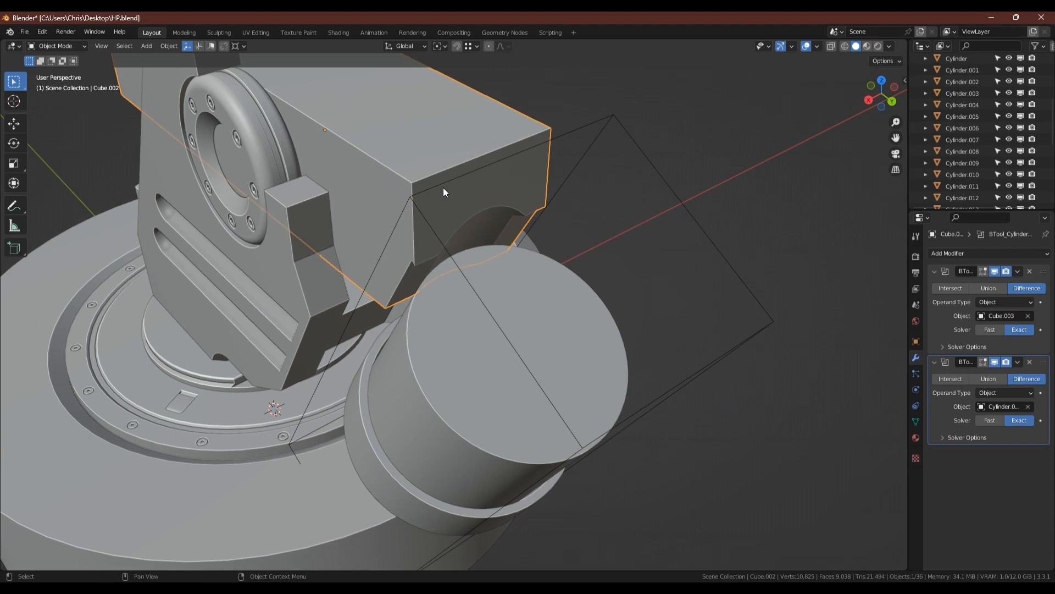
Step: Unhide the hidden cutter objects and delete the old cylinder cutter
middle_click_drag(443, 187, 454, 256)
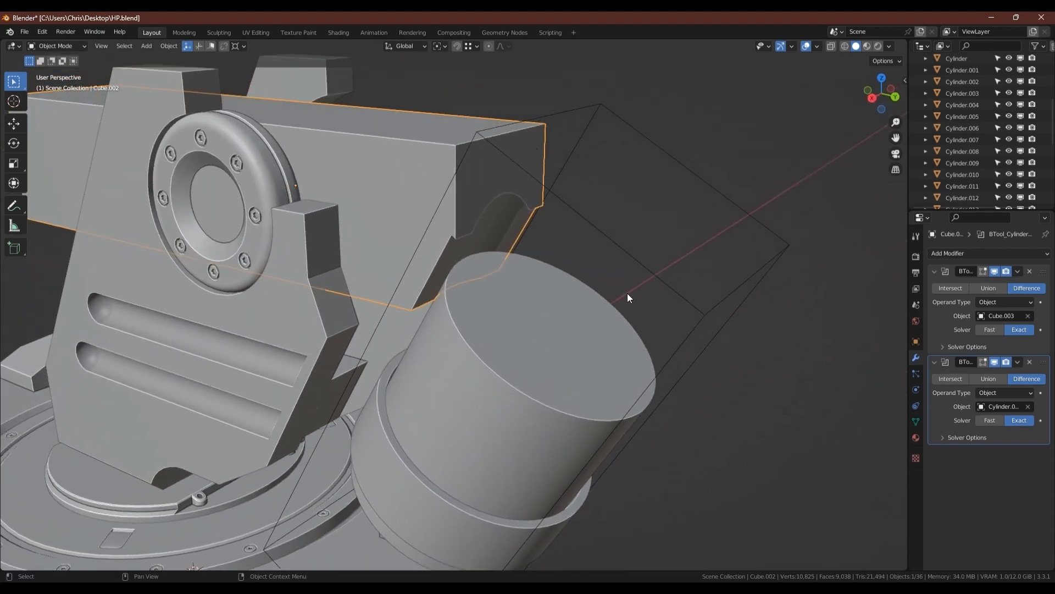
key("ctrl+v")
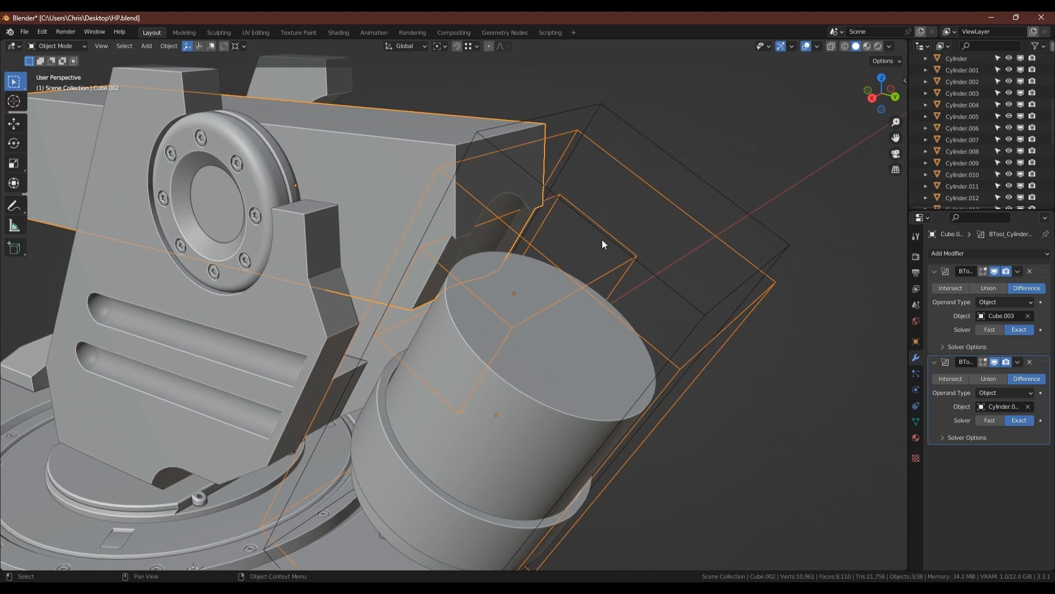
key("Delete")
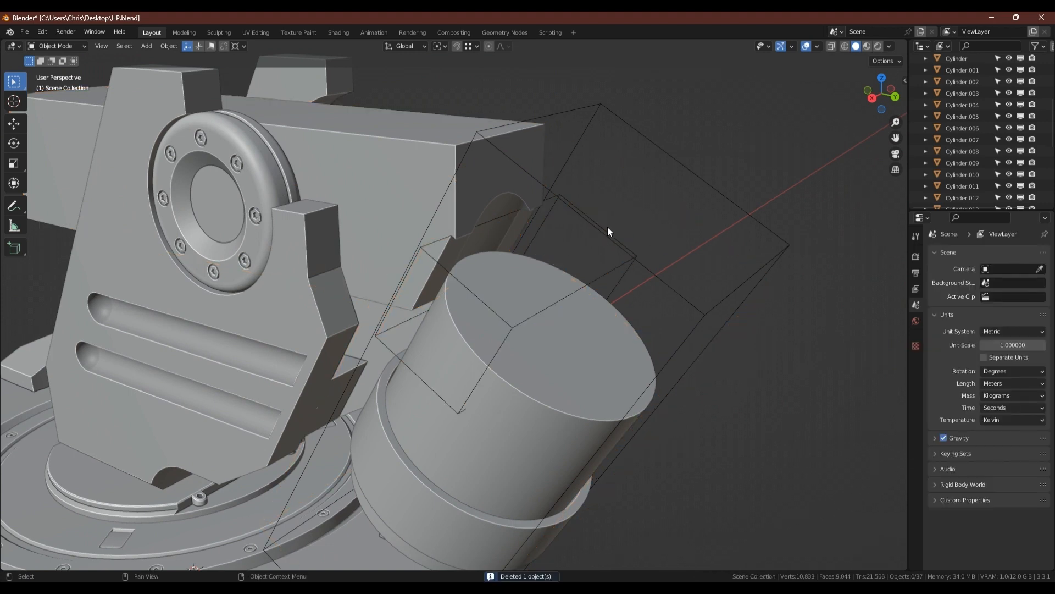
Step: Move the Cube.003 cutter about 0.045 m outward along global Y and nudge it slightly further the same way
left_click(611, 272)
key("KP_Decimal")
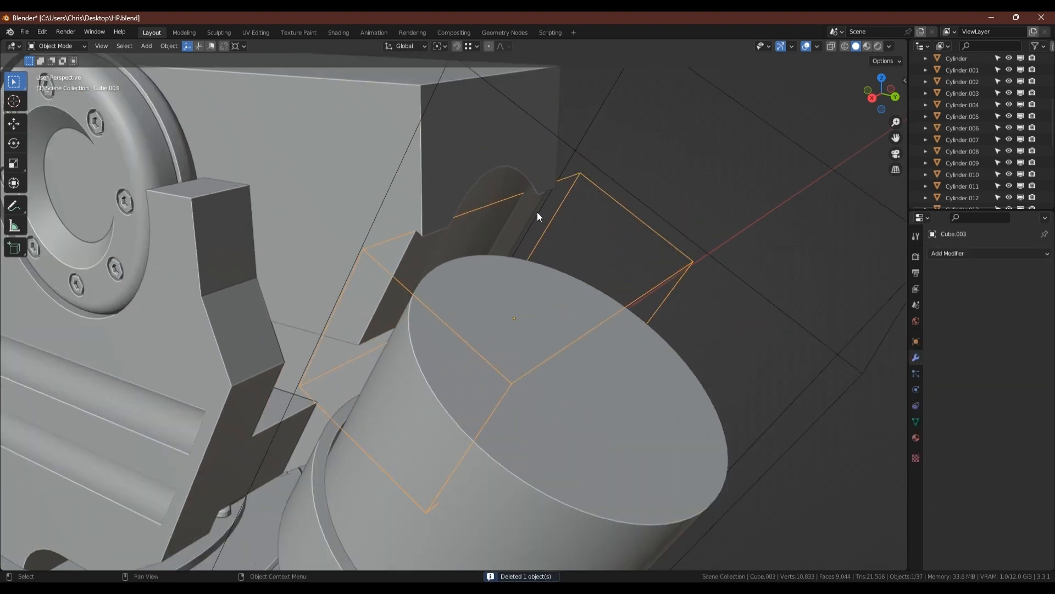
key("g")
key("y")
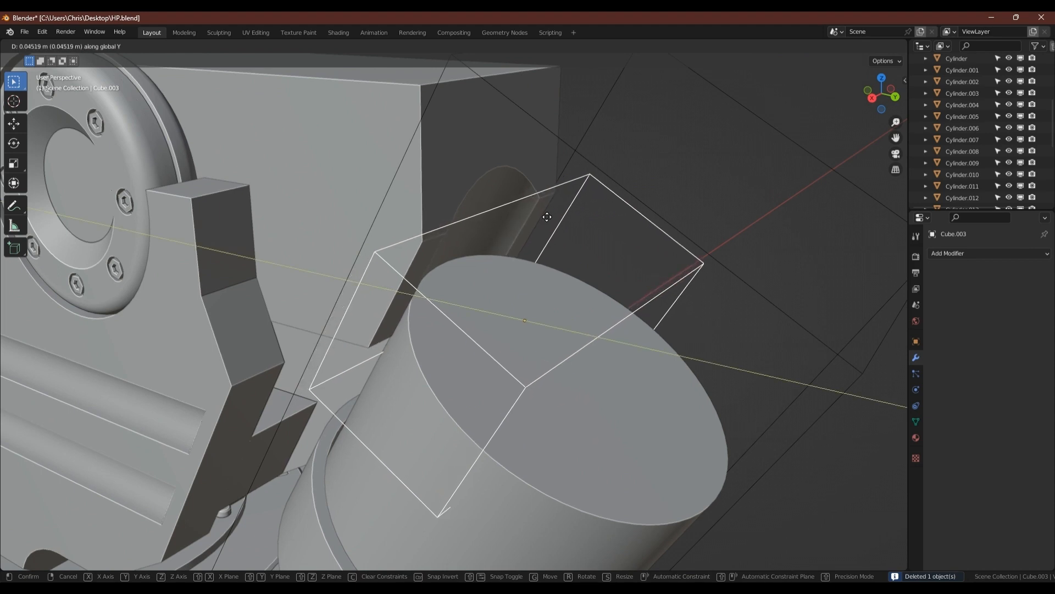
left_click(547, 217)
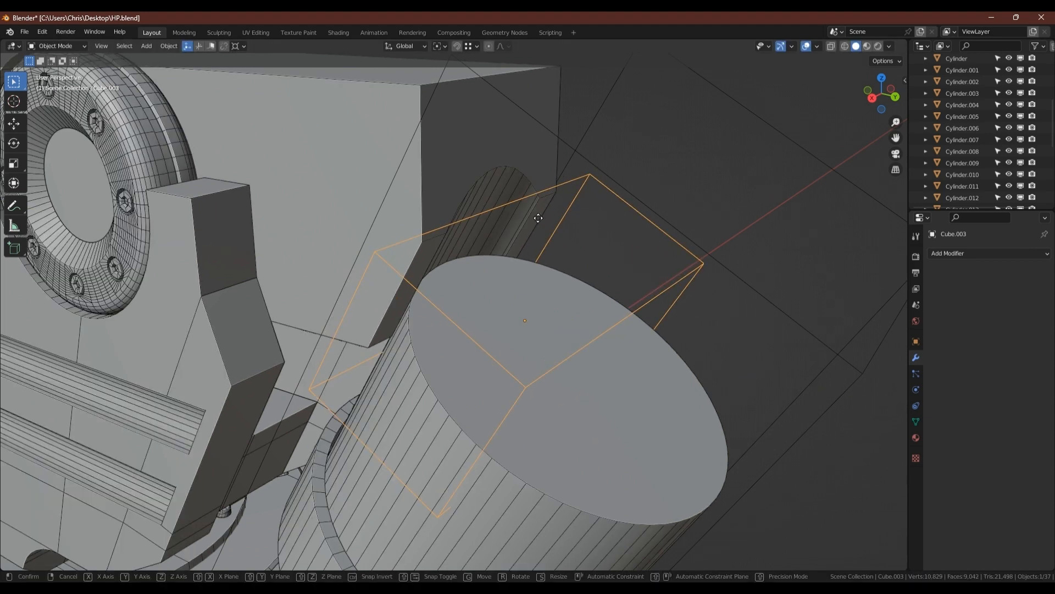
key("g")
key("y")
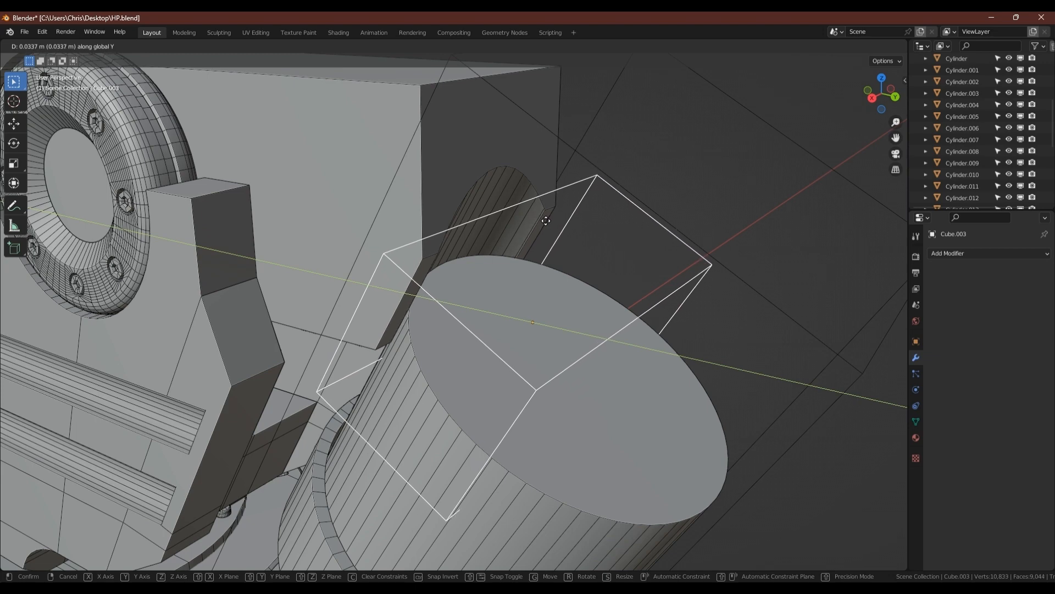
left_click(544, 222)
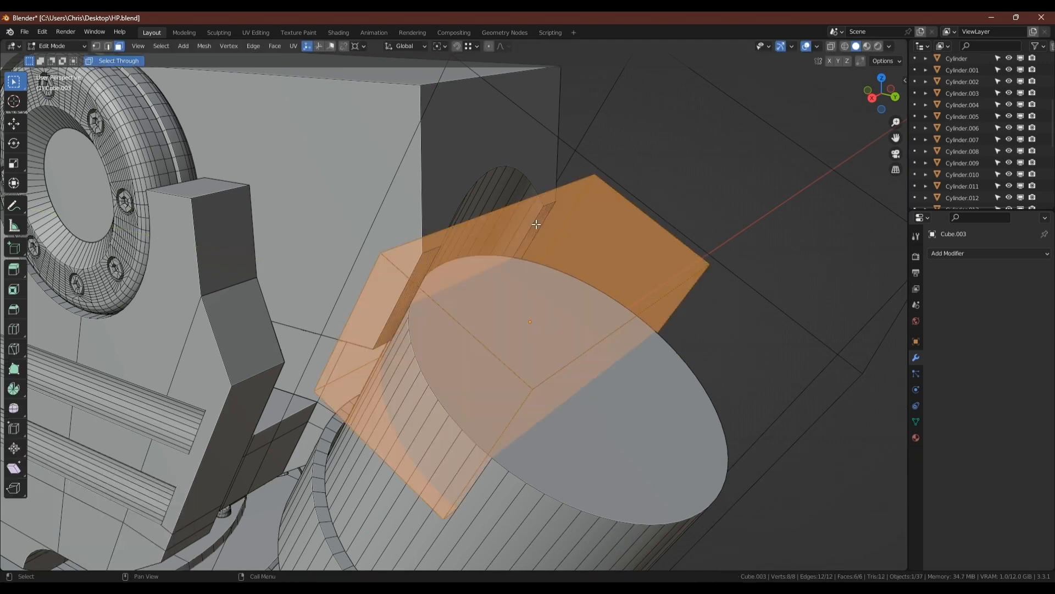
Step: Hide the Cube.003 cutter and the stretched cylinder cutter
scroll(536, 223, "down", 3)
mouse_move(536, 223)
middle_mouse_down()
mouse_move(580, 212)
mouse_move(553, 213)
middle_mouse_up()
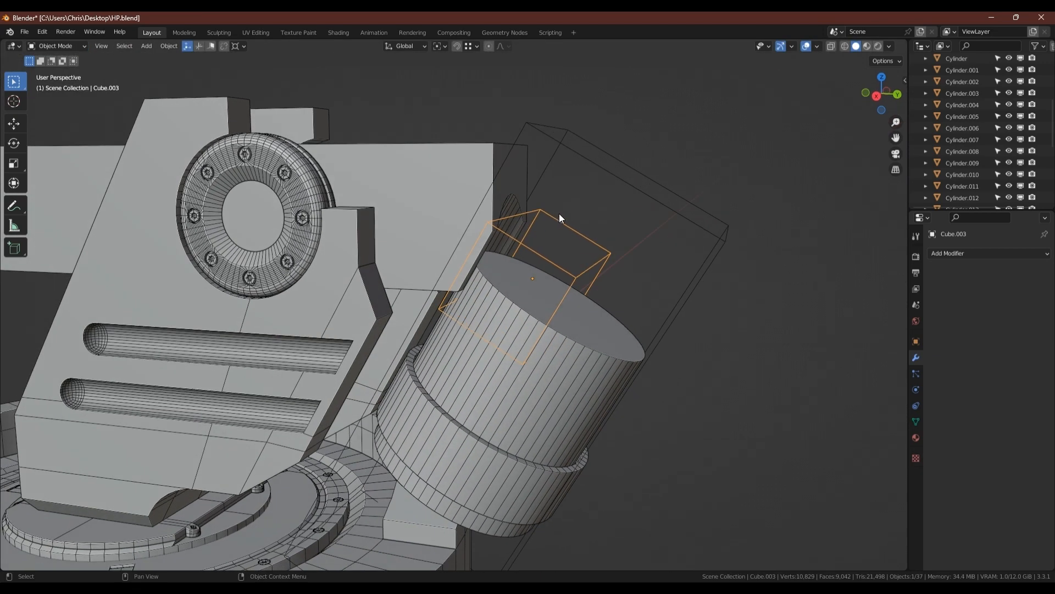
key("h")
left_click(641, 175)
key("h")
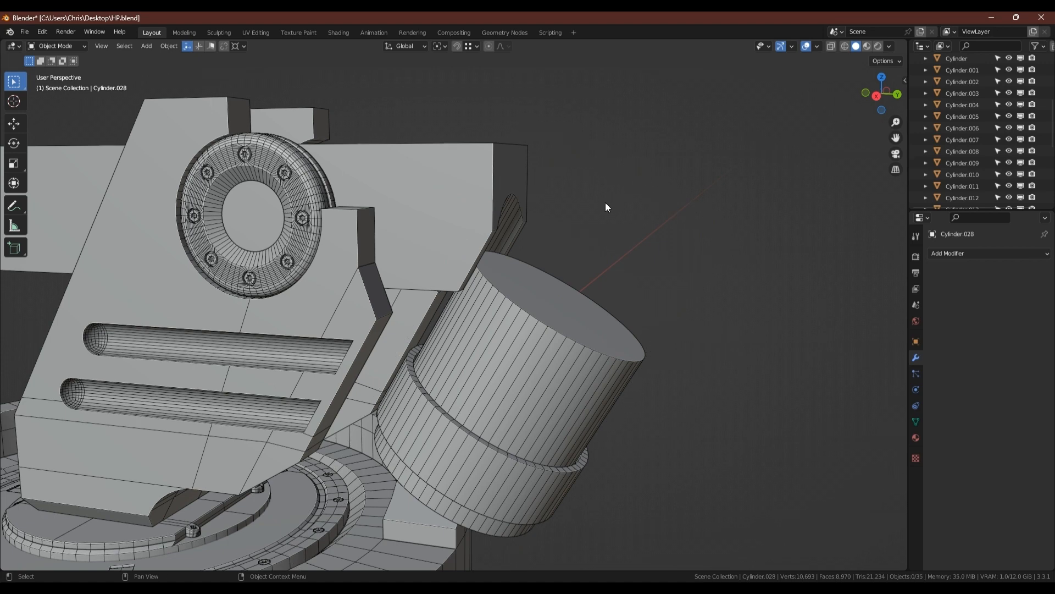
mouse_move(579, 217)
middle_mouse_down()
mouse_move(503, 255)
mouse_move(499, 274)
mouse_move(622, 212)
mouse_move(572, 217)
middle_mouse_up()
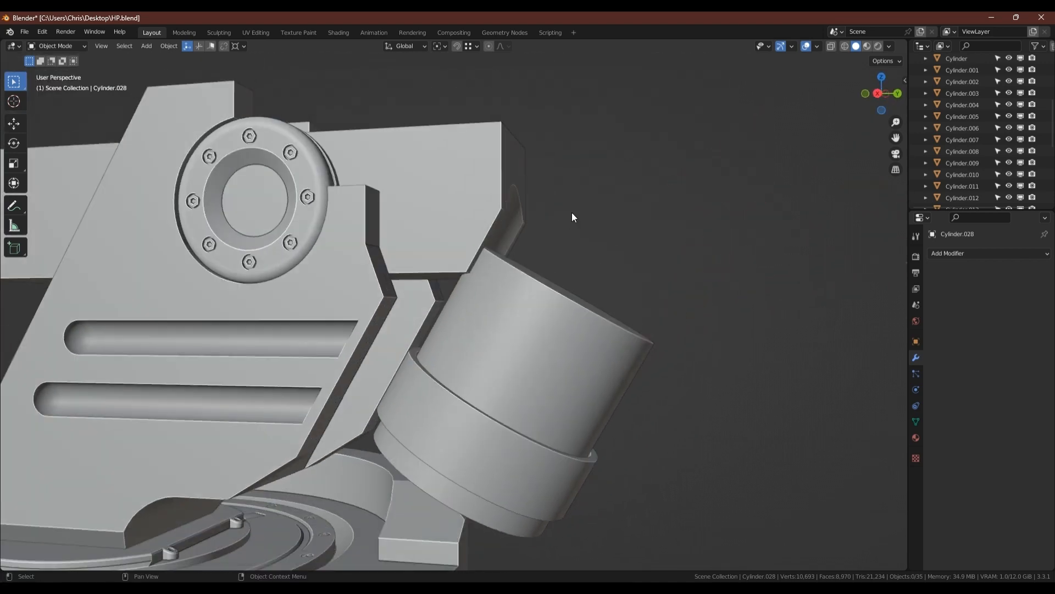
Step: Try duplicating the clamp ring's outer face band to a spot above the cylinder, and undo the copy
left_click(413, 393)
key("Tab")
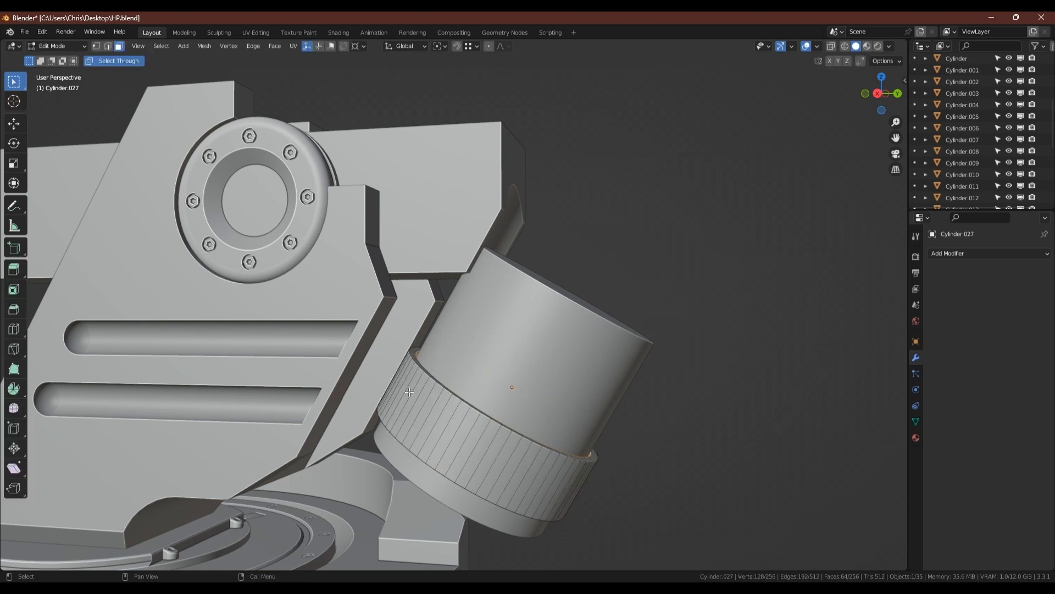
left_click(421, 403, "alt")
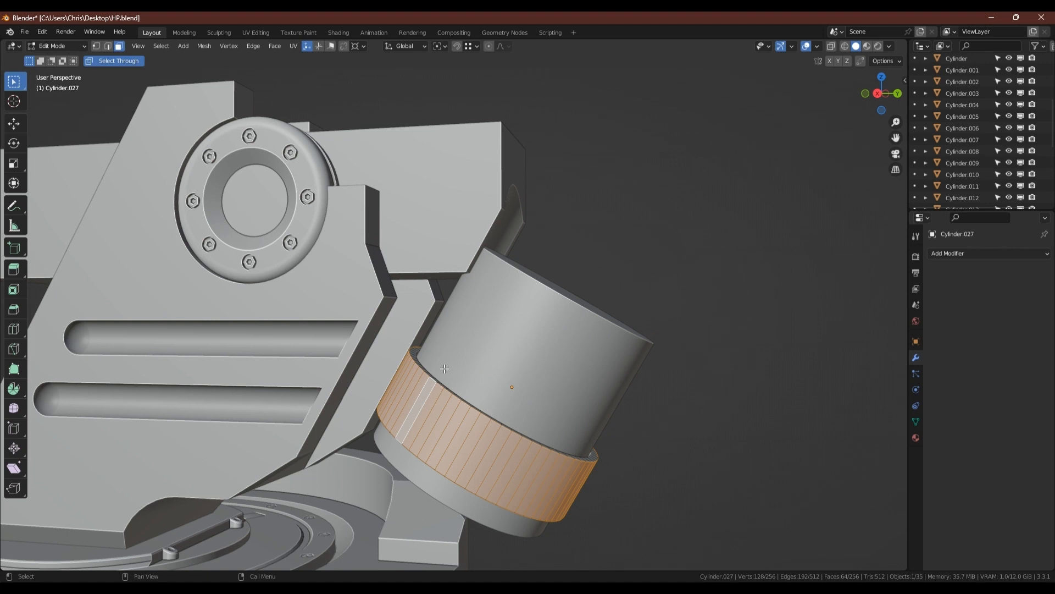
key("shift+d")
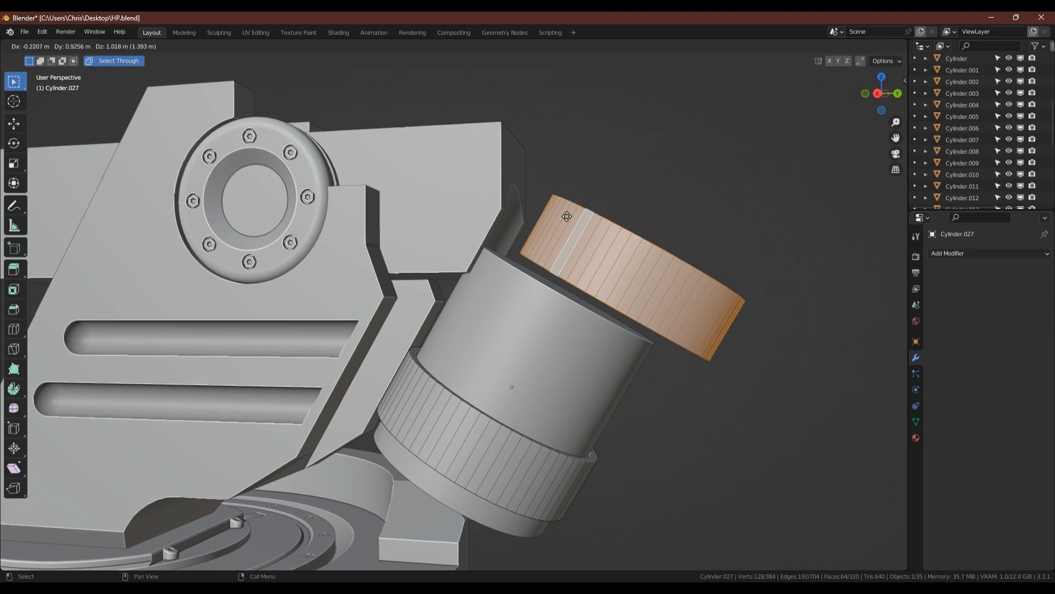
left_click(657, 193)
key("ctrl+z")
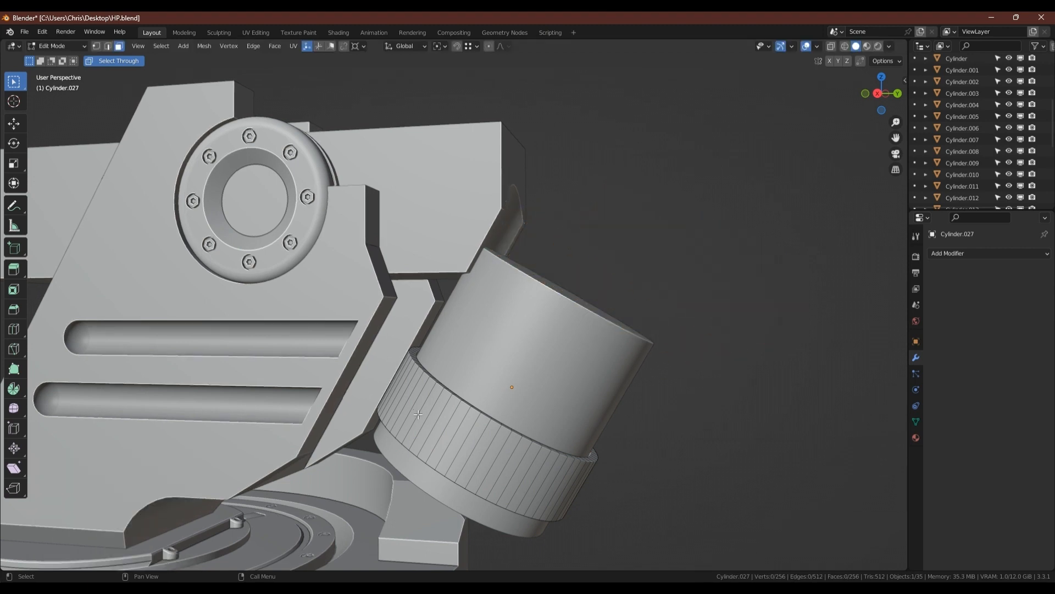
Step: Add a centered loop cut around the clamp ring's outer band and bevel it 0.142 m wide with one segment
left_click(437, 415)
key("ctrl+r")
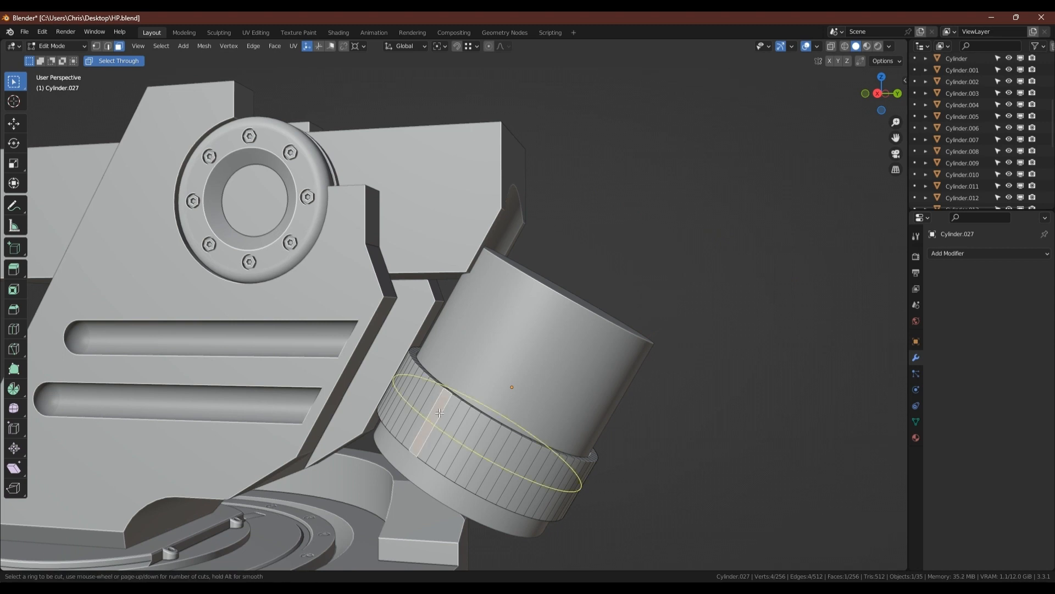
left_click(440, 412)
right_click(440, 412)
scroll(416, 376, "up", 3)
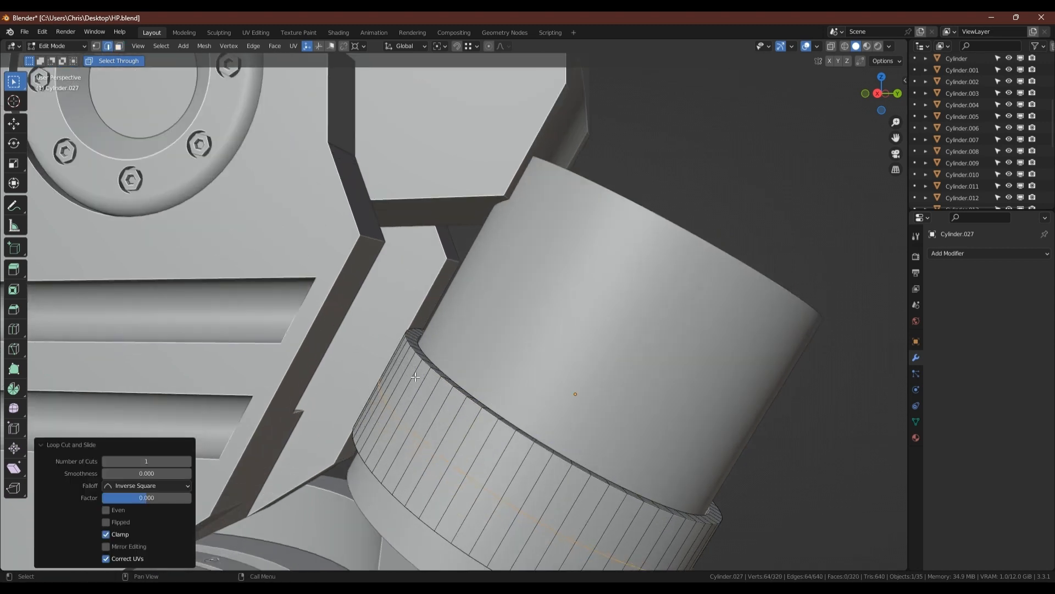
key("ctrl+b")
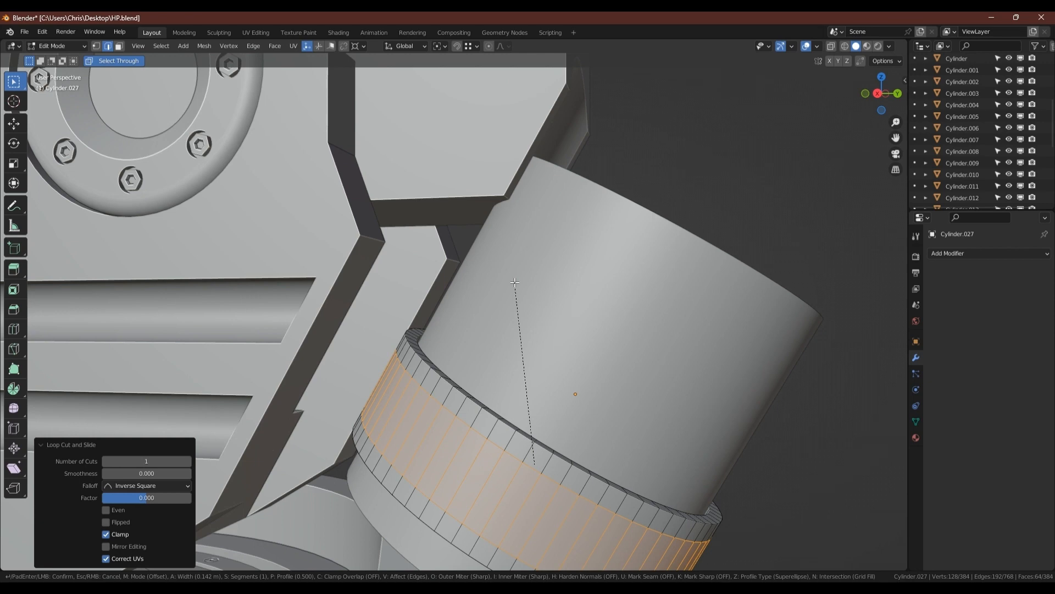
left_click(515, 282)
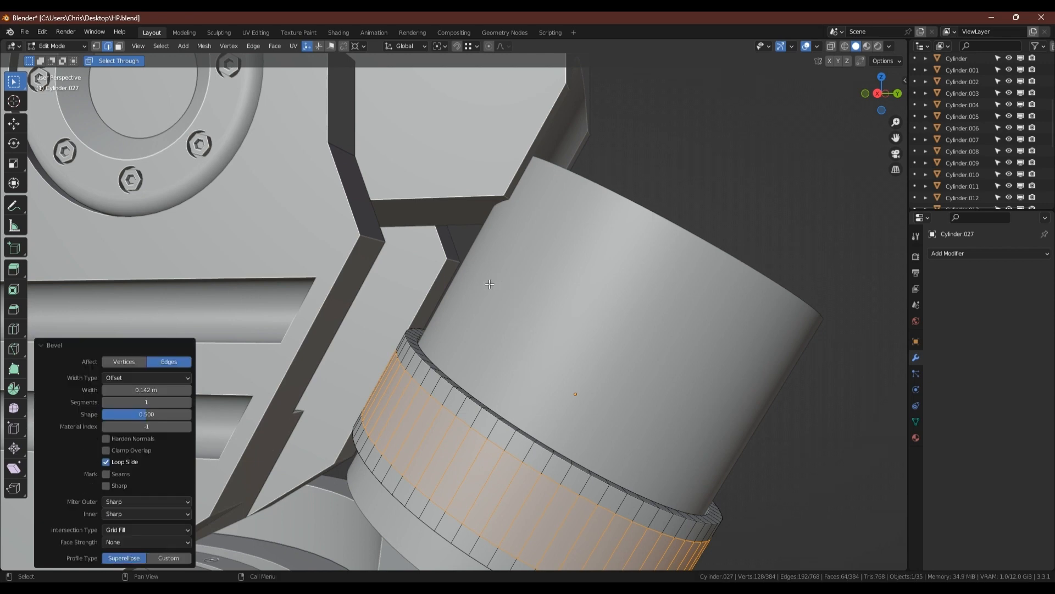
Step: Turn on X-ray and show the clamp ring straight from the front
middle_click_drag(457, 326, 466, 270)
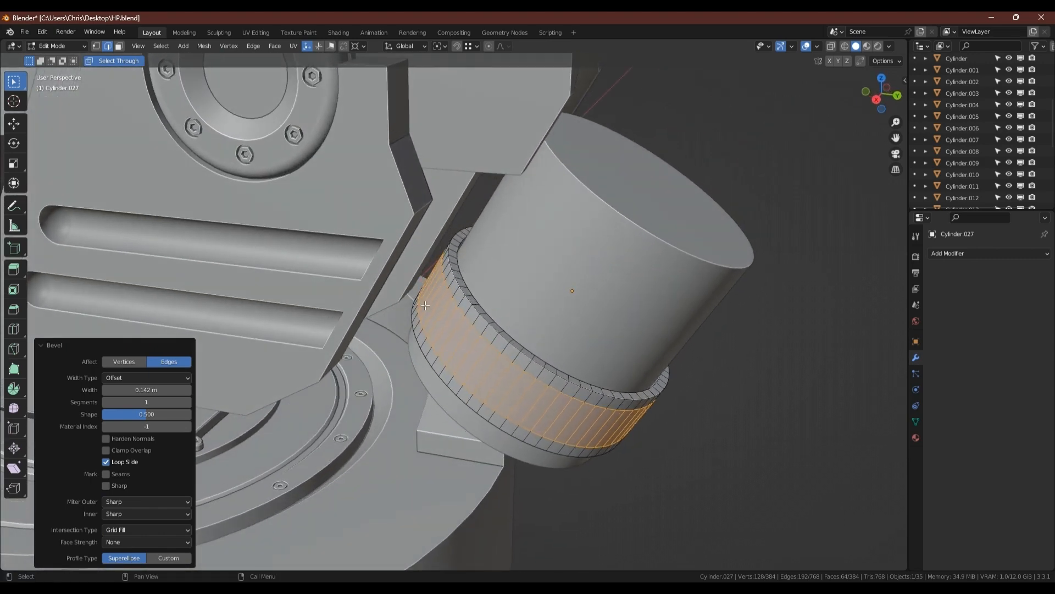
left_click(898, 95)
key("alt+z")
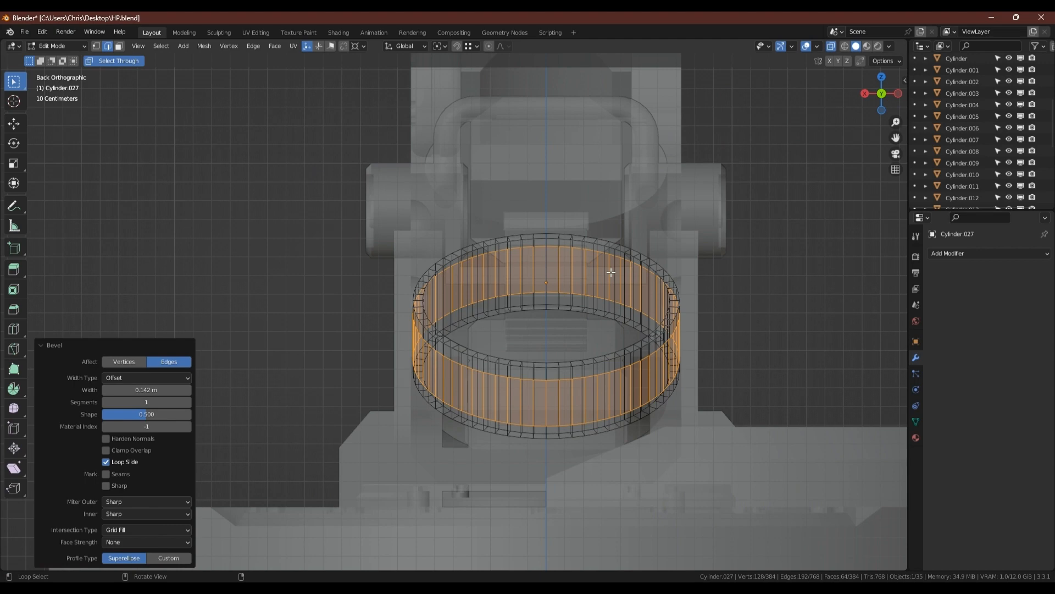
left_click(882, 94)
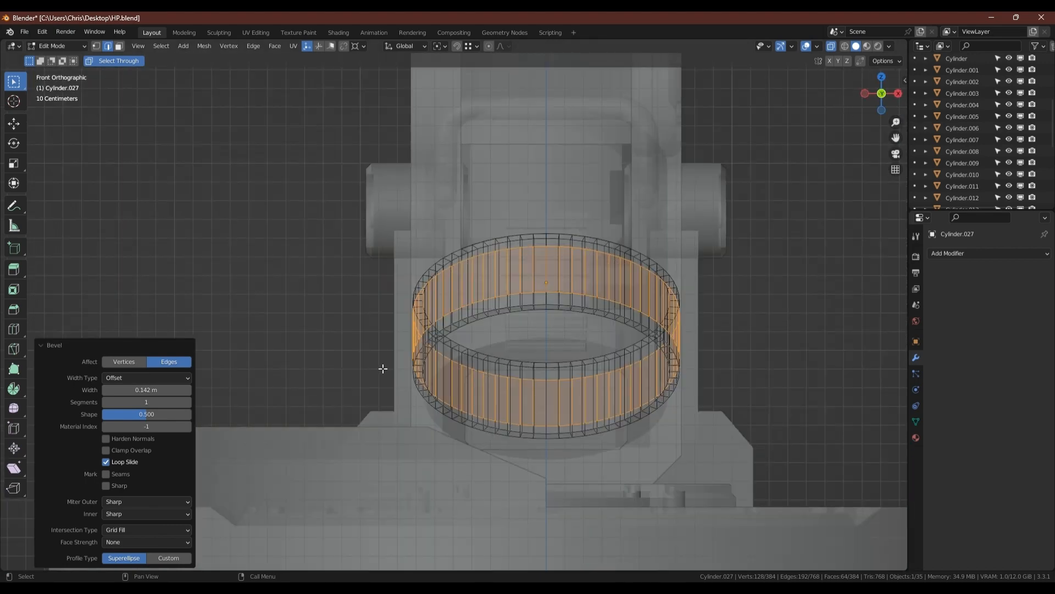
middle_click_drag(510, 240, 456, 328, "shift")
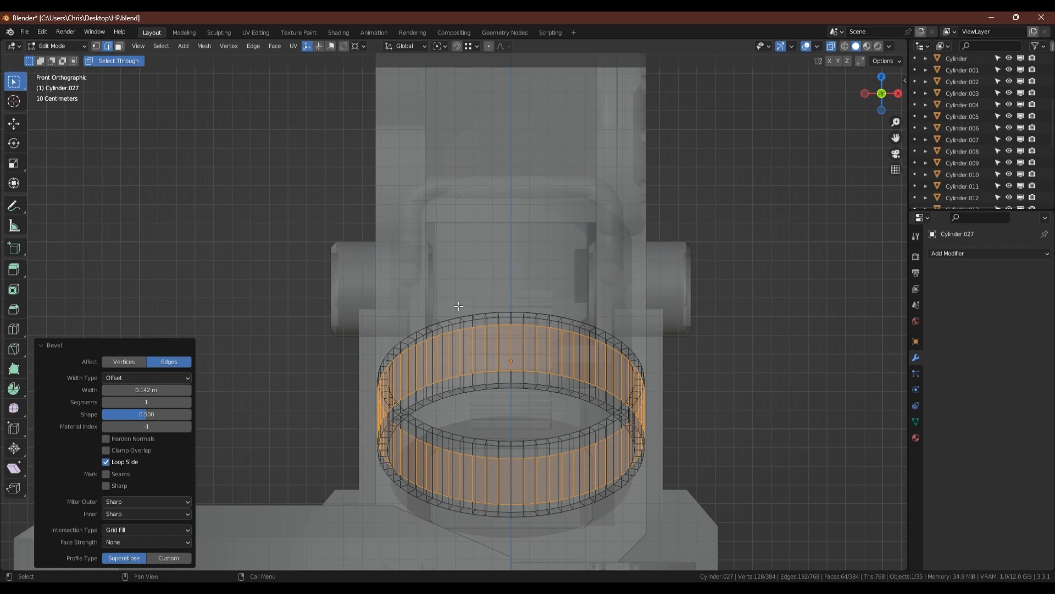
key("b")
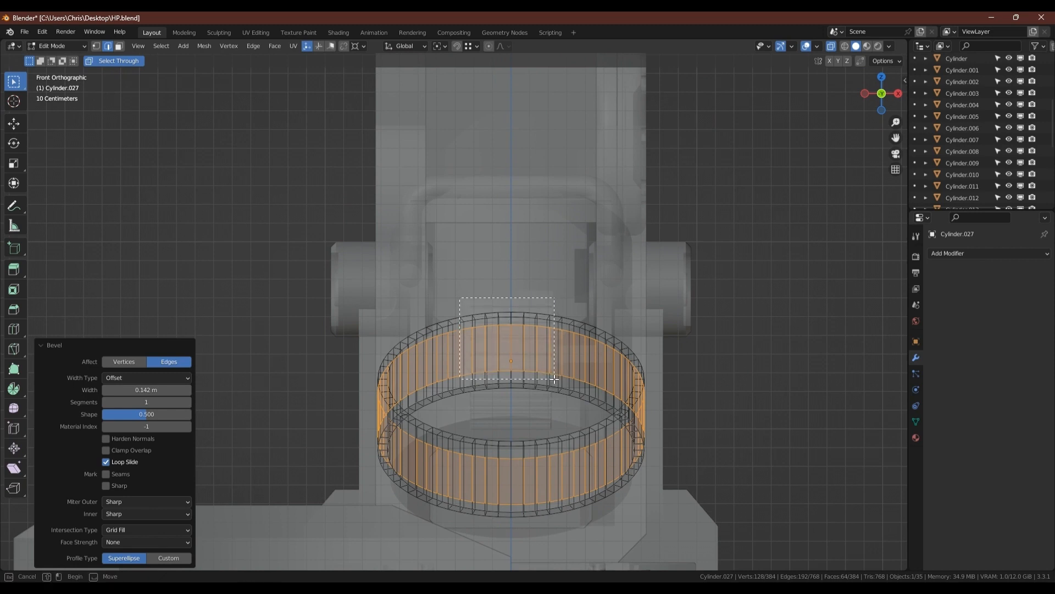
left_click_drag(459, 298, 523, 270)
key("ctrl+z")
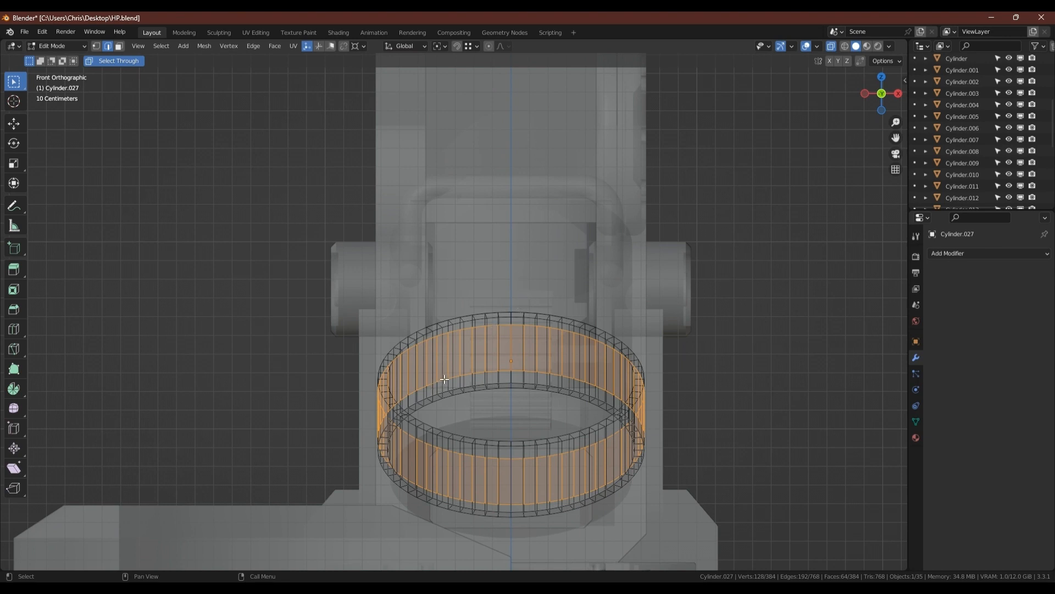
Step: Narrow the band selection to the eight central faces on the side facing the body, and turn X-ray off
key("b")
left_click_drag(298, 223, 457, 555)
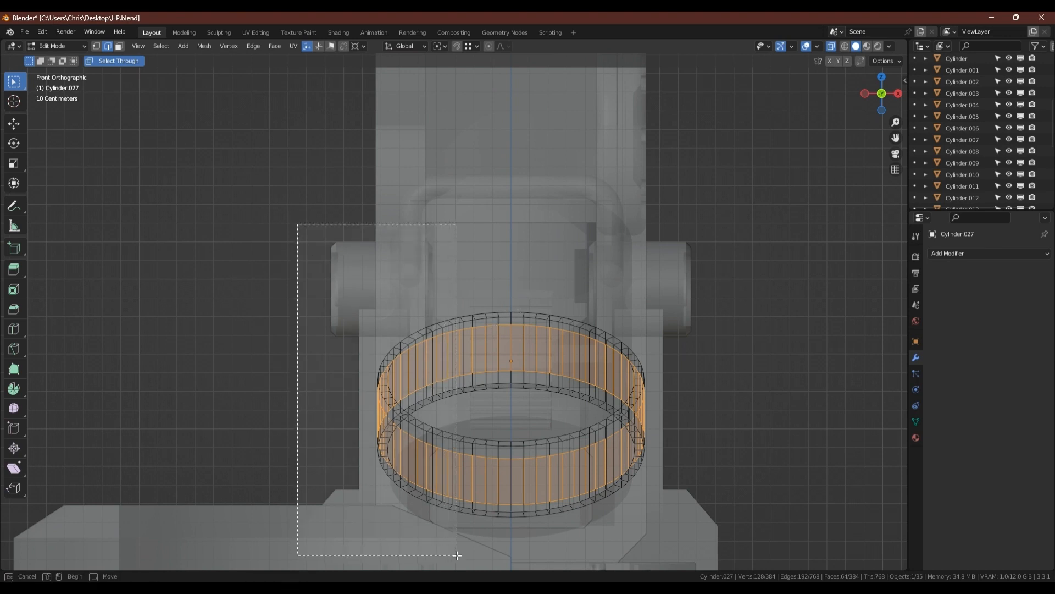
middle_click_drag(457, 556, 459, 558)
key("3")
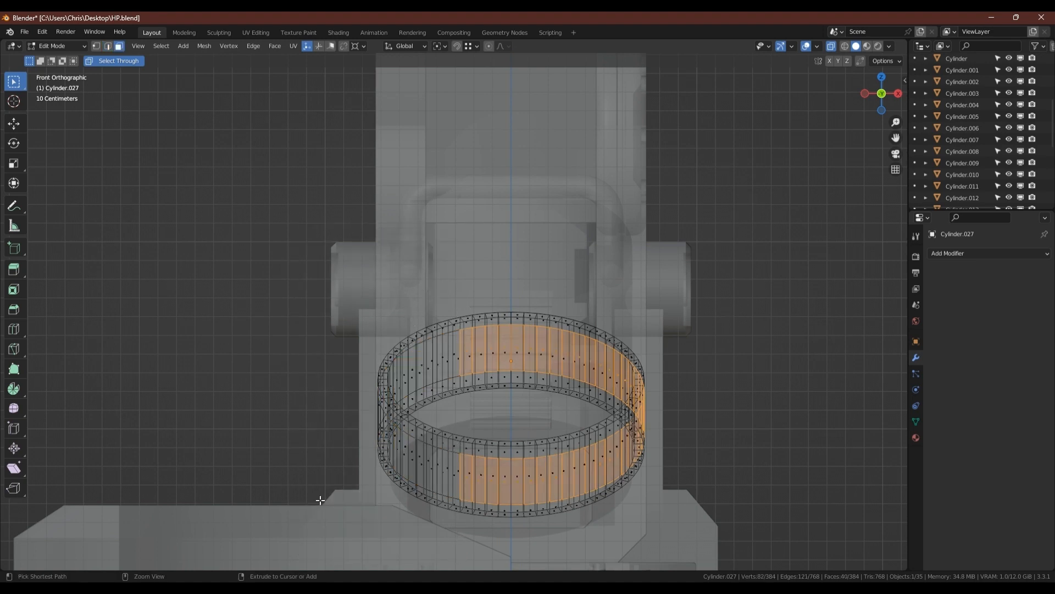
left_click_drag(355, 537, 709, 410, "ctrl")
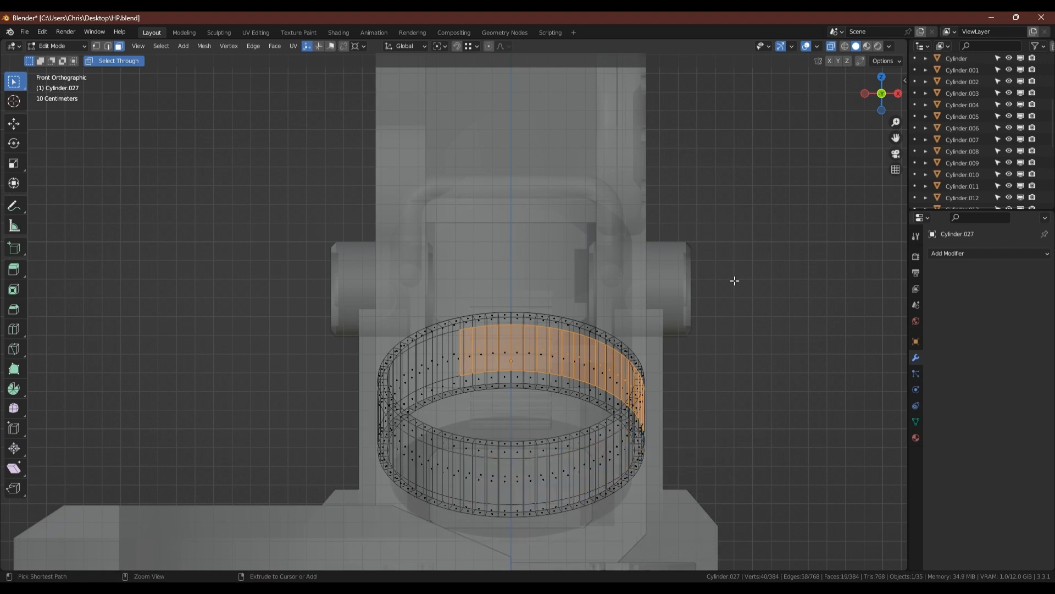
left_click_drag(721, 227, 580, 456)
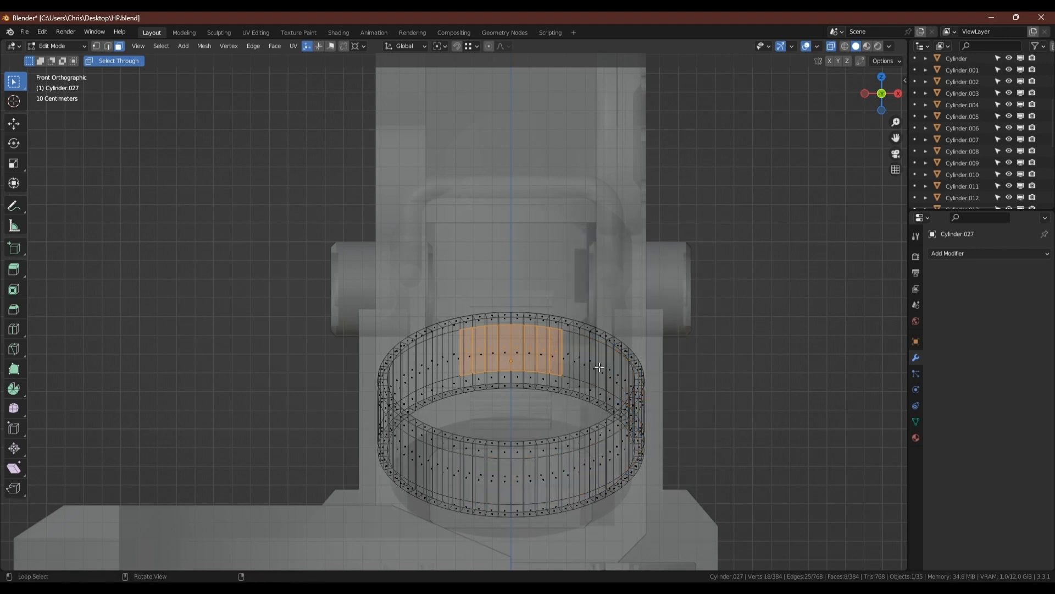
key("alt+z")
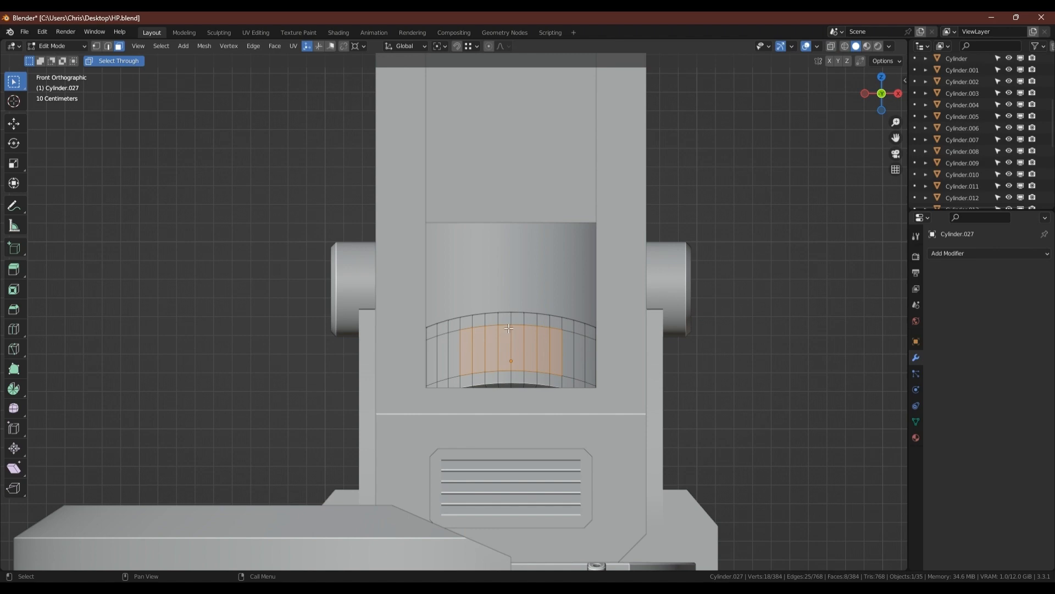
Step: Extrude the eight selected ring faces about 0.288 m along their normal toward the body to form a connecting arm
scroll(501, 331, "down", 3)
middle_click_drag(502, 332, 608, 355)
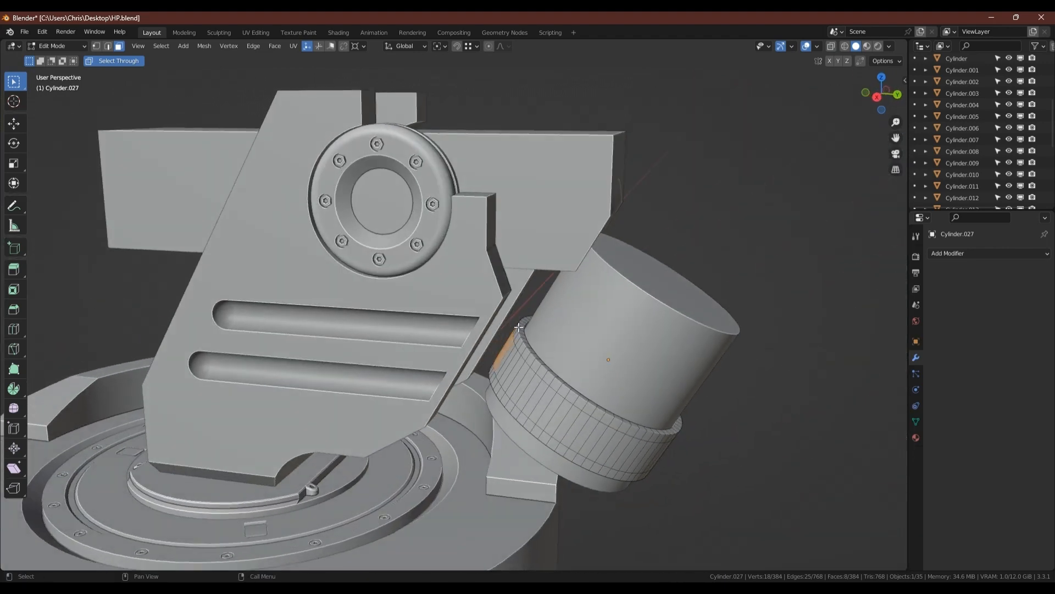
scroll(506, 334, "up", 4)
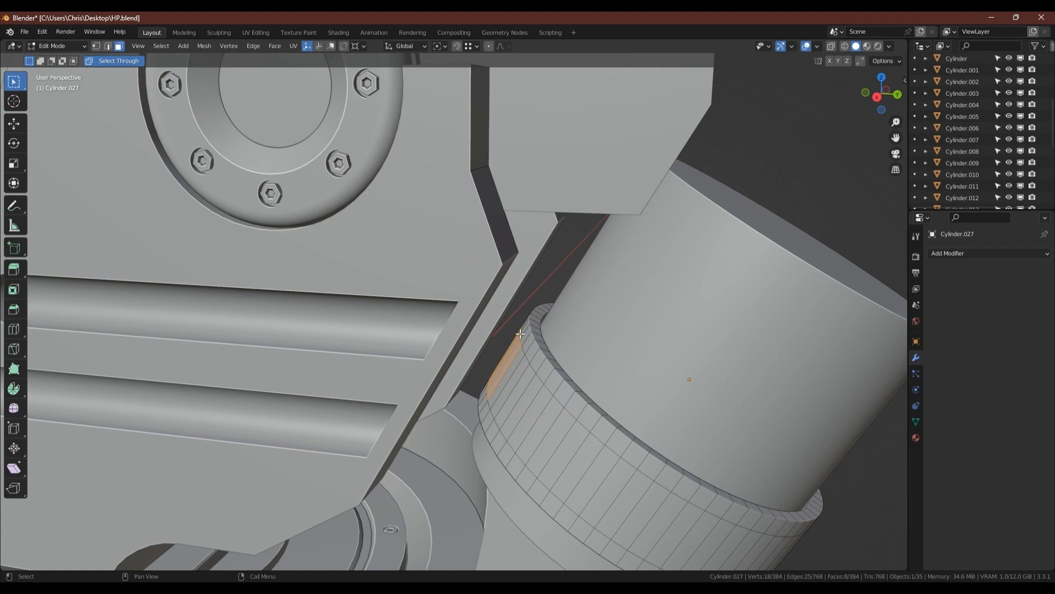
key("KP_Divide")
middle_click_drag(520, 333, 560, 351)
key("Tab")
key("KP_Divide")
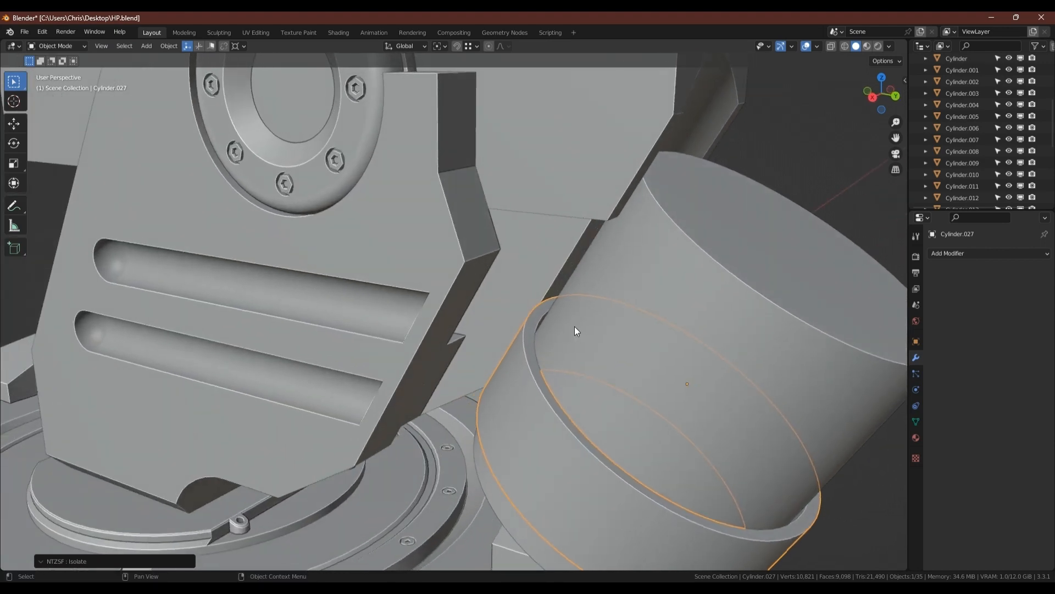
key("Tab")
key("KP_Decimal")
key("e")
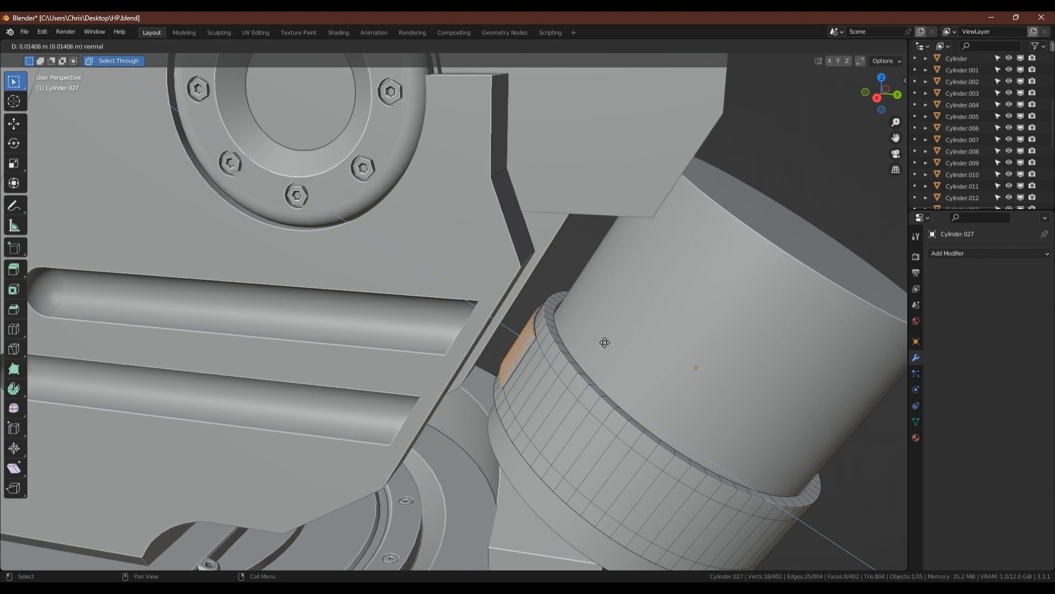
left_click(553, 314)
scroll(551, 340, "down", 4)
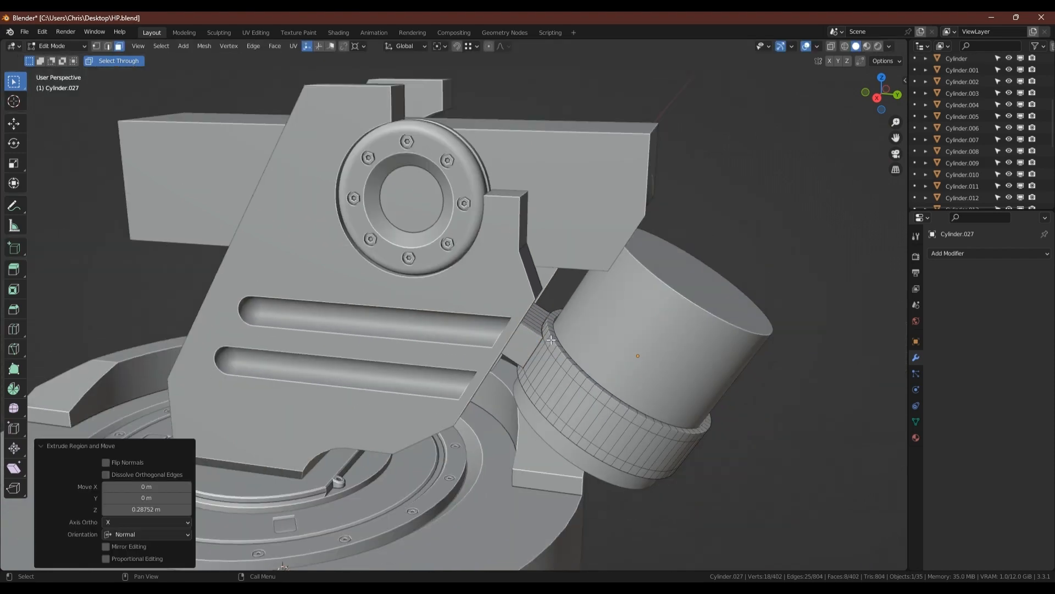
Step: Lengthen the connecting arm's extrusion to 0.61752 m
middle_click_drag(551, 339, 525, 332)
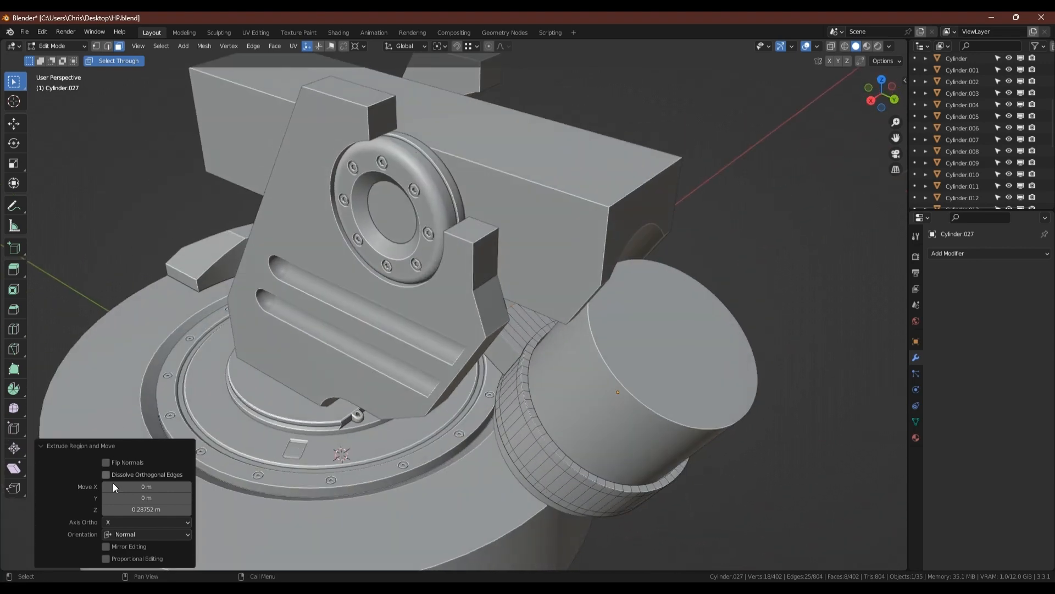
scroll(148, 509, "up", 8, "ctrl")
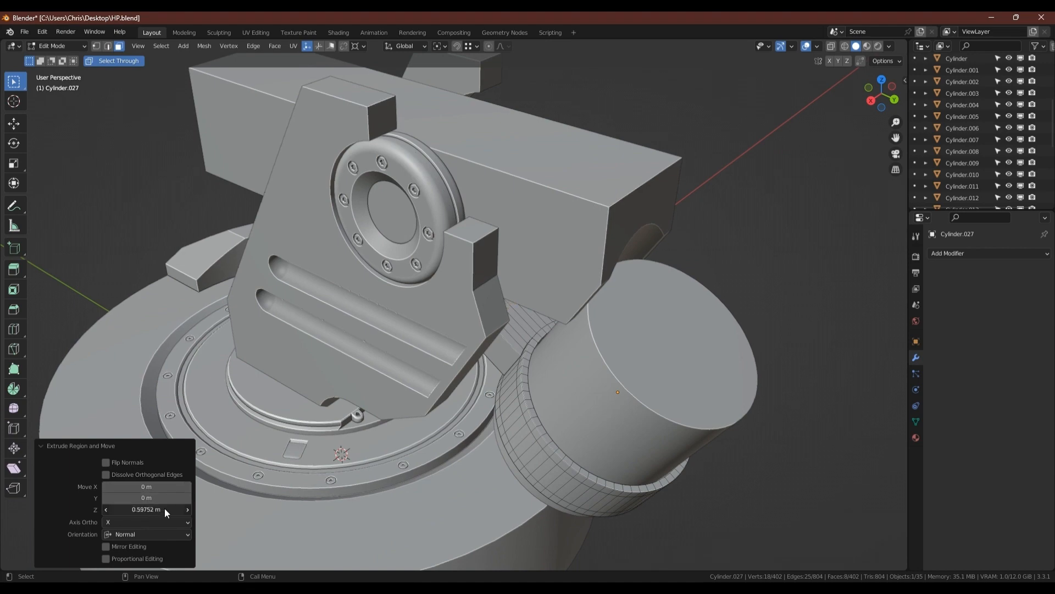
scroll(166, 508, "up", 2, "ctrl")
middle_click_drag(536, 328, 407, 332)
scroll(406, 332, "down", 2)
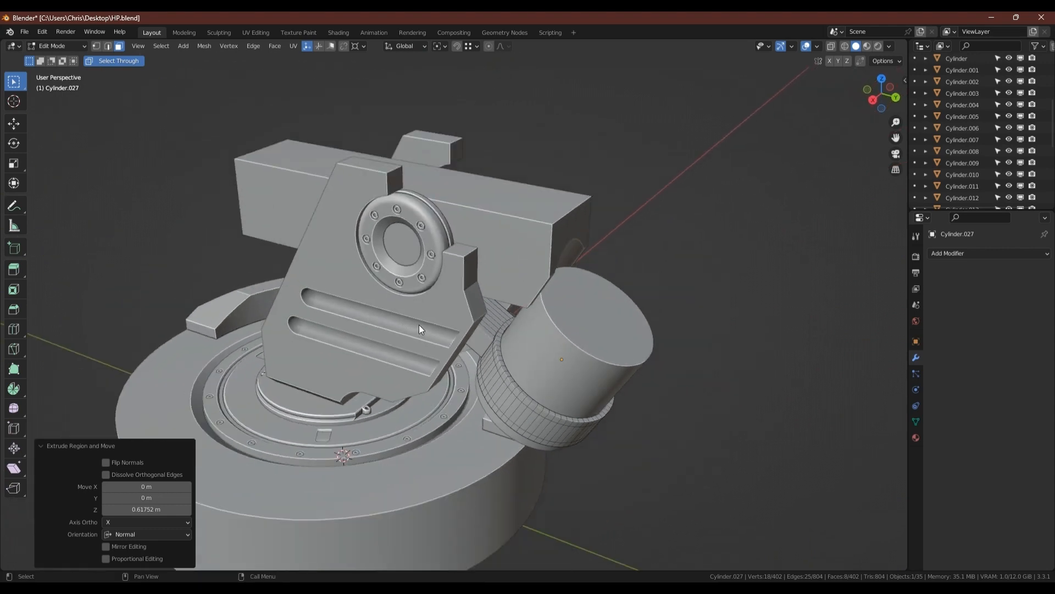
key("Tab")
key("shift+a")
mouse_move(428, 318)
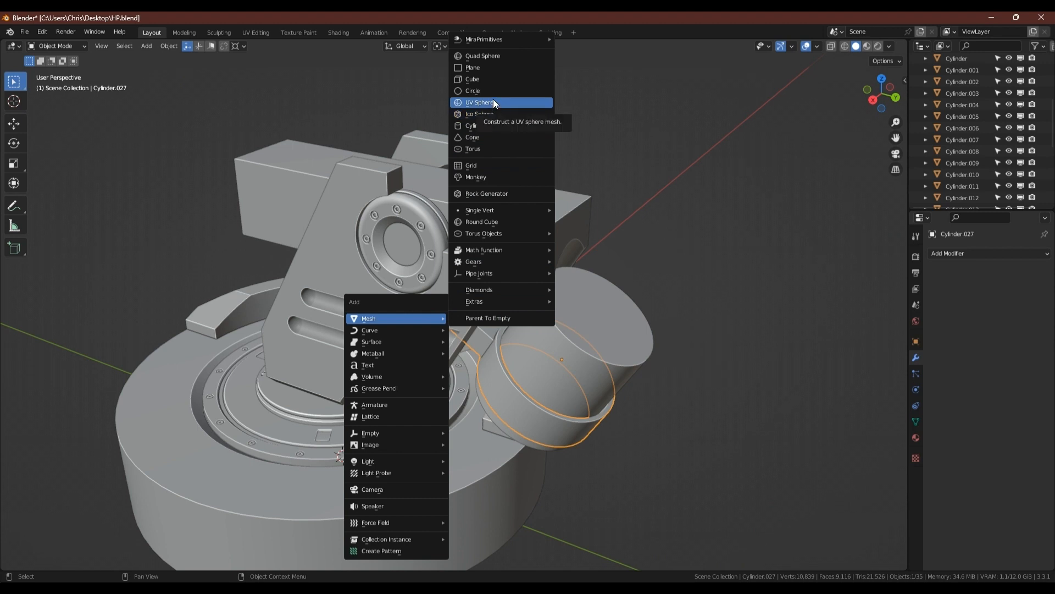
key("Escape")
Step: Isolate the clamp ring and straighten the row of vertices along the upper edge of the arm's end face
key("KP_Divide")
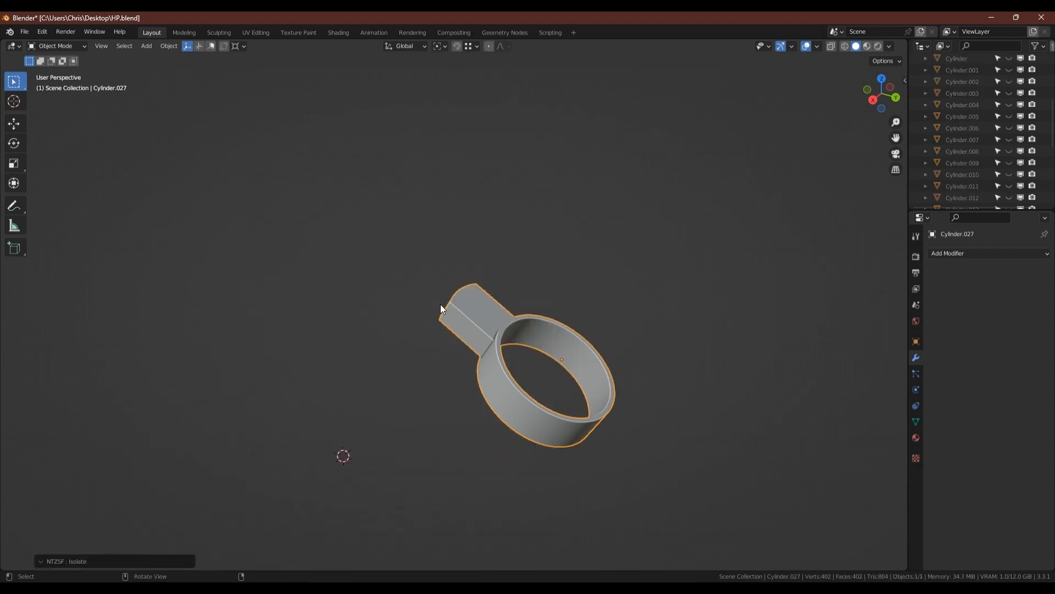
middle_click_drag(440, 305, 520, 360)
key("Tab")
scroll(455, 315, "up", 3)
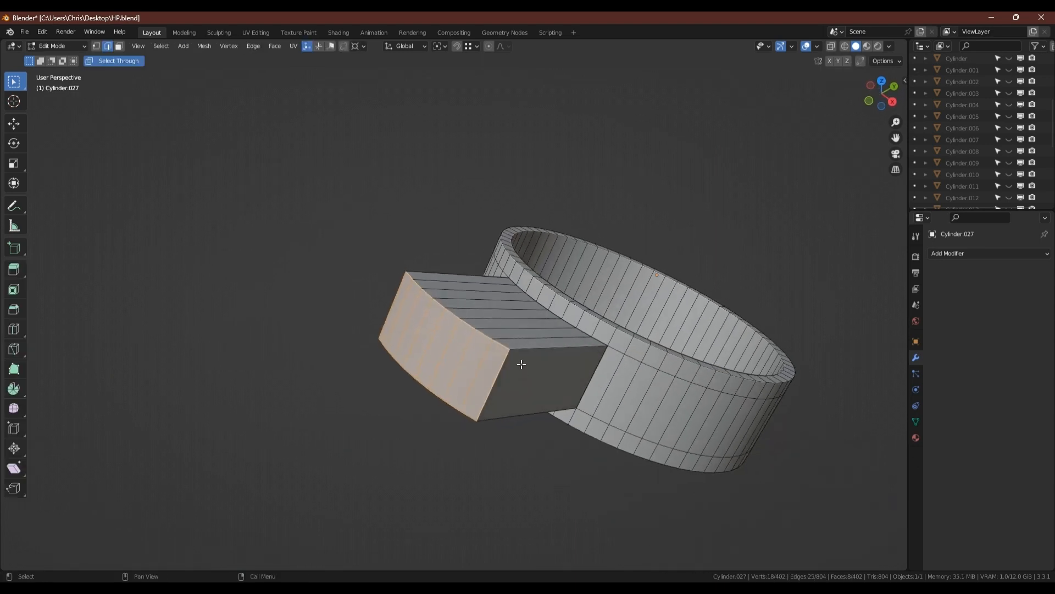
key("1")
left_click(438, 287)
left_click(406, 269, "ctrl")
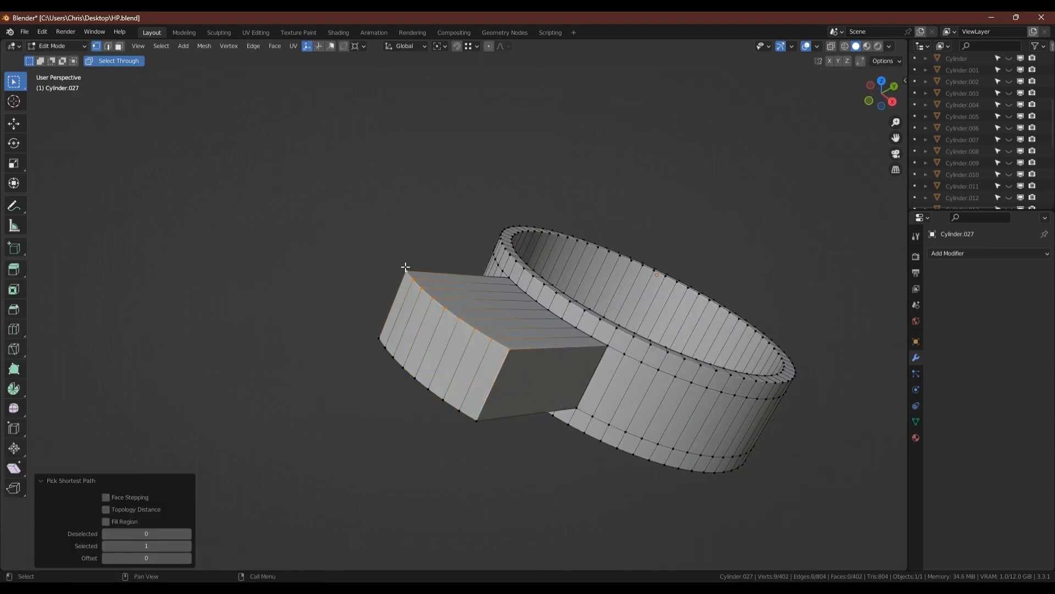
key("alt+x")
left_click(327, 319)
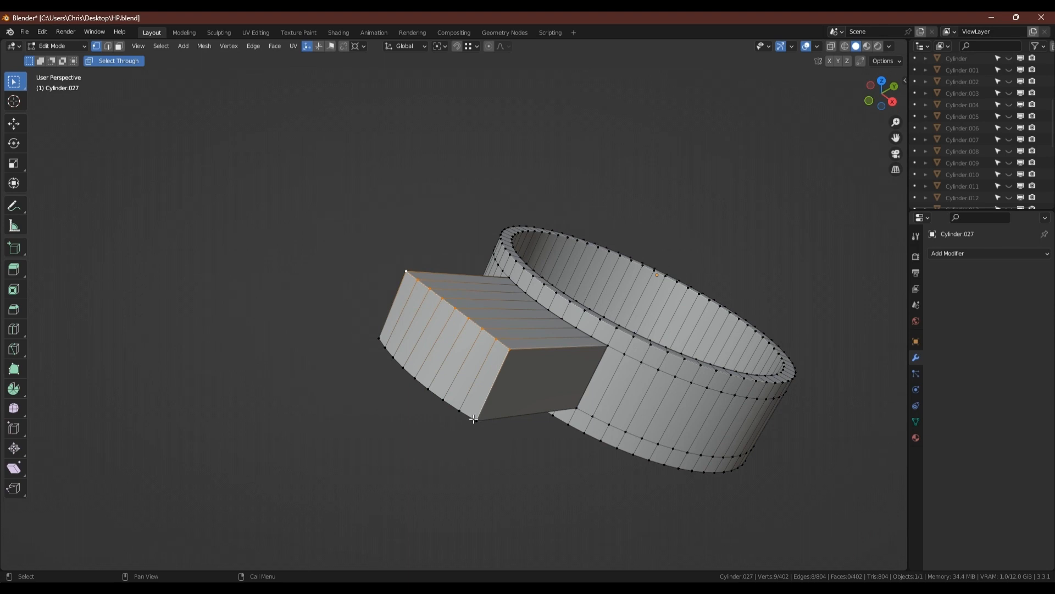
Step: Straighten the row of vertices along the lower edge of the arm's end face and bring back the other objects
left_click(476, 421)
left_click(380, 336, "ctrl")
key("alt+x")
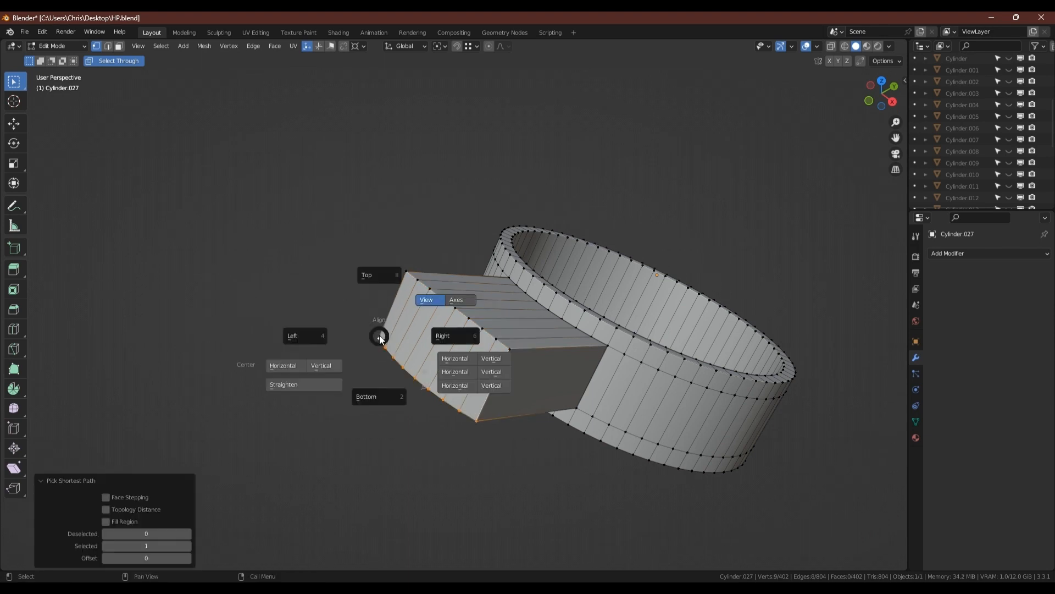
left_click(314, 385)
middle_click_drag(314, 385, 494, 343)
key("Tab")
key("KP_Divide")
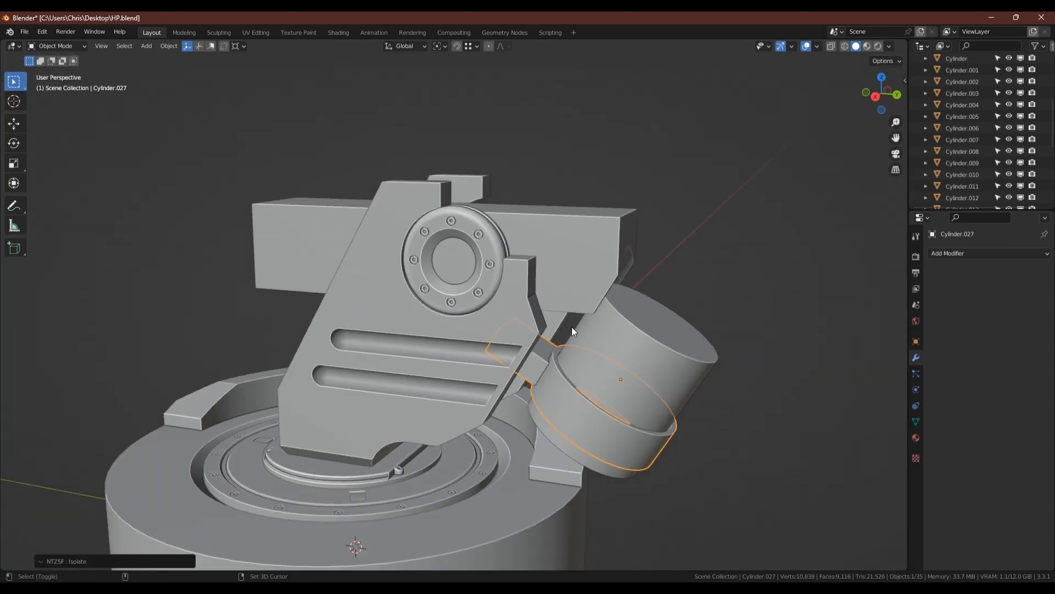
Step: Add a 2 m cube at the world origin and show all objects in X-ray with their wireframes
key("shift+a")
mouse_move(532, 326)
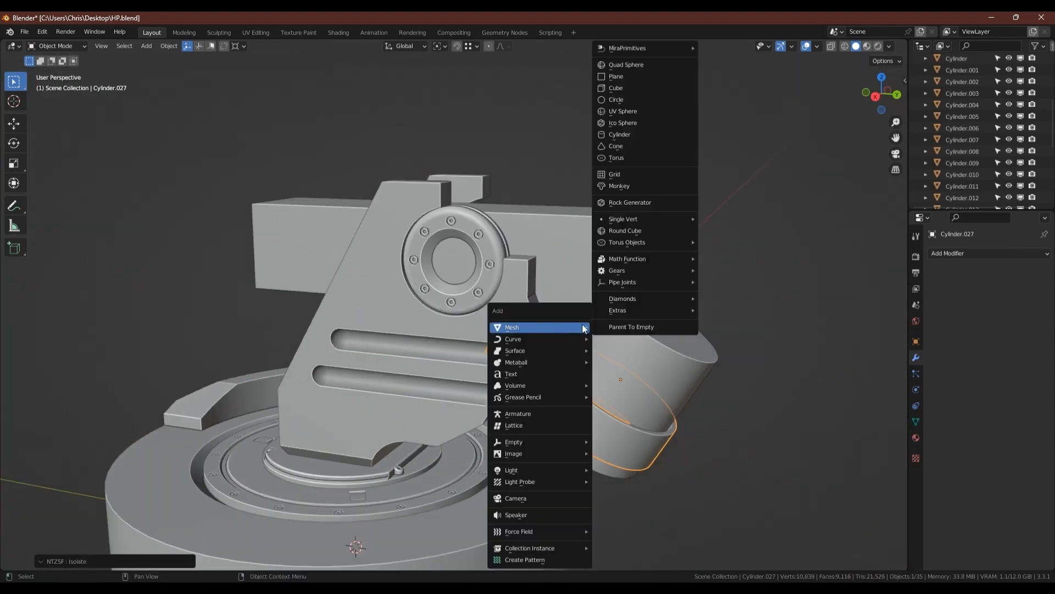
left_click(626, 89)
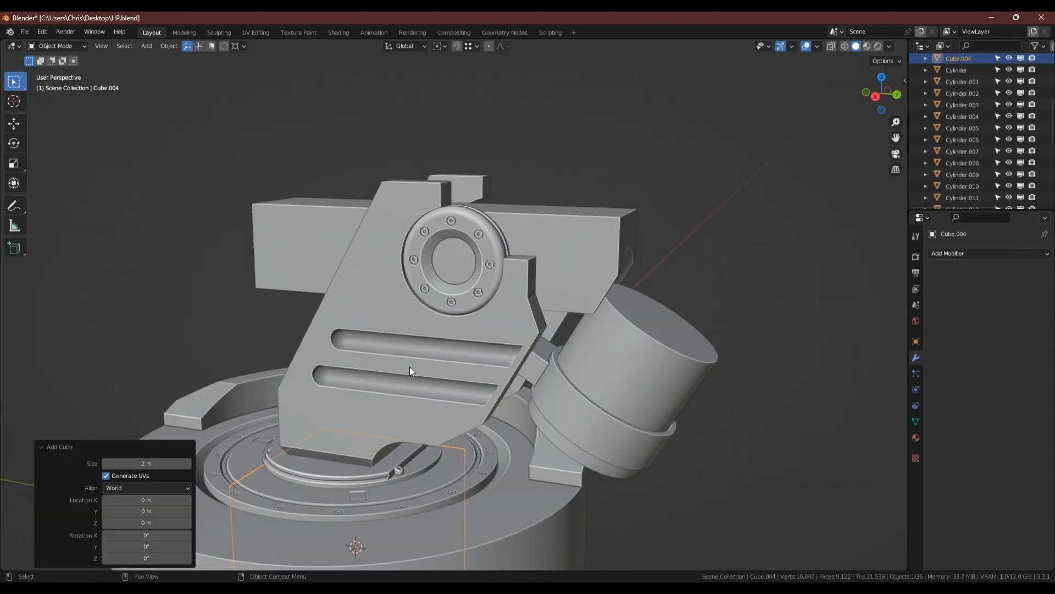
left_click(875, 97)
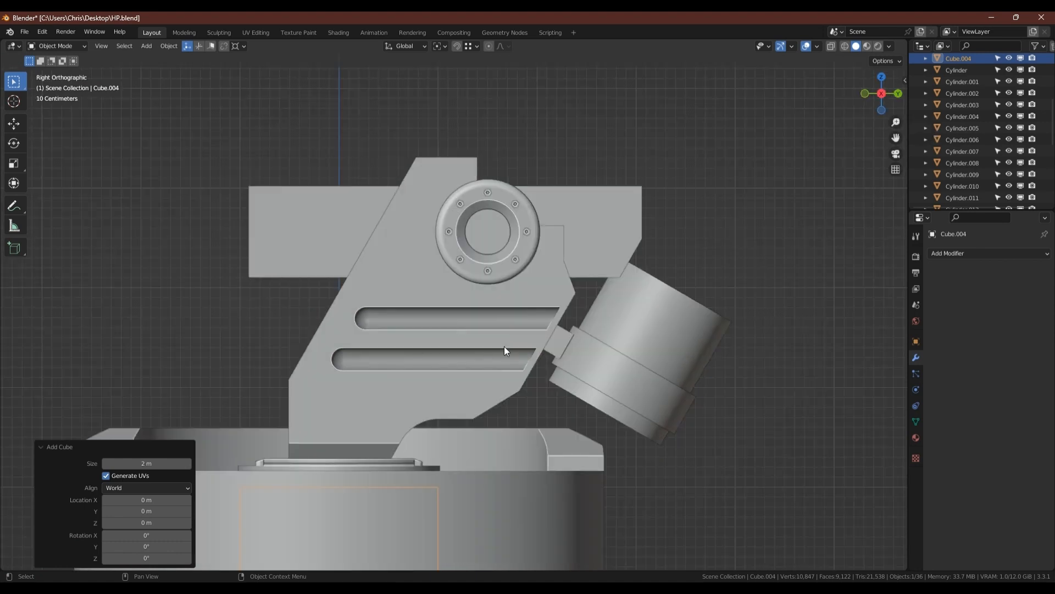
key("alt+z")
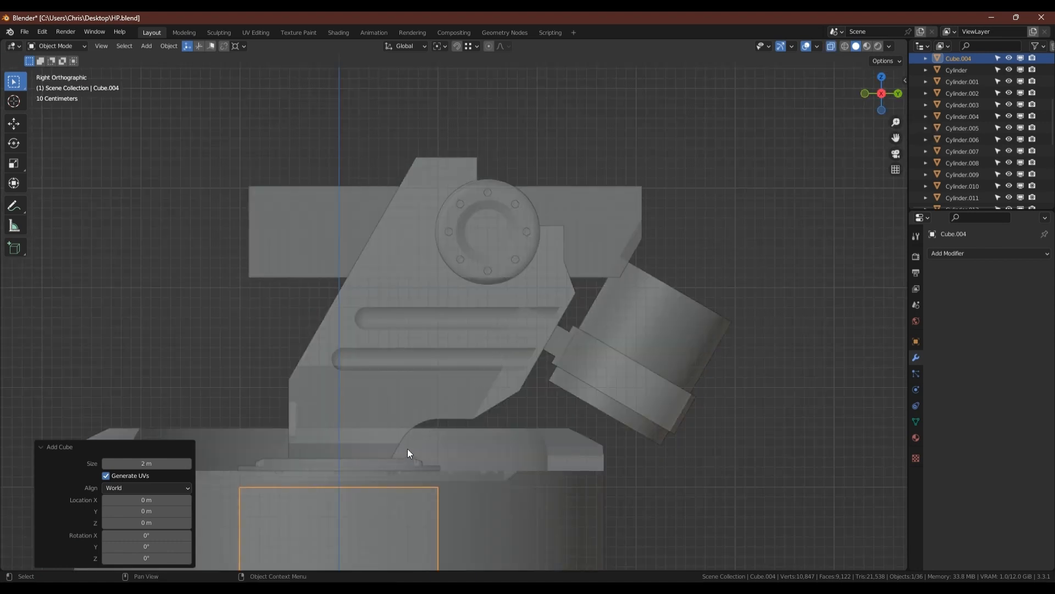
key("shift+w")
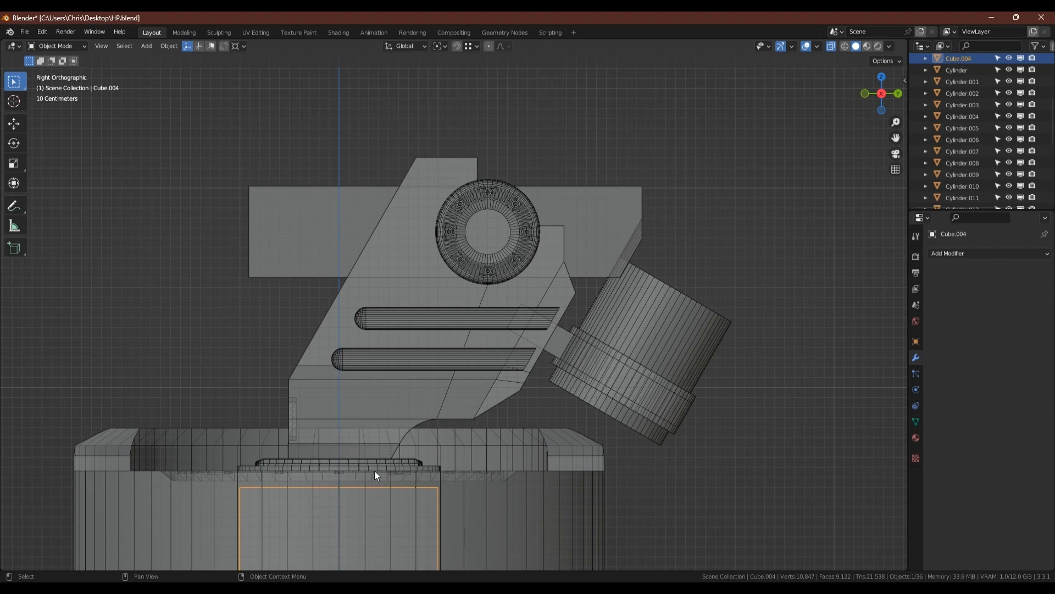
Step: Move the new cube 0.51825 m along Y and 2.5735 m along Z, and subtract it from the clamp ring with a brush Difference boolean
key("g")
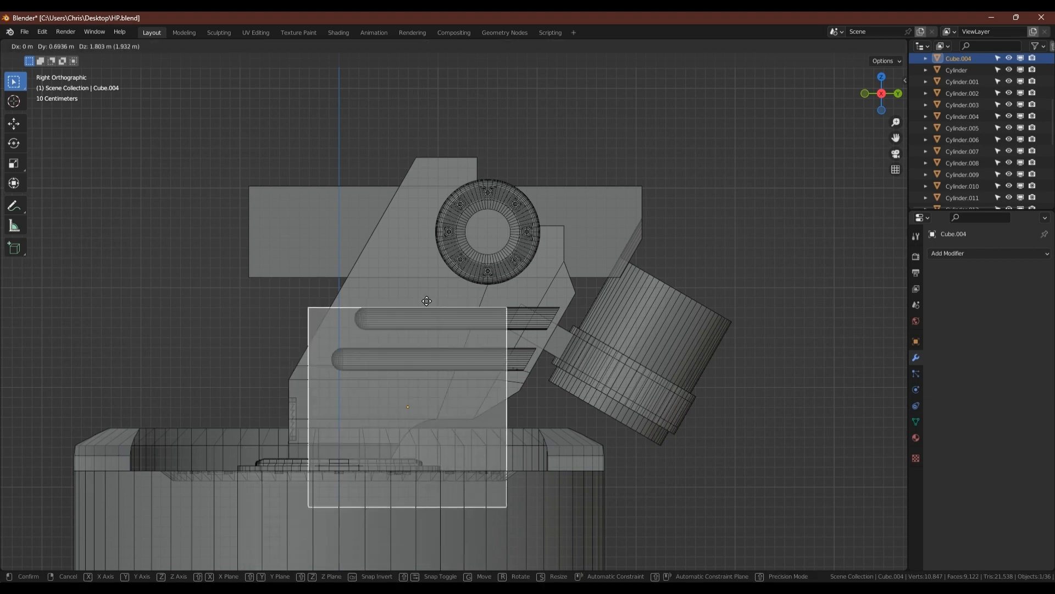
left_click(407, 229)
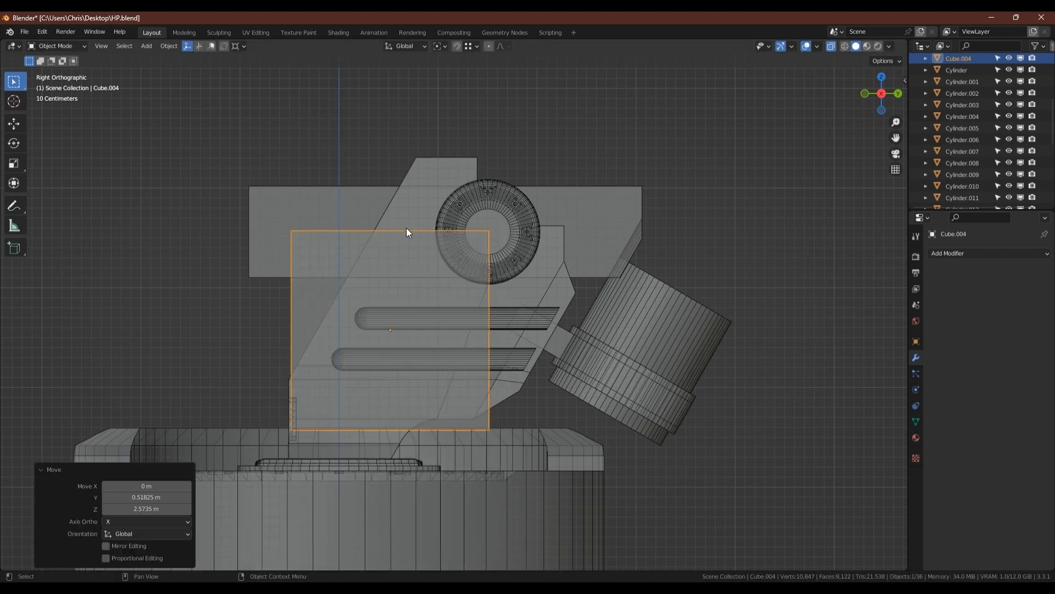
left_click(561, 344, "shift")
key("ctrl+shift+b")
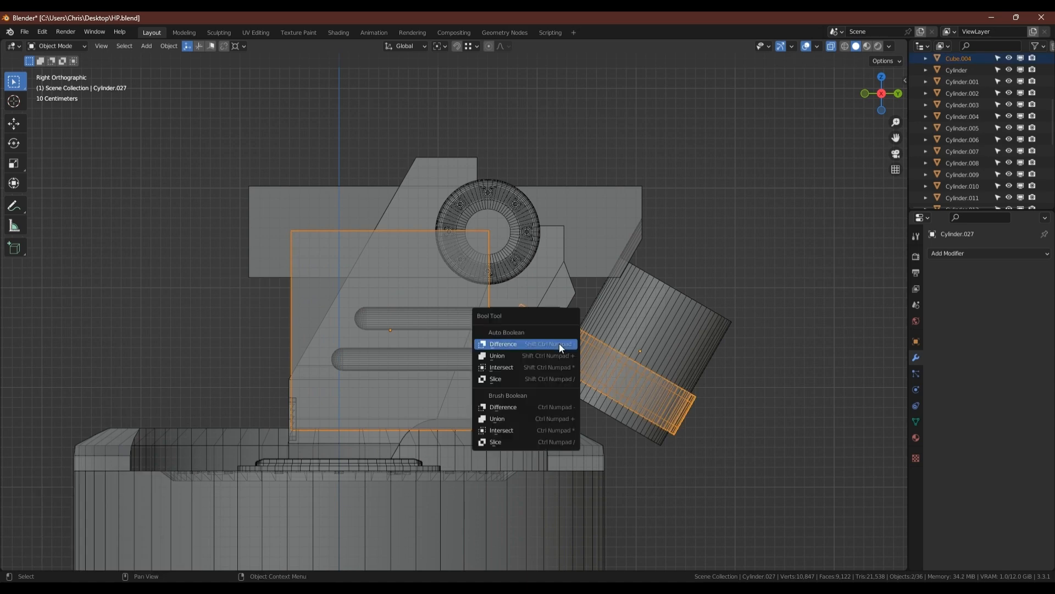
left_click(508, 407)
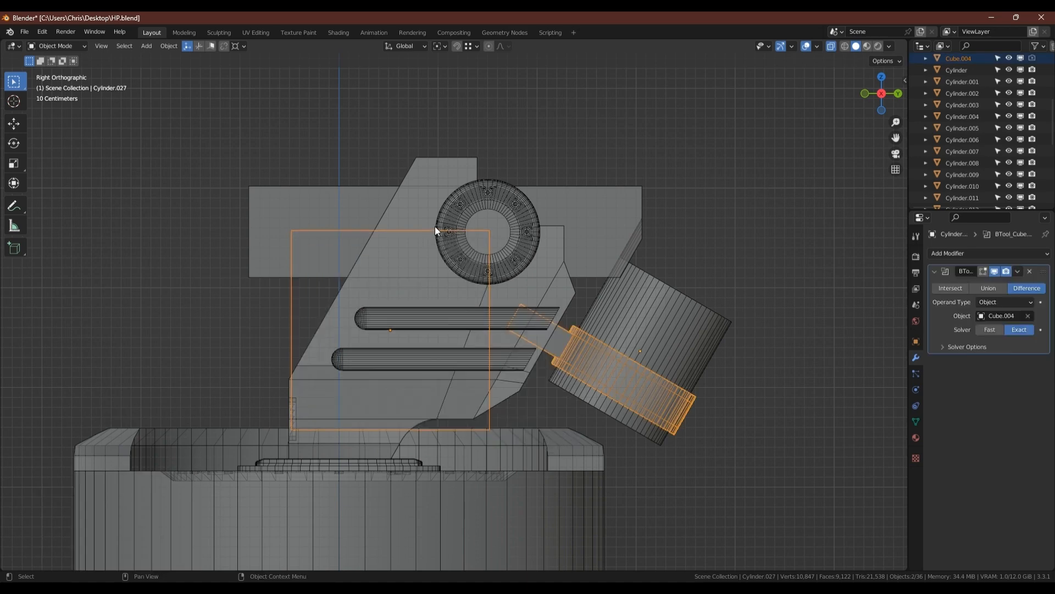
Step: Reposition the cutter cube in the YZ plane, moving it 1.021 m along Y and 1.1552 m along Z
key("g")
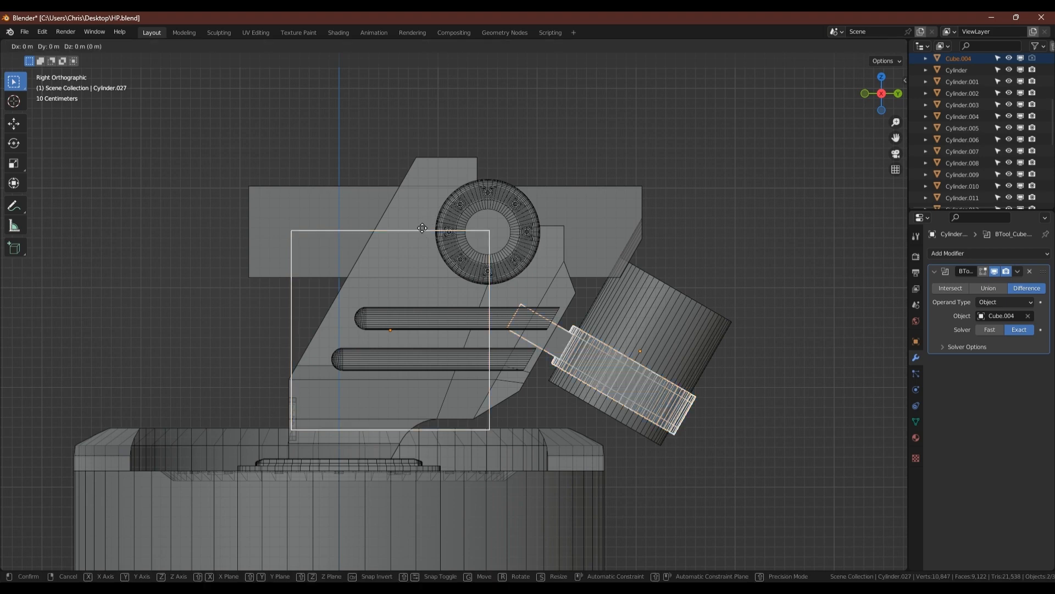
right_click(422, 227)
left_click(291, 307)
key("g")
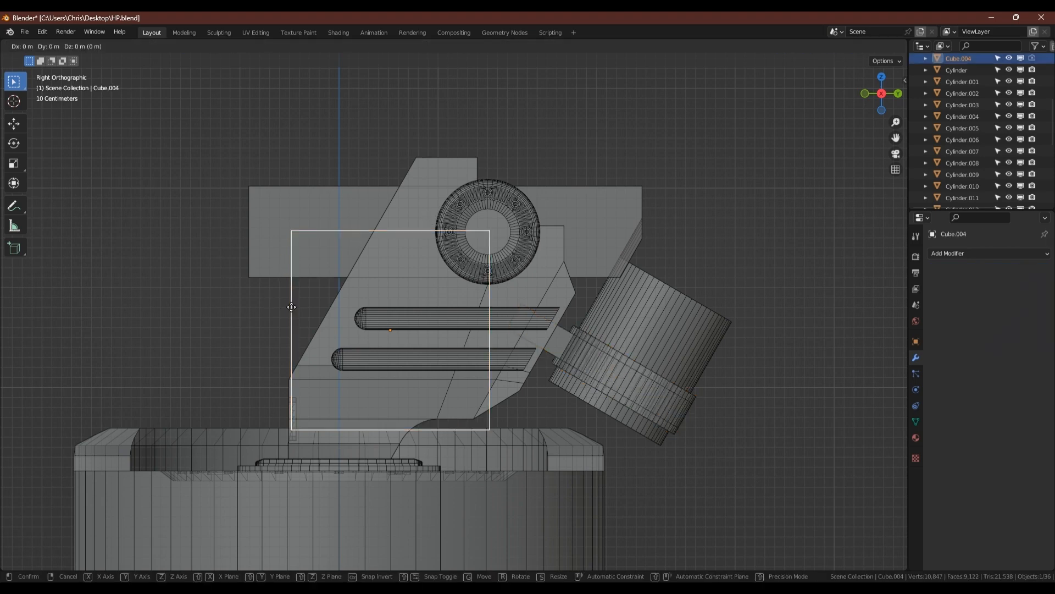
key("shift+x")
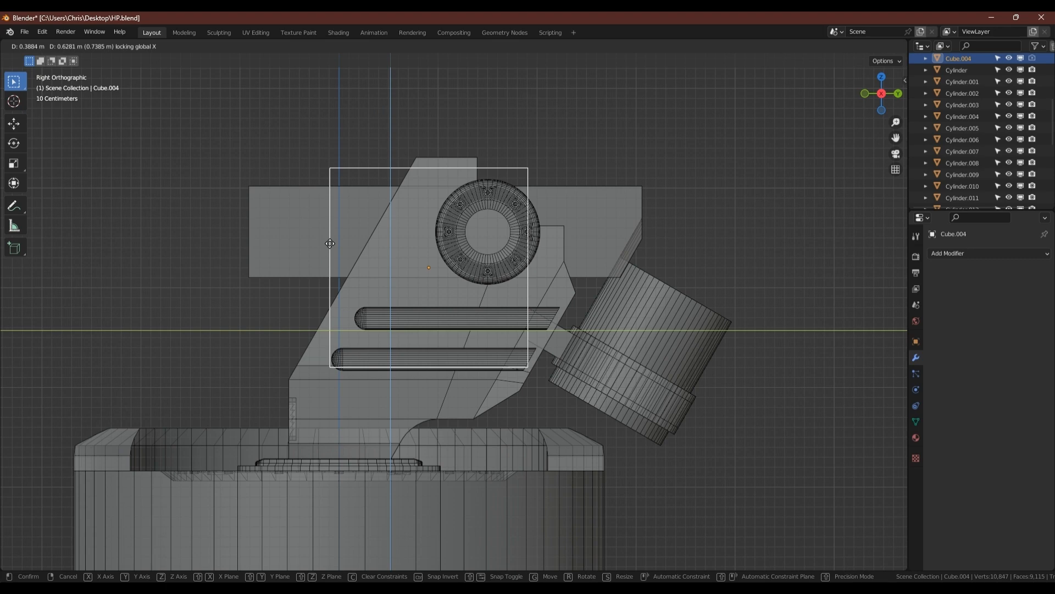
left_click(392, 191)
Step: Isolate the clamp ring and its cutter cube from the other objects
middle_click_drag(506, 280, 516, 316)
scroll(499, 297, "up", 5)
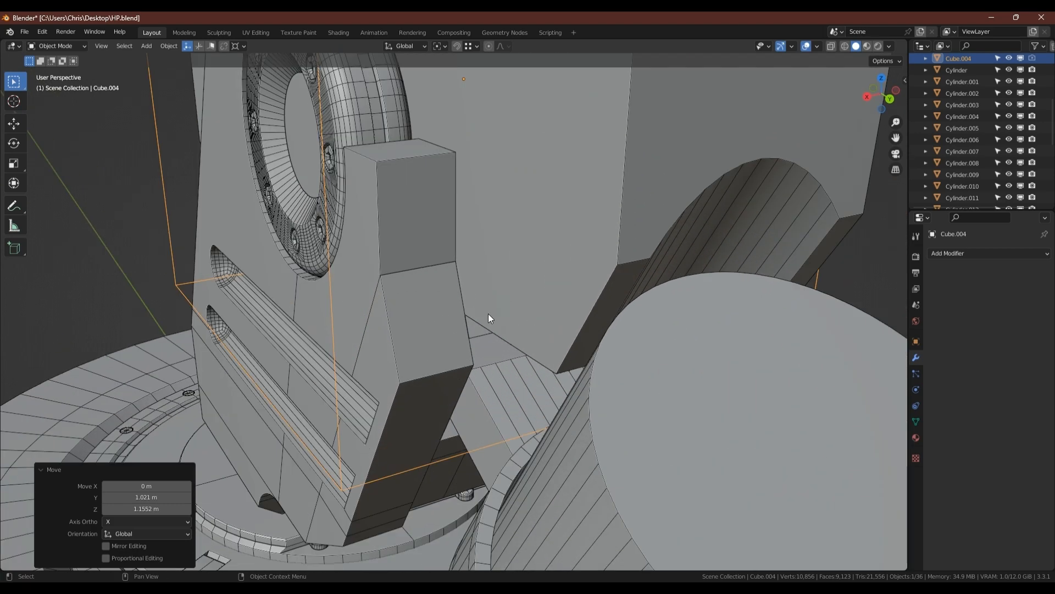
key("Tab")
key("Tab")
scroll(487, 398, "down", 4)
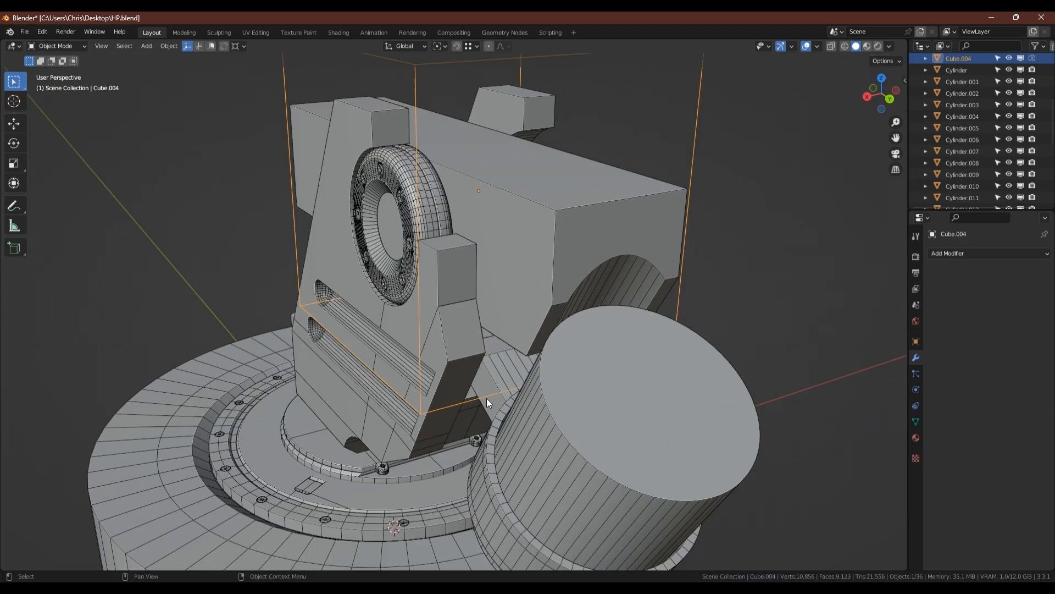
left_click(577, 411, "shift")
key("ctrl+shift+minus")
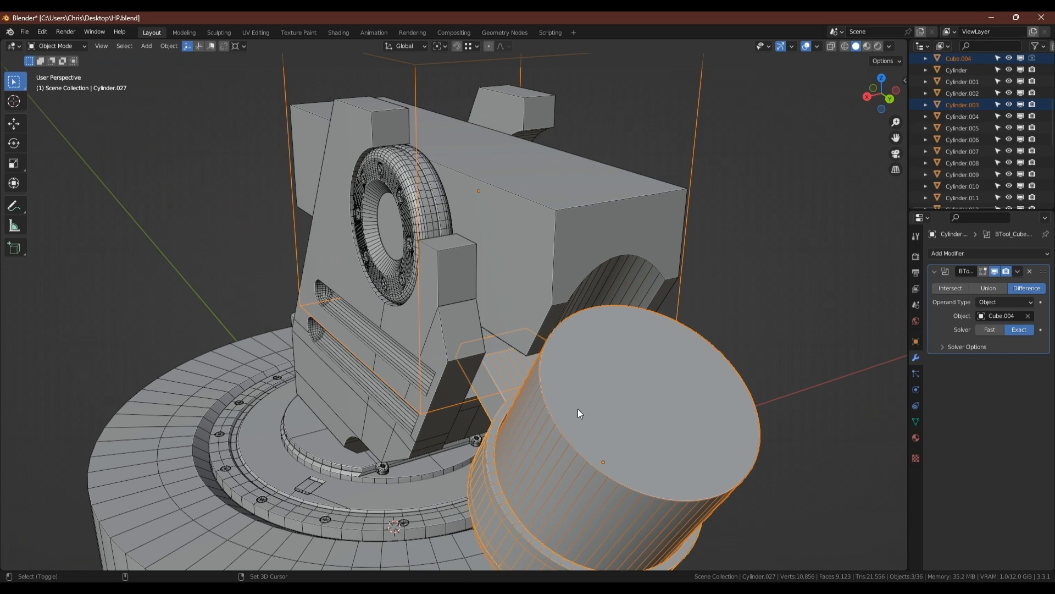
key("ctrl+z")
key("ctrl+z")
key("KP_Divide")
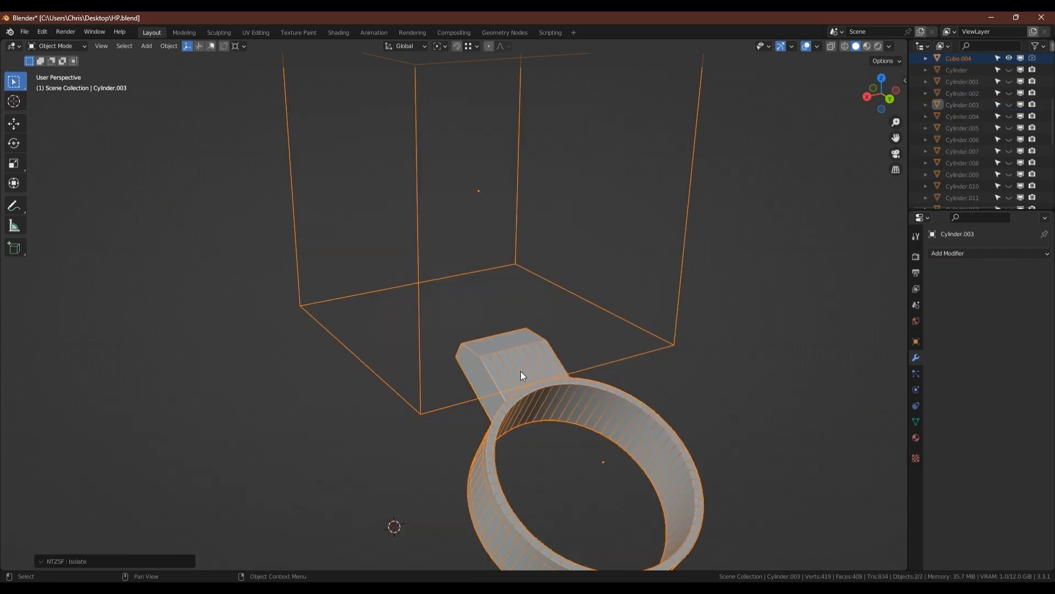
middle_click_drag(522, 376, 580, 356)
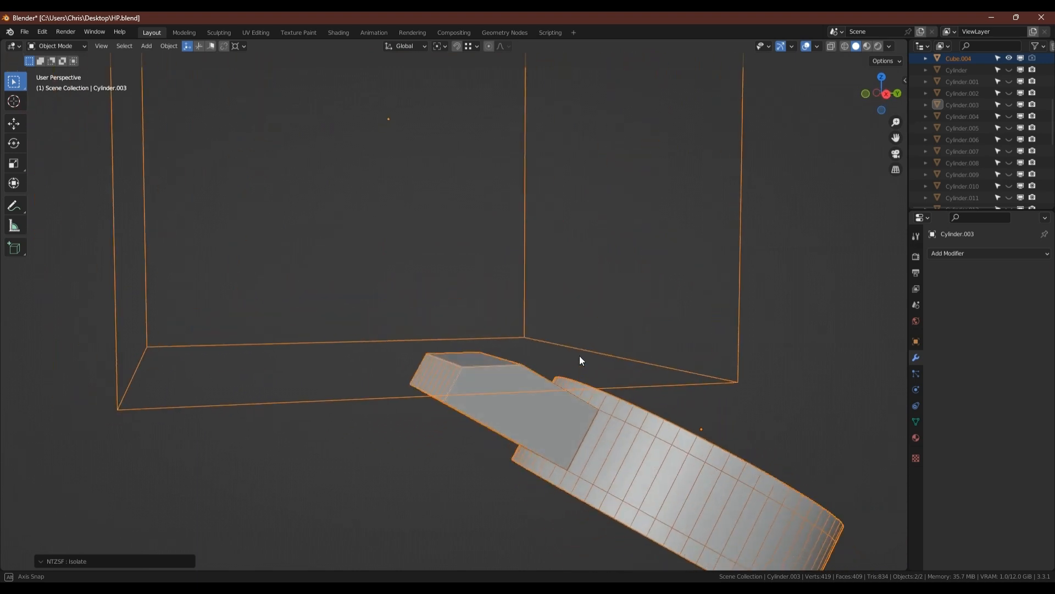
scroll(575, 357, "down", 4)
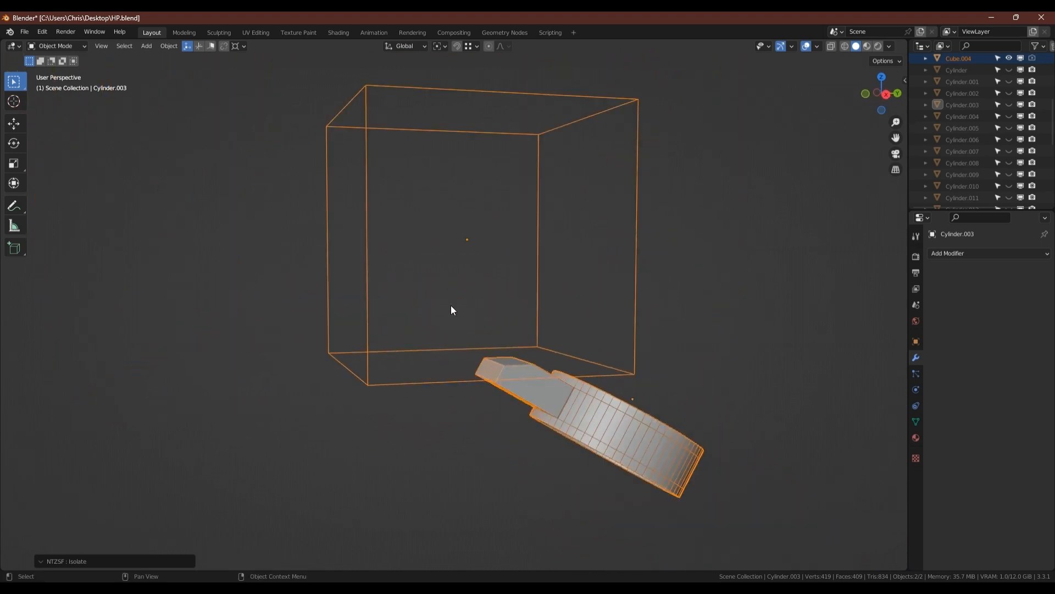
Step: Add one vertical loop cut to the cutter cube, with a slide factor of 0.233
left_click(368, 212)
key("Tab")
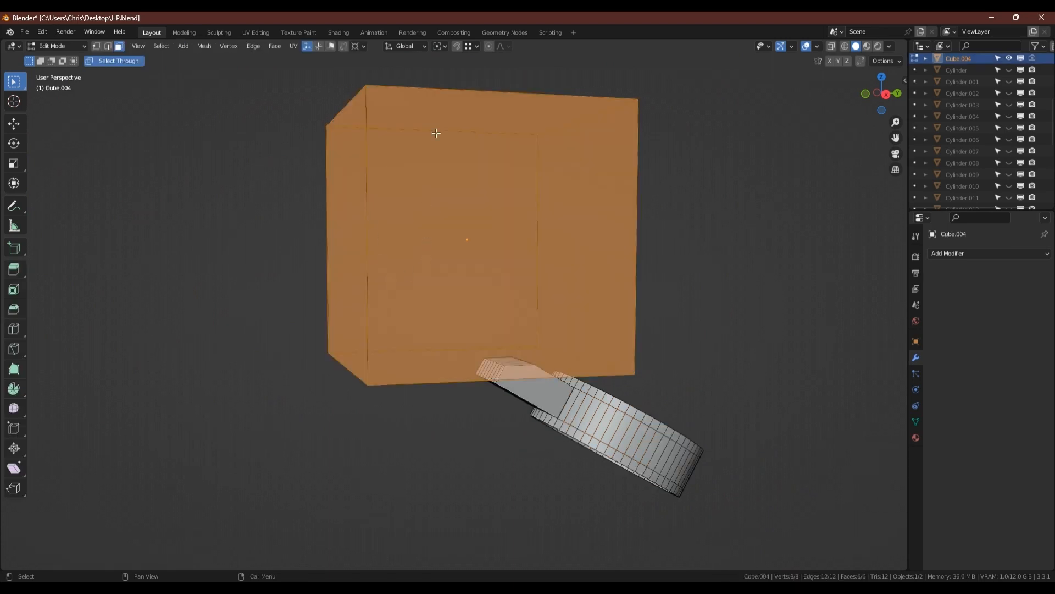
key("ctrl+r")
left_click(436, 97)
left_click(397, 108)
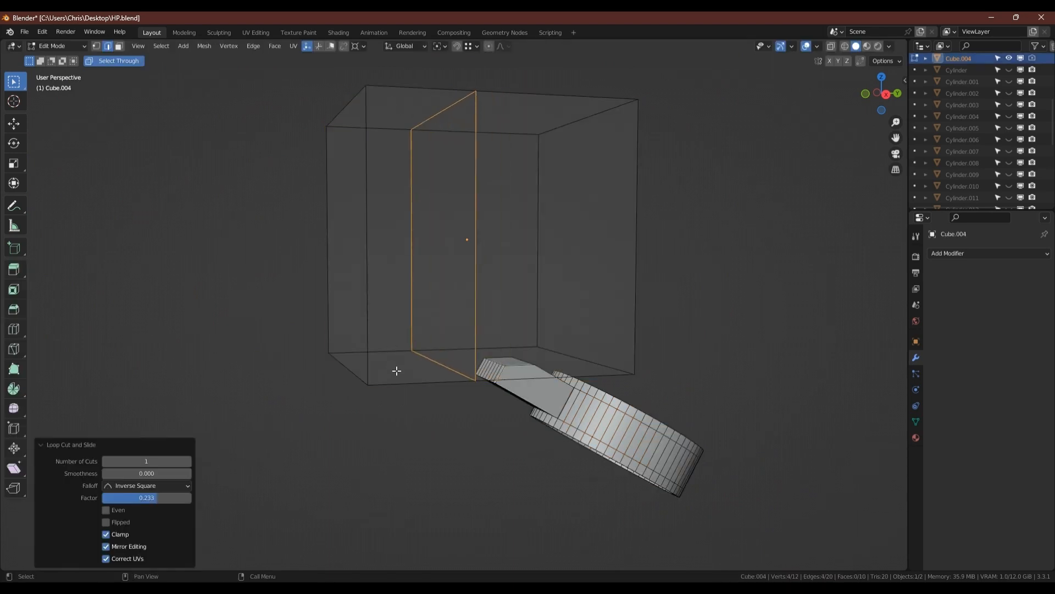
Step: Extrude the cutter's bottom face on the side away from the clamp ring downward to form a step
left_click_drag(384, 397, 402, 357)
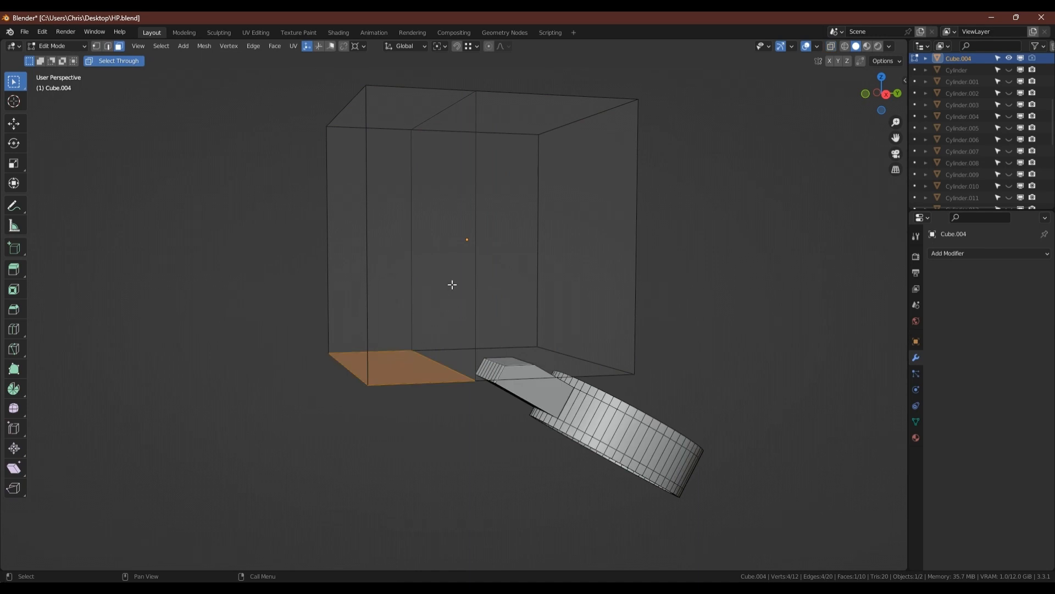
key("e")
left_click(456, 317)
key("Tab")
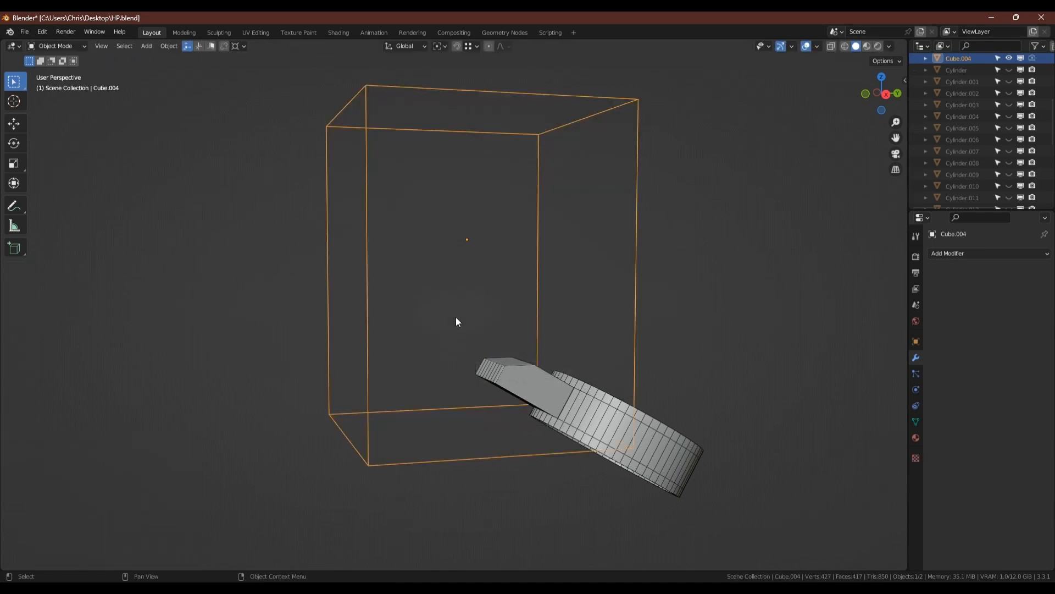
Step: Bring back the other objects and move the cutter's dividing edge loop, including its extruded part, 0.49511 m along Y
key("Tab")
left_click(475, 283)
left_click(477, 285, "alt")
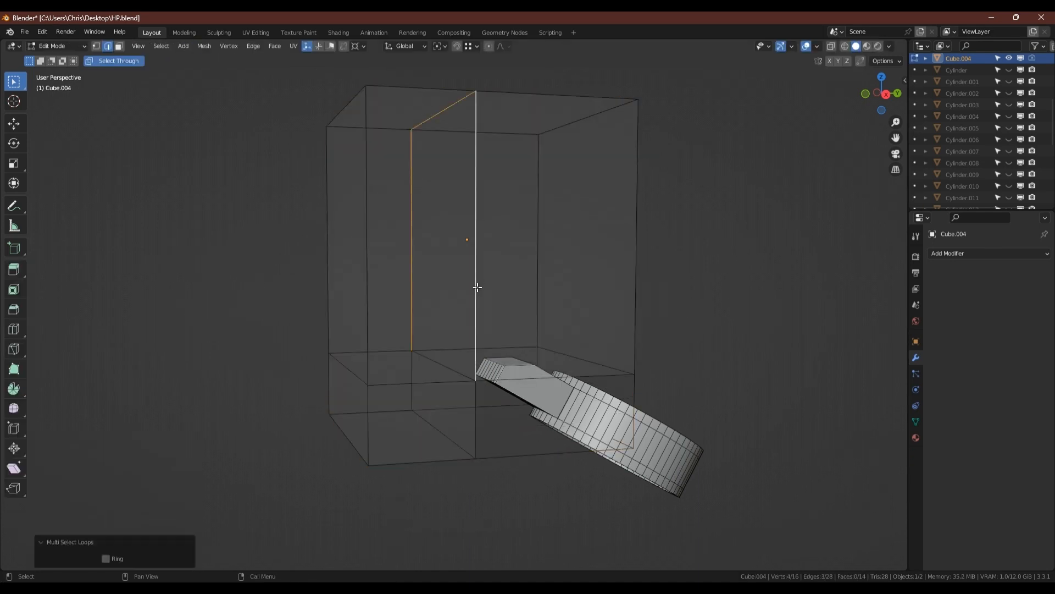
left_click(475, 411, "alt+shift")
left_click(437, 430, "alt+shift")
left_click(413, 399, "alt+shift")
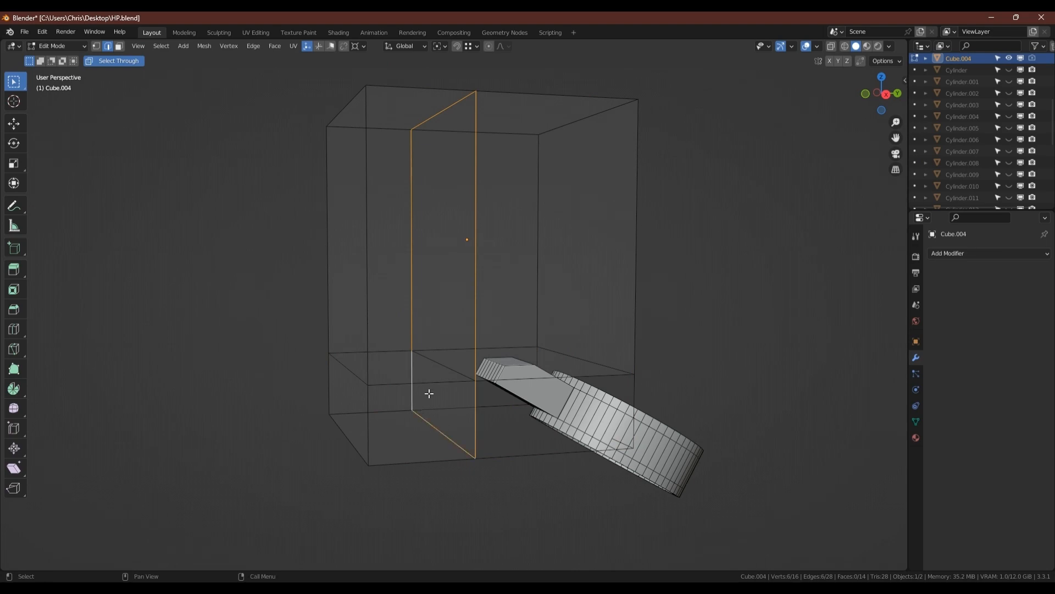
scroll(437, 374, "down", 2)
key("Tab")
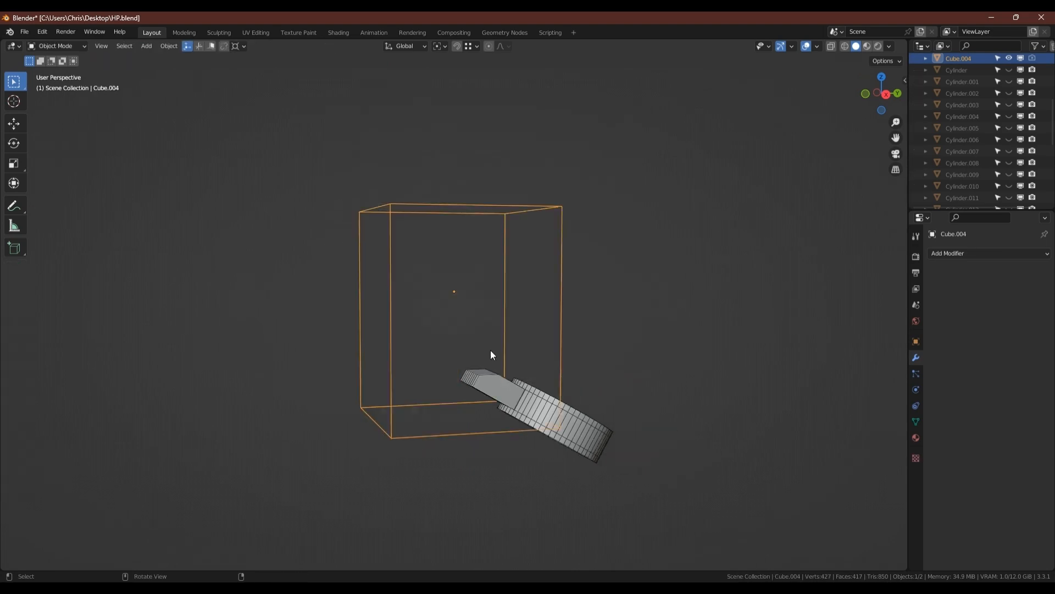
key("alt+h")
key("Tab")
scroll(482, 372, "up", 2)
middle_click_drag(482, 372, 442, 363)
key("g")
key("y")
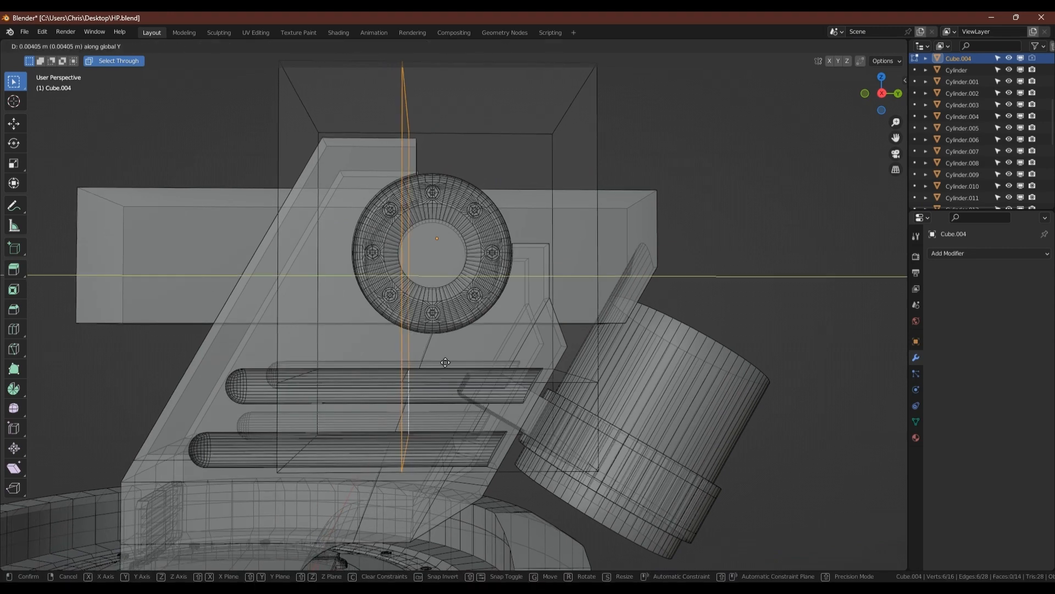
left_click(510, 366)
middle_click_drag(492, 395, 489, 347)
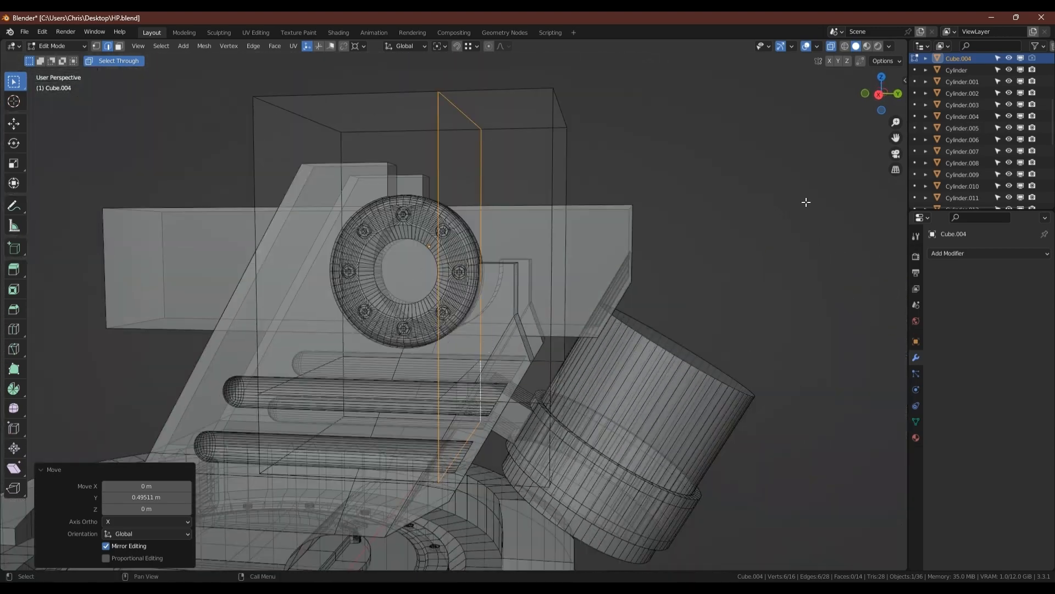
Step: Shift the whole cutter cube 0.058078 m along global Y in the right view and turn off X-ray
left_click(880, 96)
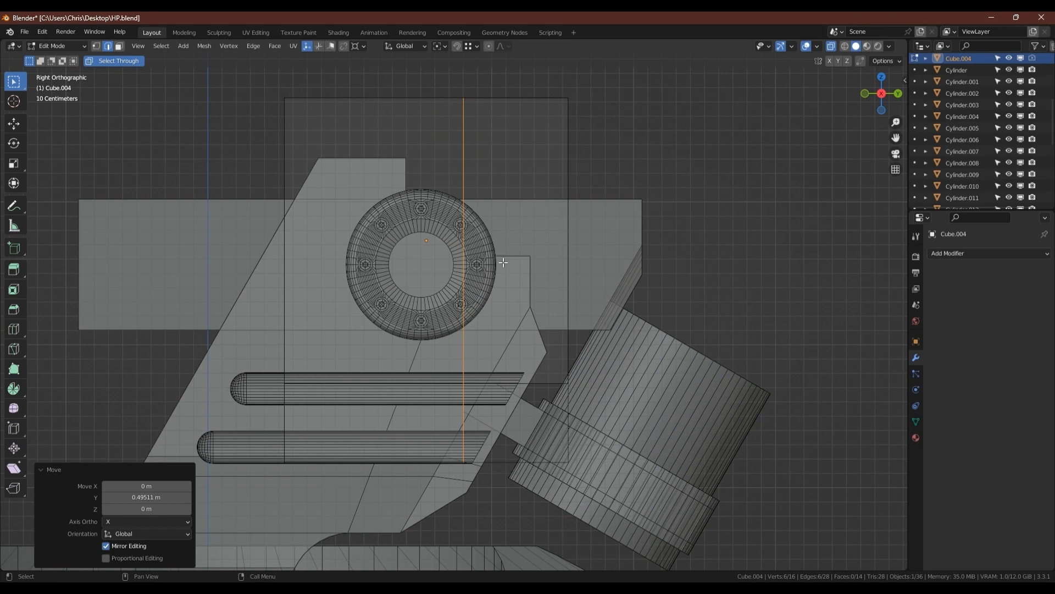
key("Tab")
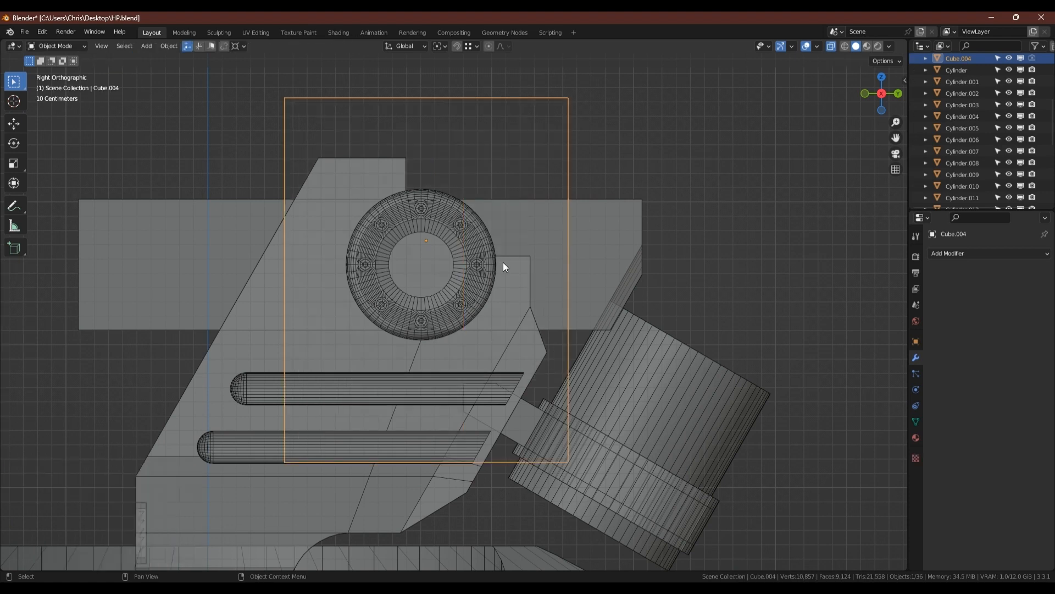
key("g")
key("y")
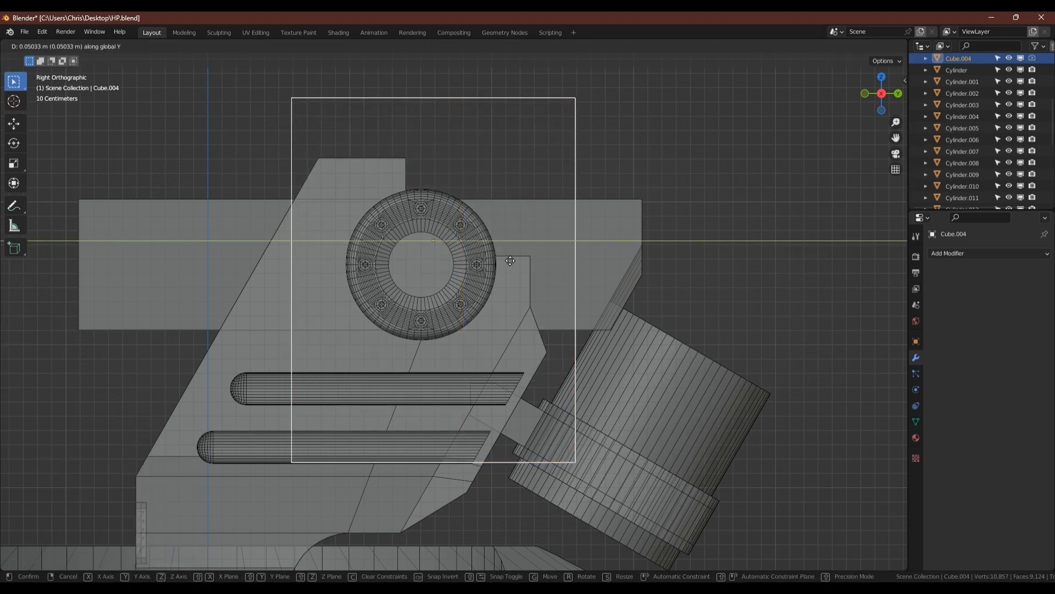
left_click(512, 261)
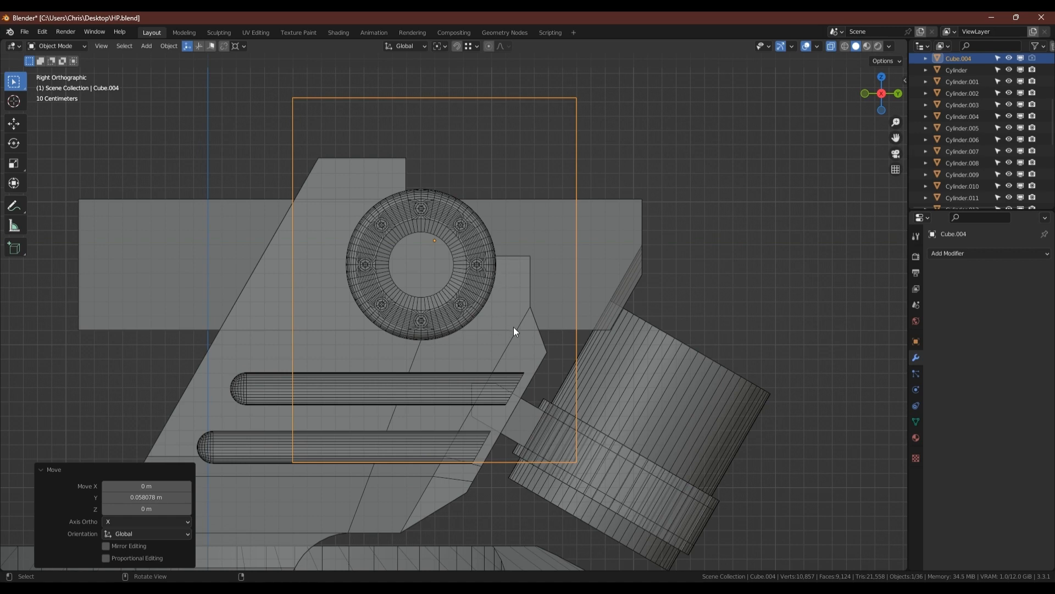
middle_click_drag(513, 327, 465, 324)
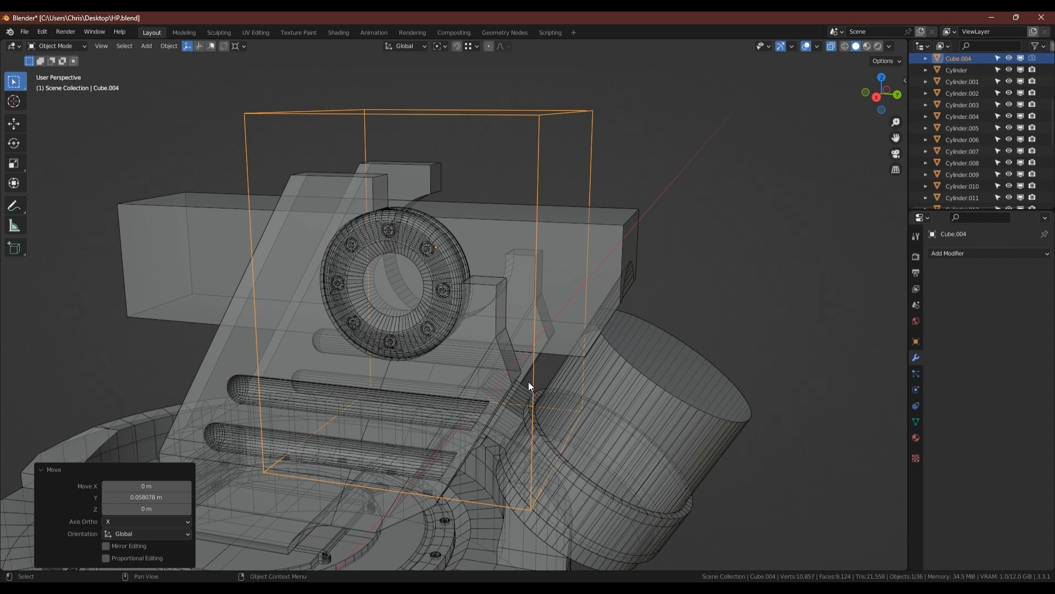
key("KP_Divide")
key("KP_Divide")
key("Tab")
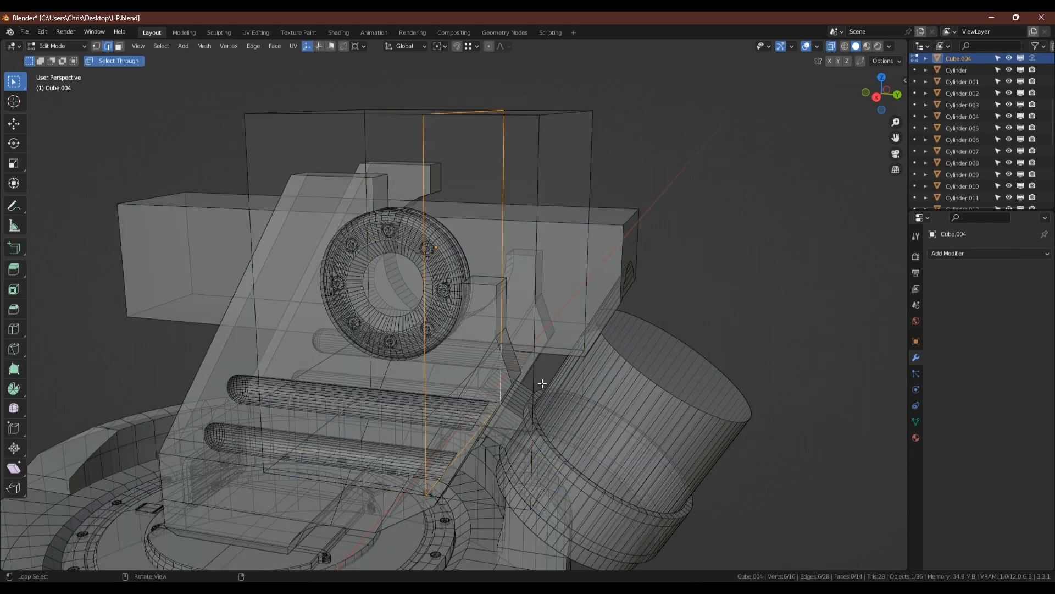
key("Tab")
key("alt+z")
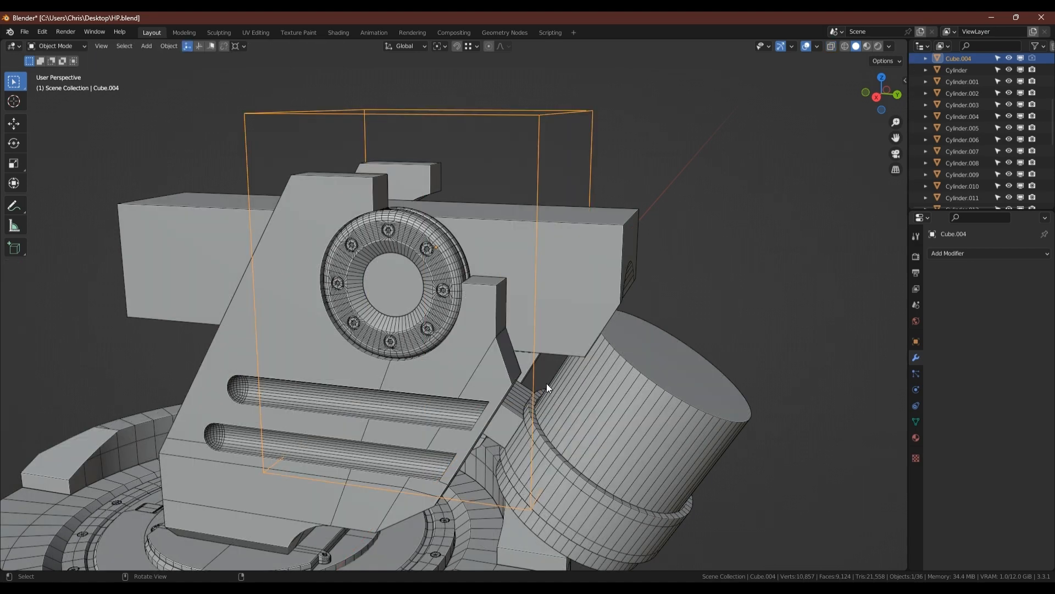
Step: Apply all of the clamp ring's boolean modifiers with Bool Tool
middle_click_drag(546, 384, 494, 429)
left_click(462, 389)
key("Tab")
left_click(457, 383)
key("Tab")
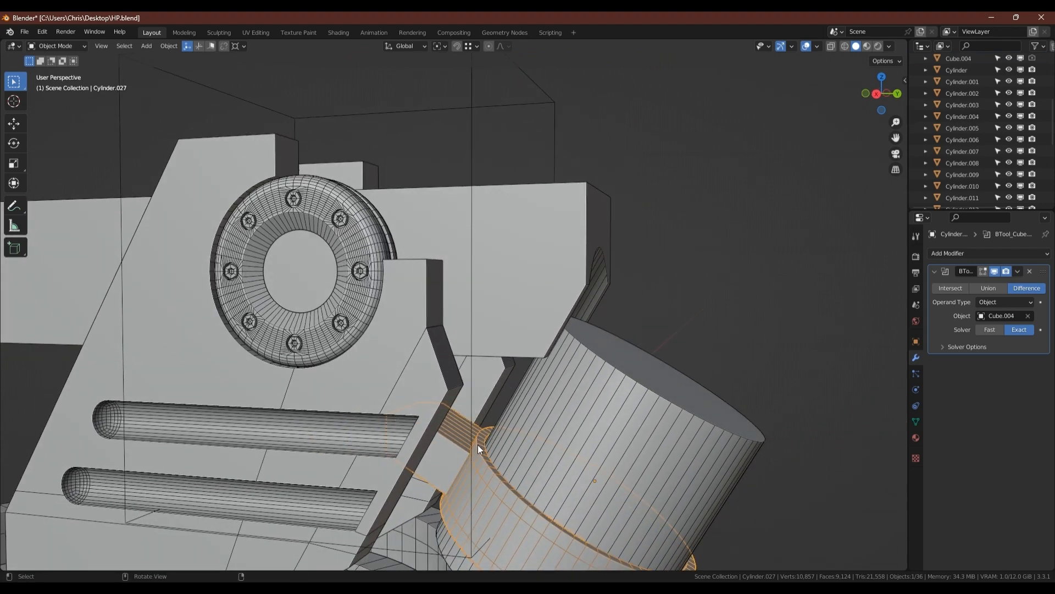
key("shift+ctrl+b")
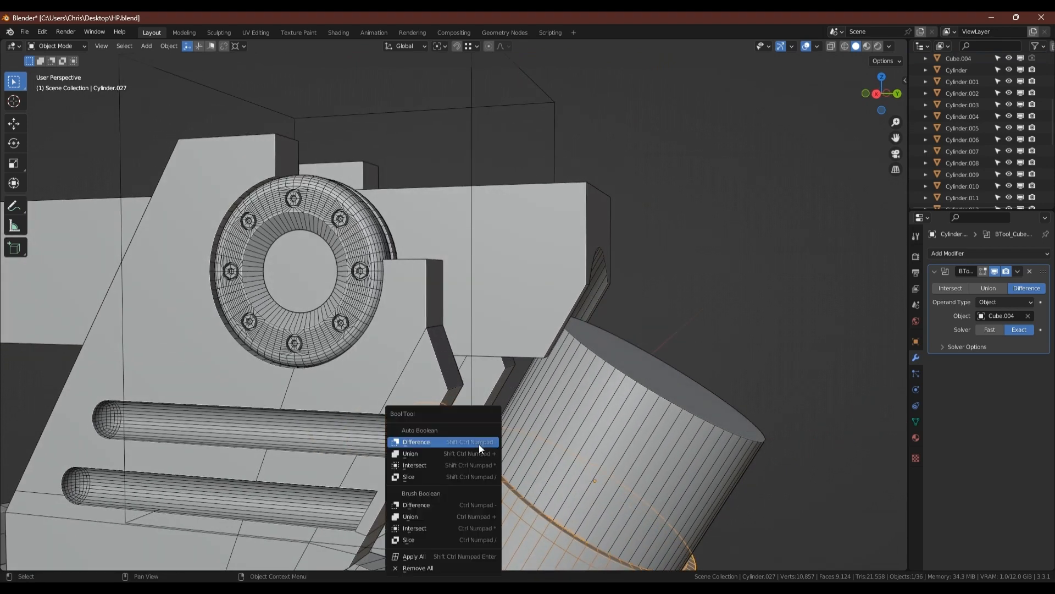
left_click(415, 556)
Step: Extrude the horizontal cut face at the end of the clamp ring's arm 1.647 m upward along its normal
mouse_move(457, 406)
middle_mouse_down()
mouse_move(430, 411)
mouse_move(462, 397)
mouse_move(454, 391)
middle_mouse_up()
key("Tab")
left_click(452, 390)
key("e")
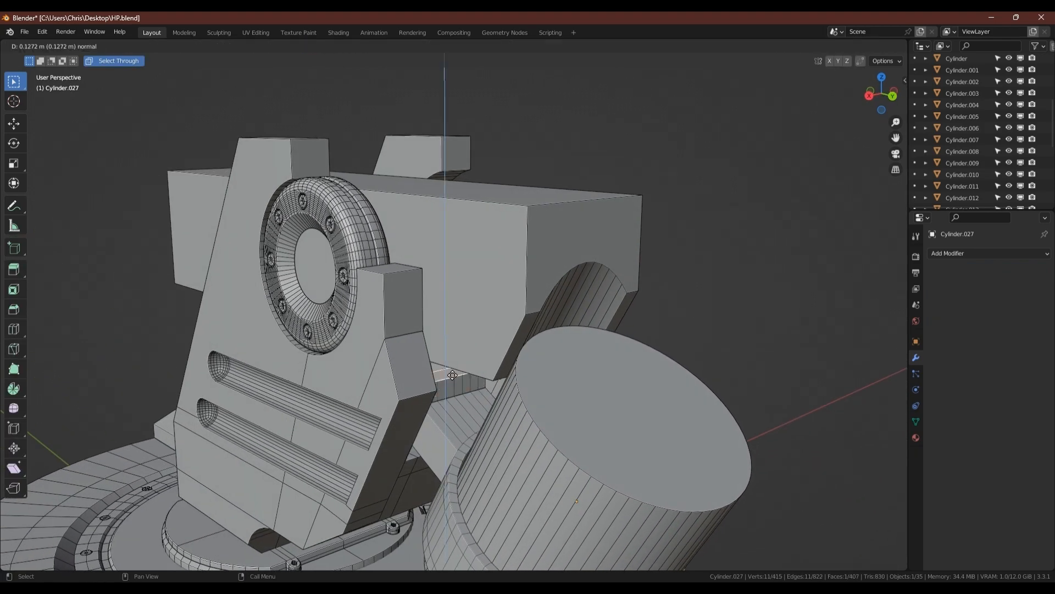
left_click(487, 157)
Step: Merge all of the clamp ring mesh's vertices by distance and return to Object Mode
middle_click_drag(471, 317, 434, 330)
scroll(427, 410, "up", 5)
middle_click_drag(427, 411, 424, 299)
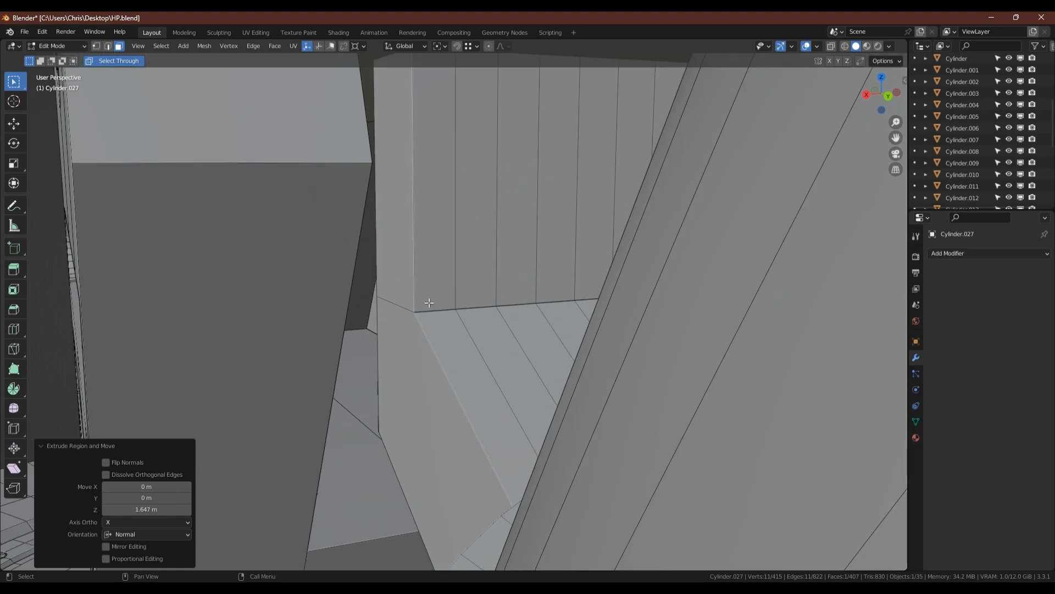
key("1")
key("a")
key("m")
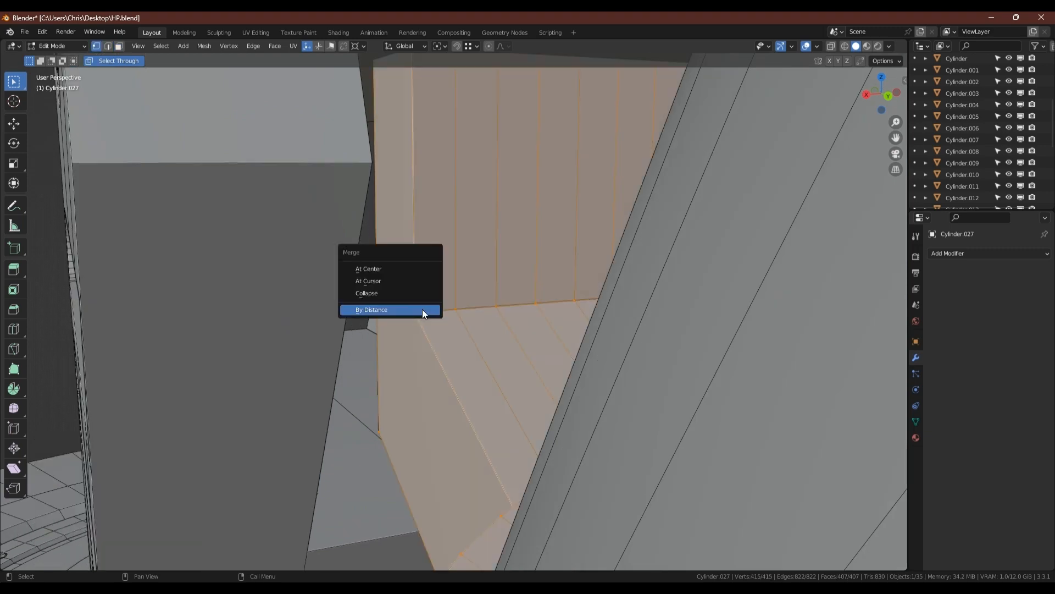
left_click(422, 309)
scroll(422, 309, "down", 5)
middle_click_drag(436, 284, 493, 302)
scroll(494, 319, "up", 3)
key("Tab")
key("KP_Divide")
key("KP_Divide")
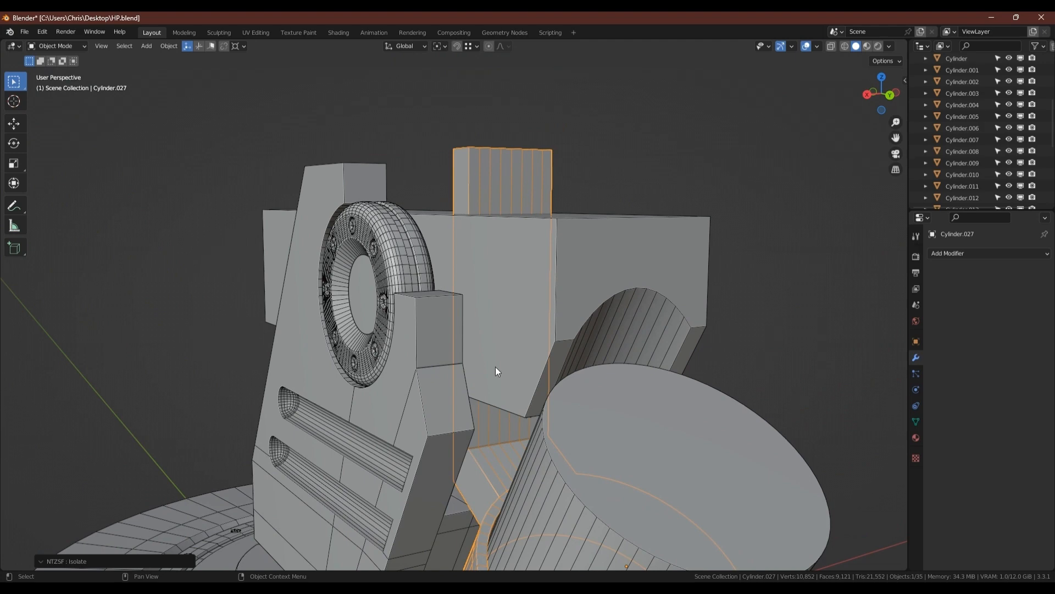
Step: Add one loop cut around the clamp ring's upright arm, slid down near its lower end with a factor of 0.852
middle_click_drag(496, 368, 477, 275, "shift")
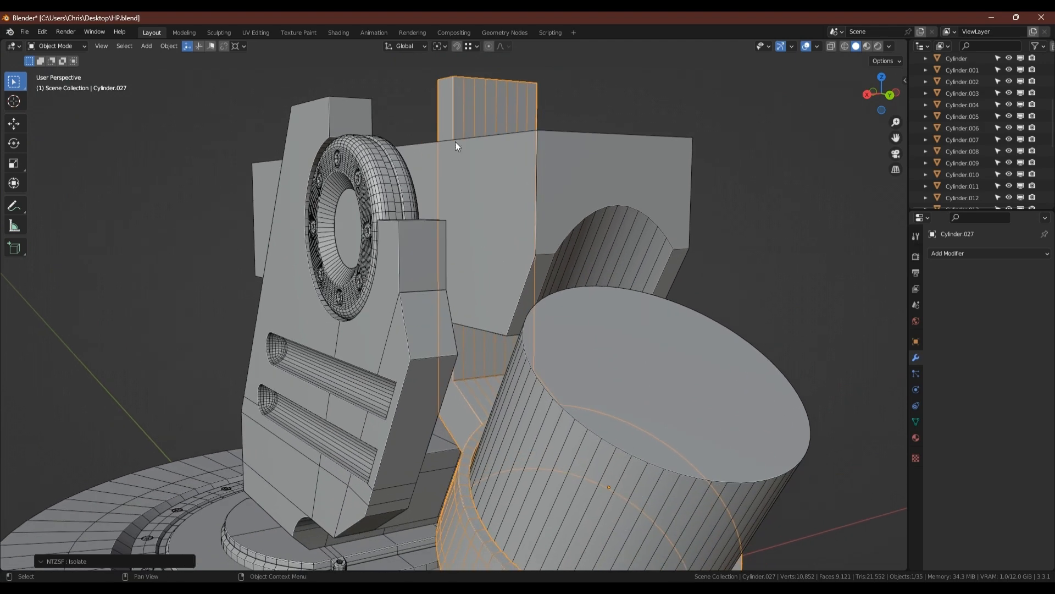
key("Tab")
key("ctrl+r")
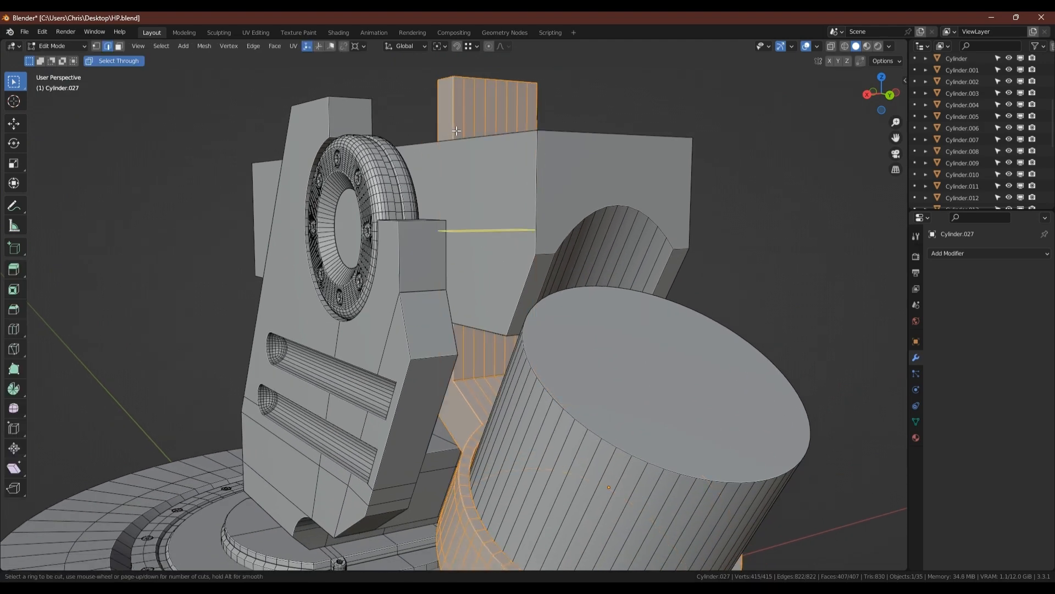
left_click(483, 223)
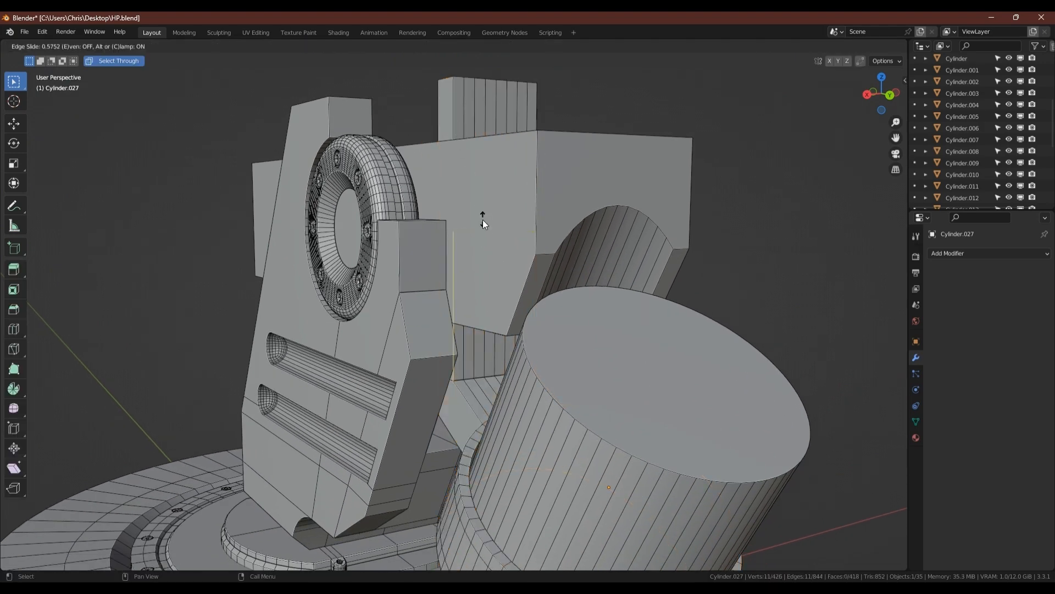
left_click(496, 260)
middle_click_drag(496, 259, 458, 361)
scroll(478, 369, "up", 3)
scroll(458, 361, "down", 10)
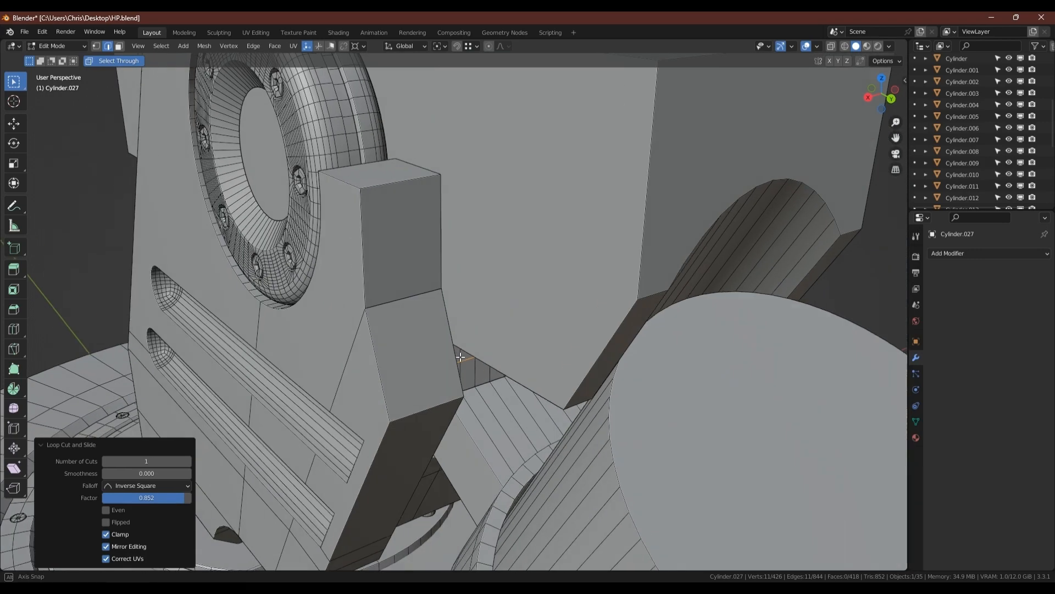
Step: Move the narrow side face of the arm's upper section 0.1842 m outward along global X
key("3")
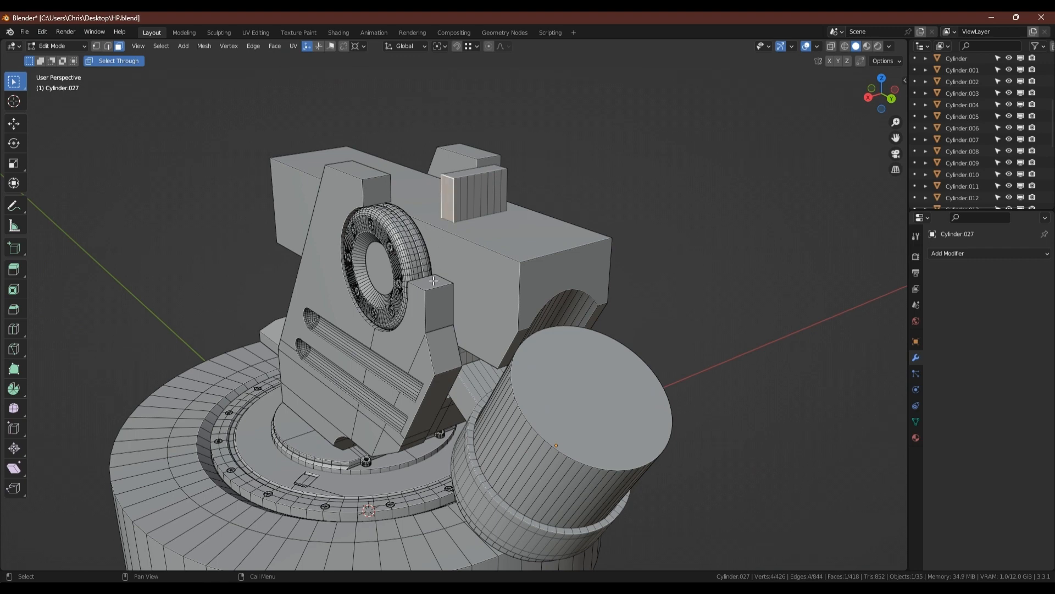
scroll(434, 281, "up", 3)
middle_click_drag(434, 281, 425, 209)
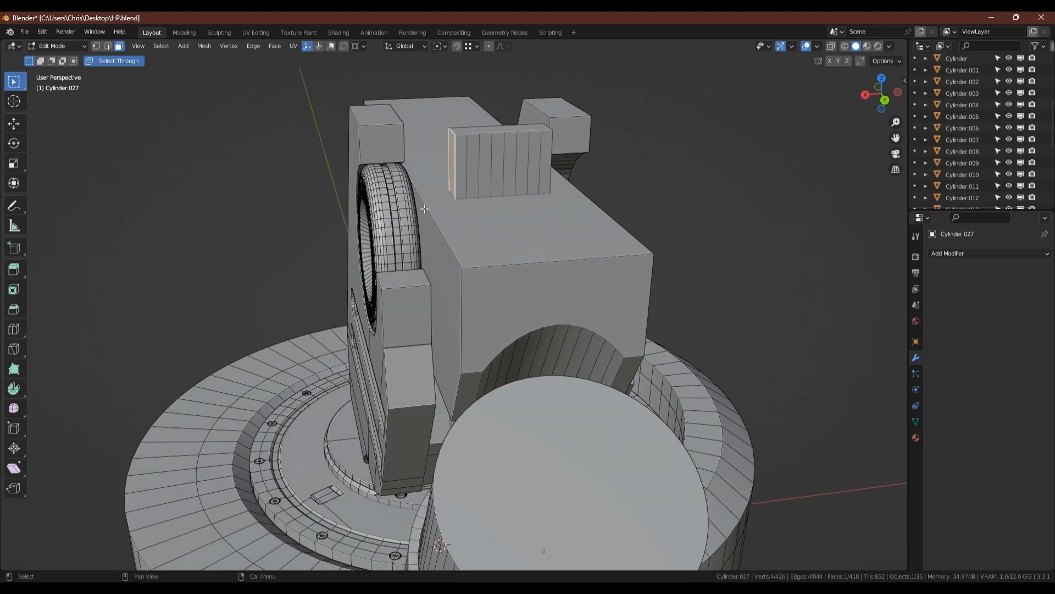
key("g")
key("x")
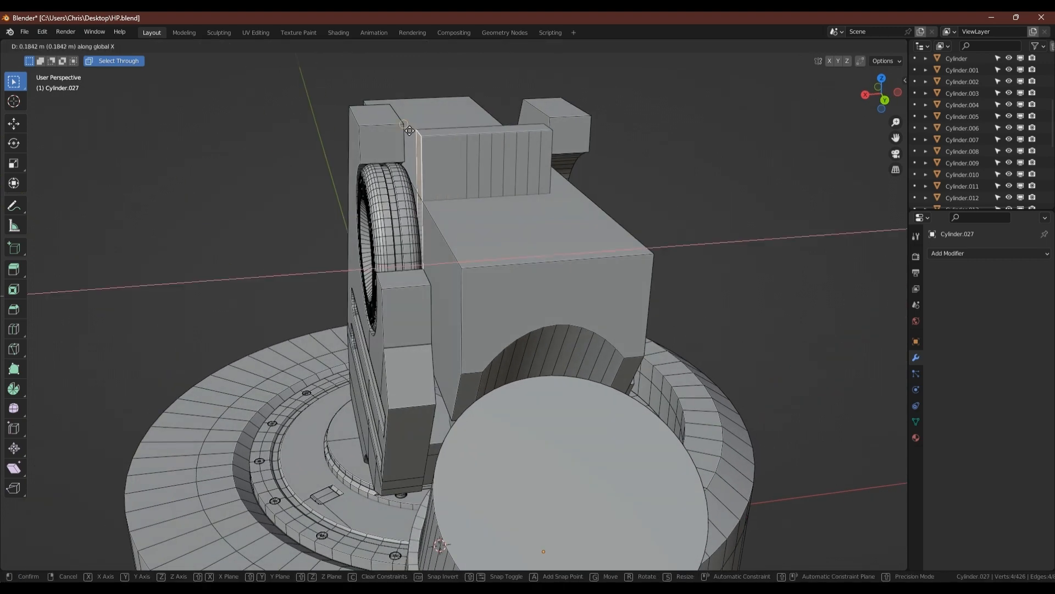
left_click(407, 129)
Step: Isolate the clamp ring, then add a Mirror modifier bisected on X and apply it
middle_click_drag(514, 239, 526, 326)
key("Tab")
key("KP_Divide")
key("ctrl+shift+m")
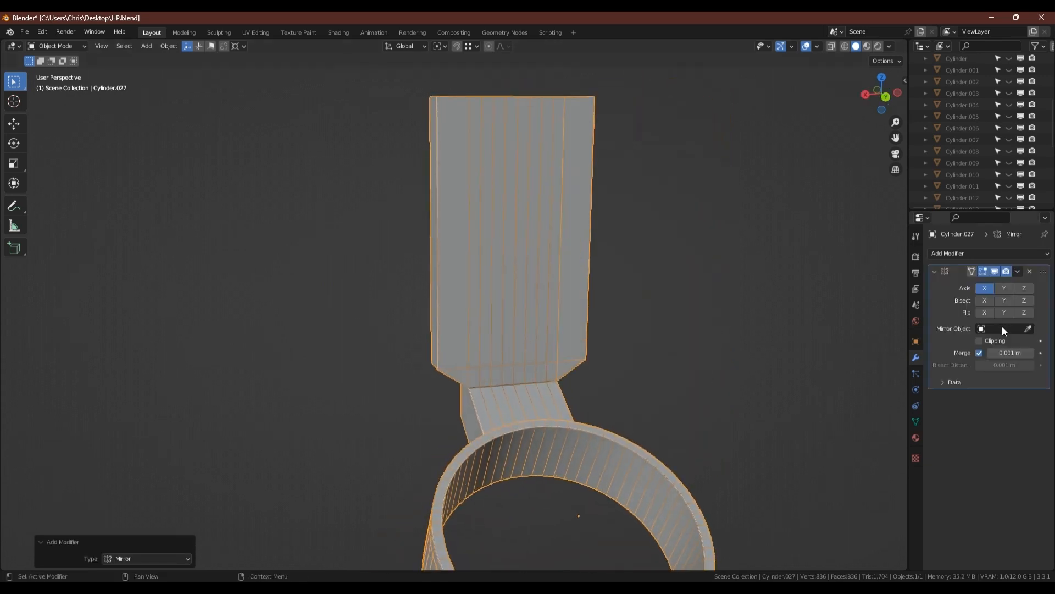
left_click(985, 301)
left_click(984, 312)
left_click(984, 312)
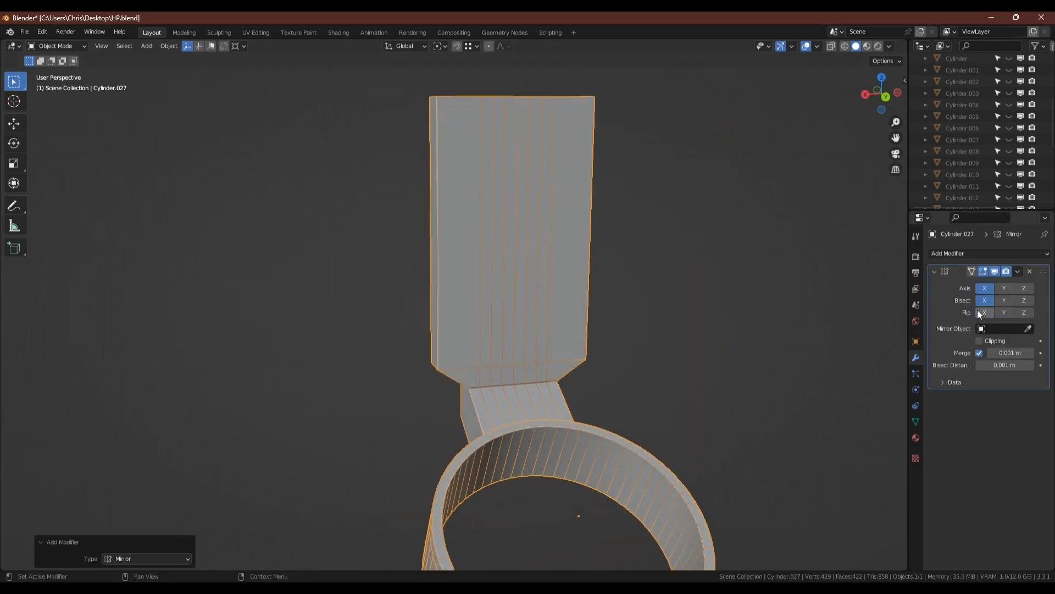
key("ctrl+a")
key("slash")
scroll(588, 313, "down", 3)
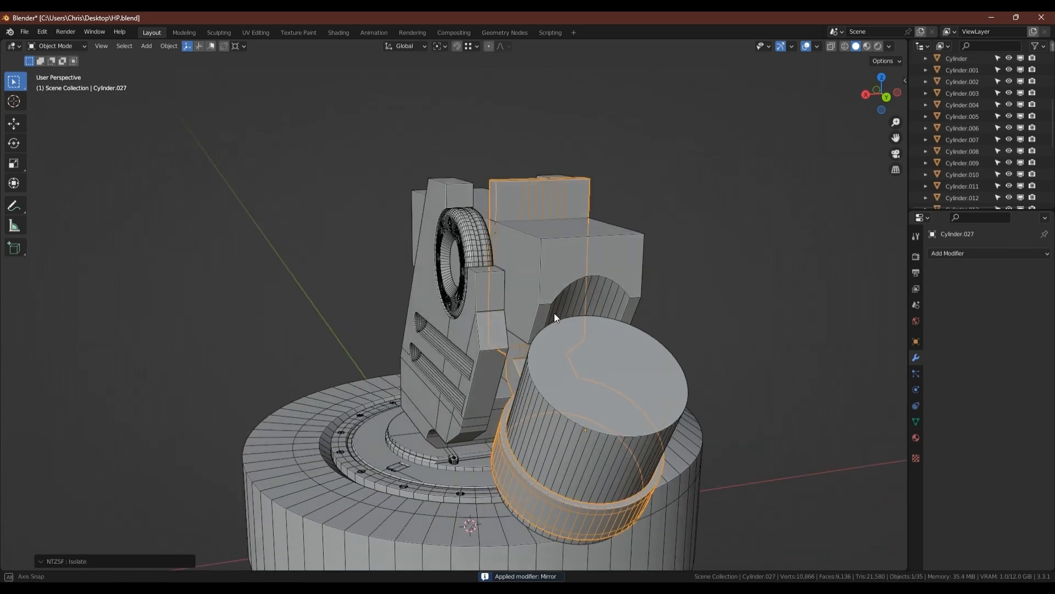
middle_click_drag(554, 312, 578, 328)
scroll(555, 249, "up", 3)
middle_click_drag(533, 139, 523, 215, "shift")
key("Tab")
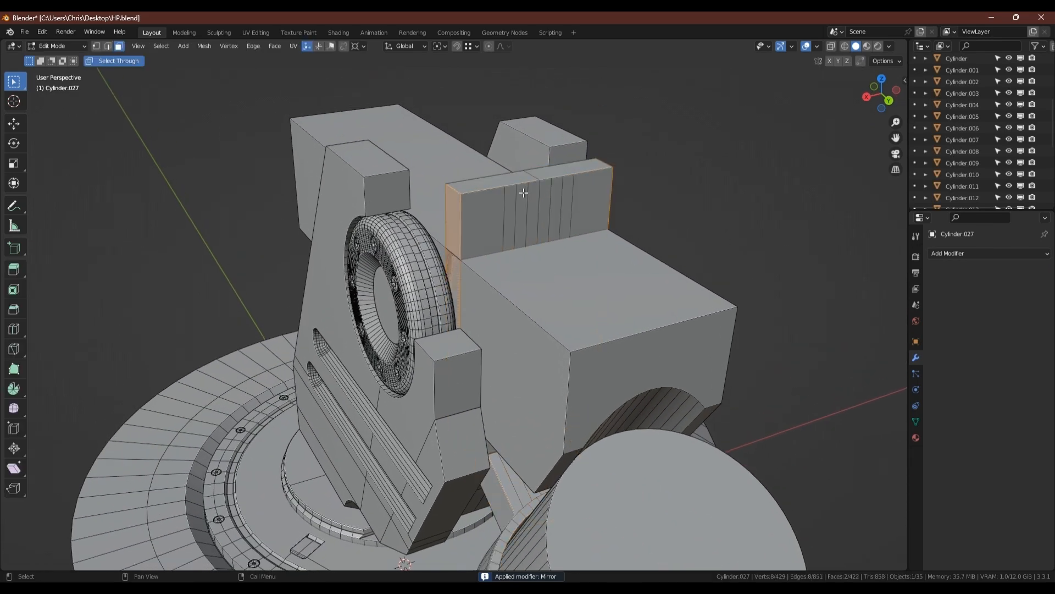
key("2")
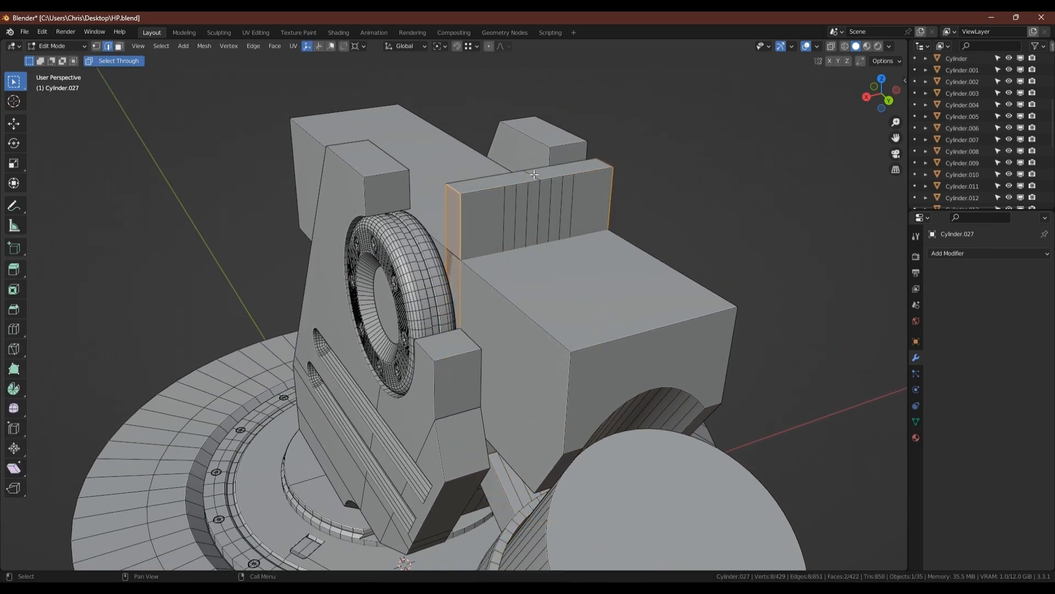
key("Tab")
Step: Isolate the clamp ring and delete all coplanar faces on the flat side of the arm facing away from the ring
middle_click_drag(516, 186, 693, 144)
key("KP_Divide")
key("Tab")
key("3")
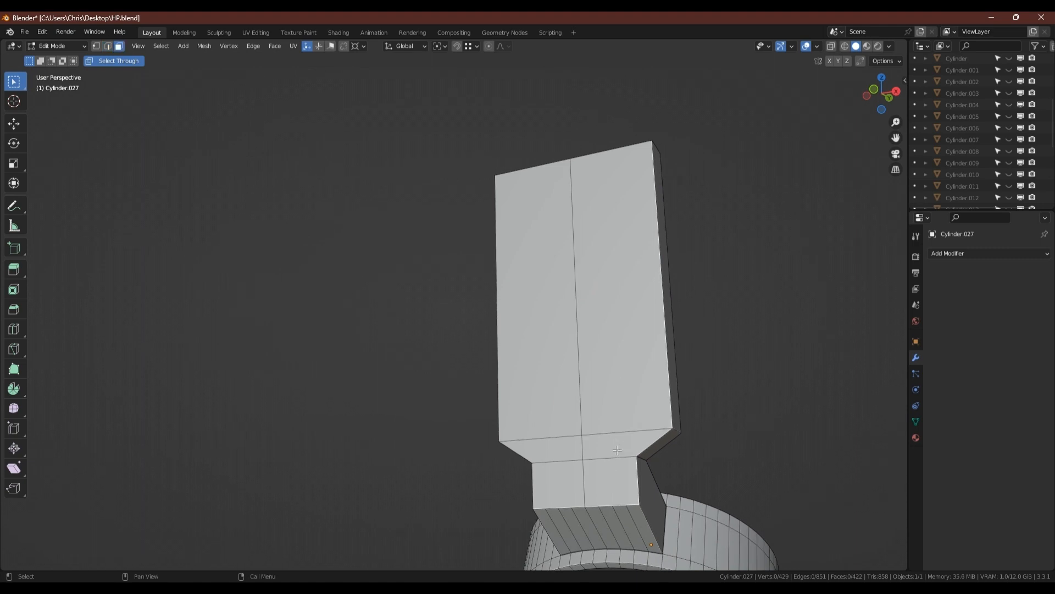
left_click(609, 468)
key("shift+g")
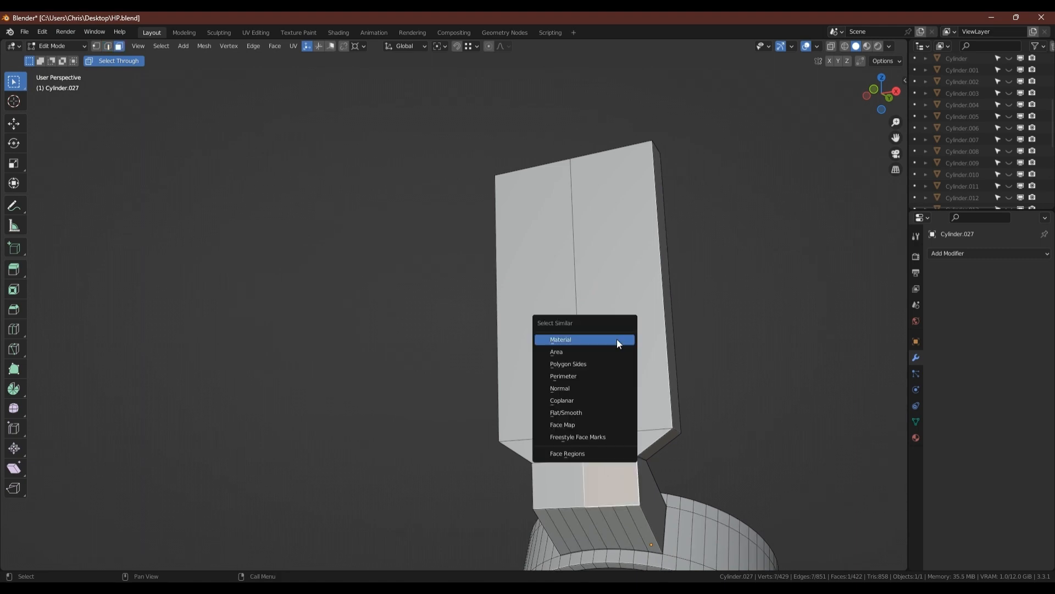
left_click(585, 400)
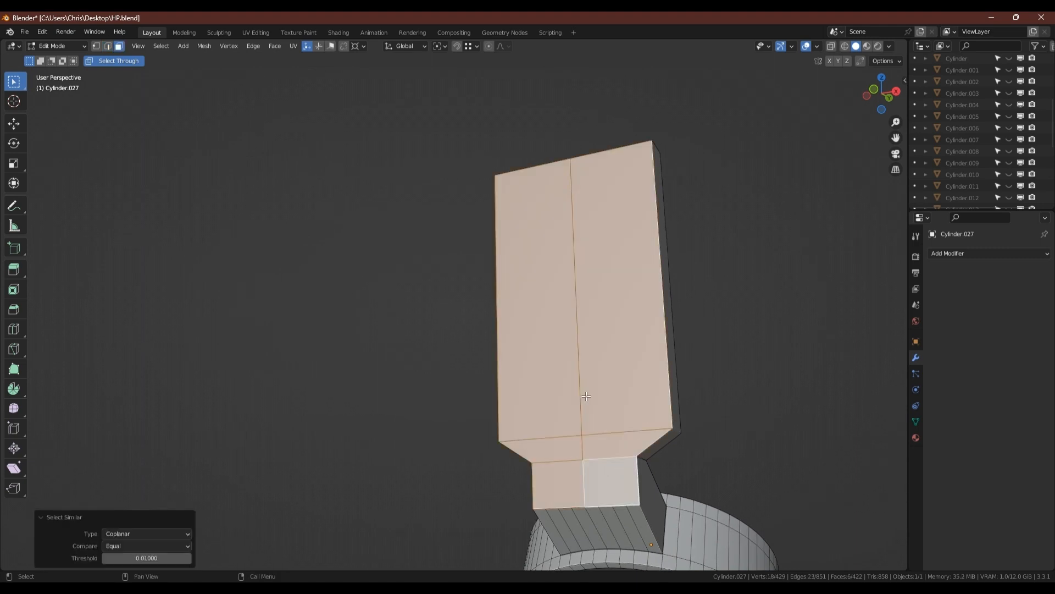
key("x")
left_click(590, 394)
middle_click_drag(590, 394, 592, 405)
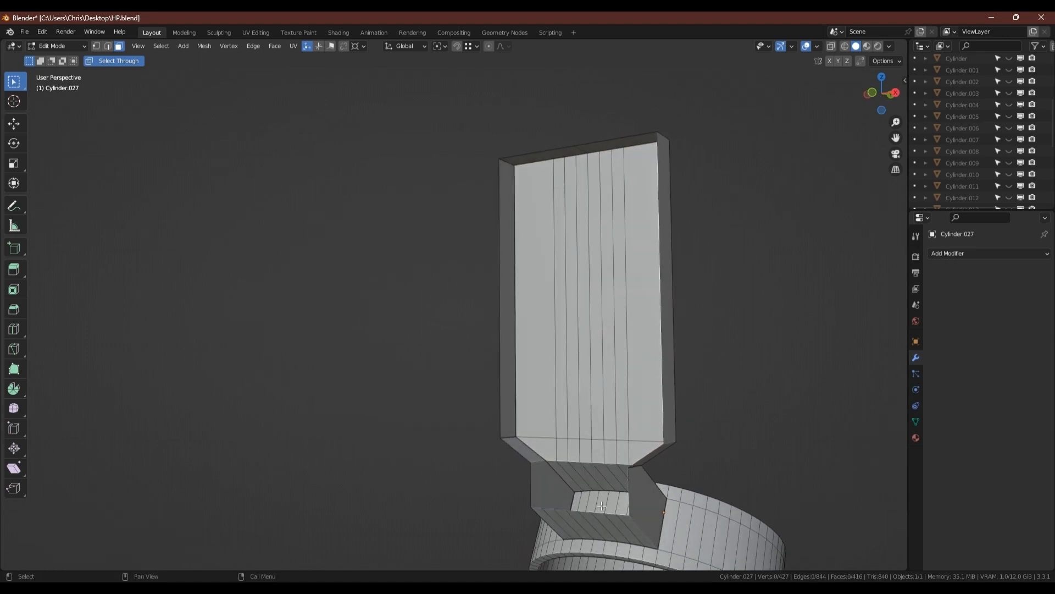
Step: Extrude the row of edges along the bottom of the arm's open side 0.2301 m upward along global Z
key("2")
middle_click_drag(602, 506, 626, 484)
left_click(643, 479, "alt")
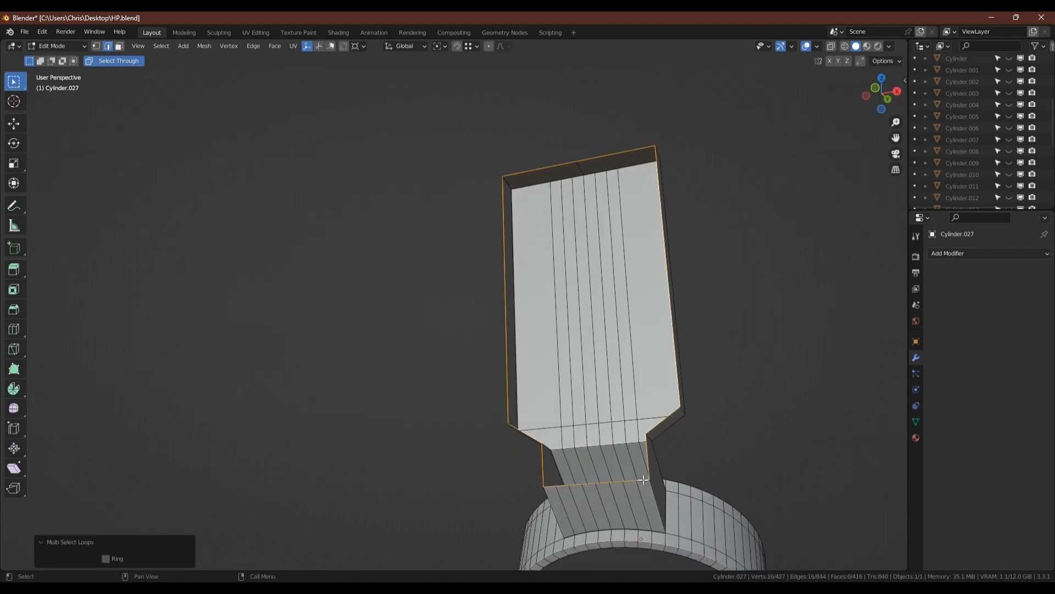
left_click(643, 479)
left_click(552, 486, "ctrl")
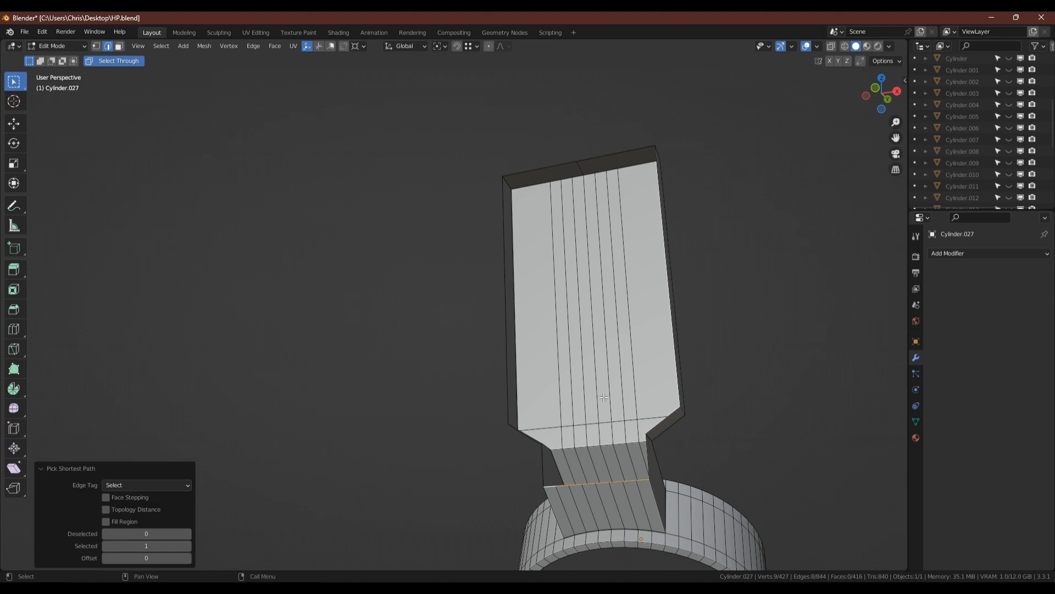
middle_click_drag(553, 486, 566, 440)
key("e")
key("z")
left_click(556, 426)
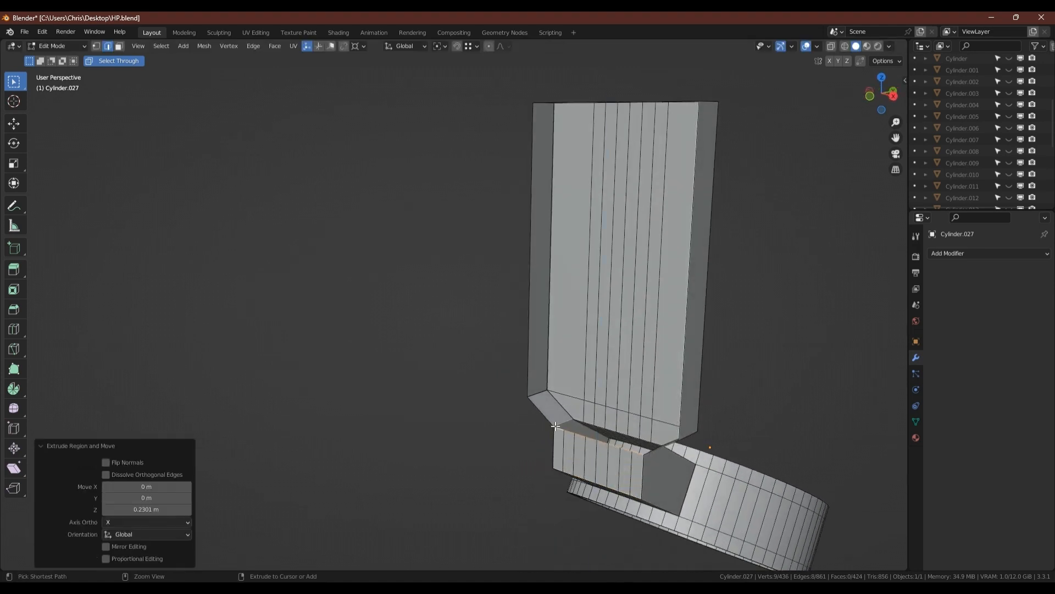
Step: Extrude the edge row further up along Z by 0.12201 m and again by 1.525 m to the arm's top edge
key("e")
key("z")
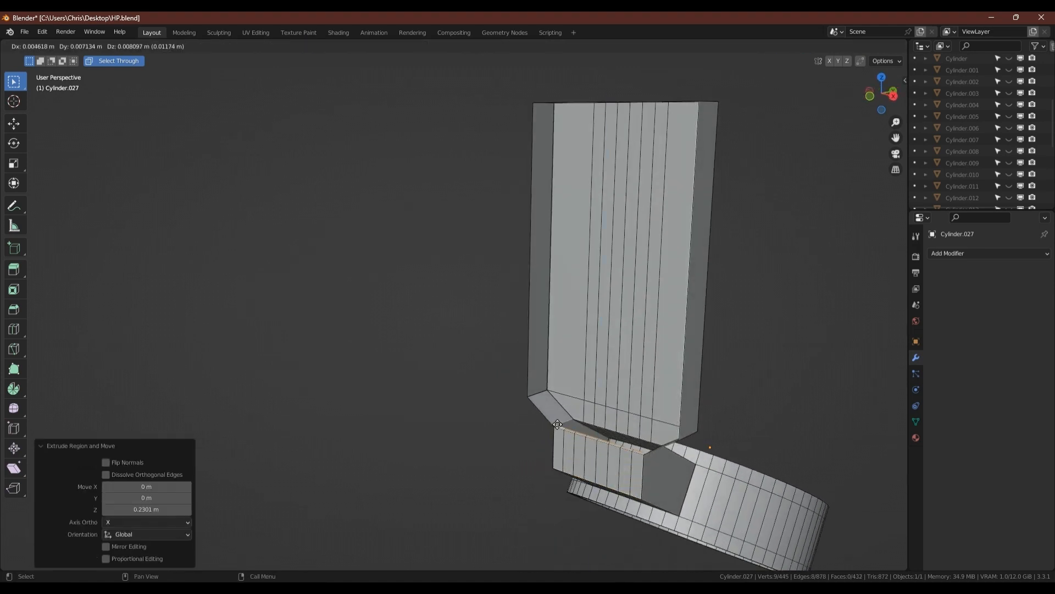
left_click(571, 371)
key("e")
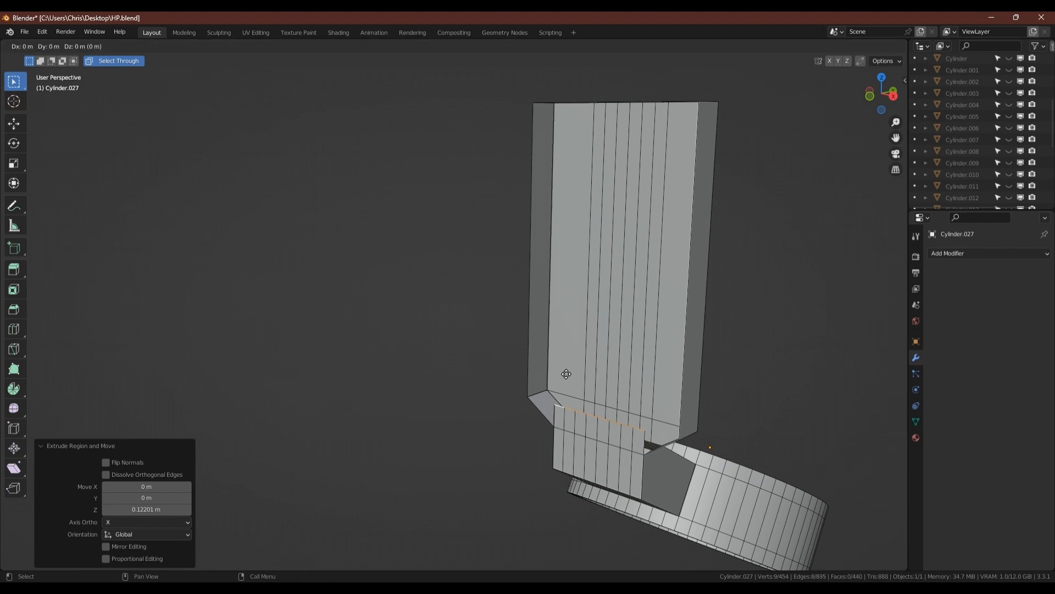
key("z")
left_click(523, 90, "ctrl")
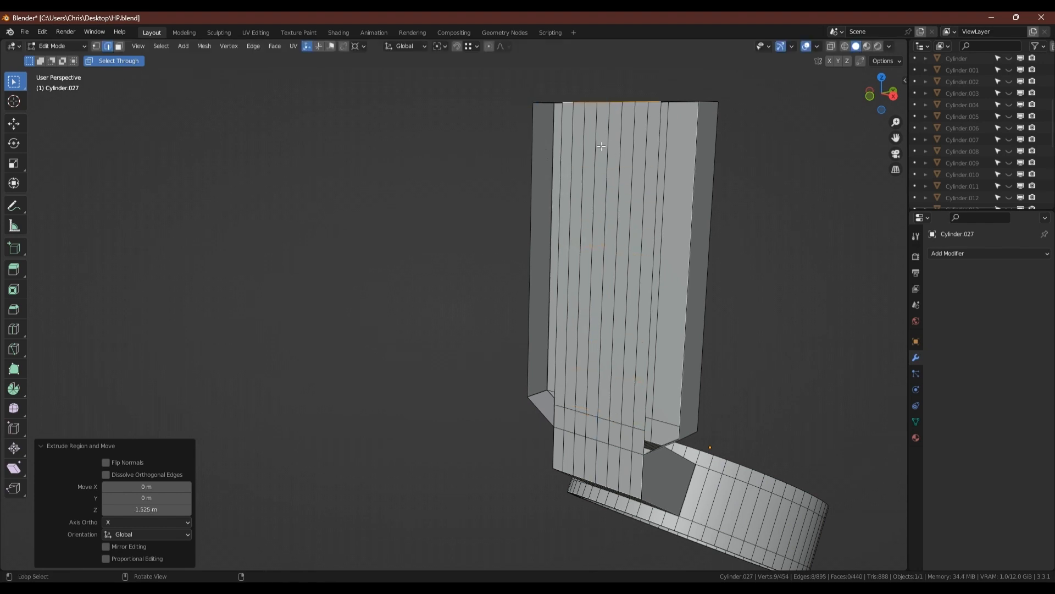
middle_click_drag(601, 146, 654, 298)
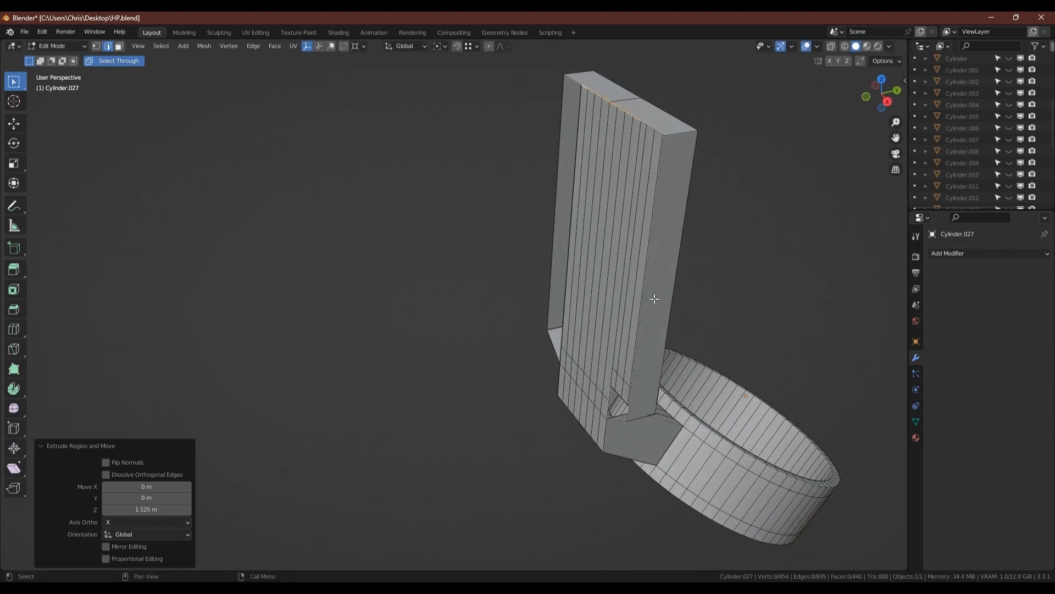
Step: Merge all vertices of the clamp ring by distance to weld in the extruded faces
key("1")
key("a")
key("m")
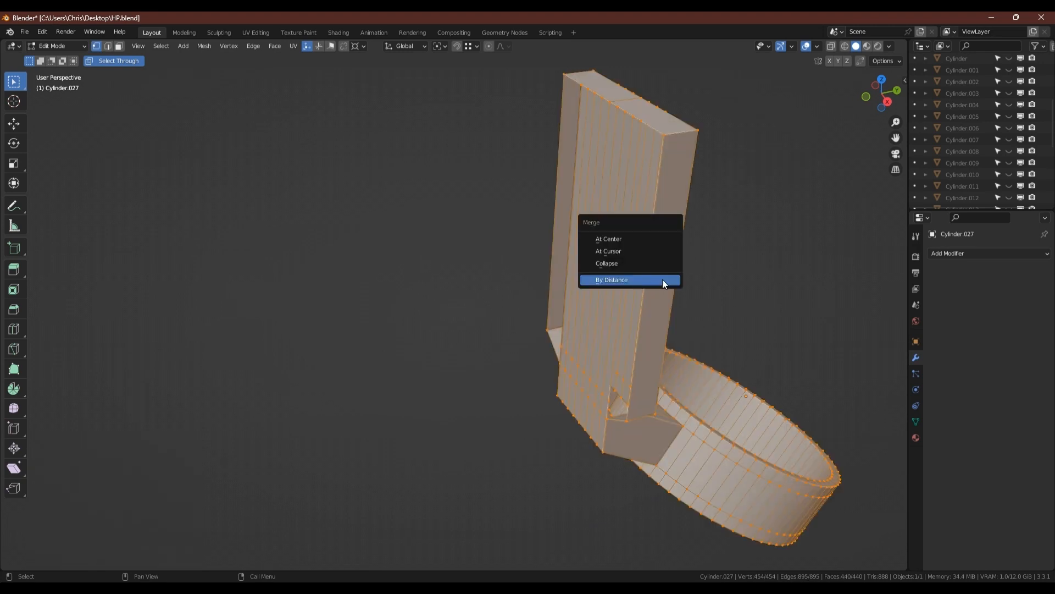
left_click(663, 279)
Step: Move the outer vertical edge of the rebuilt panel 0.1842 m along global X onto the arm's corner
middle_click_drag(662, 279, 705, 255)
key("2")
left_click(698, 255)
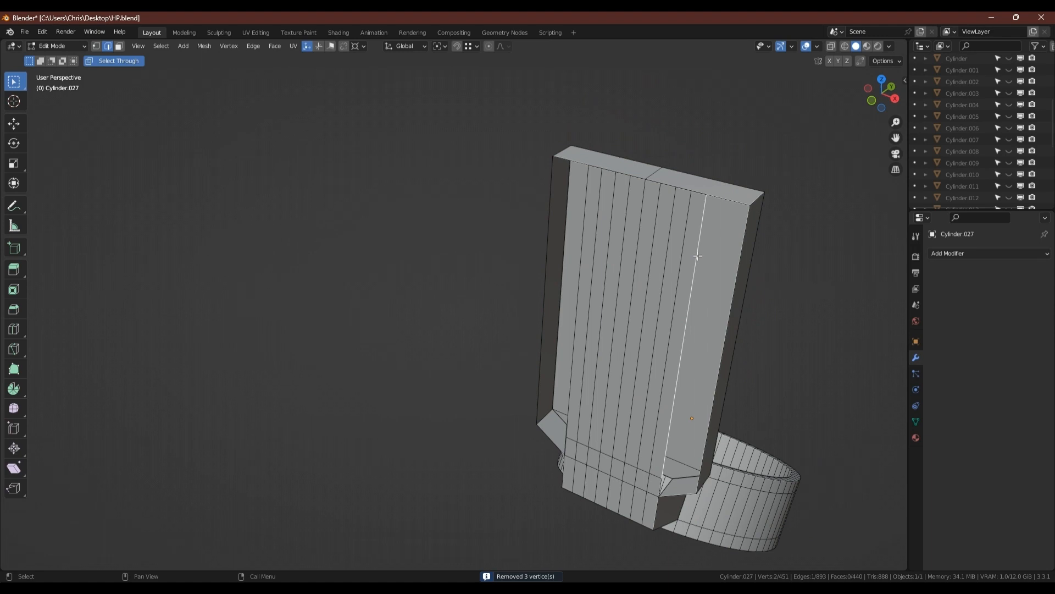
key("g")
key("y")
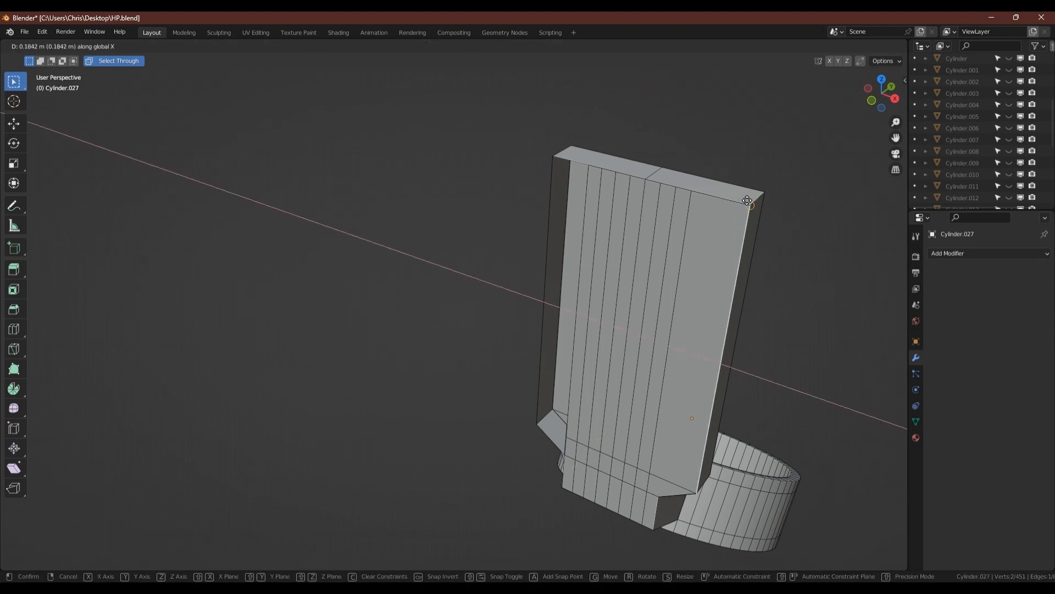
left_click(722, 232)
Step: Merge all vertices by distance again with a 0.0001 m threshold and return to Object Mode
key("a")
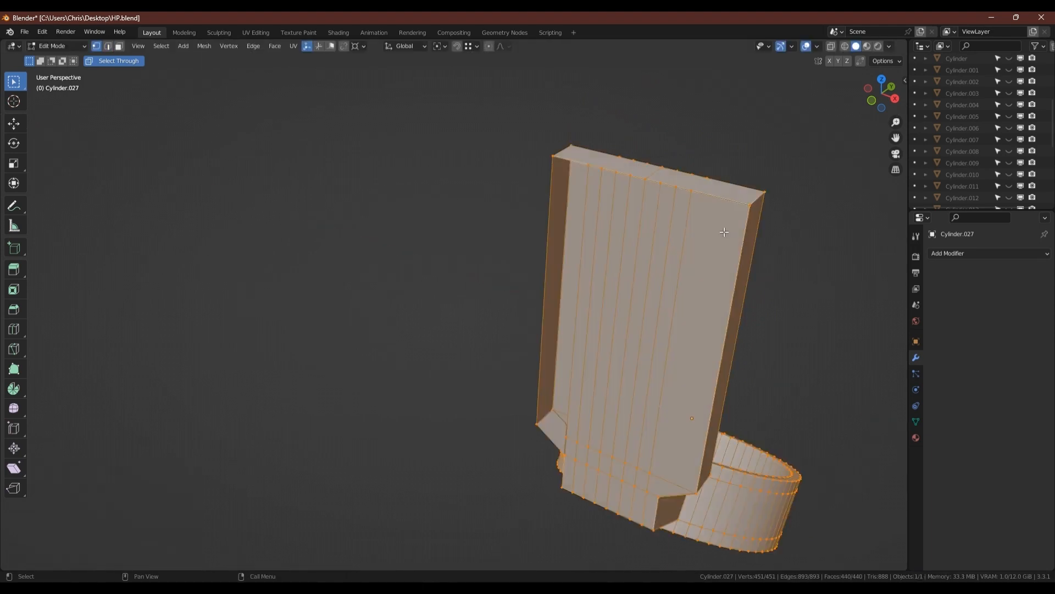
key("m")
left_click(724, 232)
key("q")
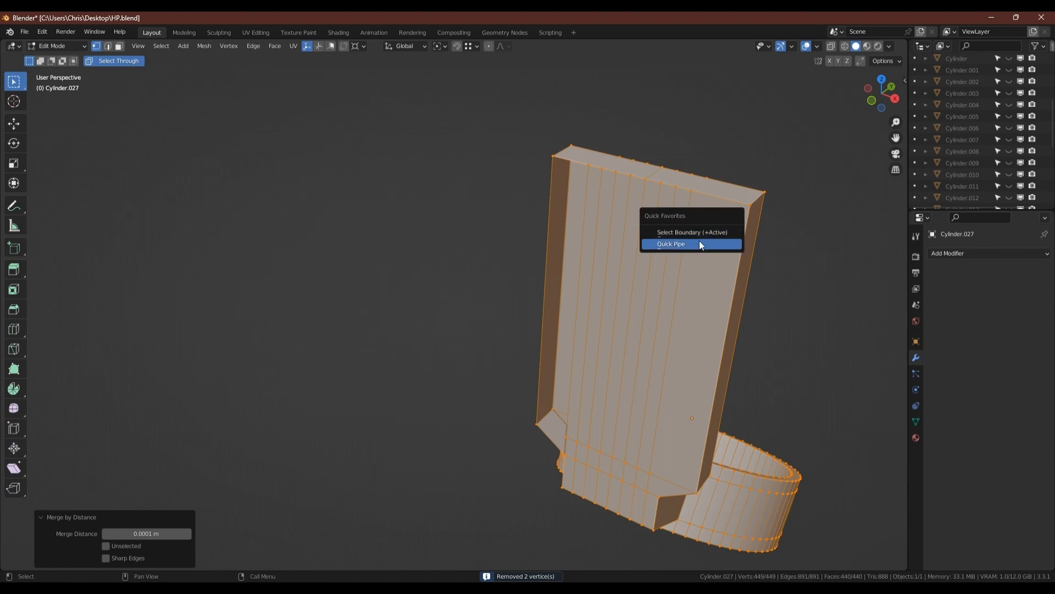
key("Escape")
key("Tab")
Step: Add a Mirror modifier bisected on X to copy the repaired half across, apply it, and return to Edit Mode
key("q")
left_click(747, 211)
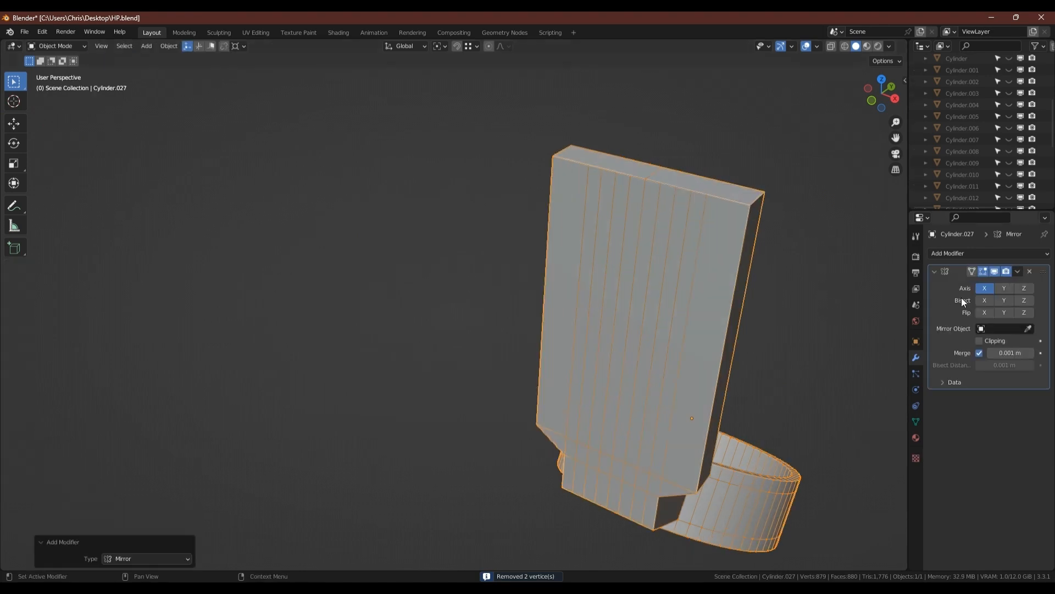
left_click(985, 301)
key("ctrl+a")
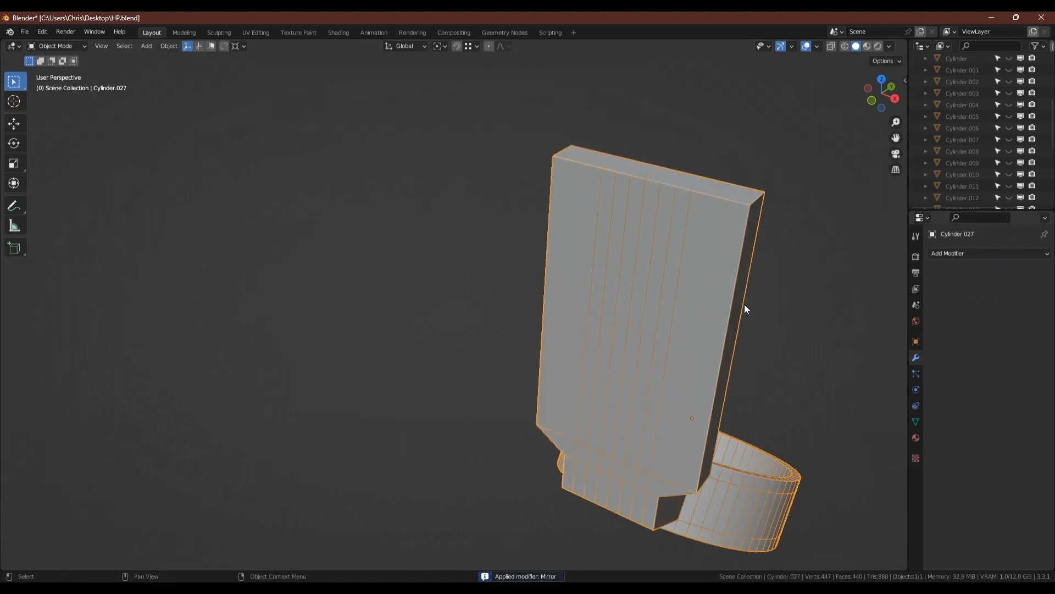
middle_click_drag(713, 240, 643, 291)
key("Tab")
key("x")
left_click(679, 272)
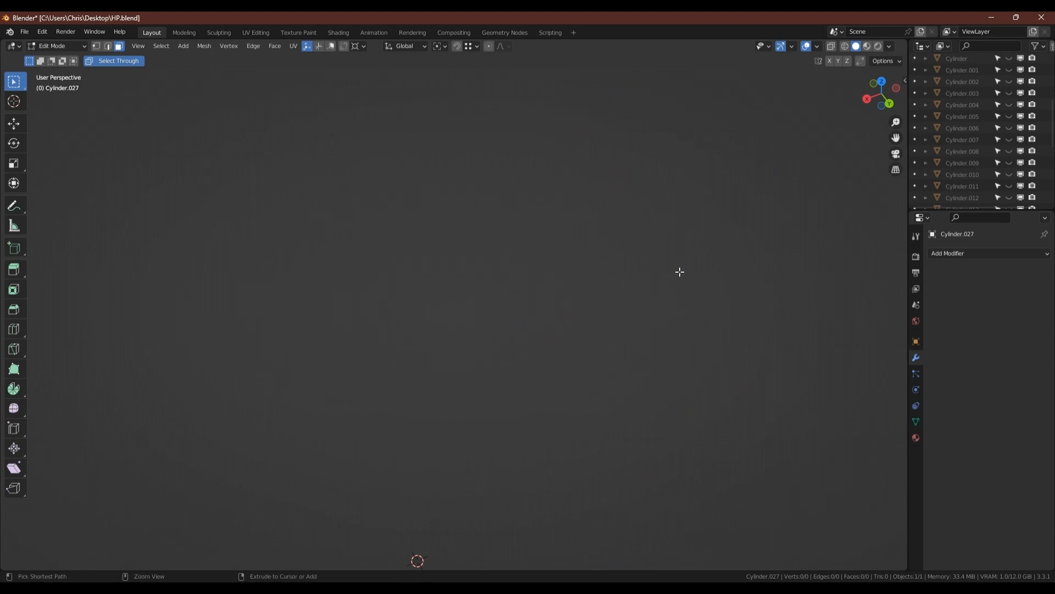
key("ctrl+z")
Step: Delete the two faces capping the top of the clamp ring's arm
left_click(637, 294)
key("3")
left_click(636, 293)
key("x")
left_click(702, 273)
key("x")
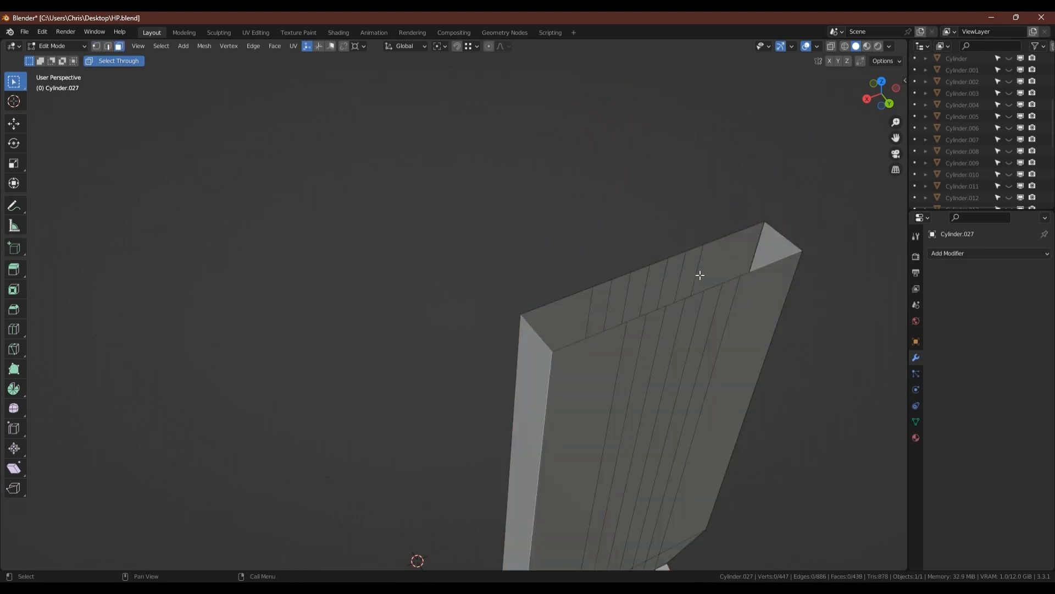
Step: Close the arm's open top boundary loop with a grid fill and bring back the other objects
key("2")
left_click(641, 316, "alt")
key("ctrl+f")
left_click(646, 314)
middle_click_drag(652, 312, 643, 205)
key("Tab")
key("KP_Divide")
Step: Try moving the coplanar faces on the outer broad side of the arm's upper block about 0.09 m along Y, excluding the lower strip
key("Tab")
key("3")
left_click(627, 162)
left_click(643, 204)
key("shift+g")
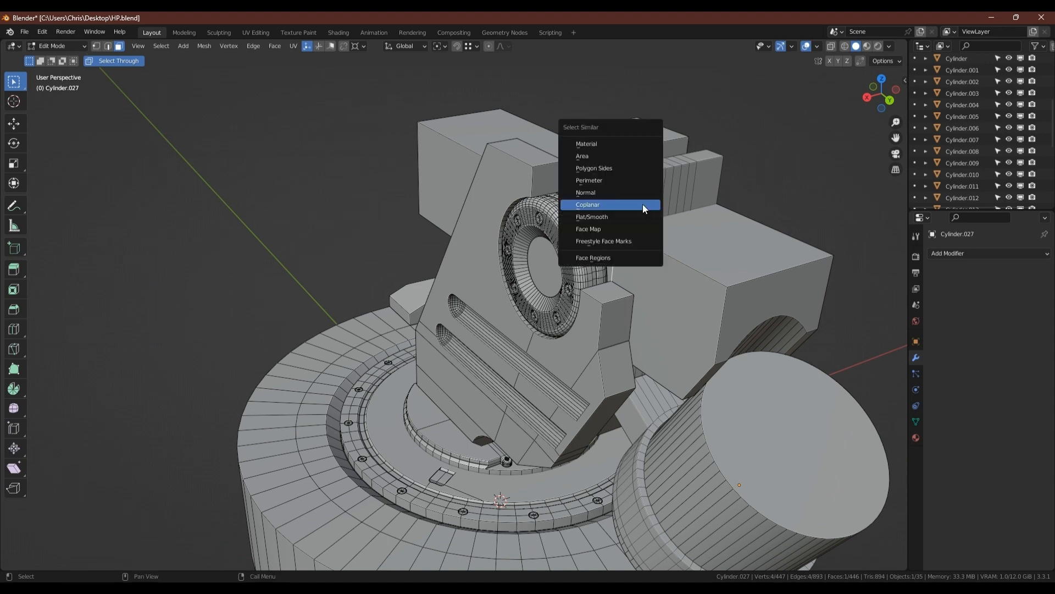
left_click(644, 205)
middle_click_drag(692, 328, 693, 313)
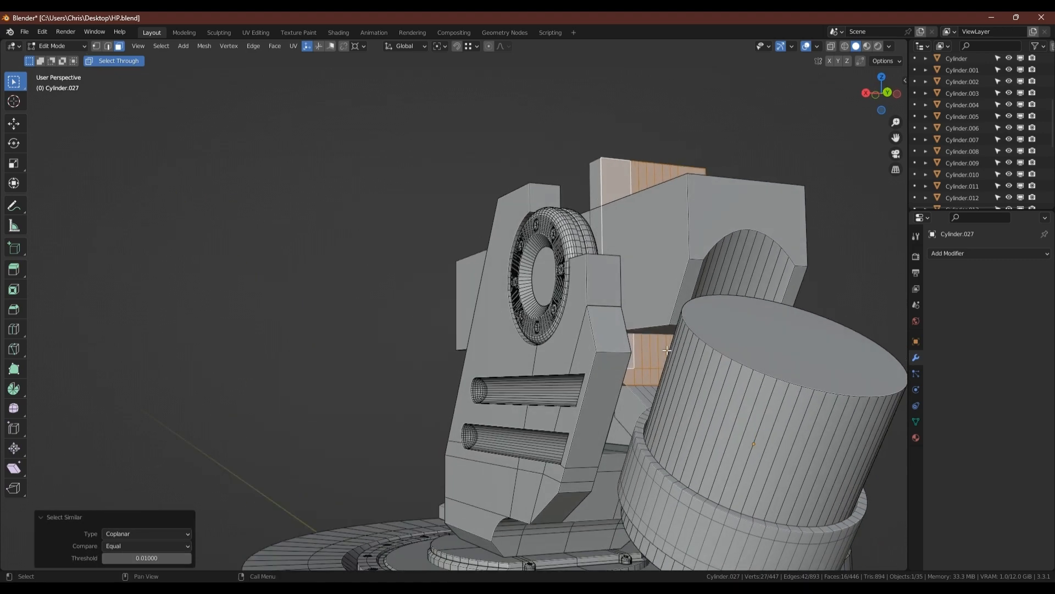
scroll(694, 314, "up", 3)
key("alt+z")
left_click_drag(627, 364, 798, 392)
key("alt+z")
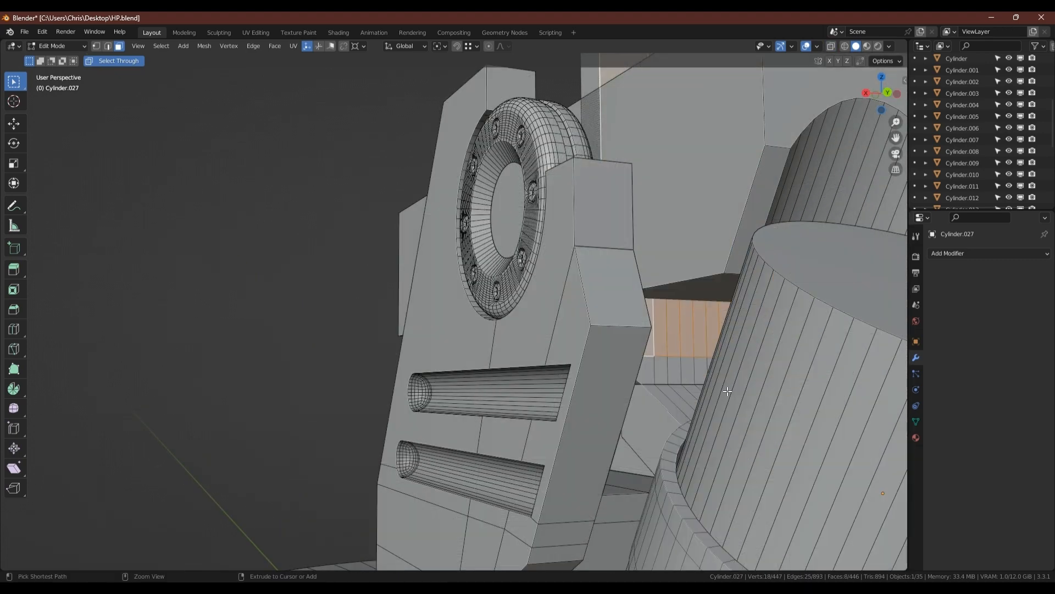
middle_click_drag(798, 392, 669, 290)
key("g")
key("y")
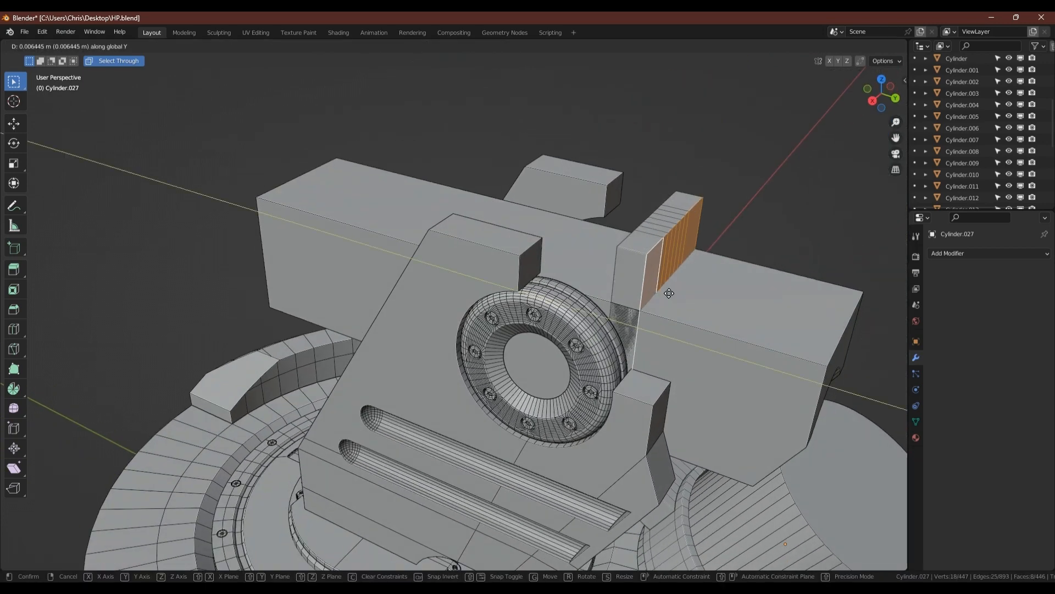
left_click(681, 297)
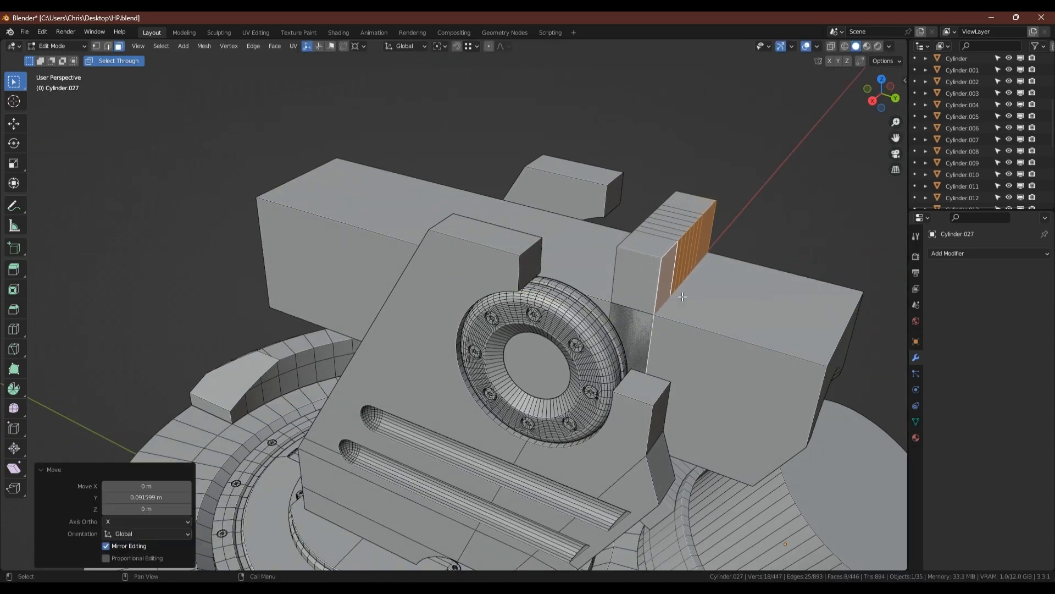
Step: Isolate the clamp ring and select the row of faces on the opposite broad side of its upper arm
middle_click_drag(681, 297, 674, 331)
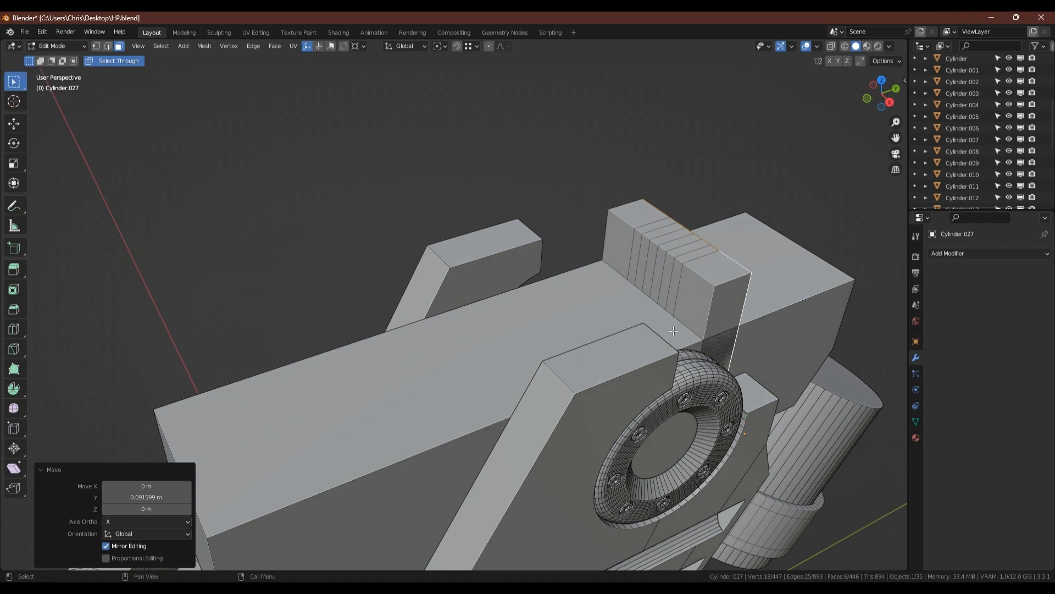
key("Tab")
key("shift+h")
key("Tab")
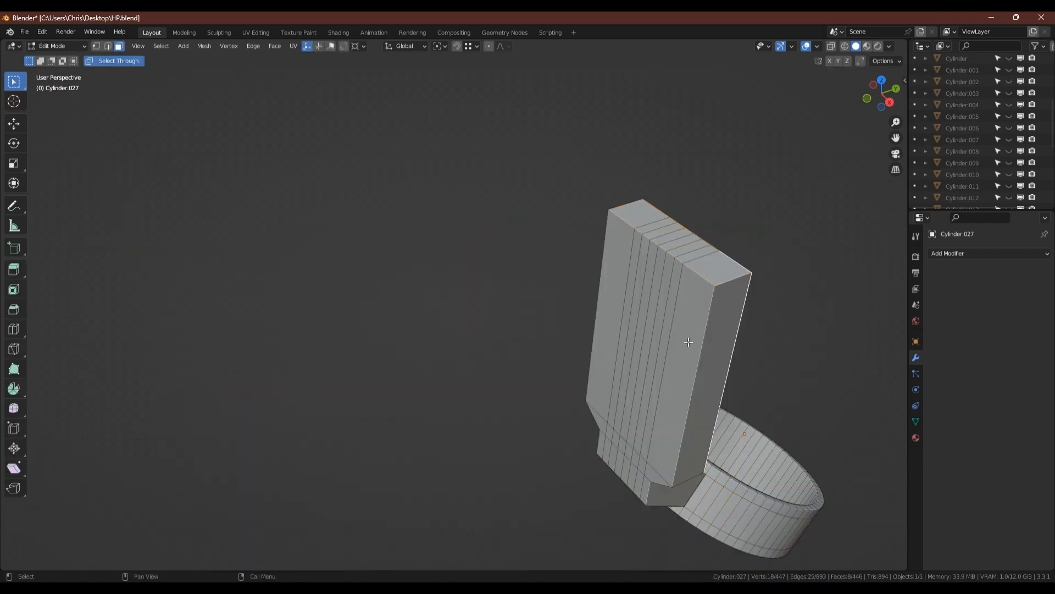
left_click(679, 364)
left_click(619, 319, "ctrl")
middle_click_drag(619, 319, 601, 262)
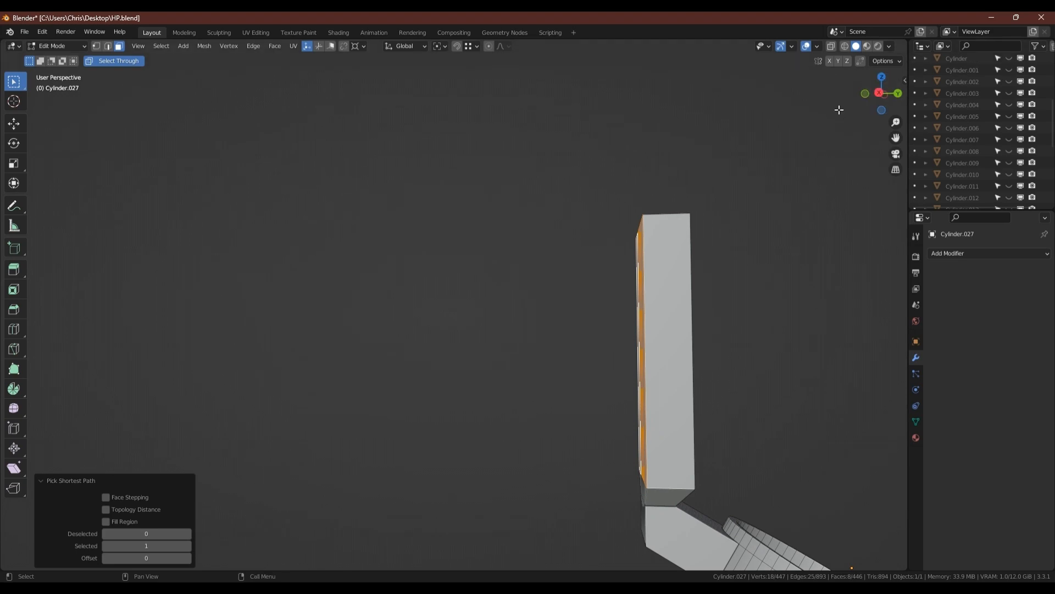
Step: Undo the opposite-side face selection and the Y move, and bring back the other objects
key("ctrl+z")
key("ctrl+z")
key("Tab")
key("alt+h")
key("Tab")
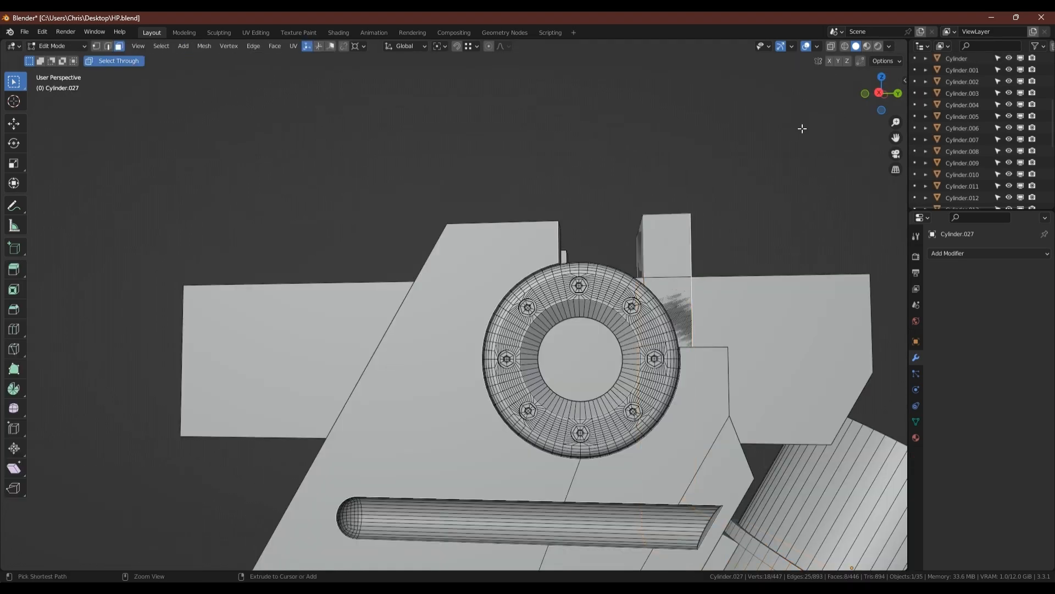
Step: Select all faces coplanar with the two opposite broad sides of the clamp ring's arm
middle_click_drag(648, 242, 700, 280)
left_click(674, 279)
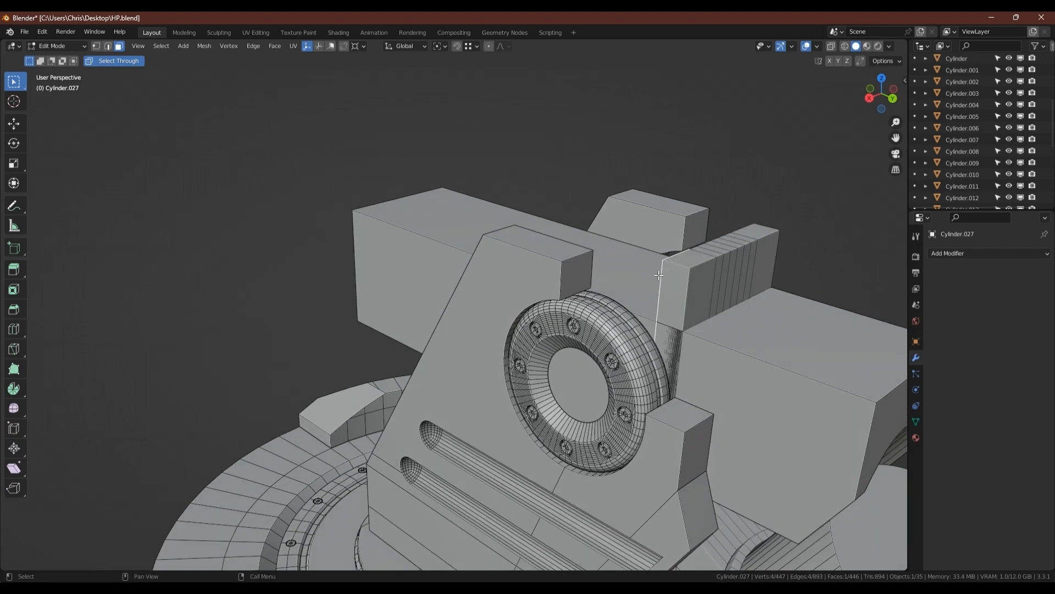
left_click(702, 281, "shift")
key("shift+g")
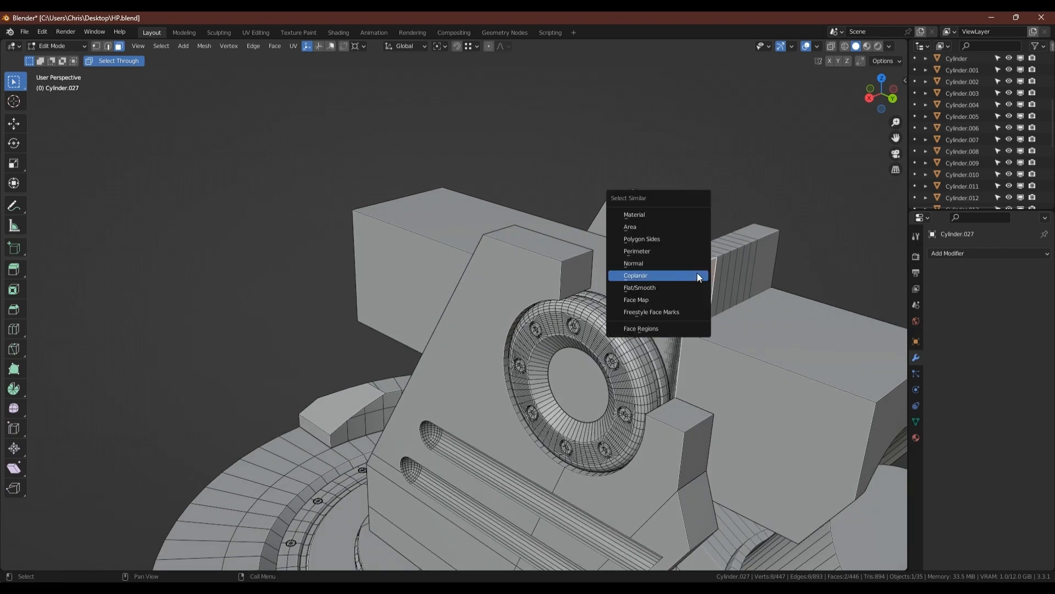
left_click(697, 272)
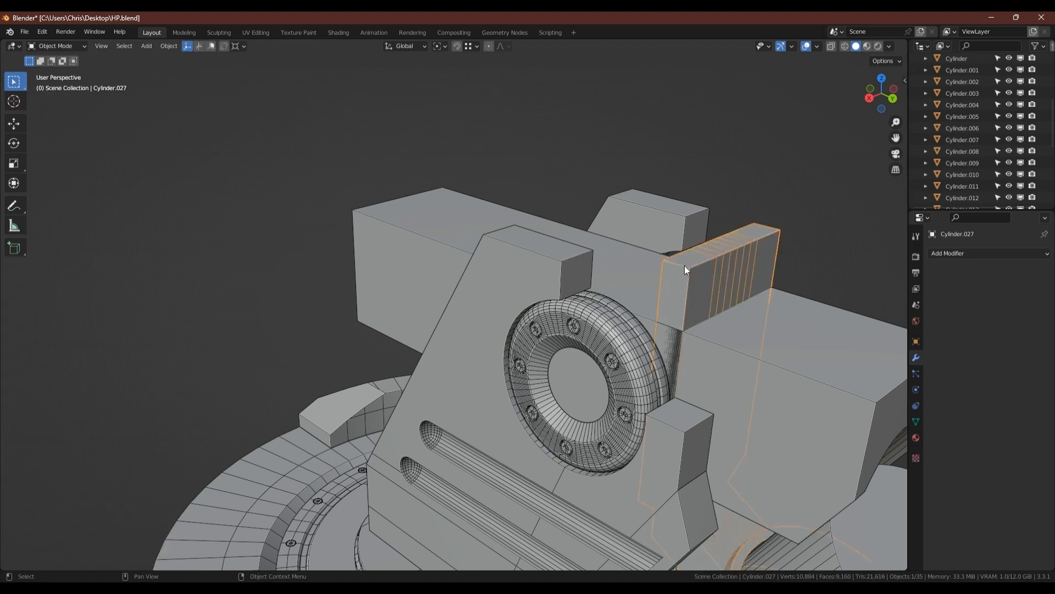
Step: Isolate the clamp ring, select the face rows on both broad sides of the arm's upper block, and scale them apart along Y
key("KP_Divide")
middle_click_drag(684, 266, 758, 286)
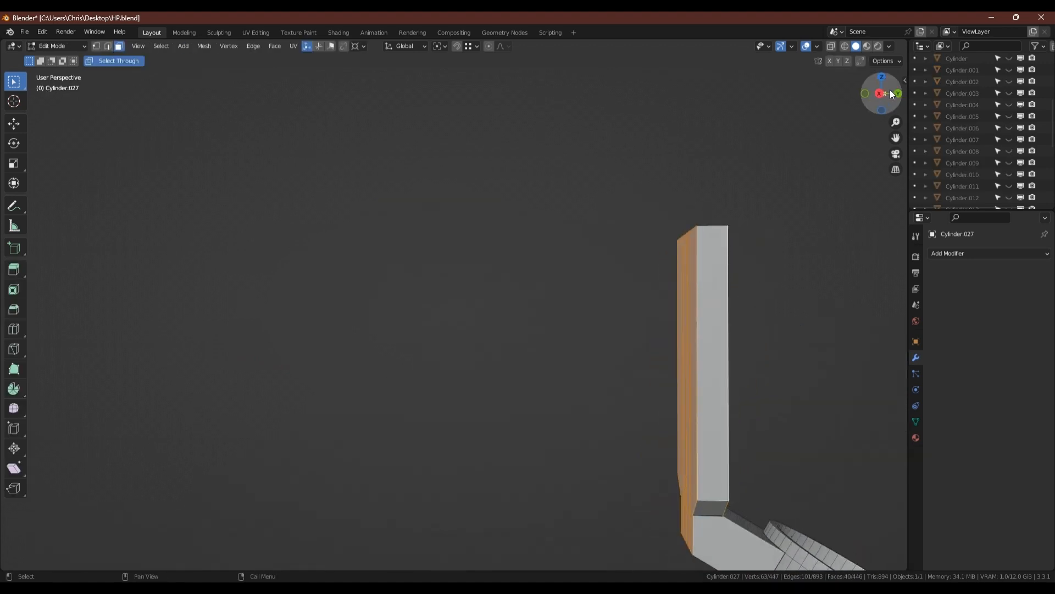
mouse_move(657, 315)
middle_mouse_down()
mouse_move(676, 306)
mouse_move(654, 310)
middle_mouse_up()
left_click(680, 305)
left_click(722, 293, "ctrl")
left_click(681, 288, "ctrl")
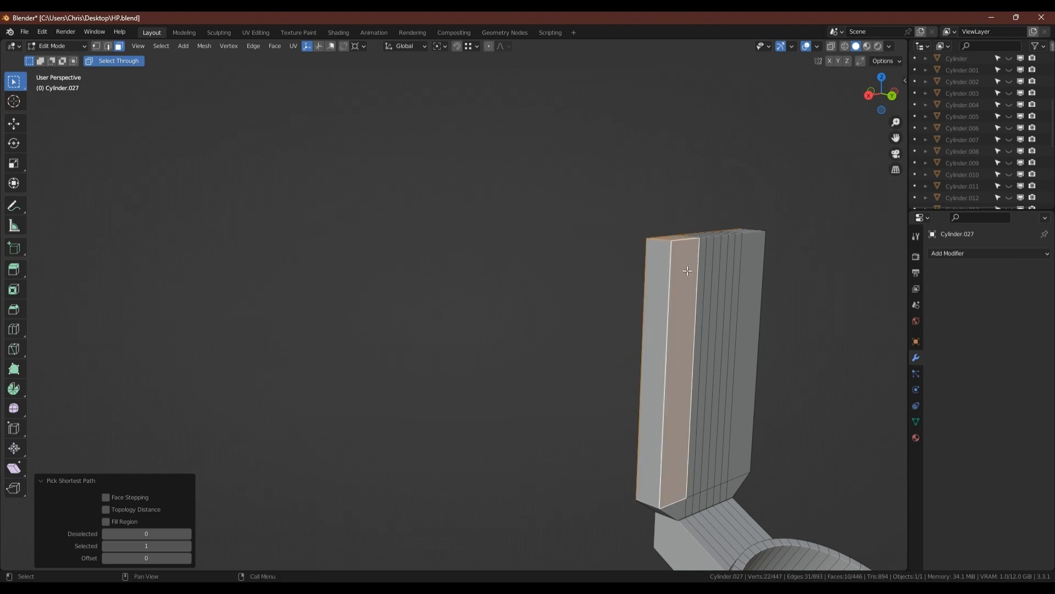
left_click(687, 270)
left_click(753, 269, "ctrl")
middle_click_drag(582, 307, 740, 296)
left_click(657, 296, "ctrl")
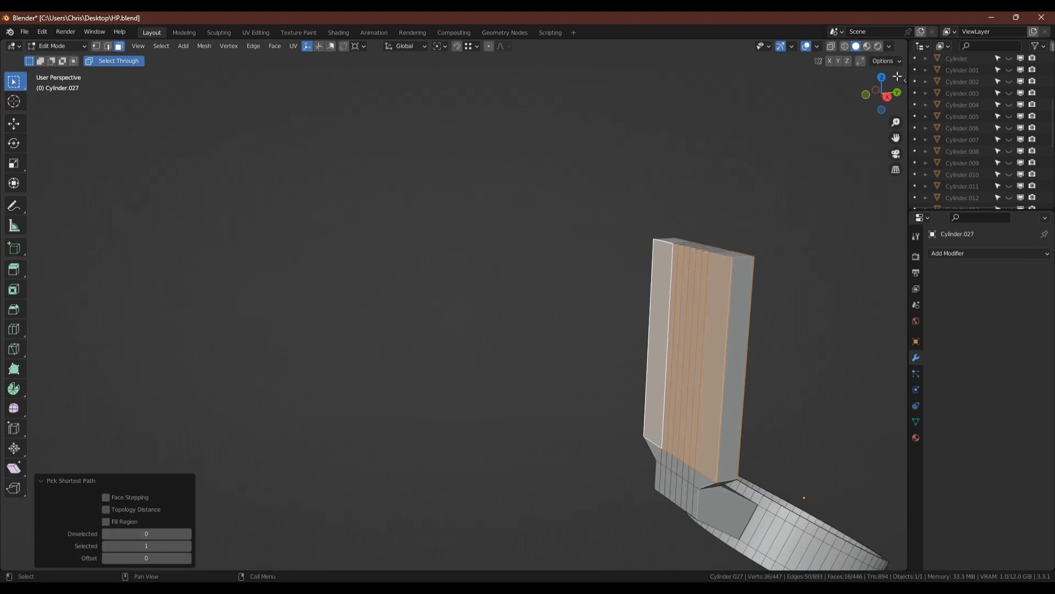
left_click(887, 97)
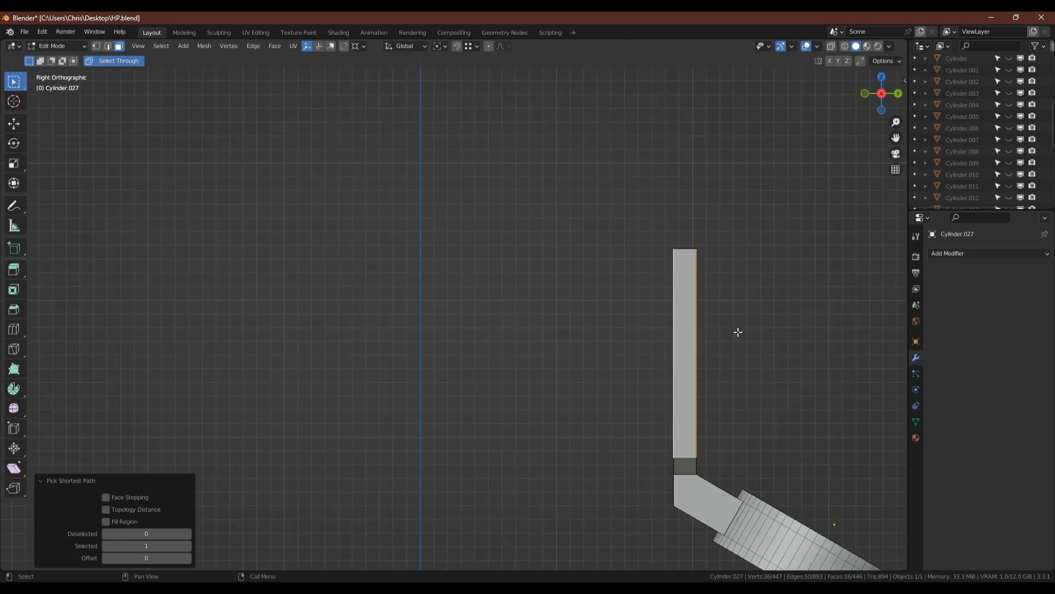
key("s")
key("y")
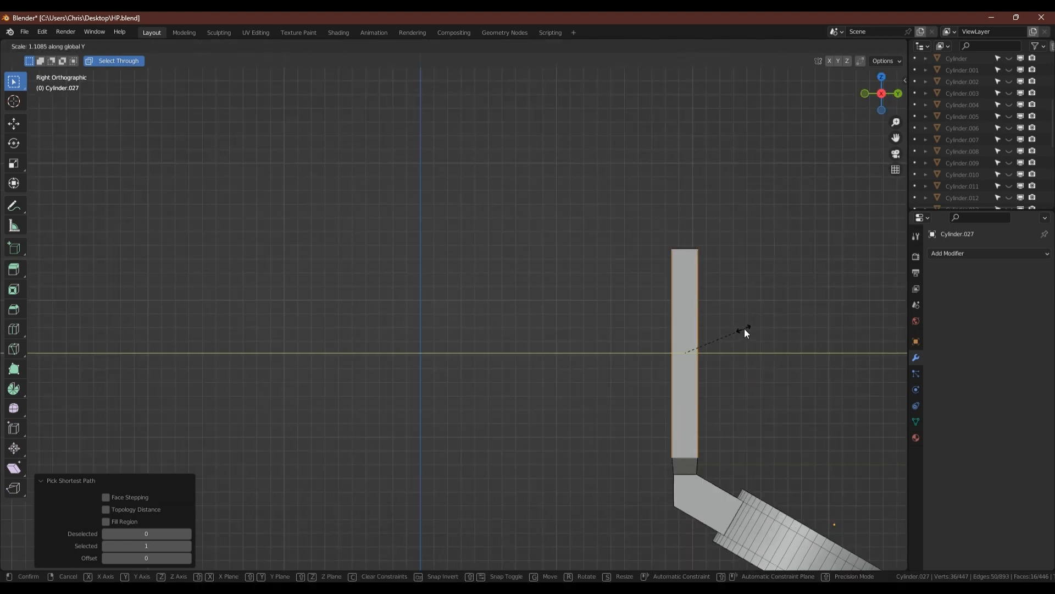
left_click(793, 295)
right_click(777, 308)
Step: Return to Object Mode, bring back the other objects, and examine how the thickened arm sits in the body
middle_click_drag(523, 231, 612, 311)
key("Tab")
key("shift+h")
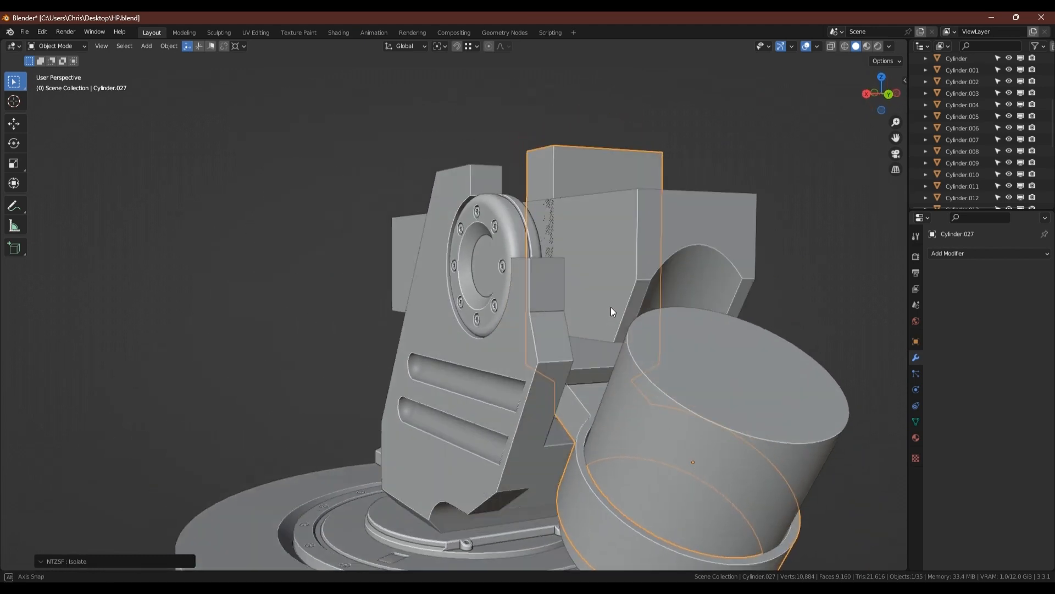
scroll(631, 295, "up", 5)
middle_click_drag(555, 413, 583, 253)
scroll(552, 416, "down", 3)
scroll(577, 279, "up", 2)
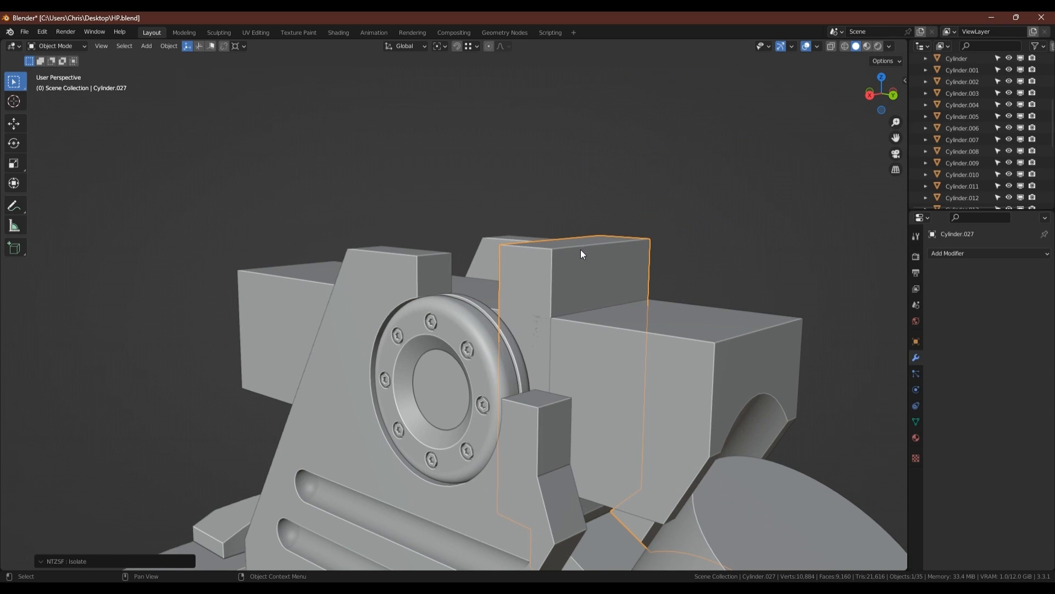
middle_click_drag(549, 276, 592, 244)
Step: Select the coplanar top faces of the arm and lower them about 0.357 m along Z to meet the body's top
key("Tab")
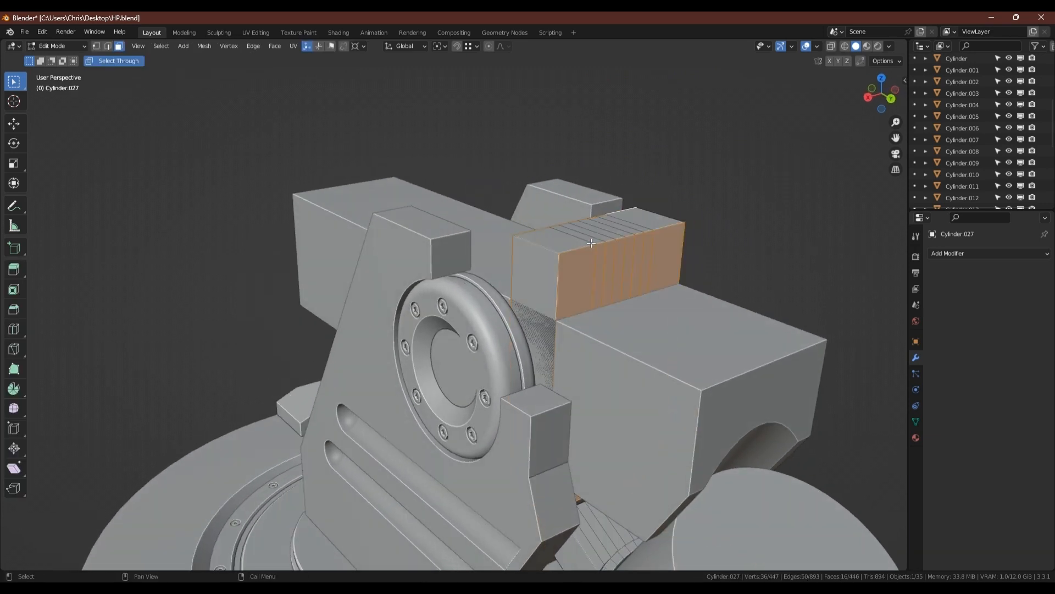
left_click(571, 244)
key("shift+g")
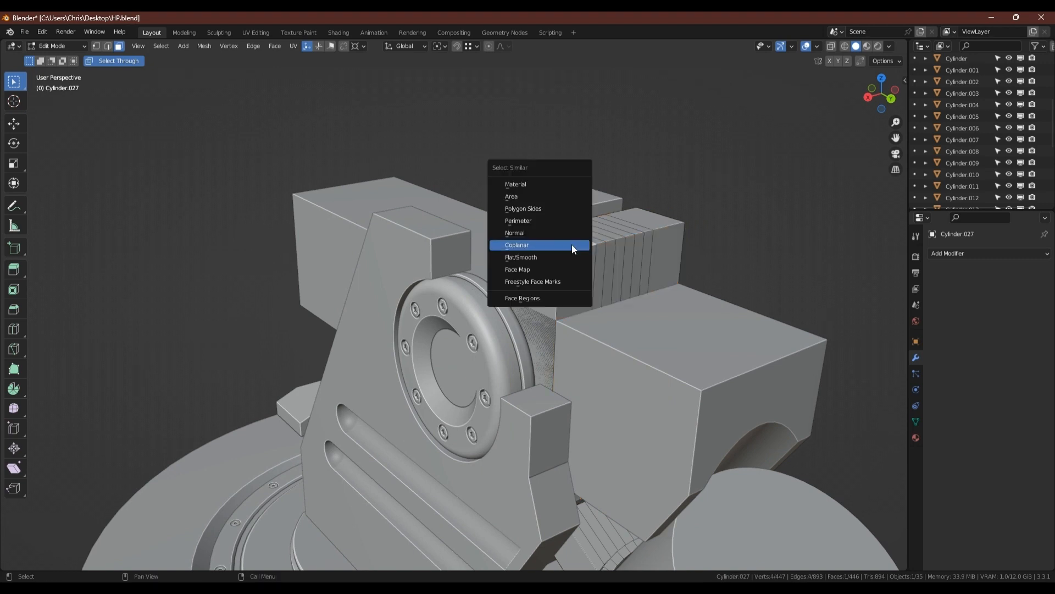
left_click(572, 244)
key("g")
key("z")
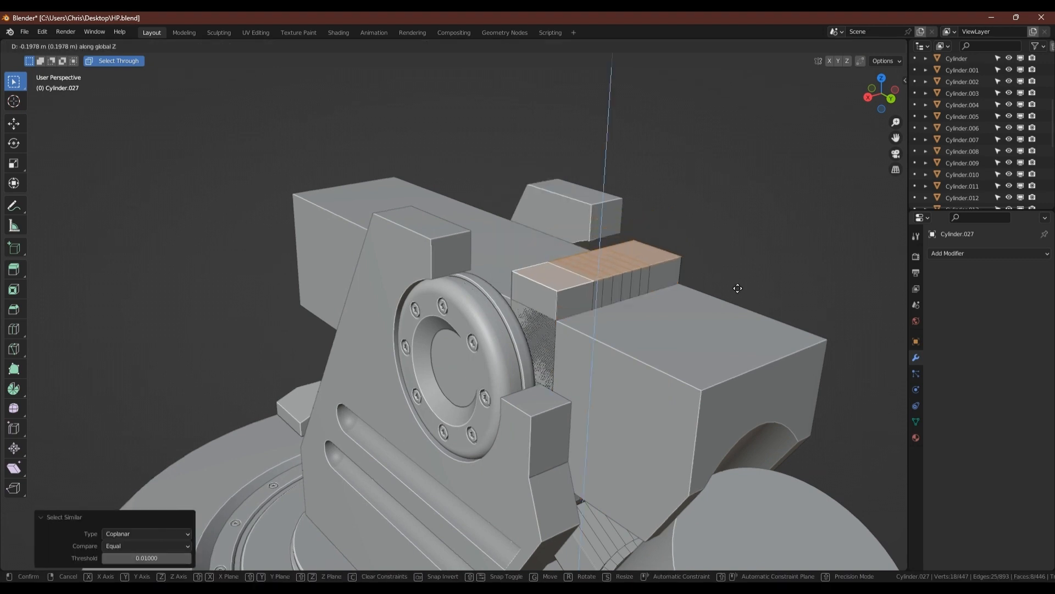
left_click(834, 339)
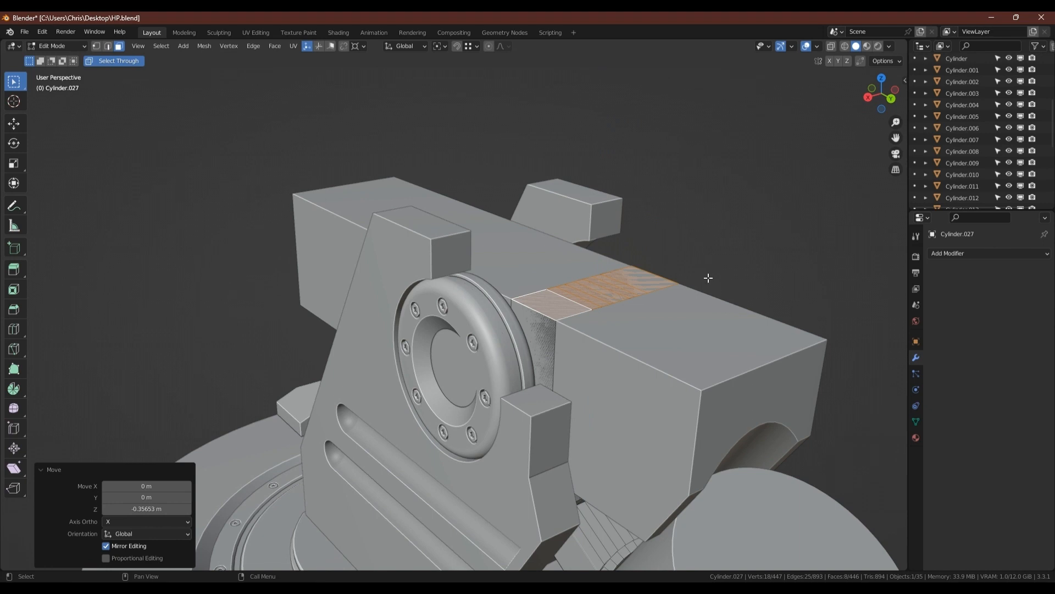
middle_click_drag(631, 301, 585, 205, "shift")
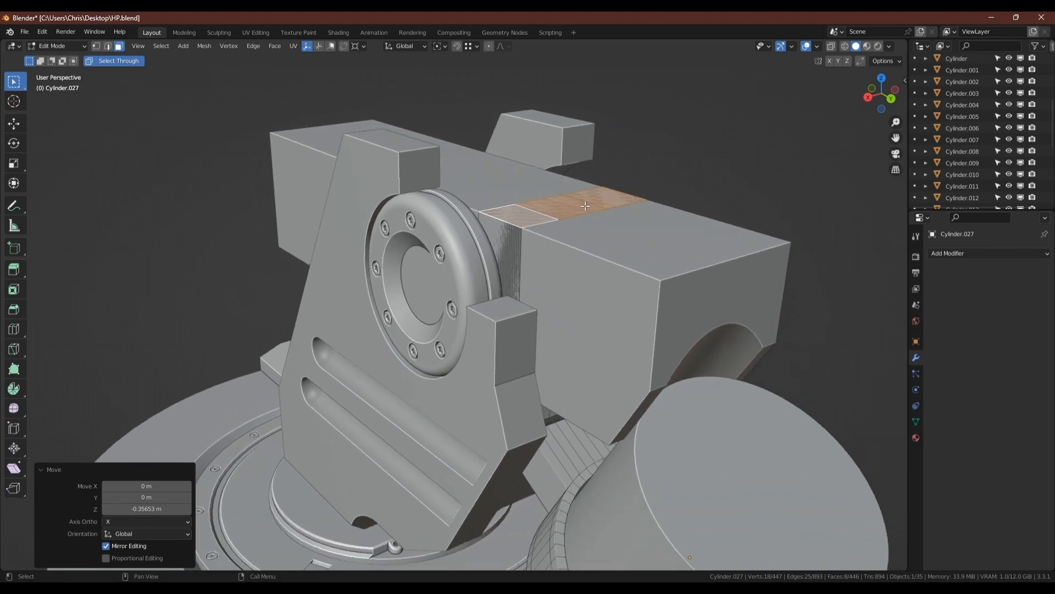
Step: Isolate the clamp ring, add a centred horizontal loop cut around its upper arm, and set the object's origin to that loop
key("Tab")
middle_click_drag(575, 335, 578, 317)
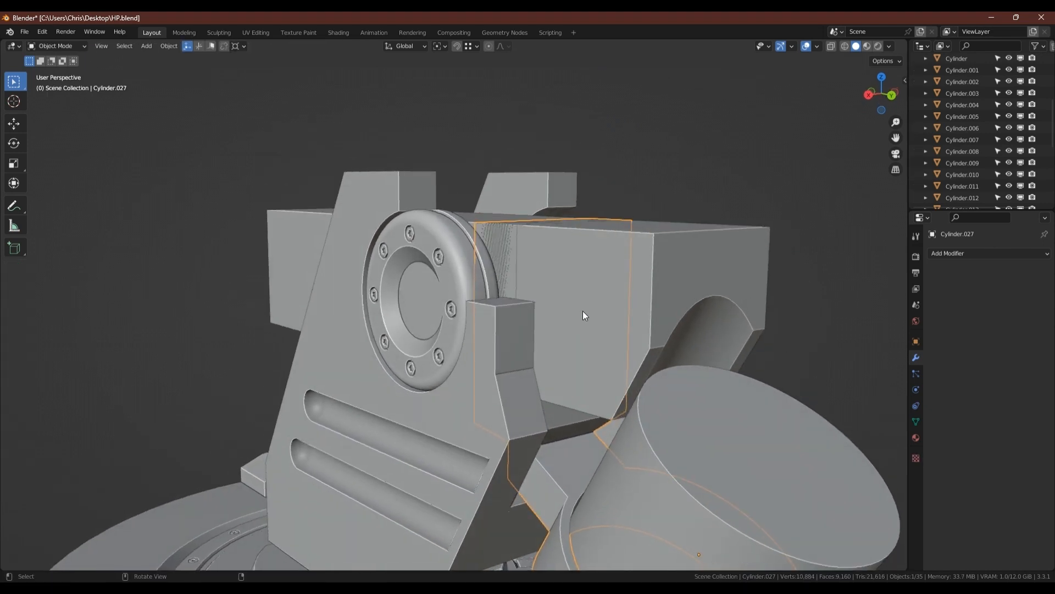
key("KP_Divide")
key("Tab")
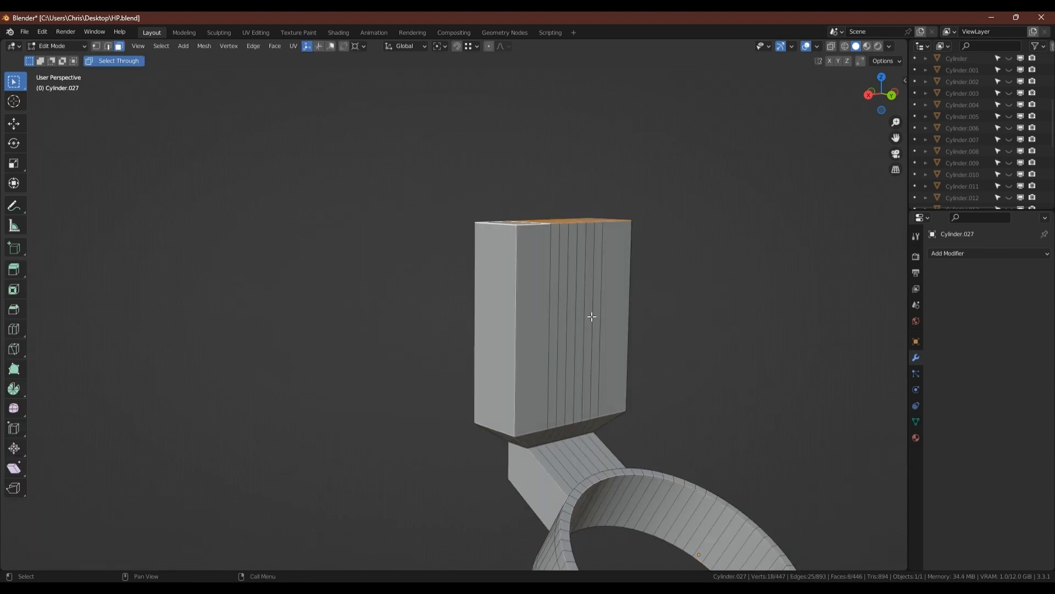
key("ctrl+r")
left_click(578, 319)
right_click(578, 318)
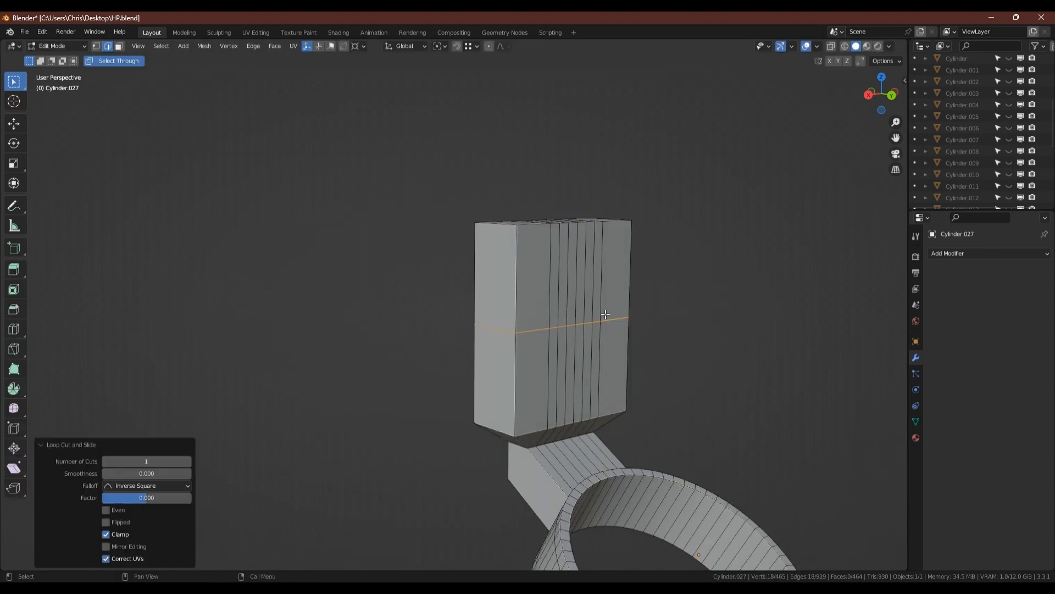
middle_click_drag(592, 322, 604, 329)
key("Tab")
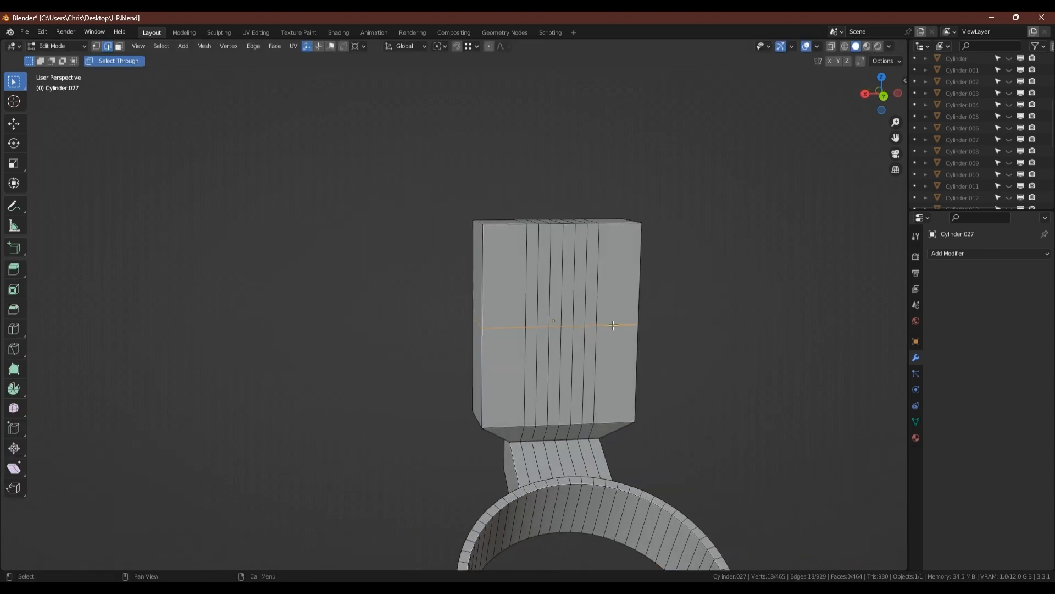
key("shift+g")
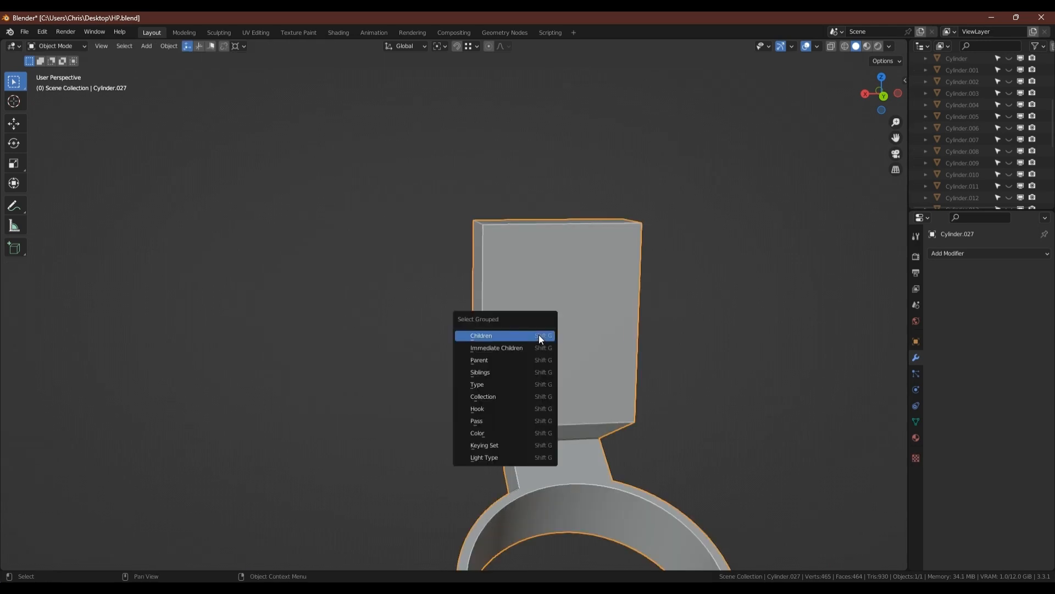
left_click(539, 334)
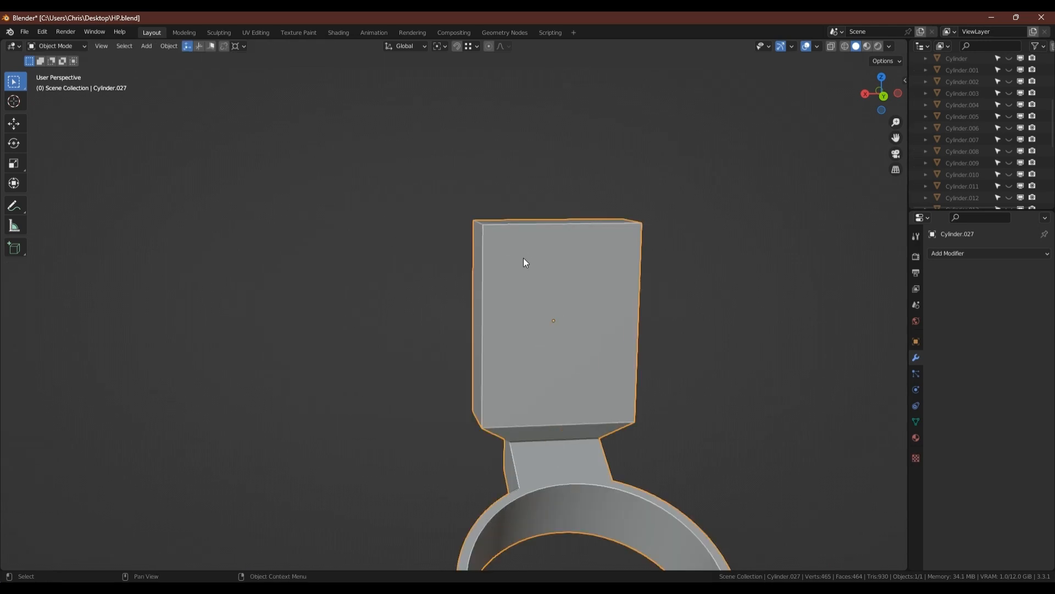
Step: Add a cube and snap it to the origin of the clamp ring as the active object
key("shift+a")
mouse_move(440, 254)
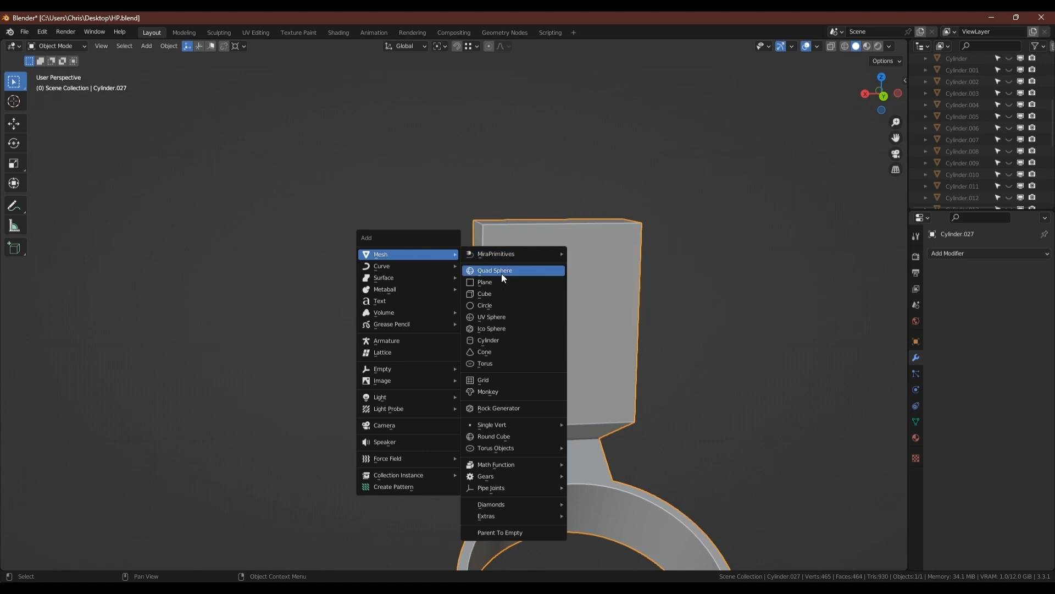
left_click(485, 294)
left_click(527, 282, "shift")
right_click(526, 279)
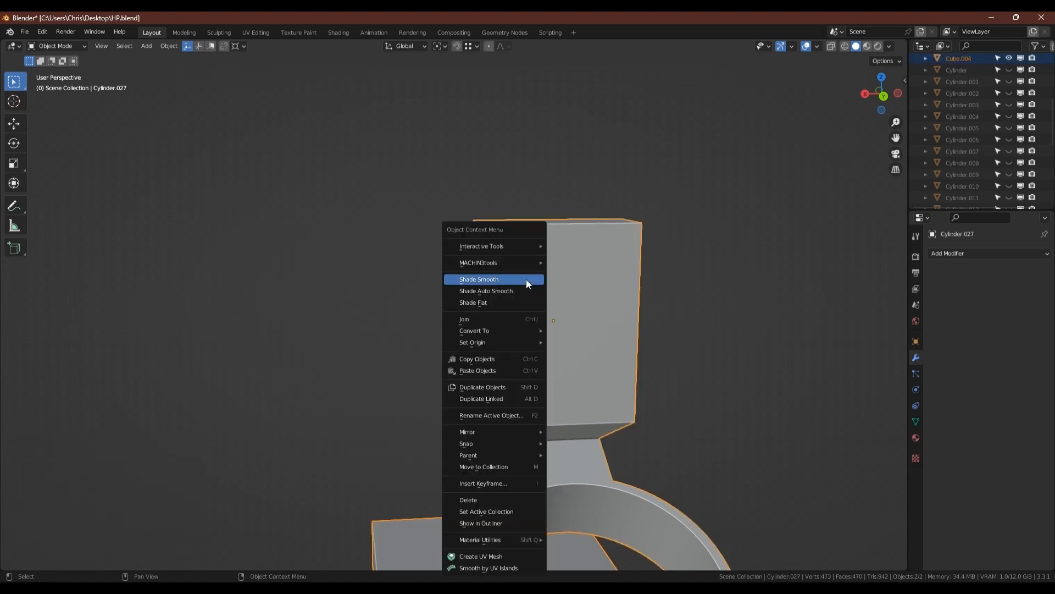
mouse_move(480, 445)
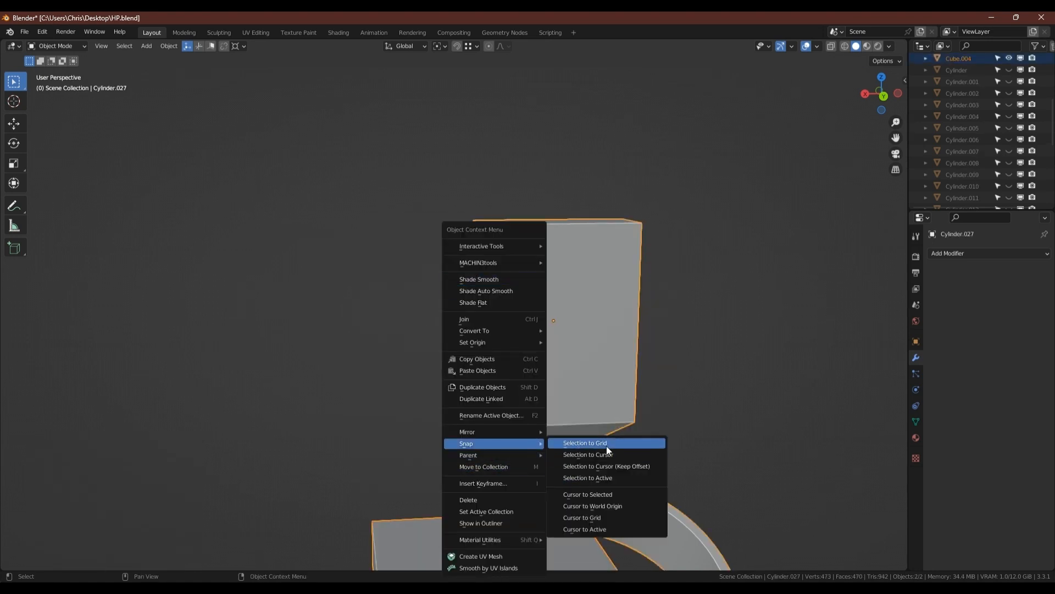
left_click(601, 479)
Step: Scale the new cube's mesh uniformly to 0.404 in Edit Mode
left_click(645, 249)
key("Tab")
key("s")
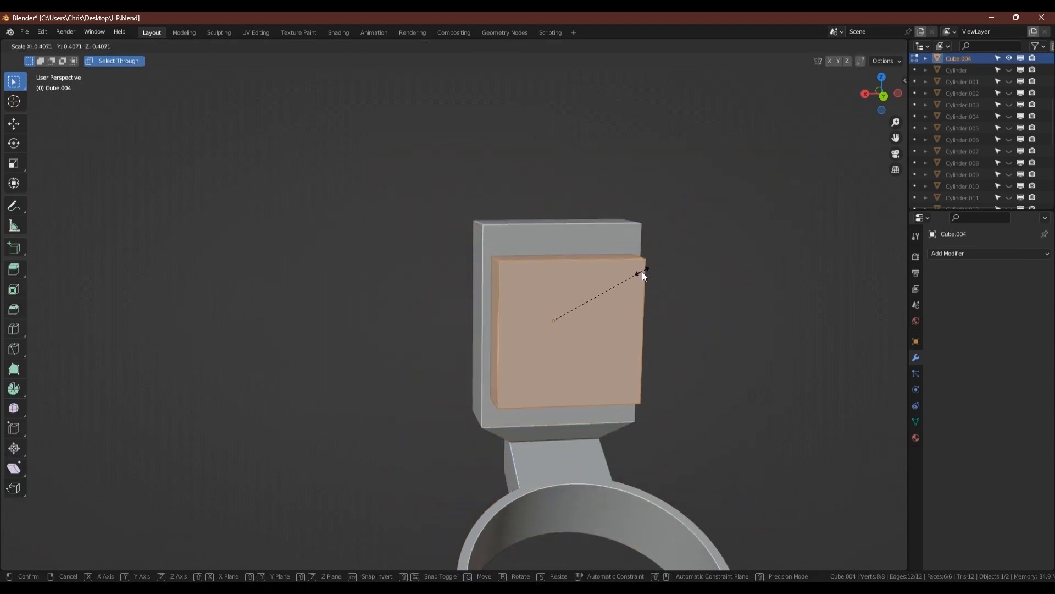
left_click(642, 272)
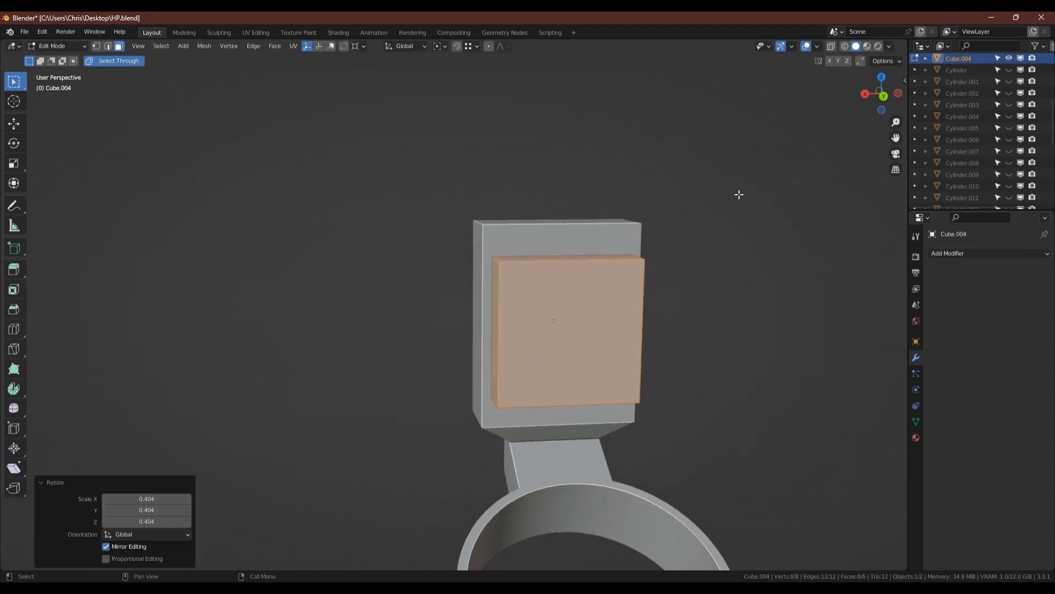
Step: Scale the cube uniformly to 0.951, stretch it 1.312 along Z within the arm's outline, and return to Object Mode
left_click(885, 96)
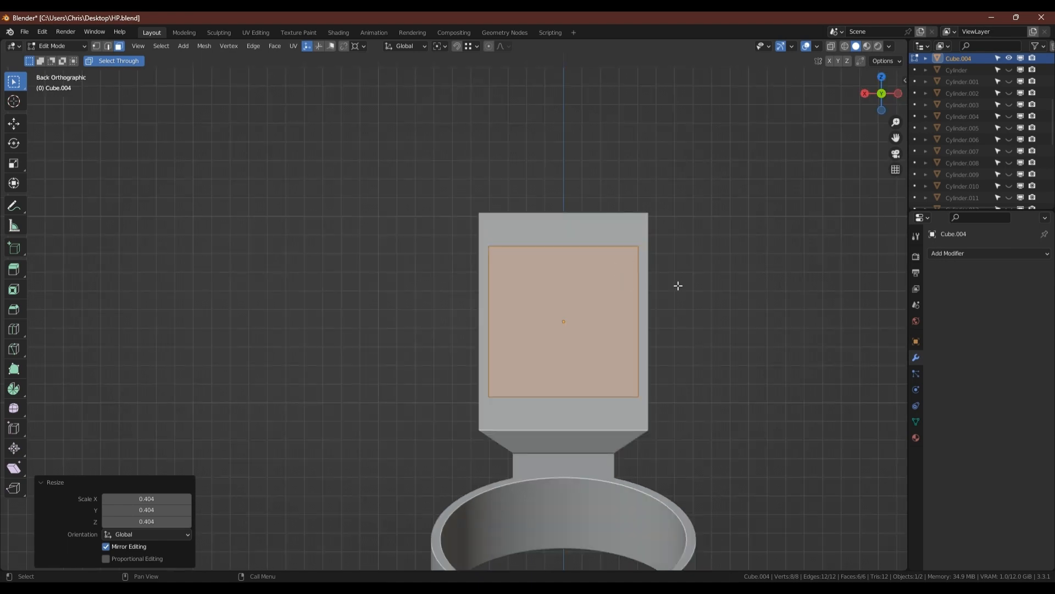
key("alt+z")
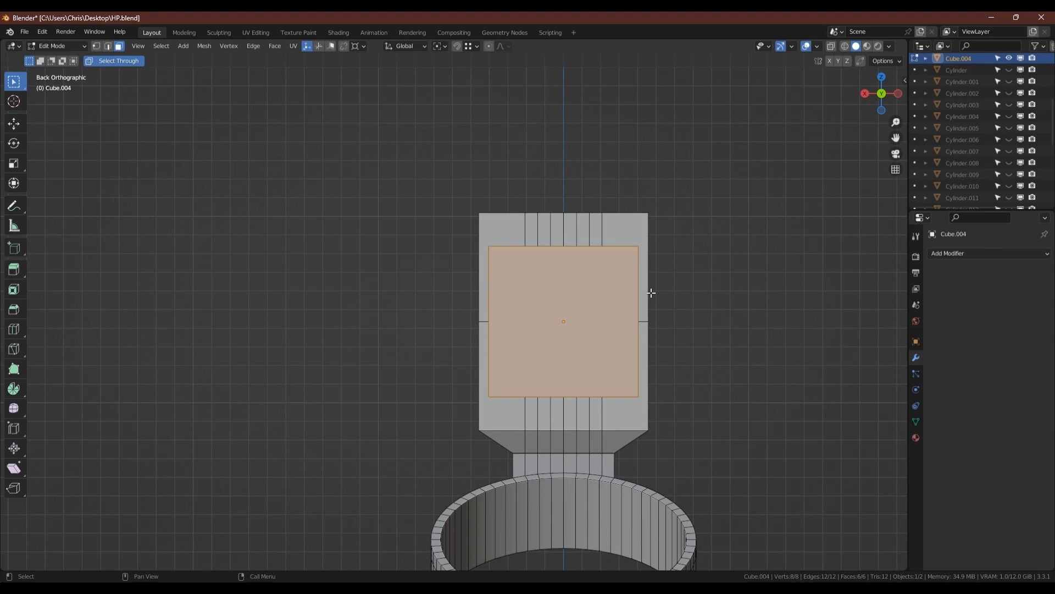
key("s")
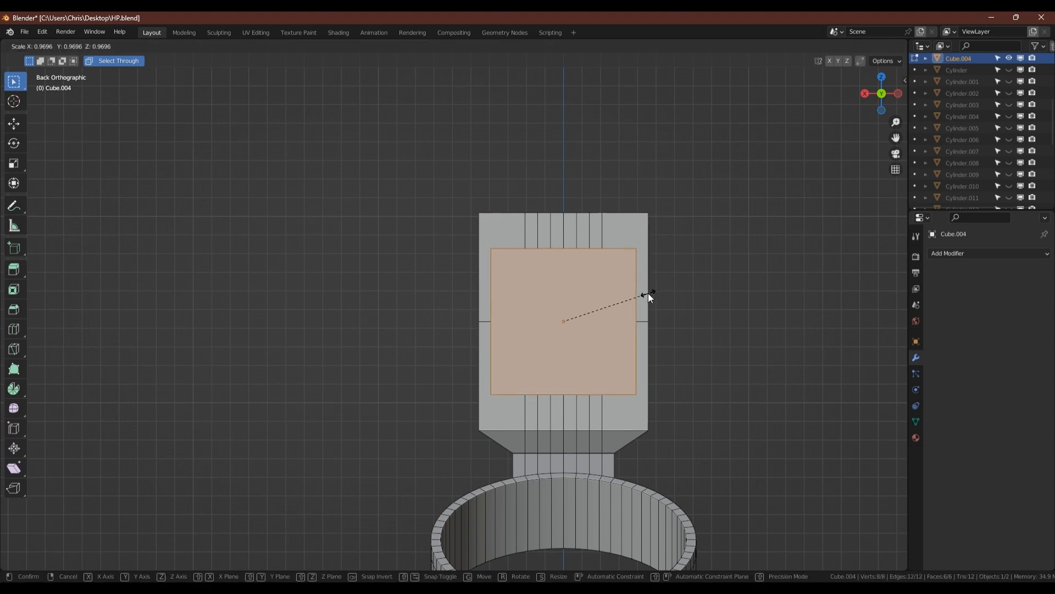
left_click(646, 293)
key("s")
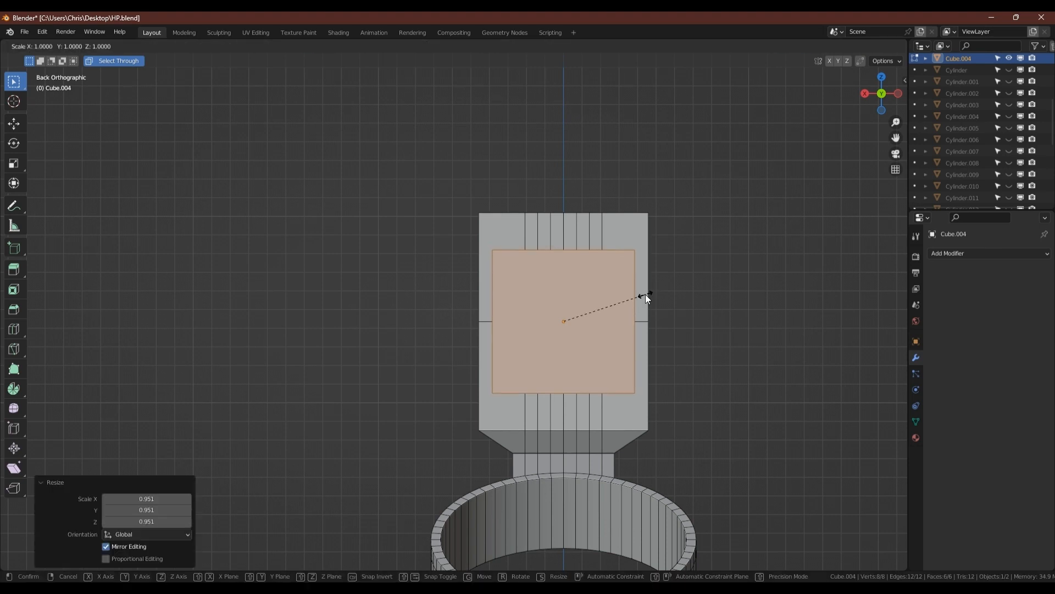
key("z")
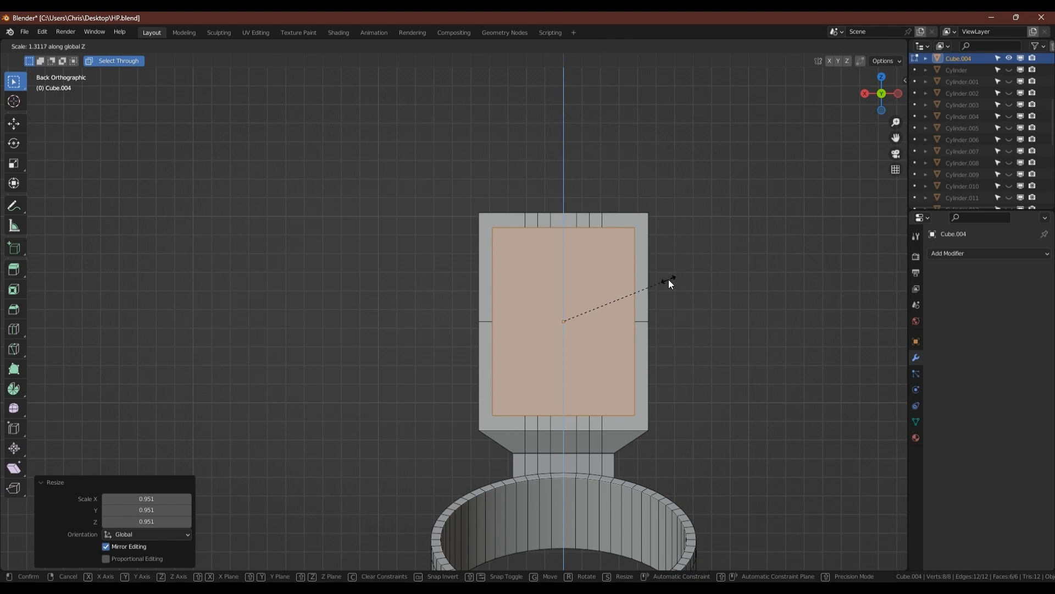
left_click(668, 279)
middle_click_drag(664, 281, 529, 325)
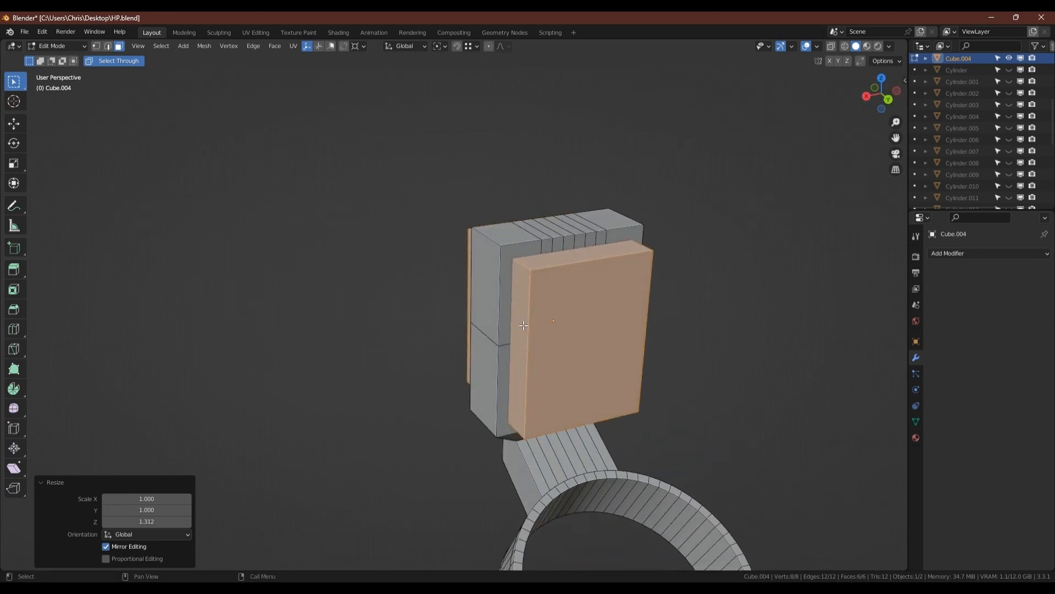
key("Tab")
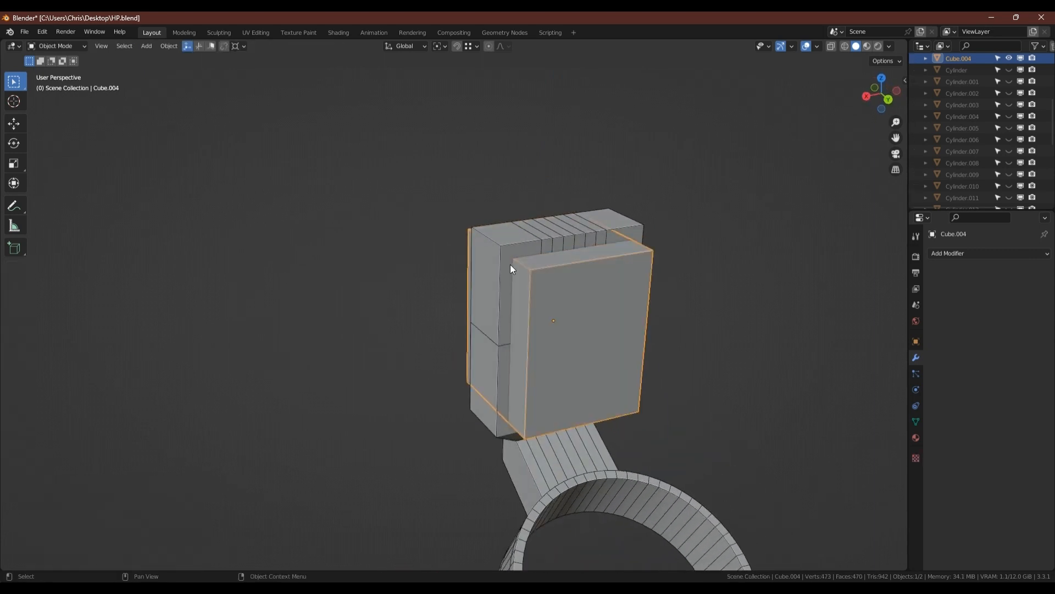
Step: Show the whole model, cut the cube from the clamp ring with a Brush Boolean Difference, and isolate both objects
key("slash")
middle_click_drag(504, 252, 600, 314)
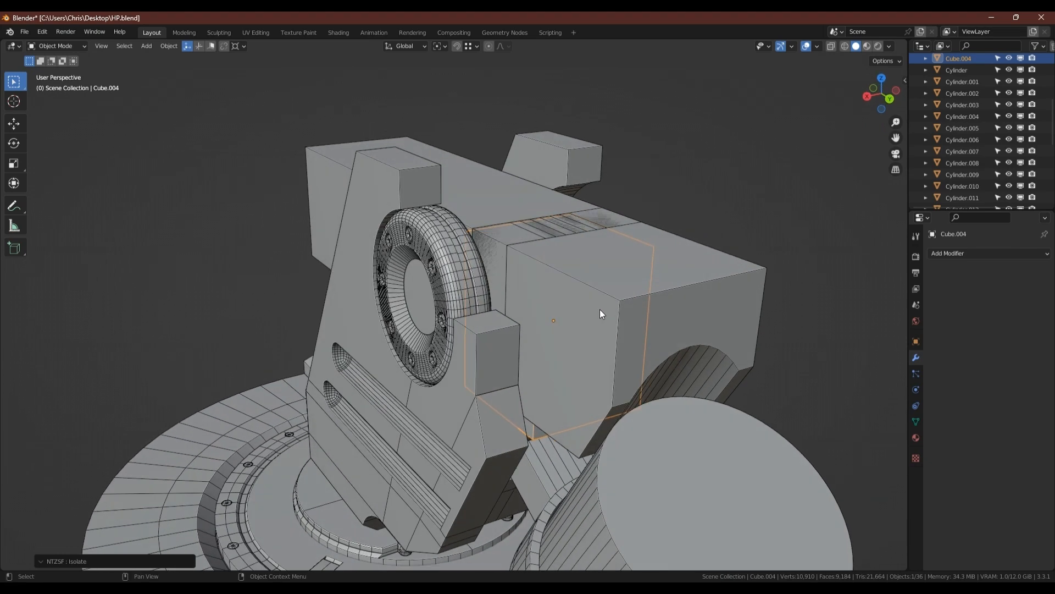
left_click(549, 463, "shift")
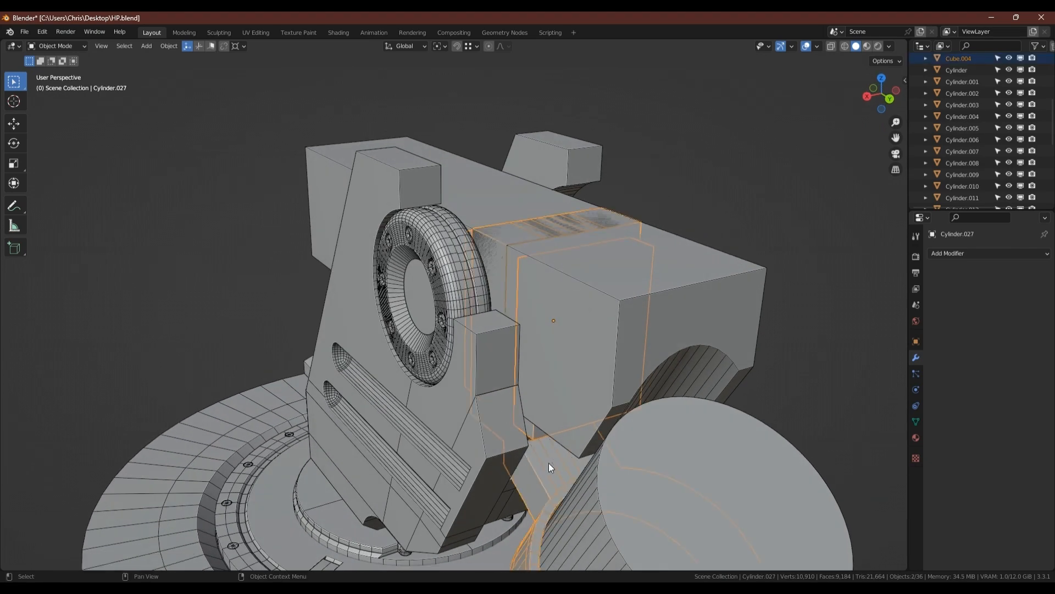
key("ctrl+shift+b")
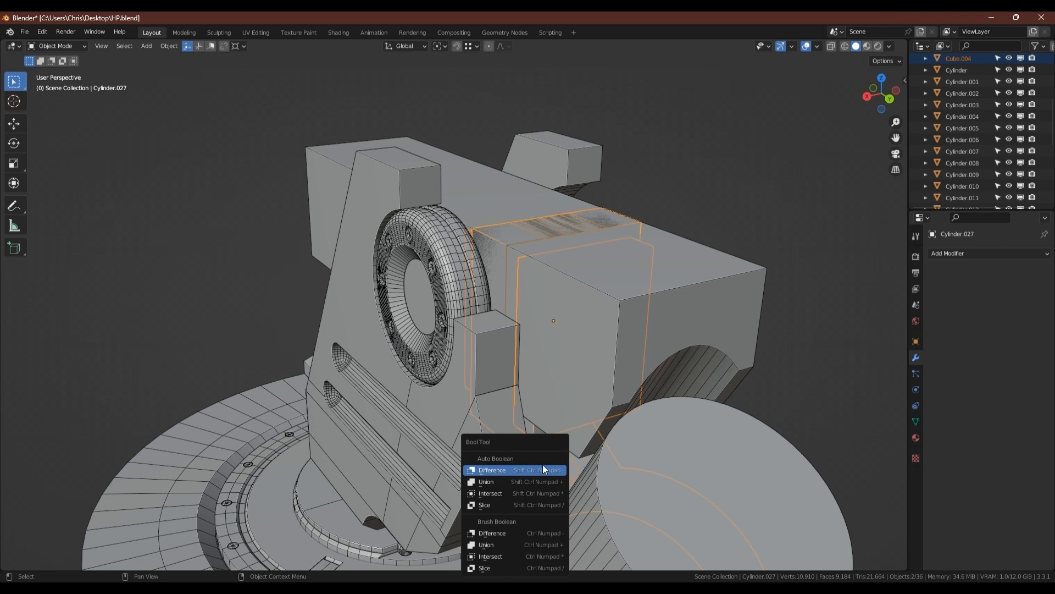
left_click(505, 531)
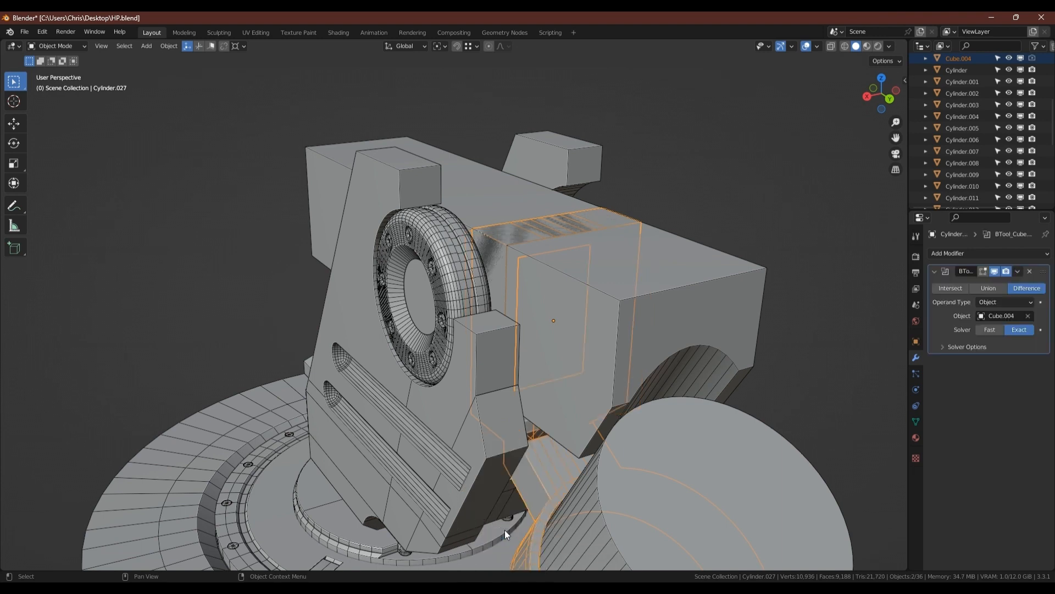
key("slash")
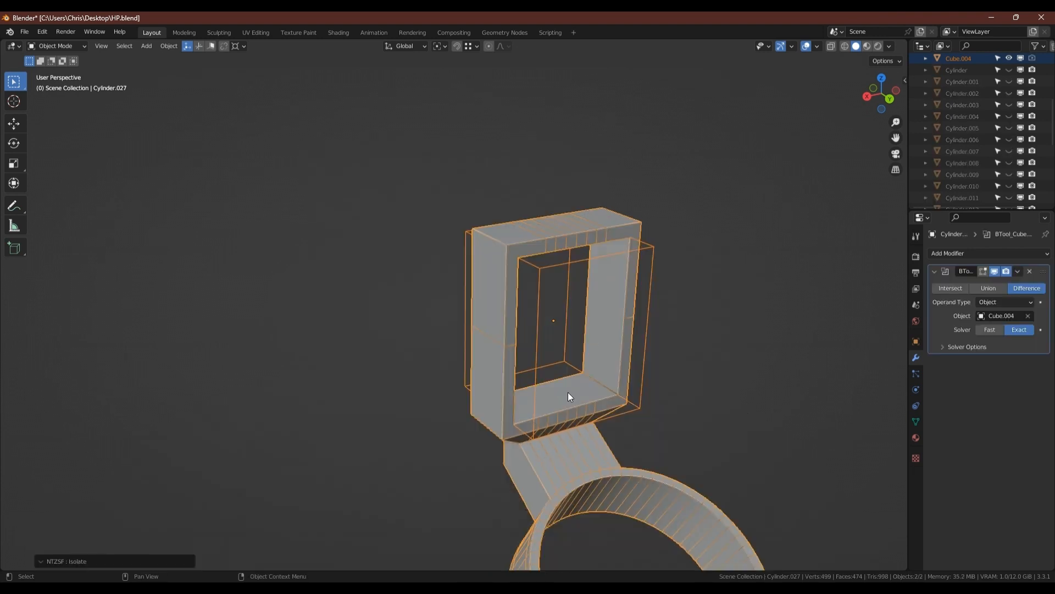
middle_click_drag(568, 392, 552, 376)
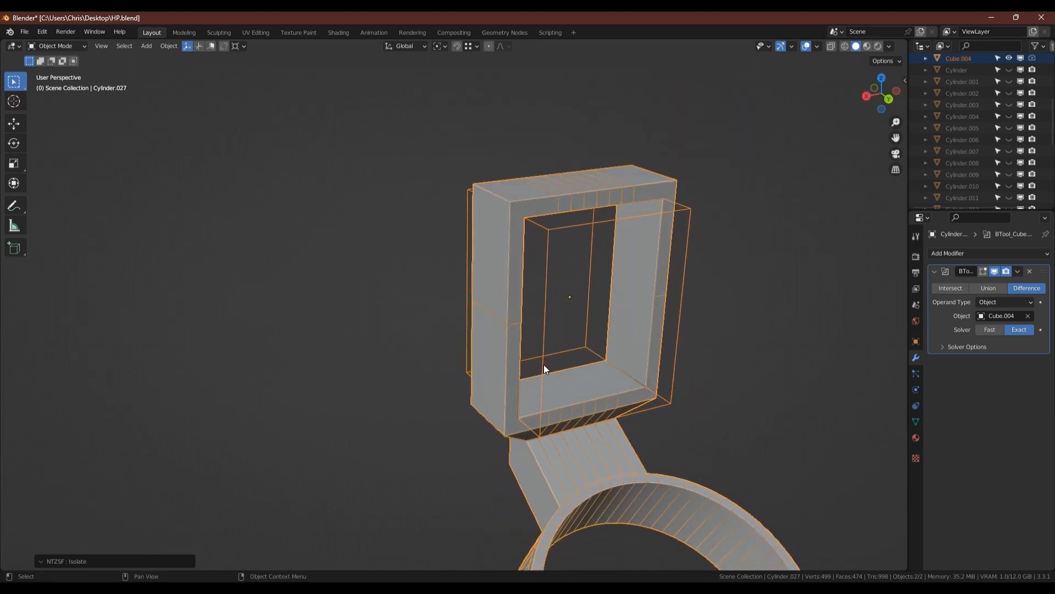
Step: Bevel the cutter cube's four depth-wise edges with a width of about 0.076 m and 6 segments
left_click(543, 364)
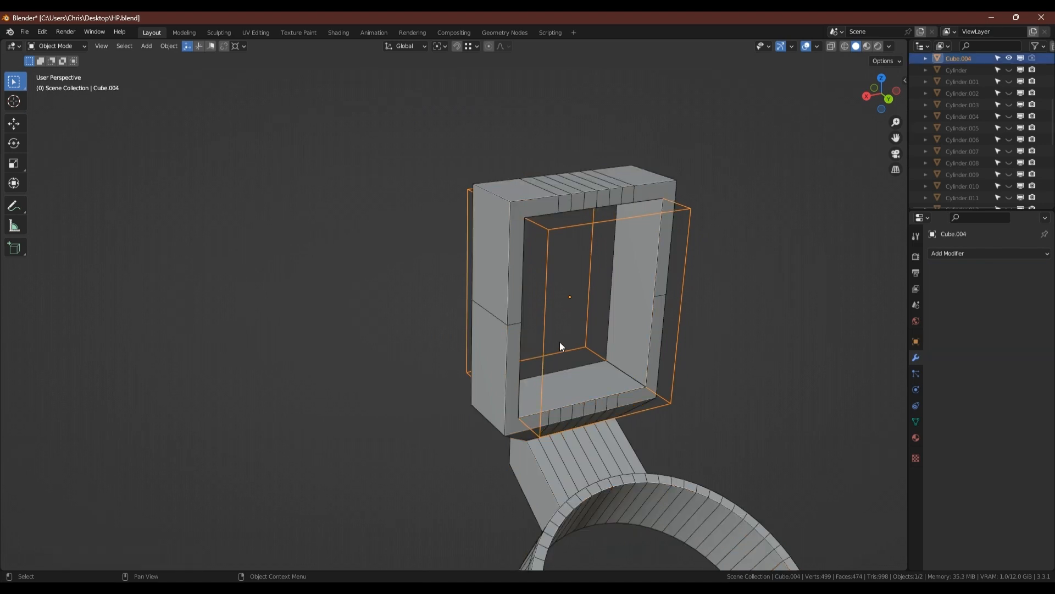
key("Tab")
double_click(539, 226)
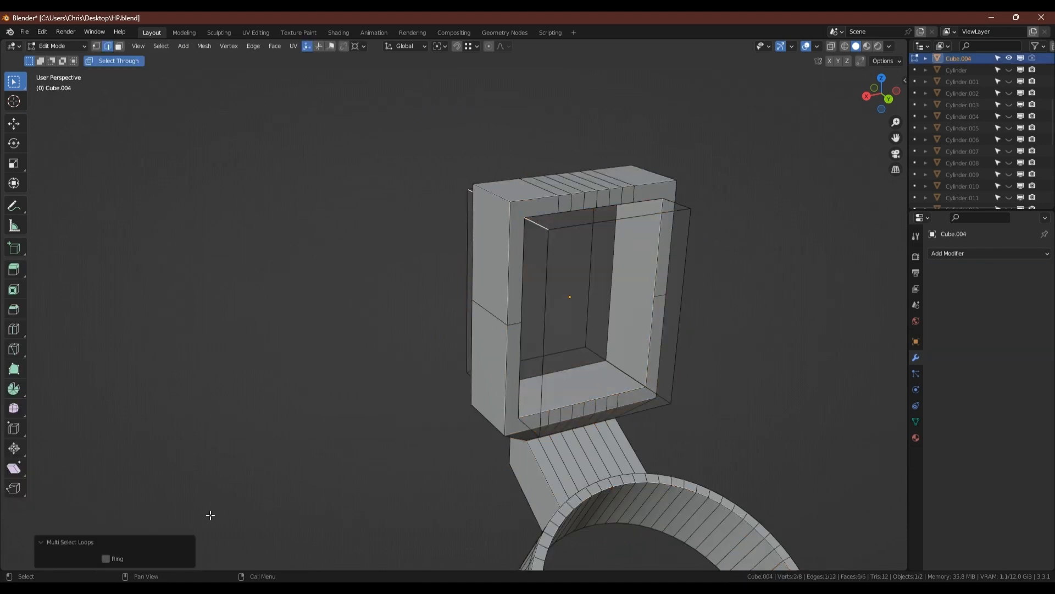
left_click(106, 559)
scroll(614, 326, "up", 1)
key("ctrl+b")
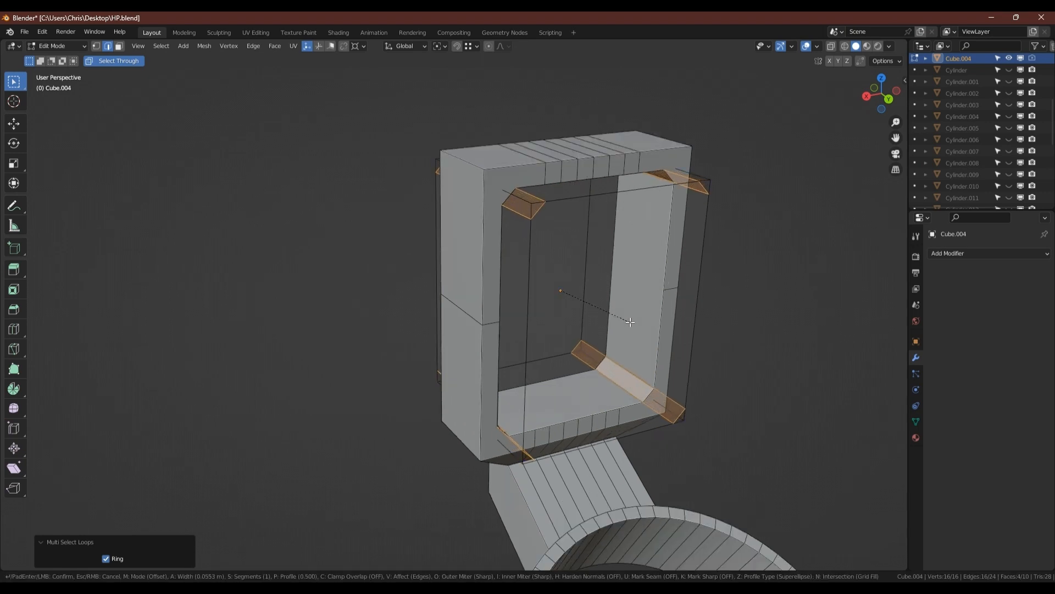
scroll(631, 323, "up", 2)
scroll(630, 322, "up", 3)
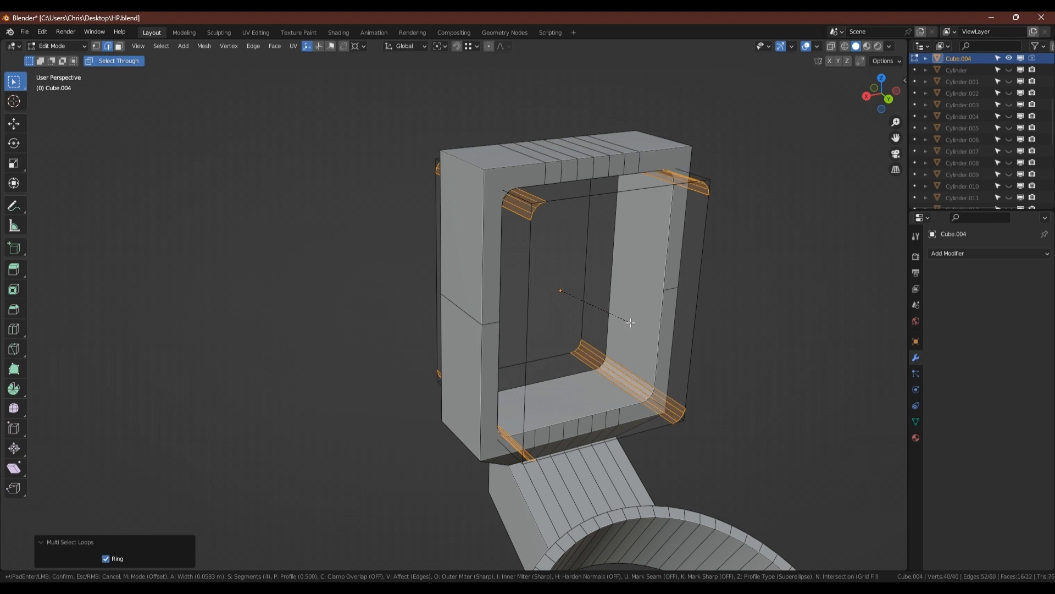
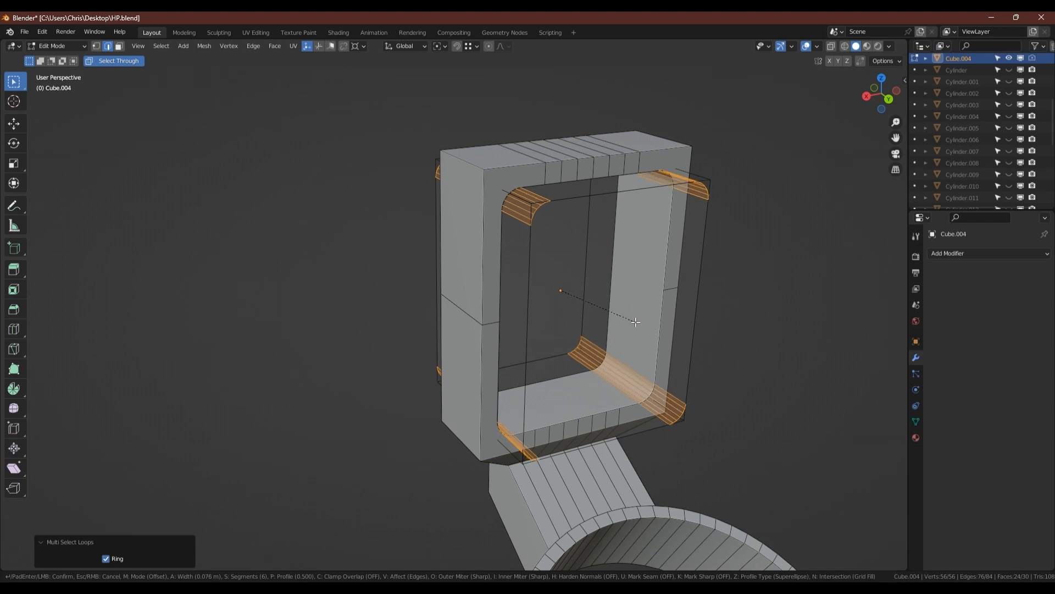
left_click(636, 323)
key("Tab")
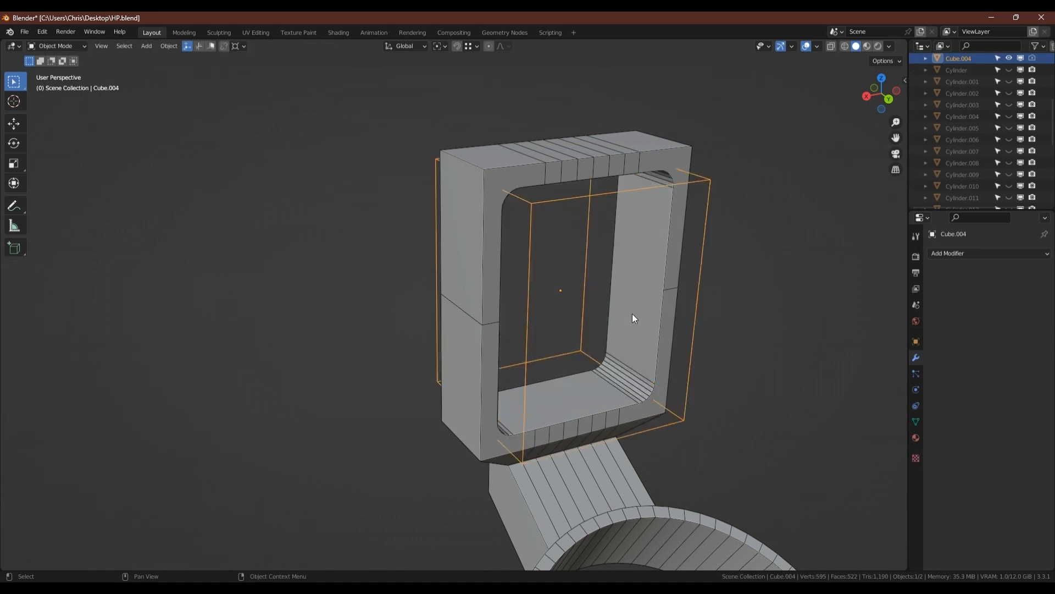
Step: Smooth the cutter's shading, turn off the wireframe display, and bring the rest of the model back into view
right_click(632, 313)
left_click(614, 174)
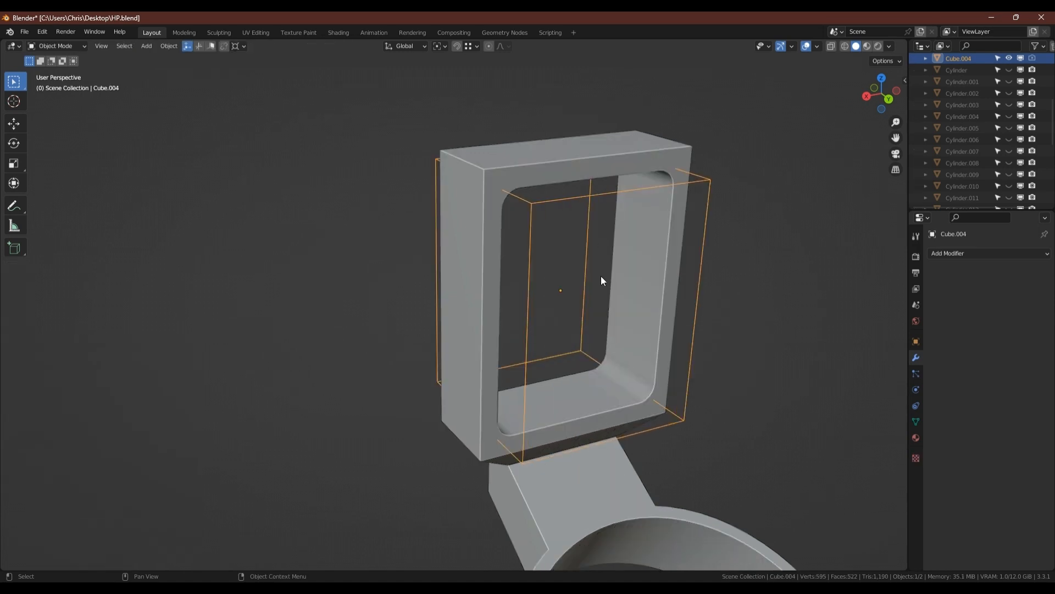
scroll(601, 275, "down", 2)
middle_click_drag(571, 275, 506, 278)
key("KP_Divide")
left_click(764, 244)
scroll(464, 308, "down", 8)
scroll(493, 250, "up", 2)
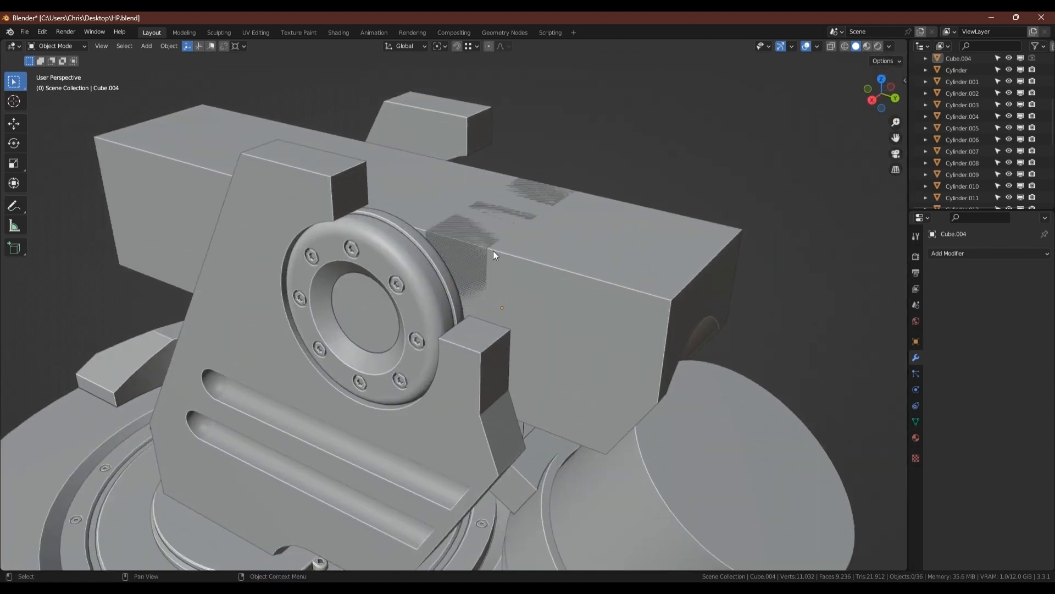
Step: Select the clamp ring and apply all of its boolean cuts to the mesh
left_click(486, 250)
left_click(486, 247)
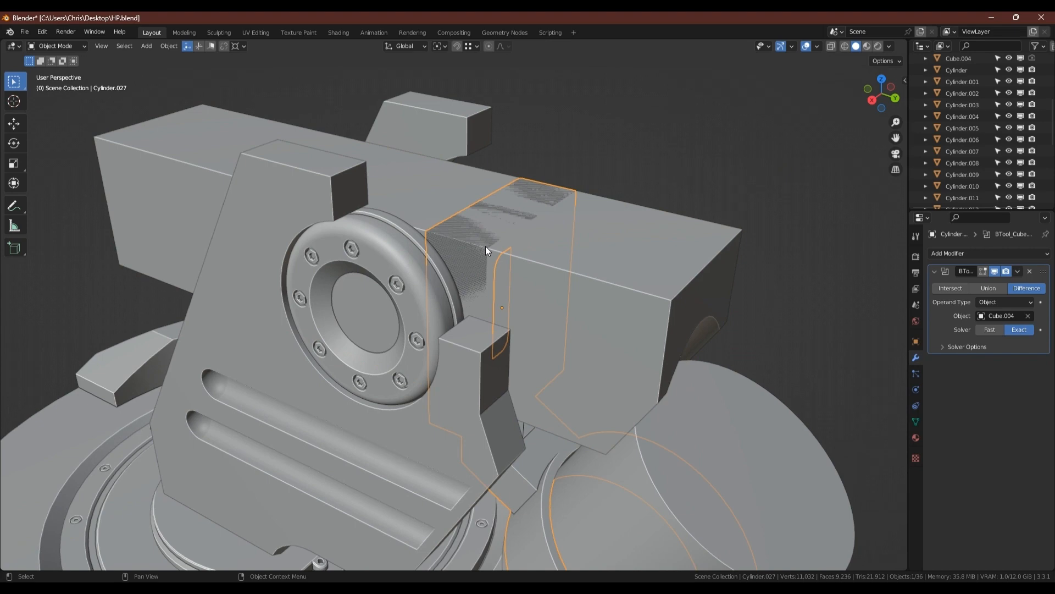
middle_click_drag(486, 247, 542, 230)
scroll(542, 230, "up", 2)
key("Tab")
key("alt+z")
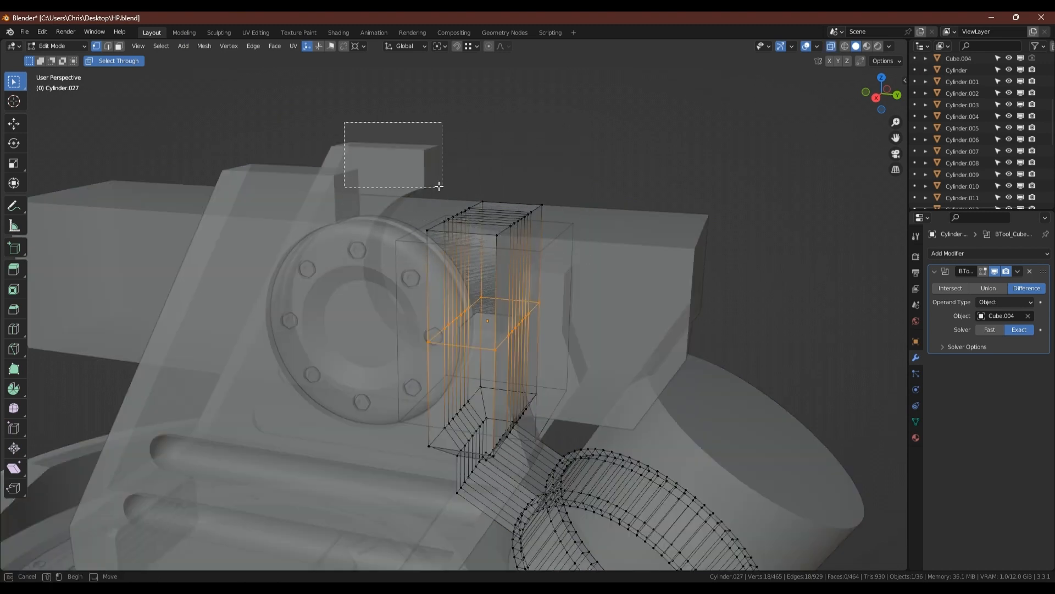
key("alt+z")
key("Tab")
key("shift+ctrl+b")
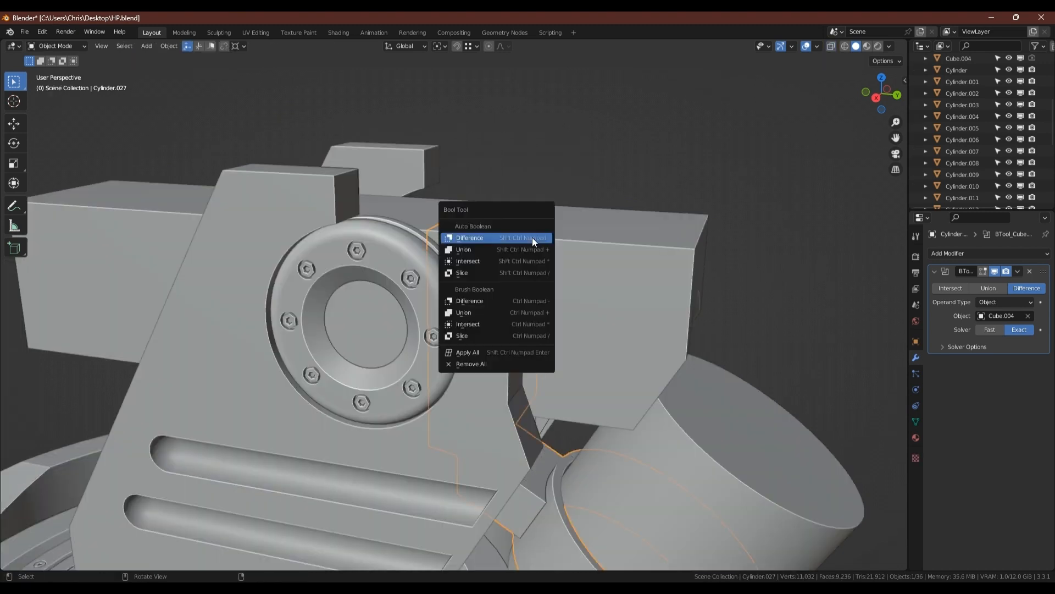
left_click(483, 352)
Step: Select the vertices across the top of the clamp ring's arm in Edit Mode, including the hidden ones
key("Tab")
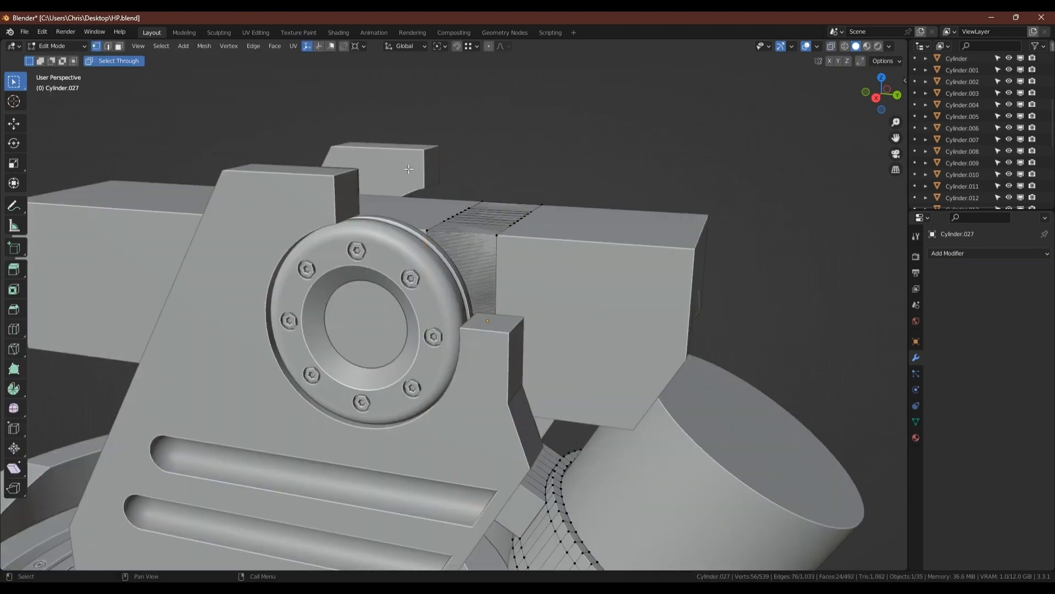
key("alt+z")
left_click_drag(358, 143, 607, 275)
key("alt+z")
middle_click_drag(608, 275, 536, 271)
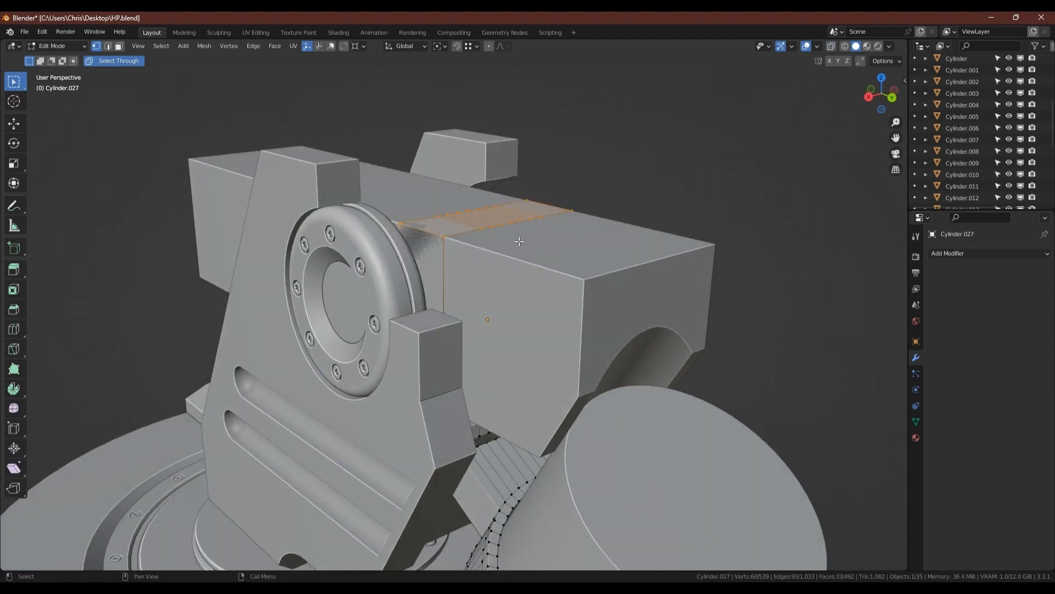
key("Tab")
Step: Duplicate the clamp ring in place and add the long body to the selection as the active object
scroll(519, 240, "down", 3)
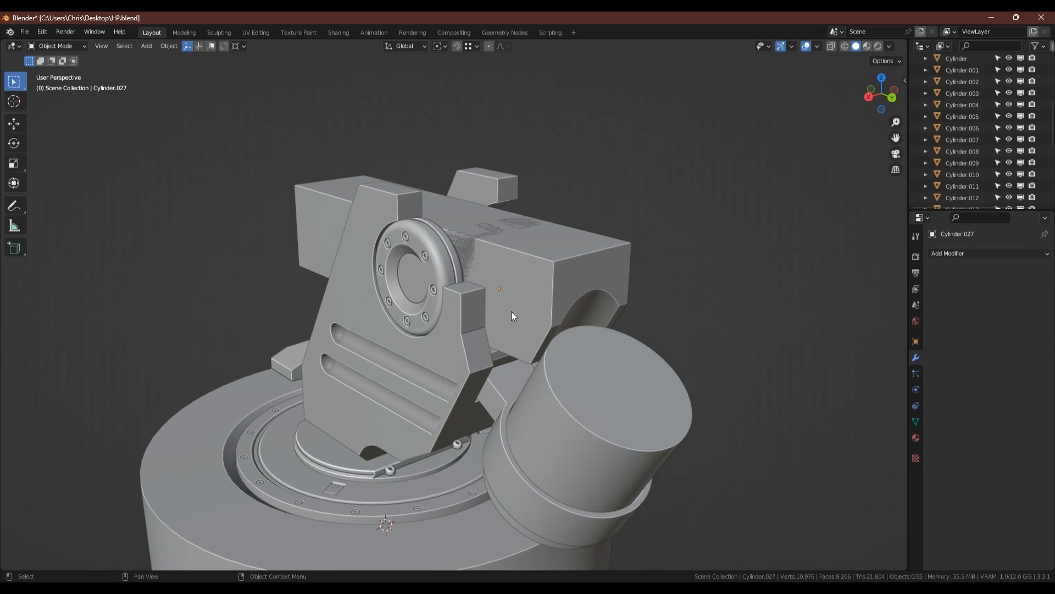
left_click(507, 392)
mouse_move(510, 383)
middle_mouse_down()
mouse_move(547, 367)
mouse_move(527, 373)
middle_mouse_up()
key("shift+d")
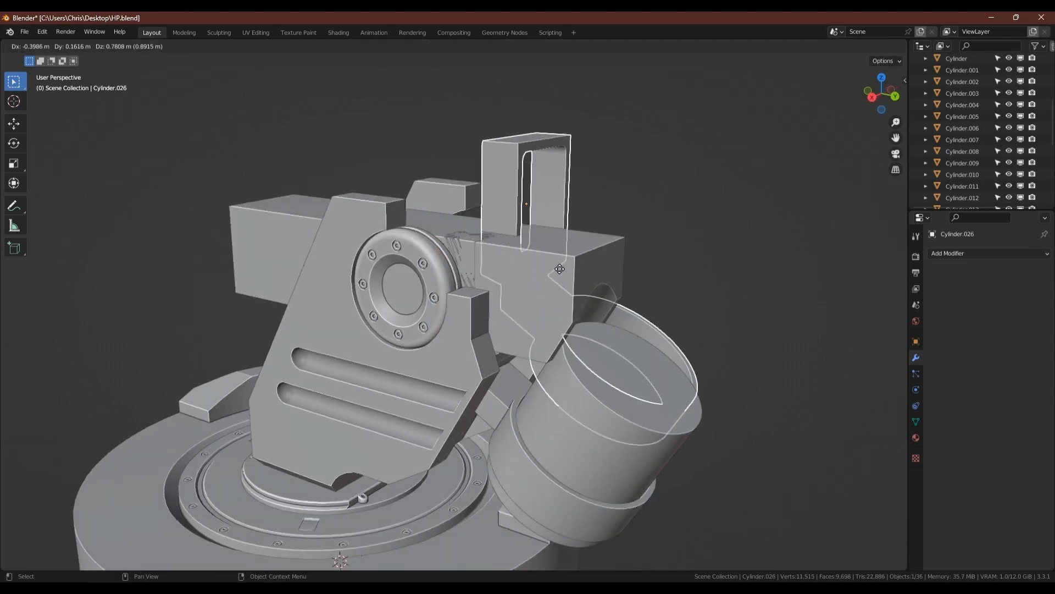
right_click(713, 244)
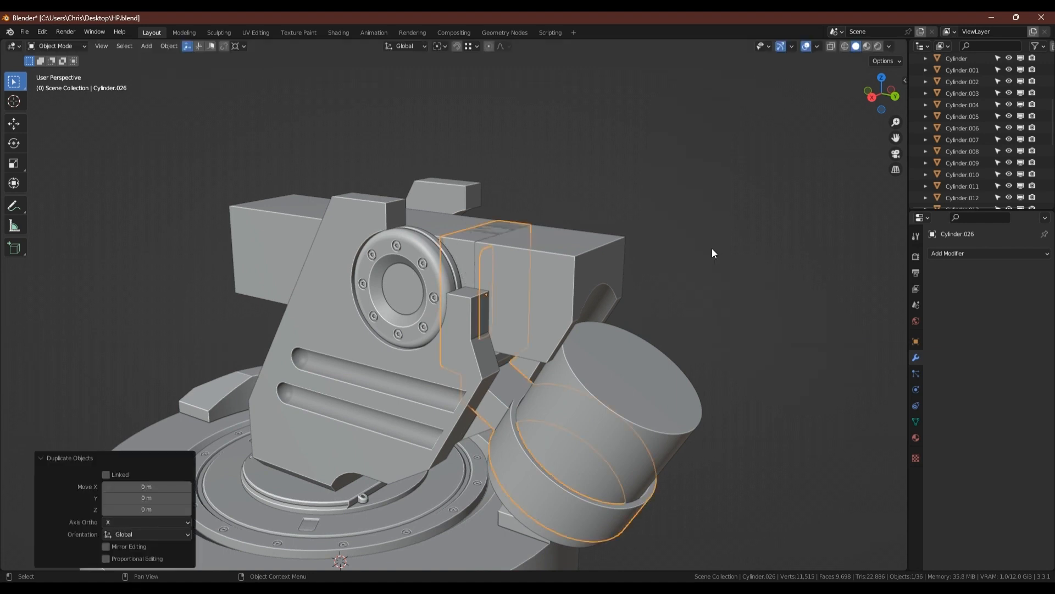
left_click(608, 246, "shift")
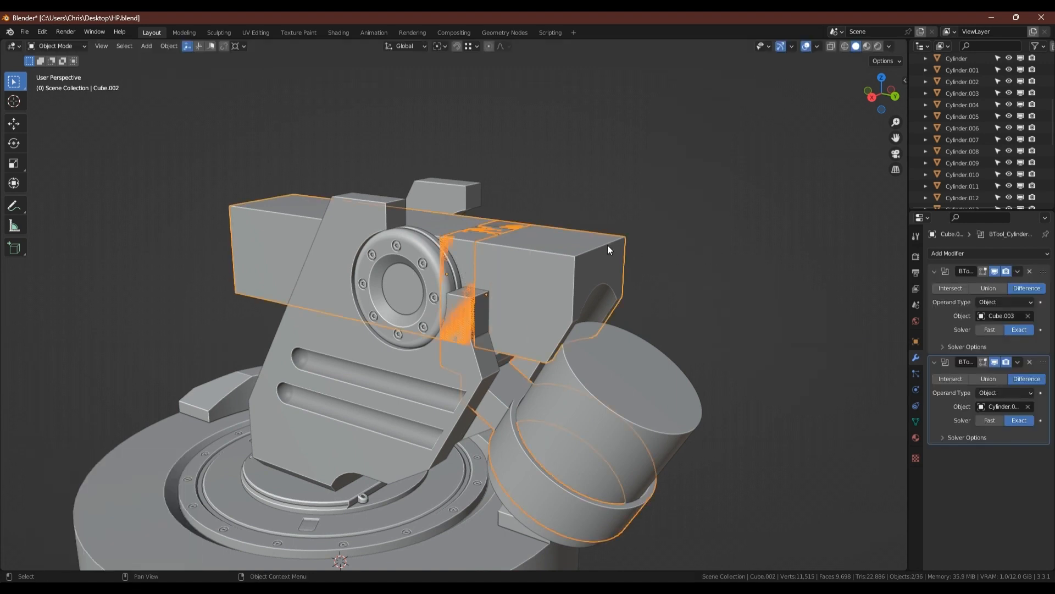
Step: Subtract the selected ring bracket from the rectangular beam with Bool Tool's Auto Boolean Difference
key("shift+ctrl+b")
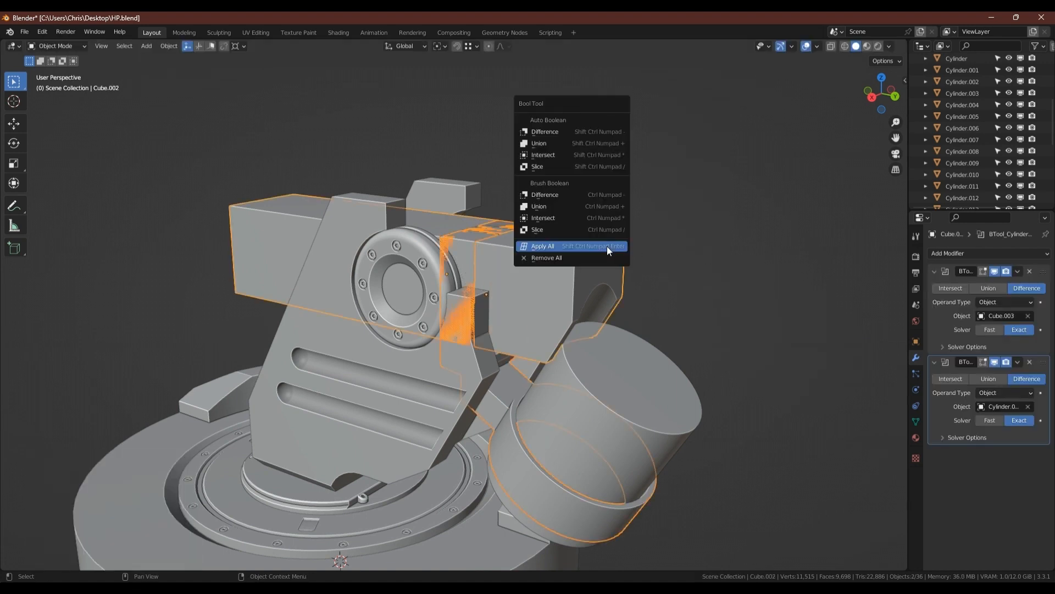
left_click(549, 134)
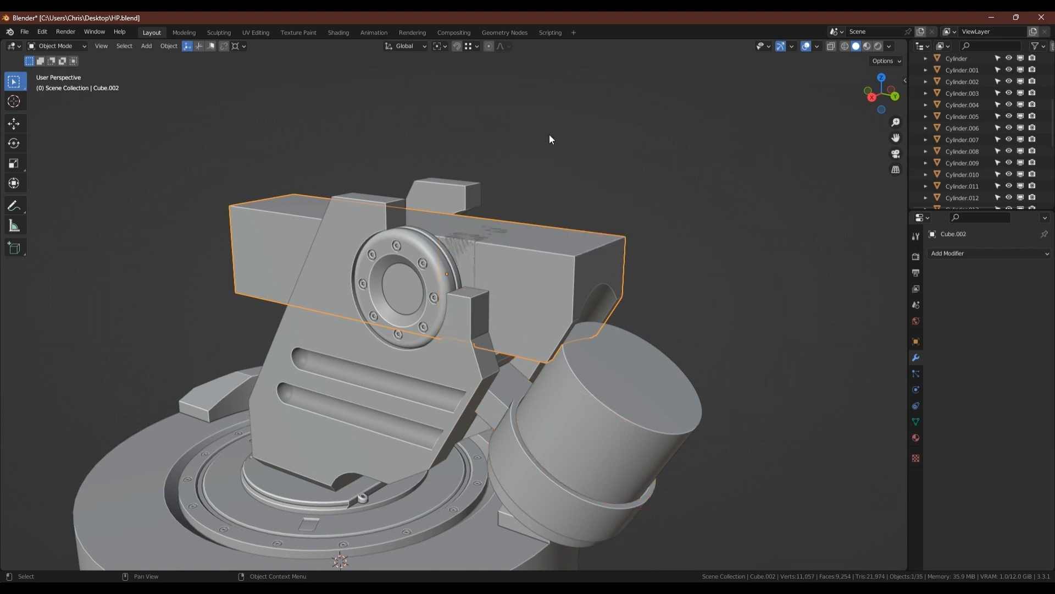
middle_click_drag(552, 251, 473, 258)
left_click(461, 275)
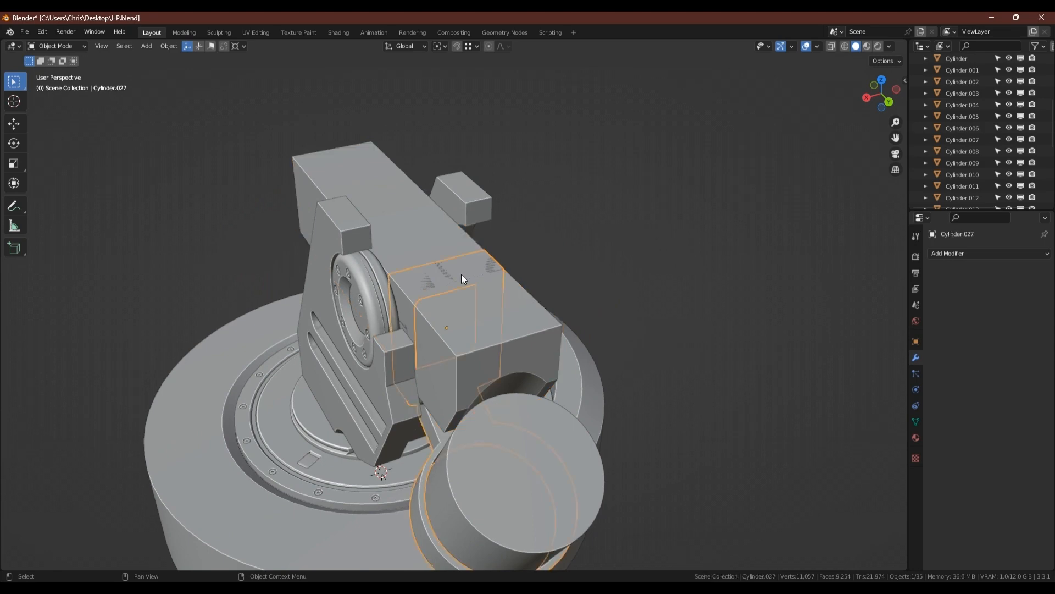
Step: Inspect the cut by test-moving the ring bracket off the beam and cancelling each move
key("g")
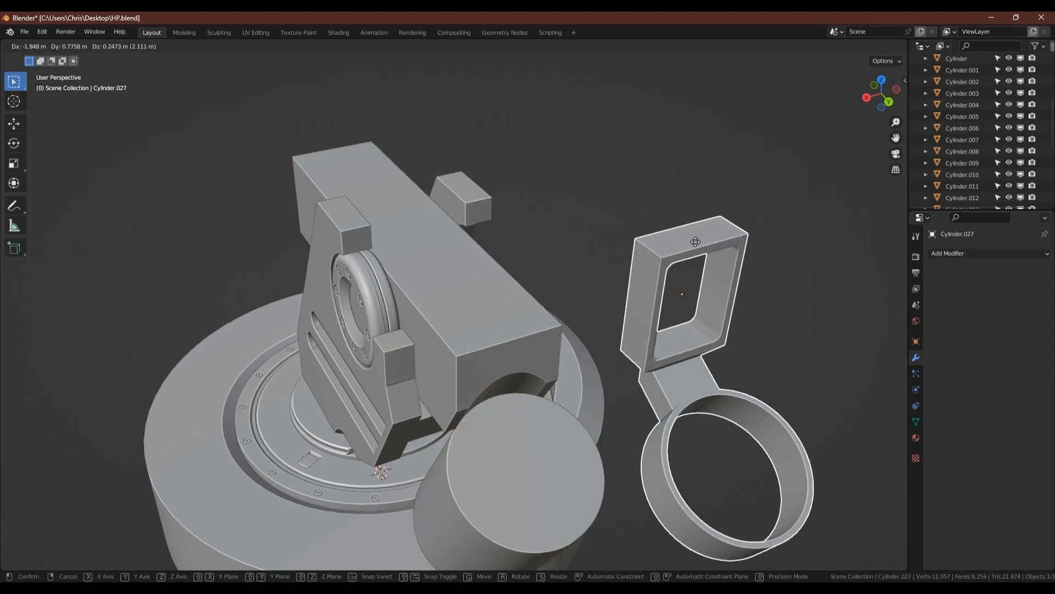
key("Escape")
middle_click_drag(450, 288, 469, 272)
scroll(436, 289, "up", 3)
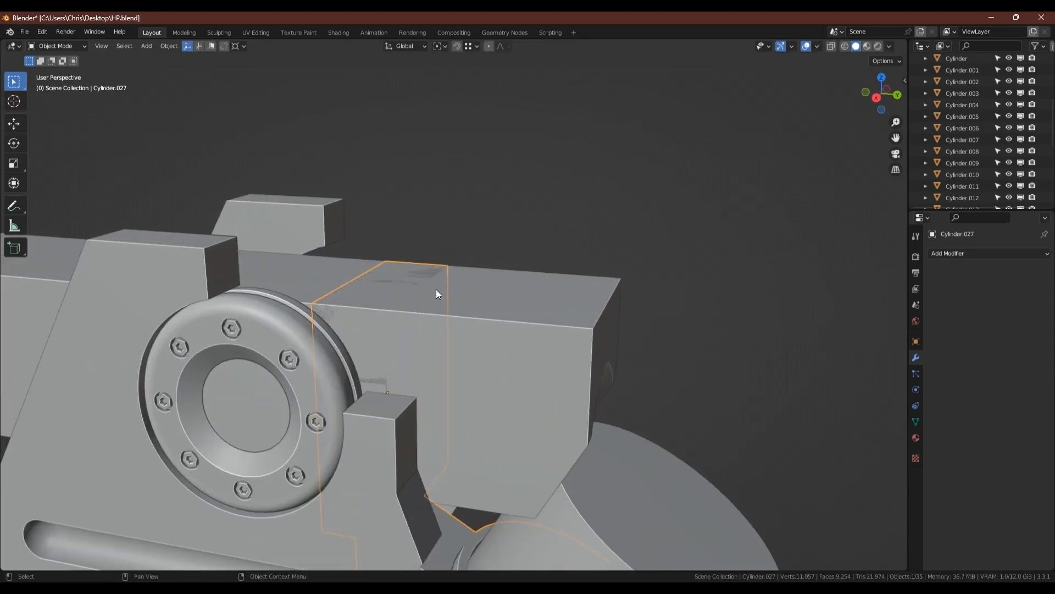
key("g")
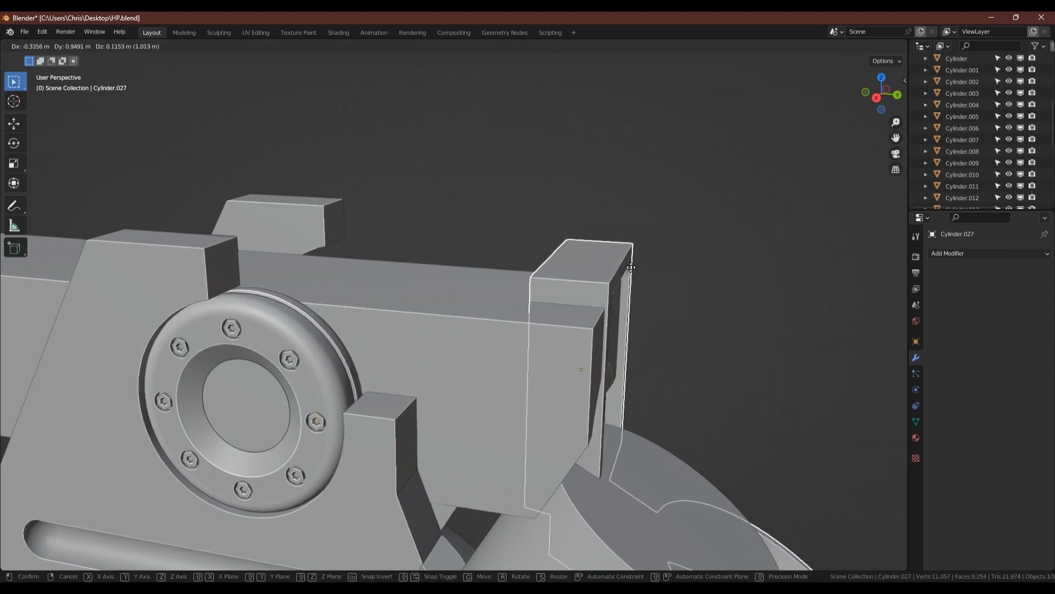
key("Escape")
Step: Undo the beam's boolean cut and the bracket duplicate, and select the beam alone
key("ctrl+z")
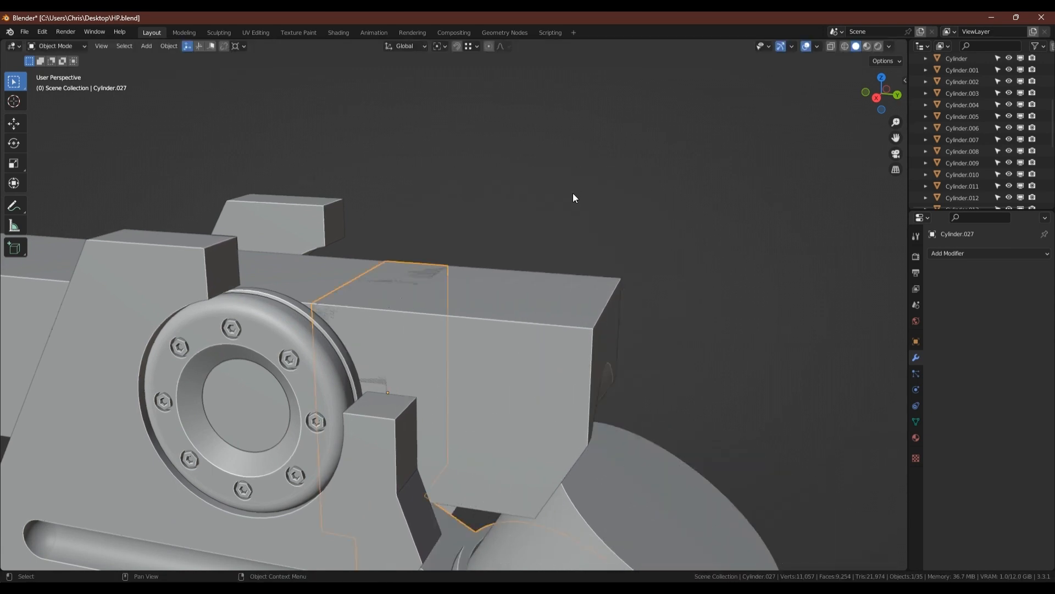
key("ctrl+z")
key("ctrl+z")
key("ctrl+z")
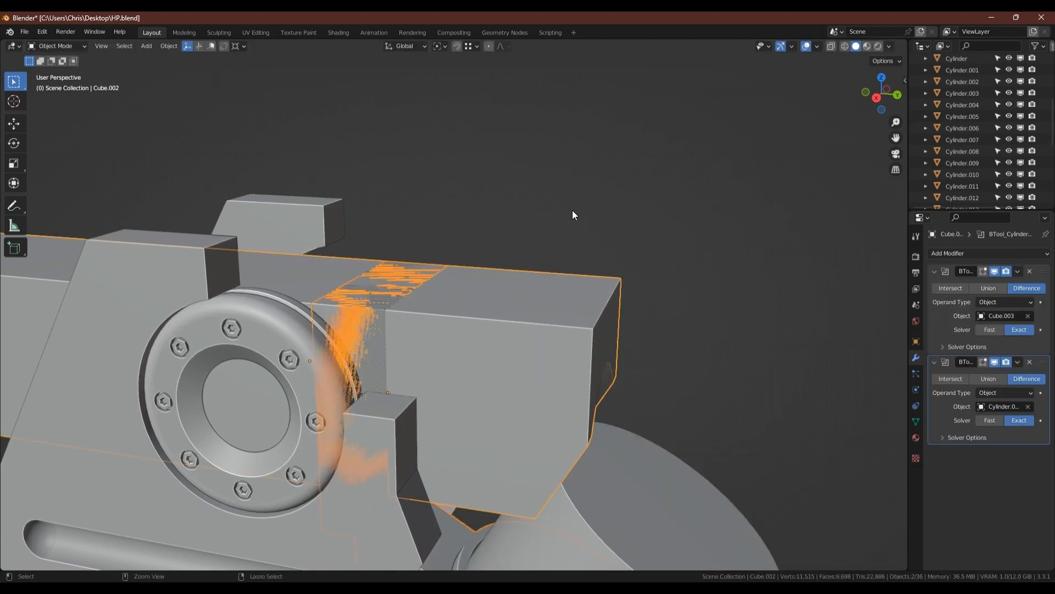
left_click(521, 312)
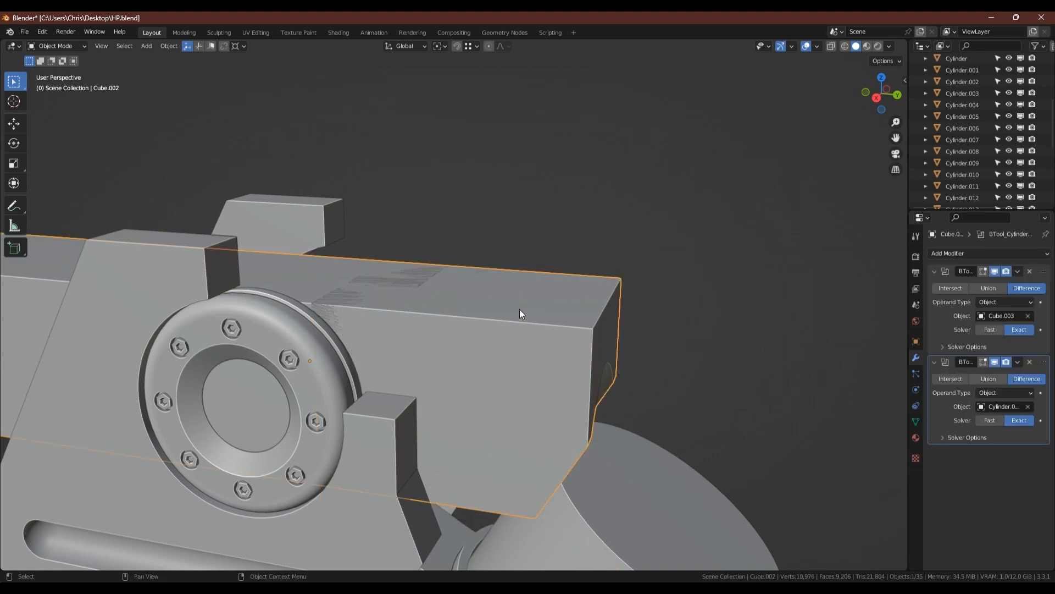
Step: Check the original ring bracket's position around the beam and its connection to the tilted cylinder
scroll(520, 310, "down", 3)
middle_click_drag(519, 310, 542, 231, "shift")
left_click(495, 389)
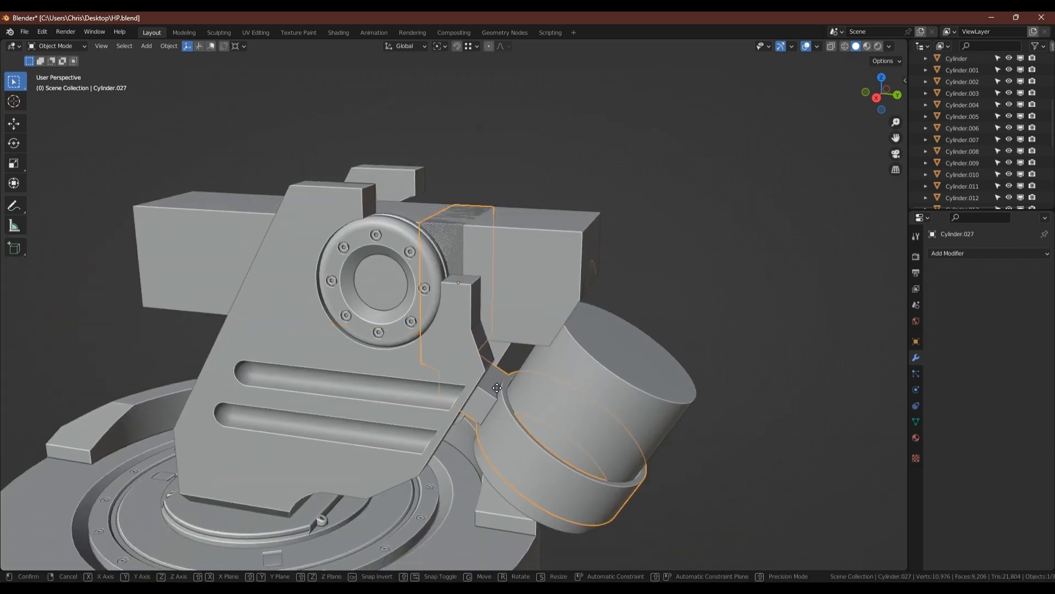
key("g")
key("Escape")
middle_click_drag(690, 236, 543, 258)
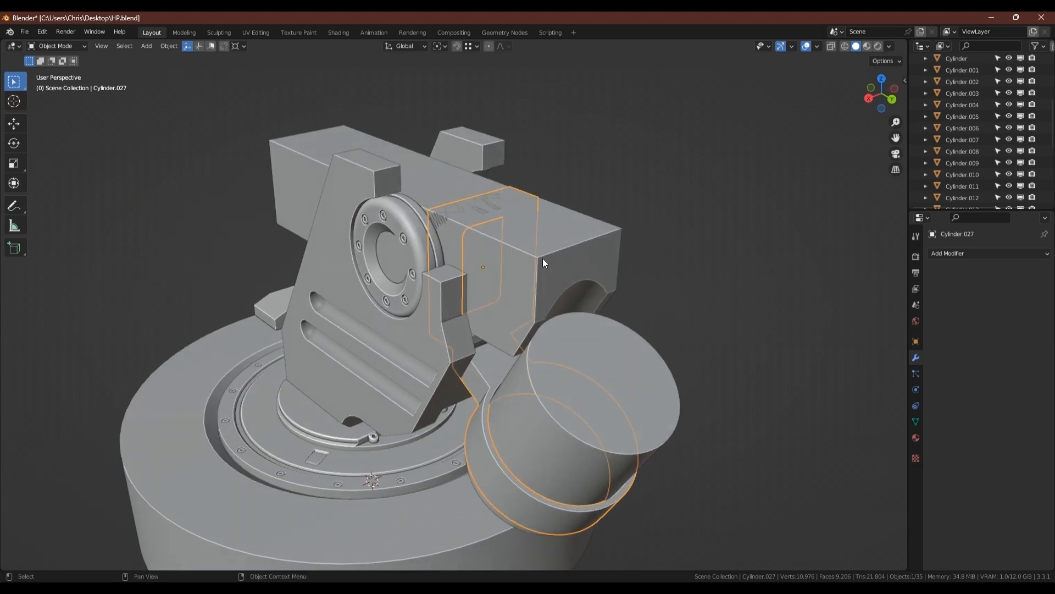
Step: Test-move the rectangular beam, cancel the move, and apply all of its Boolean modifiers
left_click(543, 259)
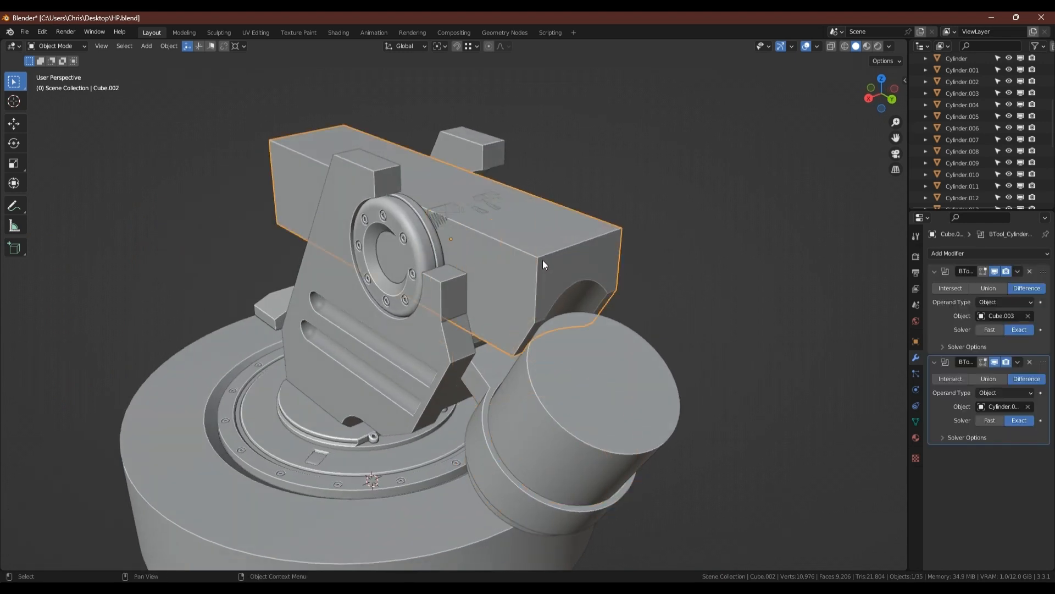
key("g")
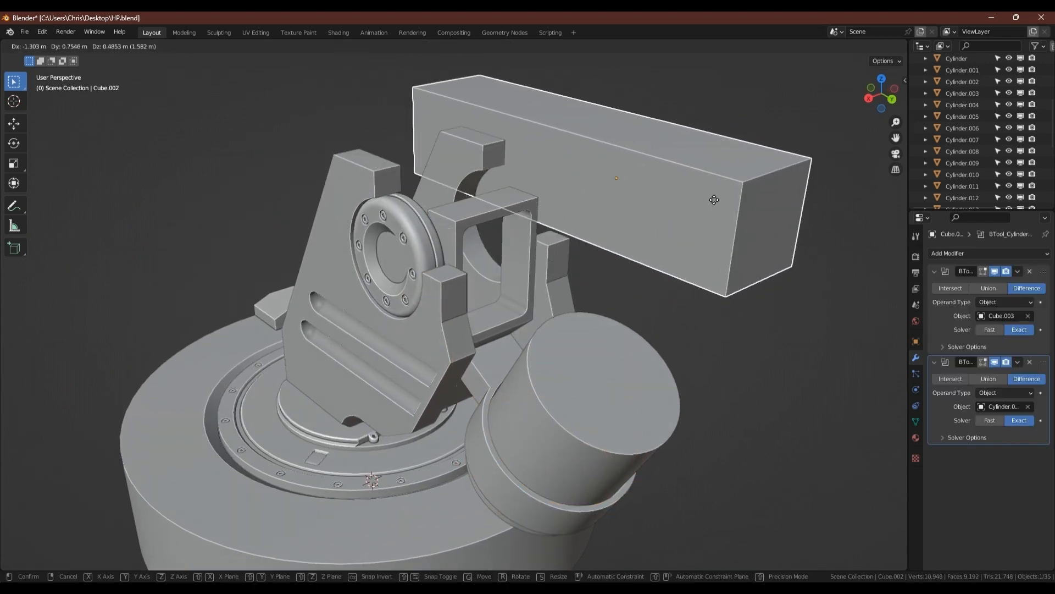
left_click(569, 225)
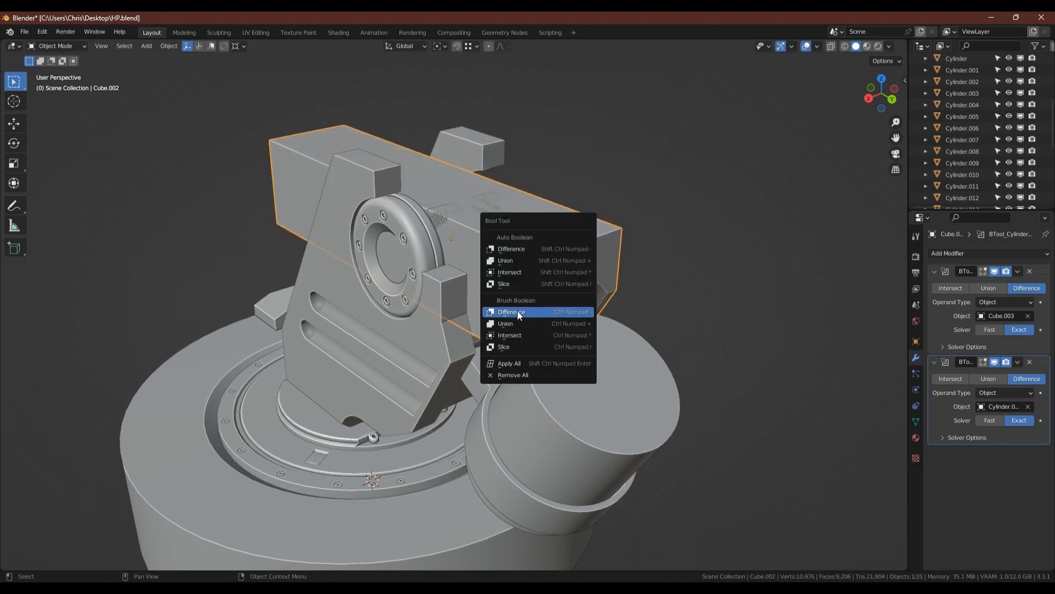
left_click(510, 364)
middle_click_drag(467, 266, 450, 240)
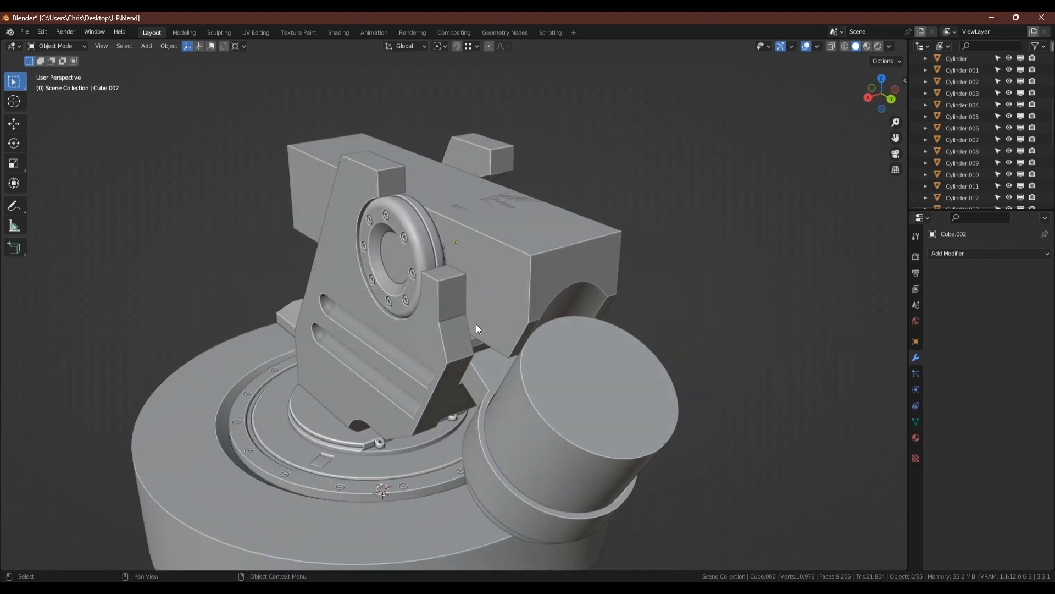
Step: Recalculate the normals of all faces on the ring bracket
left_click(478, 377)
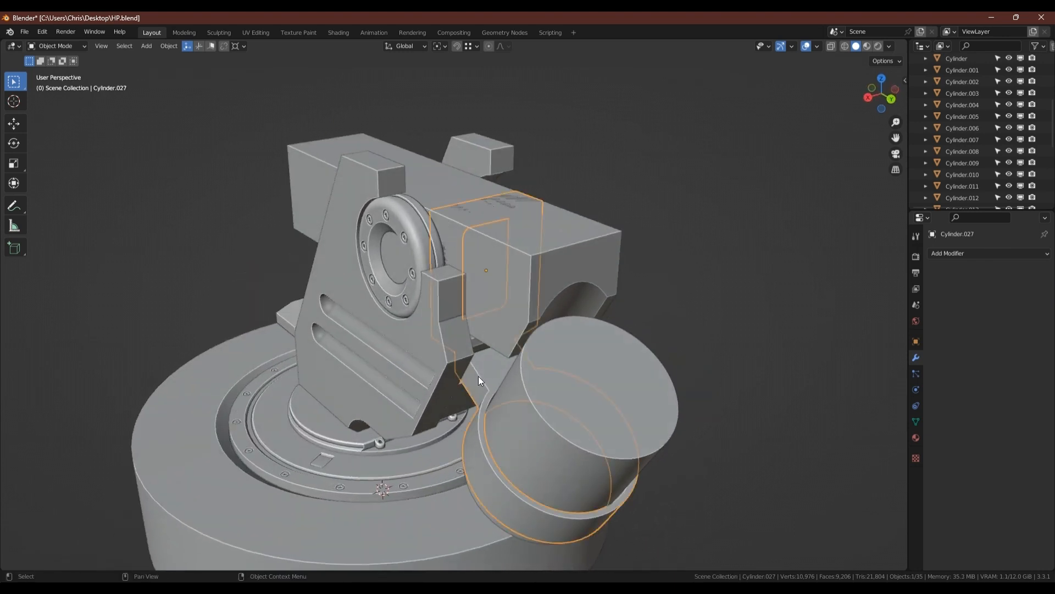
key("Tab")
key("a")
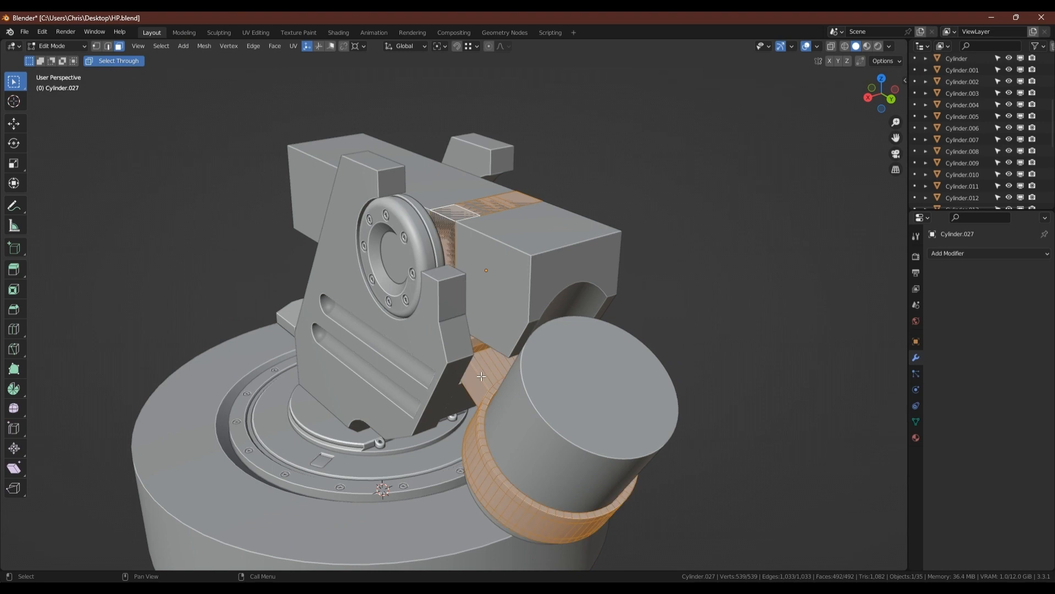
key("alt+n")
left_click(468, 389)
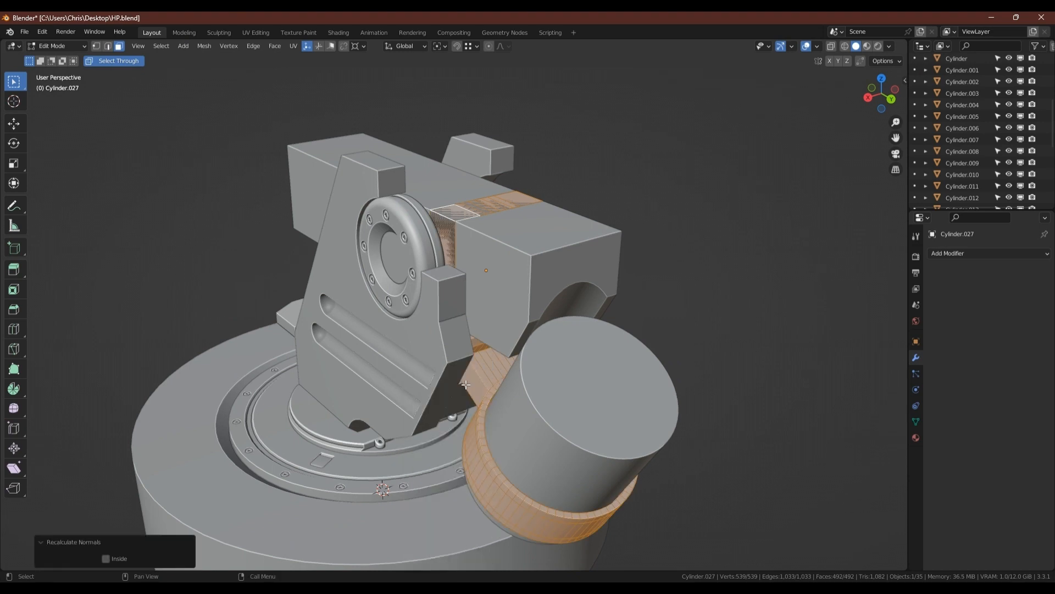
key("Tab")
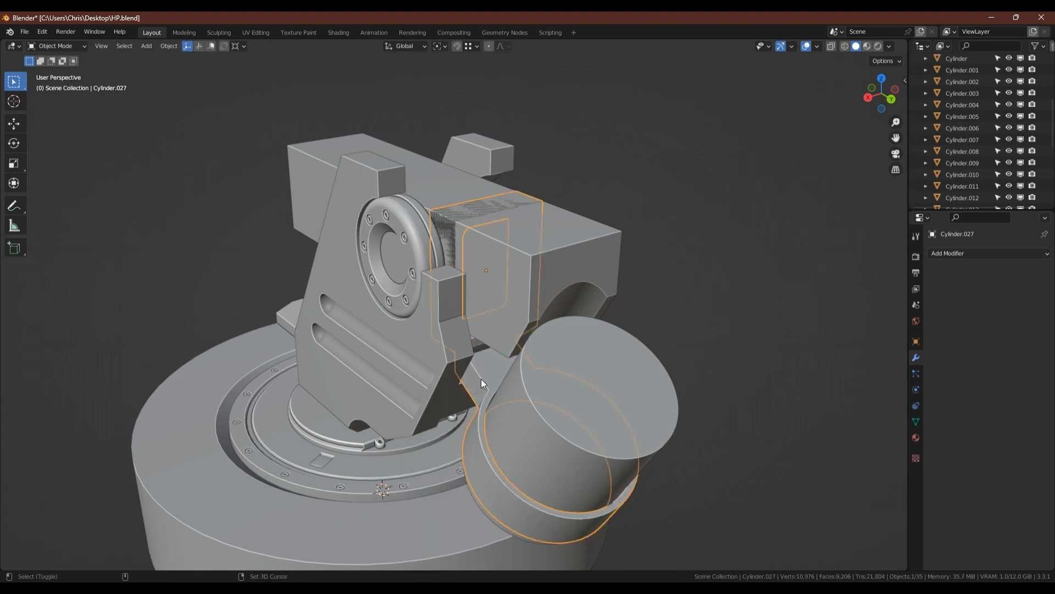
Step: Duplicate the ring bracket in place and cut the copy out of the beam with an Auto Boolean Difference
key("shift+d")
right_click(619, 258)
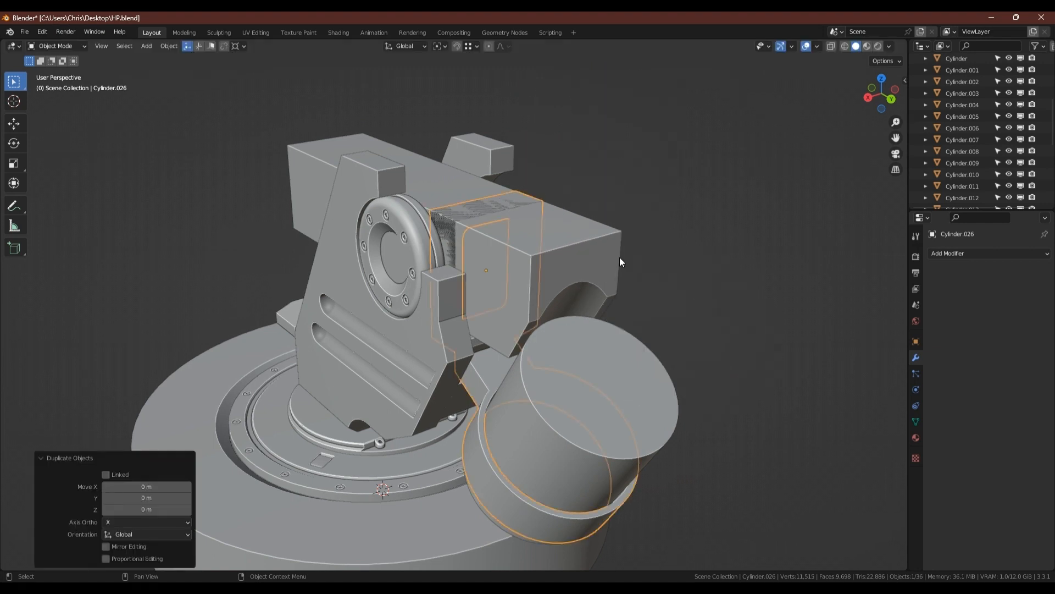
left_click(605, 244, "shift")
key("ctrl+shift+b")
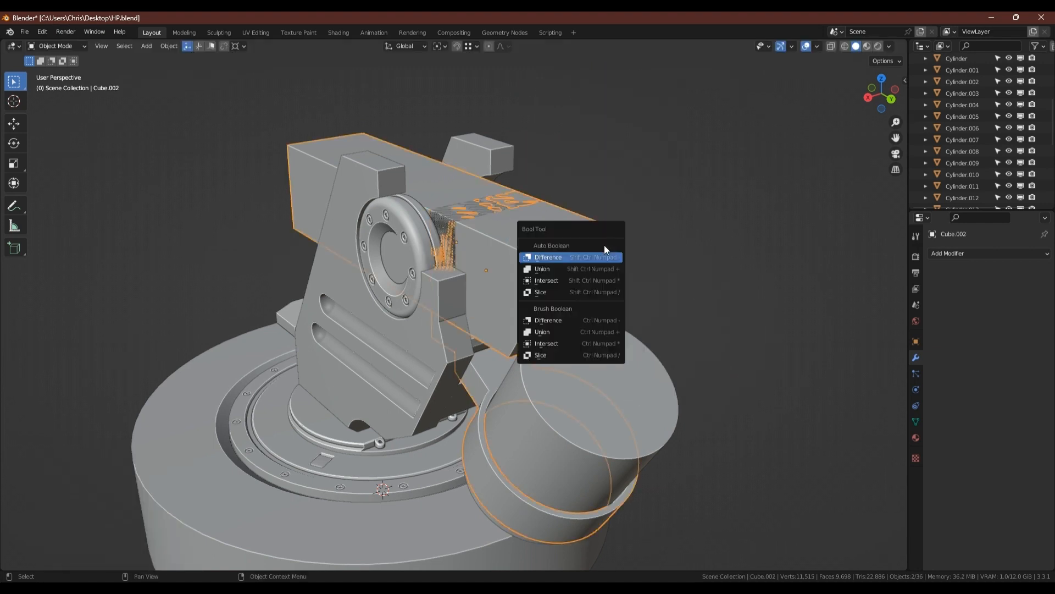
left_click(573, 259)
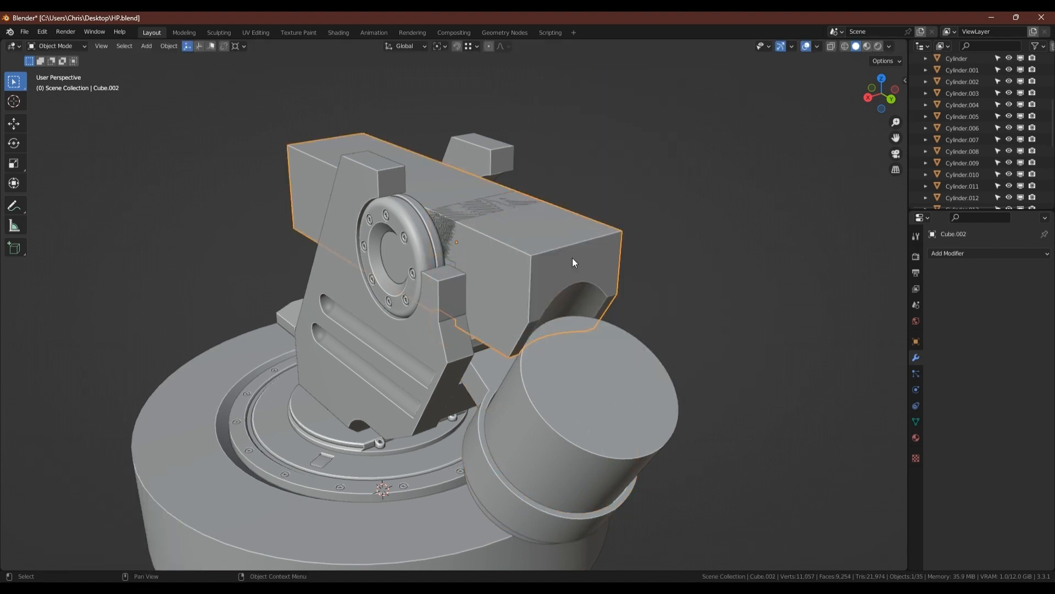
Step: Move the beam aside to inspect the cut, and undo back to before the bracket was duplicated
key("g")
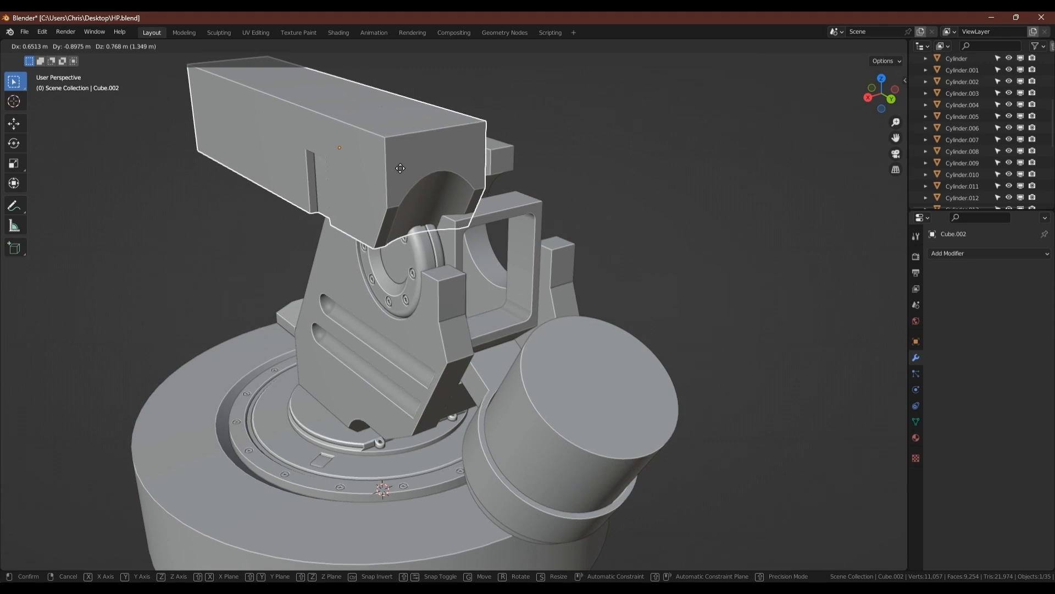
left_click(406, 169)
key("alt+h")
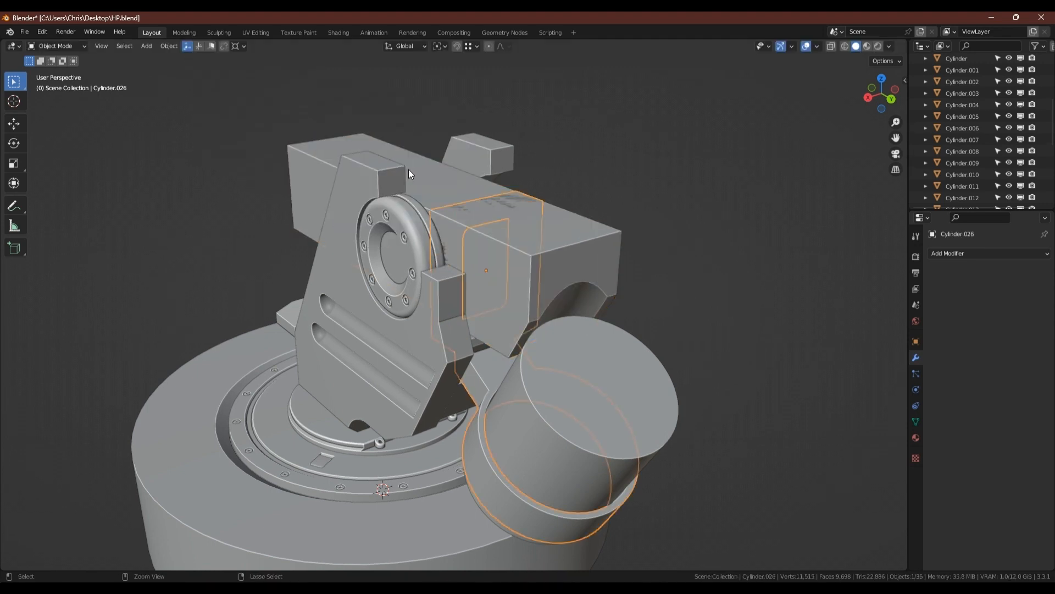
key("ctrl+minus")
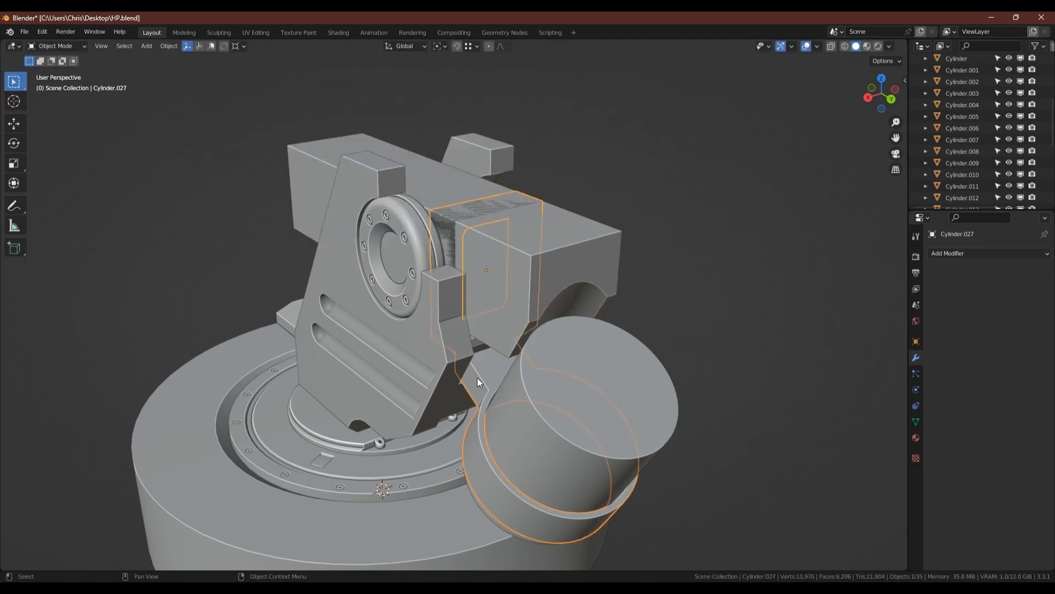
Step: Isolate the ring bracket and open its mesh for editing
key("g")
key("Escape")
key("KP_Divide")
key("Tab")
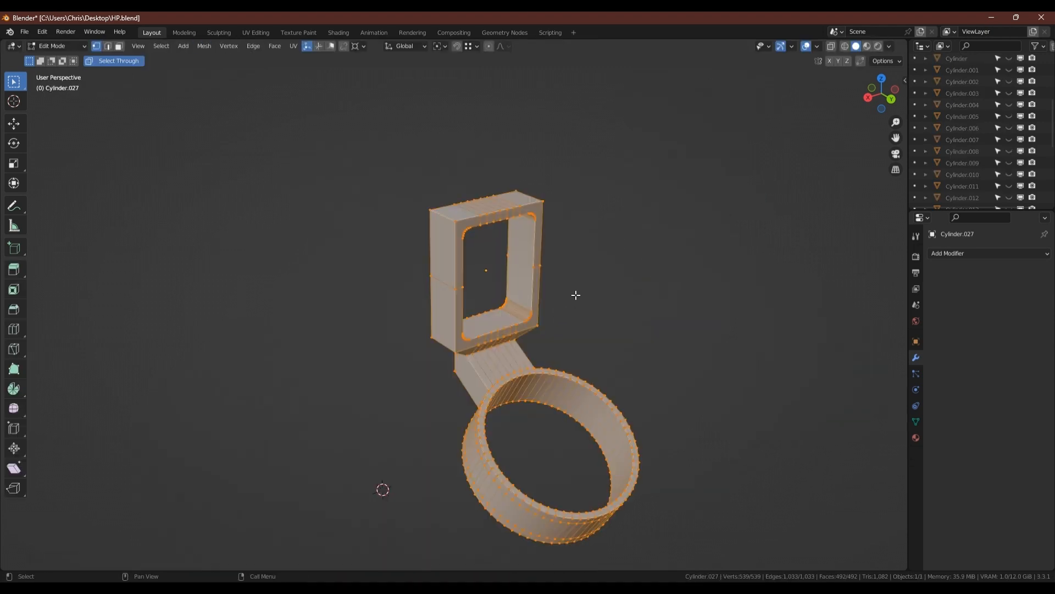
scroll(481, 284, "up", 2)
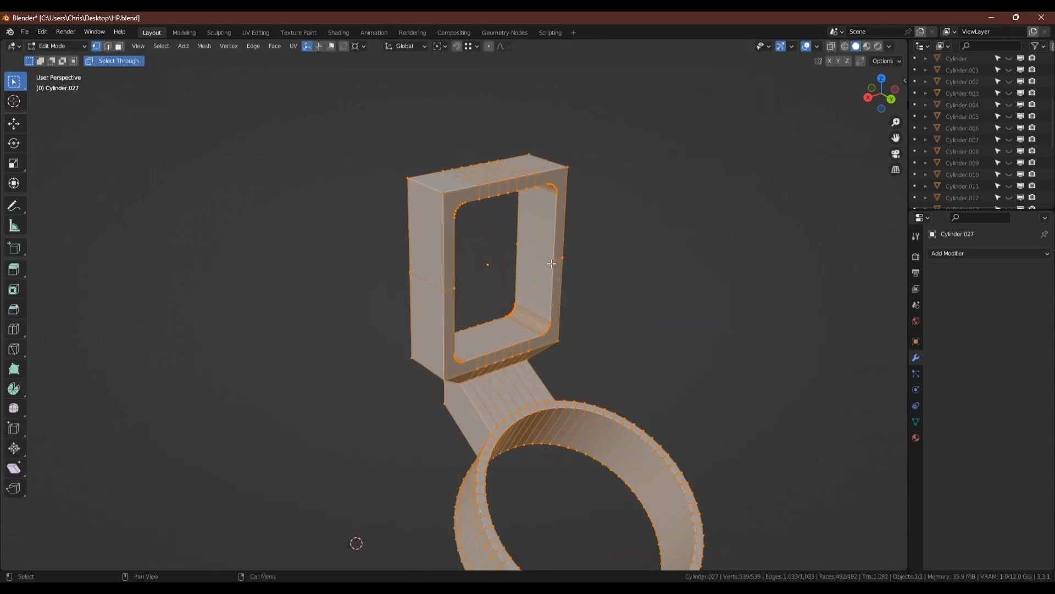
Step: Connect the mid-height front and back vertices with an edge across each inner side face of the bracket's rectangular opening
key("alt+a")
left_click(521, 247)
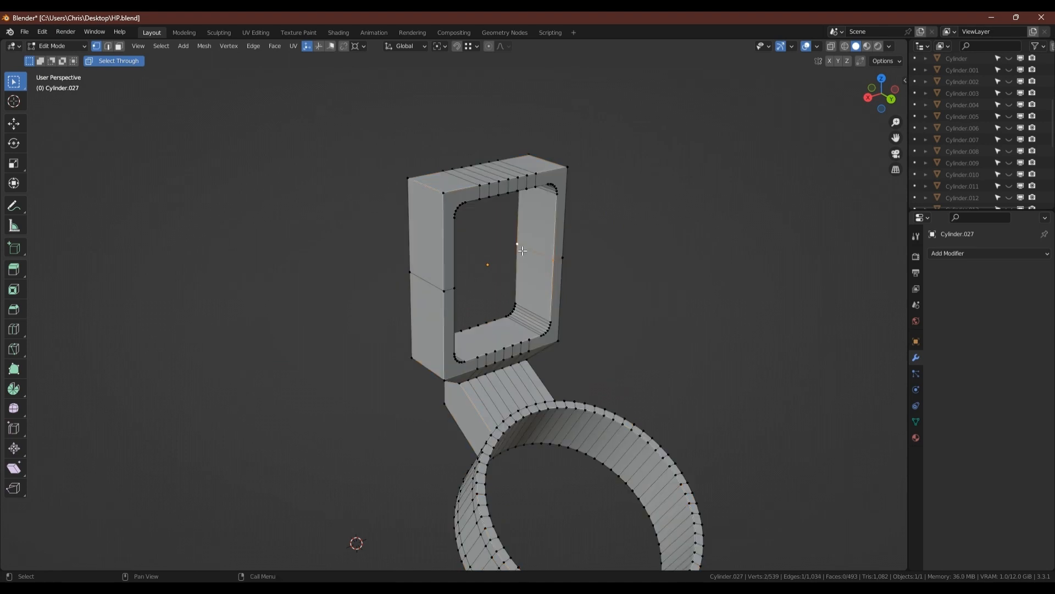
middle_click_drag(468, 289, 509, 276)
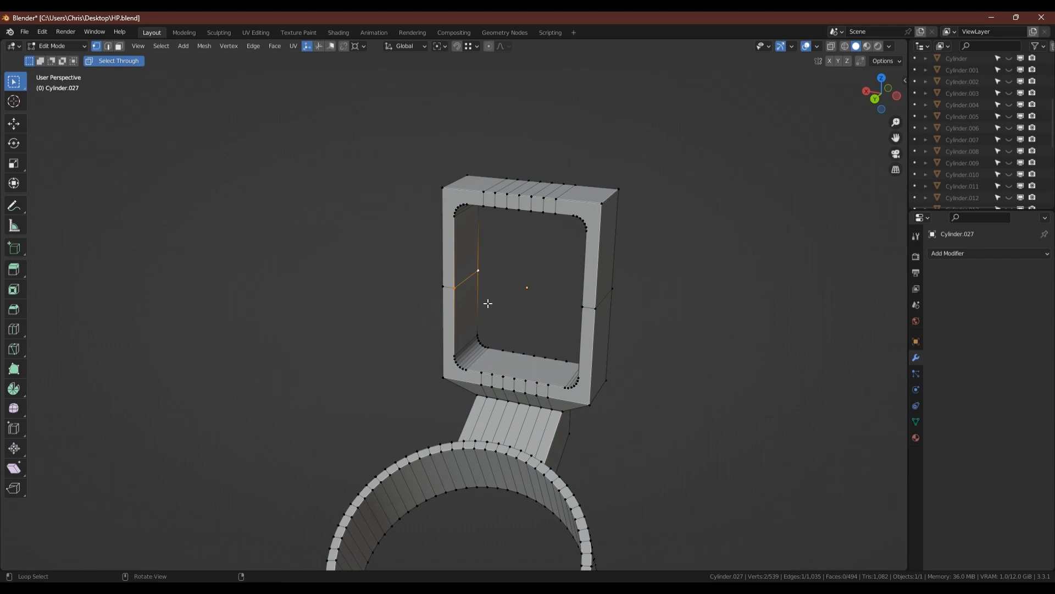
middle_click_drag(487, 299, 539, 290)
Step: Switch to face selection and inspect the bracket's normals with the Face Orientation overlay, turning the overlay off again
key("3")
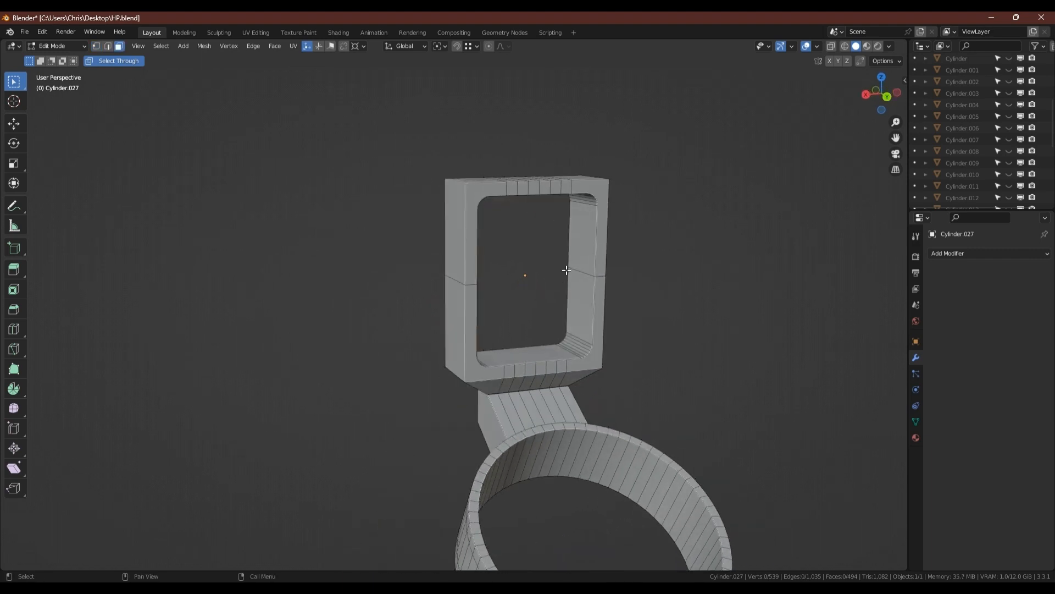
key("z")
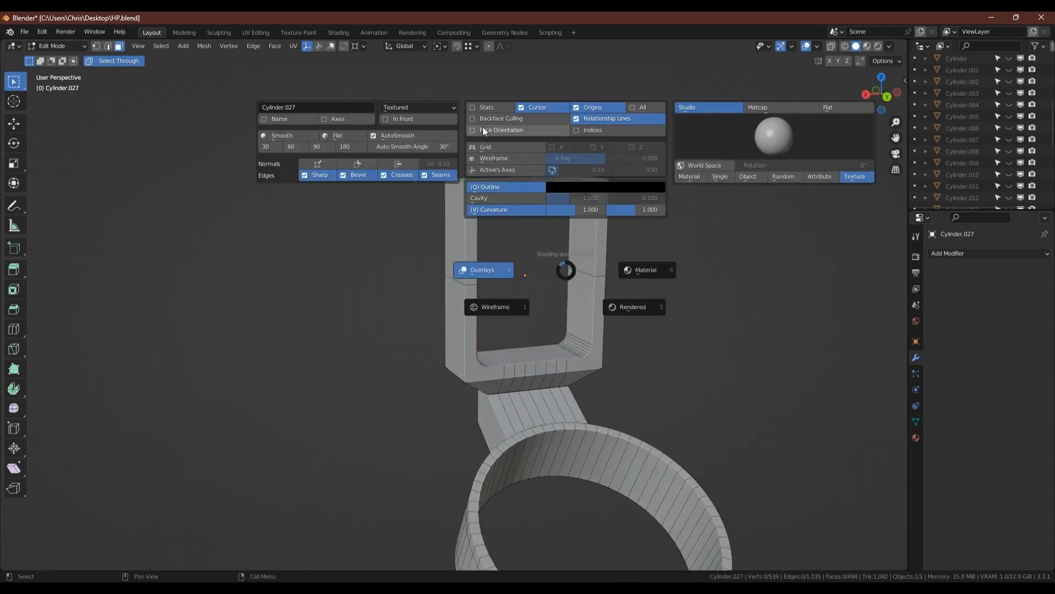
left_click(483, 127)
middle_click_drag(529, 366, 561, 346)
key("z")
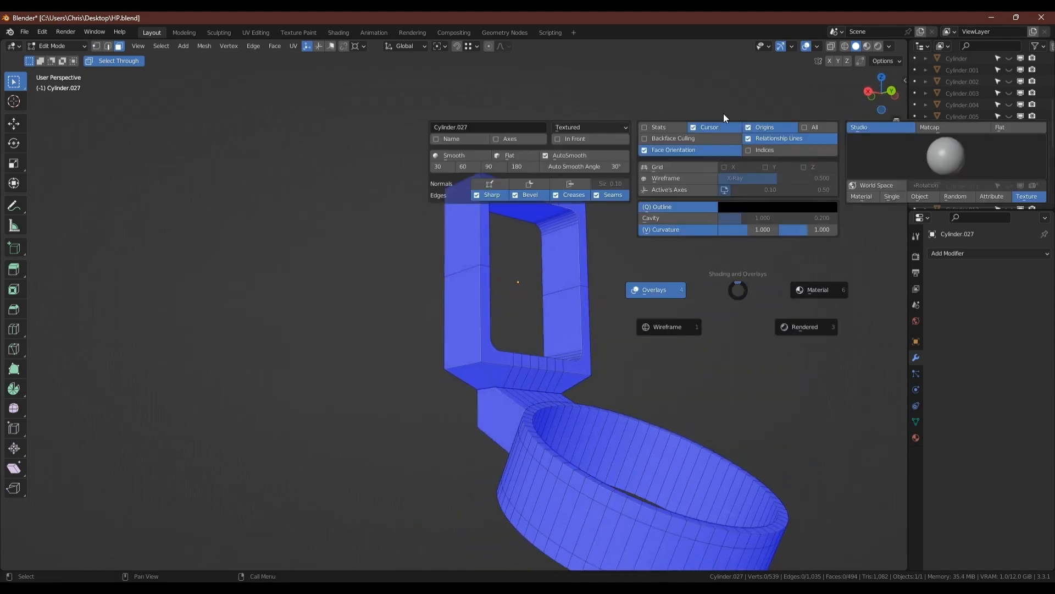
left_click(647, 149)
Step: Finish editing the bracket's mesh and bring the rest of the model back into view
key("Tab")
middle_click_drag(609, 232, 575, 261)
key("KP_Divide")
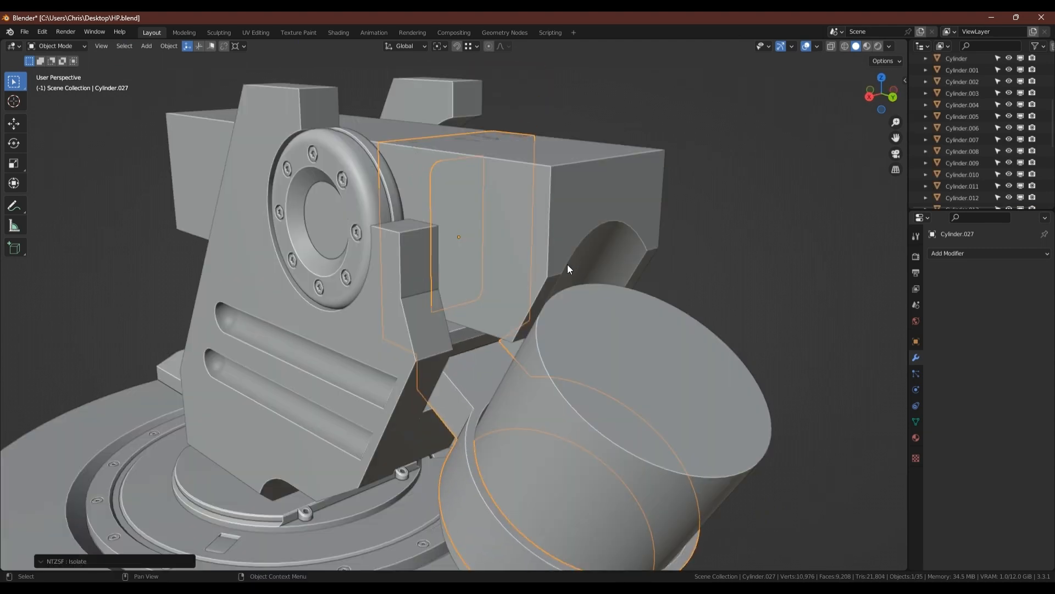
Step: Try to subtract a duplicate of the ring bracket from the rectangular beam with an Auto Boolean Difference
key("shift+d")
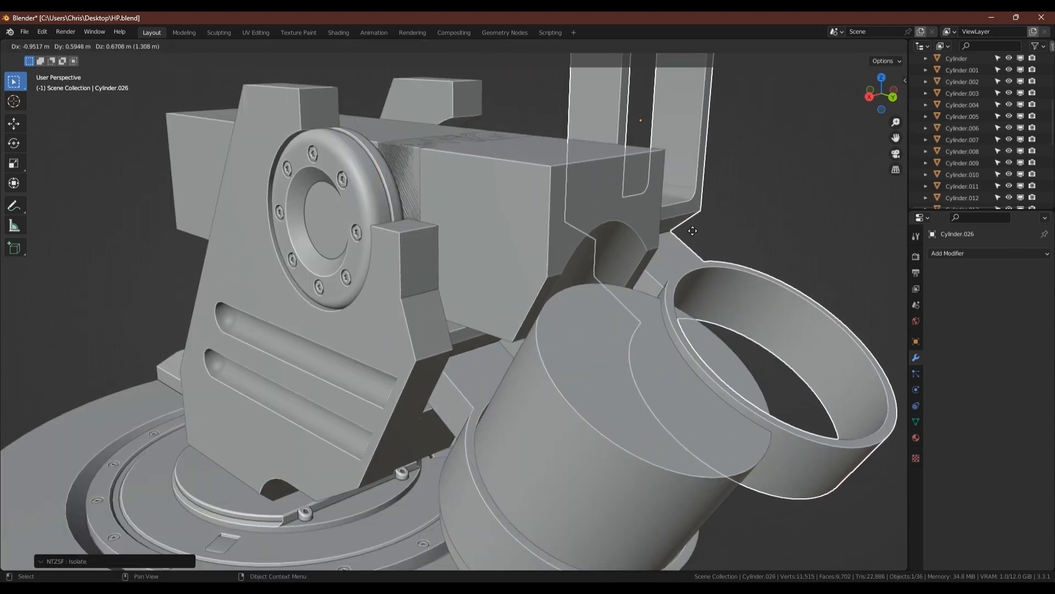
right_click(691, 231)
key("ctrl+z")
left_click(643, 183, "alt")
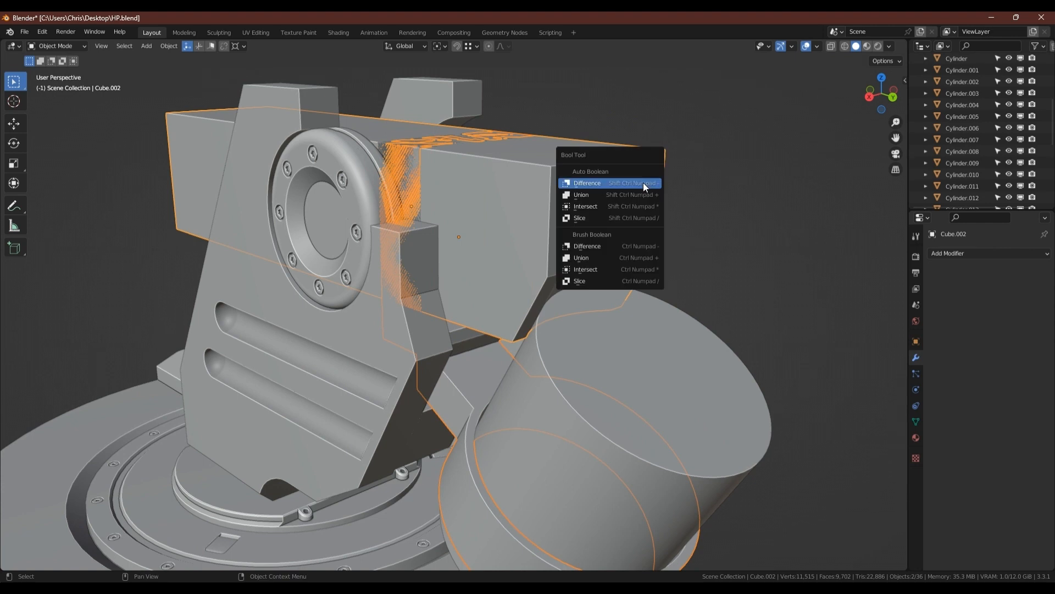
left_click(643, 183)
key("g")
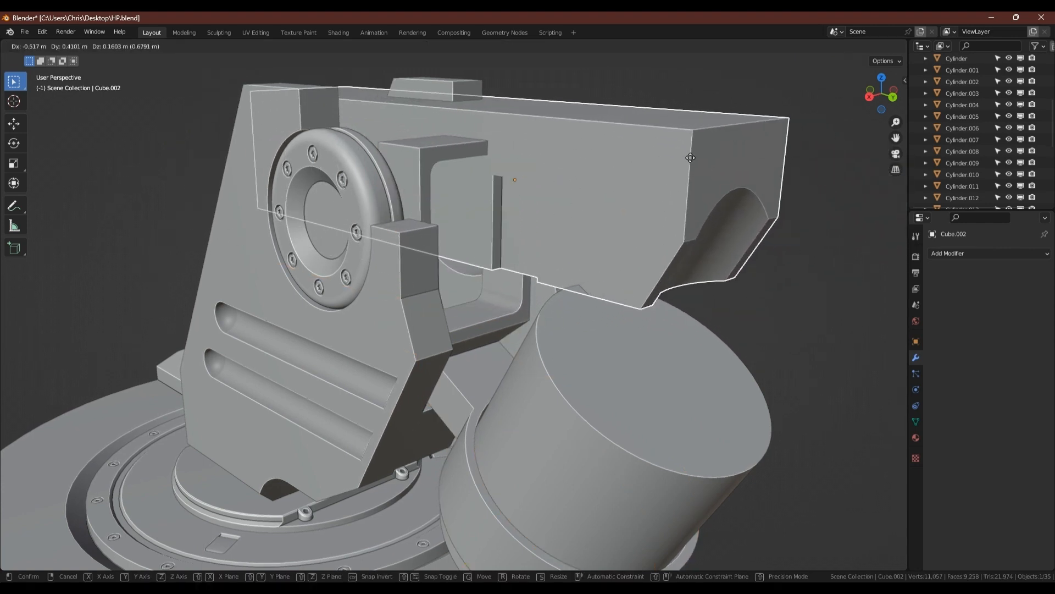
key("Escape")
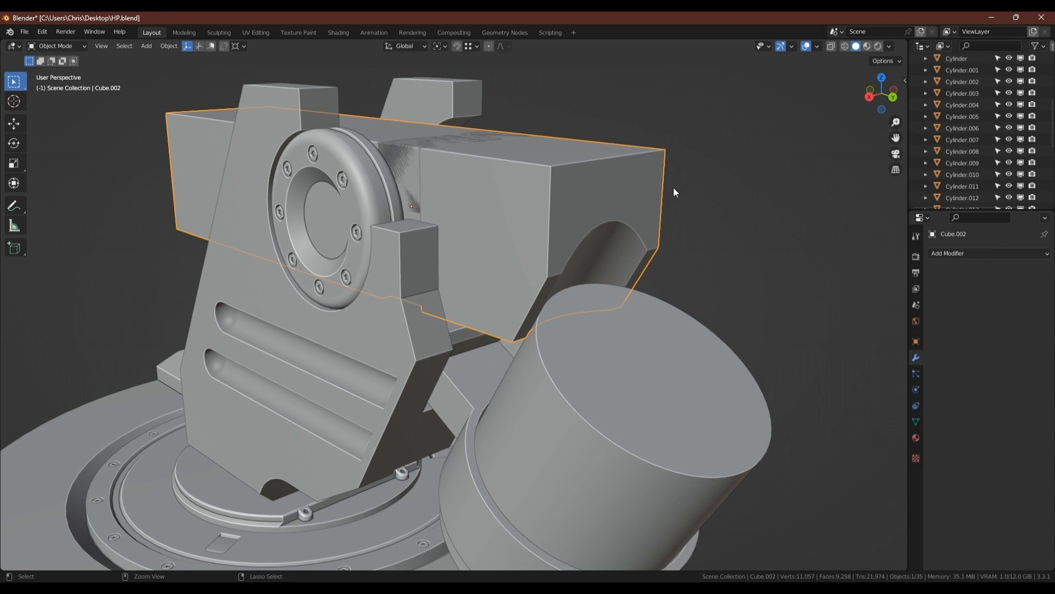
key("ctrl+z")
Step: Isolate the ring bracket and merge all of its mesh vertices by distance with a 0.0001 m threshold
key("shift+h")
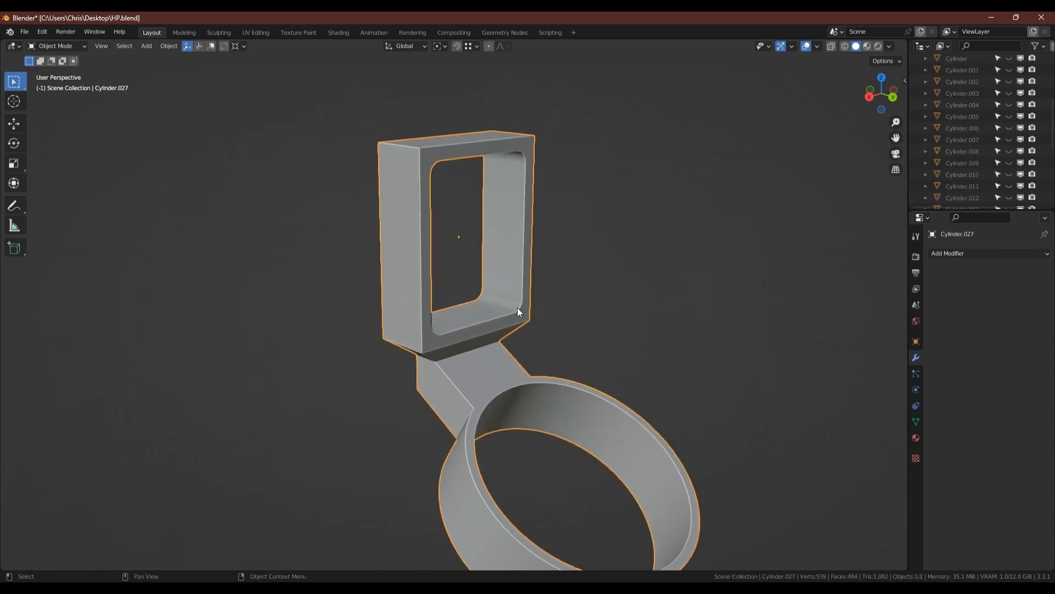
key("Tab")
key("a")
key("m")
left_click(537, 249)
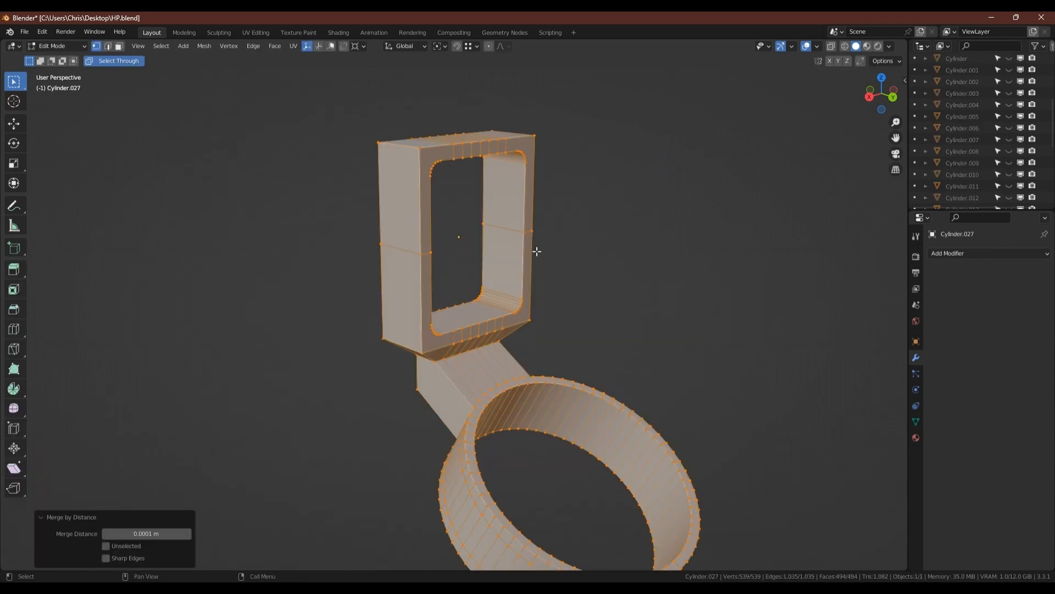
Step: Examine the mesh around the bracket's rectangular opening, finish editing and bring the rest of the model back into view
middle_click_drag(452, 205, 424, 299)
scroll(461, 277, "up", 3)
scroll(536, 326, "up", 5)
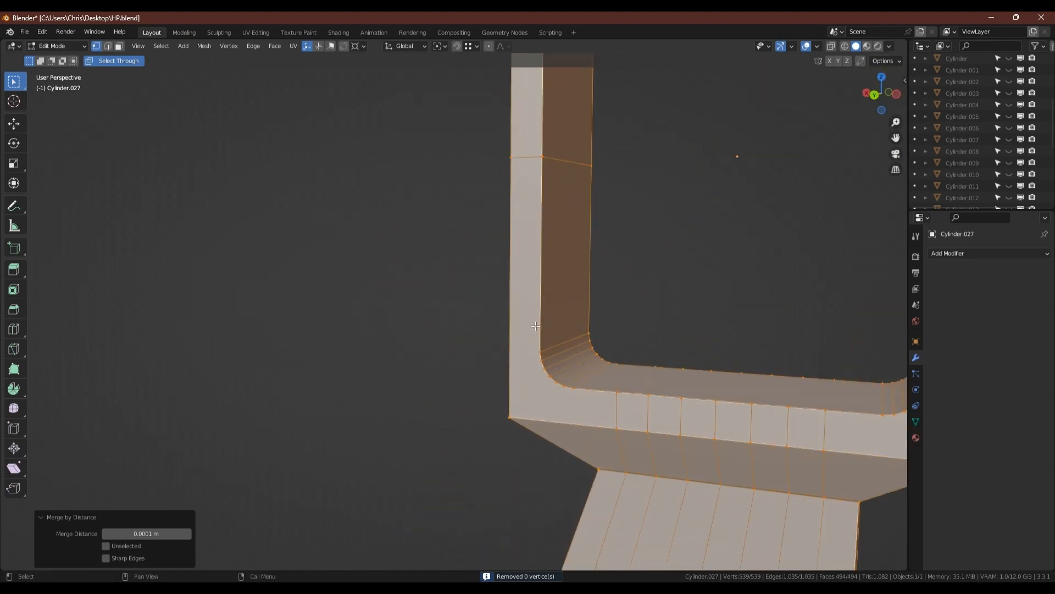
scroll(535, 326, "down", 5)
middle_click_drag(536, 326, 486, 318)
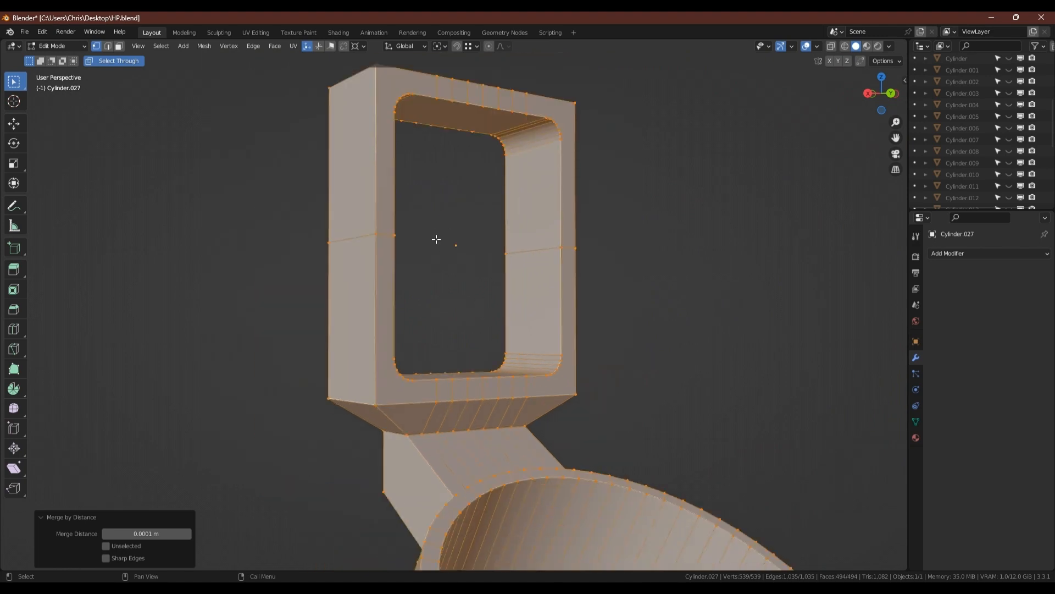
scroll(437, 239, "down", 6)
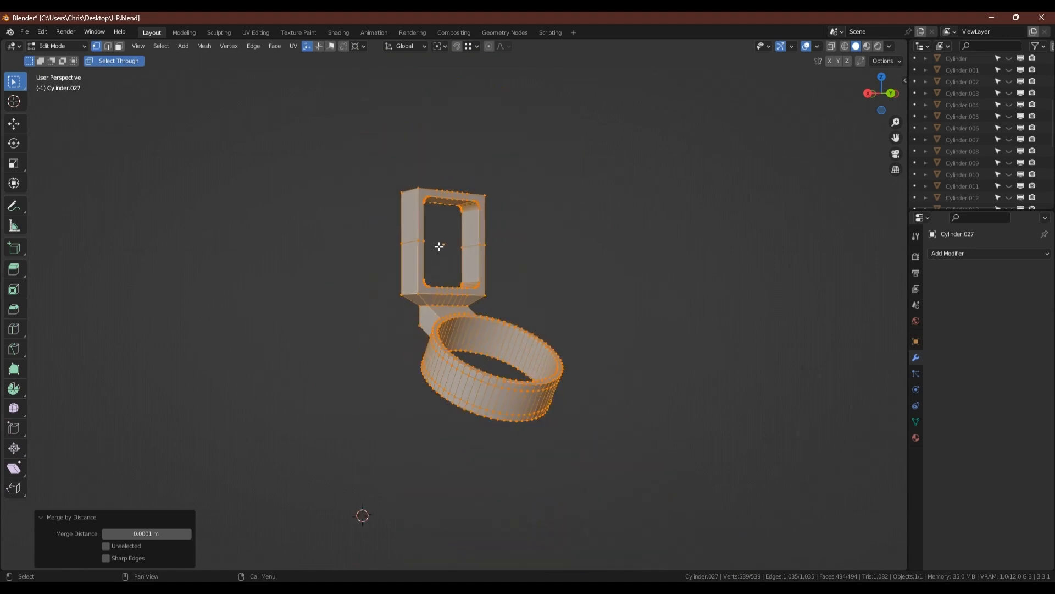
key("Tab")
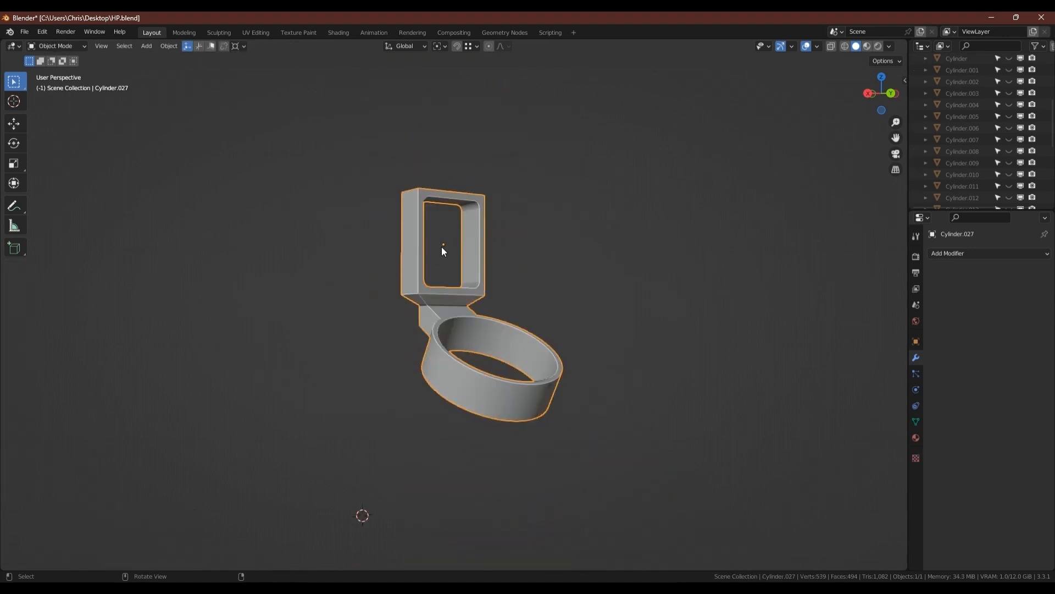
key("KP_Divide")
key("ctrl+z")
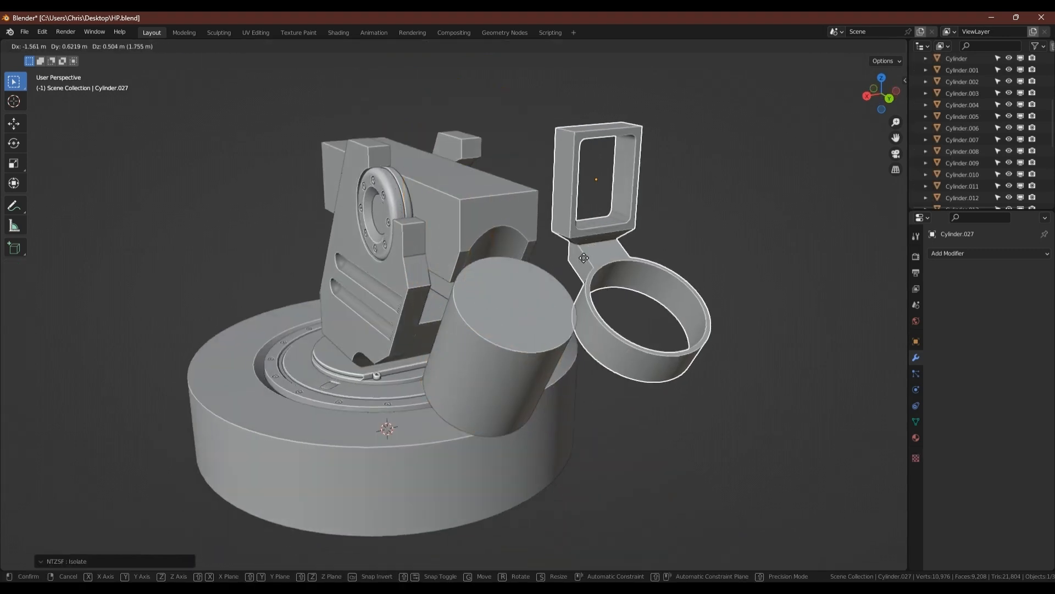
key("ctrl+shift+z")
Step: Duplicate the ring bracket in place and isolate the duplicate together with the rectangular beam
key("shift+d")
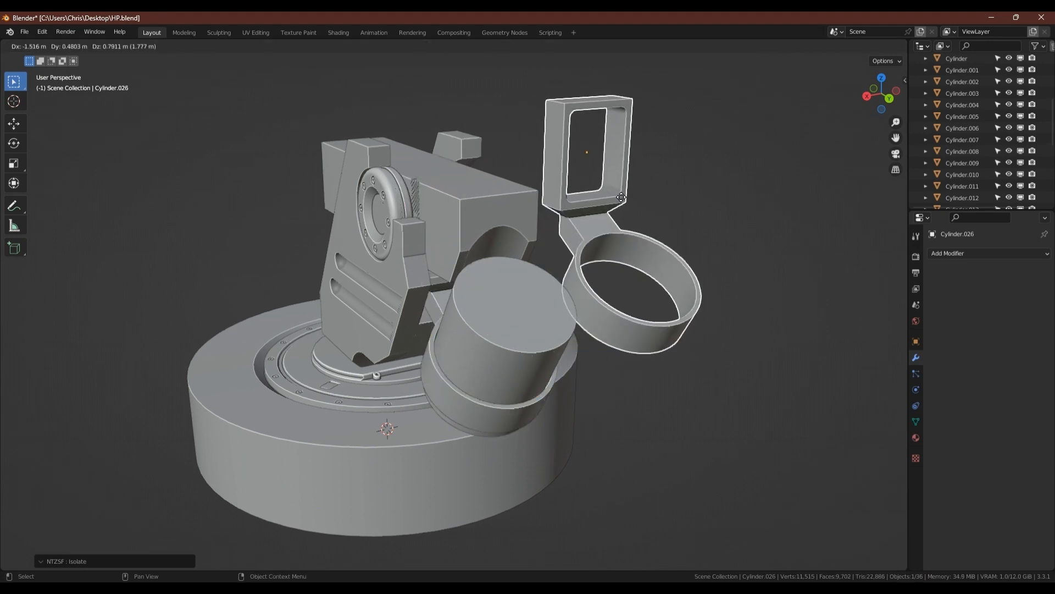
key("Escape")
left_click(533, 190, "shift")
key("KP_Divide")
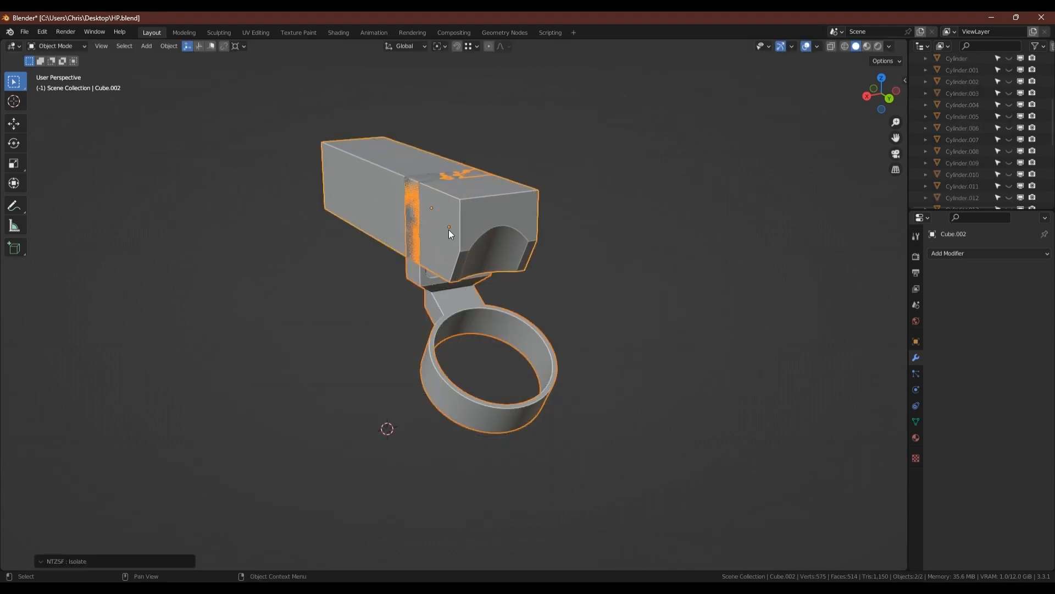
Step: Edit only the duplicate bracket's mesh and move the two faces of one outer side outward about 0.103 m along X
key("Tab")
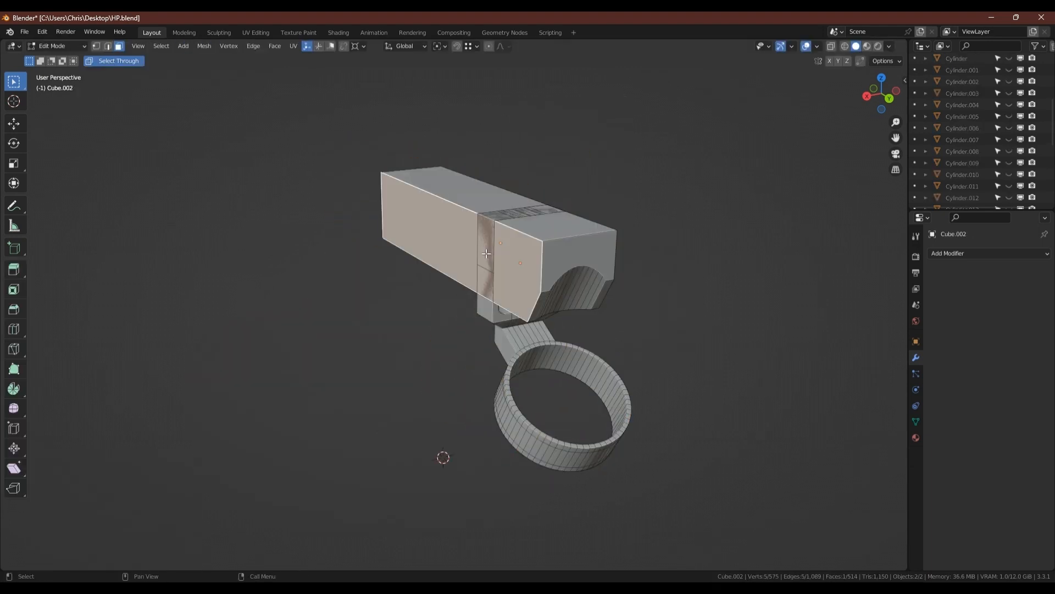
left_click(483, 311)
key("Tab")
left_click(483, 310)
key("Tab")
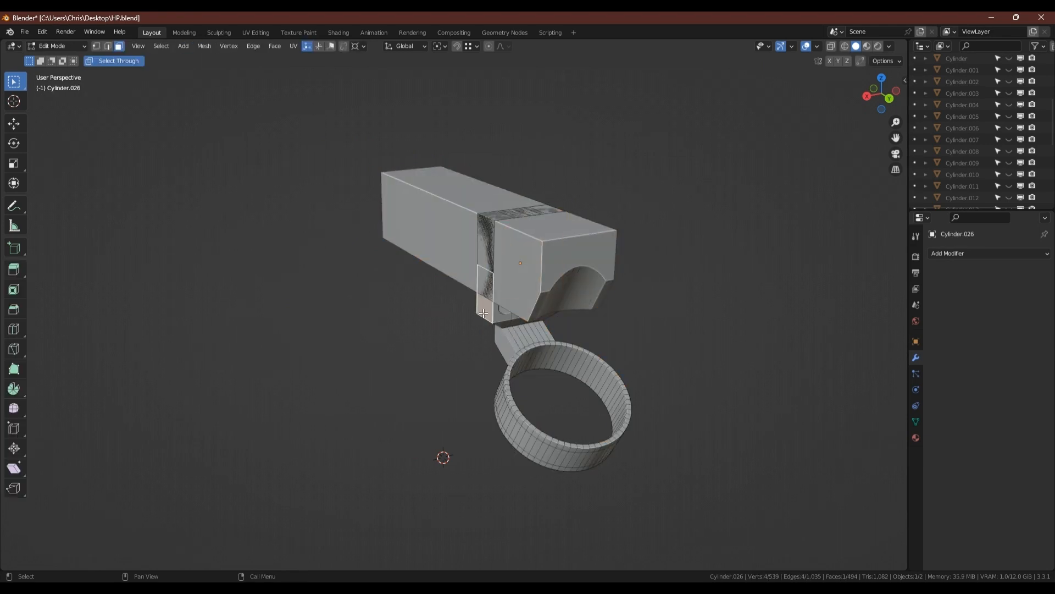
left_click(485, 248, "shift")
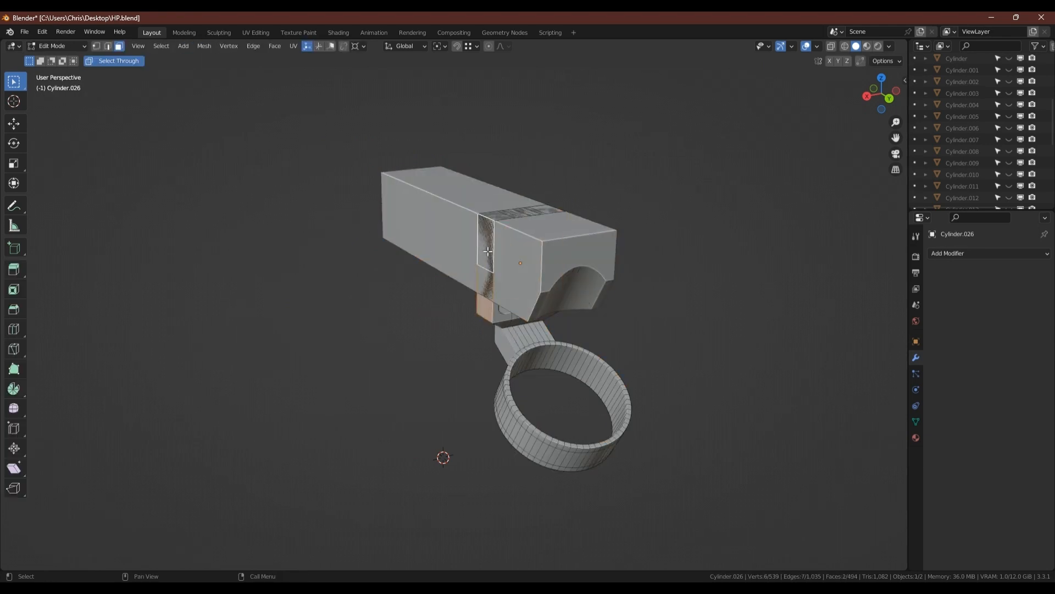
scroll(485, 248, "up", 3)
key("g")
key("x")
left_click(514, 270)
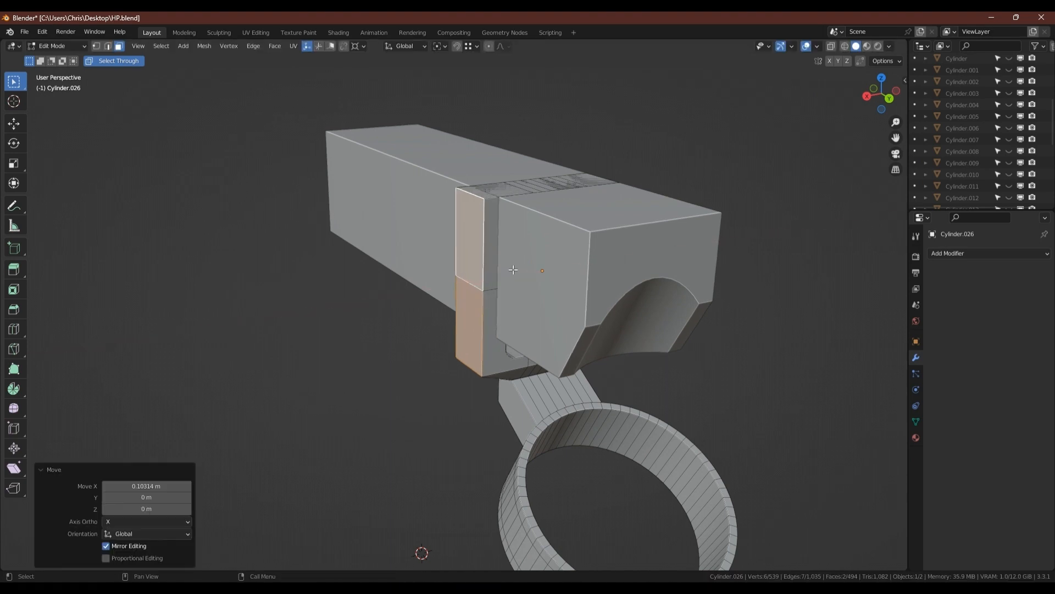
Step: Select all coplanar faces on top of the duplicate bracket and raise them about 0.06 m along Z, above the beam
left_click(488, 197)
key("shift+g")
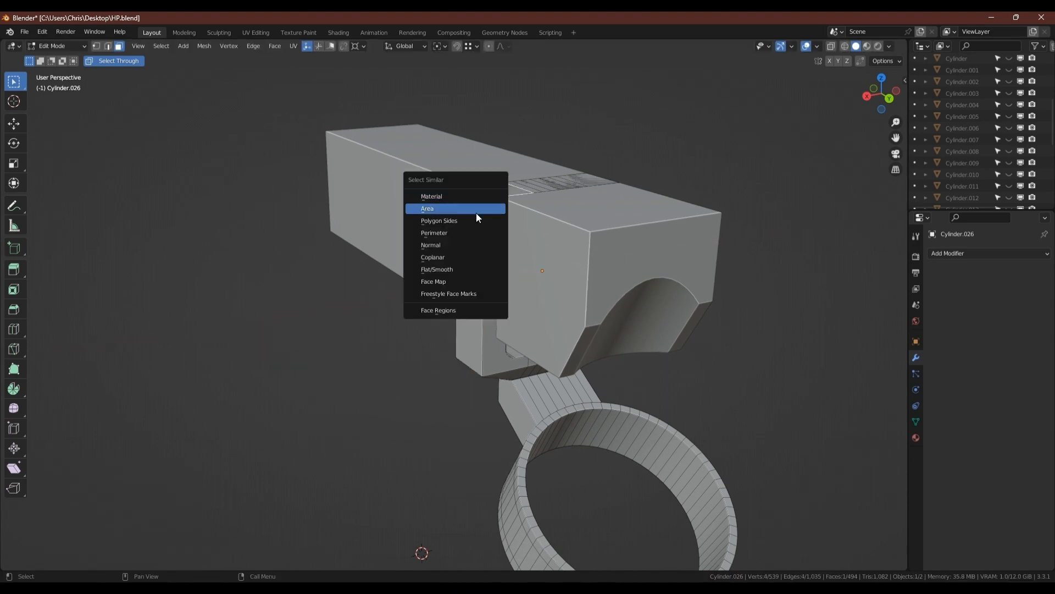
left_click(433, 256)
key("g")
key("z")
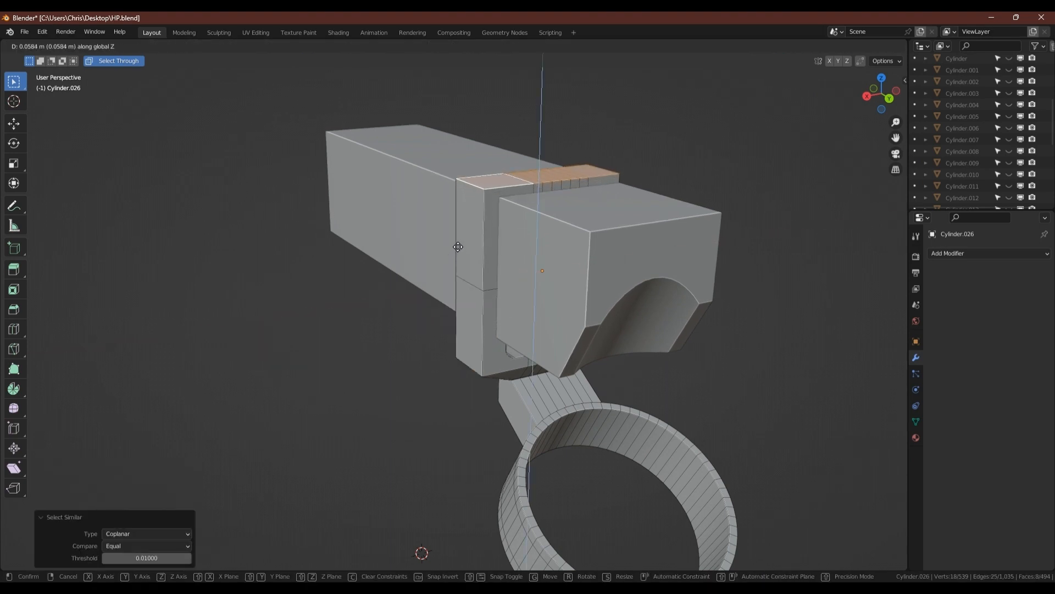
left_click(471, 254)
Step: Move the two faces of the duplicate bracket's opposite outer side outward along X so they clear the beam
middle_click_drag(471, 254, 596, 253)
left_click(593, 254)
left_click(599, 286, "shift")
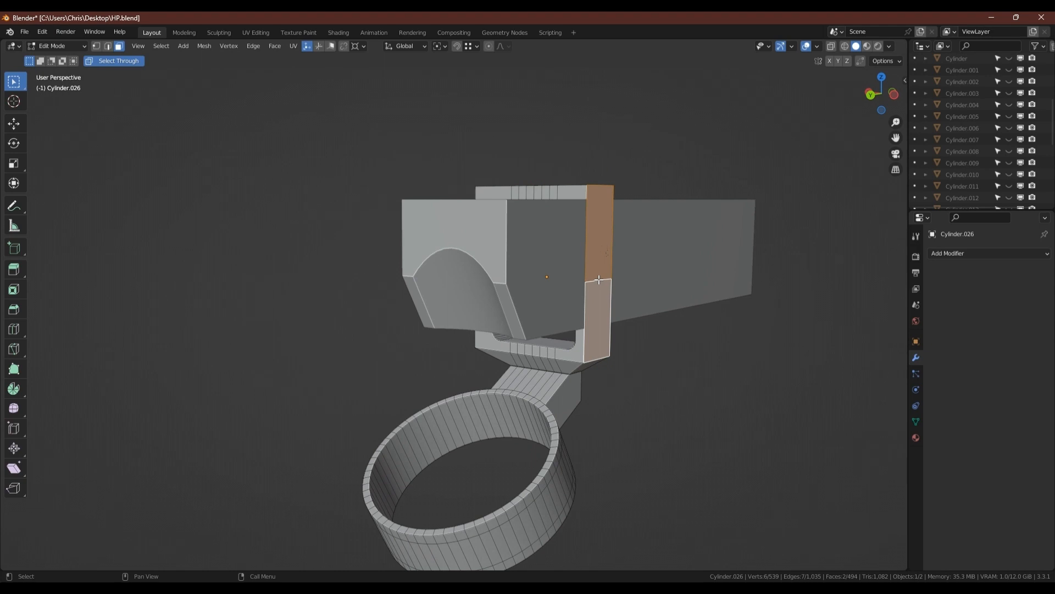
key("g")
key("x")
left_click(614, 281)
Step: Subtract the enlarged duplicate bracket from the beam with an Auto Boolean Difference and bring the rest of the model back into view
key("Tab")
middle_click_drag(553, 286, 621, 306)
left_click(539, 234, "shift")
key("ctrl+shift+b")
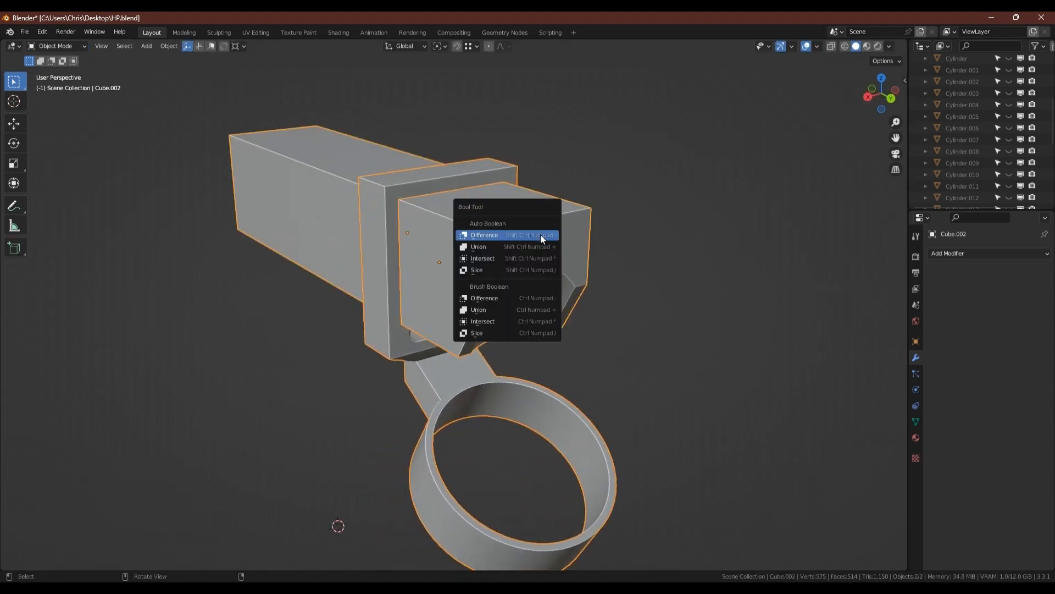
left_click(540, 234)
mouse_move(533, 236)
middle_mouse_down()
mouse_move(553, 279)
mouse_move(659, 226)
mouse_move(754, 205)
mouse_move(570, 148)
mouse_move(521, 191)
mouse_move(519, 236)
middle_mouse_up()
key("Tab")
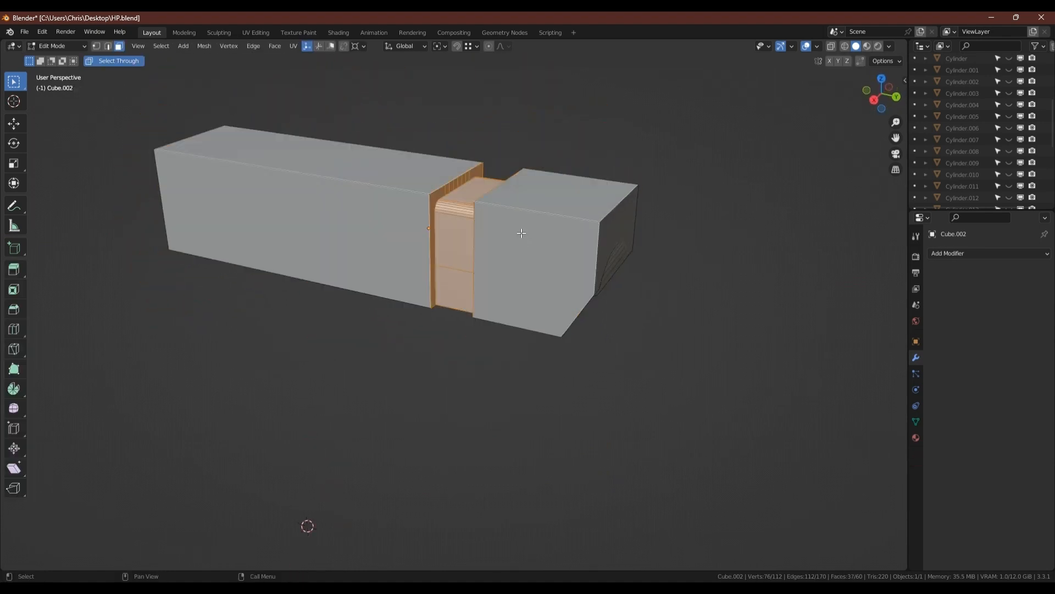
key("Tab")
key("KP_Divide")
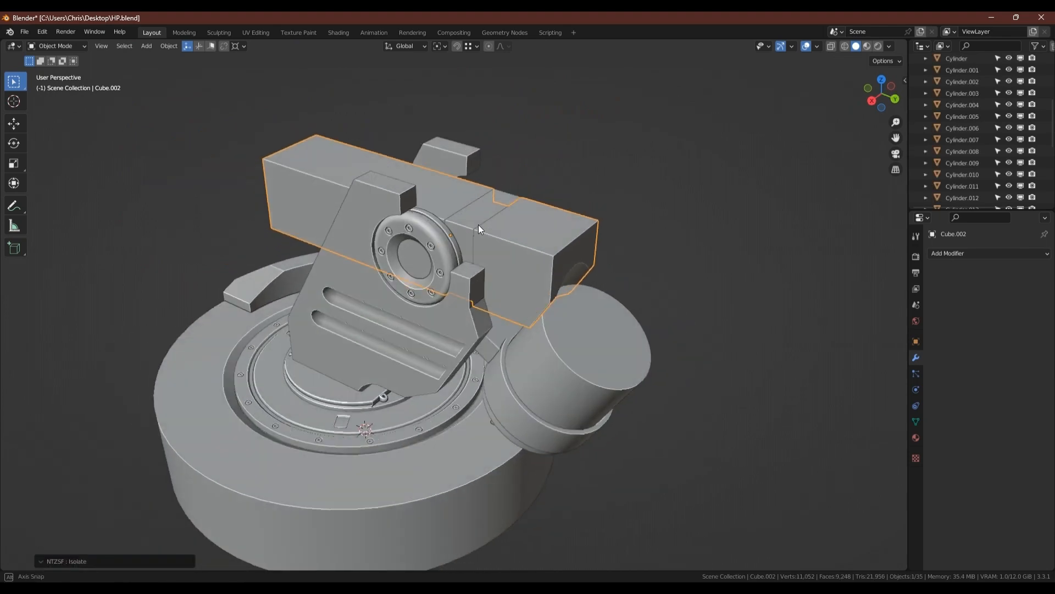
Step: Raise the upper part of the original ring bracket, including all its top bar vertices, about 0.271 m along Z
middle_click_drag(478, 228, 568, 323)
left_click(532, 345)
key("Tab")
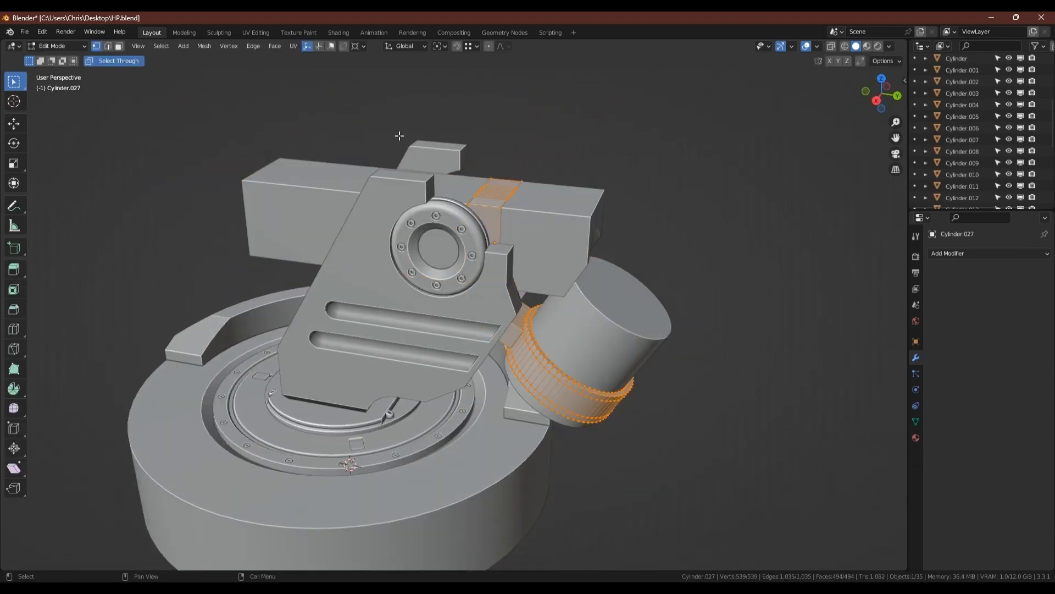
key("alt+z")
left_click_drag(407, 136, 547, 227)
key("alt+z")
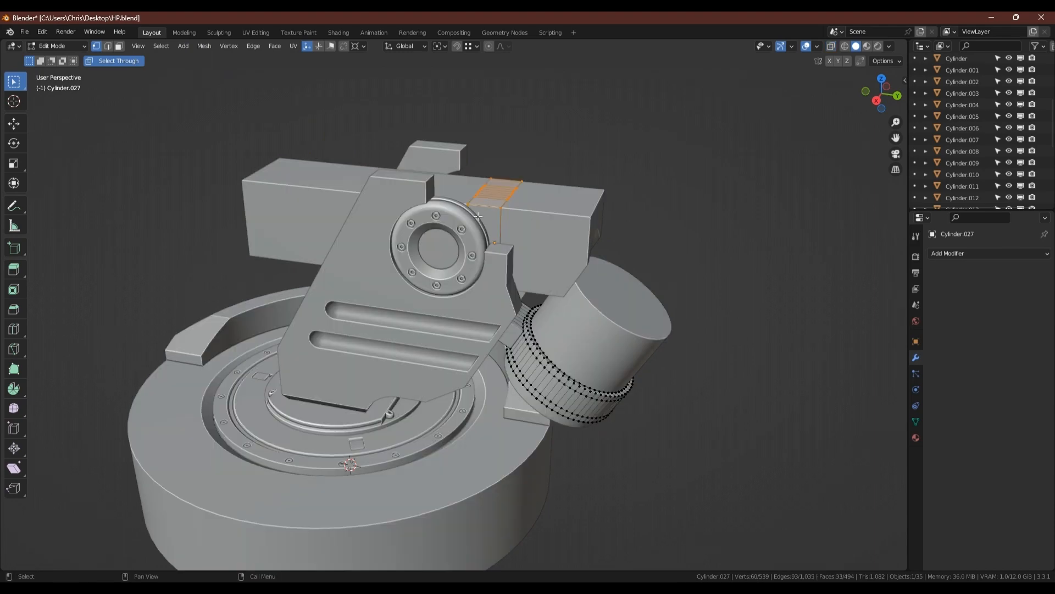
scroll(478, 216, "up", 6)
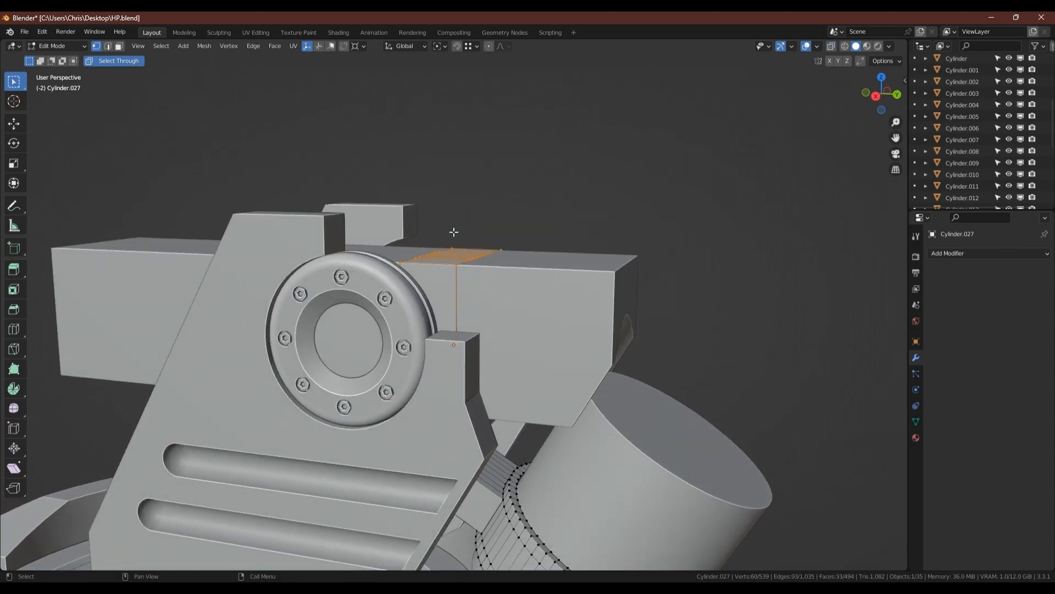
key("alt+z")
key("alt+z")
middle_click_drag(412, 204, 469, 266)
key("e")
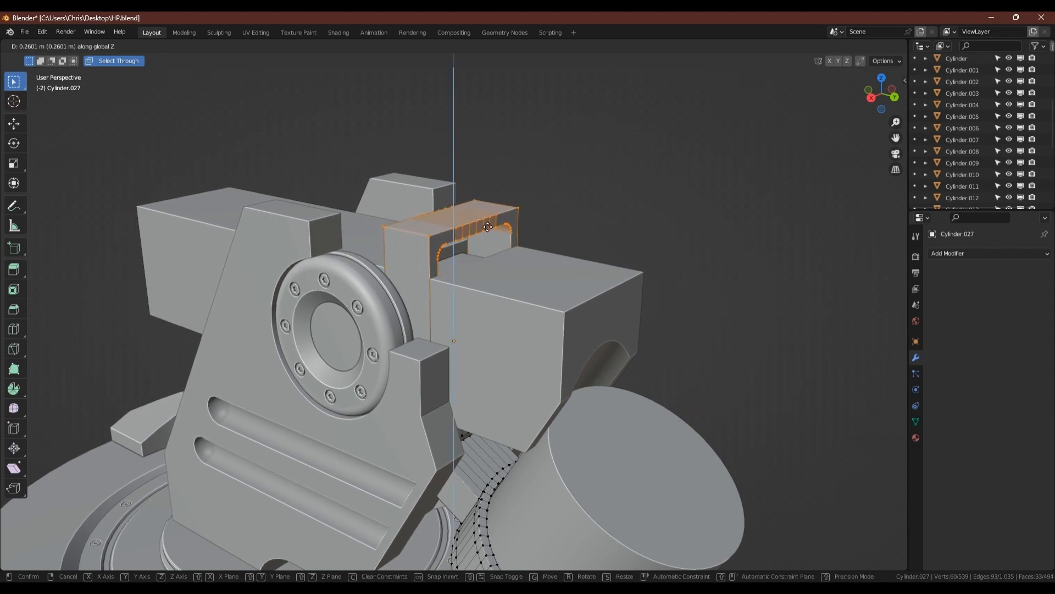
left_click(490, 226)
Step: Dissolve the parallel cross edges running over the bracket's top bar
middle_click_drag(489, 226, 440, 192)
scroll(450, 222, "up", 3)
scroll(372, 262, "up", 3)
scroll(440, 236, "down", 3)
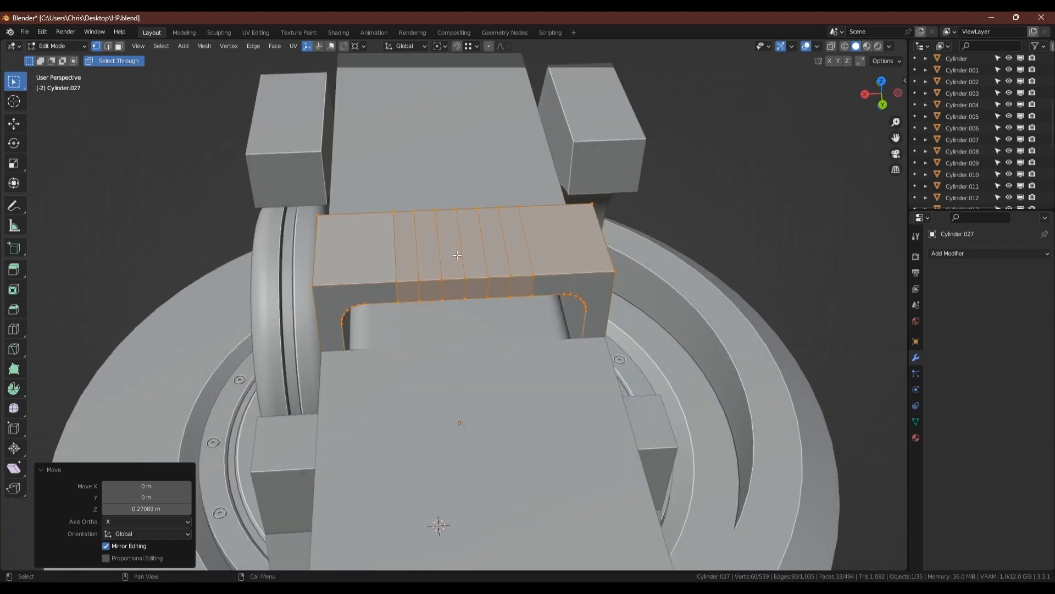
middle_click_drag(461, 249, 424, 255)
key("2")
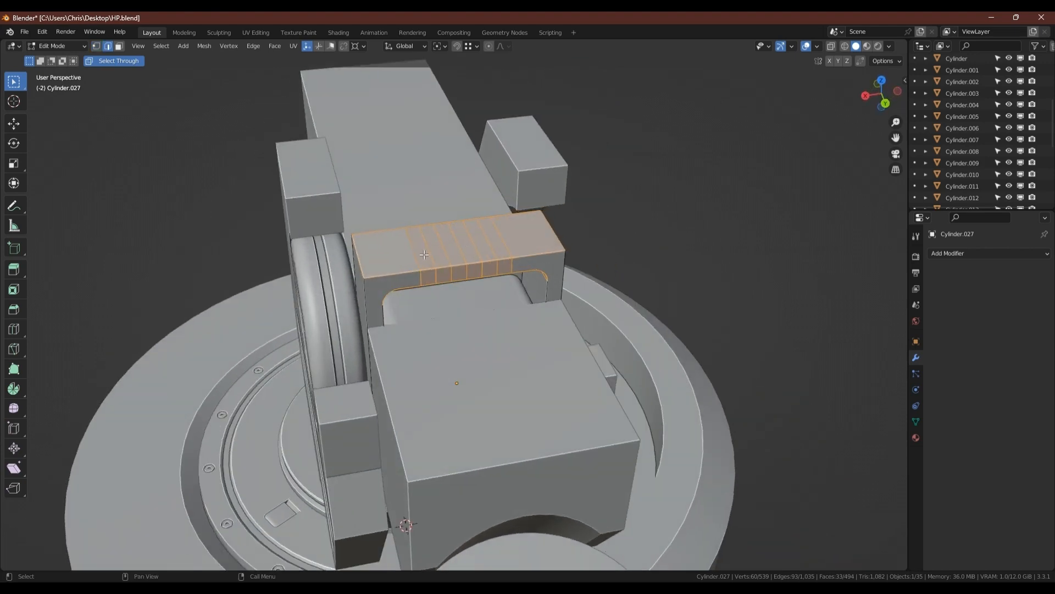
key("ctrl+x")
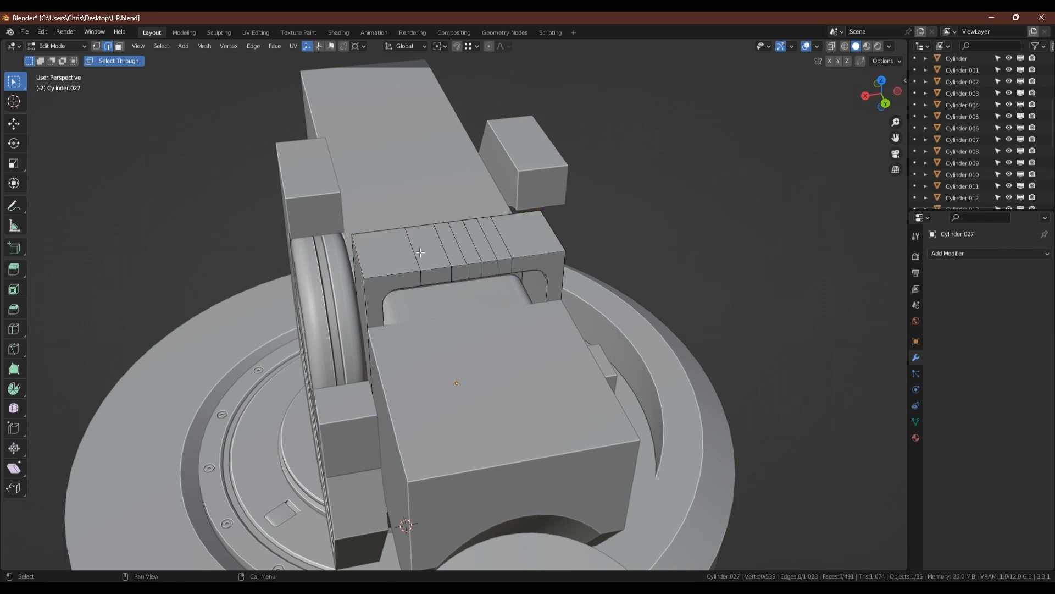
left_click(446, 246, "alt")
key("ctrl+x")
left_click(460, 242, "alt")
key("ctrl+x")
left_click(479, 242, "alt")
key("ctrl+x")
left_click(501, 235)
Step: Add centred cross edges over the upper face and underside of the bracket's top bar
key("ctrl+r")
left_click(458, 254)
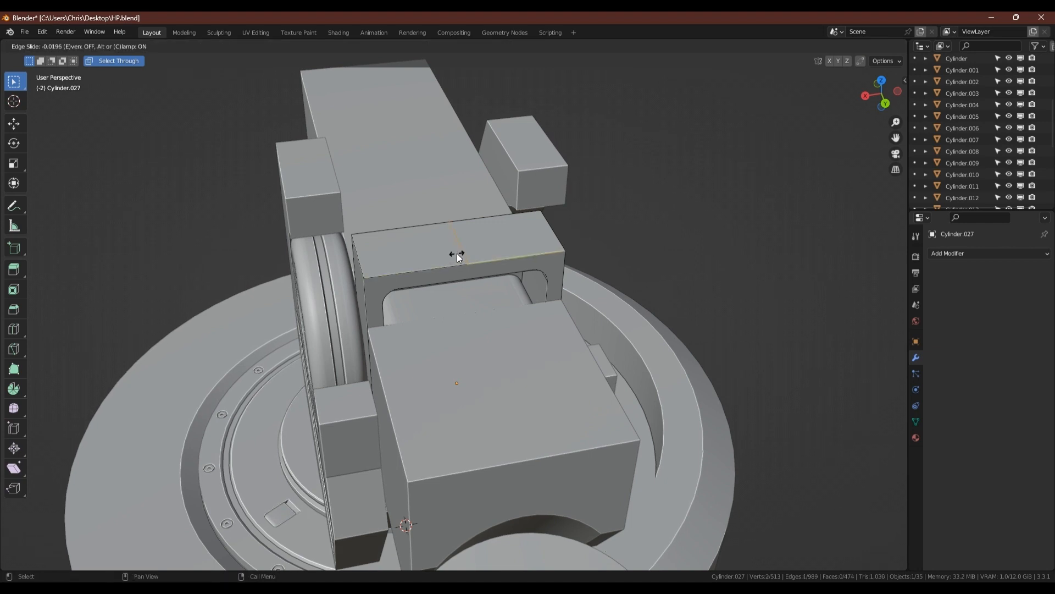
right_click(456, 253)
Step: Connect the middle vertices of the top bar's upper and lower edges on its front and back faces
middle_click_drag(461, 302, 476, 255)
key("1")
left_click(475, 256)
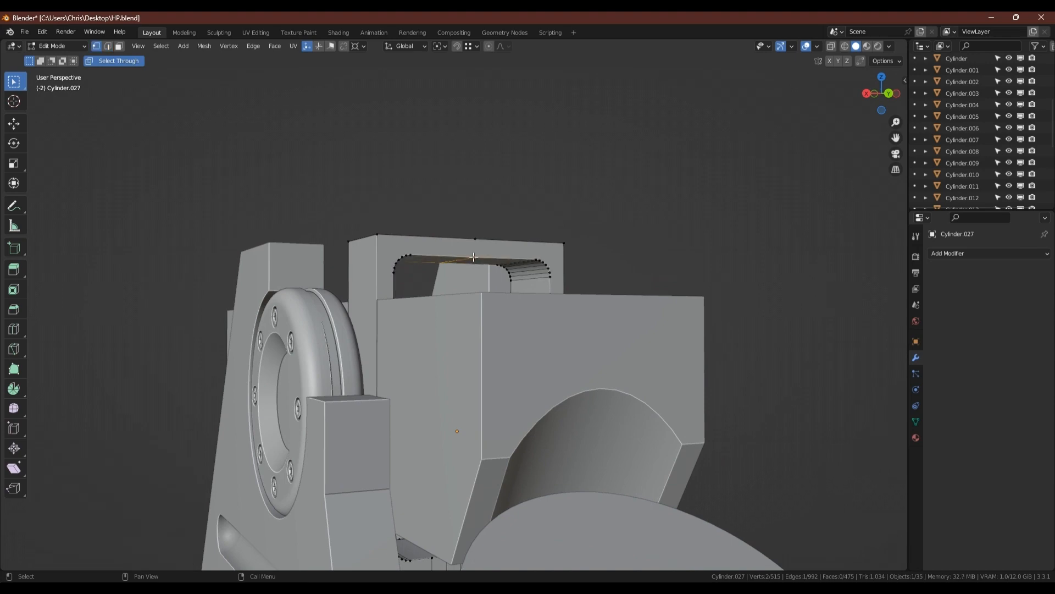
left_click(474, 242, "shift")
key("j")
middle_click_drag(400, 236, 404, 261)
left_click(413, 254, "shift")
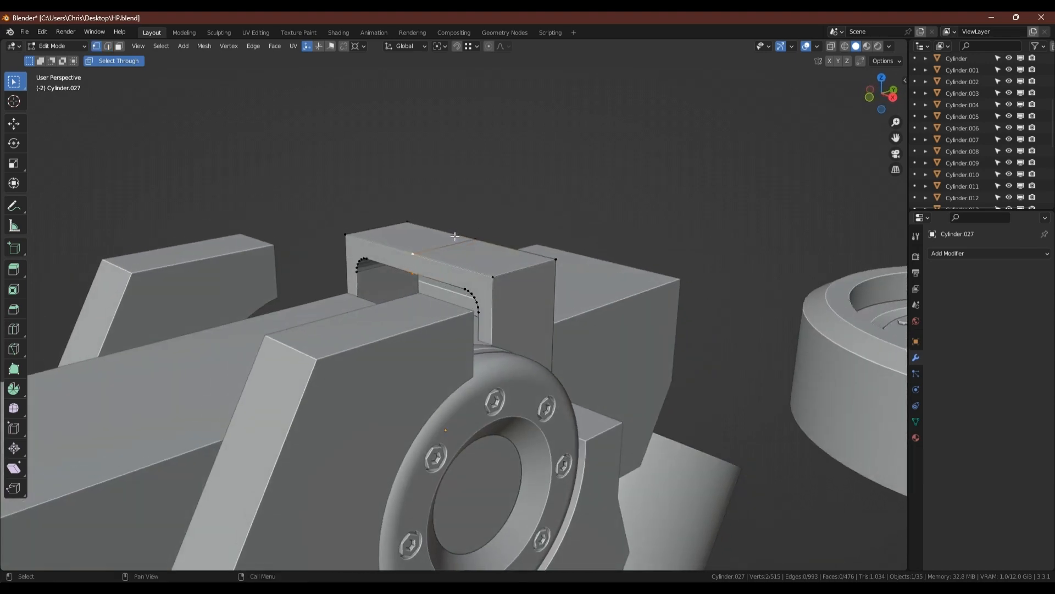
Step: Bevel the centre edge loop around the bracket's top bar into a flat band, with a width of about 0.237 m
middle_click_drag(533, 243, 529, 278)
key("2")
key("alt+l")
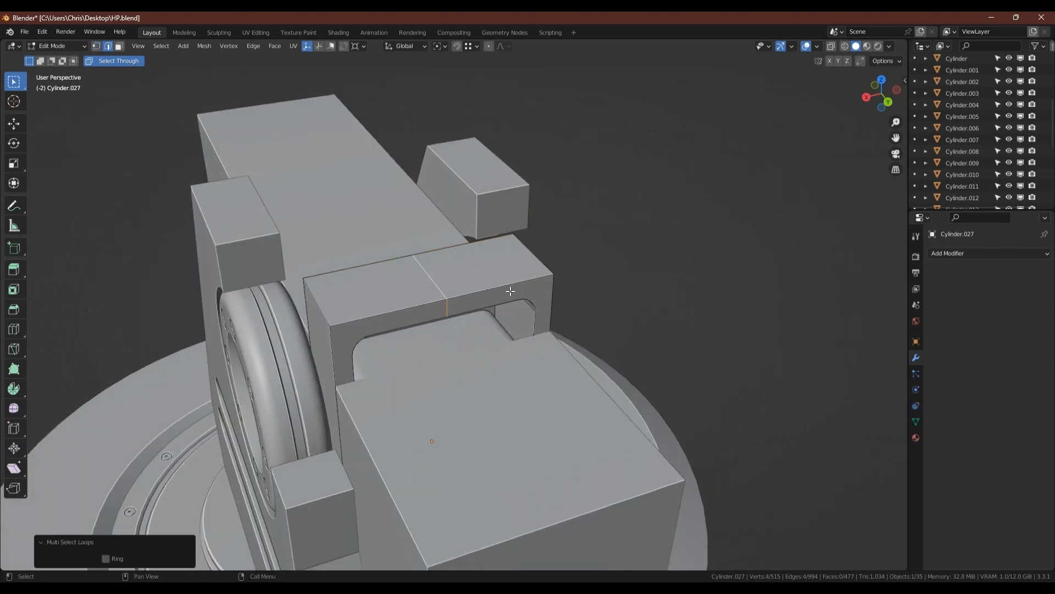
key("ctrl+b")
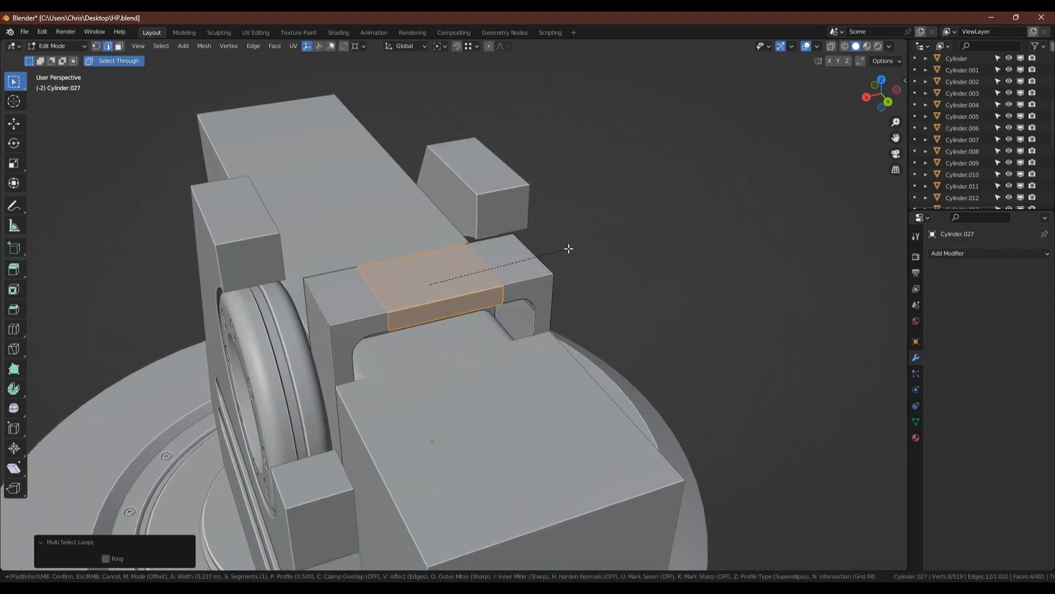
left_click(570, 248)
key("ctrl+z")
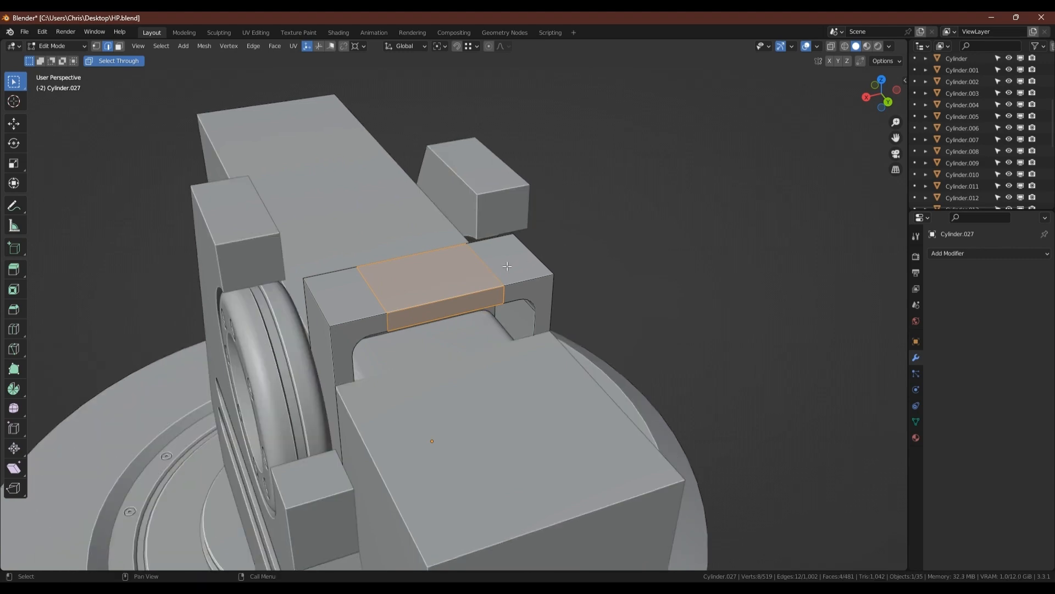
Step: Inset the faces of the band around the middle of the bracket's top bar by about 0.032 m
middle_click_drag(507, 266, 453, 294)
key("1")
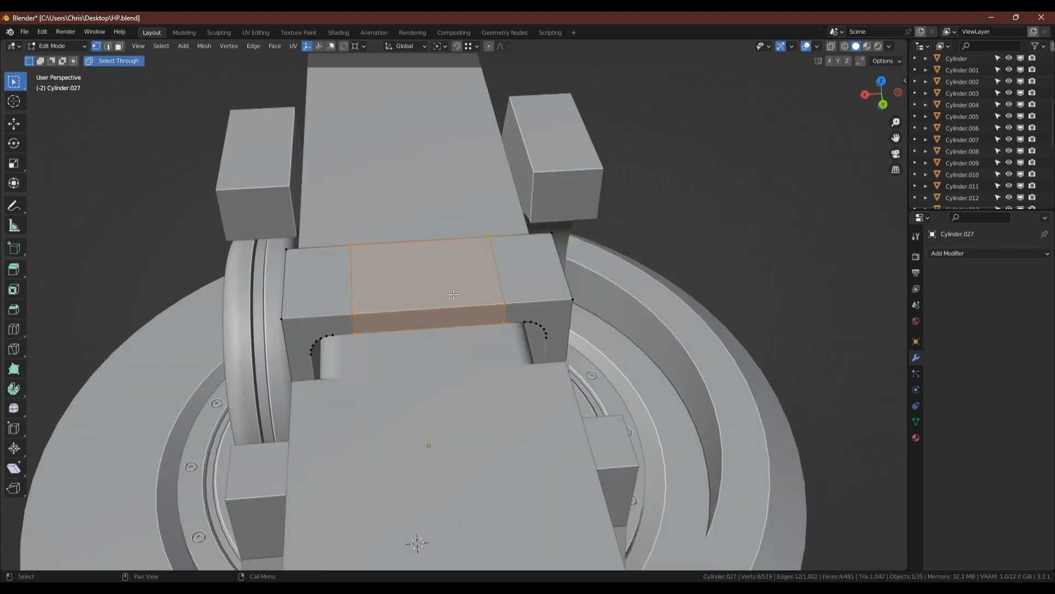
key("3")
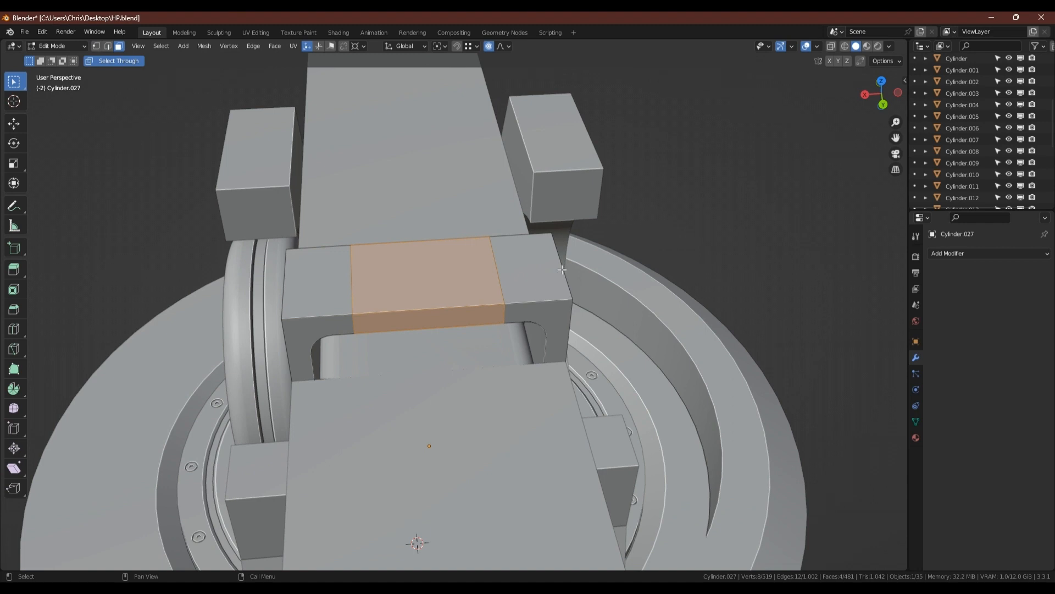
left_click(446, 310, "shift")
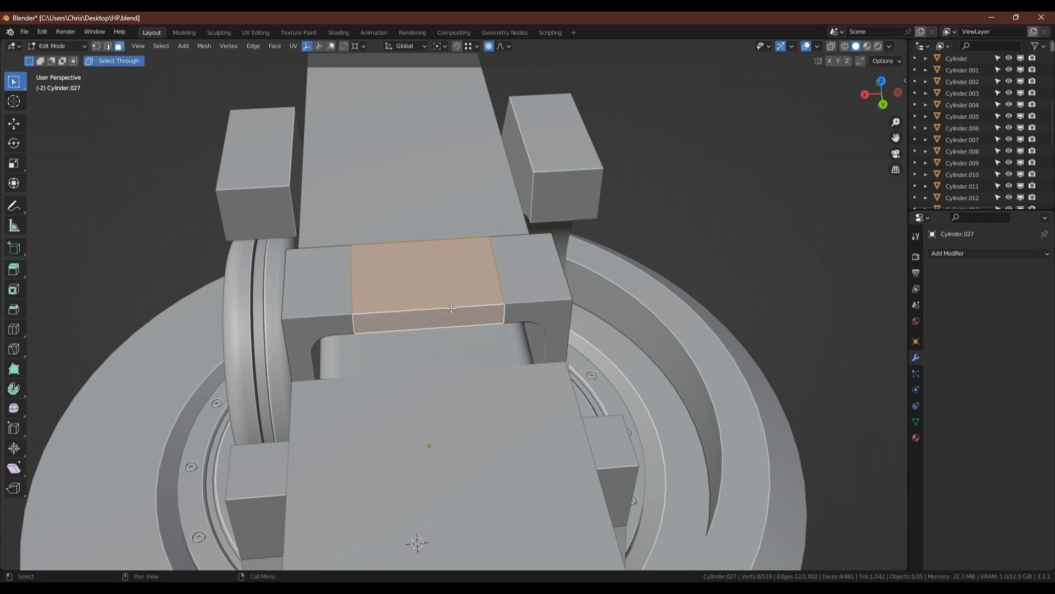
middle_click_drag(447, 308, 528, 285)
key("i")
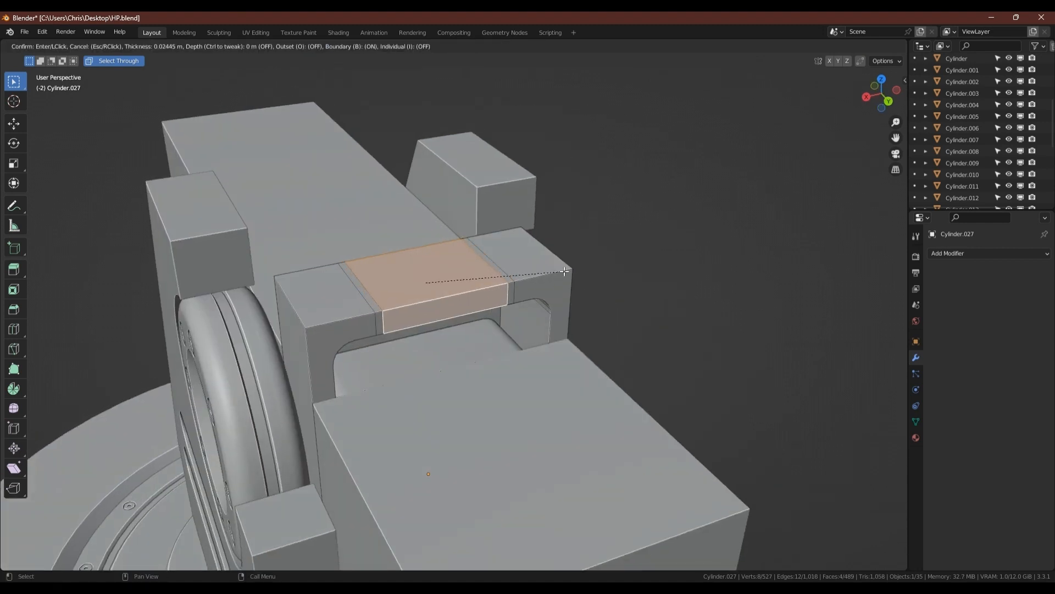
left_click(562, 271)
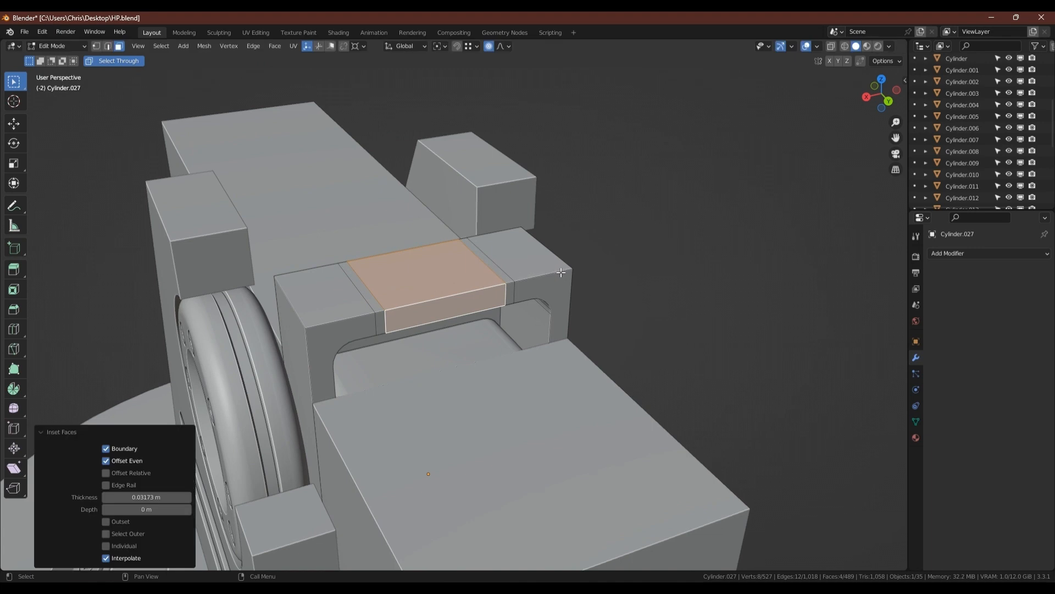
Step: Narrow the inset middle section of the top bar by scaling it to about 0.80 along Y
key("g")
key("Escape")
key("s")
key("y")
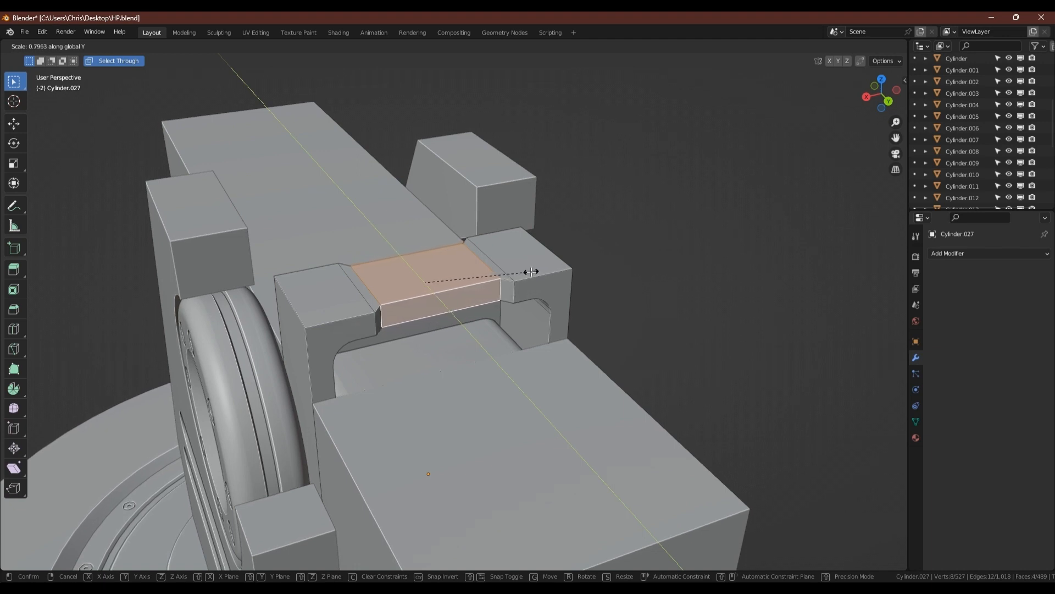
left_click(532, 271)
Step: Round the two outer upper edges of the bracket with a bevel about 0.07 m wide and six segments
middle_click_drag(472, 281, 435, 286)
middle_click_drag(369, 306, 383, 324)
key("2")
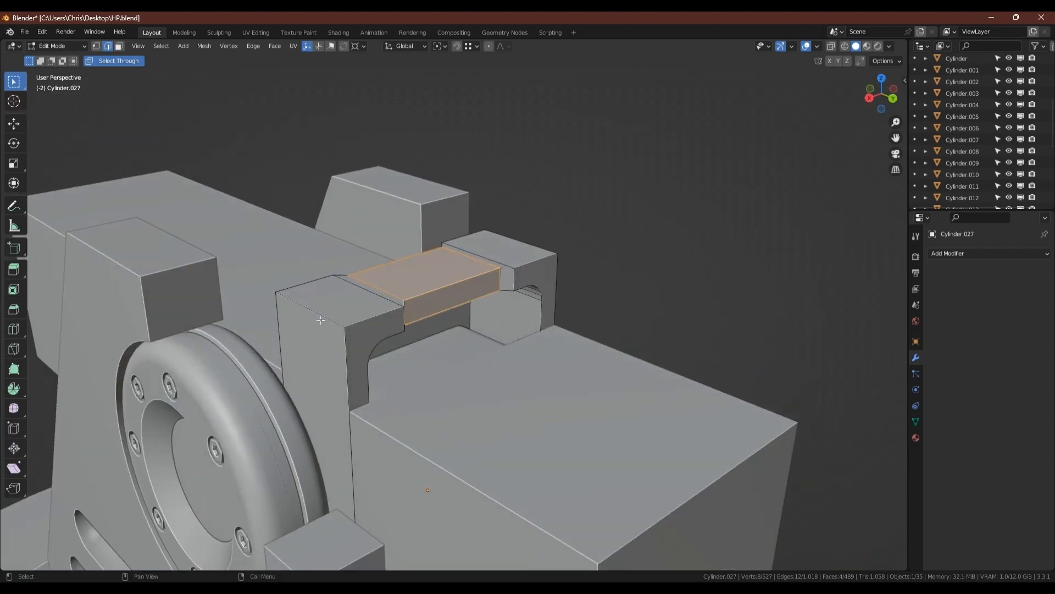
left_click(322, 317)
left_click(532, 245, "shift")
scroll(404, 303, "up", 2)
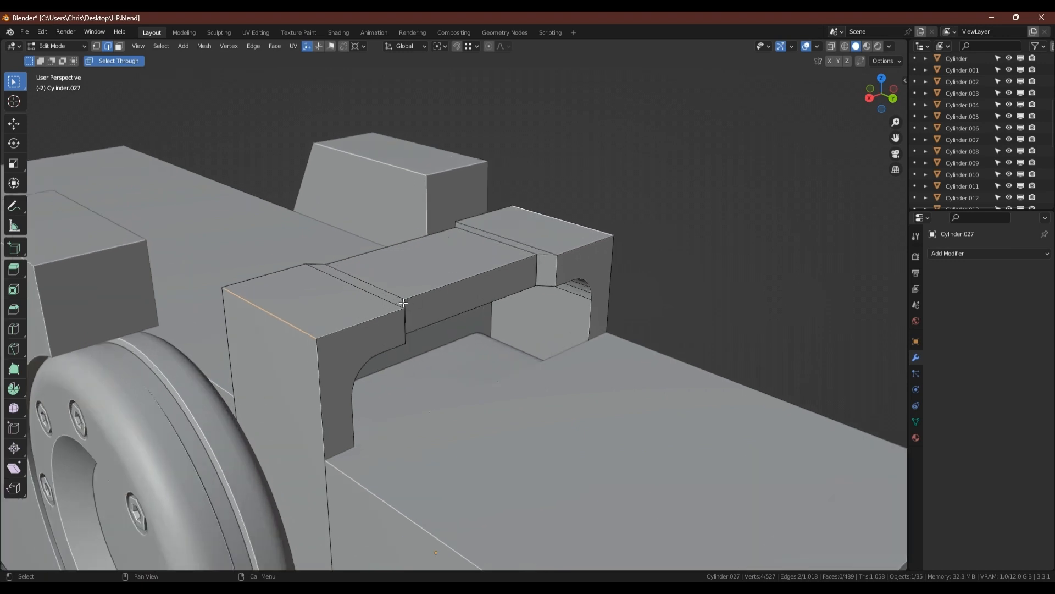
key("ctrl+b")
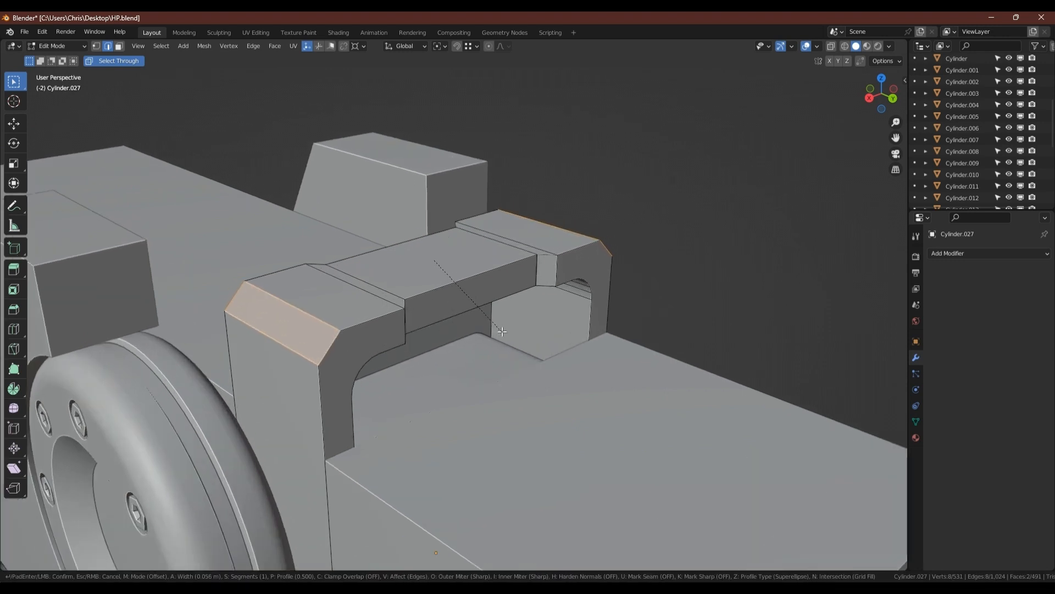
scroll(502, 331, "up", 4)
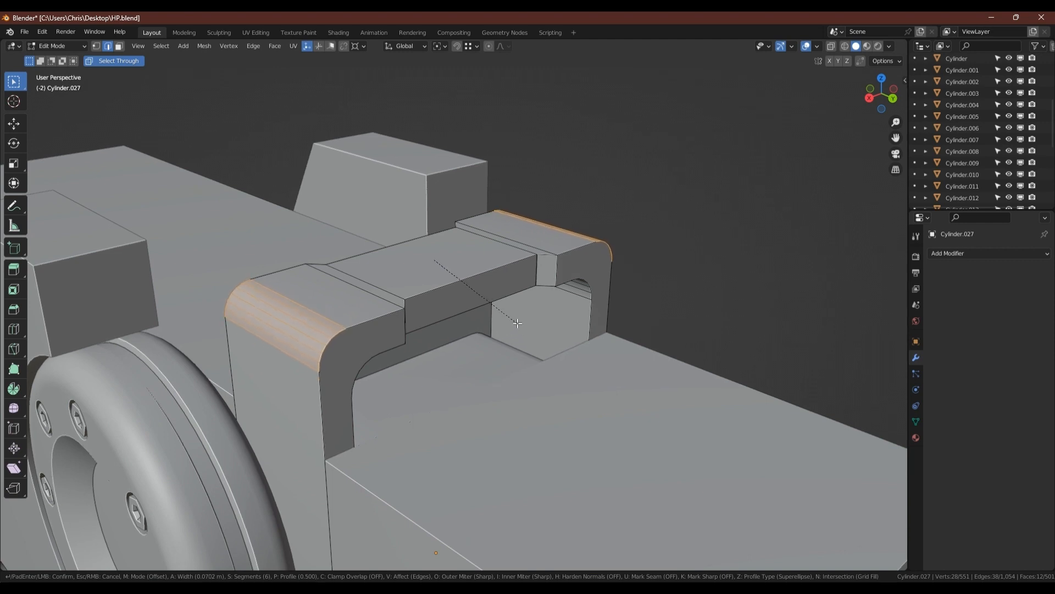
left_click(517, 323)
Step: Merge all of the bracket's vertices by distance at 0.0001 m and leave mesh editing
key("Tab")
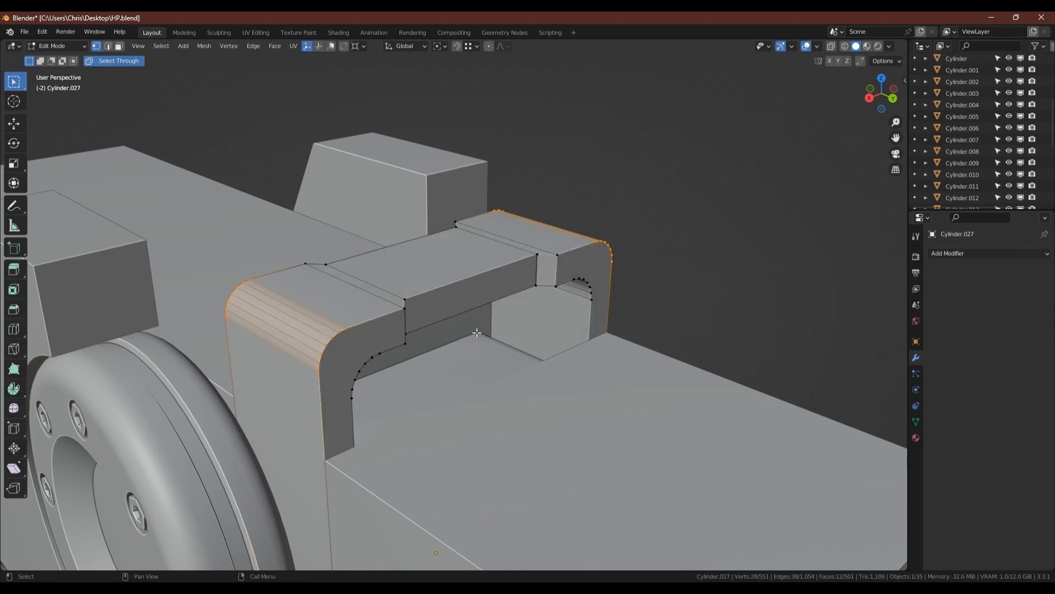
key("a")
key("m")
left_click(473, 330)
scroll(474, 330, "down", 5)
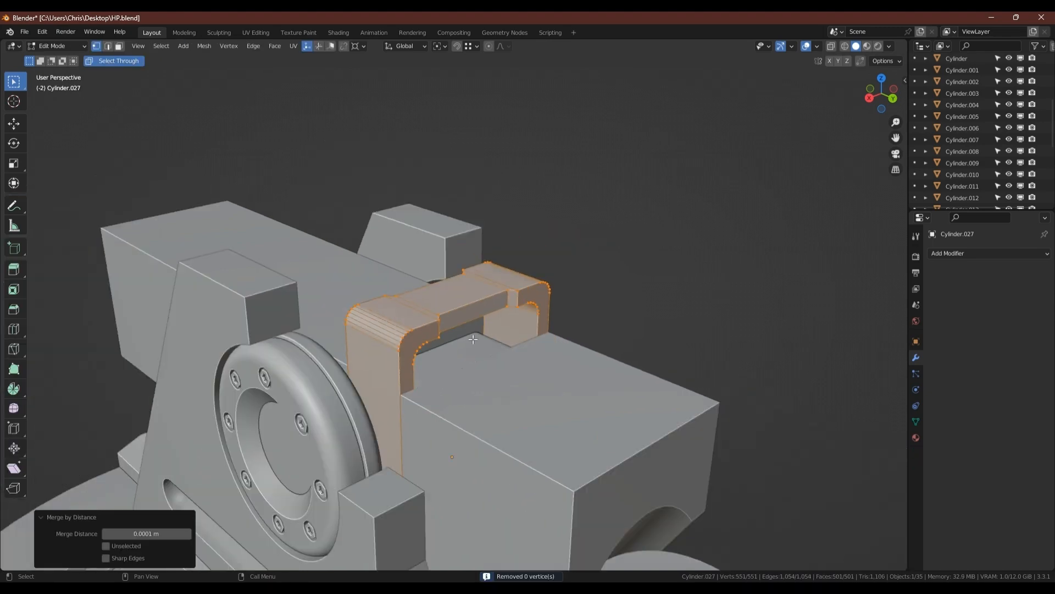
key("Tab")
Step: Check the reshaped bracket and its lower ring against the assembly, and save the file
middle_click_drag(480, 339, 565, 296)
scroll(565, 296, "up", 4)
scroll(565, 296, "down", 3)
middle_click_drag(441, 248, 463, 332)
scroll(546, 311, "up", 2)
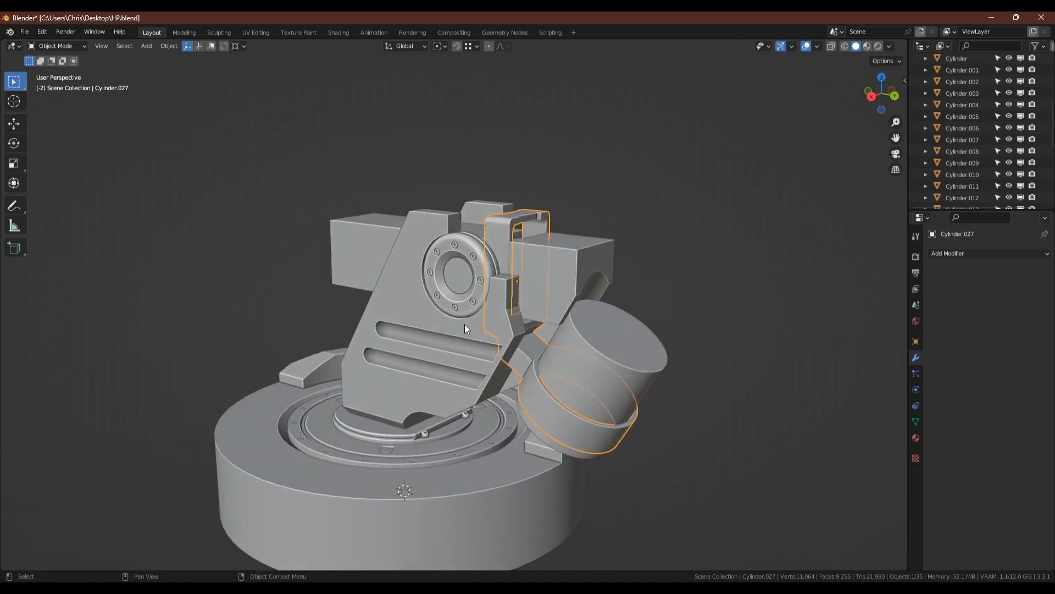
scroll(464, 325, "up", 2)
middle_click_drag(538, 417, 433, 372, "shift")
scroll(433, 372, "up", 3)
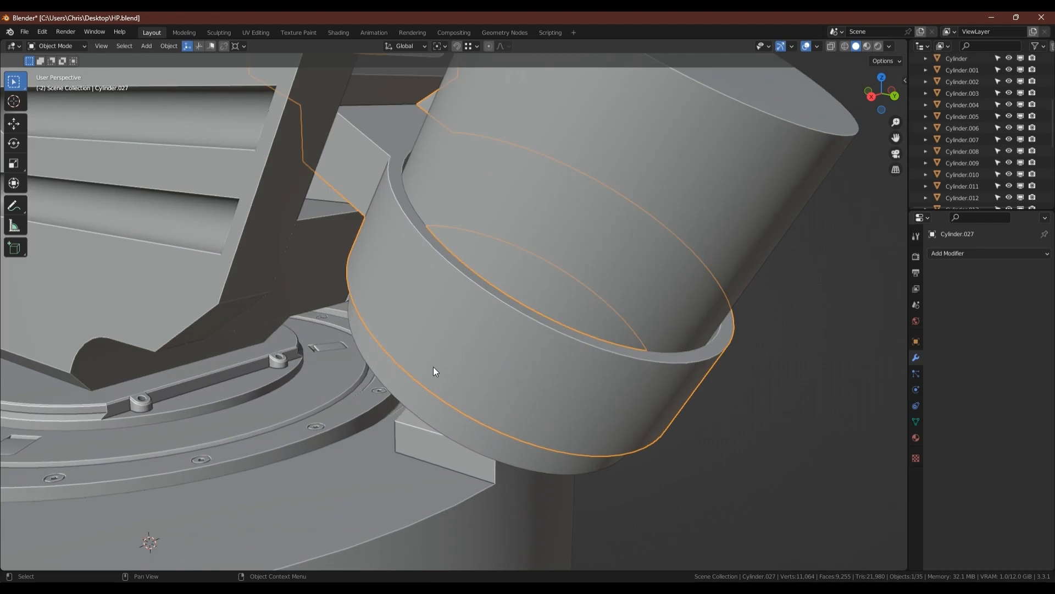
scroll(433, 368, "down", 1)
key("ctrl+s")
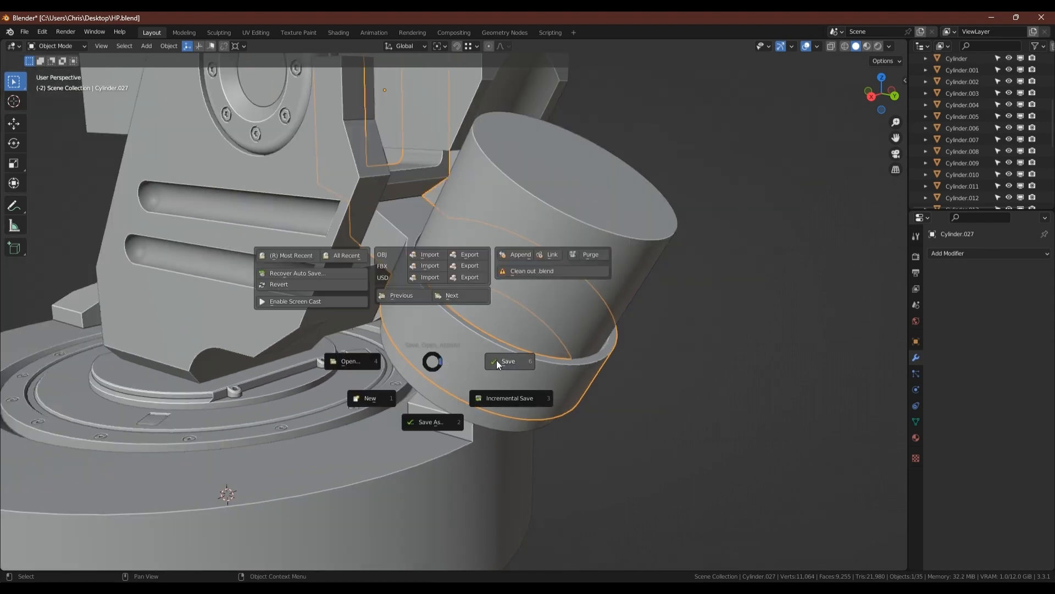
left_click(506, 361)
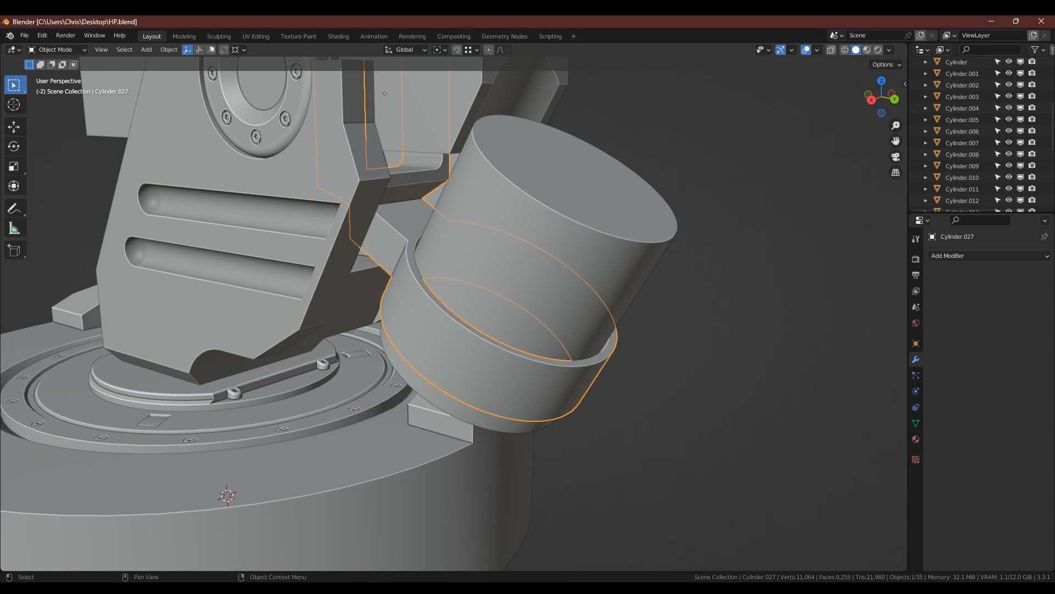
Step: Open the ring bracket for mesh editing and view its lower ring squarely from the right side
key("Tab")
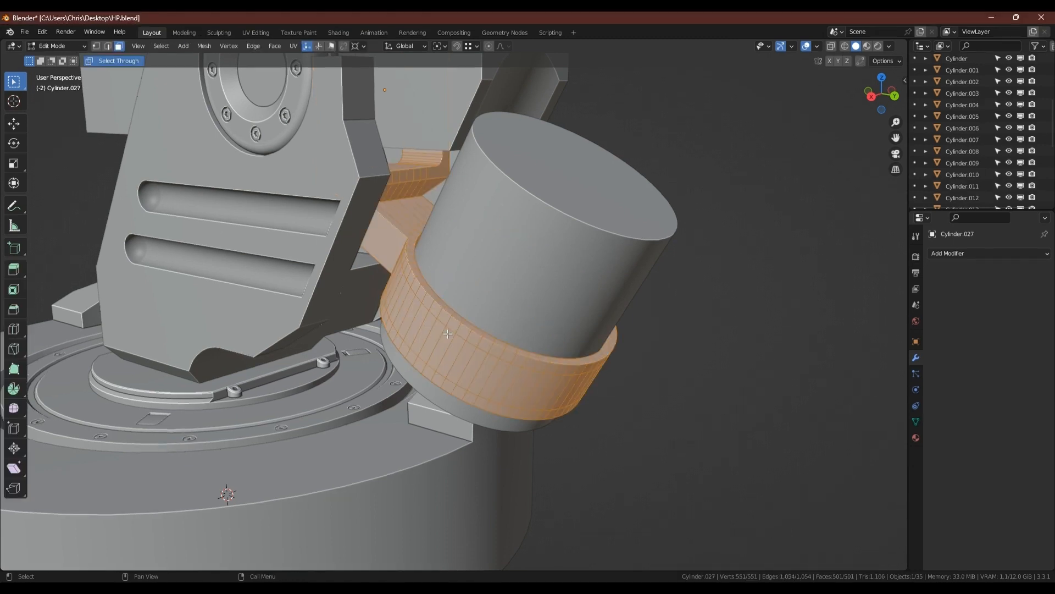
scroll(445, 335, "up", 2)
middle_click_drag(445, 335, 471, 350)
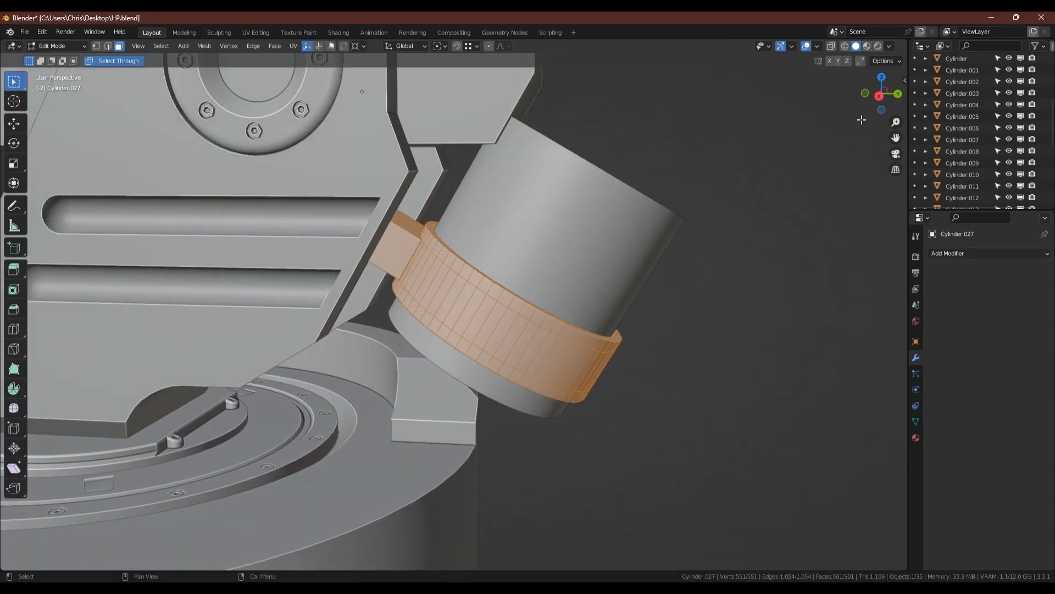
left_click(879, 96)
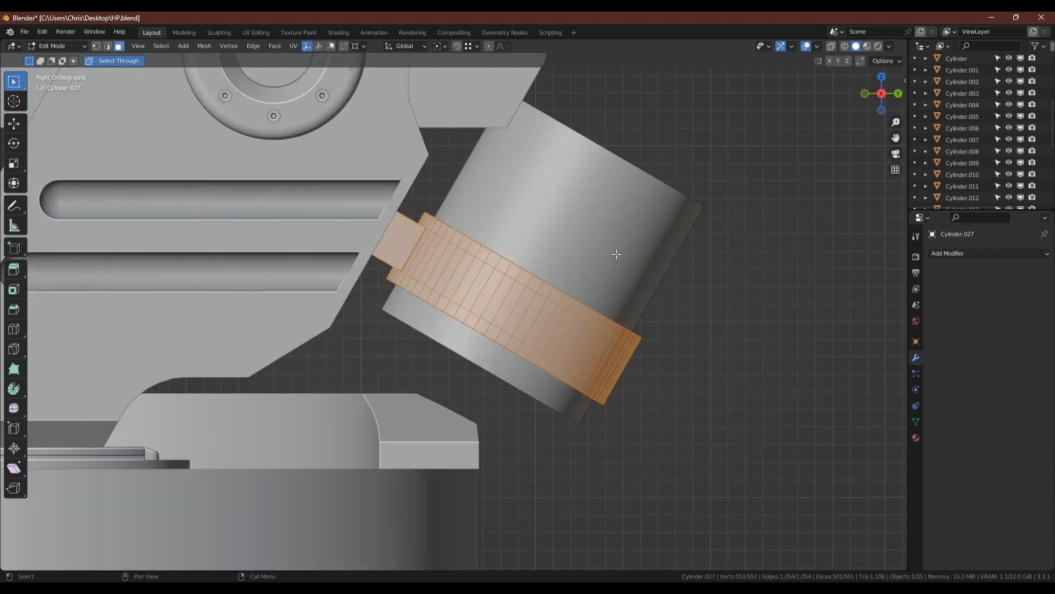
key("2")
left_click(504, 297, "alt")
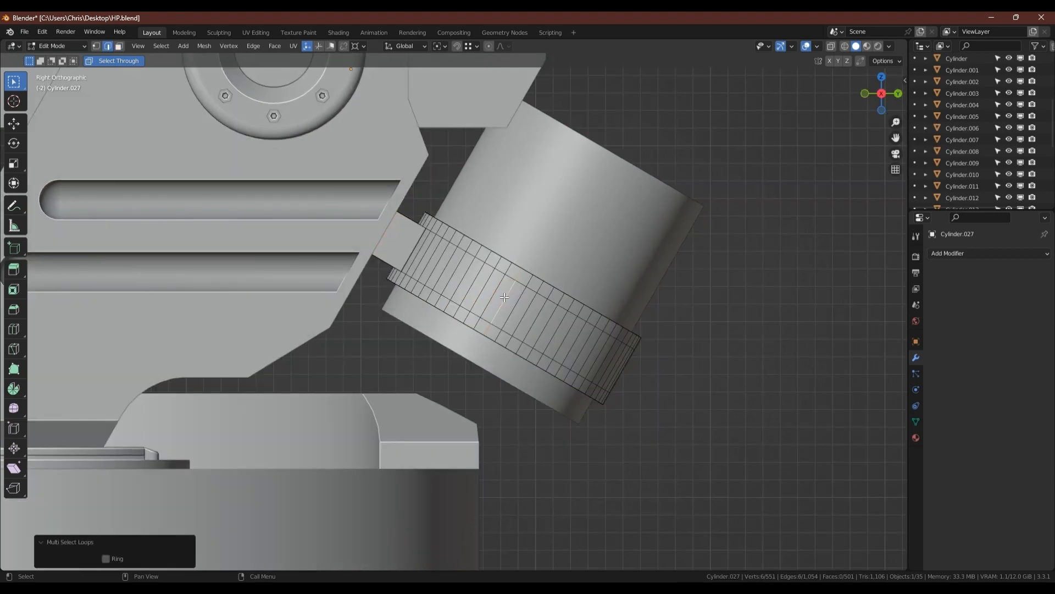
key("ctrl+z")
key("ctrl+z")
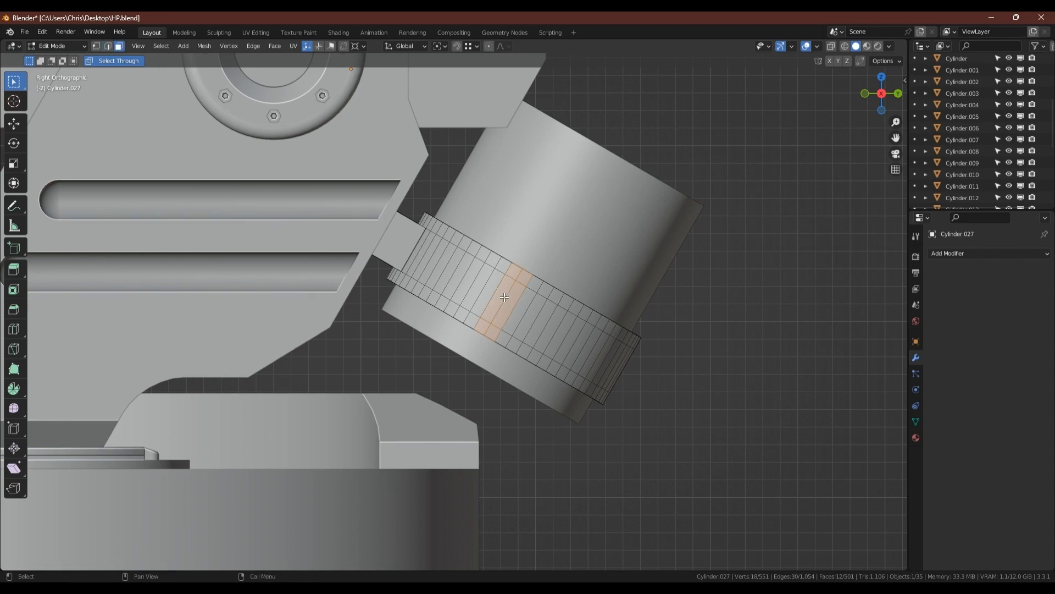
Step: Extrude two adjacent lower rim faces at the middle of the ring's side about 0.301 m into a downward tab
middle_click_drag(498, 307, 497, 332)
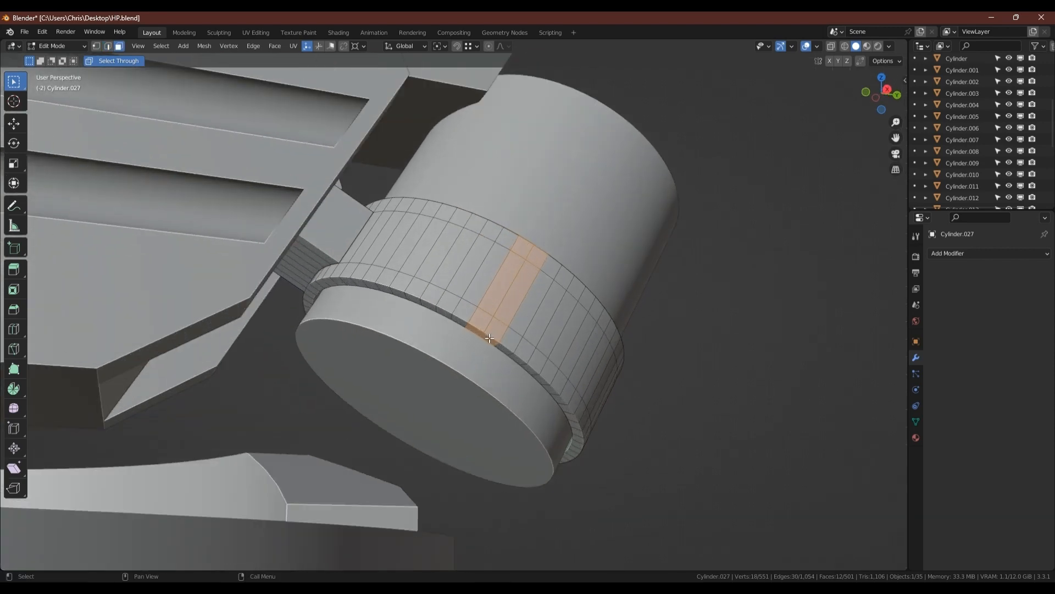
left_click(489, 339)
left_click(476, 329, "shift")
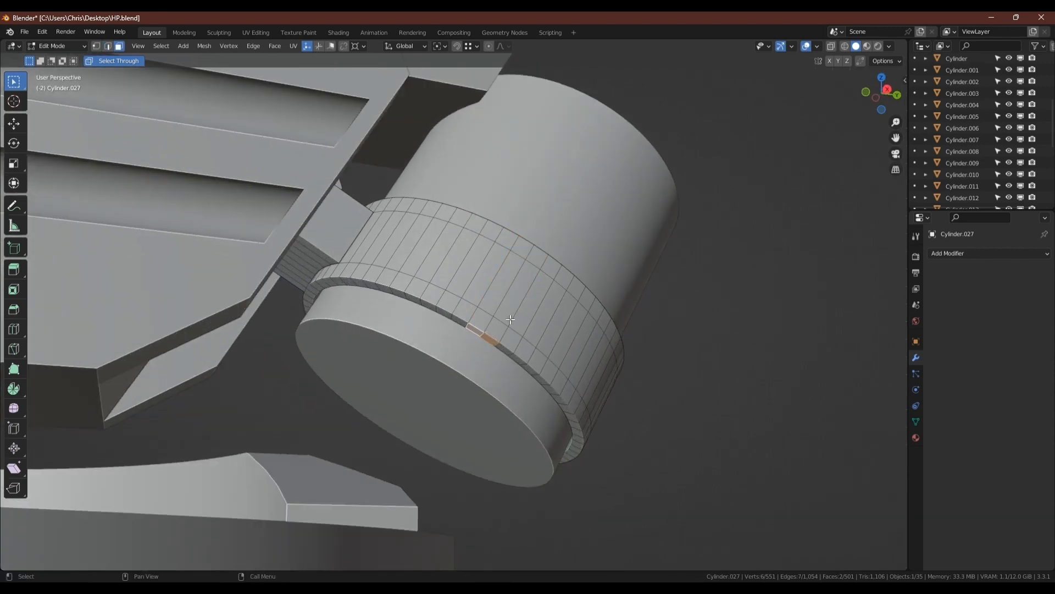
middle_click_drag(510, 319, 489, 347)
key("e")
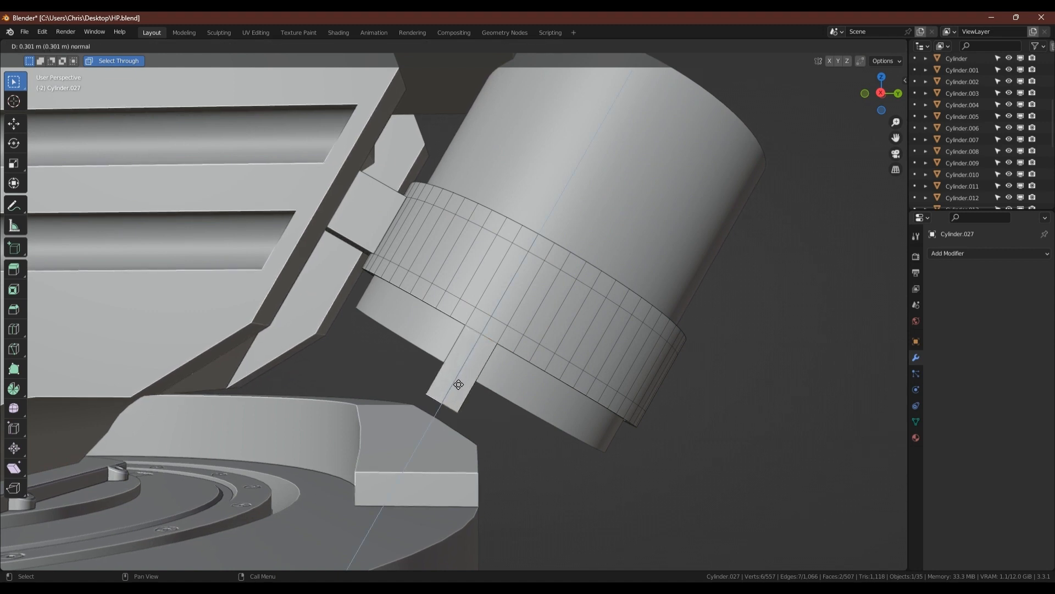
left_click(459, 384)
middle_click_drag(459, 384, 419, 321)
scroll(484, 394, "up", 5)
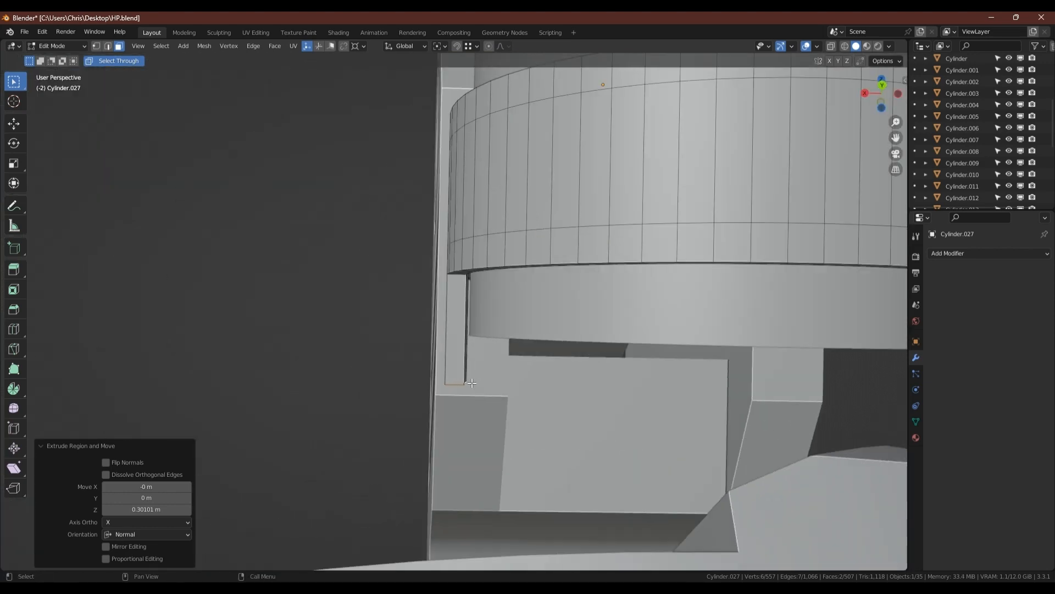
middle_click_drag(460, 369, 517, 379)
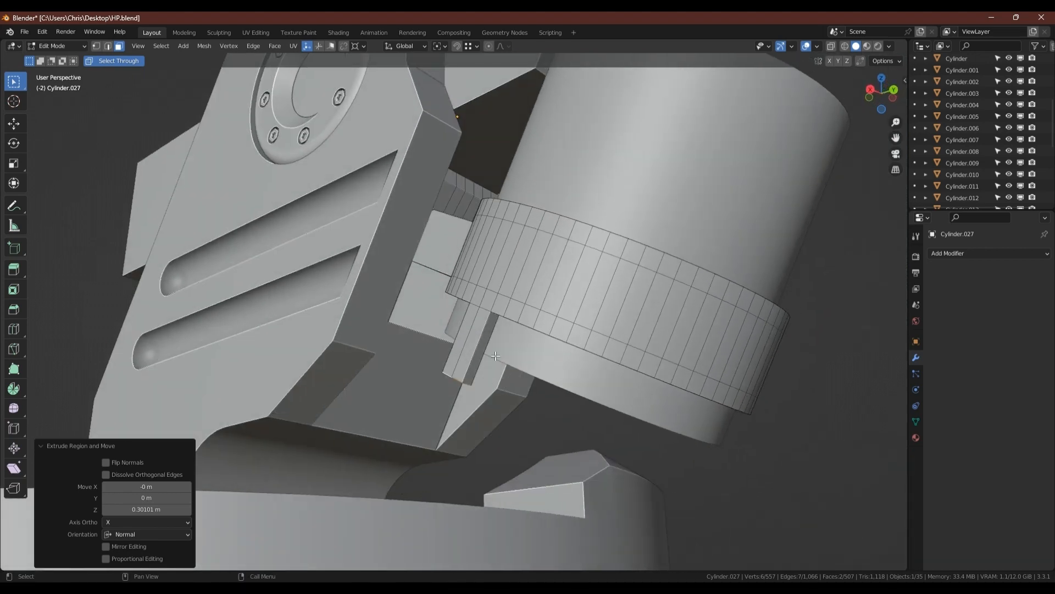
Step: Knife a straight cut-through line across the extruded tab near its lower end, seen from the right side
left_click(869, 97)
scroll(599, 333, "down", 4)
middle_click_drag(599, 332, 626, 261)
left_click(883, 94)
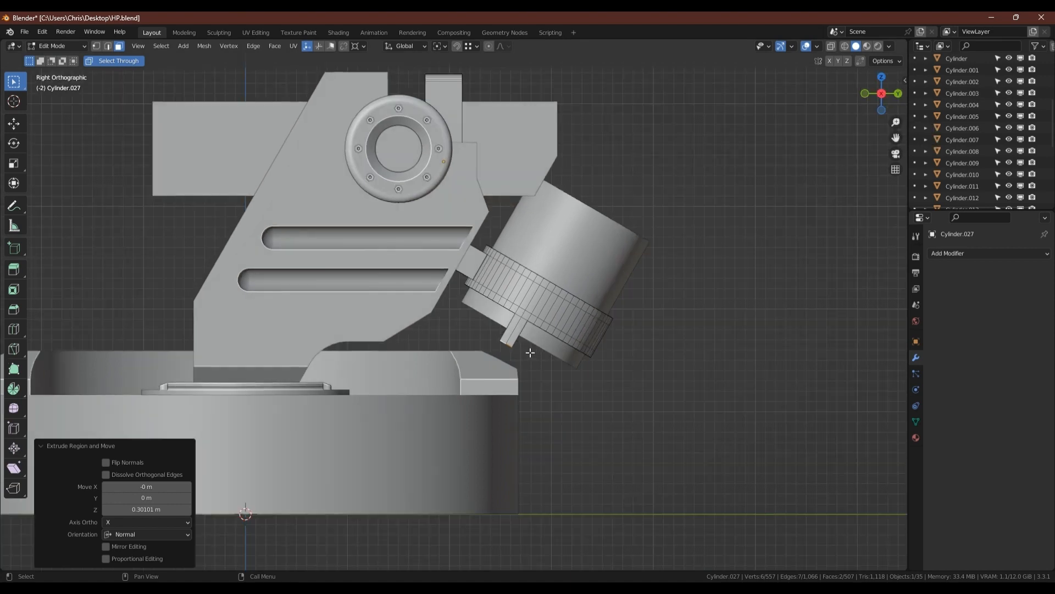
scroll(537, 317, "up", 5)
scroll(487, 327, "up", 1)
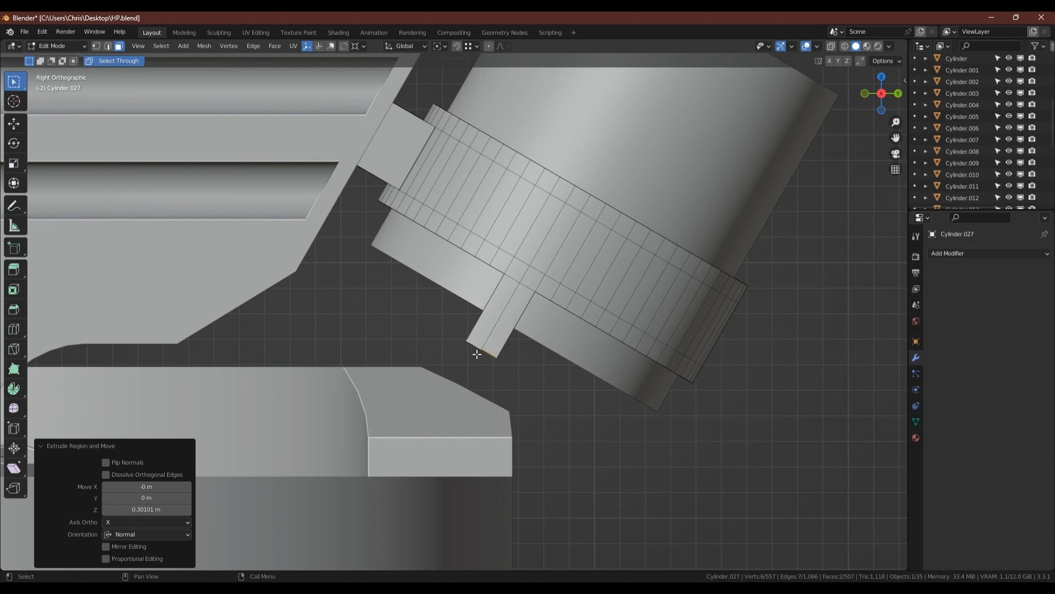
key("k")
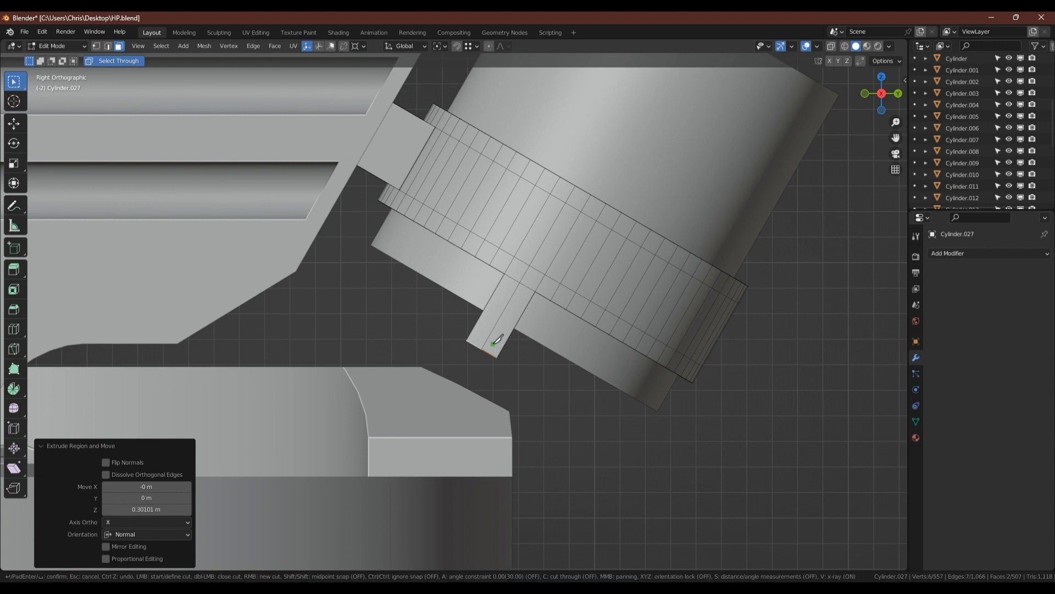
key("c")
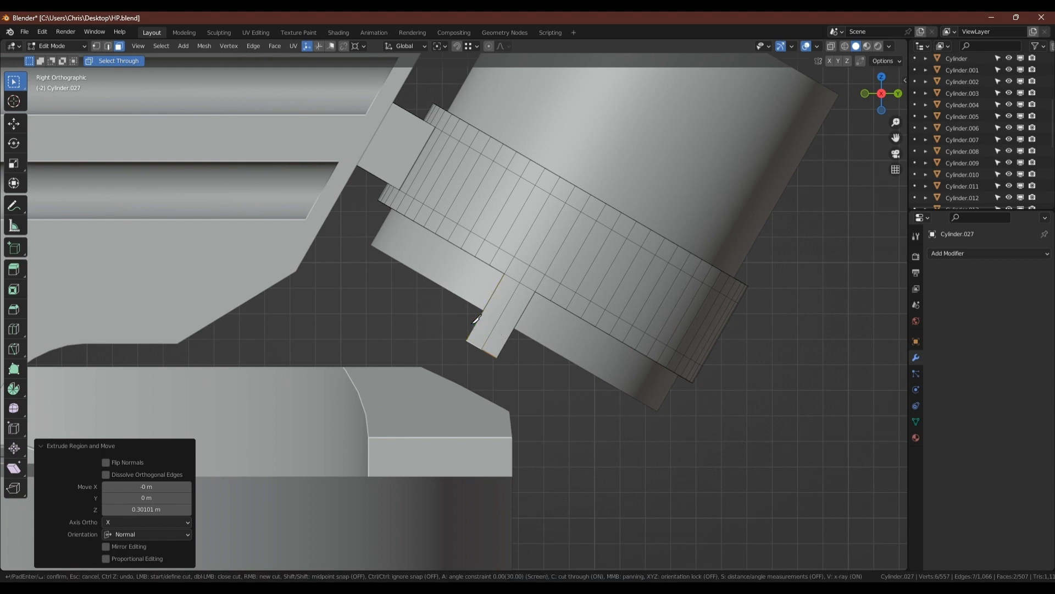
left_click(476, 327)
left_click(505, 344)
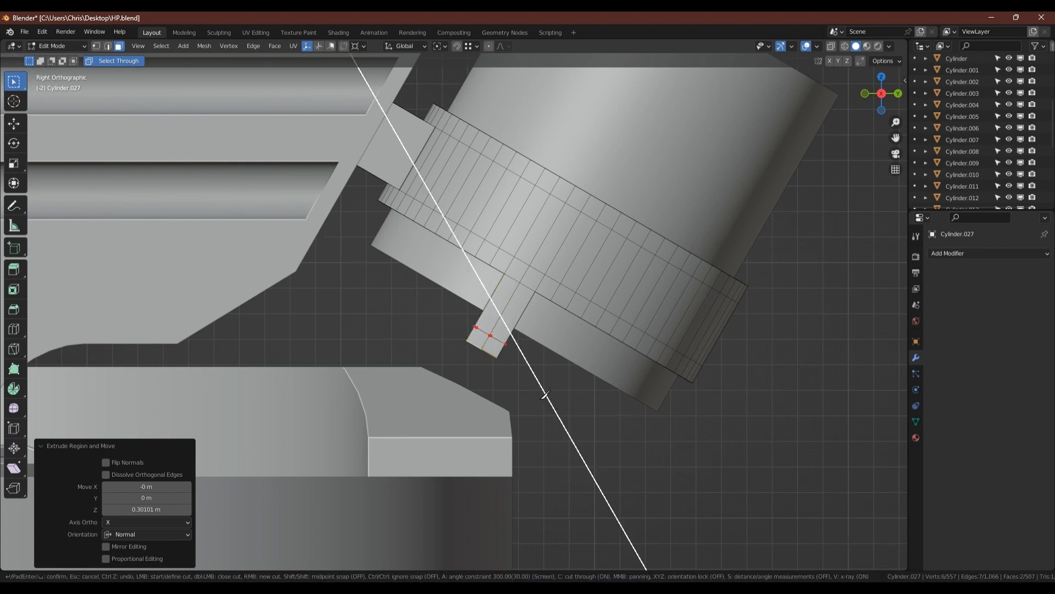
key("Return")
middle_click_drag(535, 370, 467, 325)
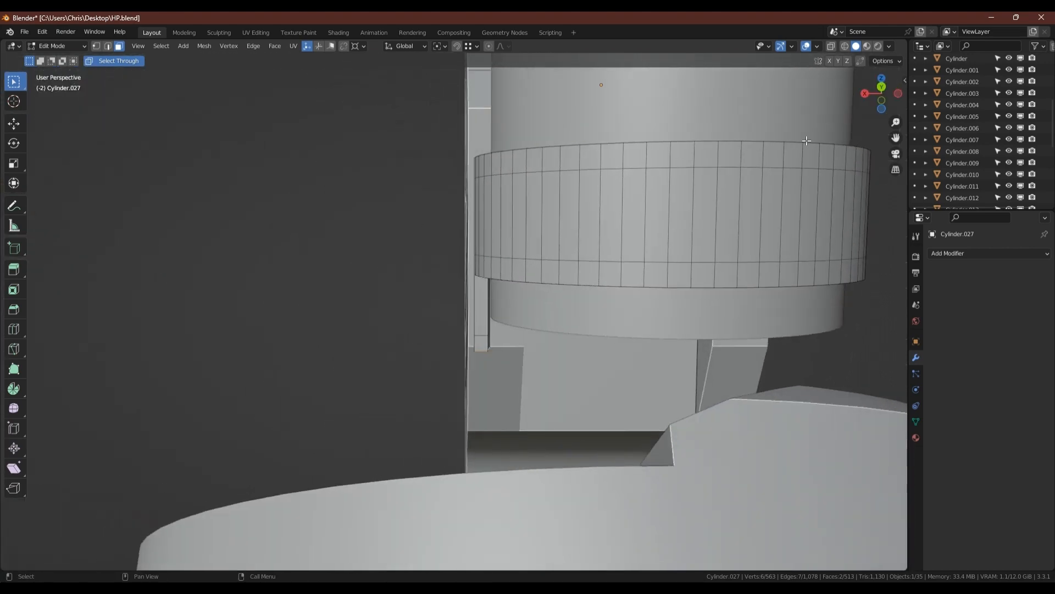
Step: Slide the knifed edge loop near the tab's lower end along the tab by a factor of 0.195
middle_click_drag(466, 275, 509, 322)
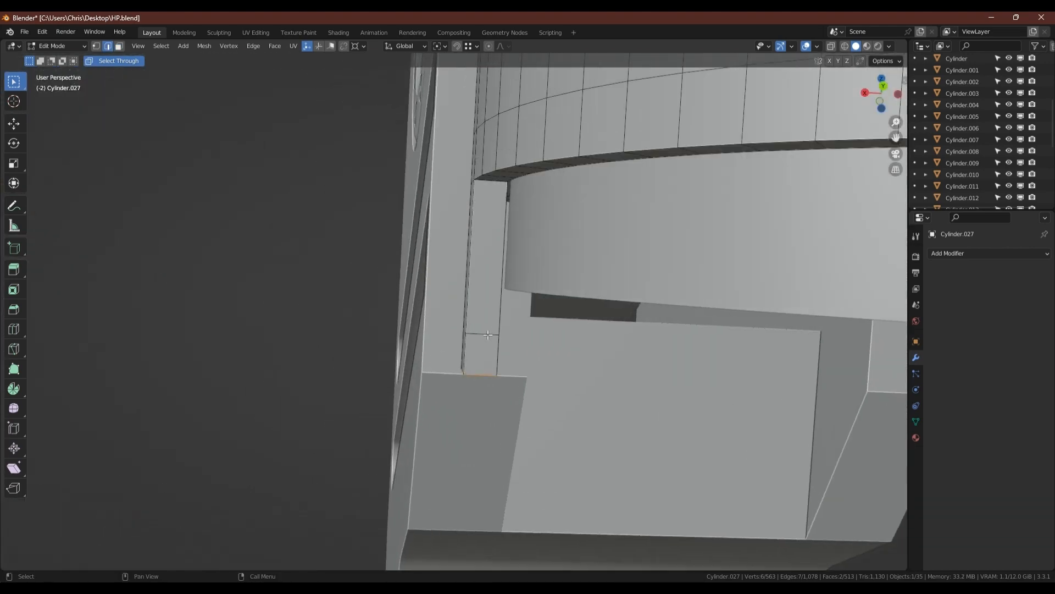
key("2")
left_click(510, 324, "alt")
key("g")
key("g")
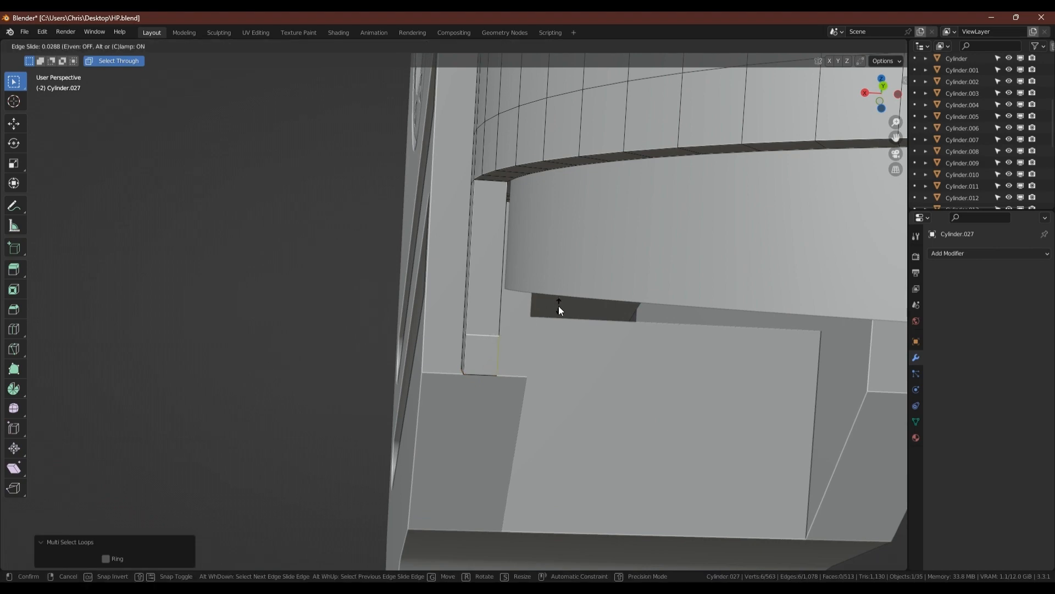
left_click(557, 321)
Step: Select the inner faces at the tab's lower end, mirror the bracket's tab to the ring's opposite side, and apply the Mirror modifier
middle_click_drag(557, 321, 540, 343)
scroll(547, 332, "down", 2)
scroll(544, 340, "up", 2)
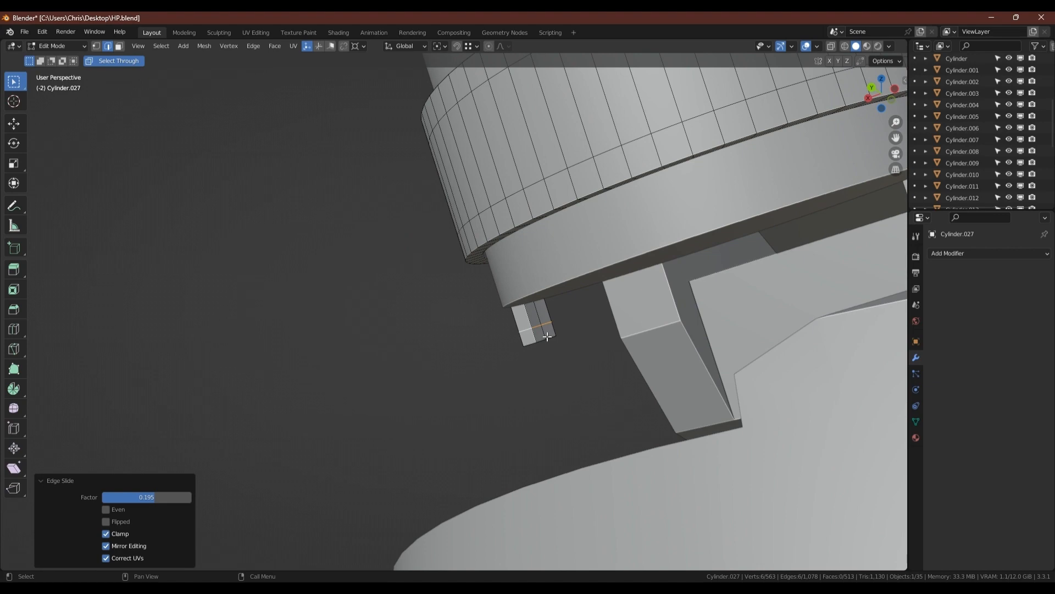
key("3")
left_click(546, 333, "alt")
mouse_move(547, 333)
middle_mouse_down()
mouse_move(580, 322)
mouse_move(555, 324)
middle_mouse_up()
key("Tab")
scroll(553, 325, "up", 4)
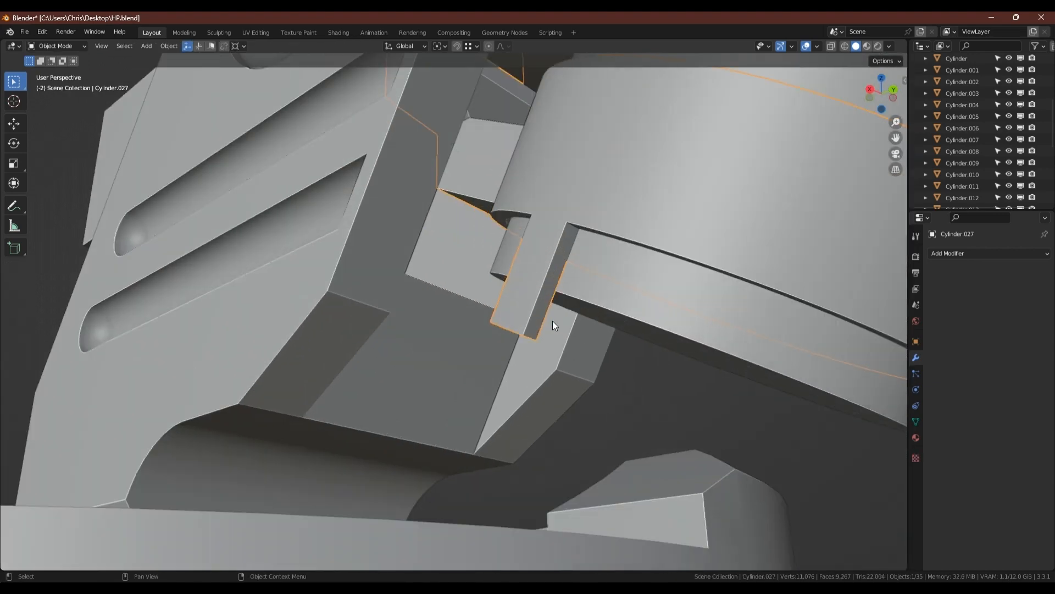
scroll(551, 322, "down", 6)
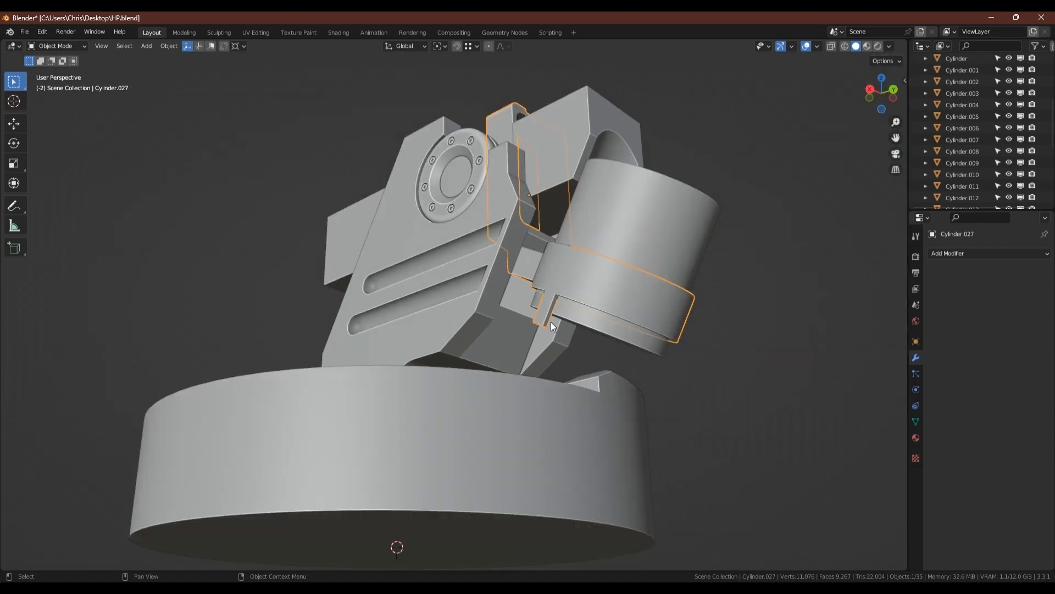
key("F3")
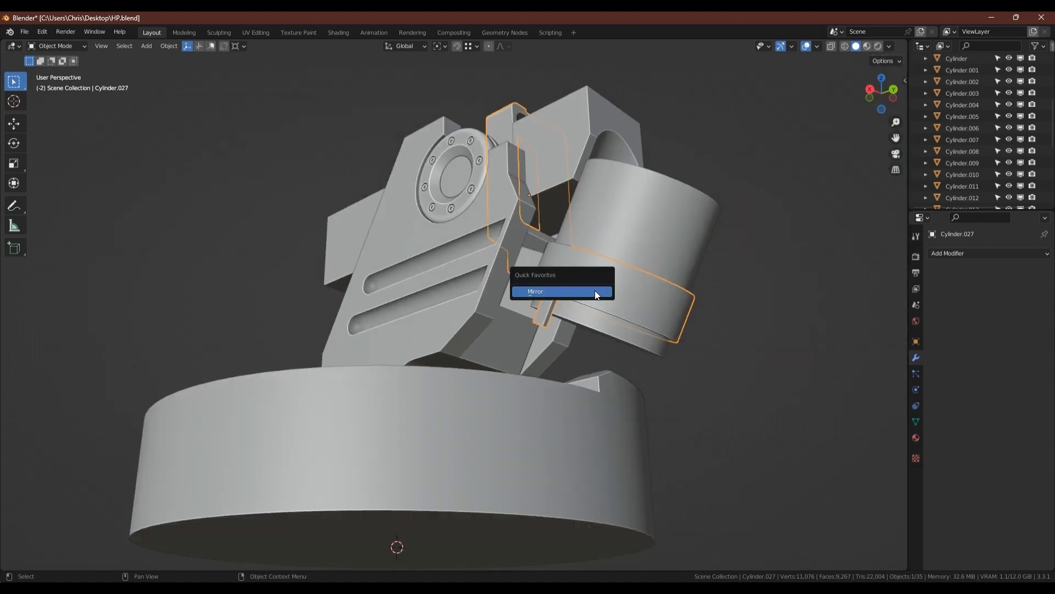
left_click(595, 290)
key("ctrl+a")
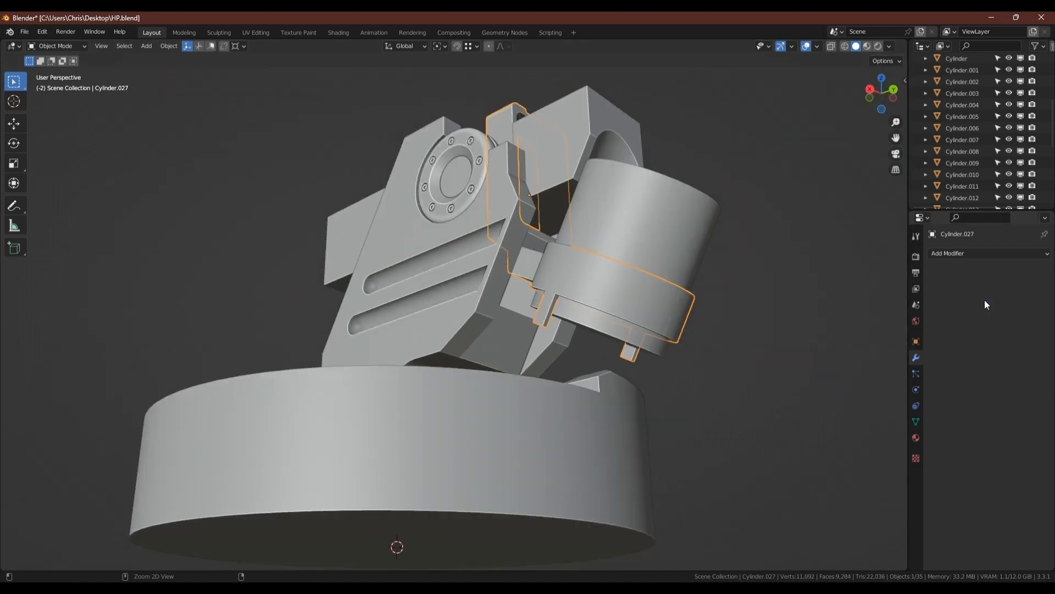
Step: Bridge the inner end faces of the two opposing tabs to form a crossbar beneath the cylinder
scroll(649, 365, "up", 4)
key("Tab")
left_click(647, 366)
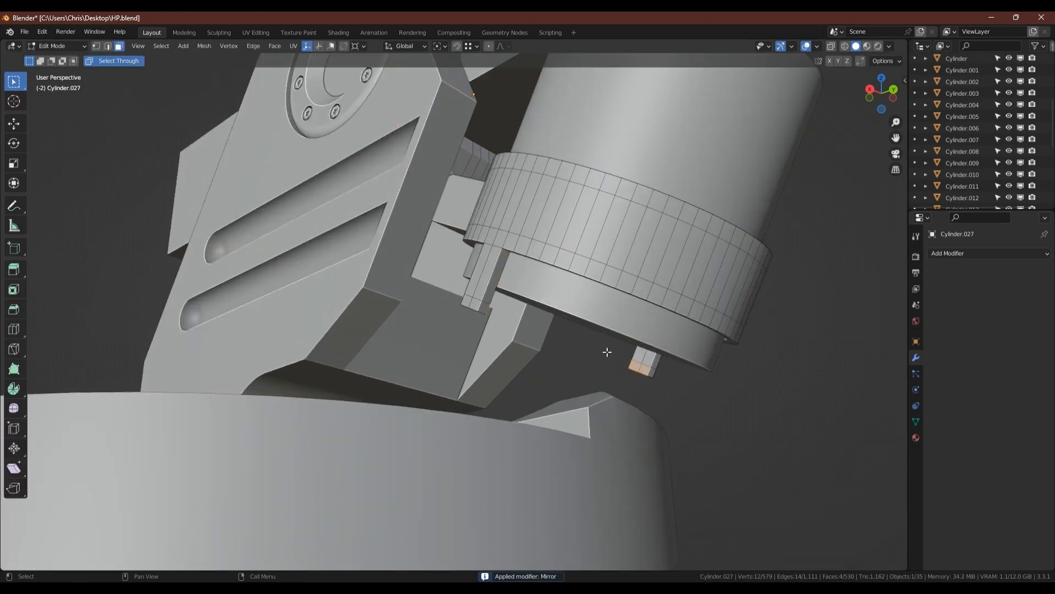
mouse_move(607, 352)
middle_mouse_down()
mouse_move(583, 336)
mouse_move(596, 349)
middle_mouse_up()
right_click(596, 349)
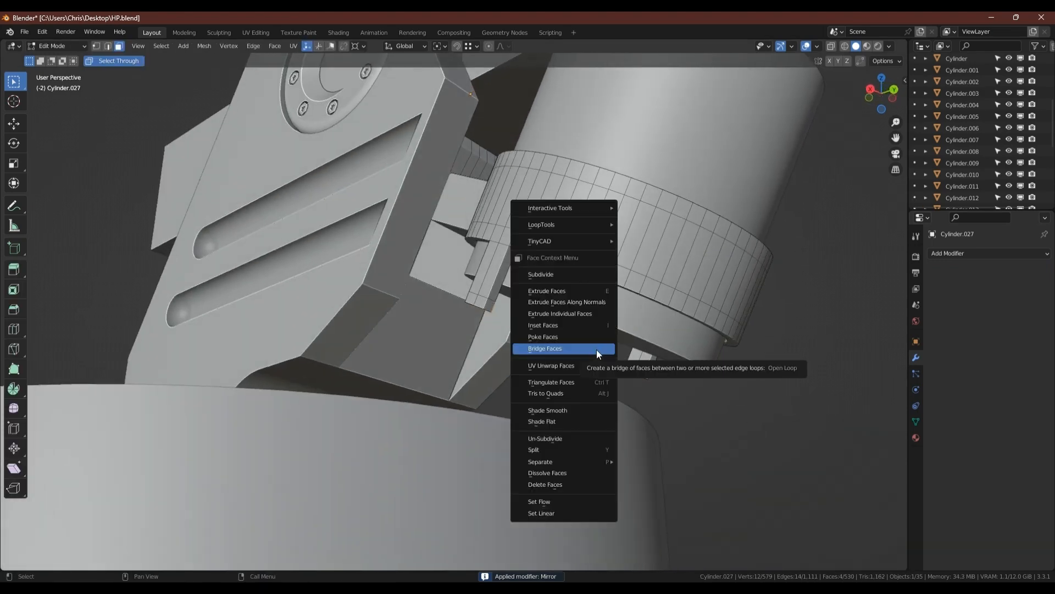
left_click(596, 350)
middle_click_drag(589, 337, 641, 360)
Step: Select all faces of both tabs and the connecting crossbar with x-ray from the right side, and delete them
key("ctrl+KP_Add")
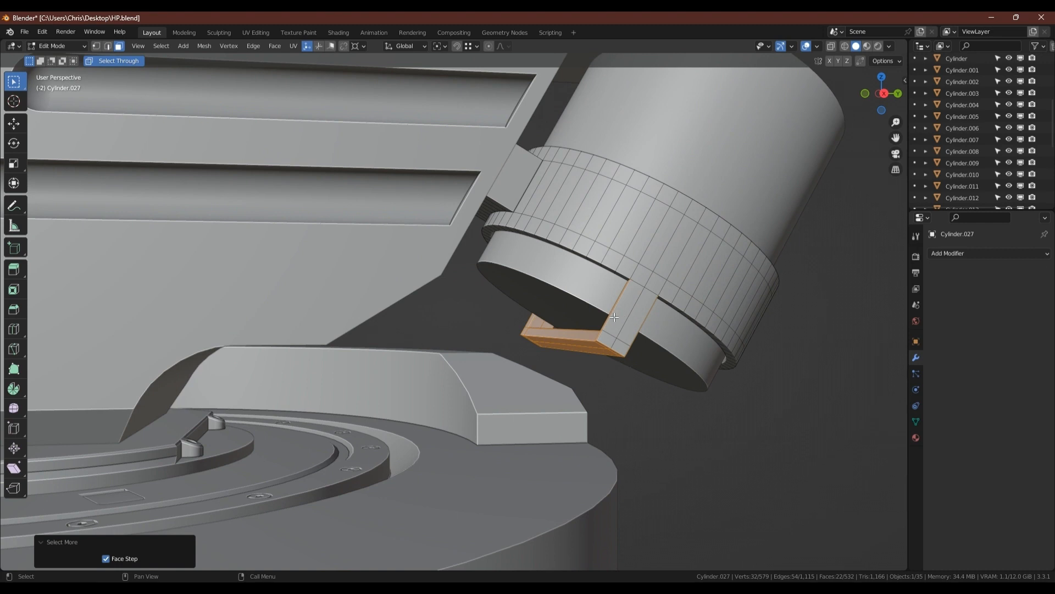
left_click(884, 93)
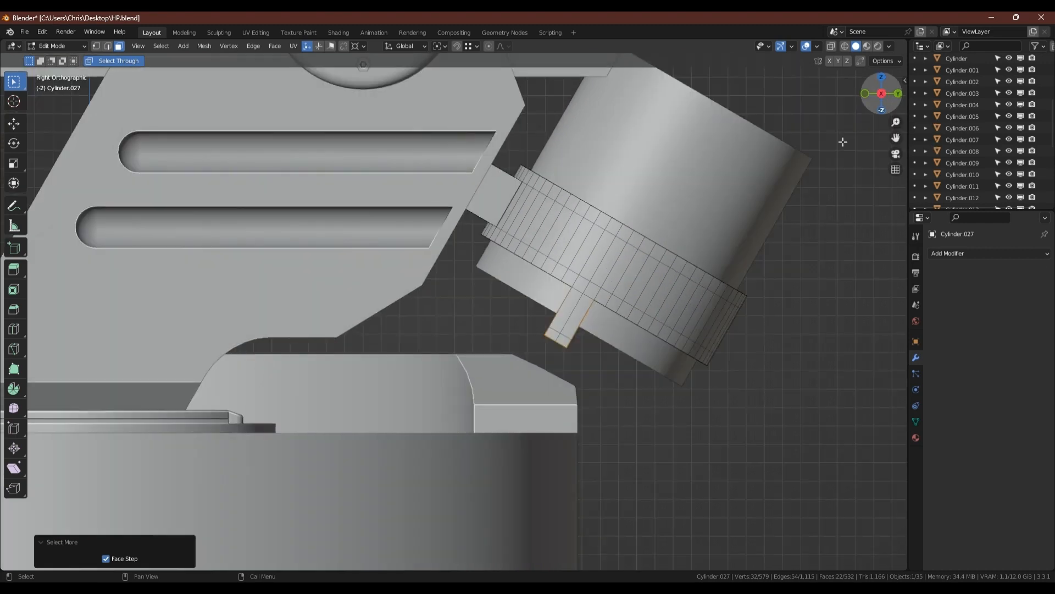
key("alt+z")
left_click_drag(511, 365, 581, 304)
key("alt+z")
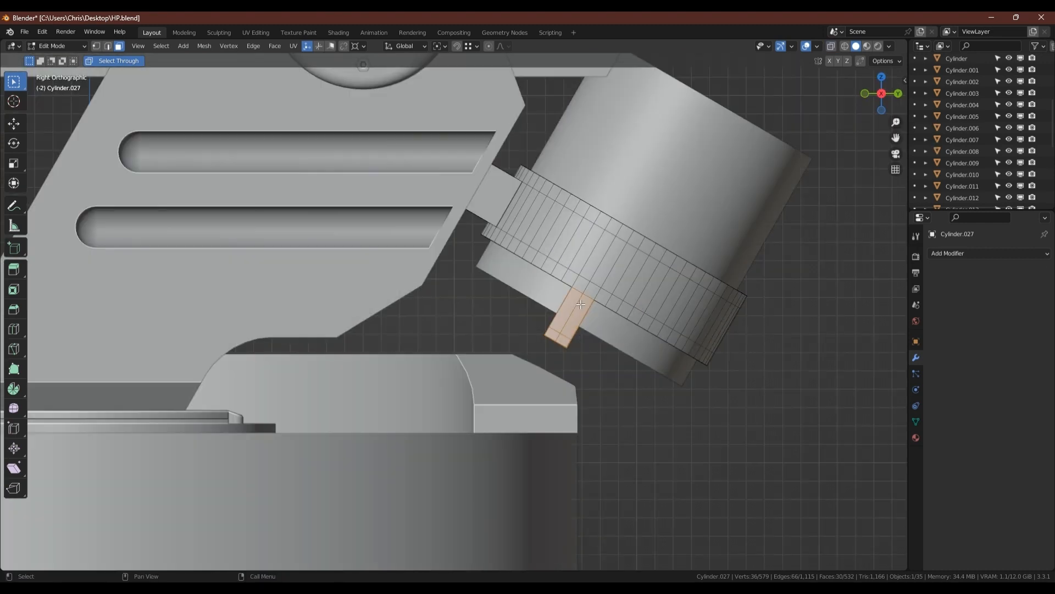
middle_click_drag(574, 283, 626, 264)
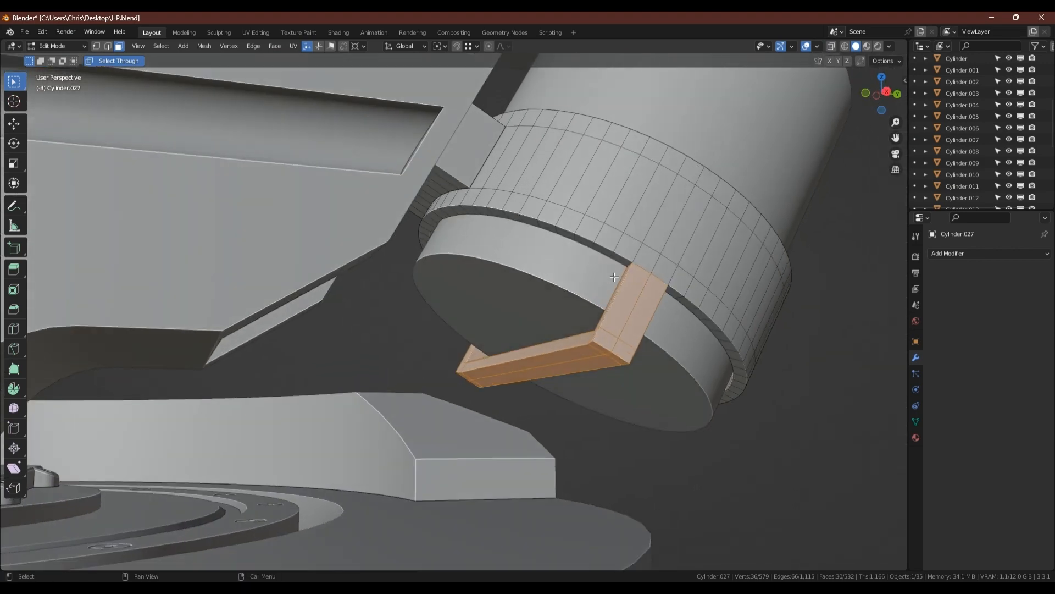
key("x")
left_click(626, 264)
Step: Close the hole left in the ring's lower rim with a Grid Fill using a span of 1
scroll(625, 263, "up", 1)
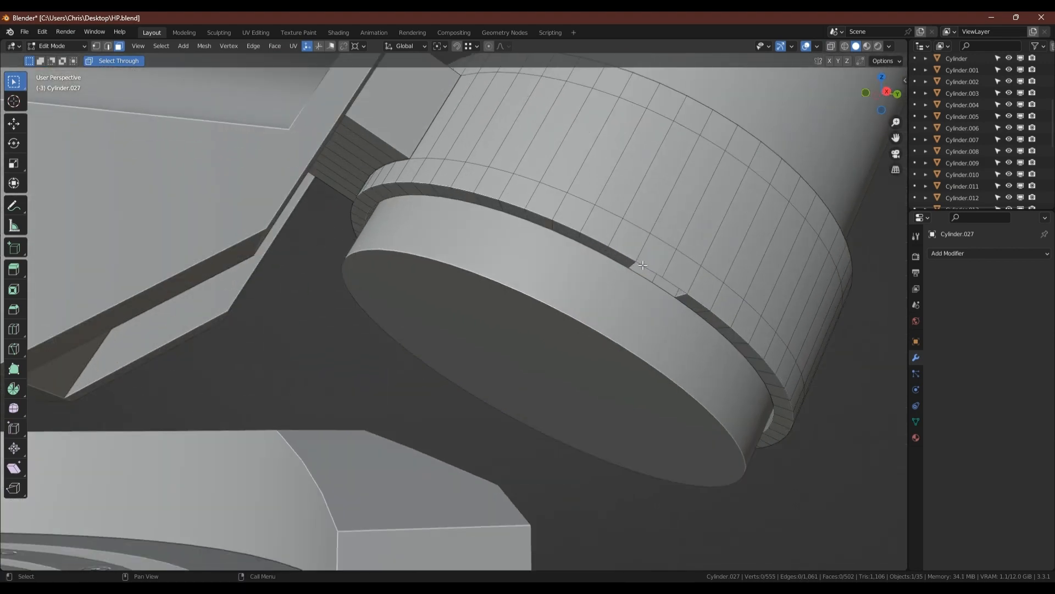
key("2")
left_click(642, 266, "alt")
key("ctrl+f")
left_click(643, 266)
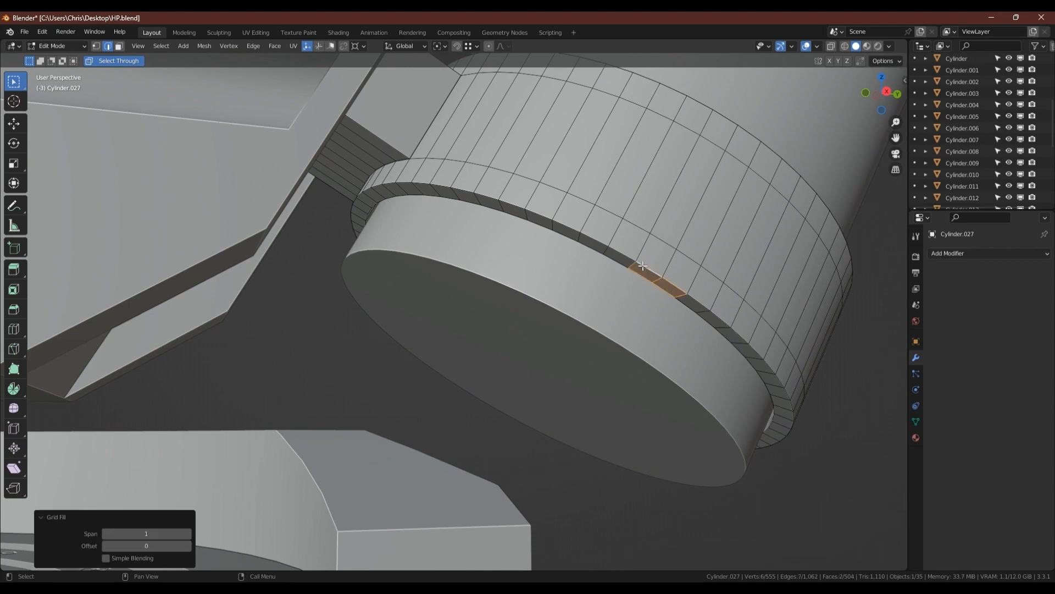
Step: Extrude four adjacent lower rim faces at the middle of the ring's side about 0.355 m into a wider downward tab
key("3")
left_click(622, 260)
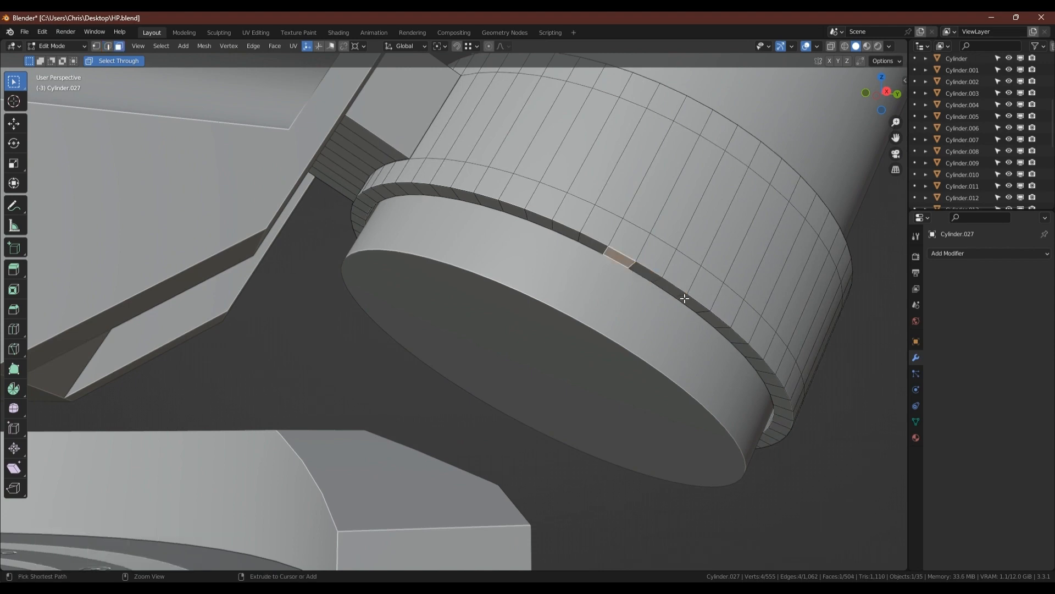
left_click(683, 294, "ctrl")
middle_click_drag(683, 295, 669, 279)
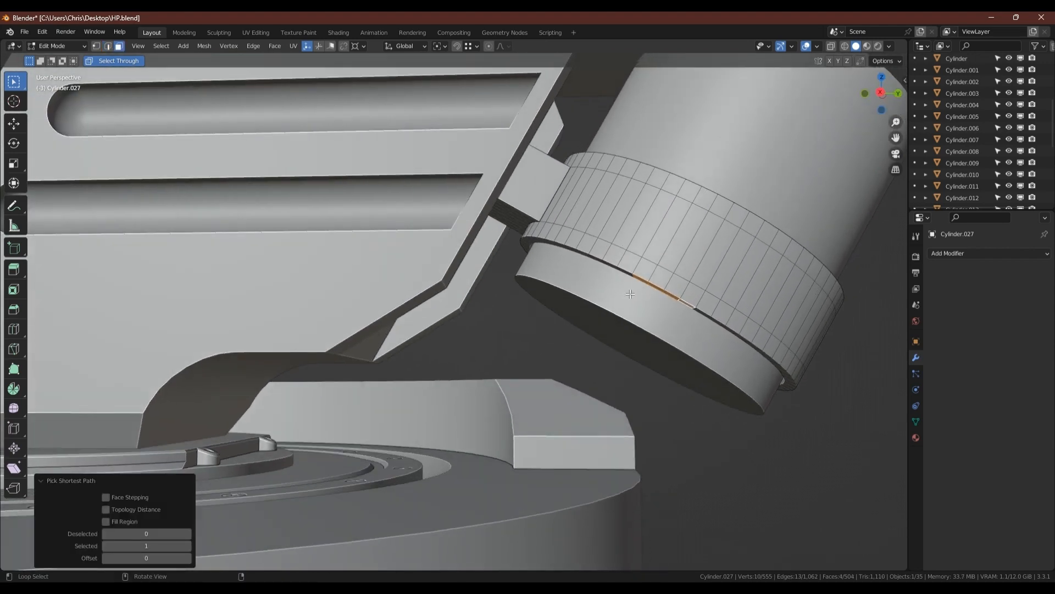
left_click(882, 93)
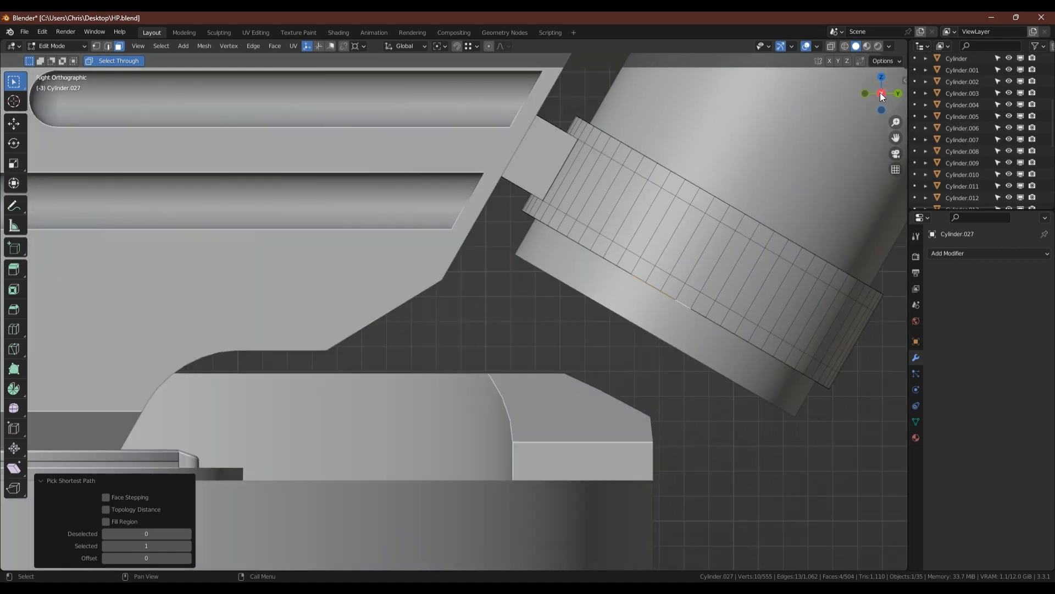
key("e")
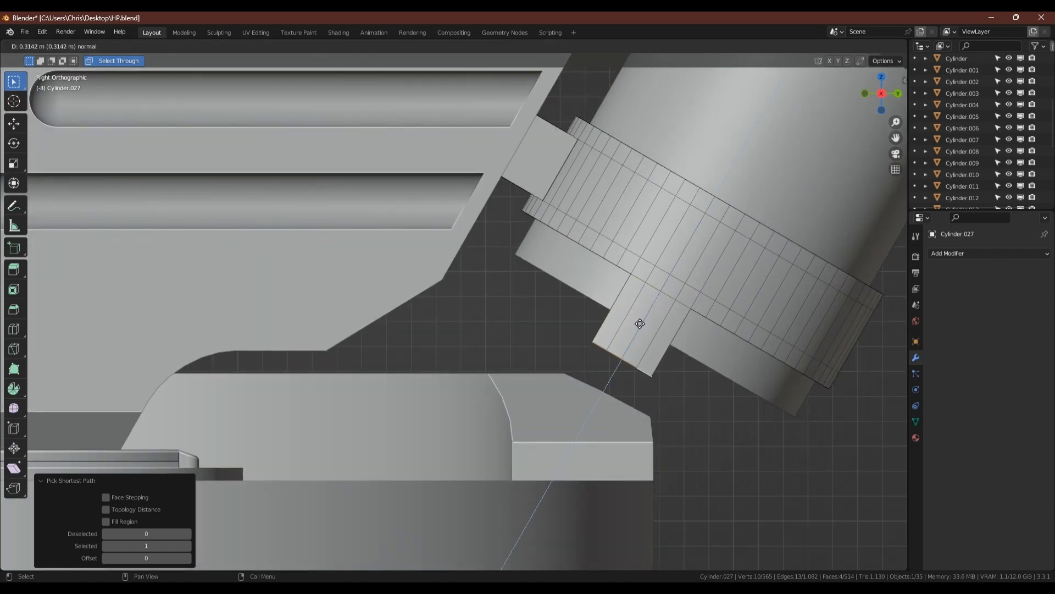
left_click(631, 330)
Step: Knife a straight line at a 330° angle constraint across the wider tab near its lower end
key("k")
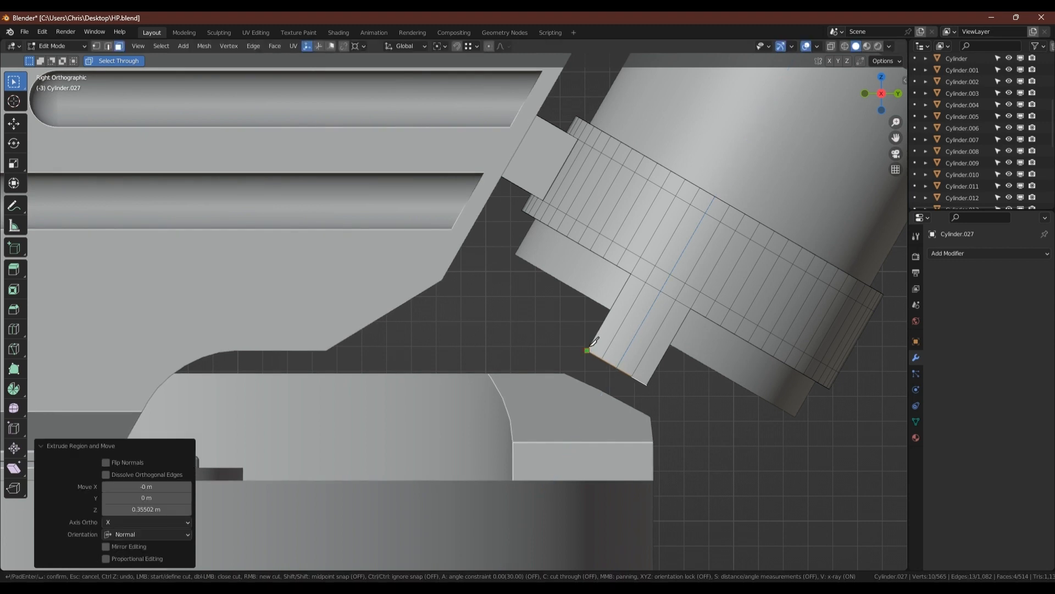
left_click(611, 342)
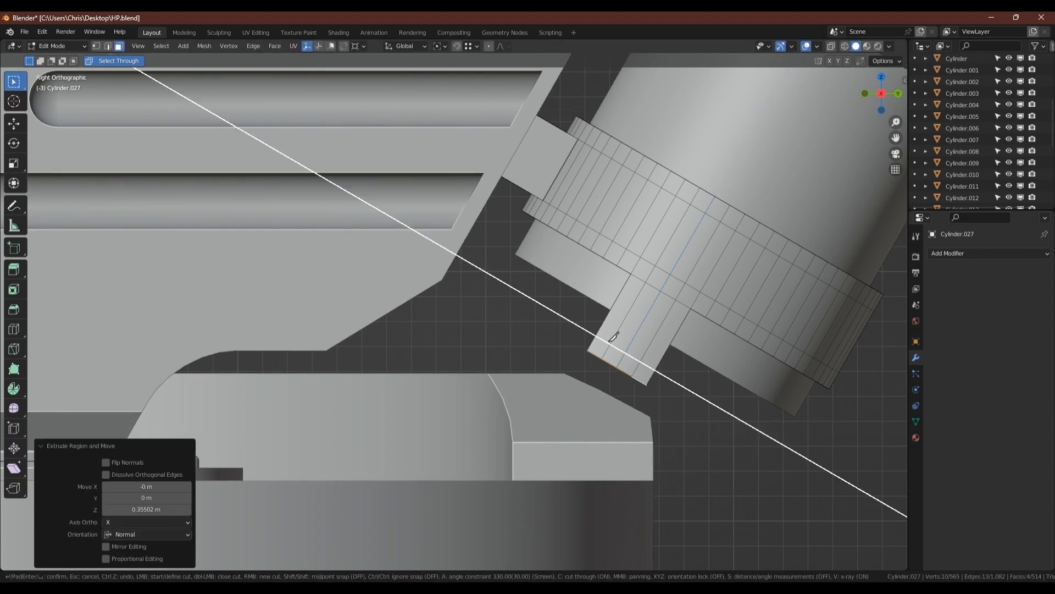
left_click(676, 376)
right_click(678, 338)
key("Return")
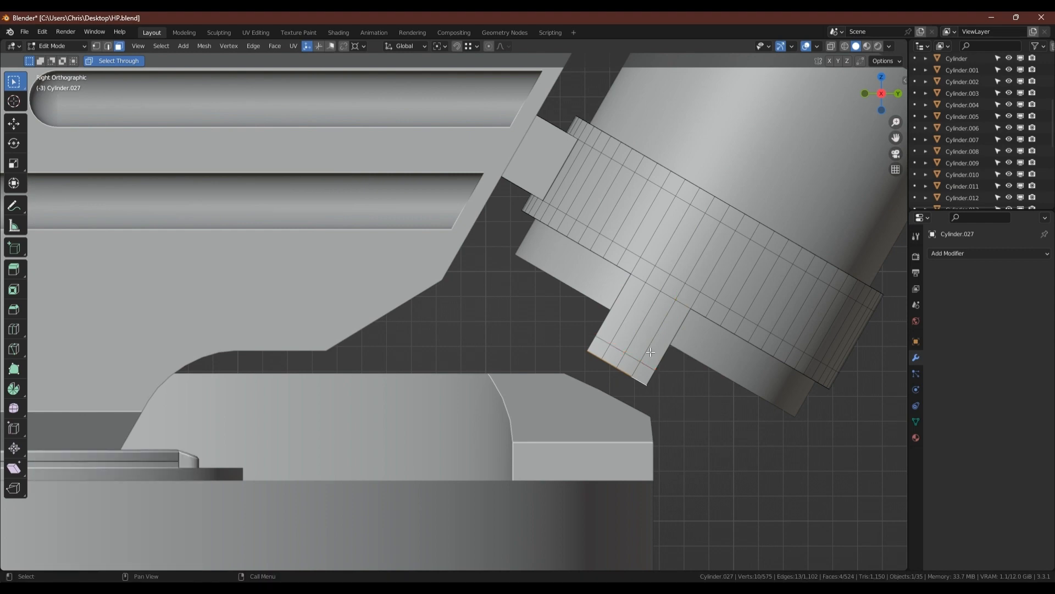
Step: Mirror the wider tab onto the opposite side of the ring and apply the Mirror modifier
middle_click_drag(645, 352, 696, 343)
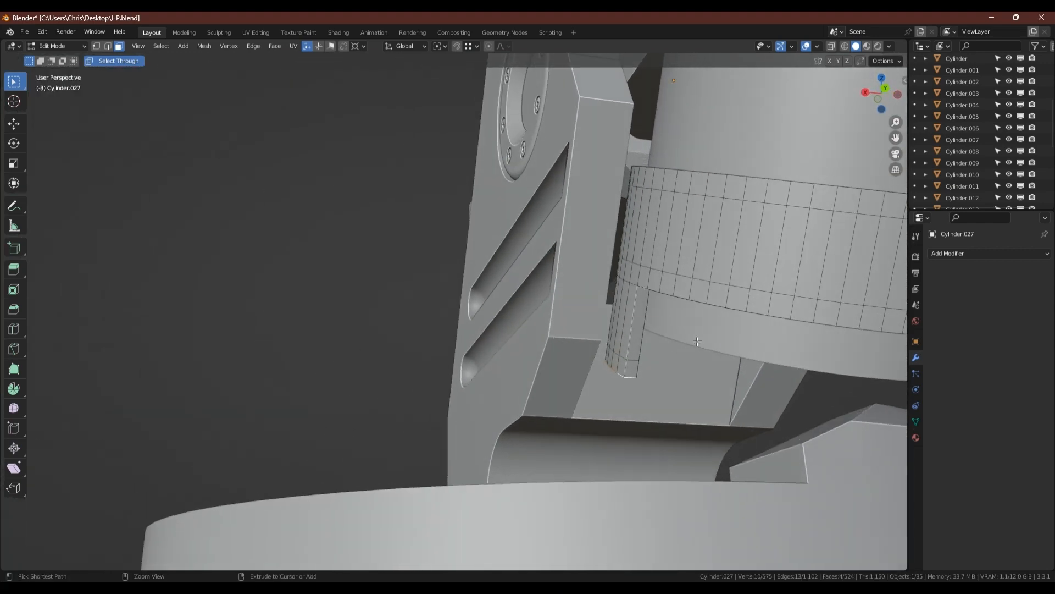
key("2")
key("Tab")
key("q")
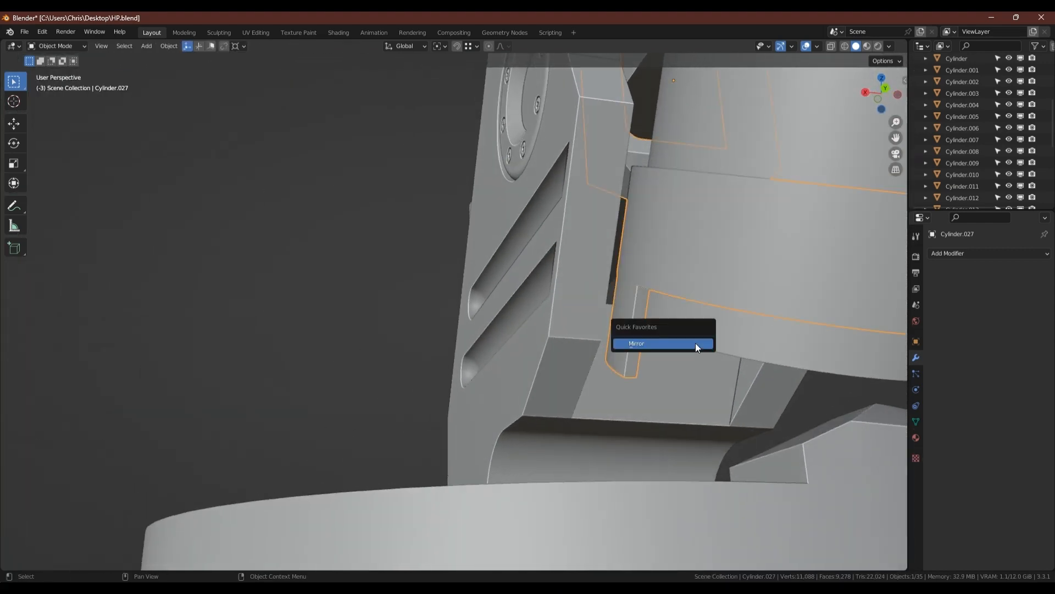
left_click(695, 343)
key("ctrl+a")
key("KP_Decimal")
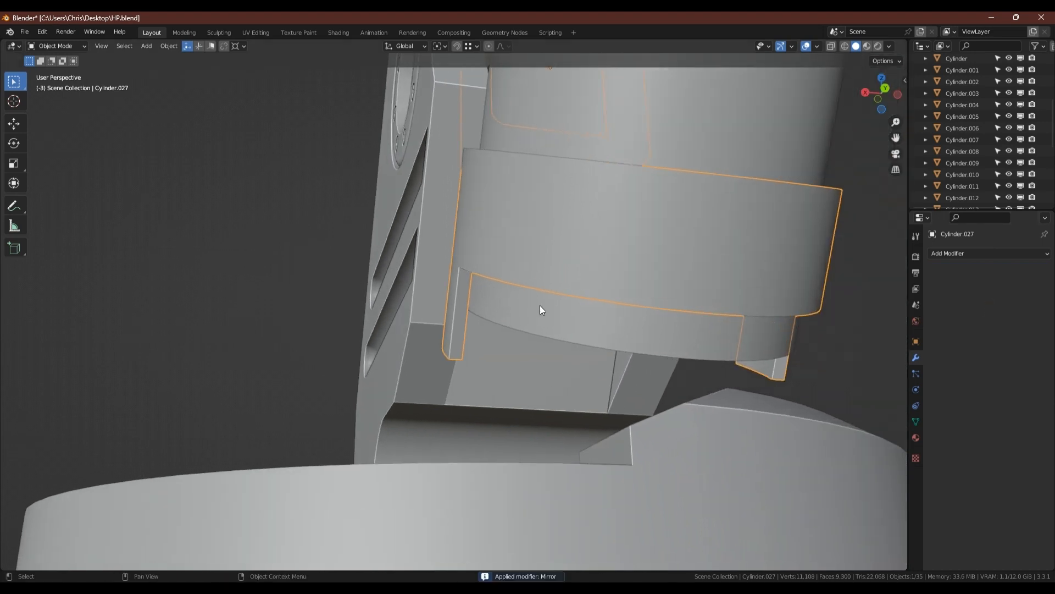
Step: Bridge the four inner end faces of one wide tab to the matching four faces of the opposite tab
key("Tab")
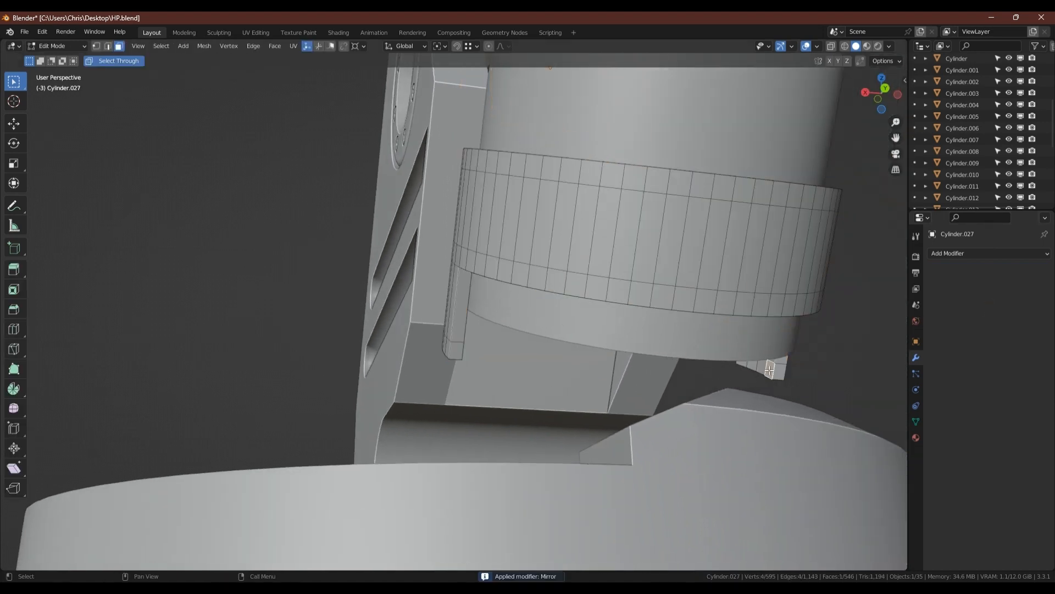
middle_click_drag(760, 374, 587, 370)
left_click(764, 365, "ctrl")
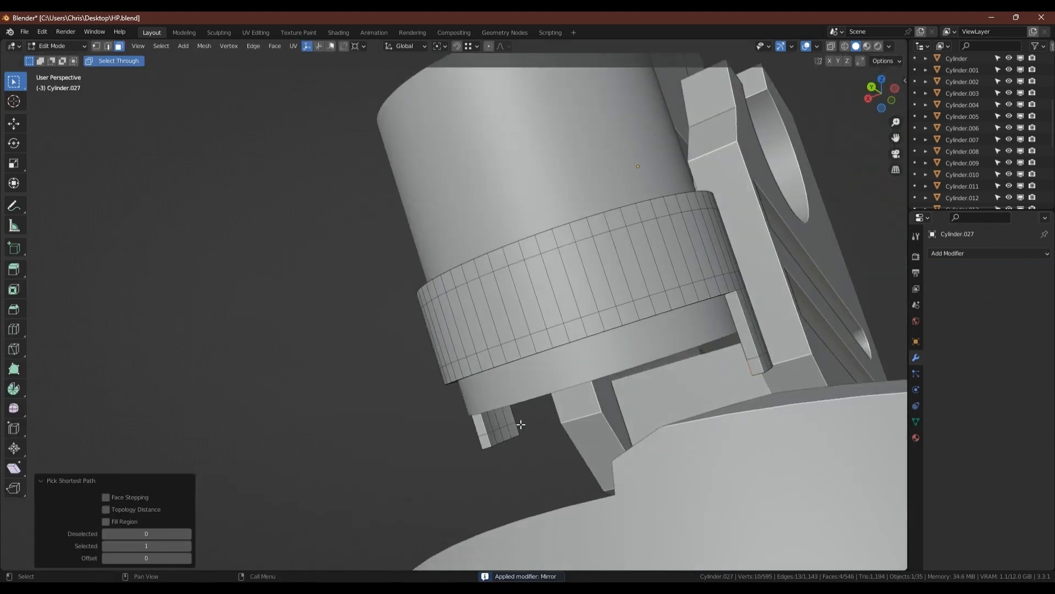
left_click(494, 437, "ctrl")
right_click(586, 332)
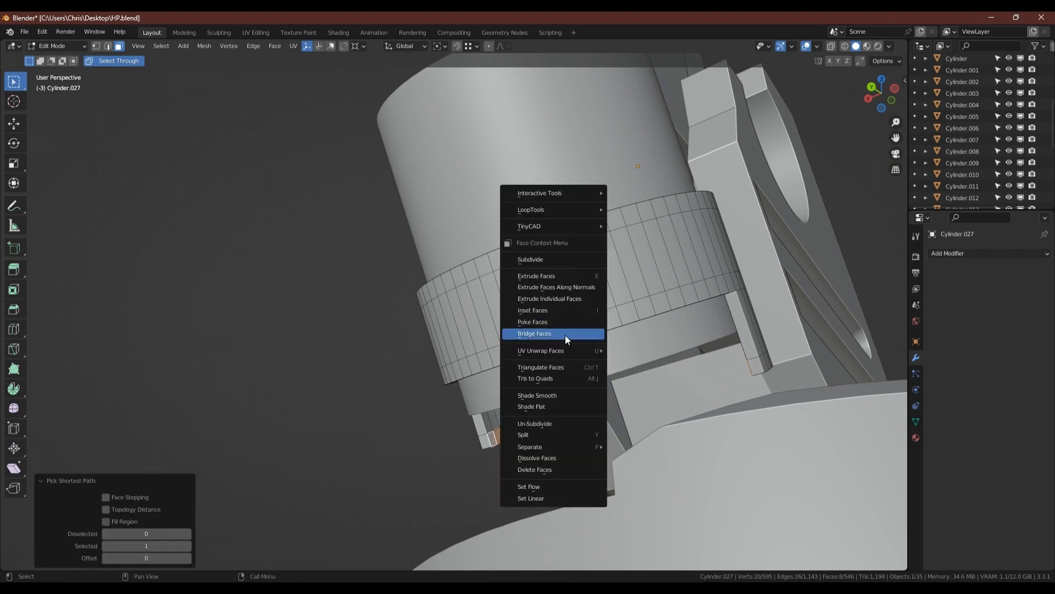
left_click(565, 334)
Step: Add a centred loop cut around the crossbar and bevel it about 0.33 m wide with one segment
middle_click_drag(566, 334, 582, 357)
key("2")
key("ctrl+r")
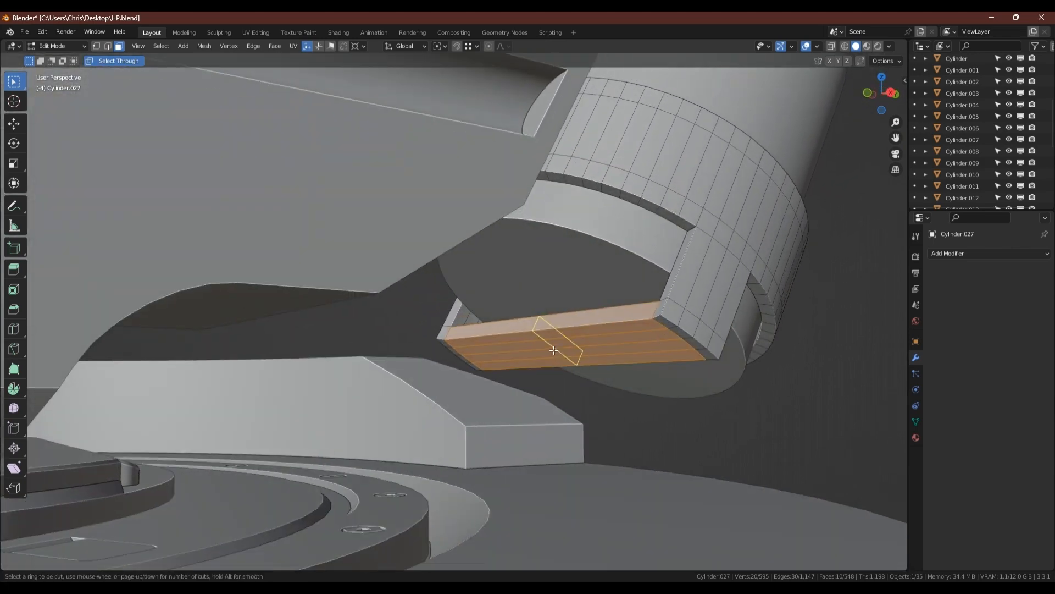
left_click(559, 357)
right_click(559, 357)
key("ctrl+b")
scroll(660, 364, "down", 5)
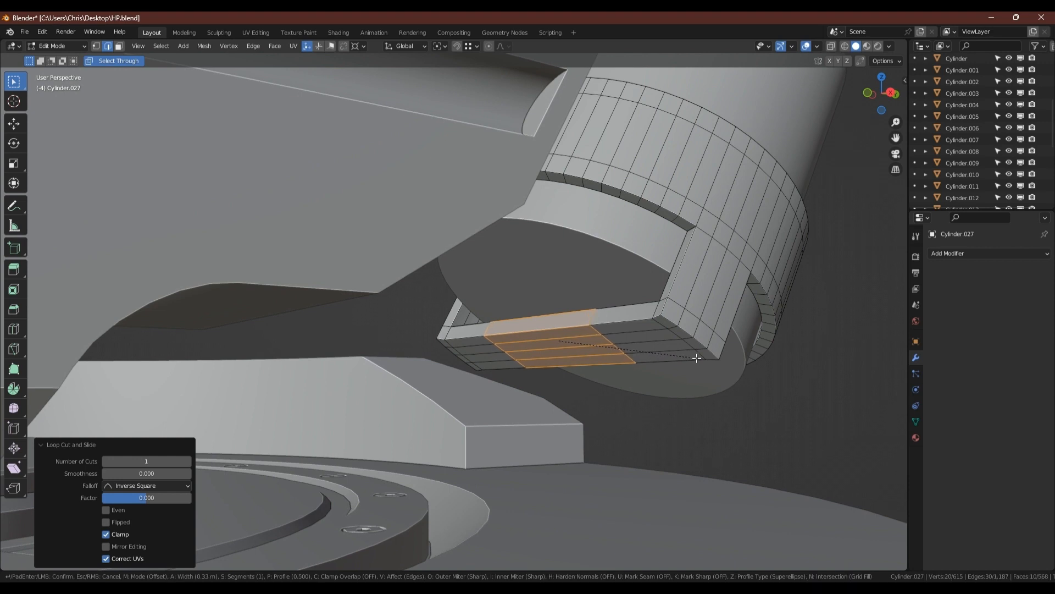
left_click(697, 358)
Step: Inset the crossbar's beveled middle faces by about 0.051 m
middle_click_drag(650, 333, 582, 295)
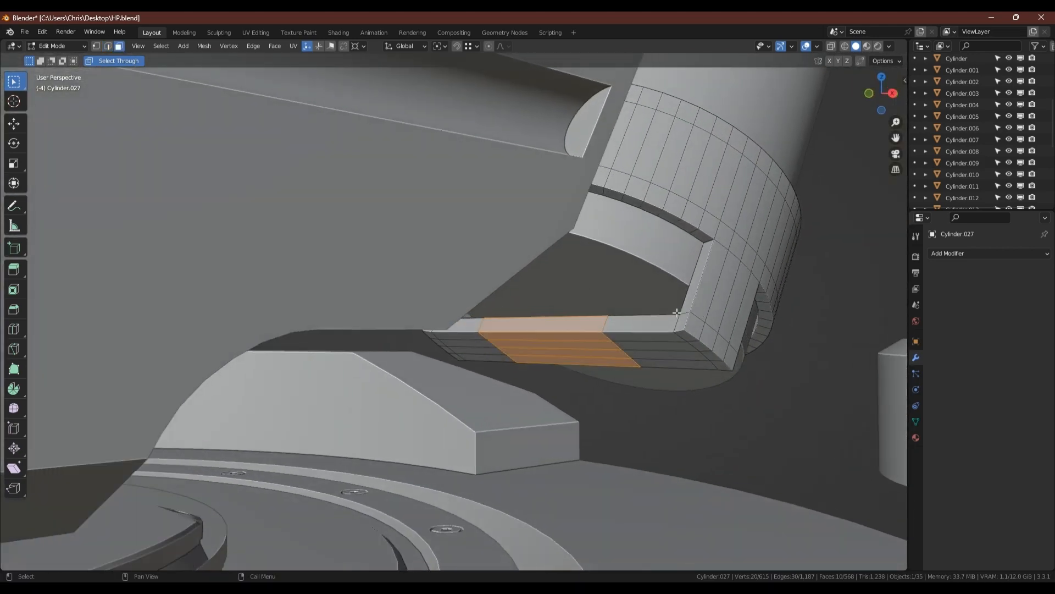
key("i")
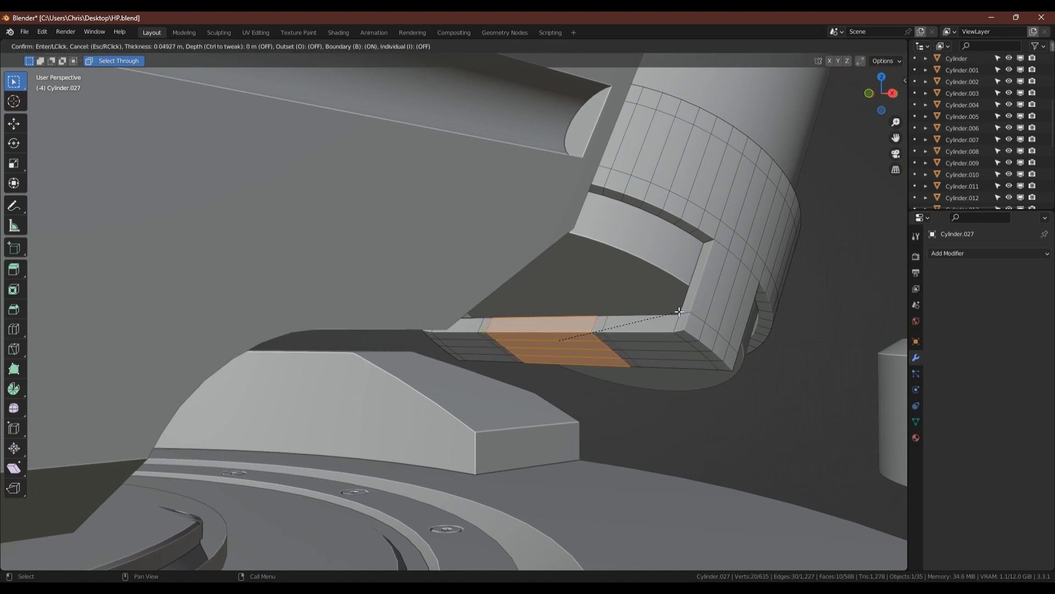
left_click(679, 311)
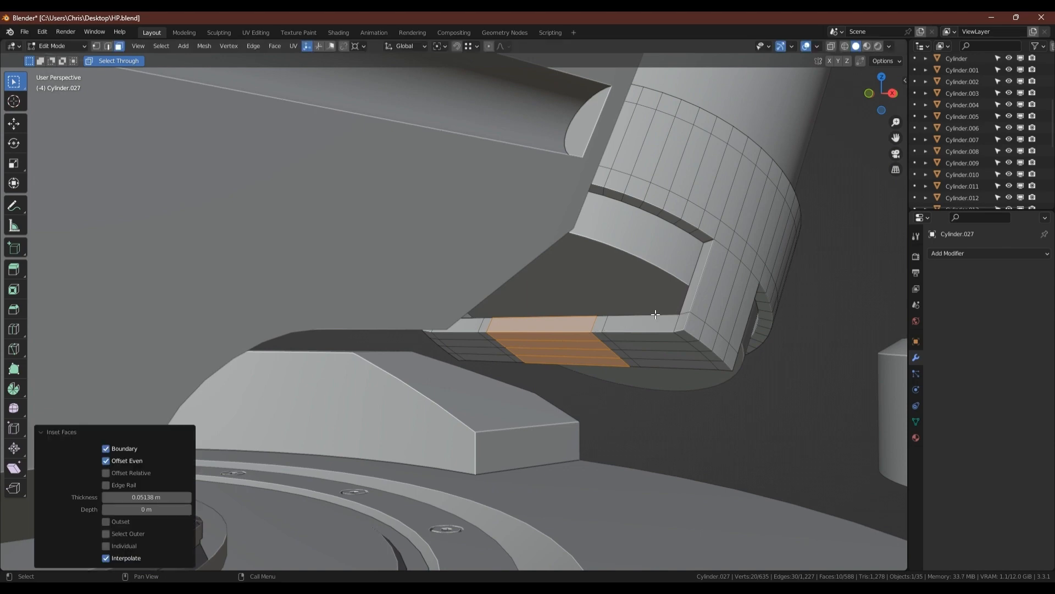
Step: Scale the crossbar's middle faces to 0.75 along local Y and about 1.027 along local X
middle_click_drag(679, 311, 614, 264)
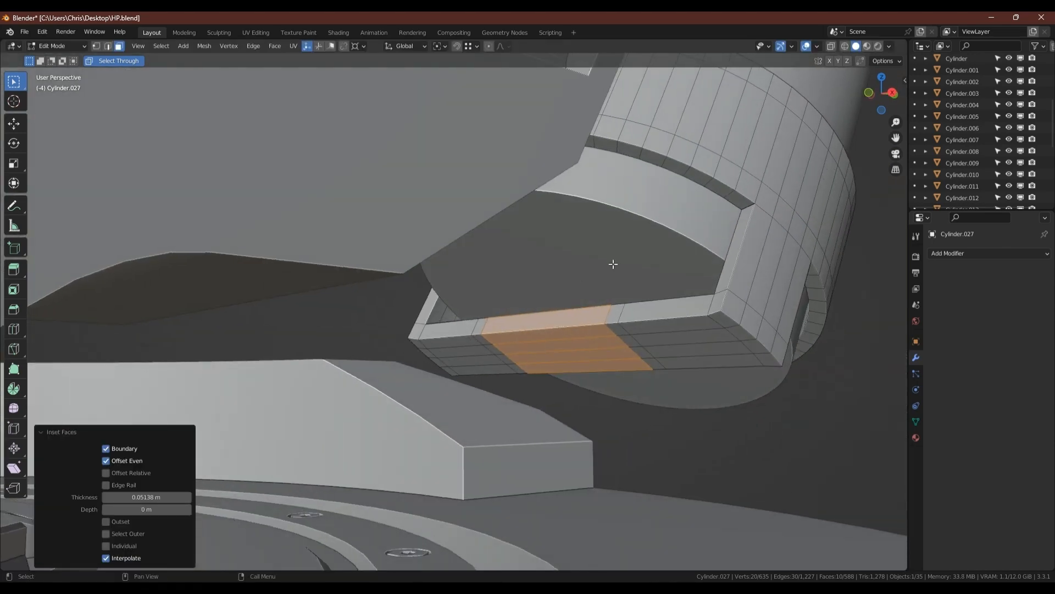
key("s")
key("y")
key("y")
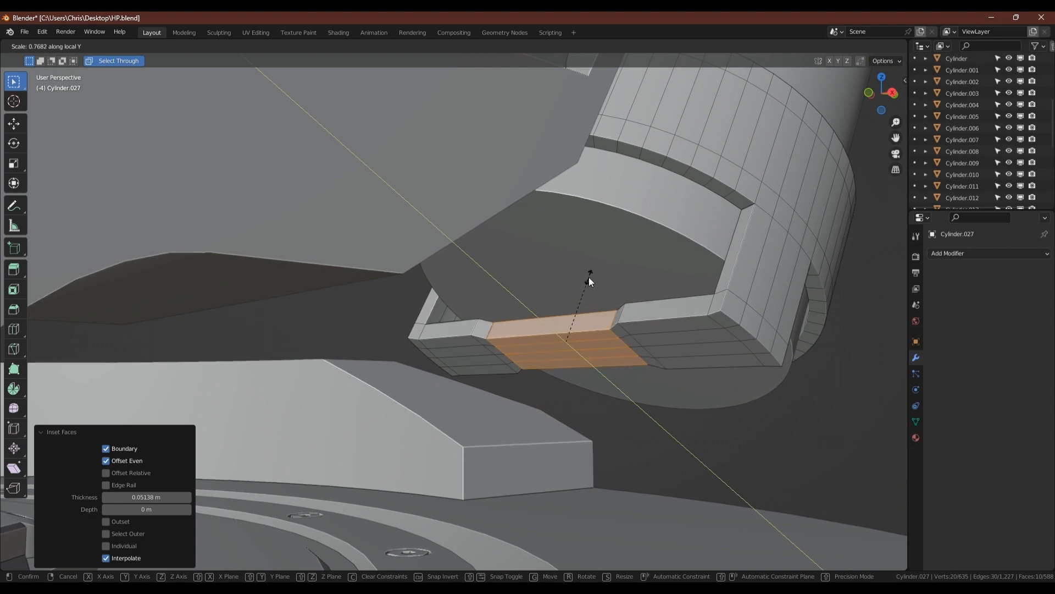
left_click(587, 278)
key("s")
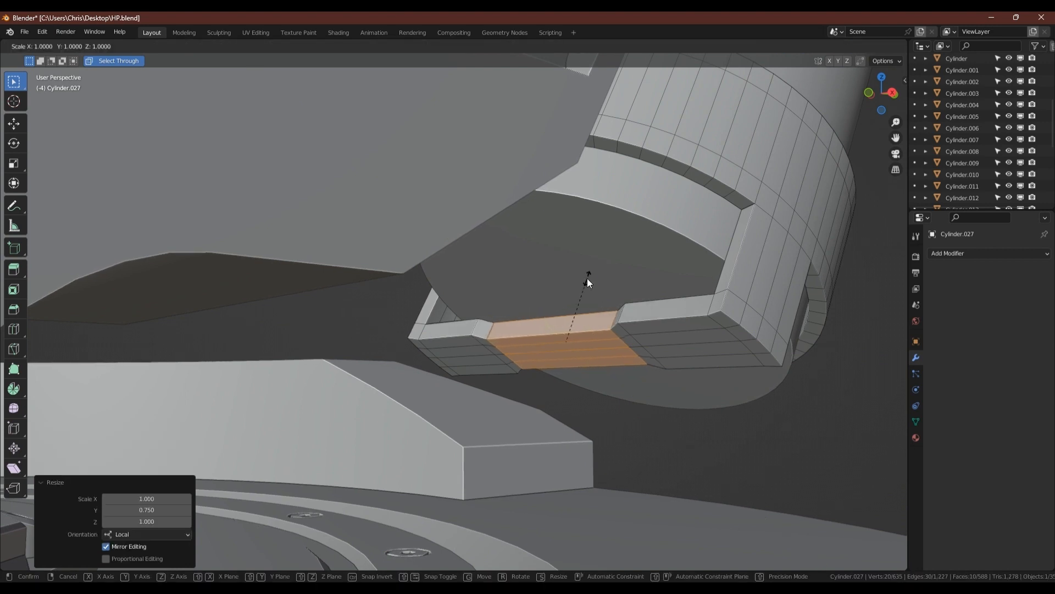
key("x")
key("x")
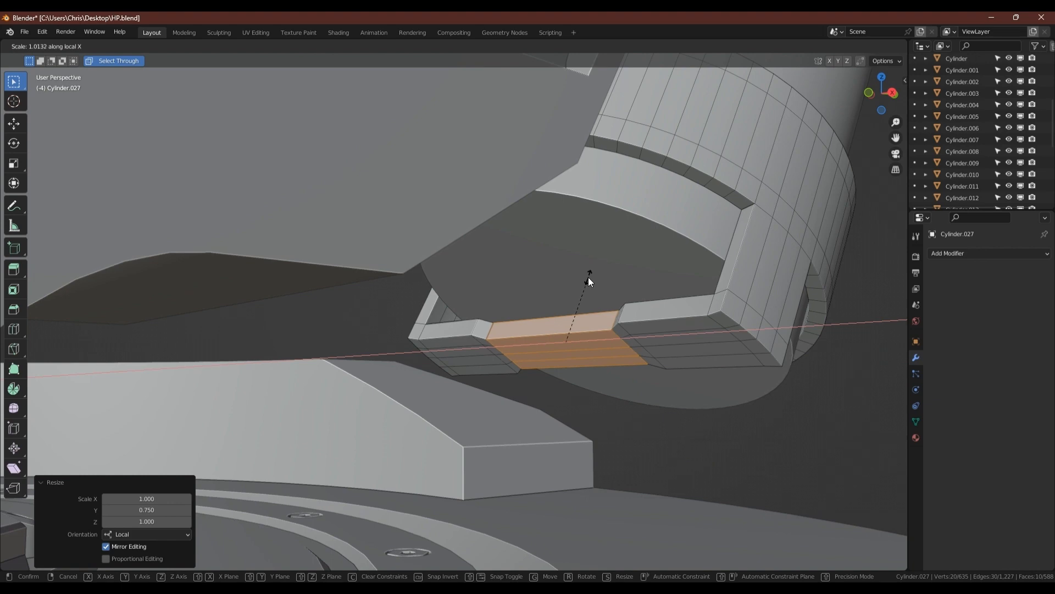
left_click(589, 277)
Step: Move the crossbar's middle section about 0.03 m along local Z to step it toward the cylinder
middle_click_drag(586, 279, 521, 330)
scroll(522, 329, "up", 5)
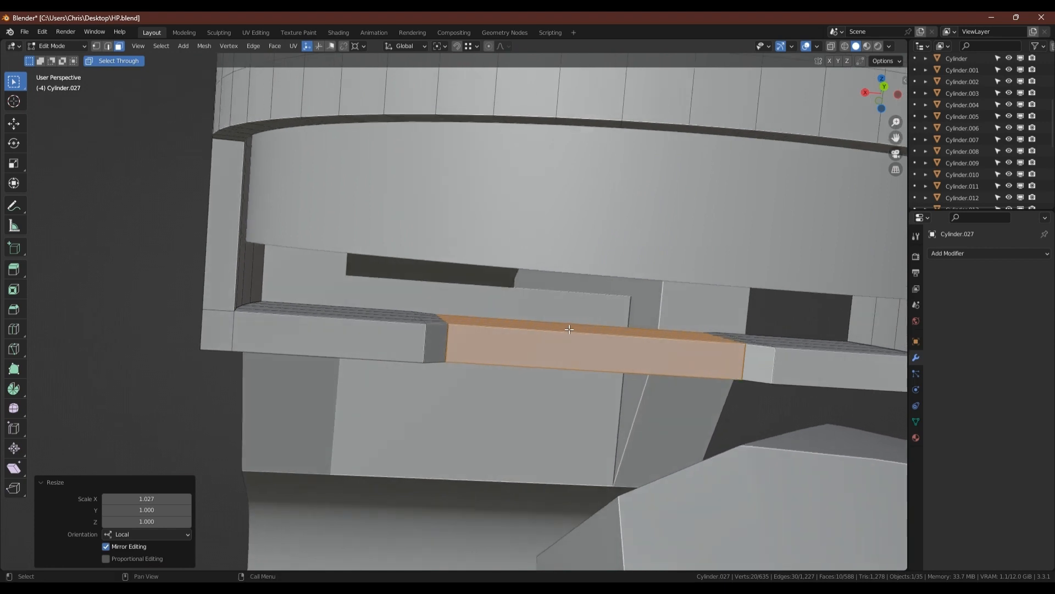
key("g")
key("z")
key("z")
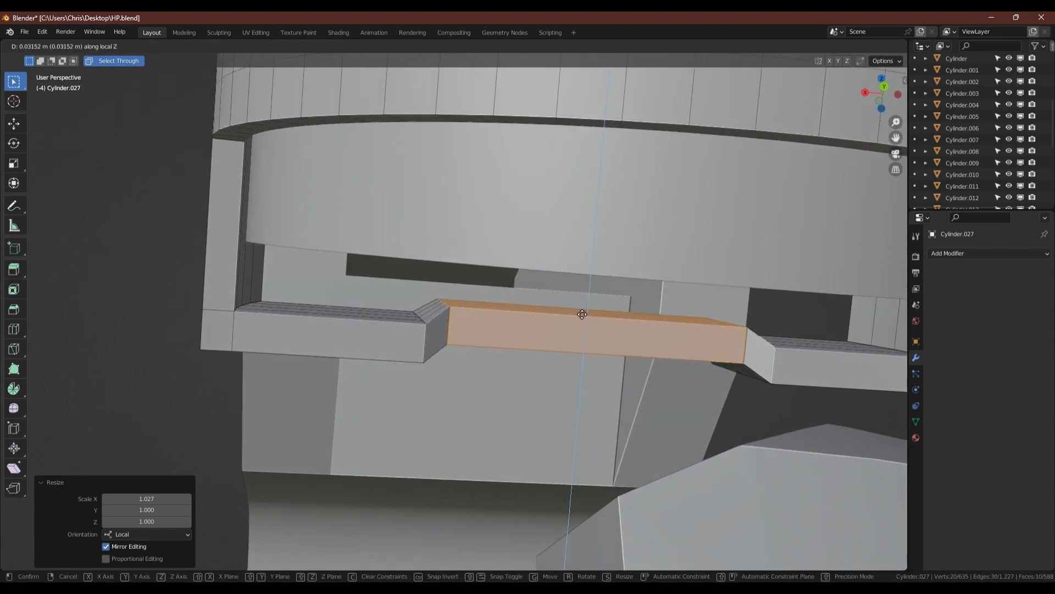
left_click(584, 312)
key("Tab")
scroll(566, 324, "down", 4)
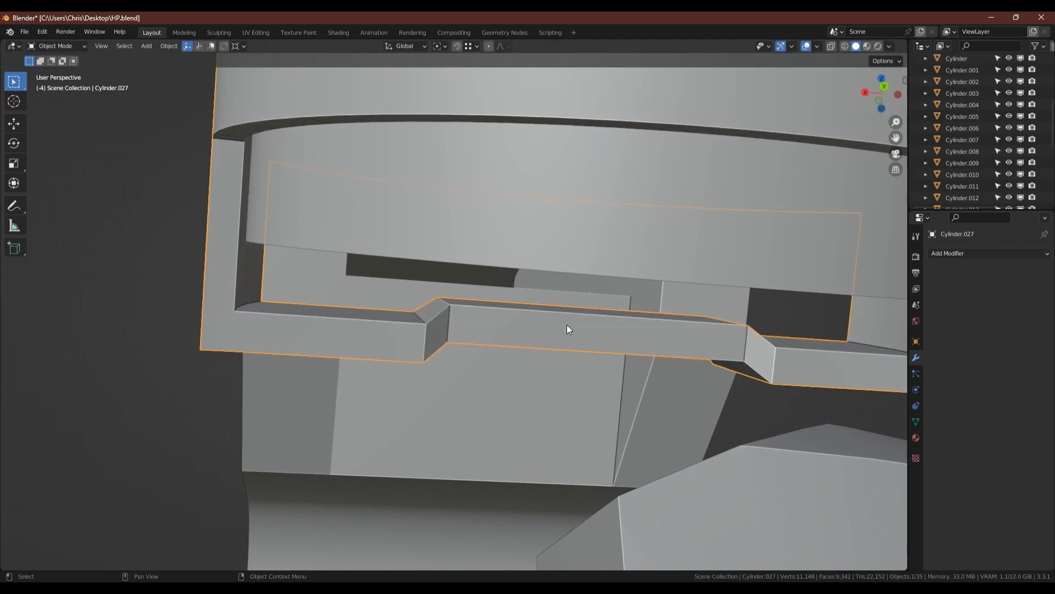
Step: Examine the stepped crossbar and wide tabs around the cylinder from several angles
middle_click_drag(566, 325, 661, 358)
scroll(599, 337, "up", 4)
middle_click_drag(520, 321, 549, 286)
scroll(477, 292, "down", 5)
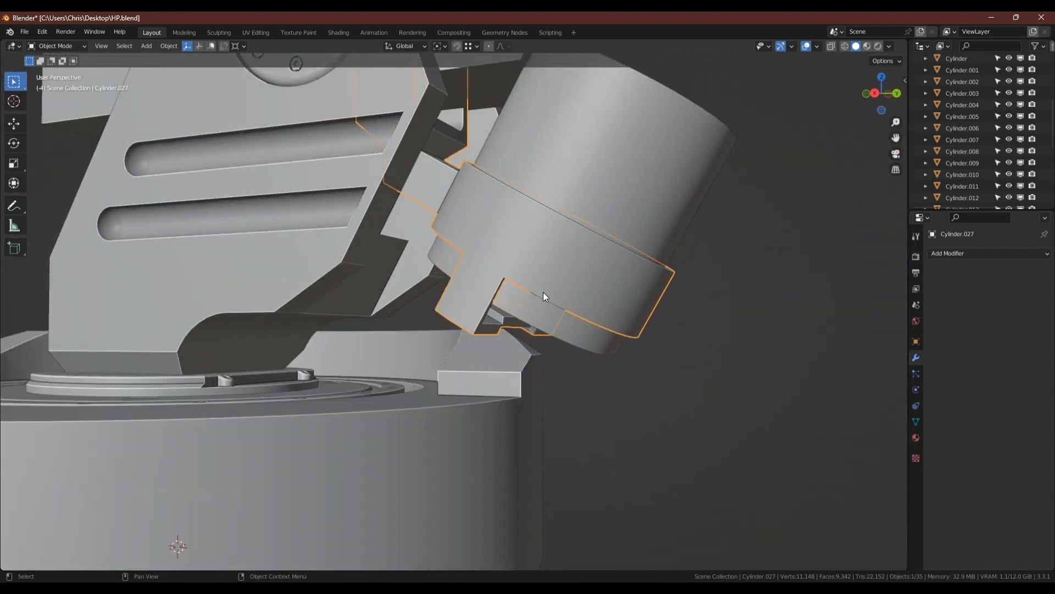
scroll(522, 300, "up", 2)
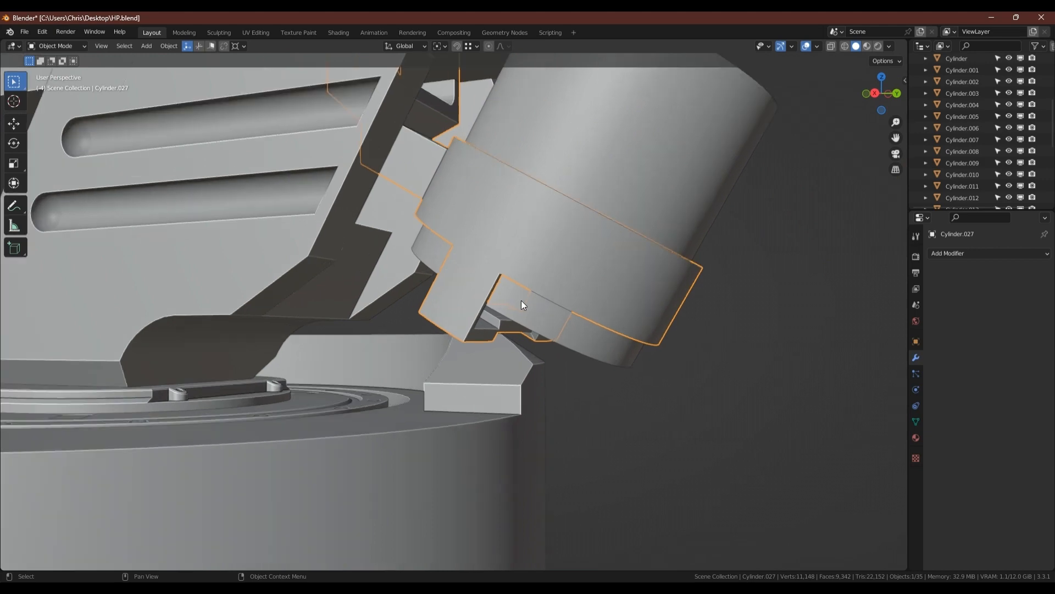
middle_click_drag(515, 284, 427, 243)
scroll(553, 275, "up", 3)
scroll(478, 305, "up", 3)
Step: Slide the edge row across one wide tab's outer face fully onto the tab's lower corner edge
key("Tab")
scroll(425, 268, "up", 2)
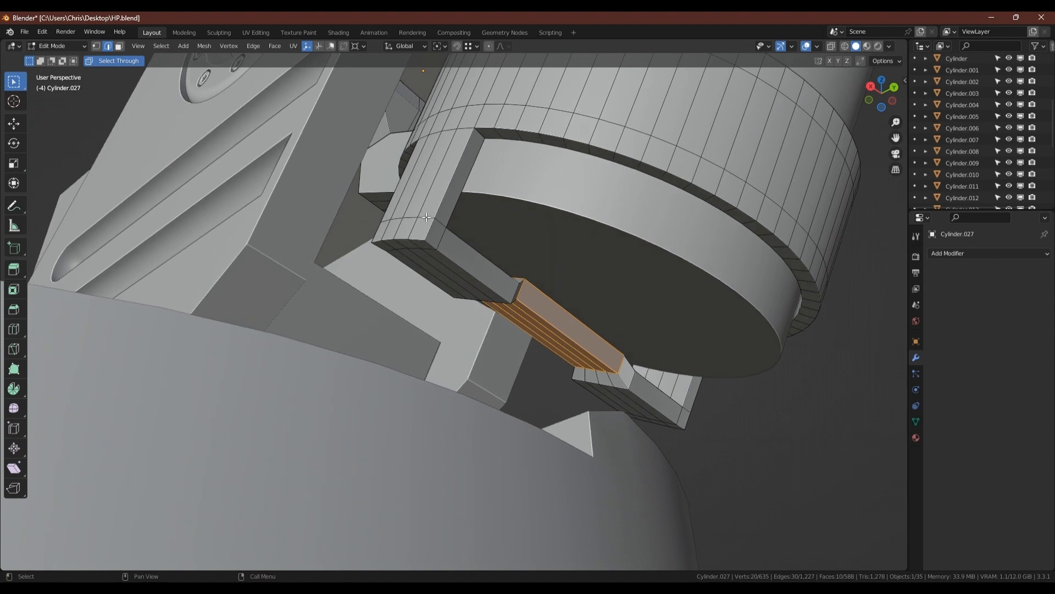
double_click(427, 218)
left_click(427, 217)
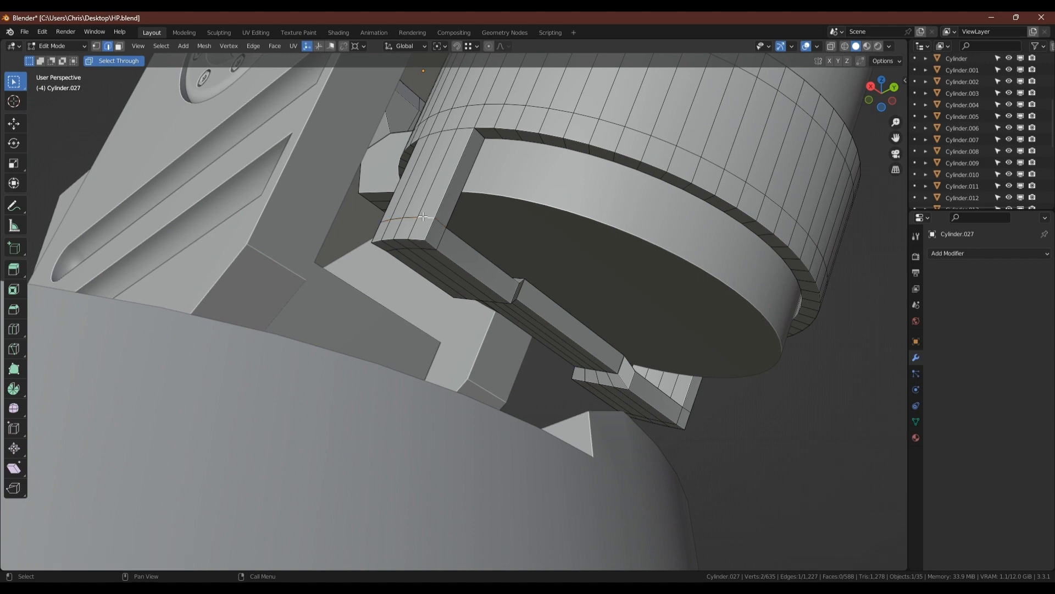
middle_click_drag(427, 217, 490, 278)
left_click(366, 182, "ctrl")
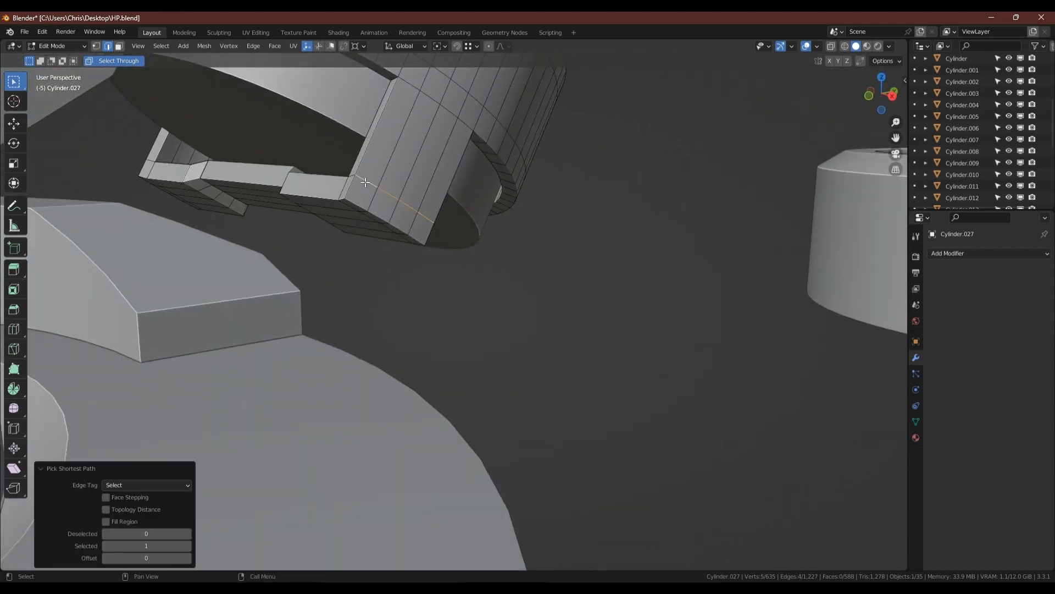
key("g")
key("g")
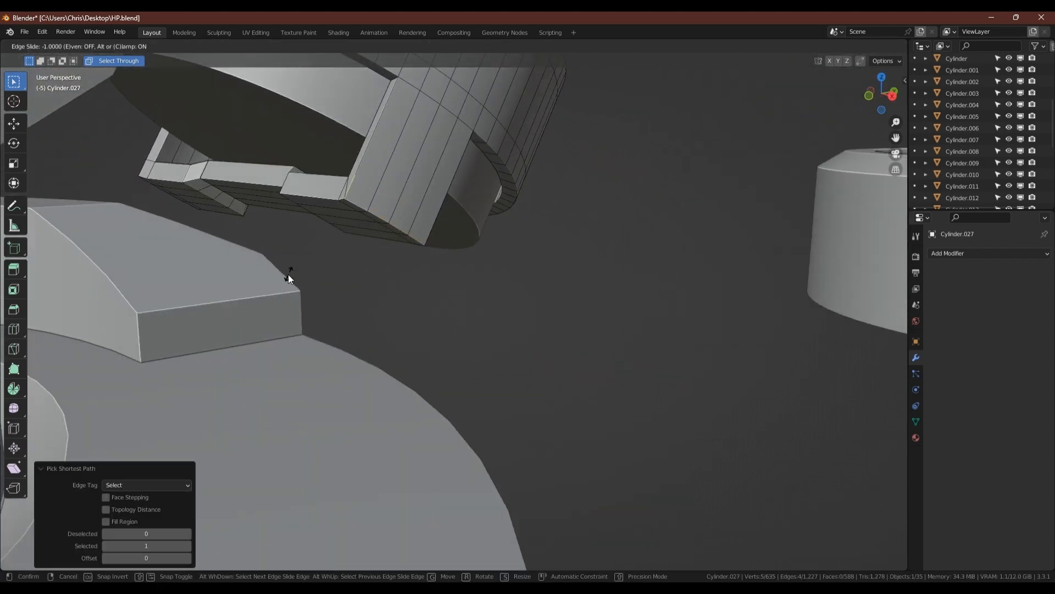
left_click(288, 277)
Step: Slide the adjacent edge row on the crossbar's underside onto the same corner and merge all vertices by distance at 0.0001 m
middle_click_drag(327, 247, 354, 206)
left_click(353, 206, "alt")
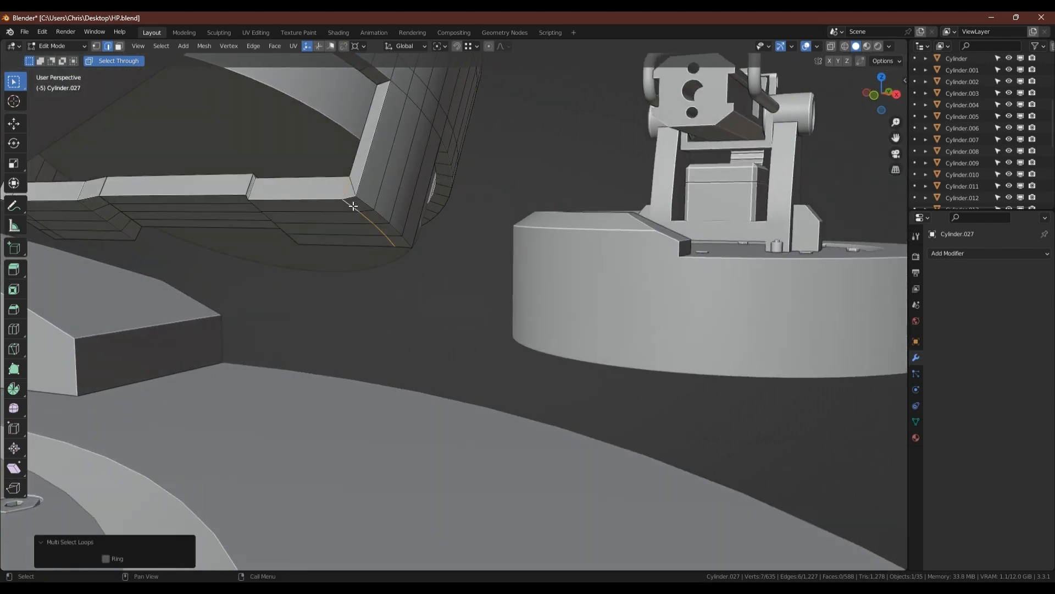
left_click(396, 242)
left_click(356, 197, "ctrl")
key("g")
key("g")
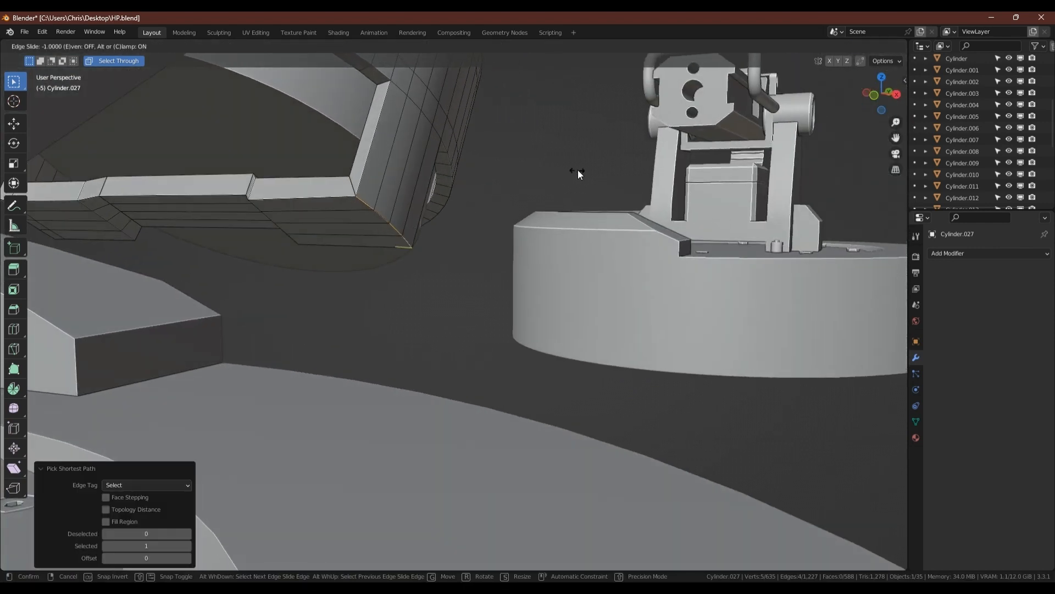
left_click(578, 170)
key("a")
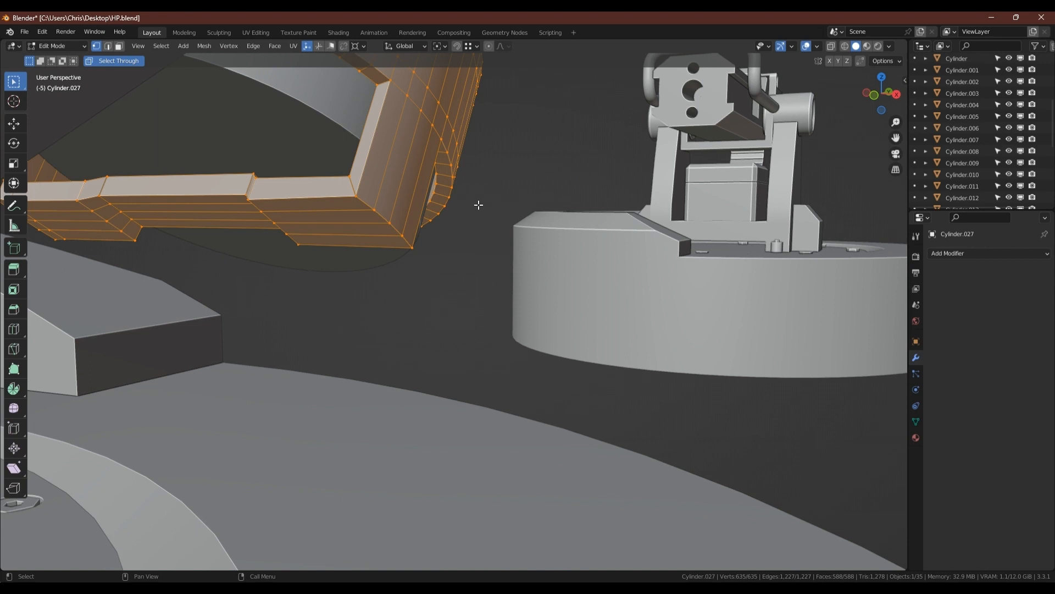
key("m")
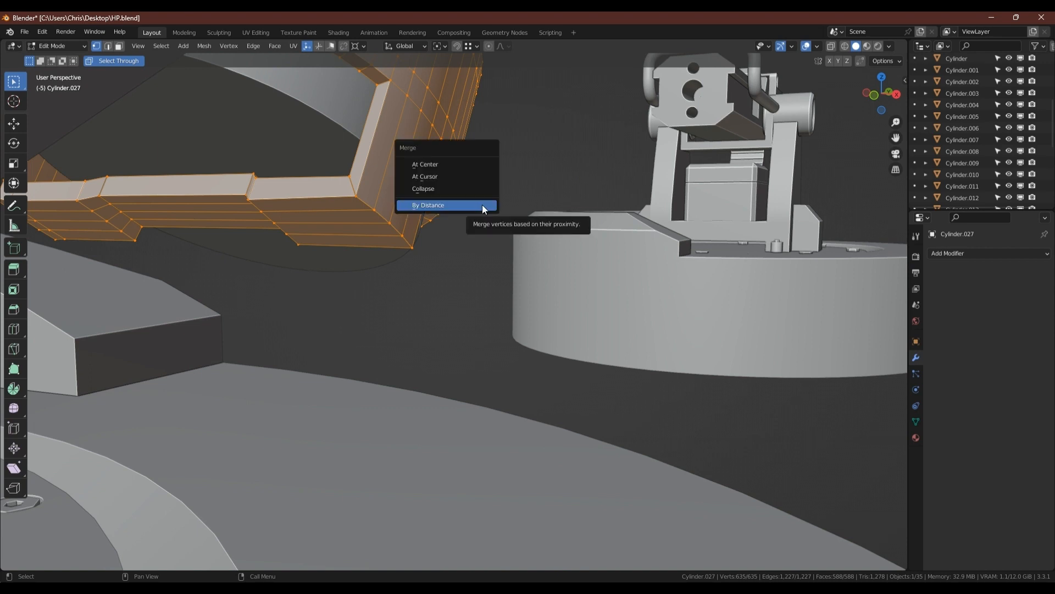
left_click(483, 204)
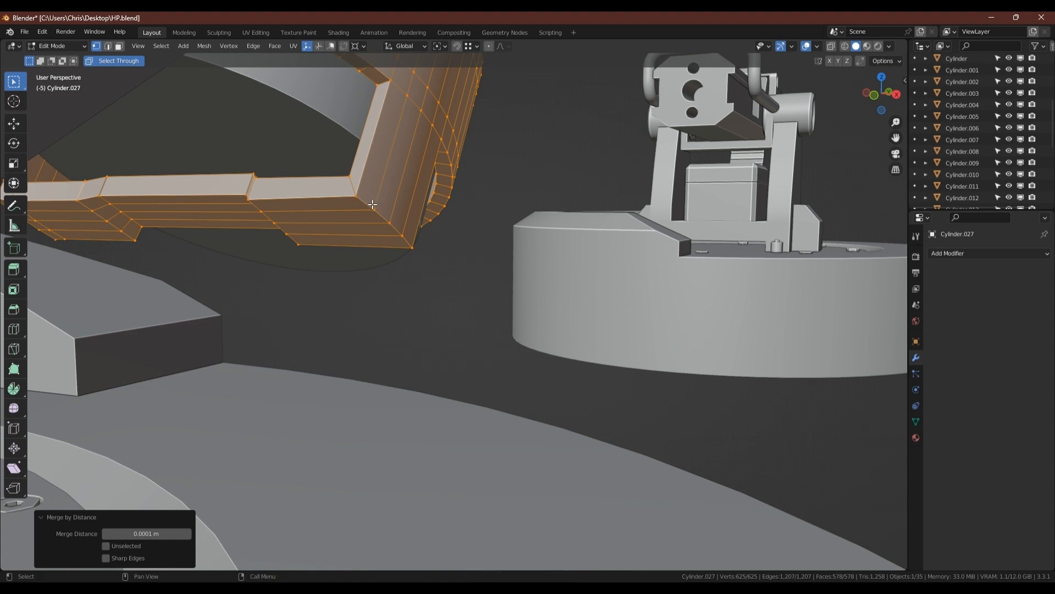
Step: Bevel the edge loop at the corner between tab and crossbar about 0.093 m wide with one segment
key("alt+a")
key("2")
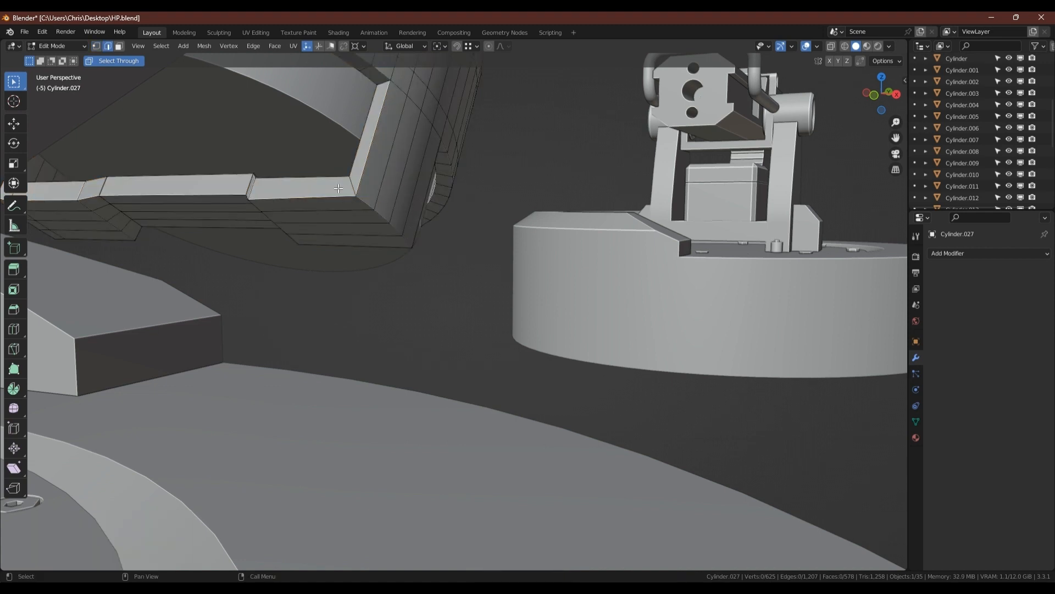
left_click(360, 198, "alt")
middle_click_drag(360, 198, 329, 197)
key("ctrl+b")
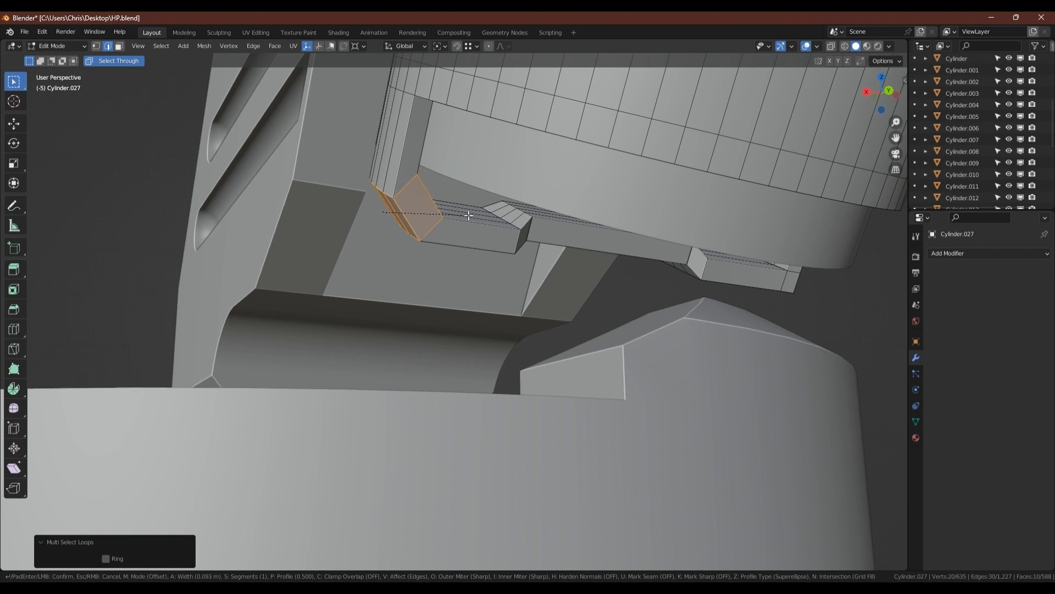
left_click(469, 215)
Step: Mirror the bracket's beveled tab corner onto the opposite side and apply the Mirror modifier
middle_click_drag(469, 215, 470, 224)
key("Tab")
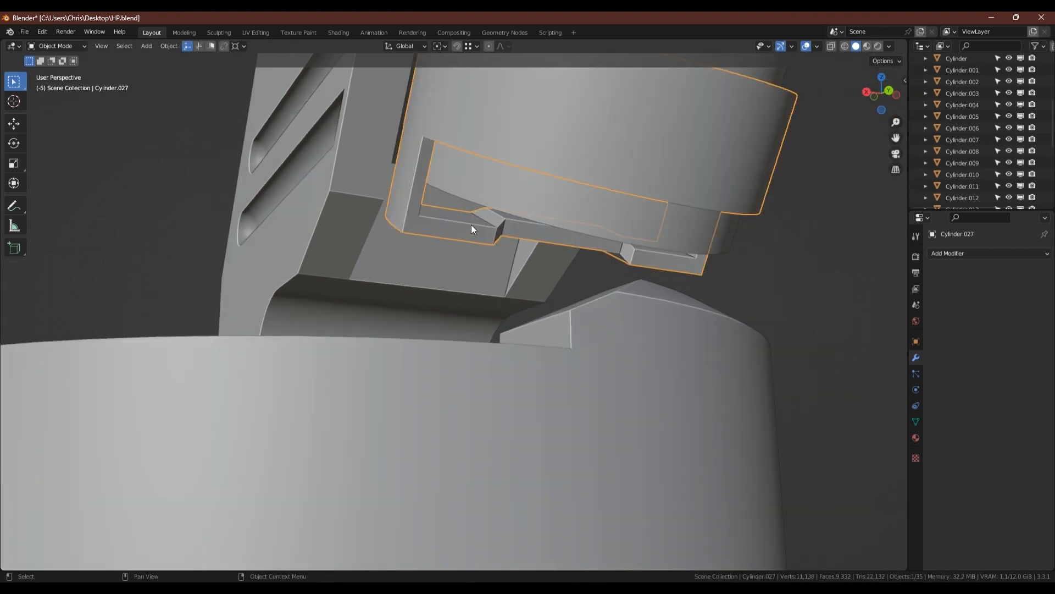
key("q")
left_click(467, 231)
key("ctrl+a")
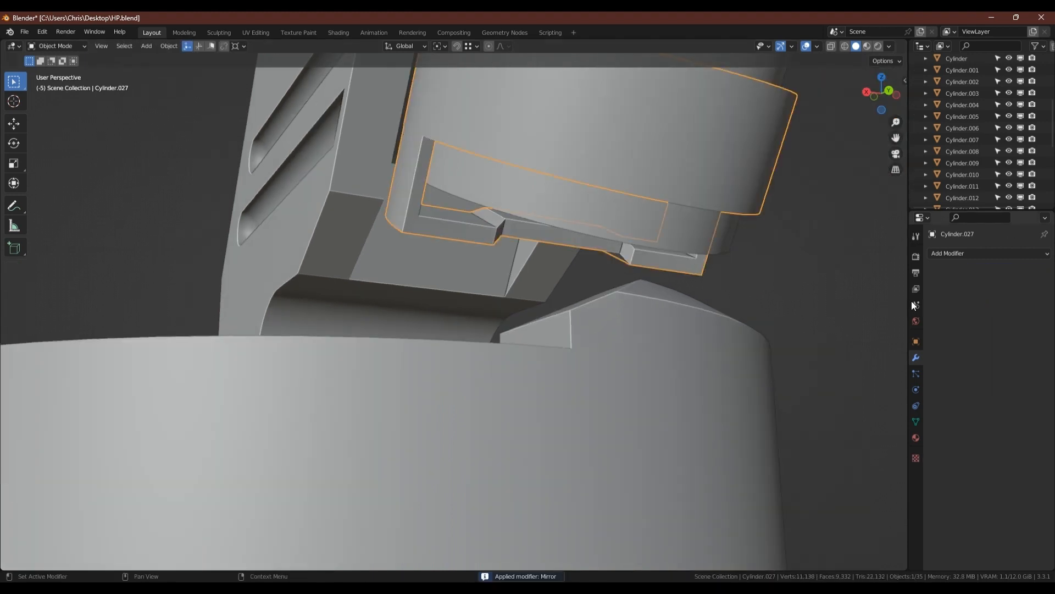
Step: Select the lower end face of the cylinder inside the ring and try to bevel its rim
middle_click_drag(605, 252, 552, 275)
left_click(551, 275)
middle_click_drag(516, 243, 514, 377)
key("Tab")
left_click(514, 377)
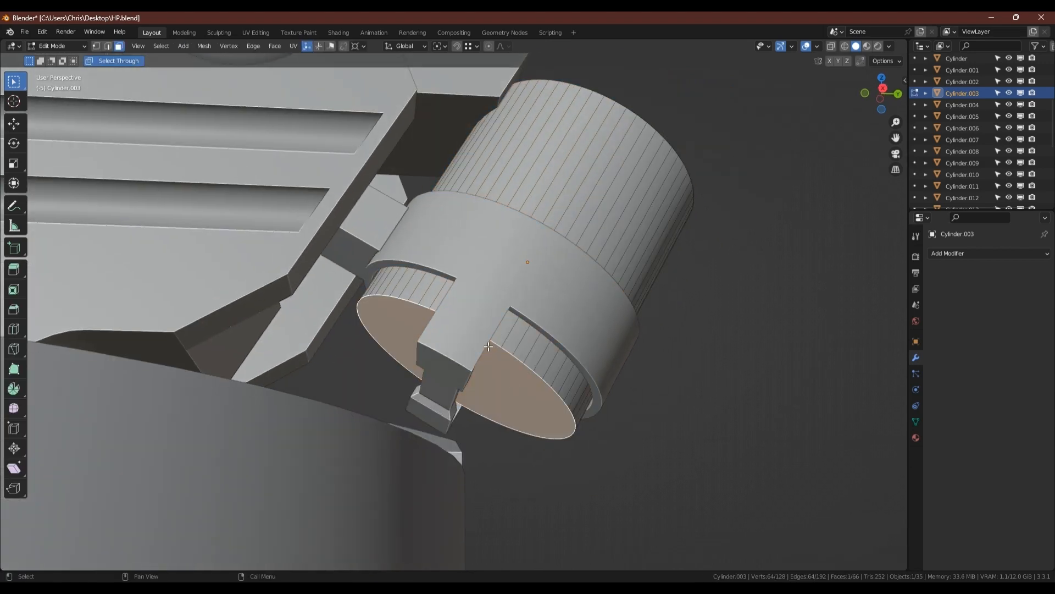
middle_click_drag(485, 312, 477, 337)
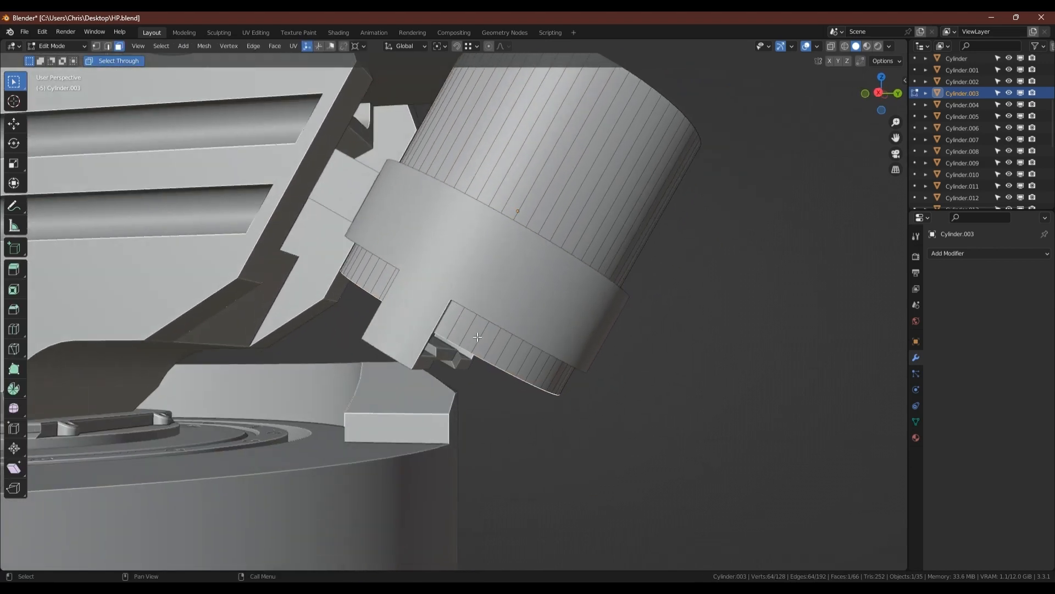
key("ctrl+b")
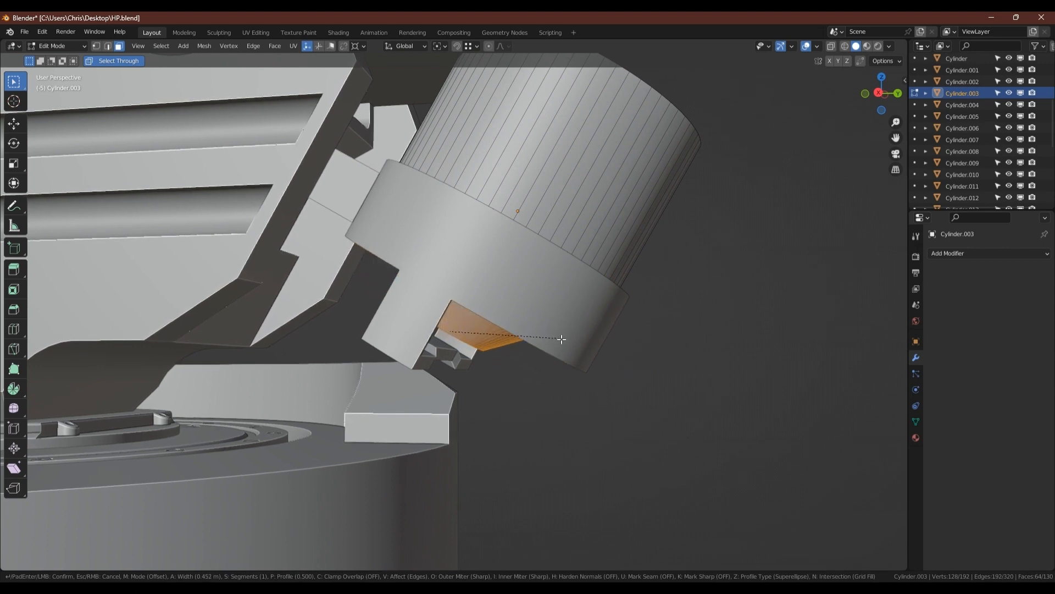
left_click(516, 298)
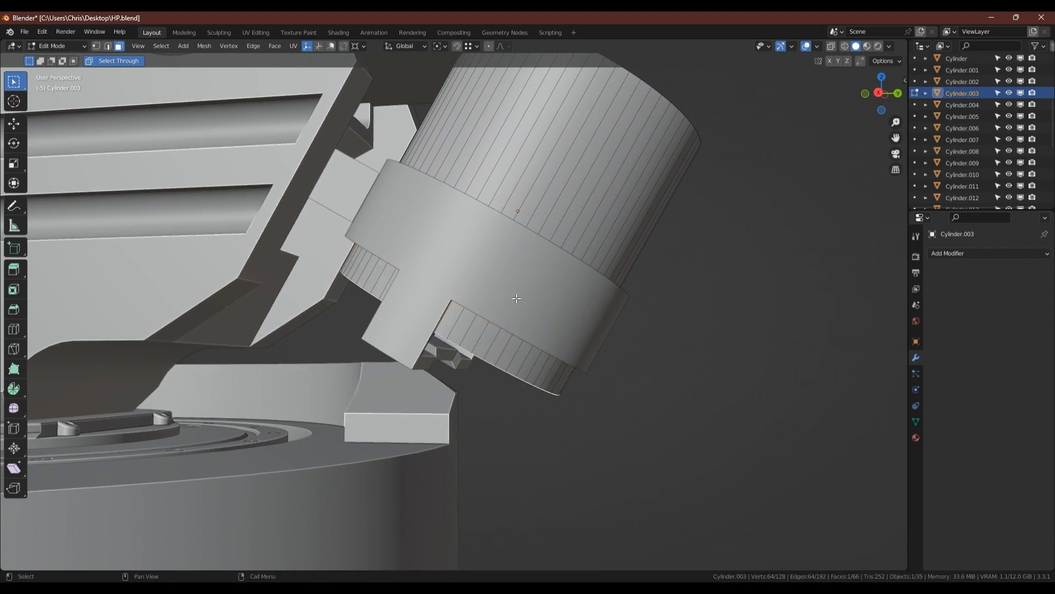
Step: Add the cylinder's upper end face to the selection and bevel both rims about 0.19 m wide with eight segments
scroll(516, 299, "down", 6)
middle_click_drag(176, 506, 555, 297)
left_click(550, 248, "shift")
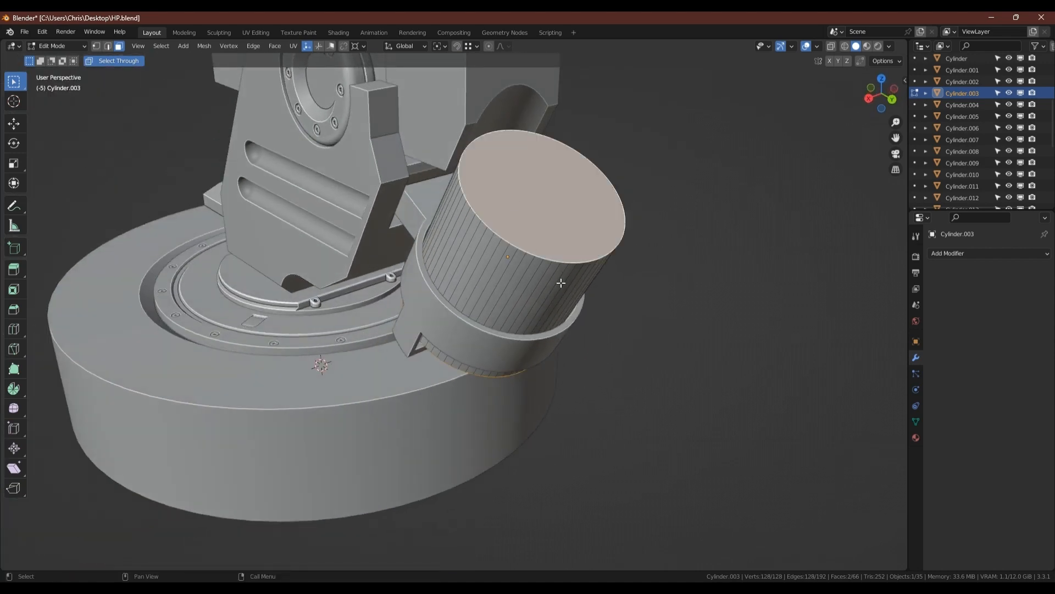
key("ctrl+b")
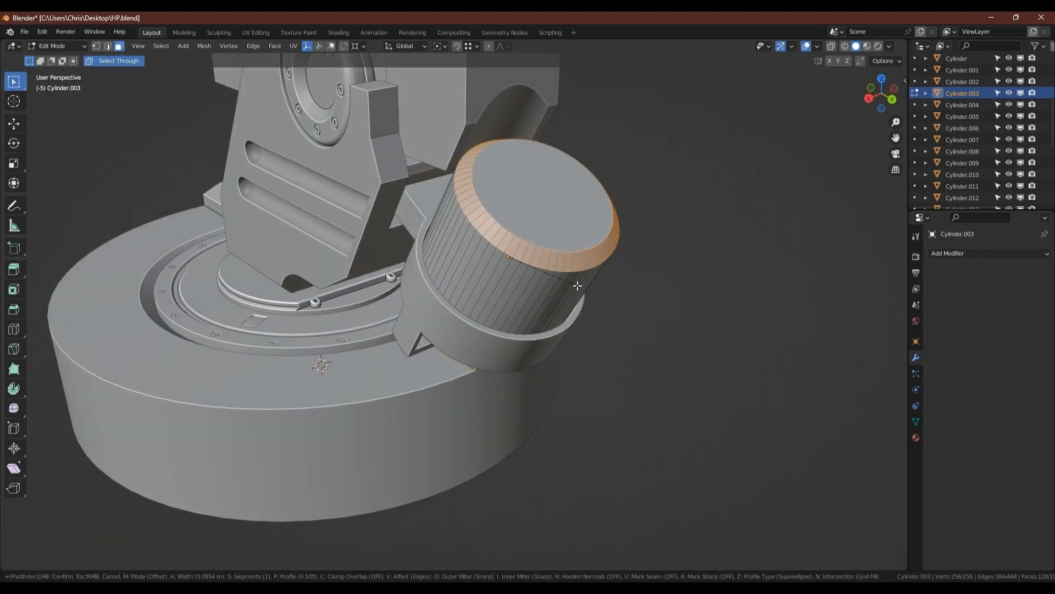
scroll(579, 285, "up", 5)
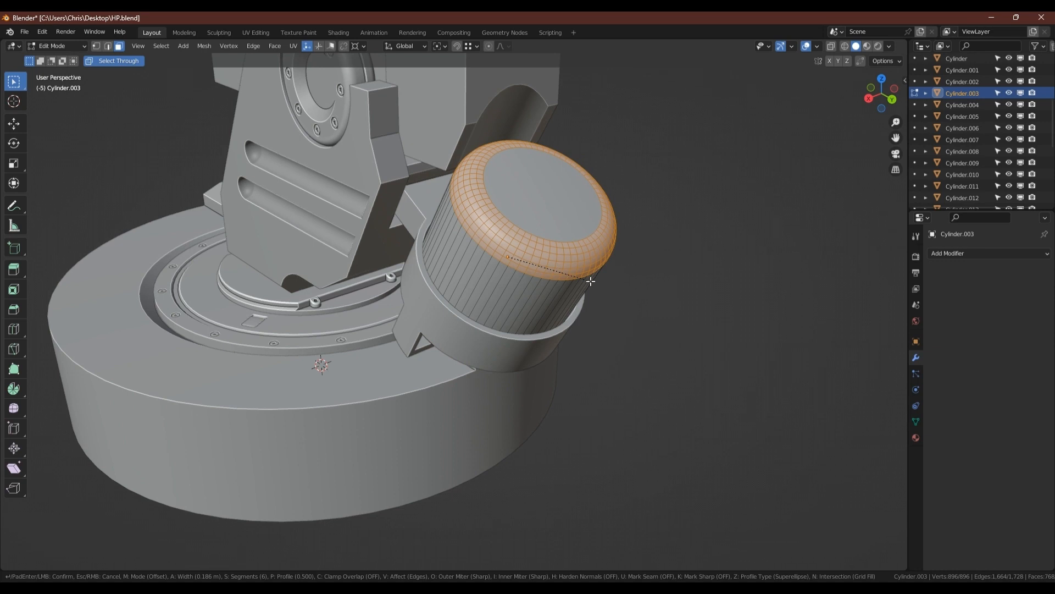
scroll(590, 280, "up", 2)
left_click(590, 281)
mouse_move(577, 293)
middle_mouse_down()
mouse_move(566, 270)
mouse_move(586, 266)
mouse_move(571, 277)
middle_mouse_up()
key("Tab")
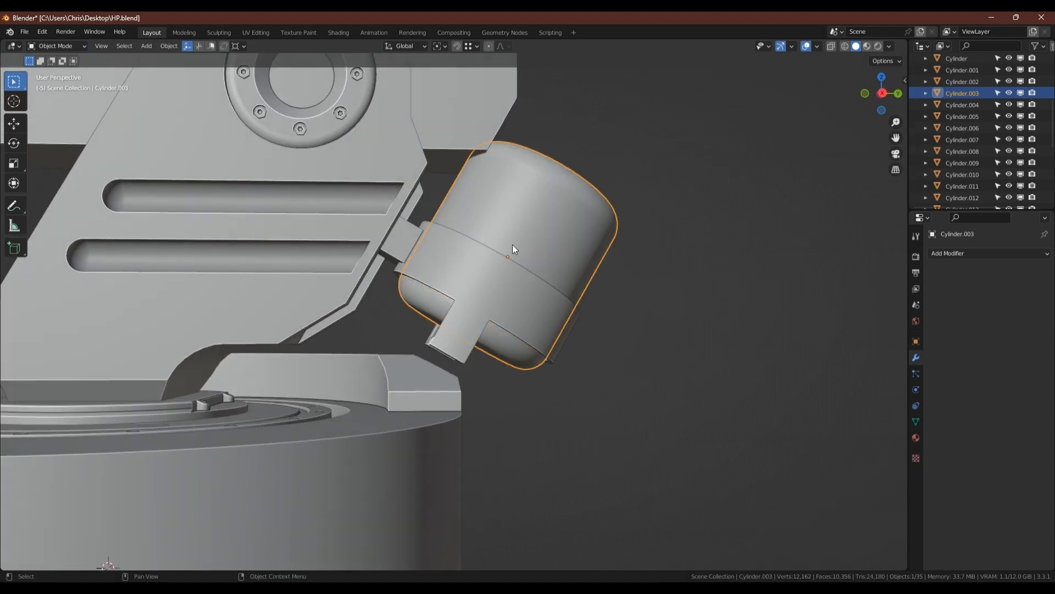
Step: Edit the cylinder and bracket together and move the cylinder, lower tab ends and crossbar about -0.072 m along local Z
left_click(883, 94)
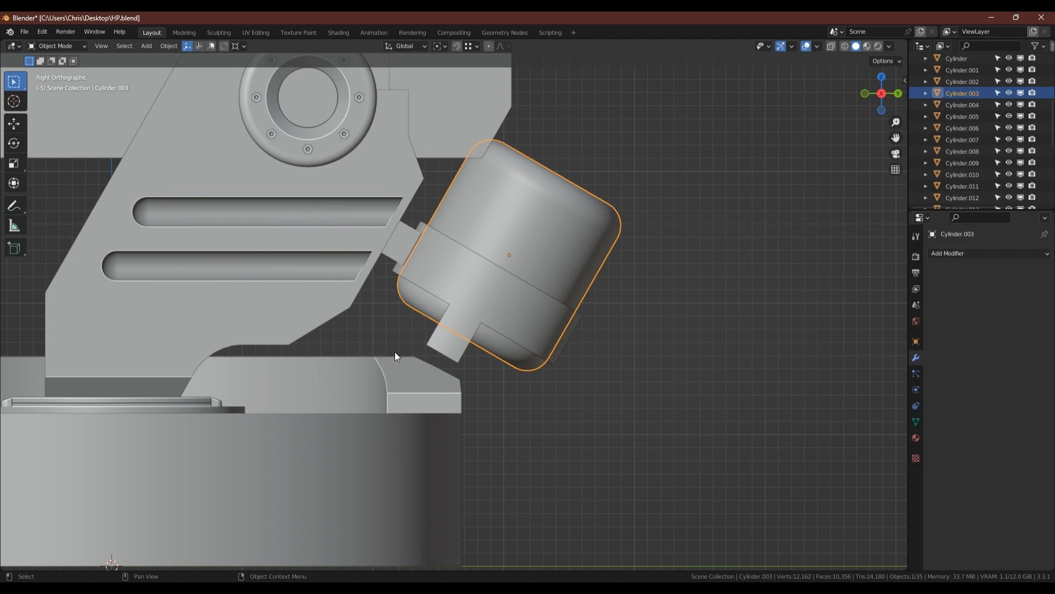
left_click(487, 304, "shift")
key("Tab")
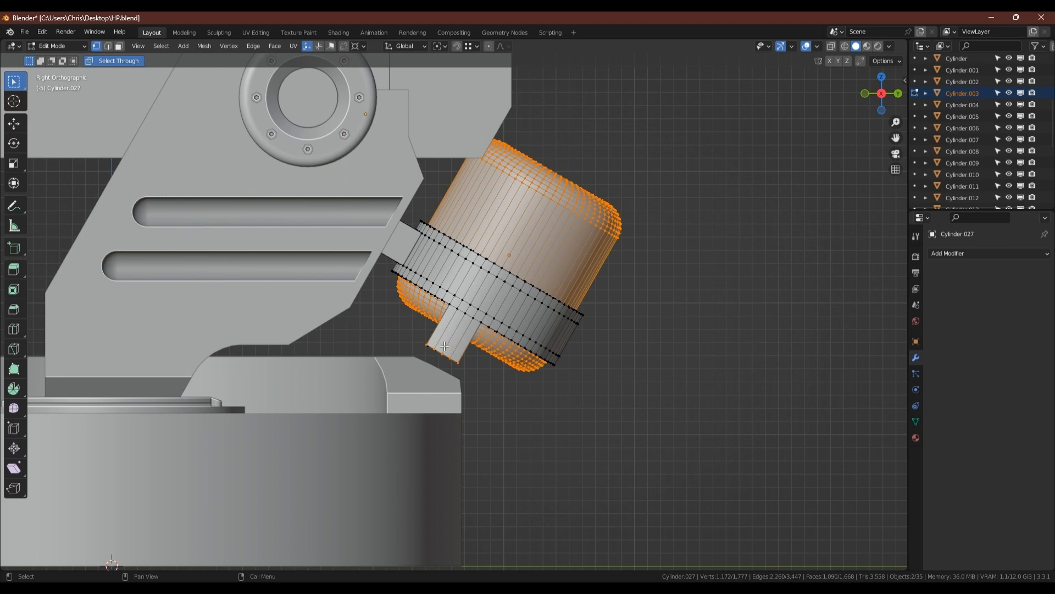
left_click_drag(392, 380, 459, 328, "shift")
left_click_drag(431, 385, 480, 334, "shift")
key("g")
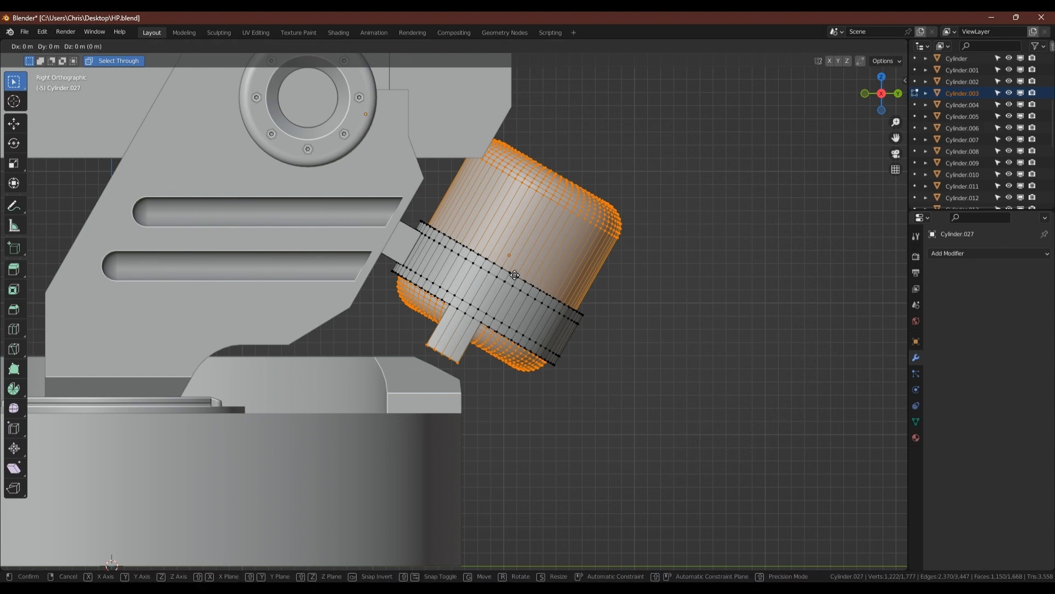
key("z")
key("z")
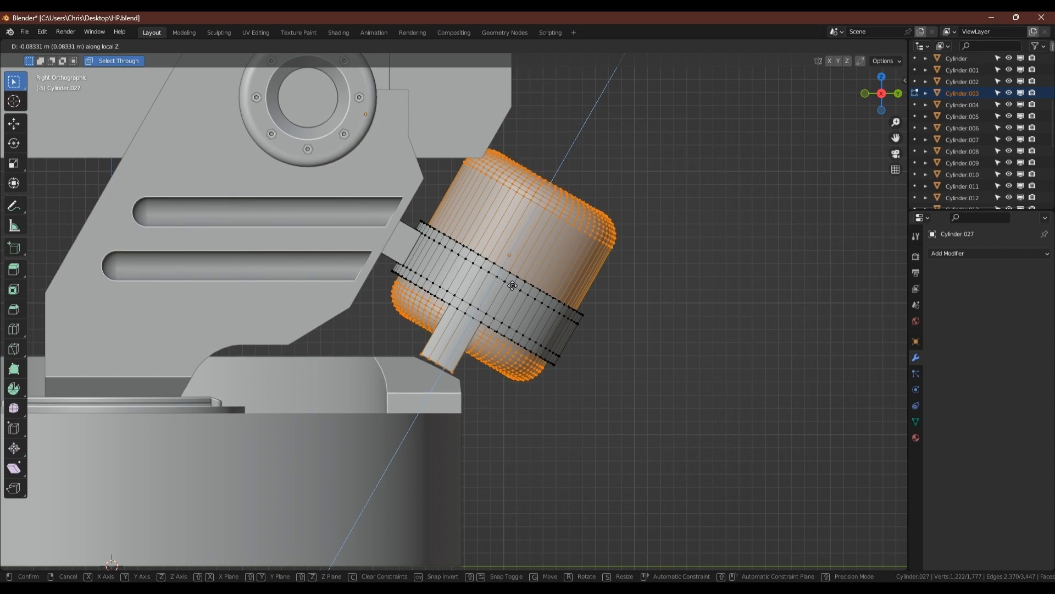
left_click(511, 285)
middle_click_drag(511, 285, 480, 269)
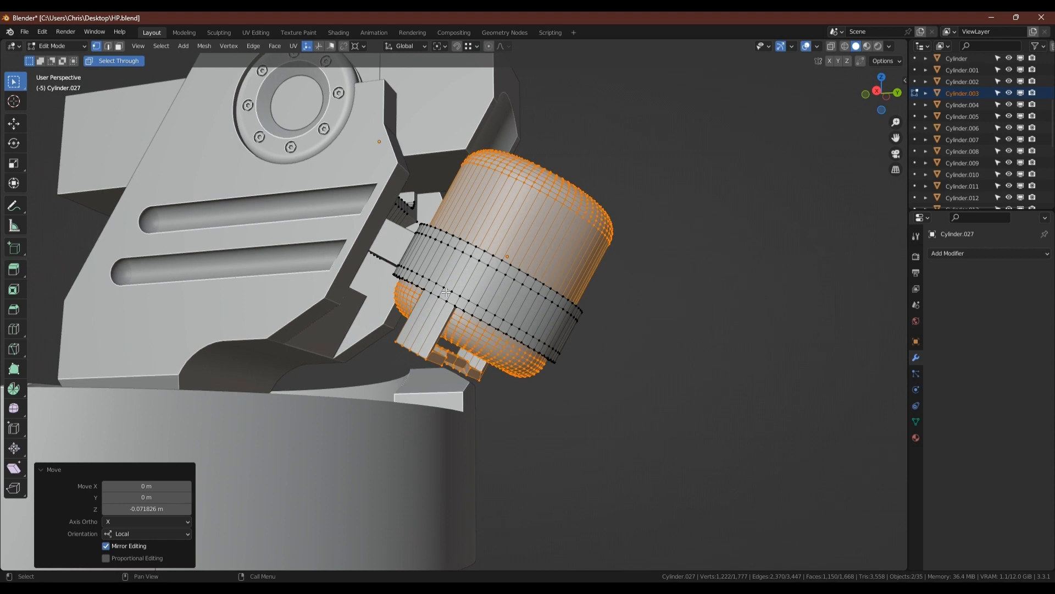
Step: Select the rounded cylinder inside the ring bracket and move its whole mesh about -0.049 m along local Z
key("Tab")
left_click(562, 240)
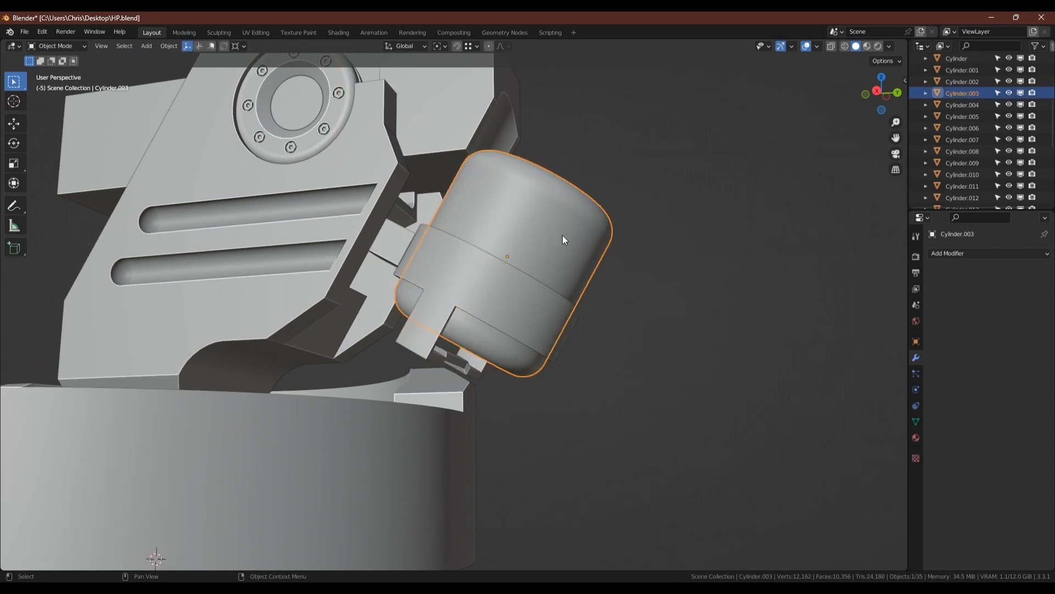
left_click(876, 90)
scroll(500, 289, "up", 2)
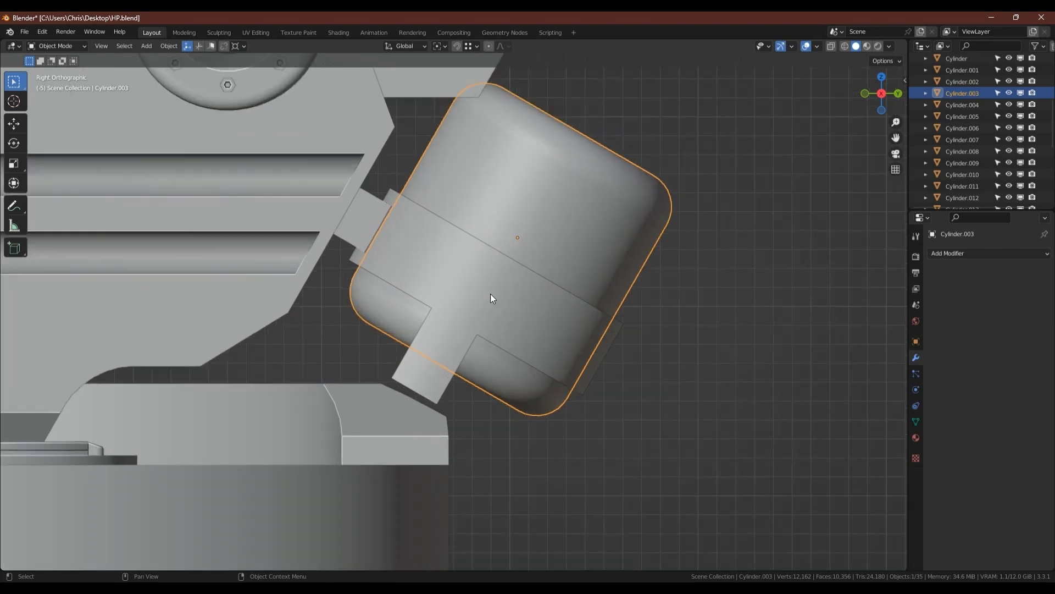
scroll(491, 294, "up", 1)
key("alt+z")
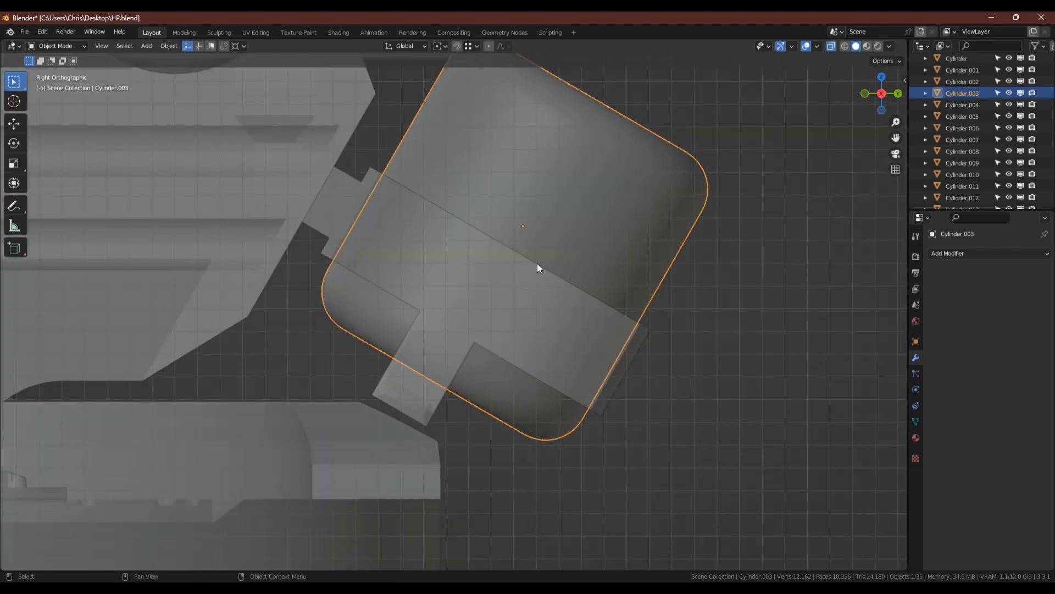
key("Tab")
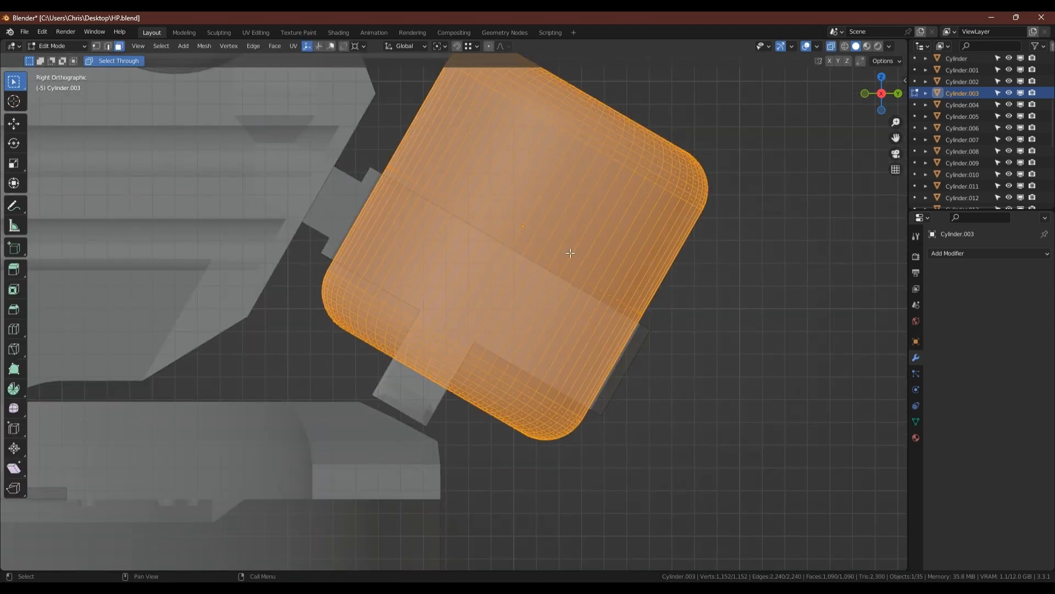
key("g")
key("z")
key("z")
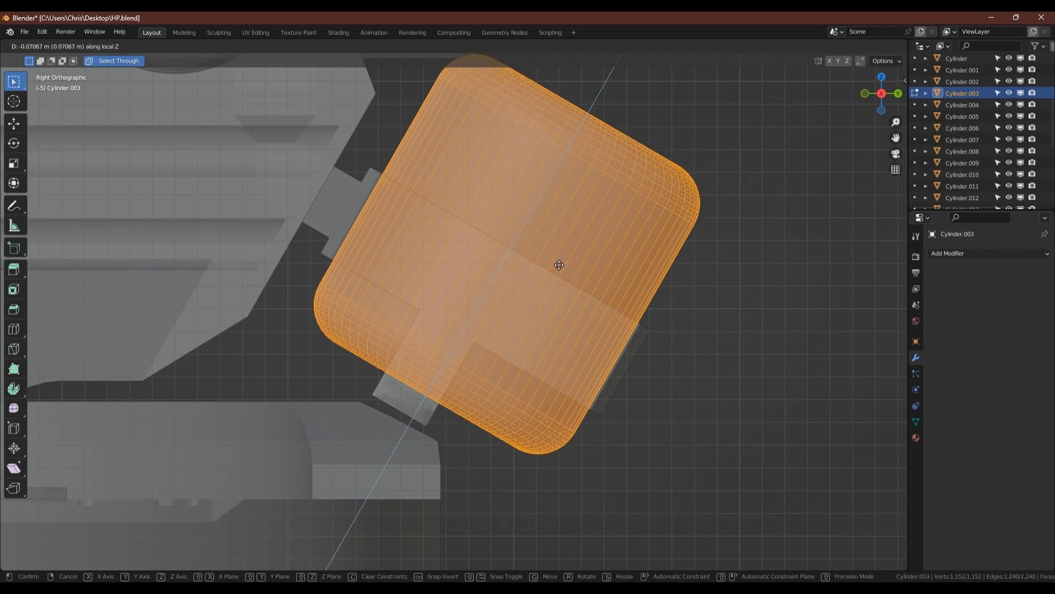
left_click(559, 265)
scroll(388, 385, "up", 5)
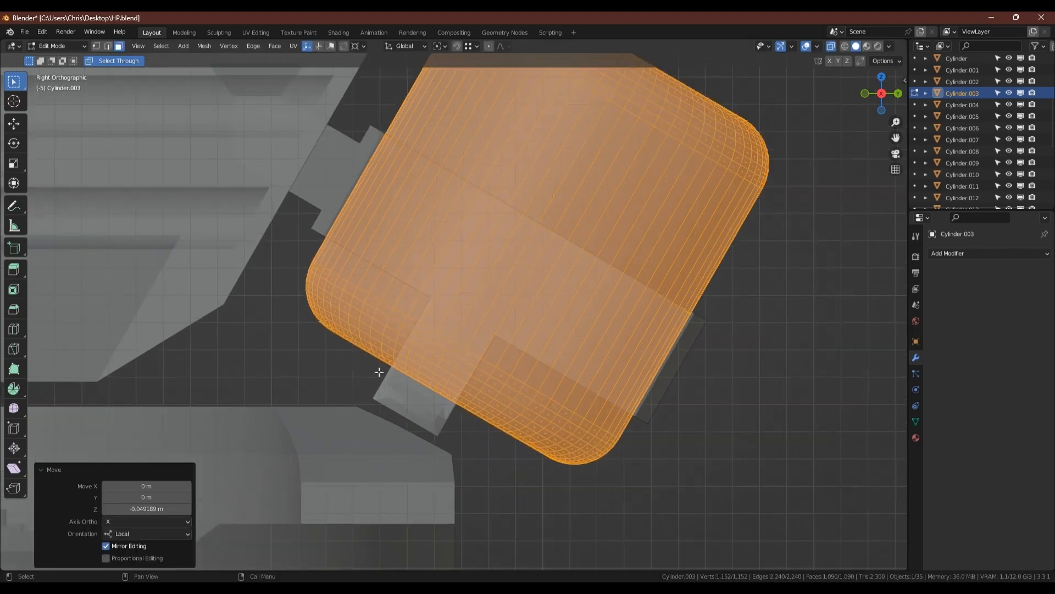
Step: Move the cylinder's mesh a further -0.036 m or so along local Z, using a vertex on its lower end as the active point
scroll(426, 380, "up", 2)
key("1")
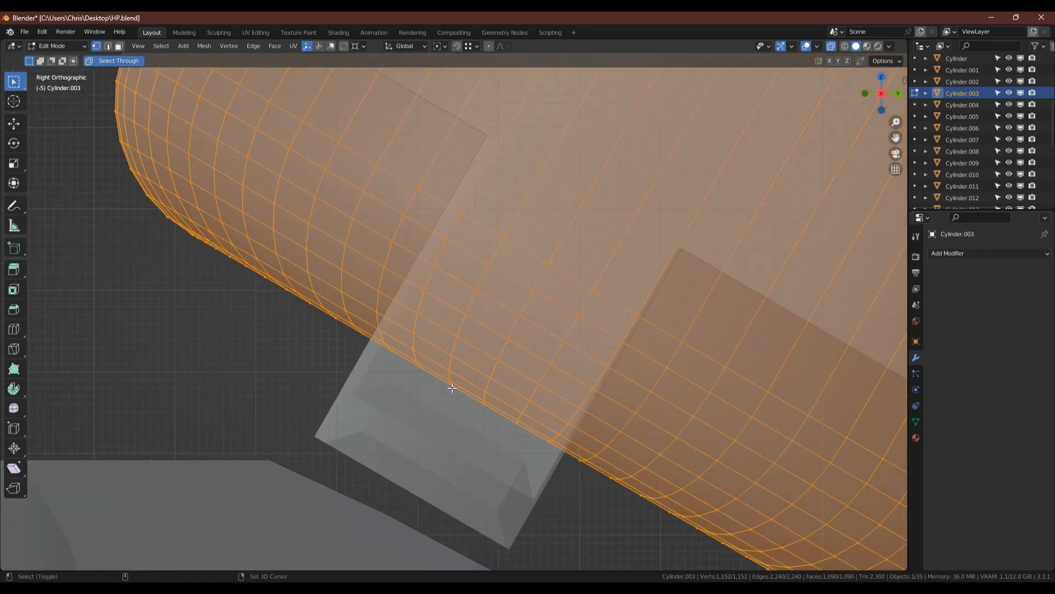
left_click(452, 387, "shift")
key("g")
key("z")
key("z")
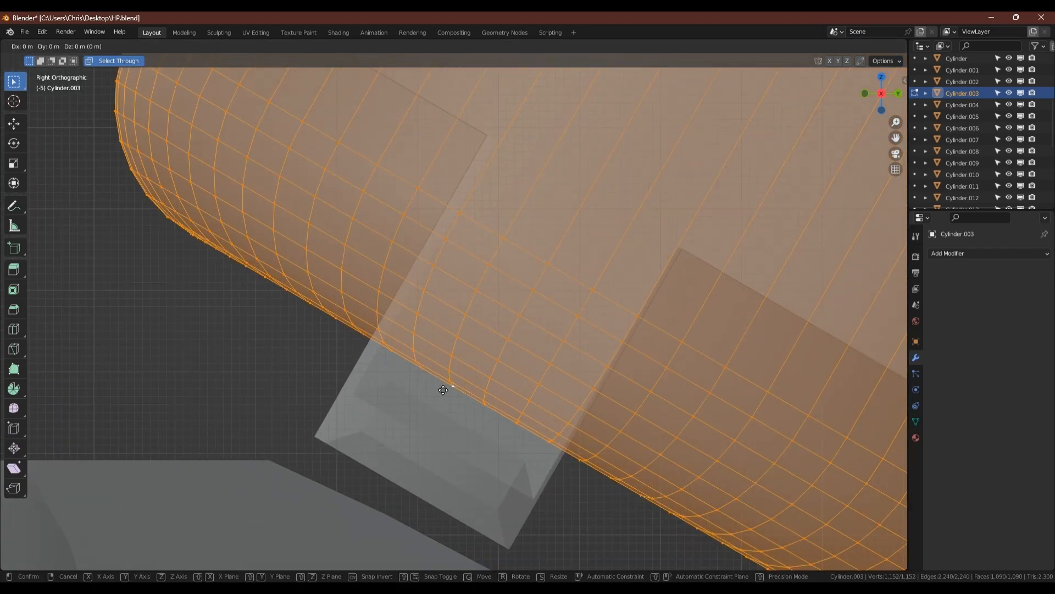
left_click(396, 376)
scroll(397, 377, "down", 6)
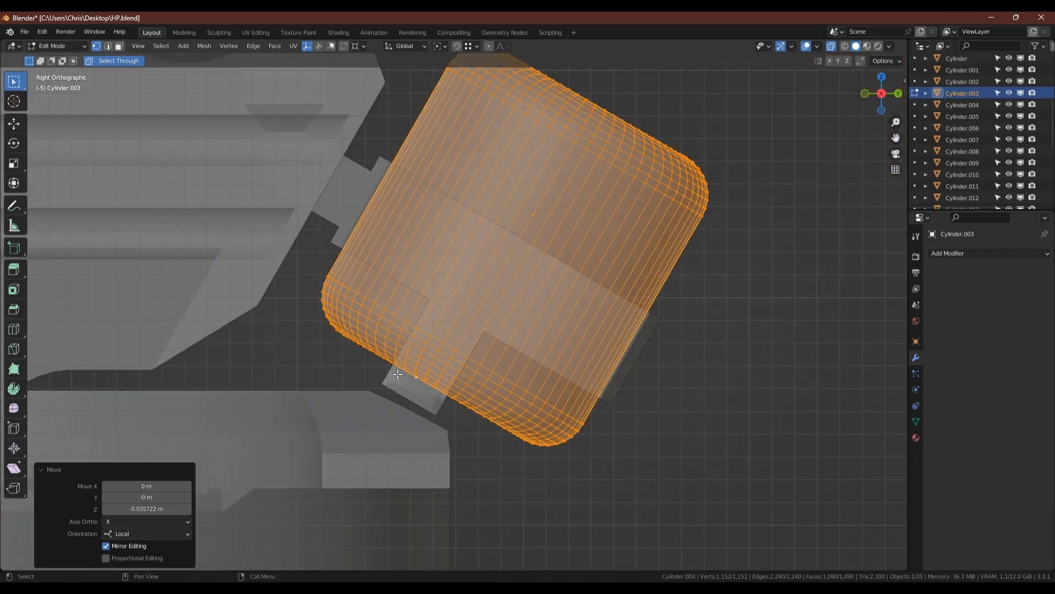
key("Tab")
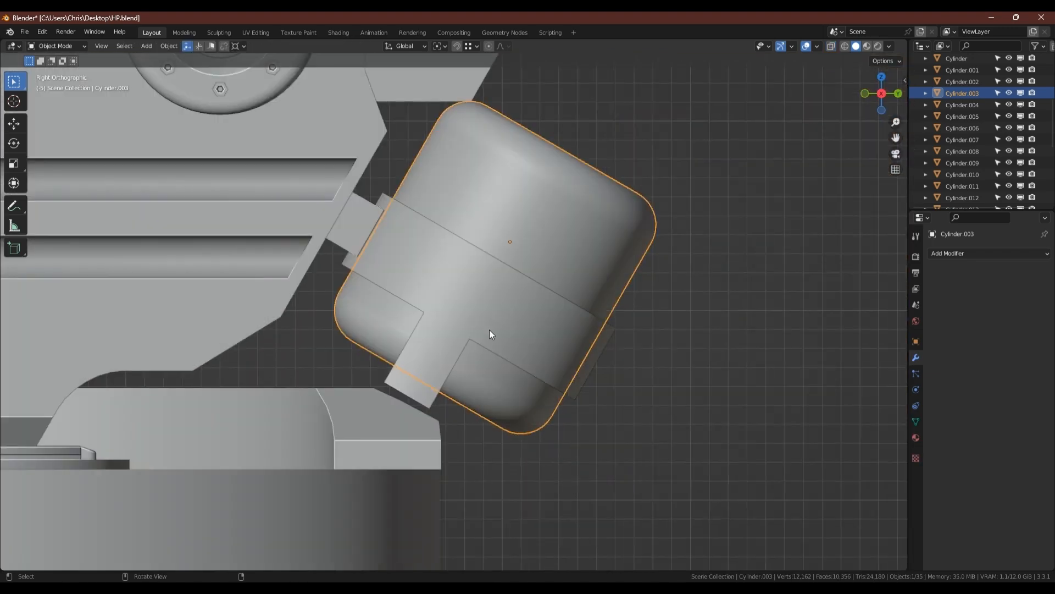
Step: Switch editing to the ring bracket and bevel the outer corner edge of its lower tab about 0.12 m wide with one segment
middle_click_drag(490, 333, 389, 345)
key("Tab")
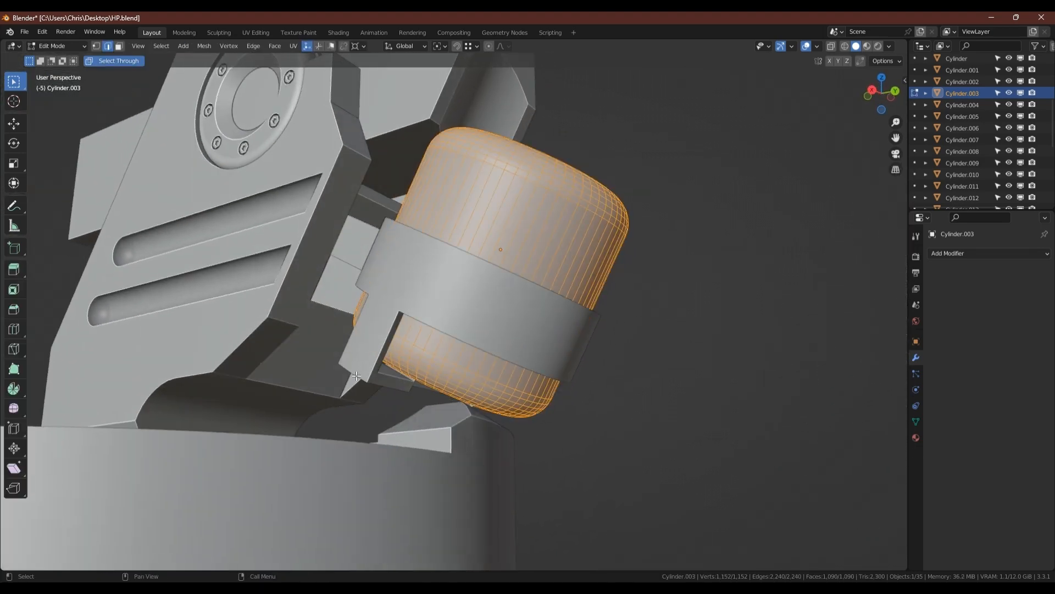
key("alt+q")
scroll(360, 379, "up", 4)
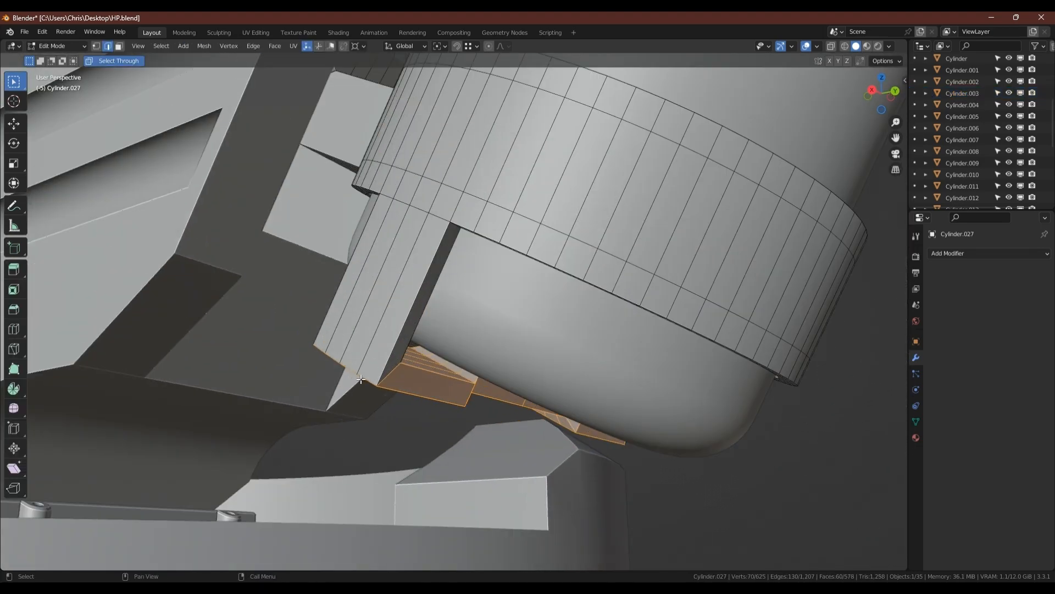
key("ctrl+e")
scroll(388, 372, "down", 4)
middle_click_drag(389, 372, 409, 351)
scroll(410, 350, "up", 4)
key("ctrl+b")
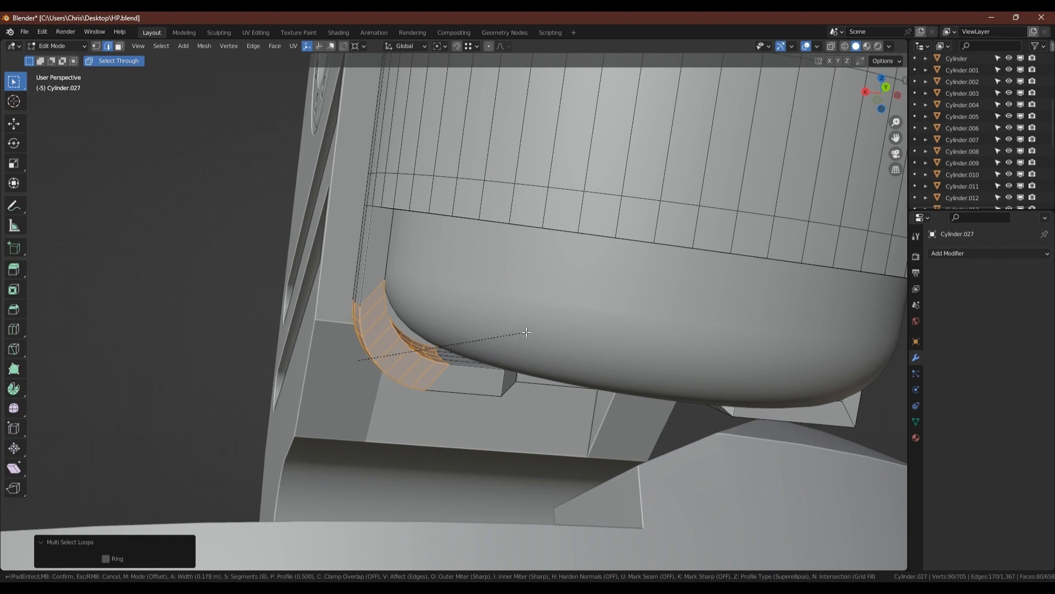
scroll(526, 332, "down", 7)
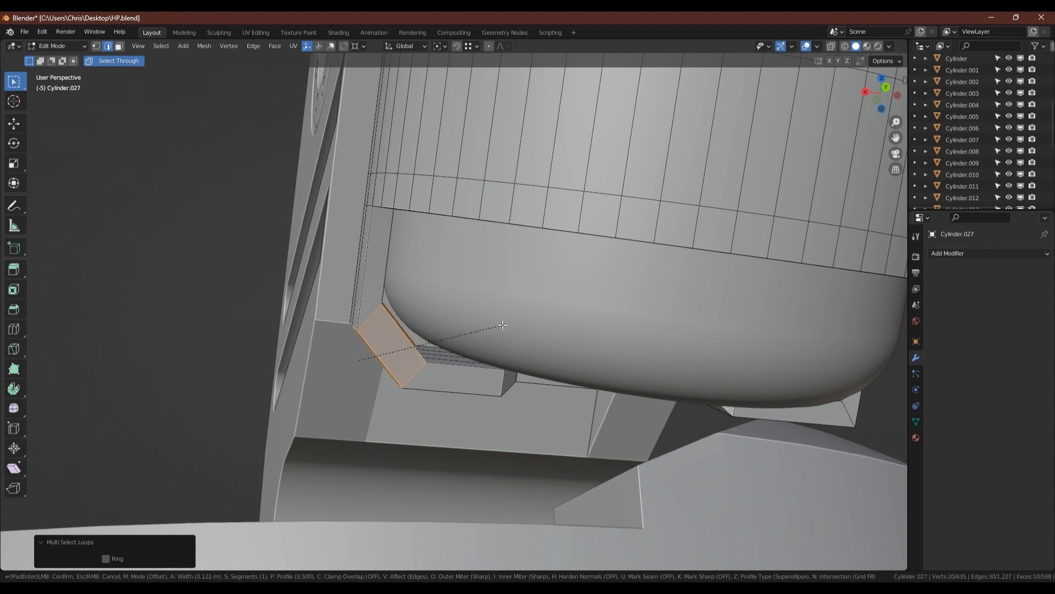
left_click(503, 325)
Step: Mirror the bracket across X with Bisect enabled on X and apply the Mirror modifier
middle_click_drag(503, 325, 470, 331)
key("Tab")
key("alt+x")
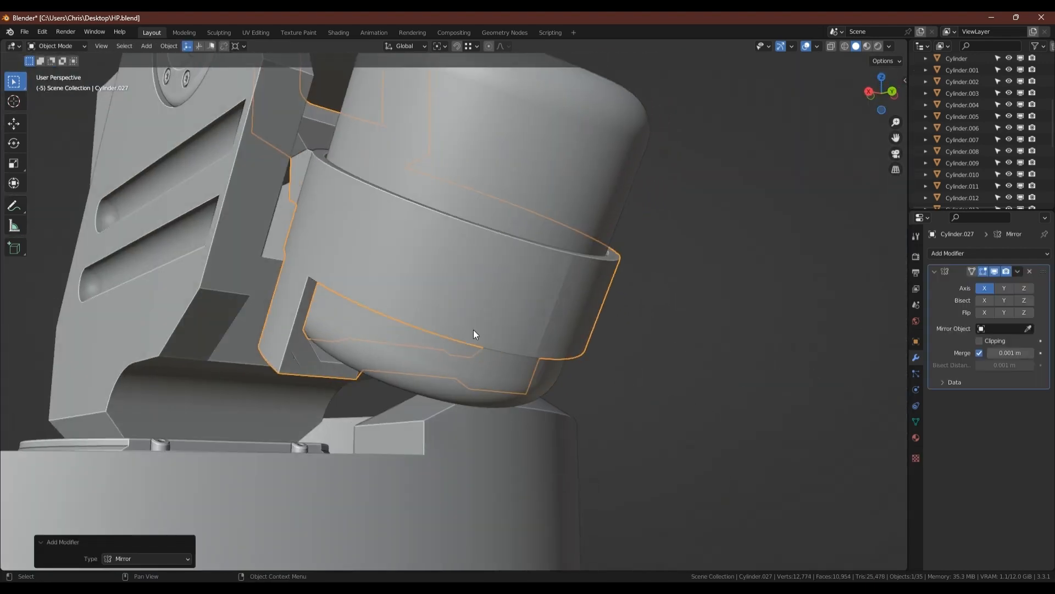
left_click(984, 300)
key("ctrl+a")
middle_click_drag(583, 258, 536, 231)
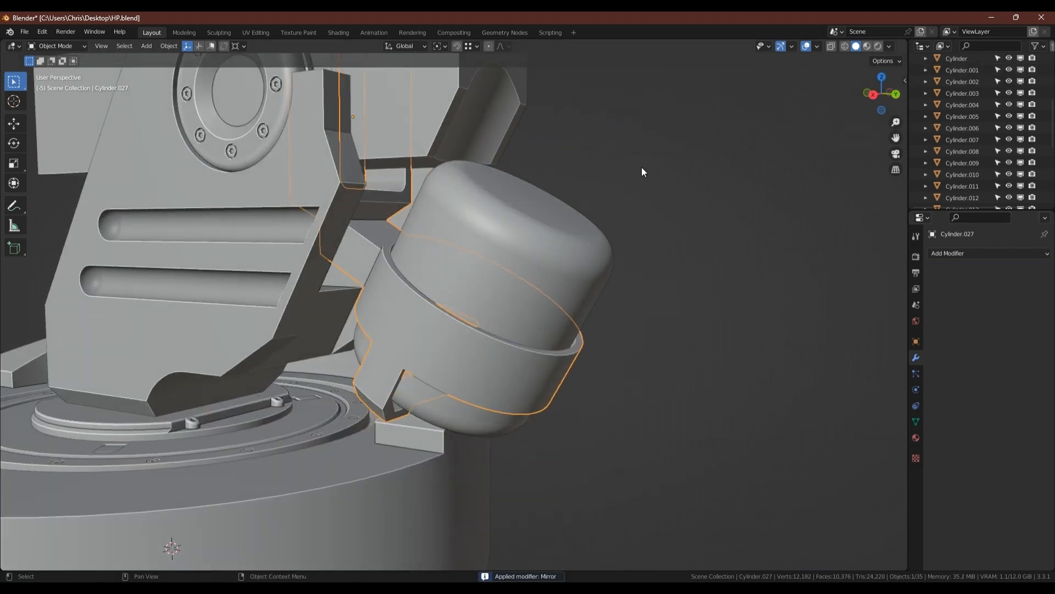
Step: Grow the selection from the cylinder's upper end face over its rounded rim and move that end along local Z
key("Tab")
key("alt+q")
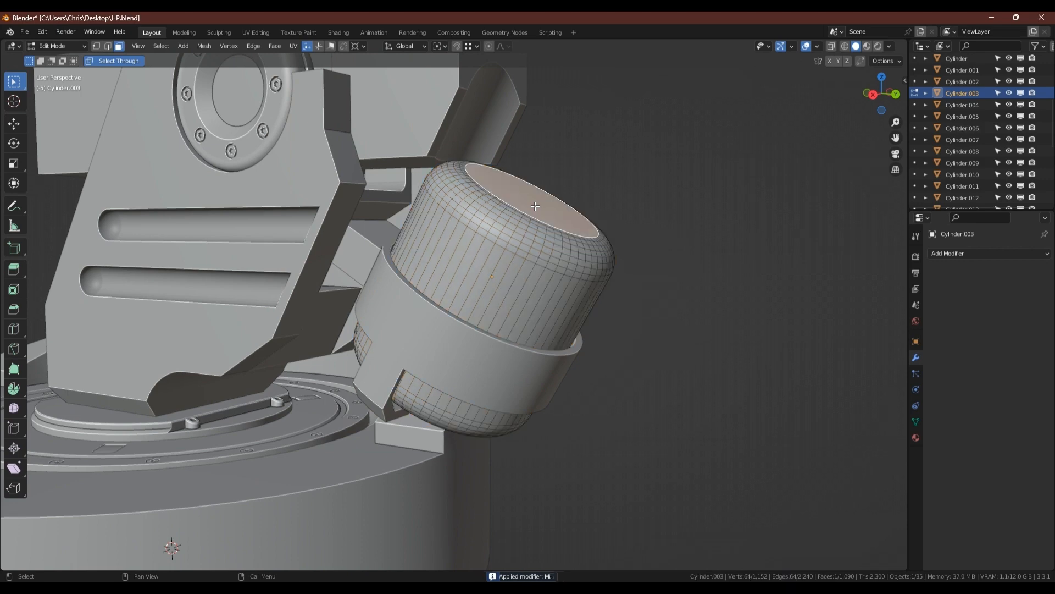
key("ctrl+KP_Add")
key("ctrl+KP_Add")
key("ctrl+KP_Add")
key("ctrl+KP_Add")
key("ctrl+KP_Add")
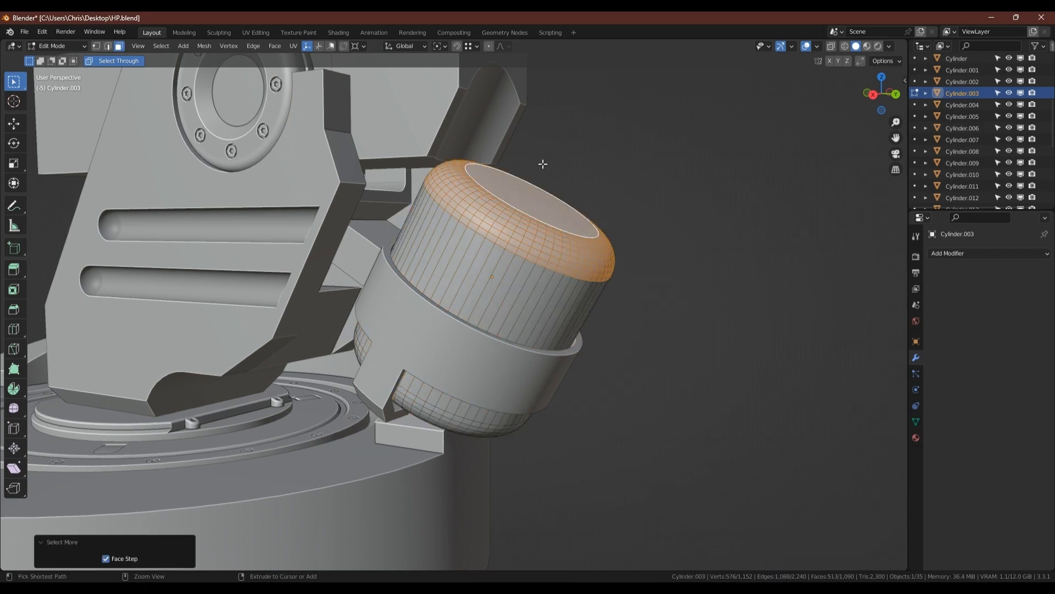
left_click(872, 94)
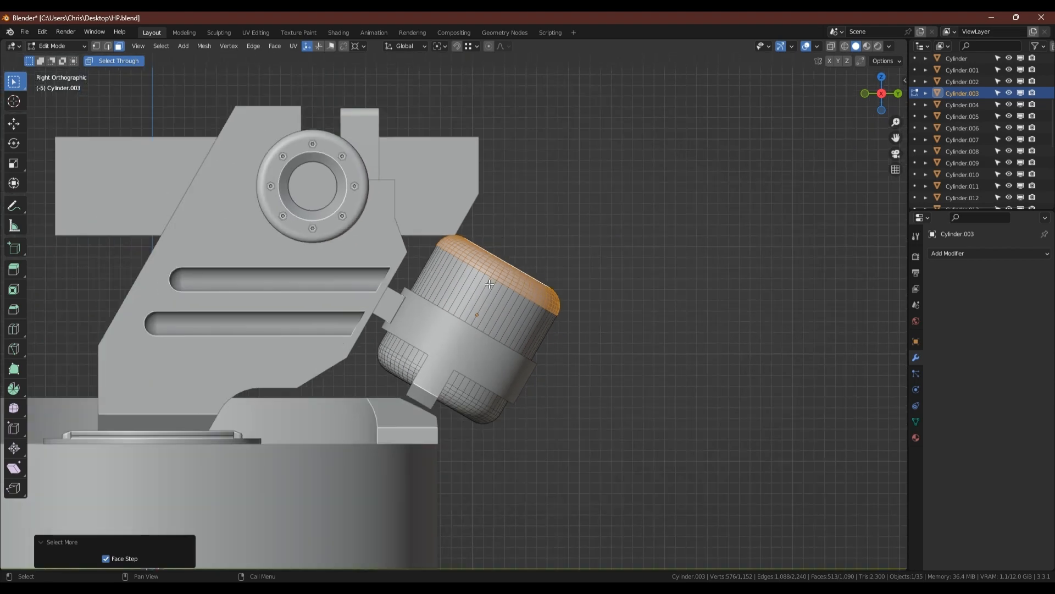
key("g")
key("z")
key("z")
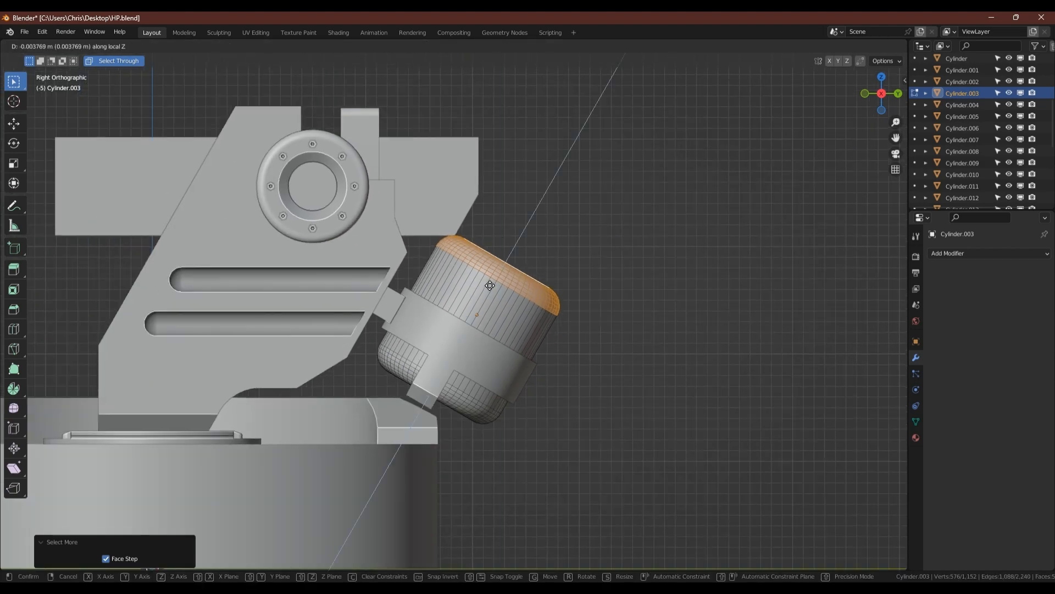
left_click(505, 282)
middle_click_drag(565, 248, 461, 230)
key("Tab")
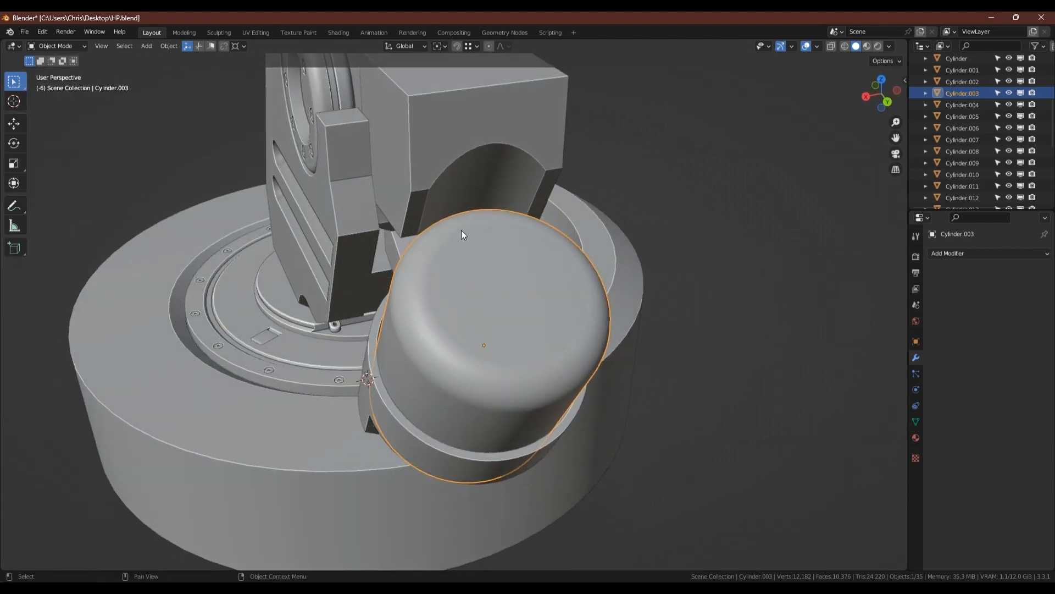
Step: Select only the cylinder's flat upper end face and inset it about 0.059 m
scroll(460, 233, "up", 2)
scroll(490, 256, "down", 2)
key("Tab")
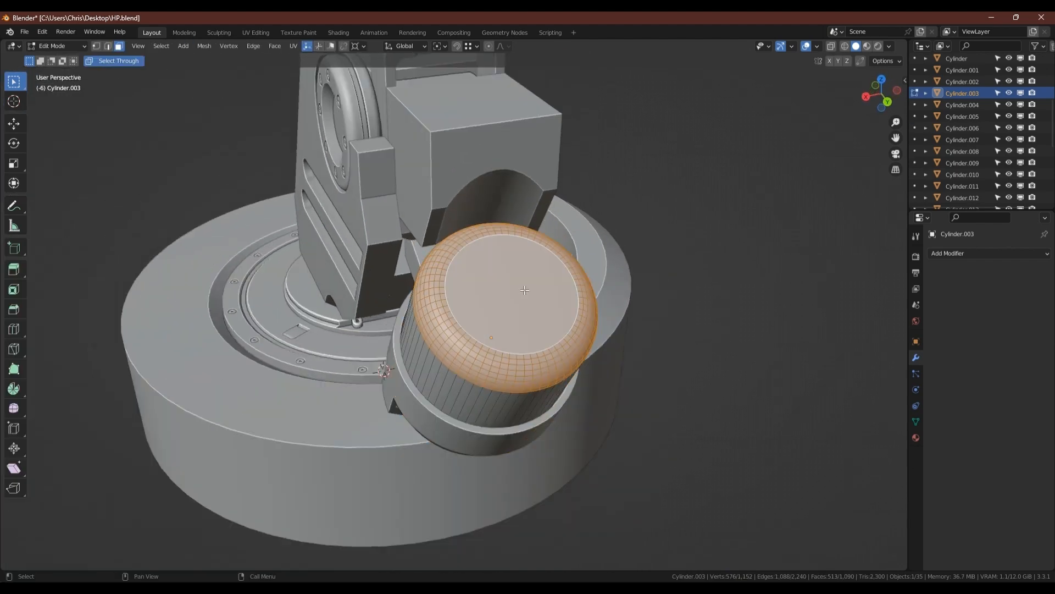
left_click(540, 290)
key("i")
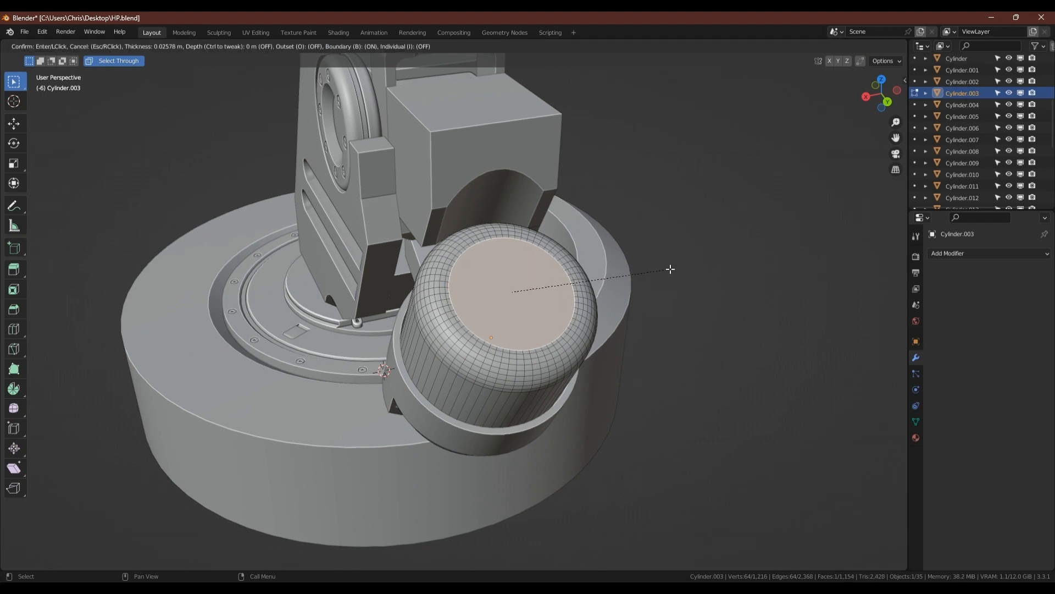
left_click(666, 269)
Step: Inset the cylinder's end face again with a thickness of about 0.079 m and sink it about 0.061 m deep
key("i")
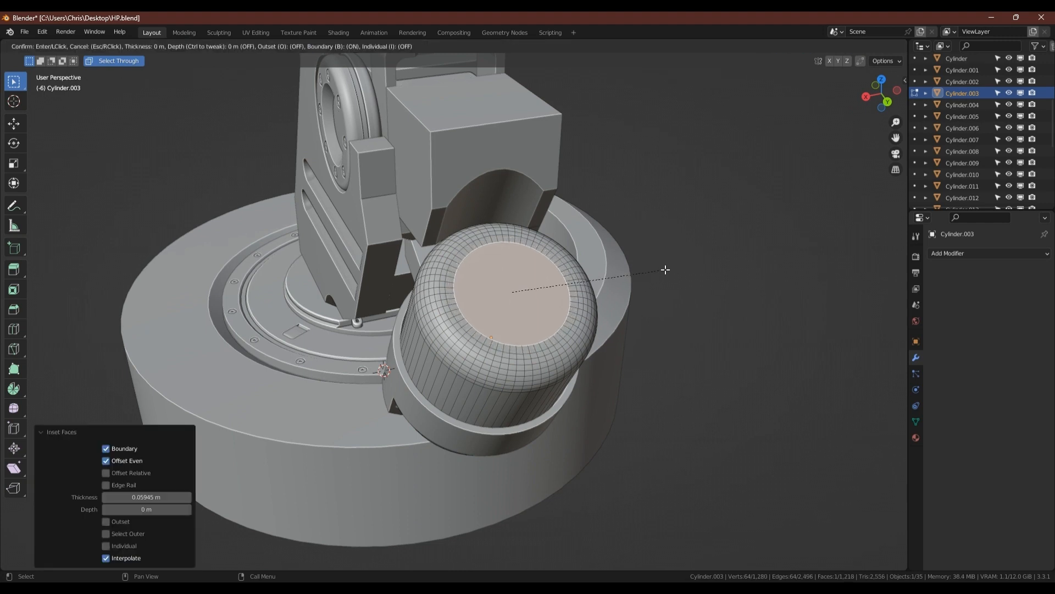
left_click(654, 272)
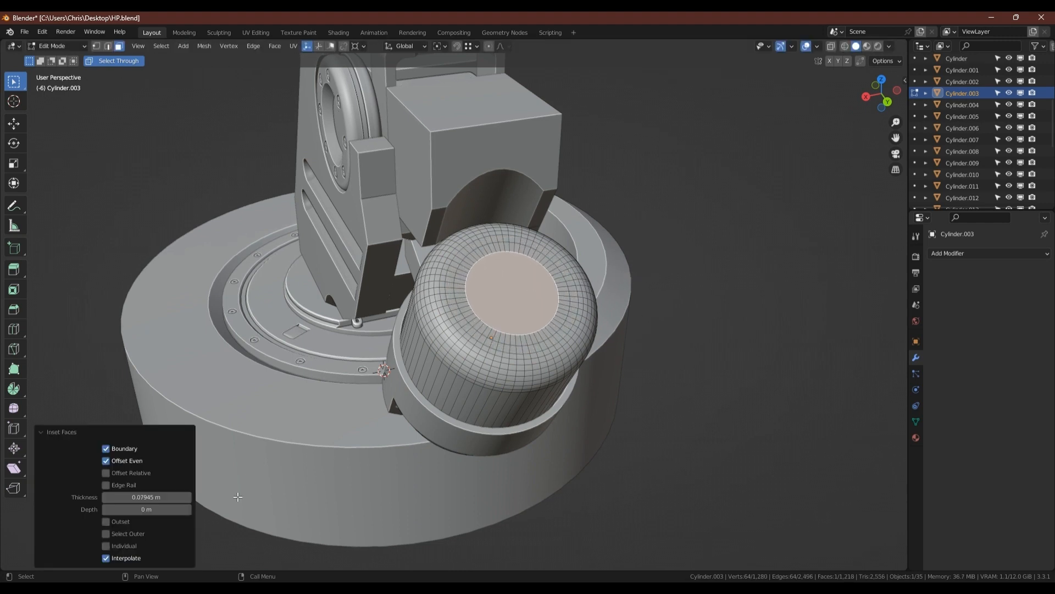
left_click_drag(161, 508, 137, 510)
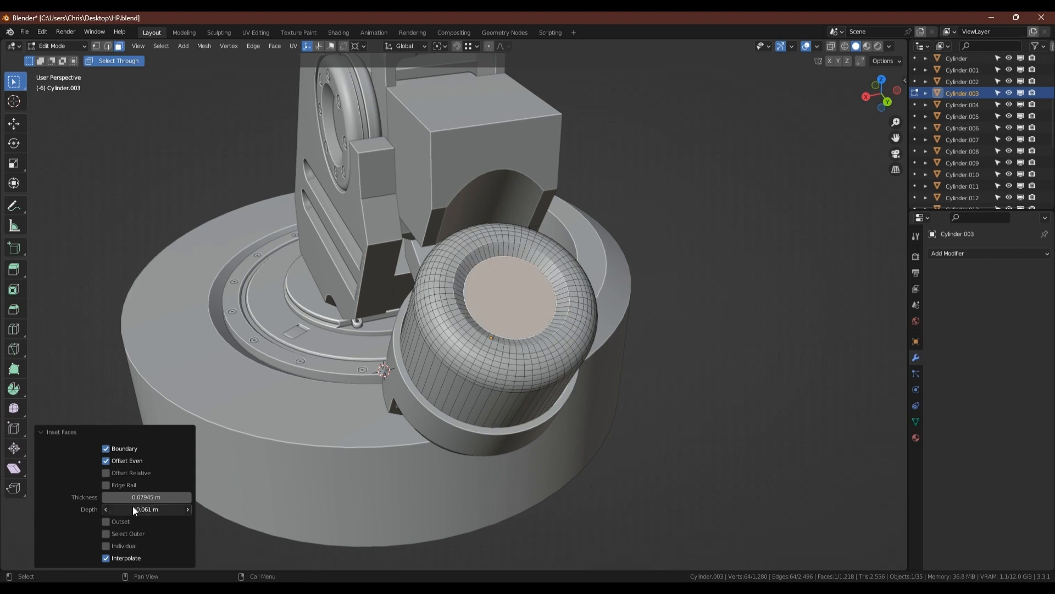
key("Tab")
Step: Check the recessed cylinder end from several angles and save the HP.blend file
middle_click_drag(564, 349, 582, 297)
middle_click_drag(643, 283, 531, 317)
scroll(542, 298, "up", 4)
key("Tab")
scroll(513, 325, "down", 3)
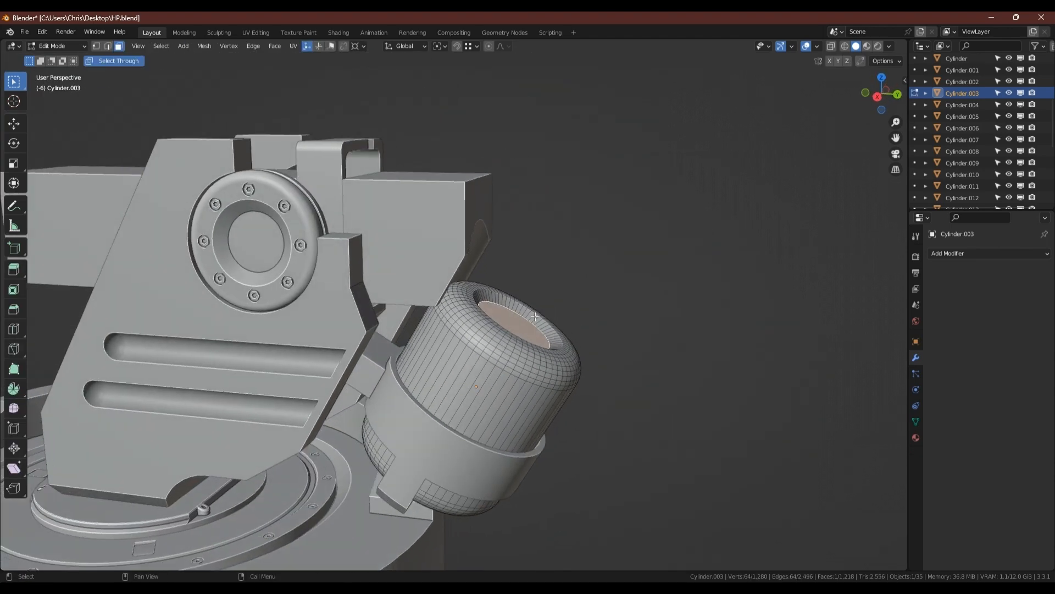
key("Tab")
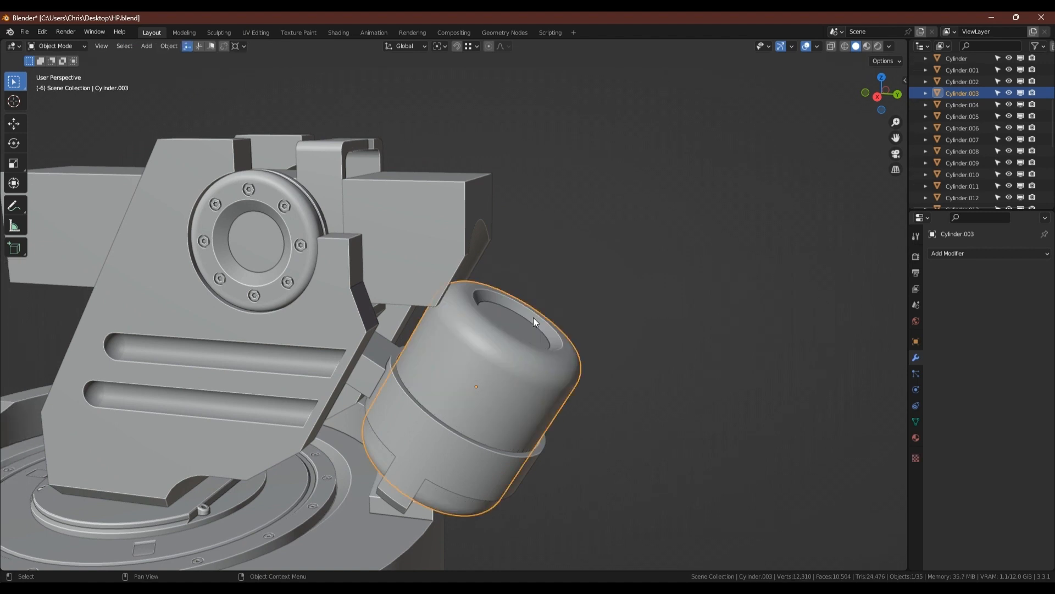
key("ctrl+s")
left_click(538, 462)
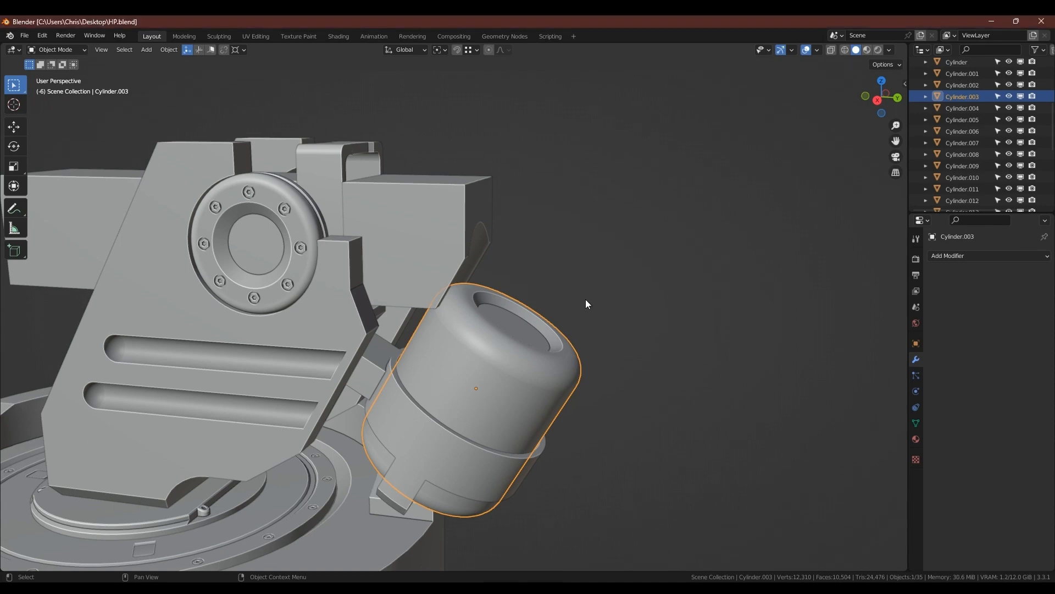
Step: Add a 2 m cube and move it in the YZ plane to the recessed upper end of the cylinder
middle_click_drag(563, 305, 558, 334)
middle_click_drag(622, 472, 572, 368)
key("shift+a")
mouse_move(599, 347)
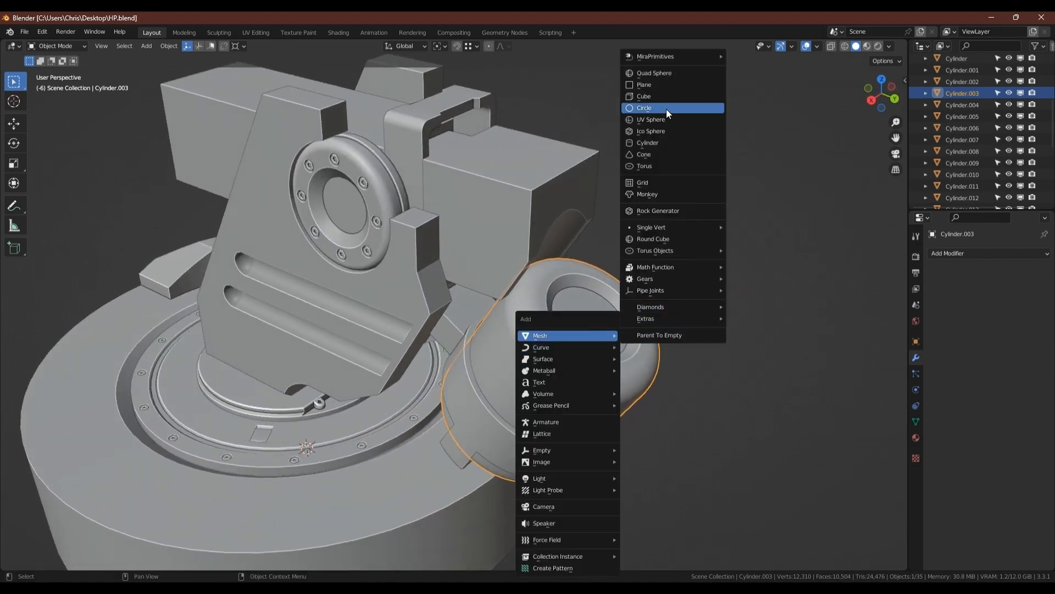
left_click(657, 97)
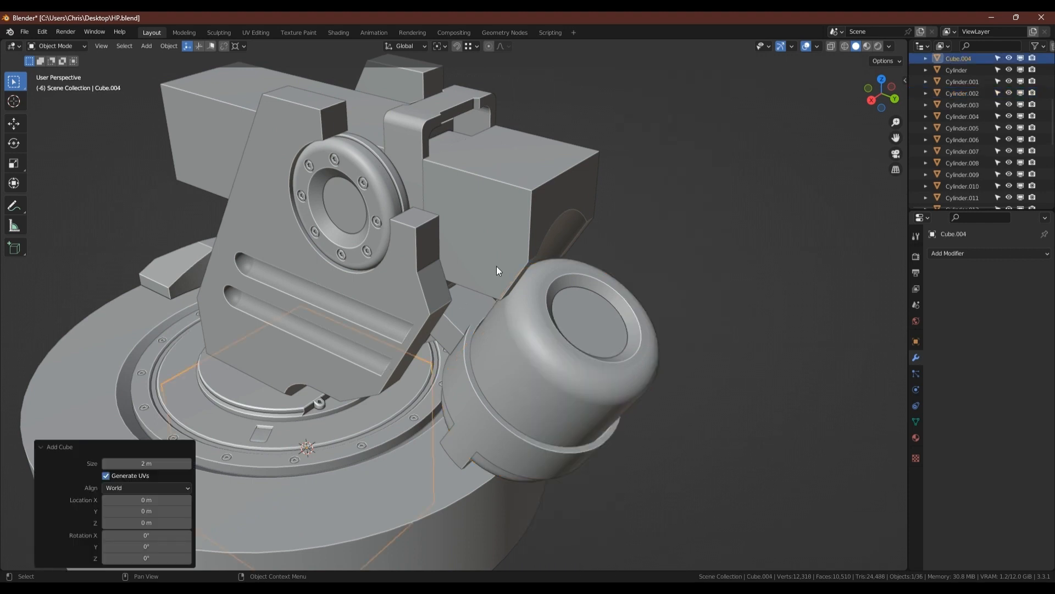
key("g")
key("shift+x")
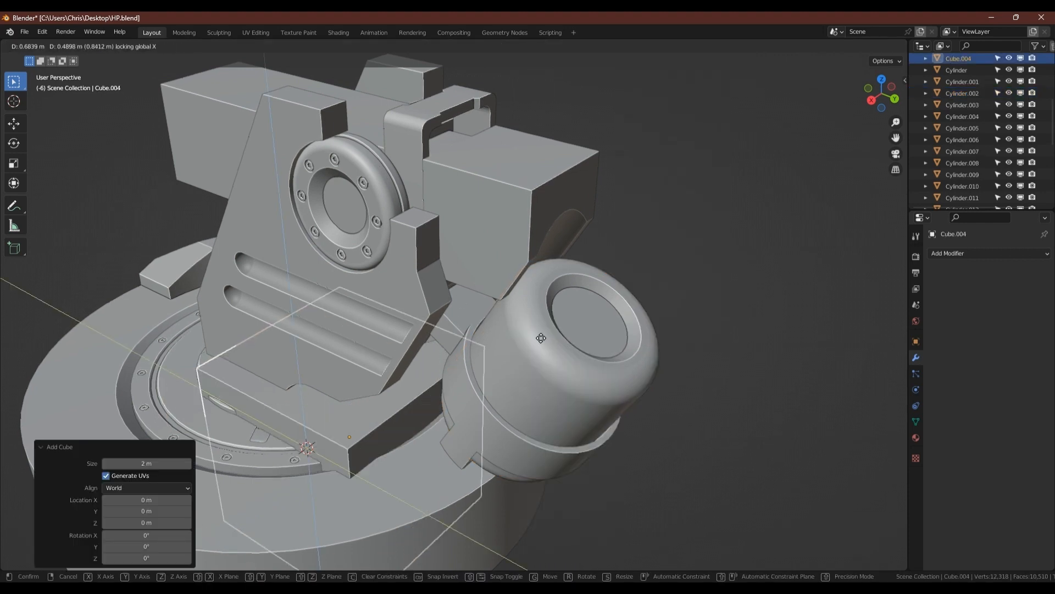
left_click(750, 199)
Step: Scale the new cube's mesh down uniformly to 0.122
key("Tab")
key("s")
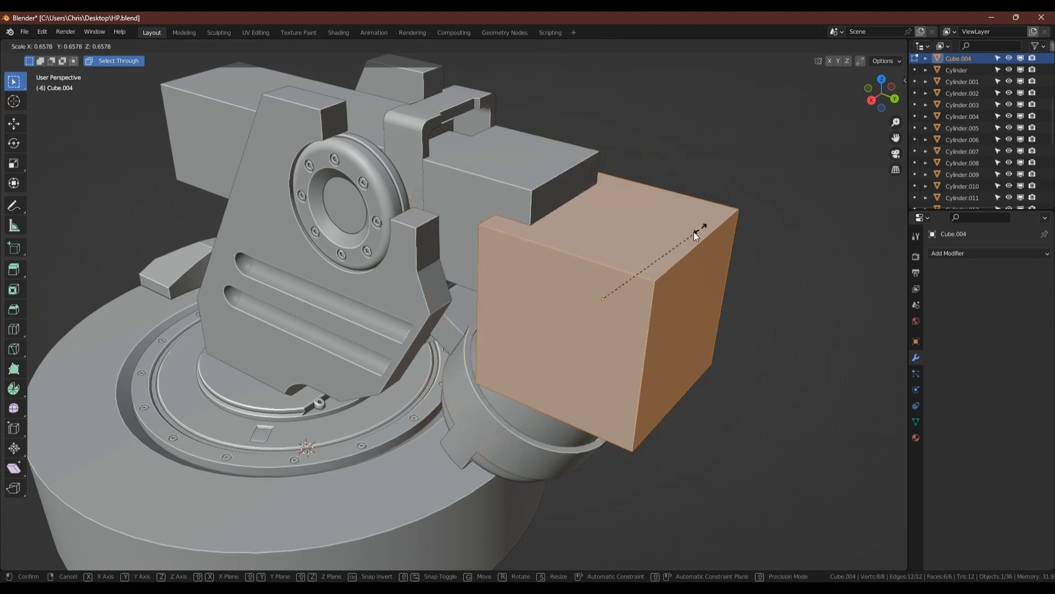
left_click(614, 279)
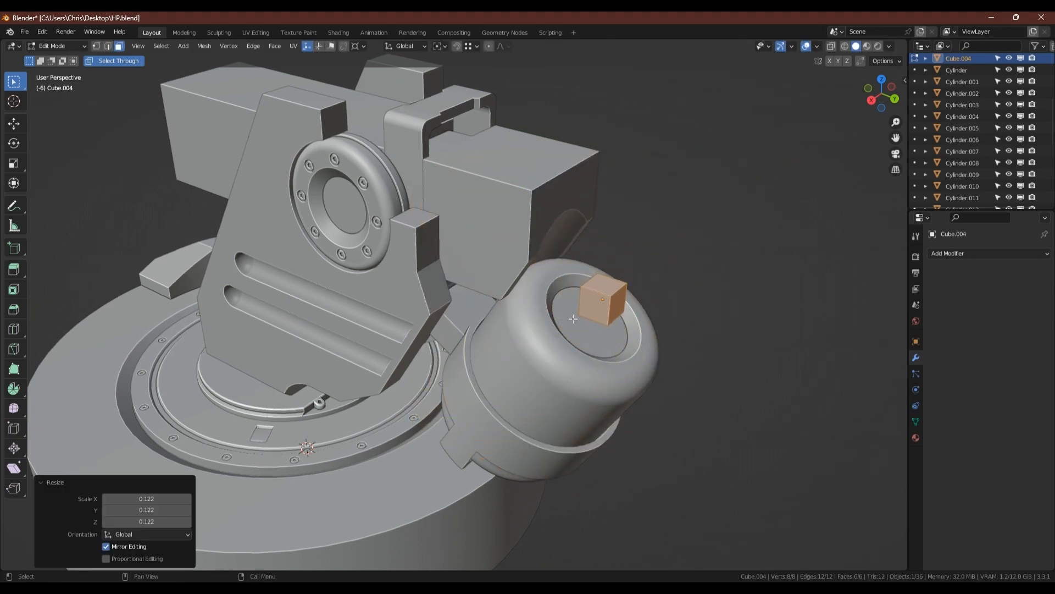
key("Tab")
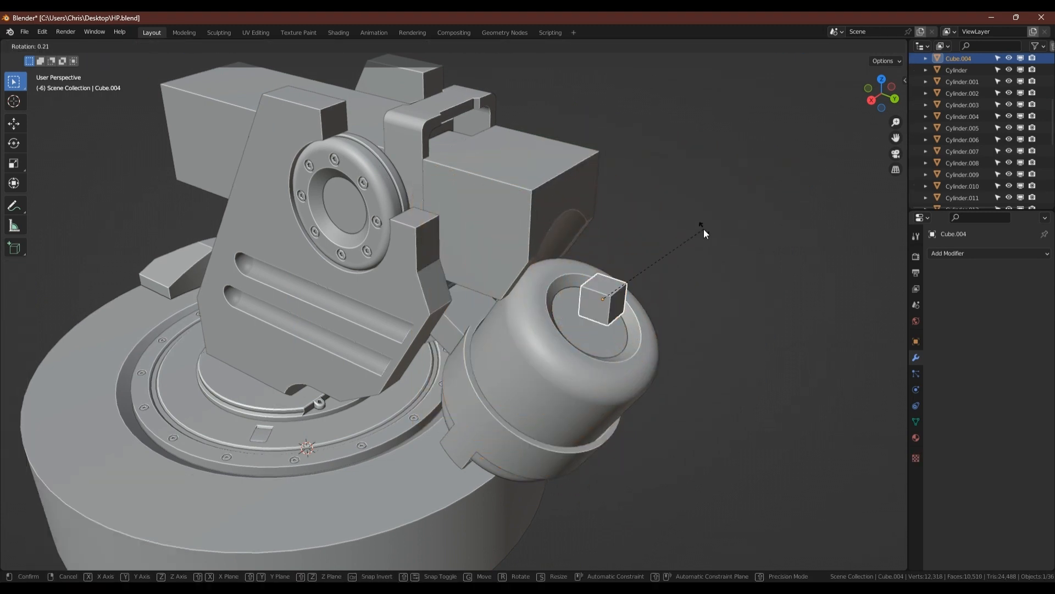
Step: Rotate the cube -30° about the global X axis to match the cylinder's tilt
key("r")
key("x")
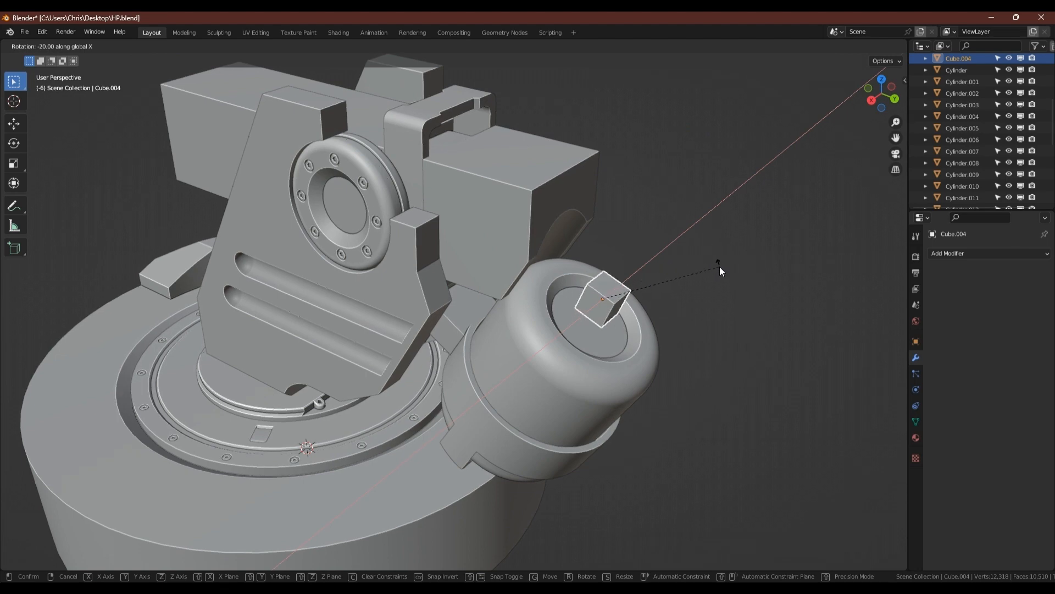
left_click(731, 285)
Step: Show the wireframe overlay and move the cube about 0.038 m along its local Y axis on the recessed end face
scroll(586, 299, "up", 3)
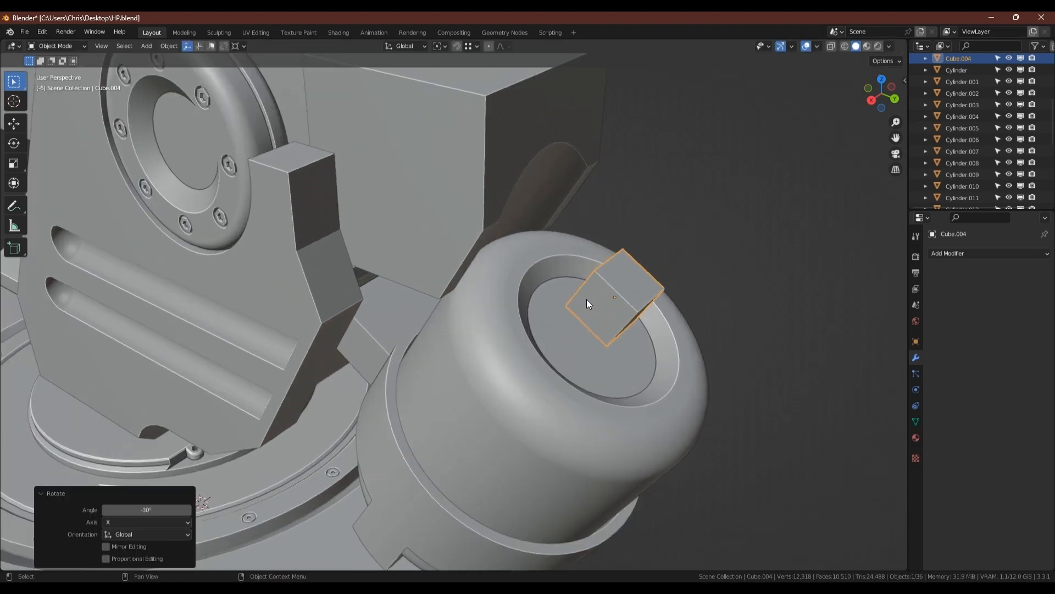
key("Left")
mouse_move(595, 299)
middle_mouse_down()
mouse_move(553, 325)
mouse_move(599, 313)
middle_mouse_up()
key("shift+alt+z")
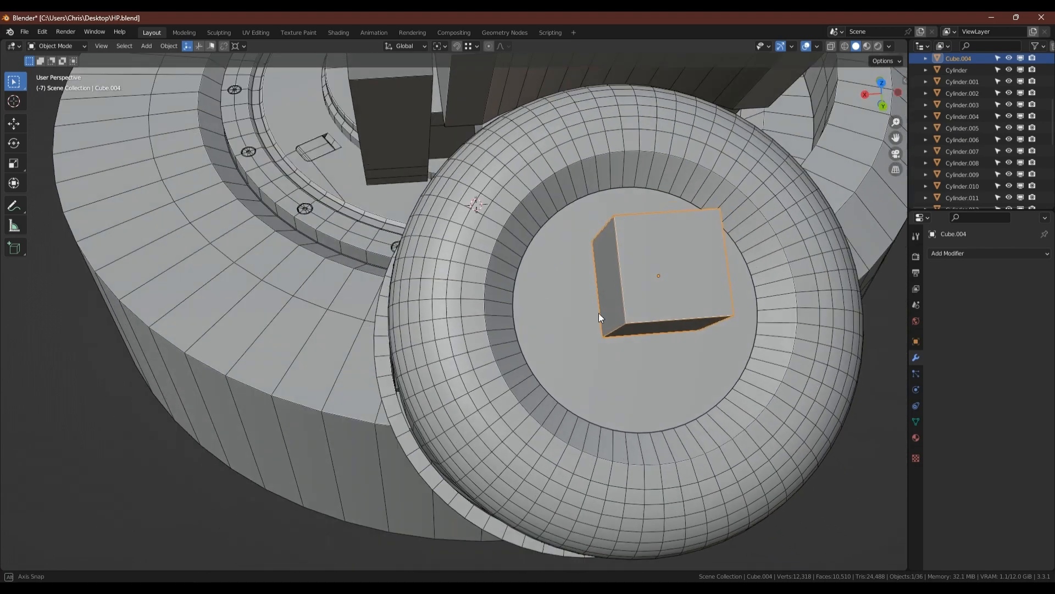
key("g")
key("y")
key("y")
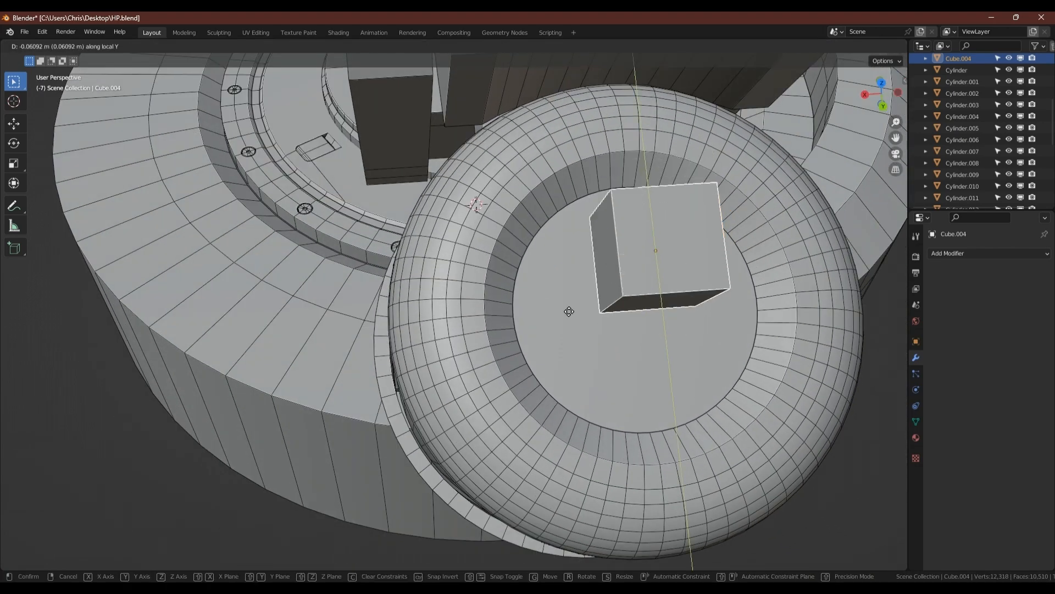
left_click(515, 317)
Step: Lower the cube about 0.123 m along its local Z axis into the cylinder's recess and open its mesh for editing
middle_click_drag(573, 304, 626, 318)
scroll(654, 290, "up", 2)
key("g")
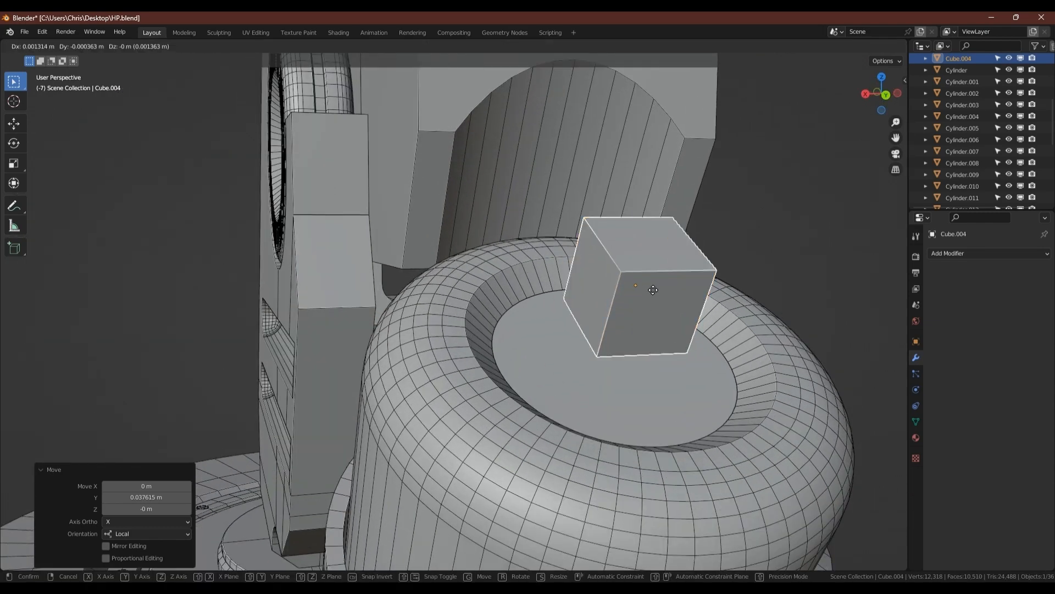
key("z")
key("z")
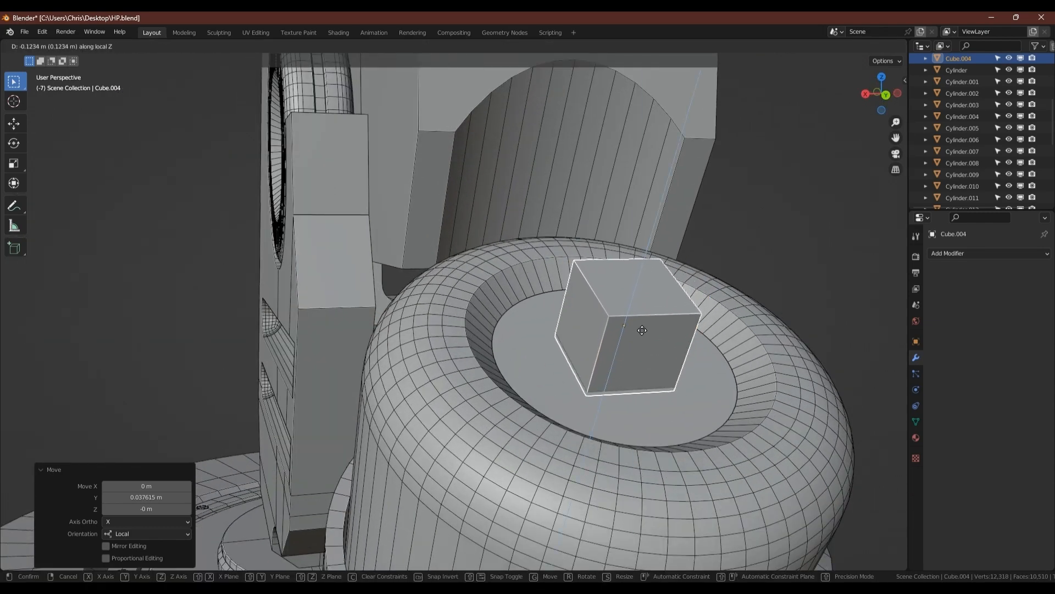
left_click(643, 330)
key("Tab")
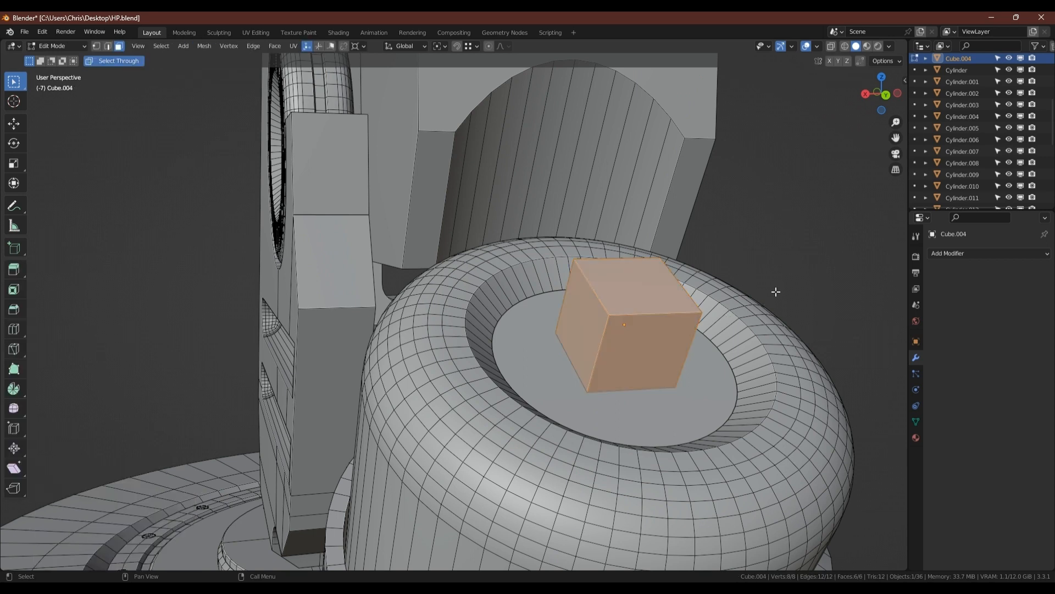
key("s")
key("y")
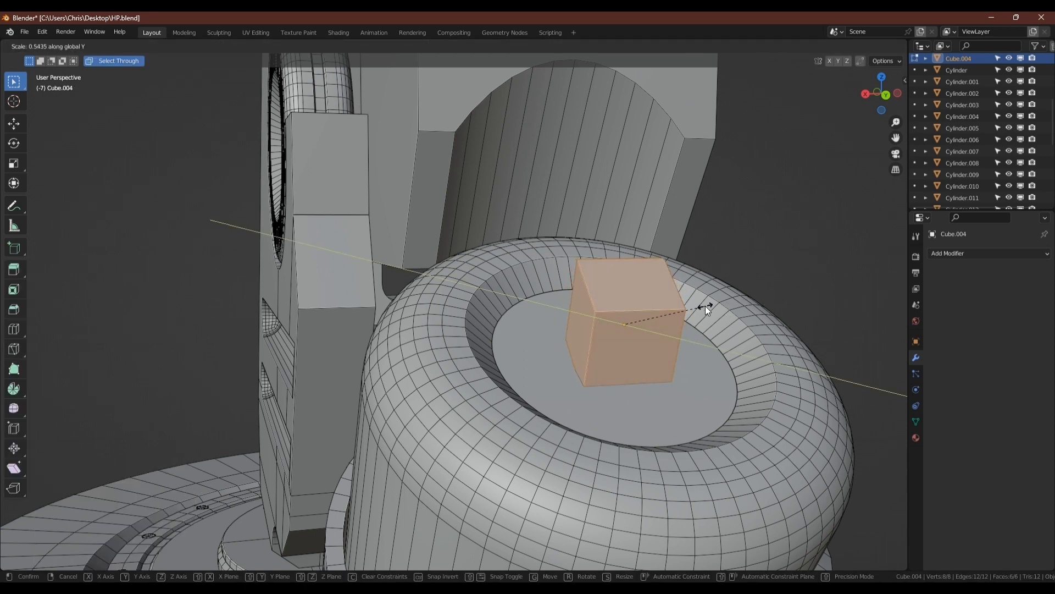
right_click(705, 306)
Step: Scale the cube's mesh to 0.408 along local Y and stretch it to about 1.93 along global X
key("s")
key("y")
key("y")
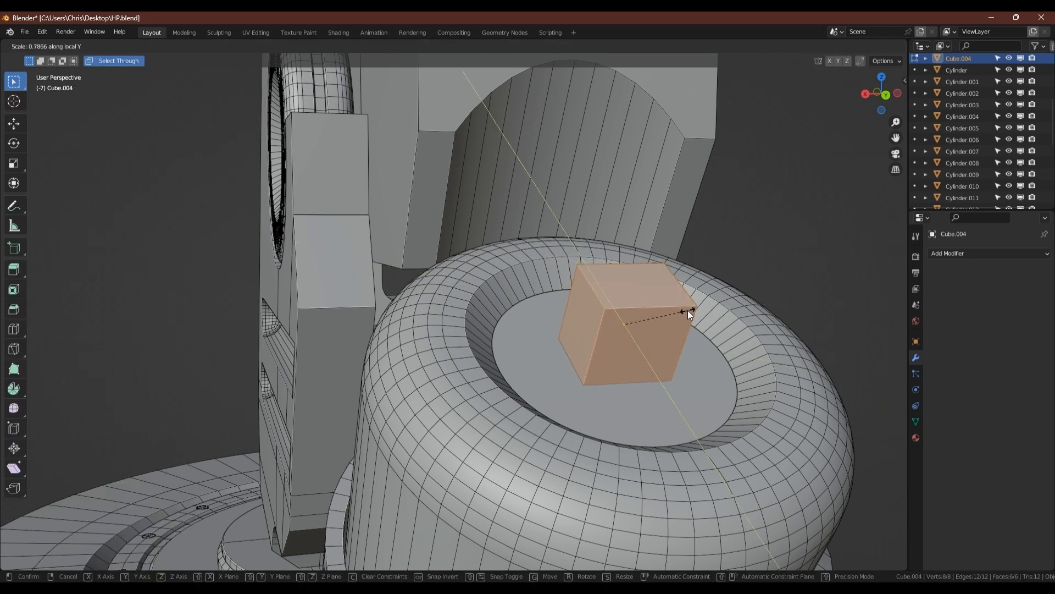
left_click(655, 311)
key("s")
key("x")
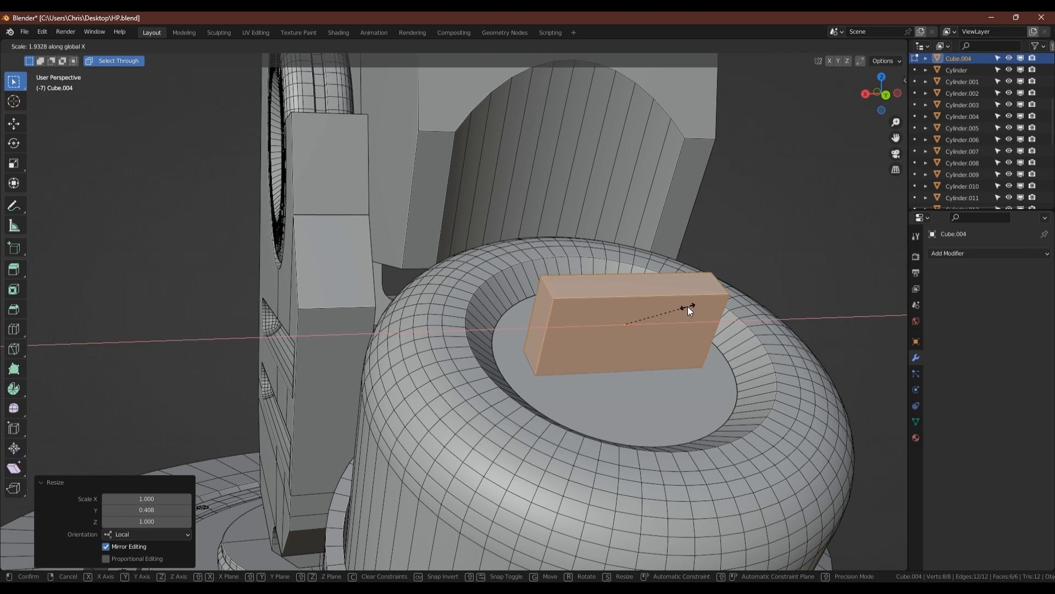
left_click(688, 306)
Step: Lower the block's upper face about 0.173 m along local Z to make a thin bar
middle_click_drag(668, 318, 685, 307)
left_click(674, 282)
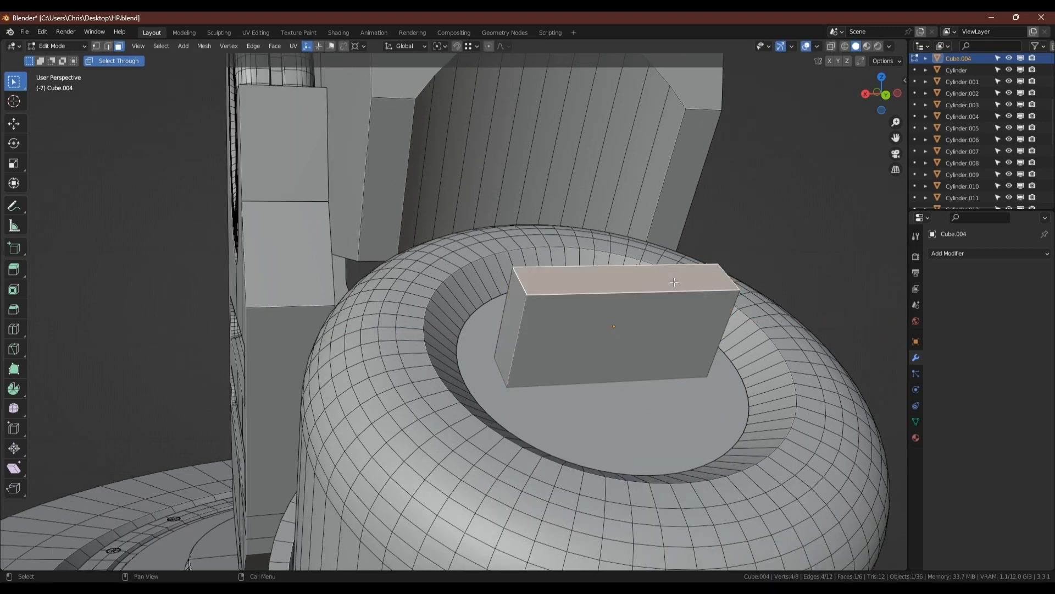
key("g")
key("z")
key("z")
left_click(614, 341)
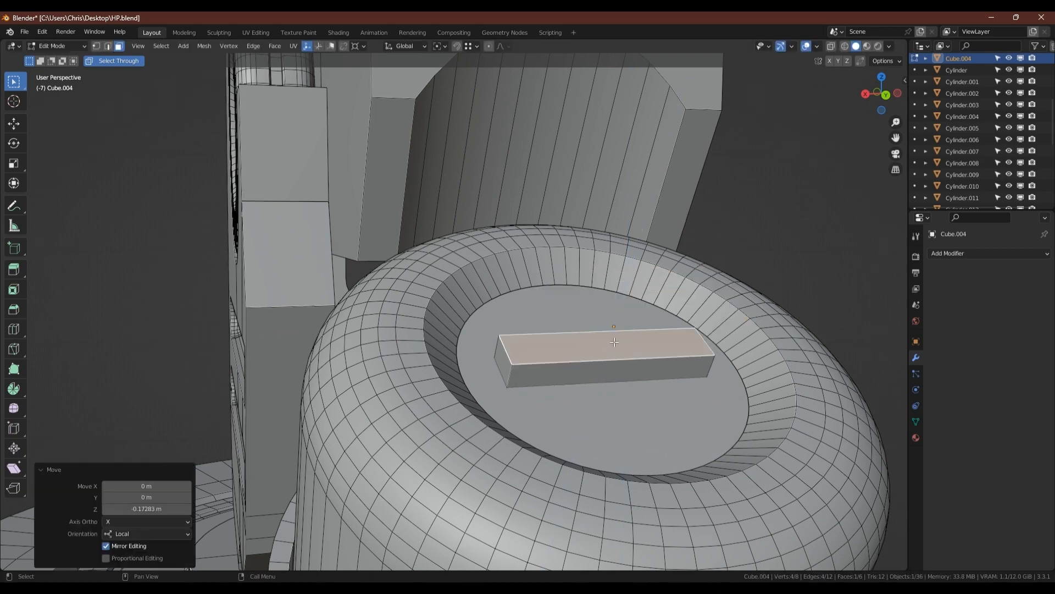
Step: Scale the bar's upper face to about 0.766 along global X so both ends slope inward
middle_click_drag(635, 329, 601, 349)
key("alt+z")
key("alt+z")
key("Tab")
scroll(566, 397, "up", 3)
key("Tab")
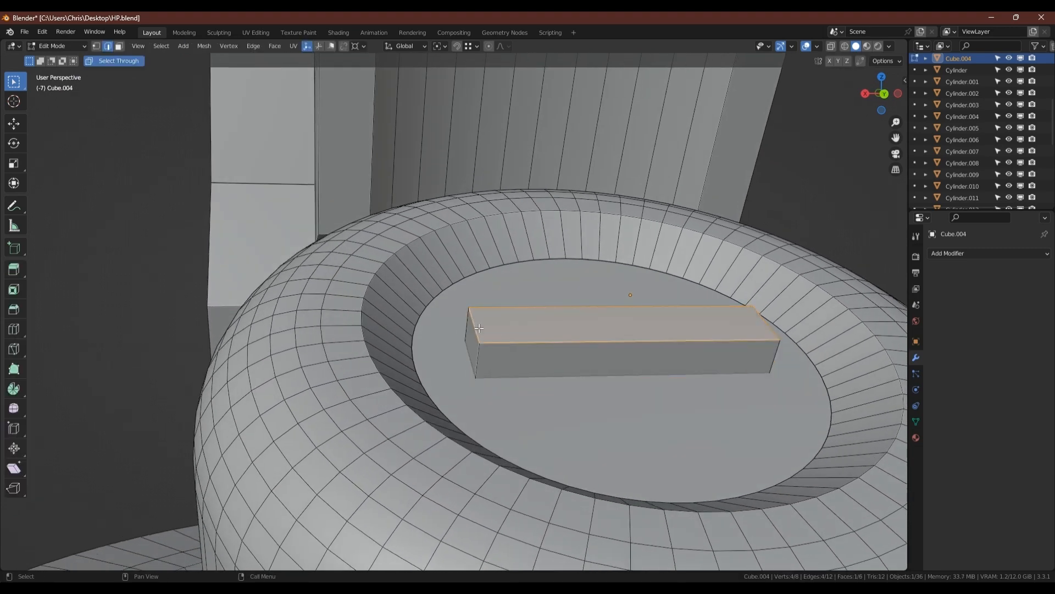
key("3")
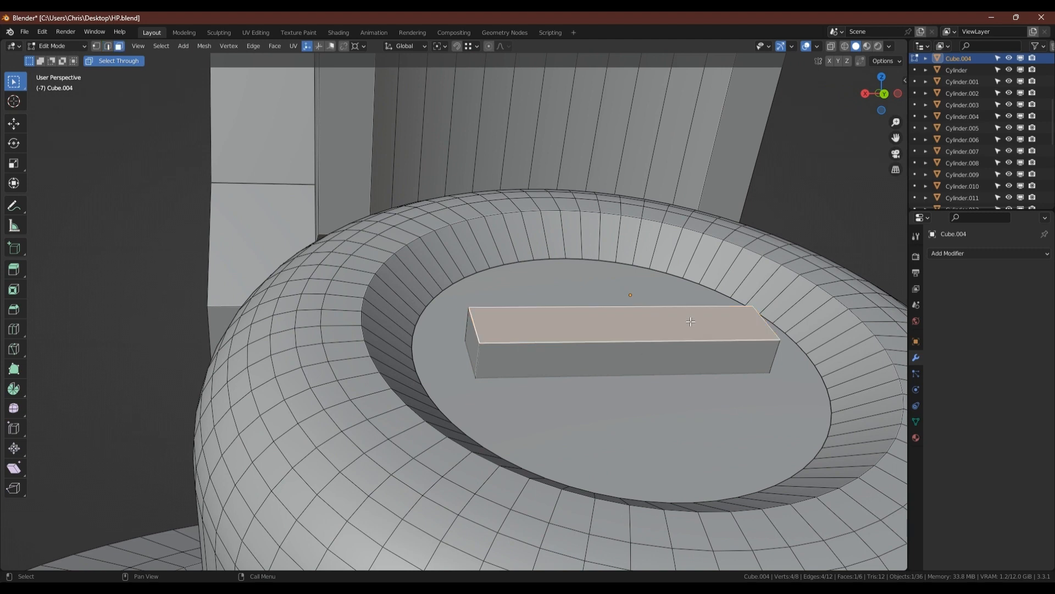
key("s")
key("x")
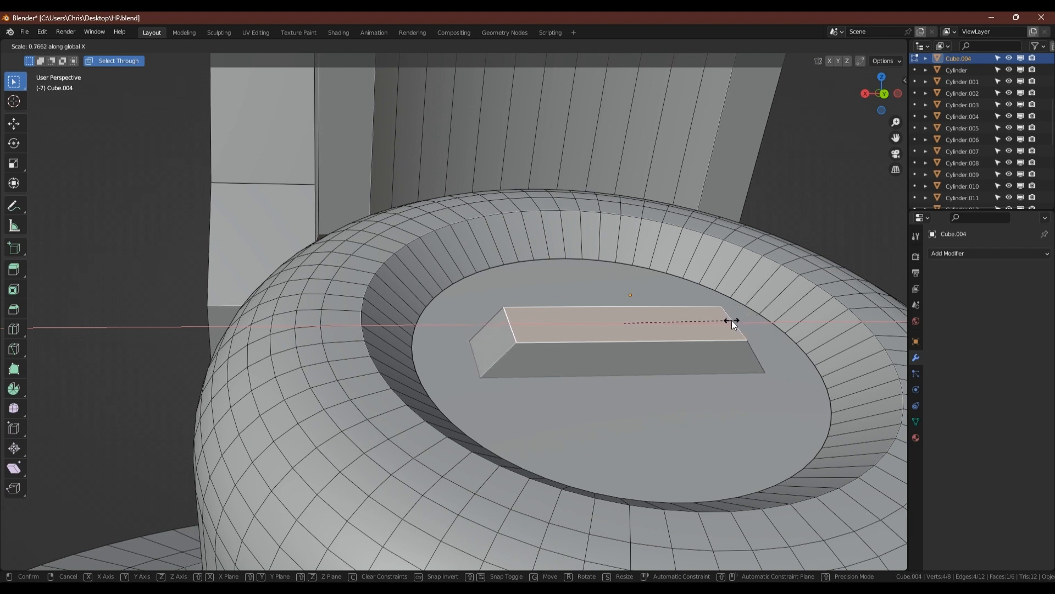
left_click(730, 320)
Step: Apply smooth shading to the bar with auto smooth at 30°
key("Tab")
right_click(724, 324)
left_click(676, 258)
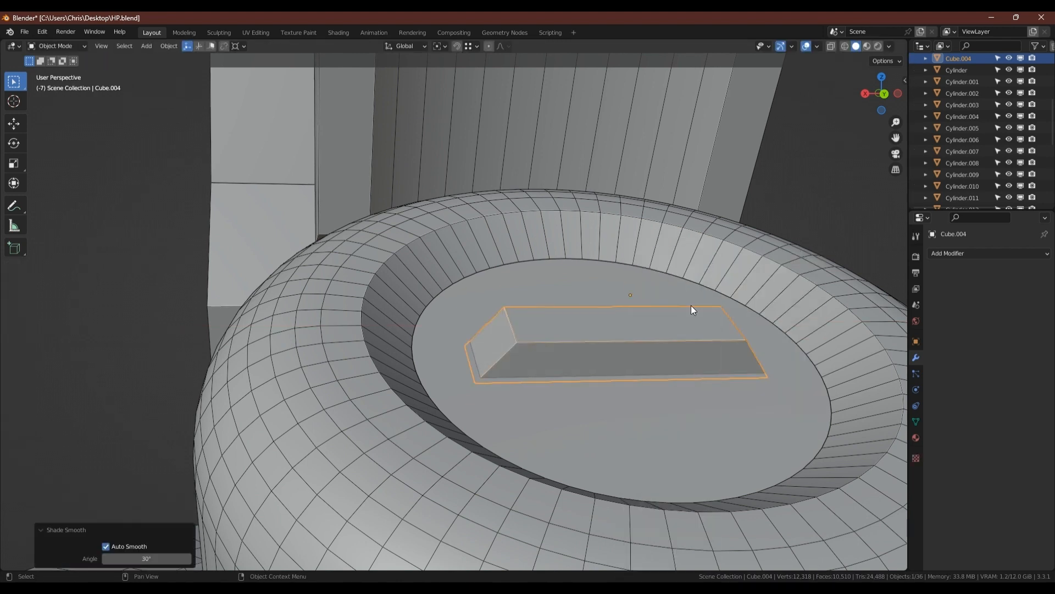
Step: Select the bar's hidden underside face by growing and inverting the selection, and move it about 0.004 m along local Z
key("Tab")
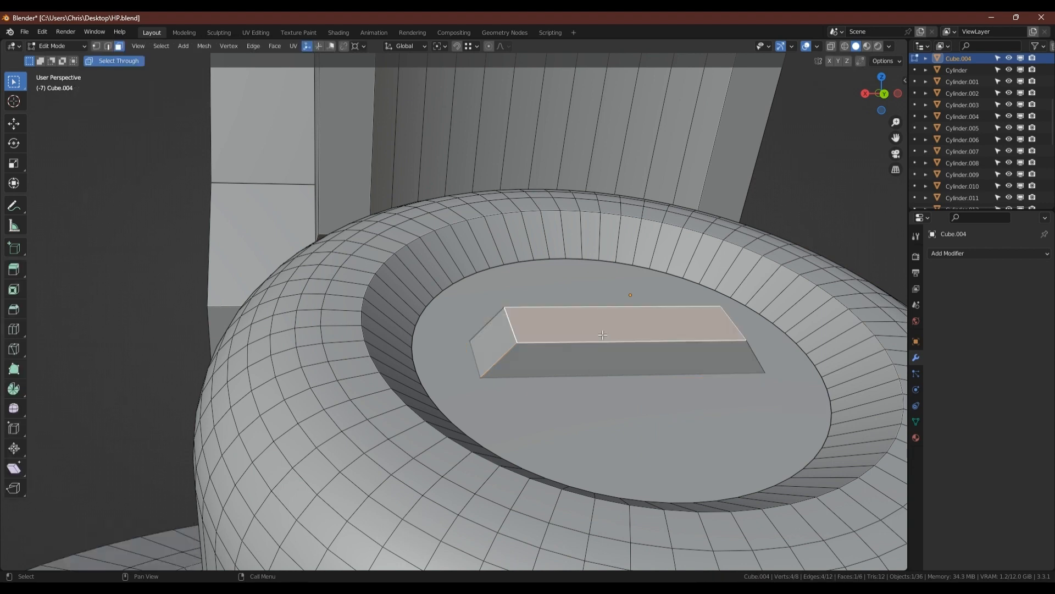
key("ctrl+KP_Add")
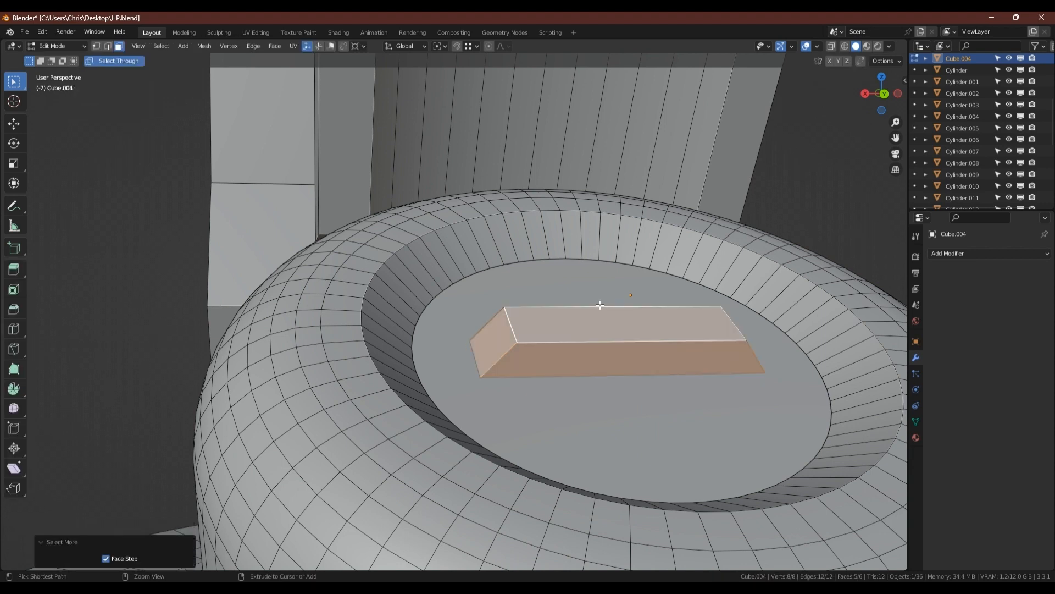
key("ctrl+i")
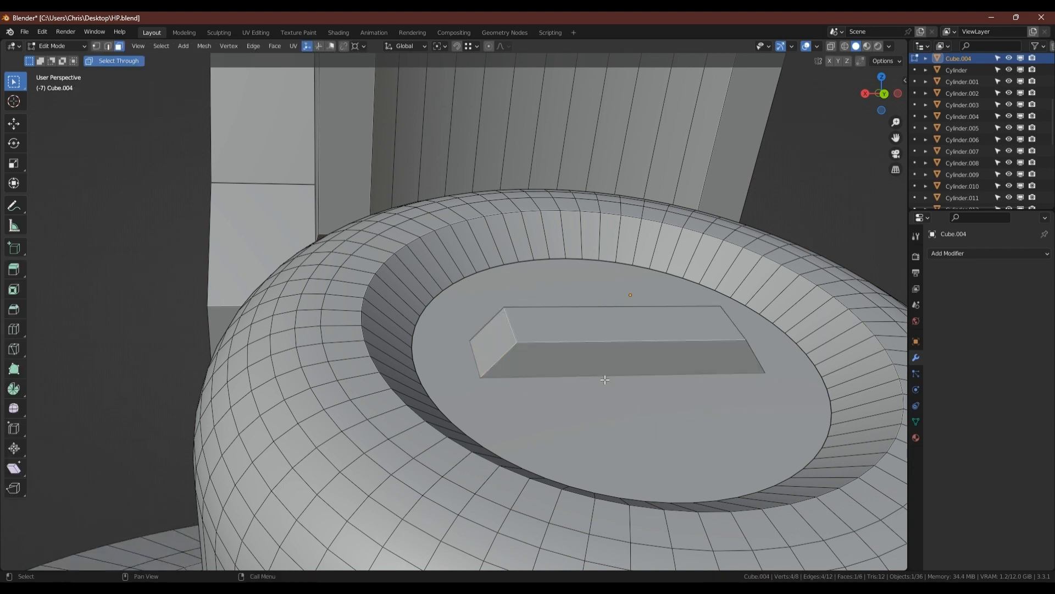
key("g")
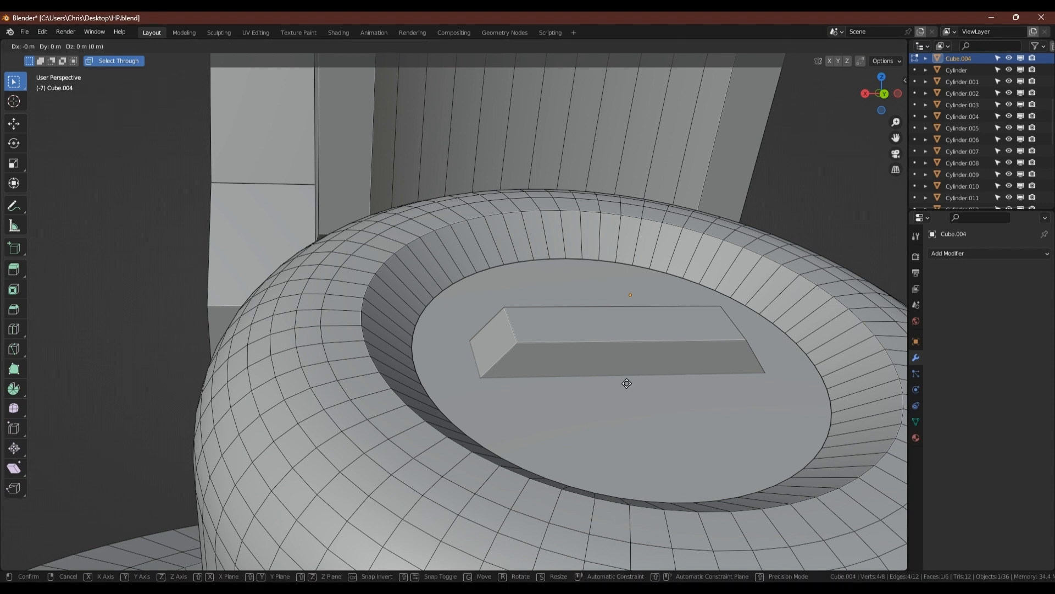
key("z")
key("z")
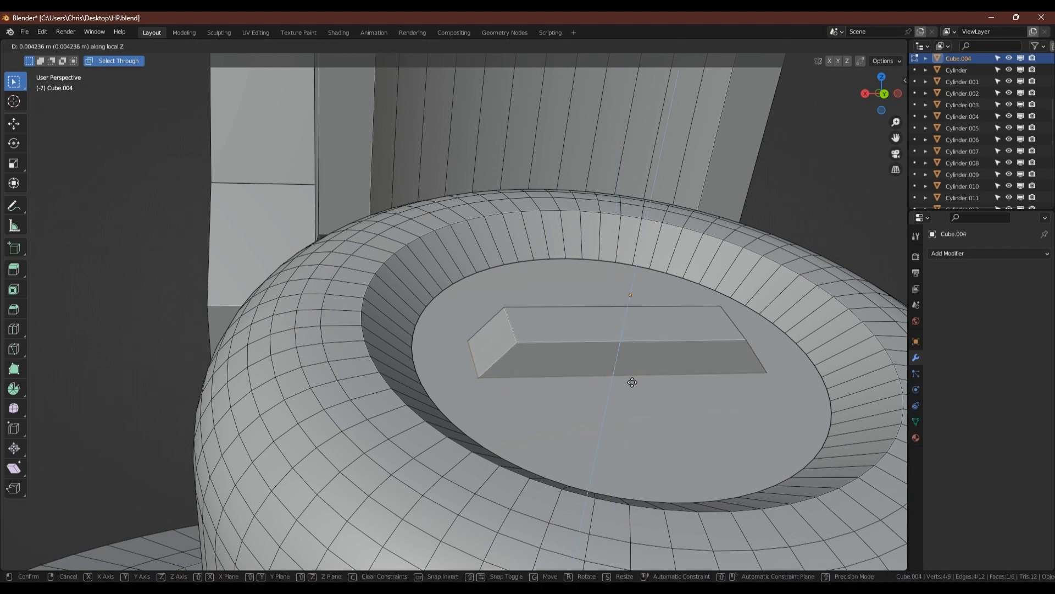
left_click(631, 380)
key("Tab")
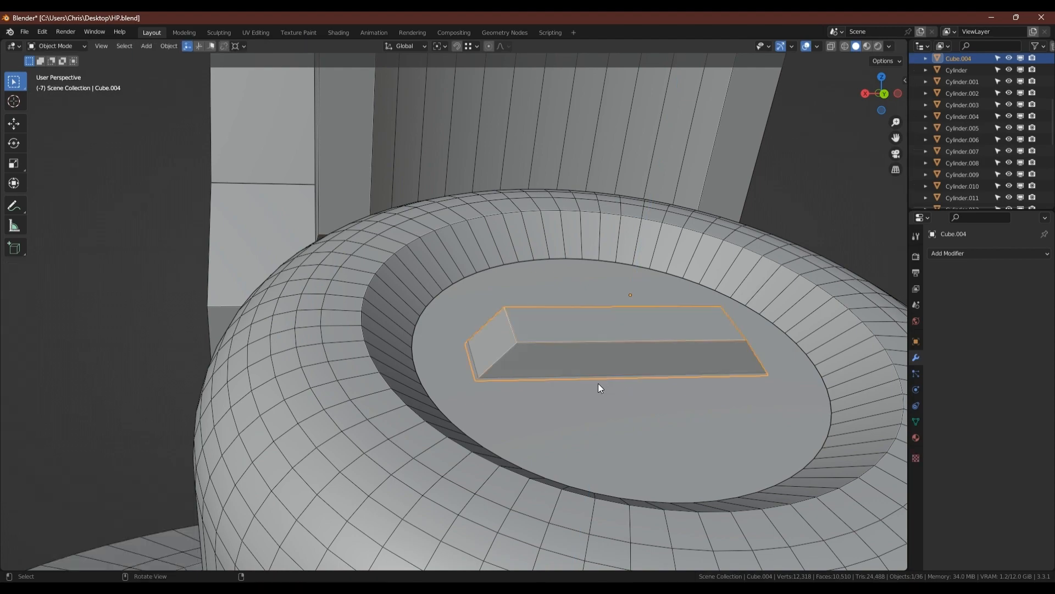
Step: Isolate the bar and delete its underside face
middle_click_drag(598, 383, 585, 322)
key("Tab")
left_click(604, 360)
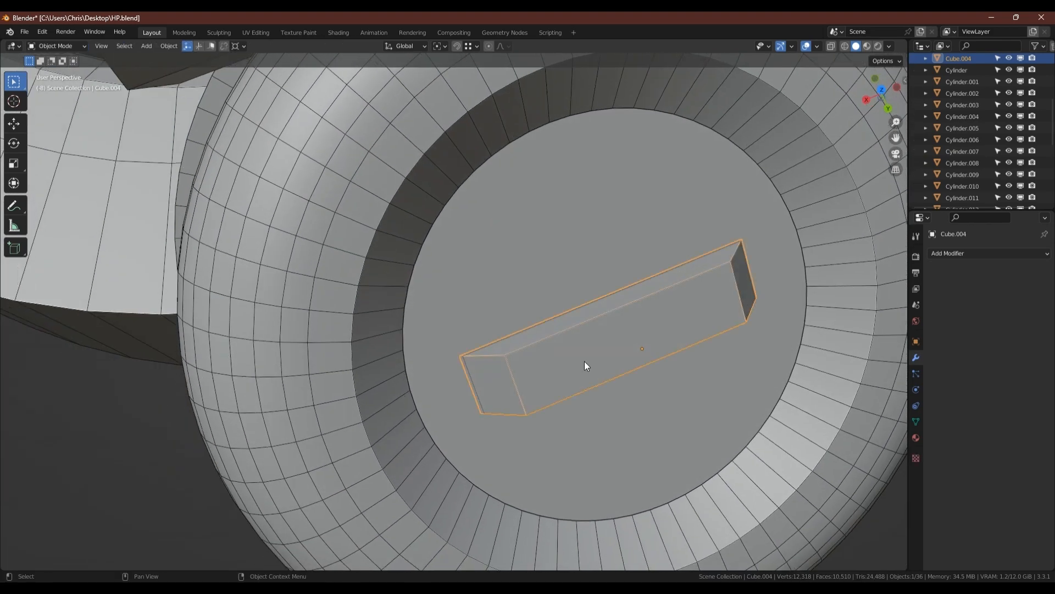
key("KP_Divide")
middle_click_drag(589, 397, 586, 344)
key("x")
left_click(586, 348)
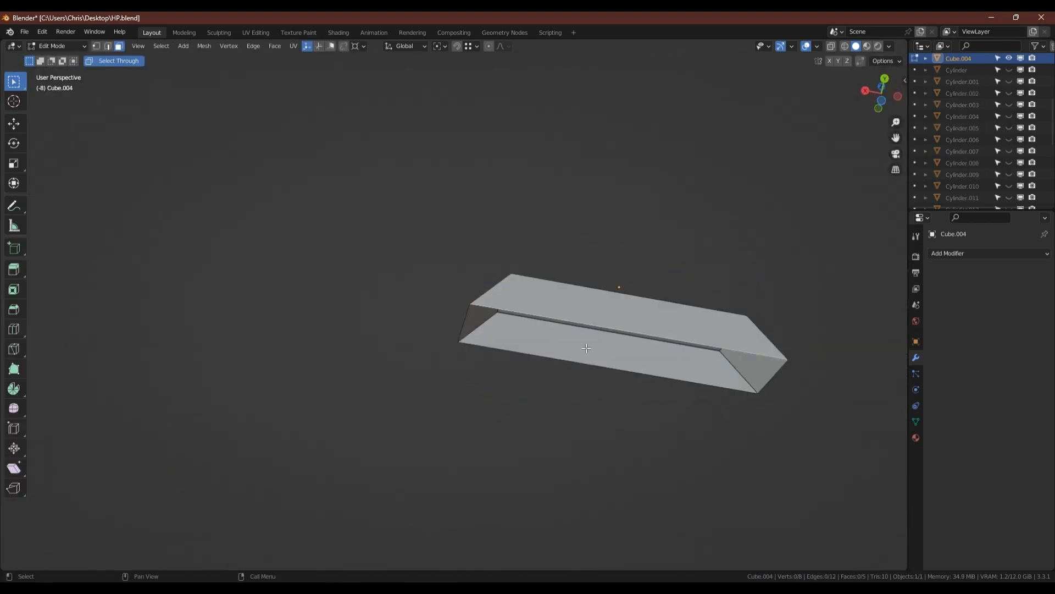
Step: Inset the bar's two long side faces with a thickness of 0.0228 m and Boundary turned off
left_click(611, 315)
left_click(581, 354, "shift")
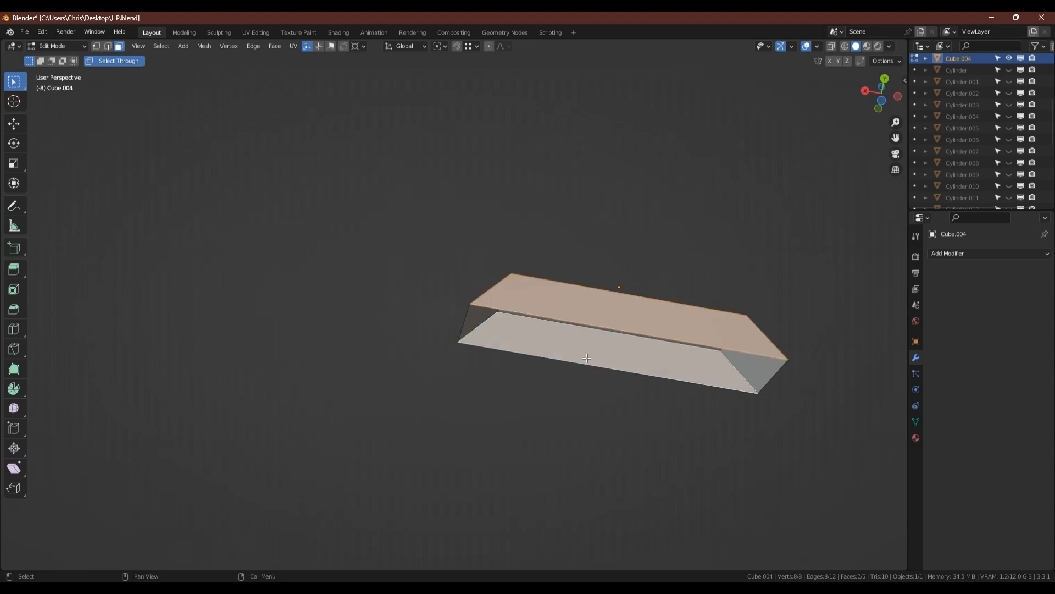
key("KP_Divide")
middle_click_drag(602, 352, 575, 367)
key("i")
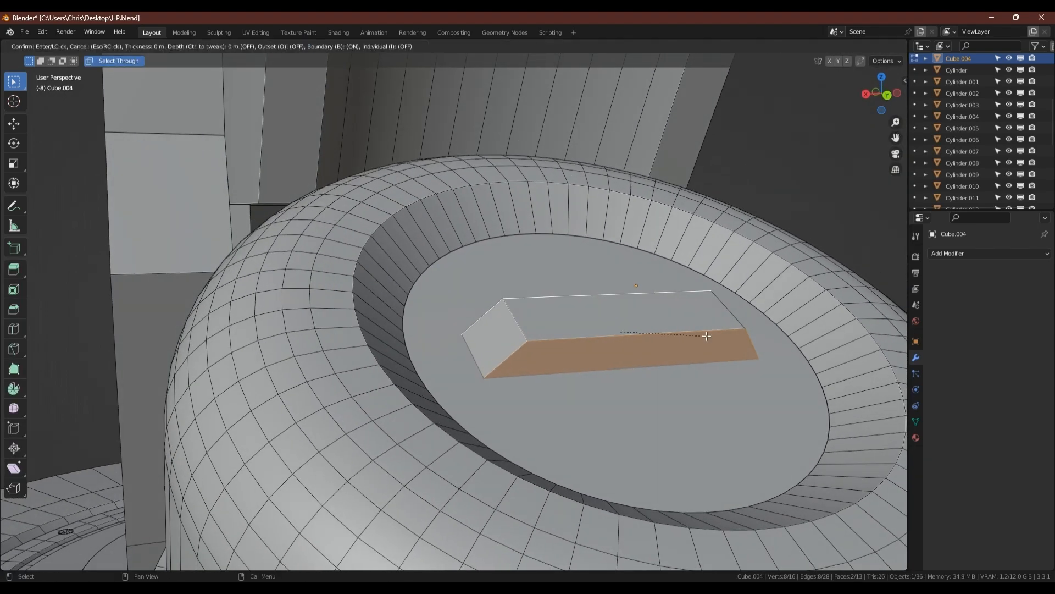
key("b")
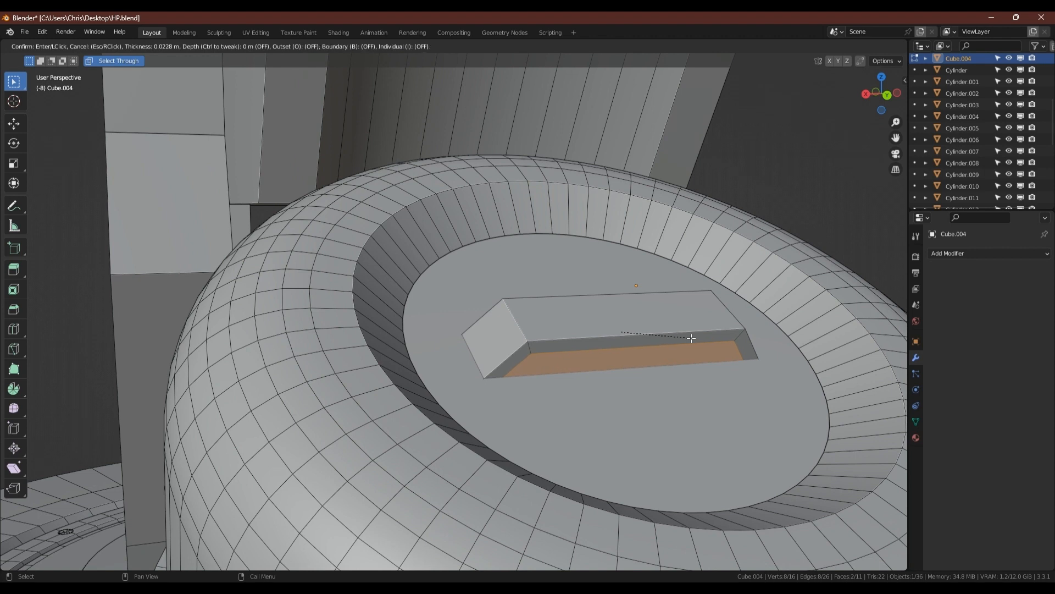
left_click(691, 338)
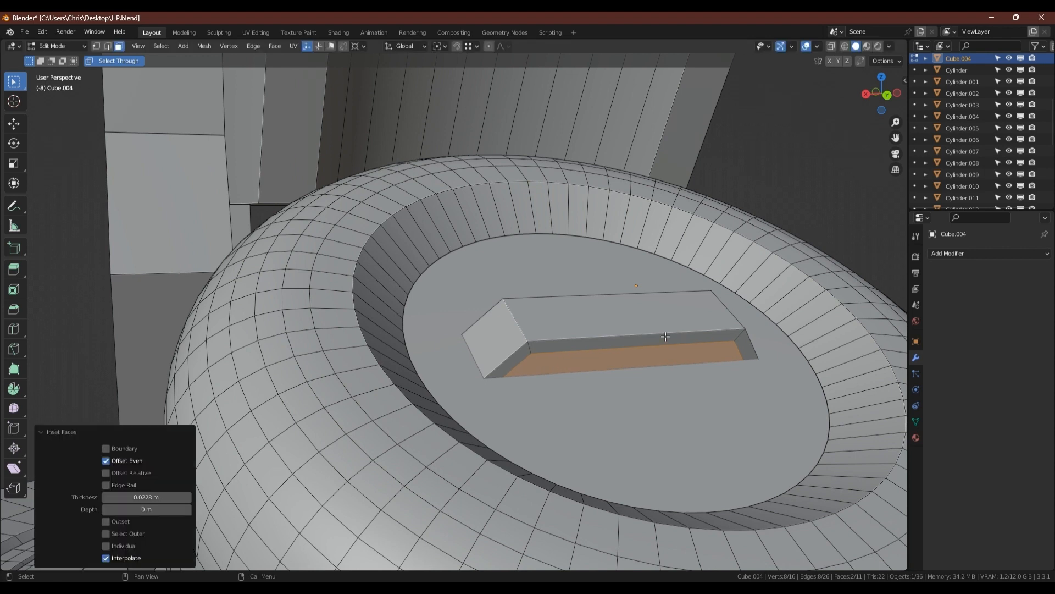
Step: Bridge the two inset side faces to cut an opening through the bar
mouse_move(626, 331)
middle_mouse_down()
mouse_move(610, 363)
mouse_move(626, 316)
middle_mouse_up()
right_click(626, 316)
left_click(626, 316)
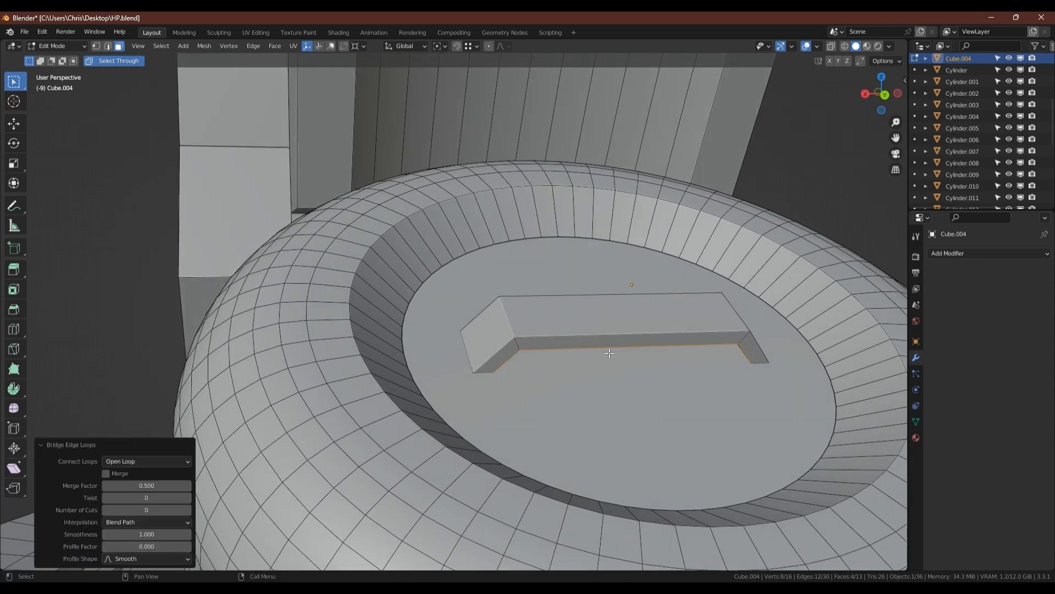
Step: Isolate the handle, delete the leftover face spanning the bottom of its opening, and bring the other objects back
key("Tab")
key("shift+h")
key("Tab")
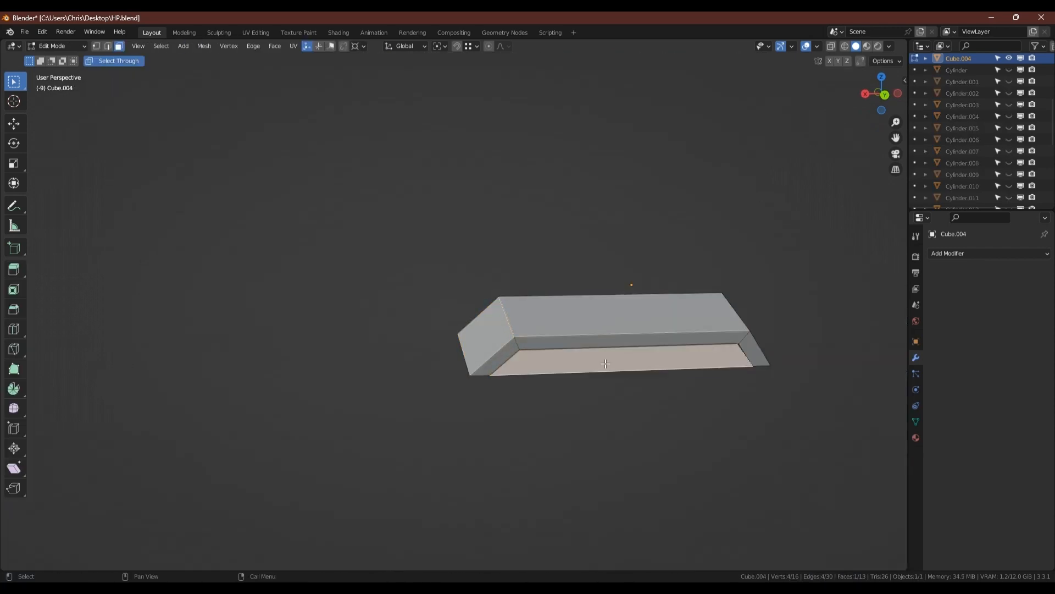
key("alt+a")
mouse_move(613, 360)
middle_mouse_down()
mouse_move(610, 341)
mouse_move(604, 363)
mouse_move(609, 352)
middle_mouse_up()
key("Tab")
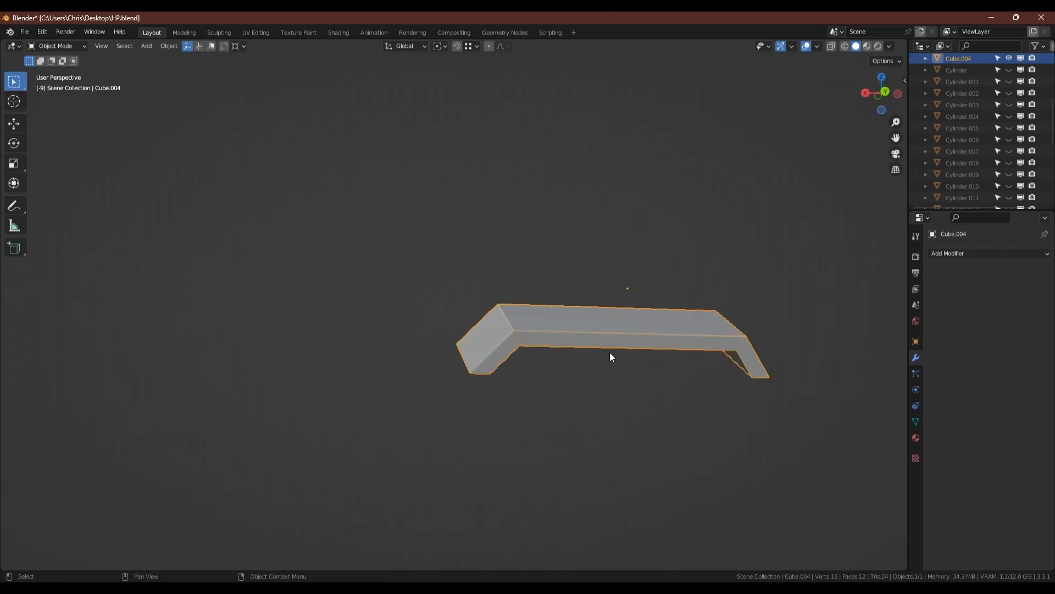
key("shift+h")
Step: Add a centred loop cut across the handle's bar and bevel it into a wide middle section
middle_click_drag(636, 313, 619, 338)
key("Tab")
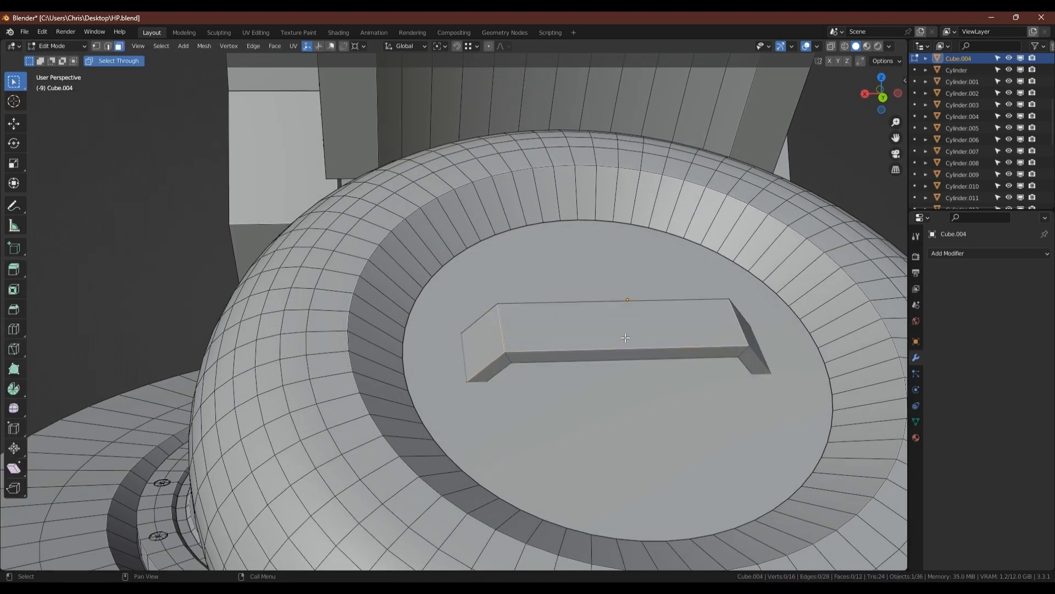
key("ctrl+r")
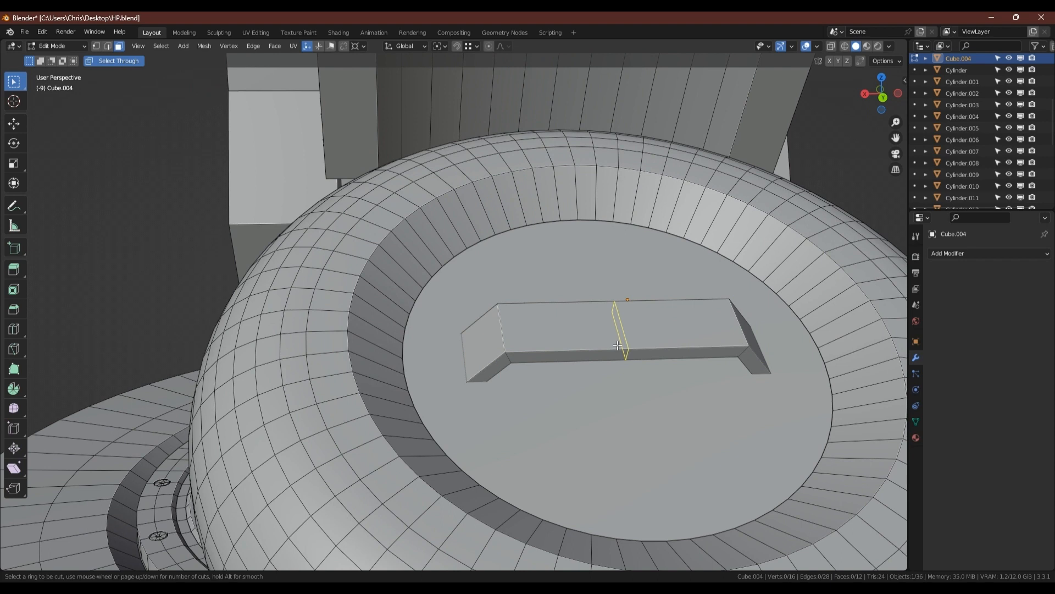
left_click(618, 345)
right_click(618, 345)
key("ctrl+b")
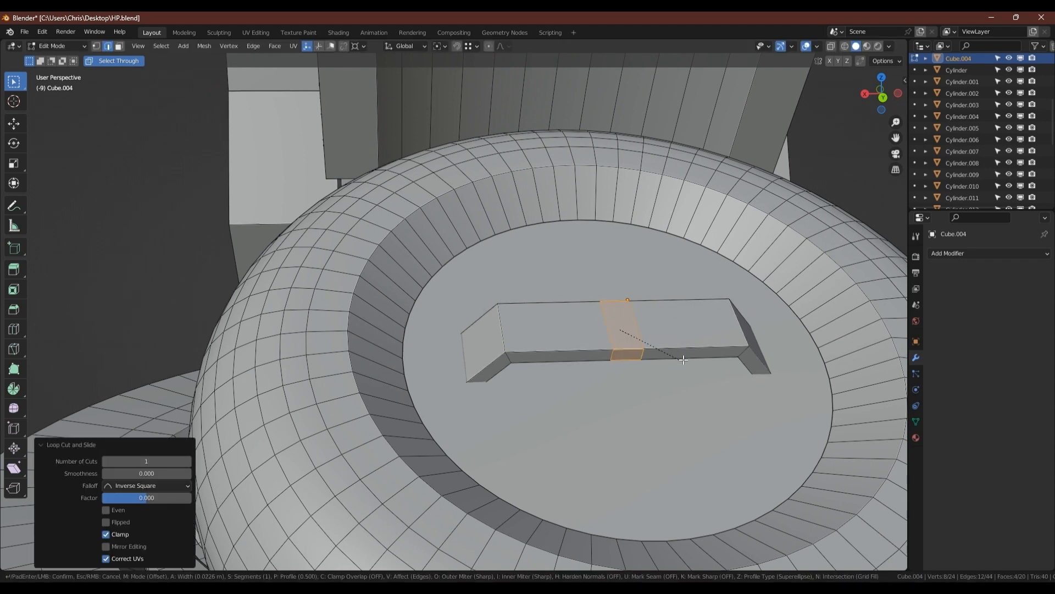
left_click(737, 365)
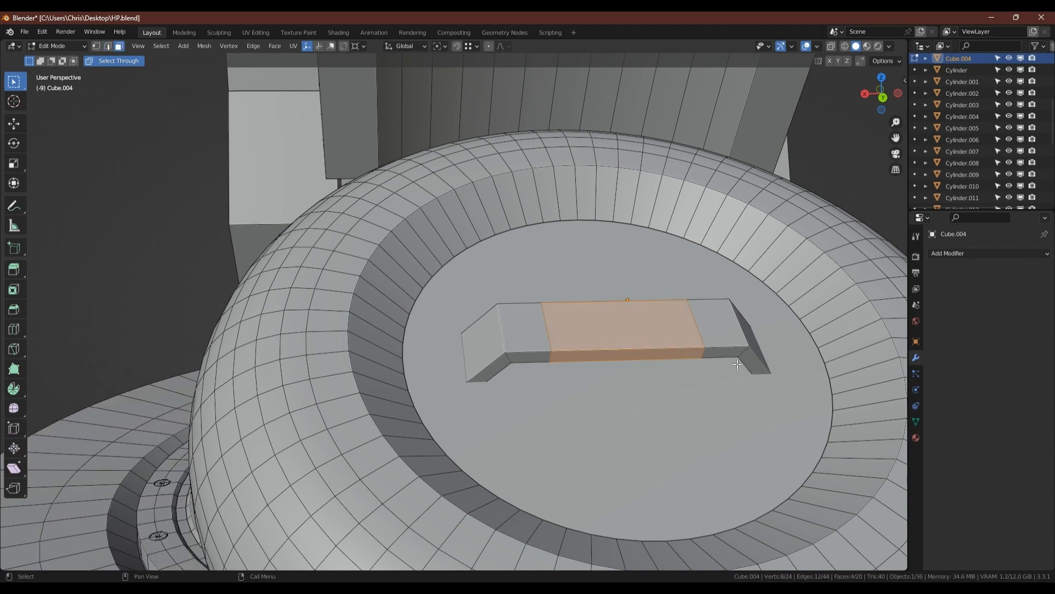
Step: Inset the faces of the handle's middle section by about 0.0187 m and scale them to about 0.737 along local Y
key("i")
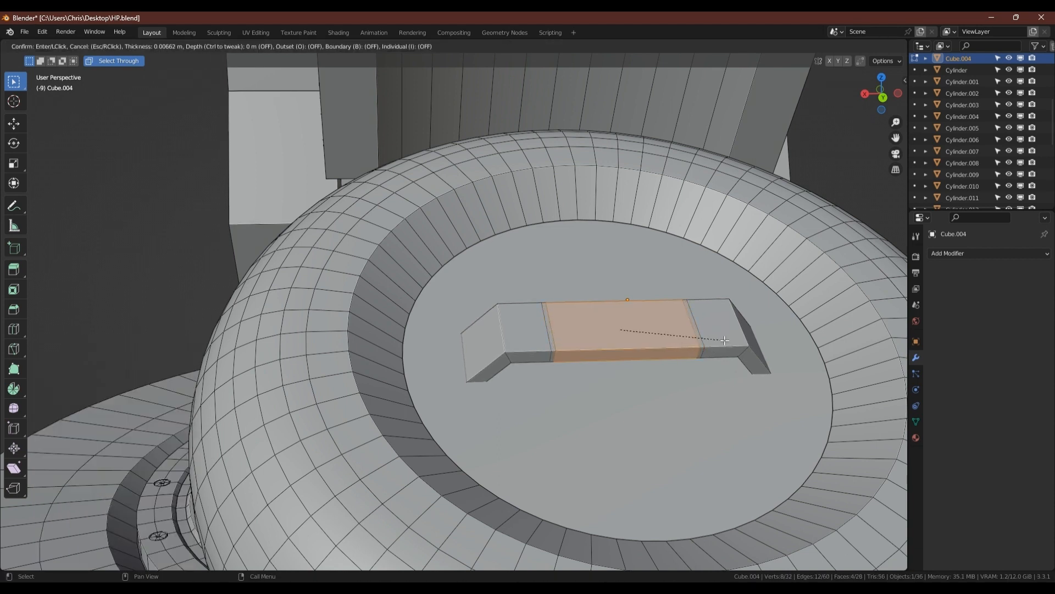
left_click(716, 341)
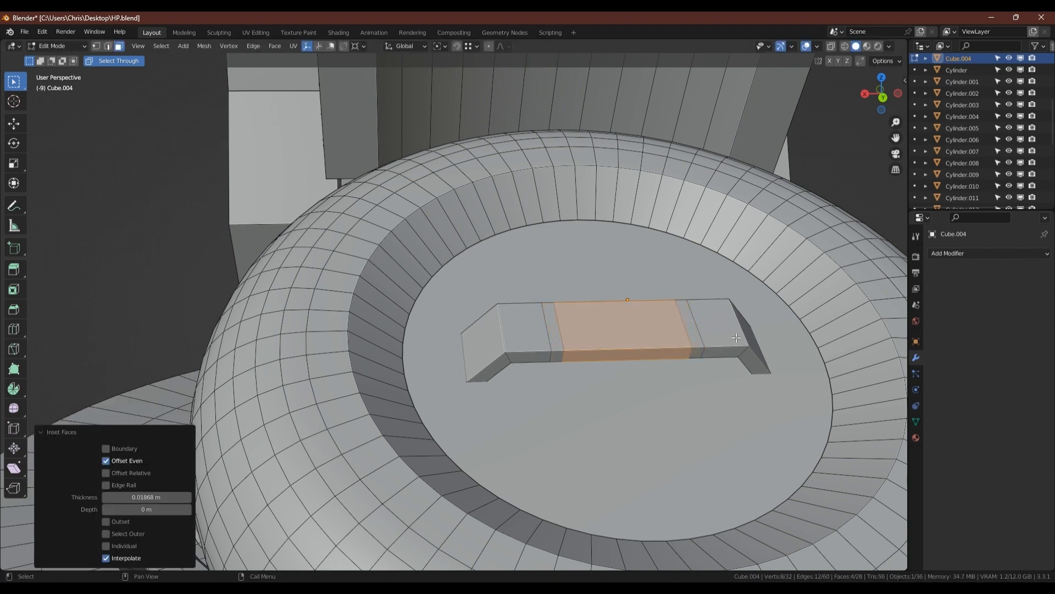
key("s")
key("y")
key("y")
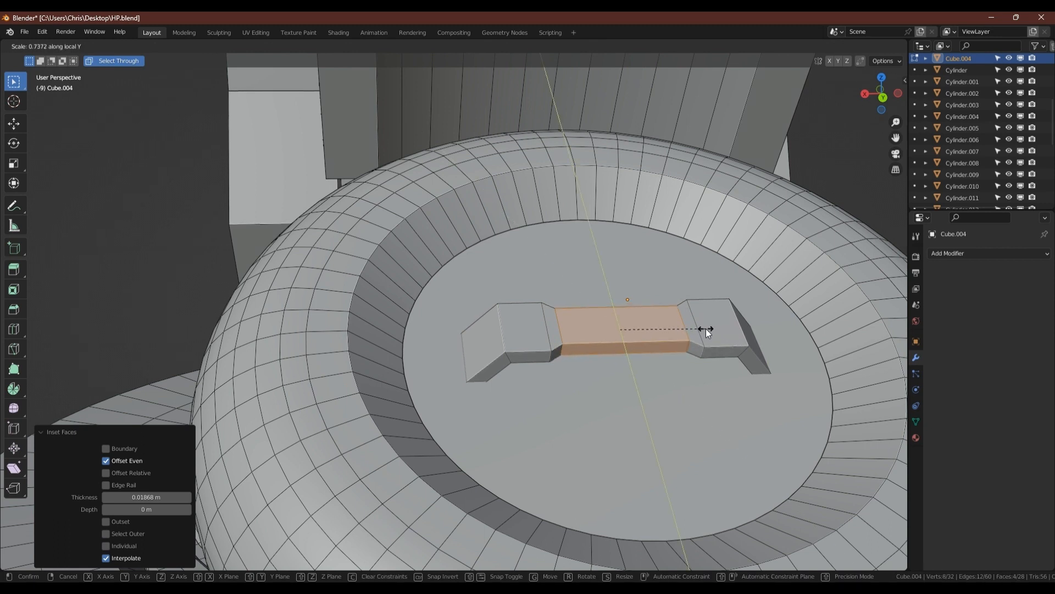
left_click(706, 329)
key("s")
key("x")
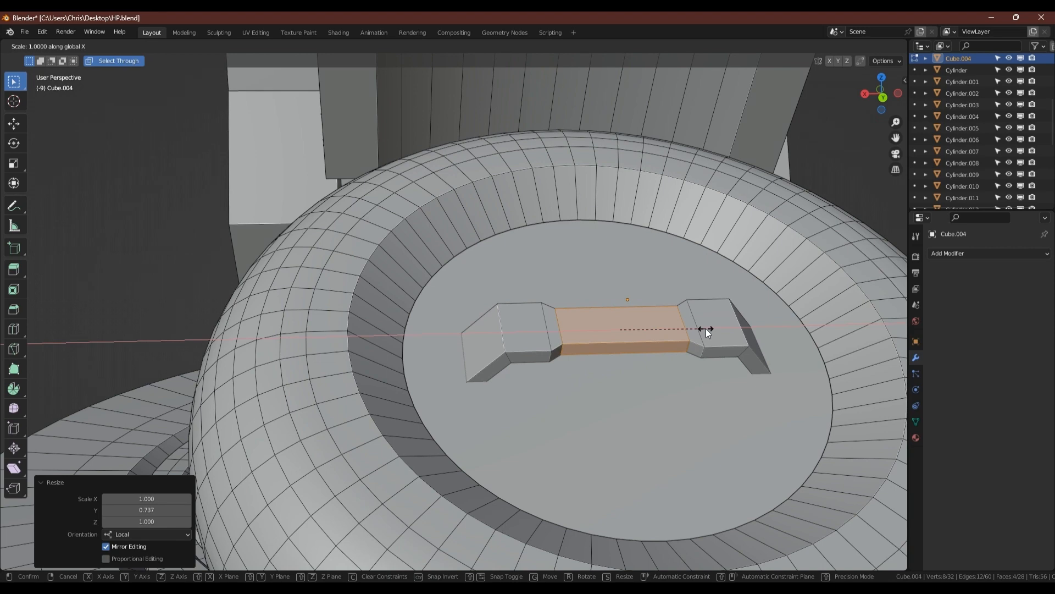
right_click(707, 329)
Step: Add a loop cut around the rounded cylinder's side wall at factor 0.587 and bevel it into a band with a width of 0.138 m
key("Tab")
scroll(652, 339, "down", 2)
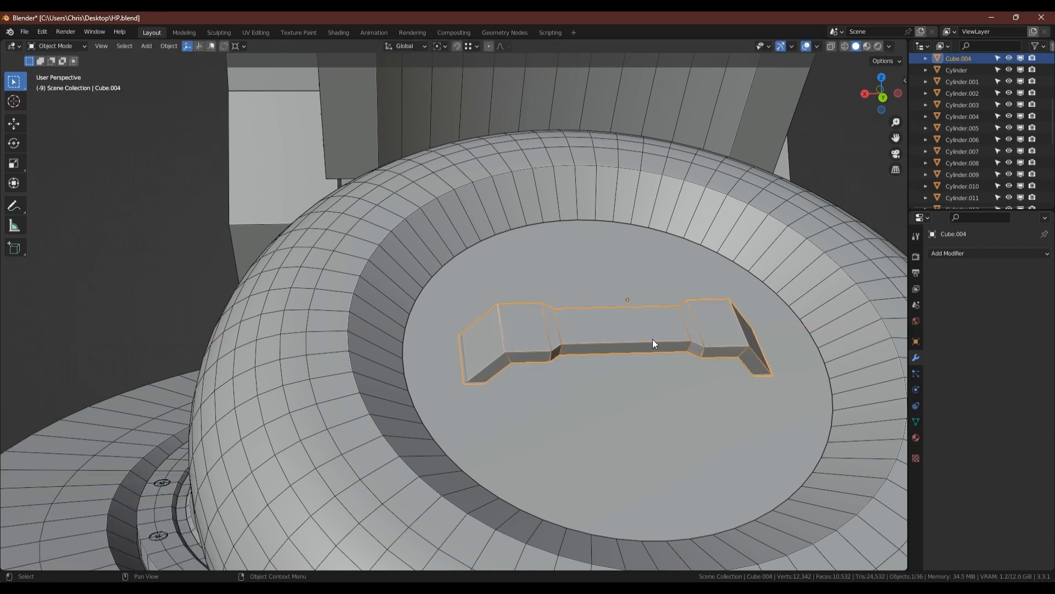
scroll(648, 340, "down", 2)
middle_click_drag(648, 340, 546, 344)
scroll(639, 370, "down", 3)
scroll(547, 344, "up", 5)
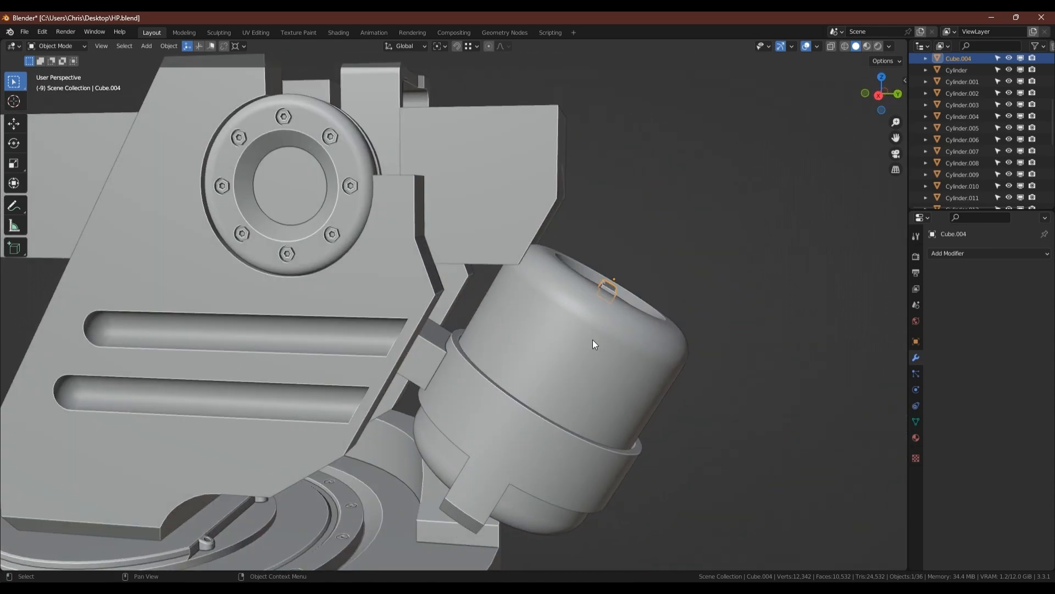
left_click(563, 351)
scroll(566, 349, "up", 2)
key("Tab")
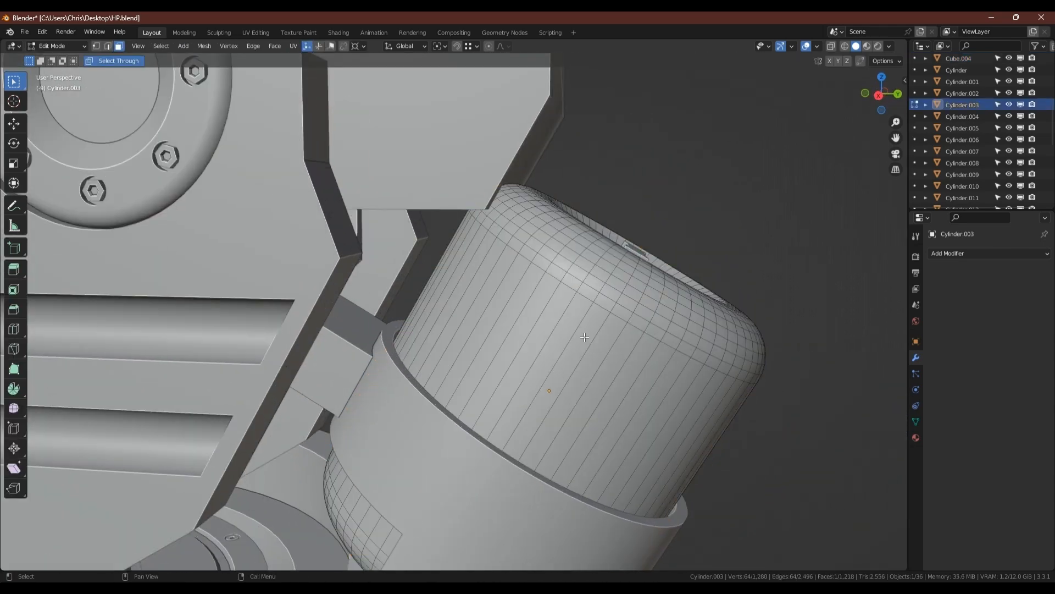
key("ctrl+r")
left_click(615, 311)
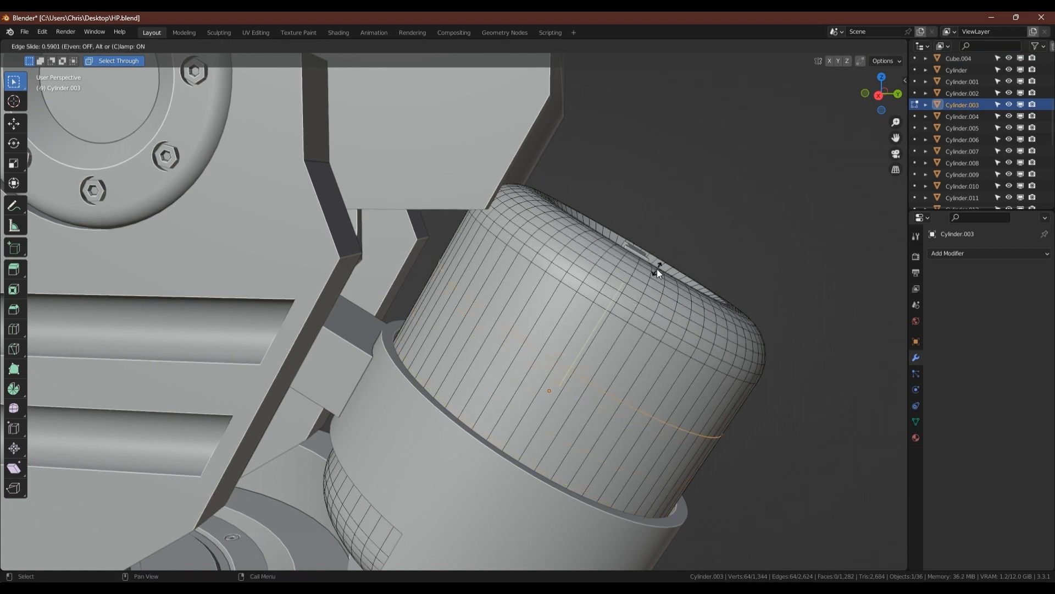
left_click(657, 269)
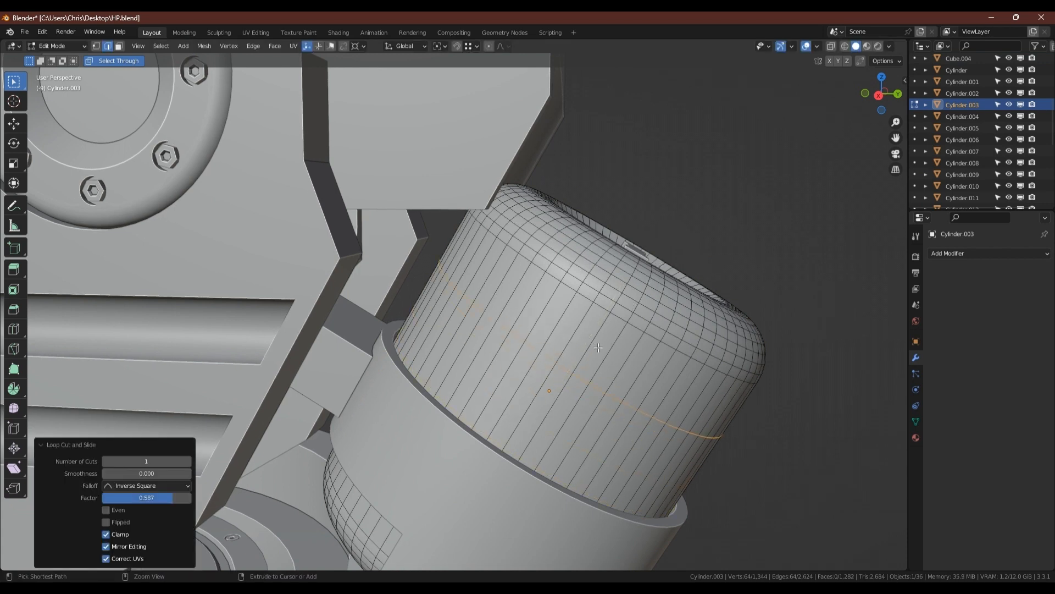
key("ctrl+b")
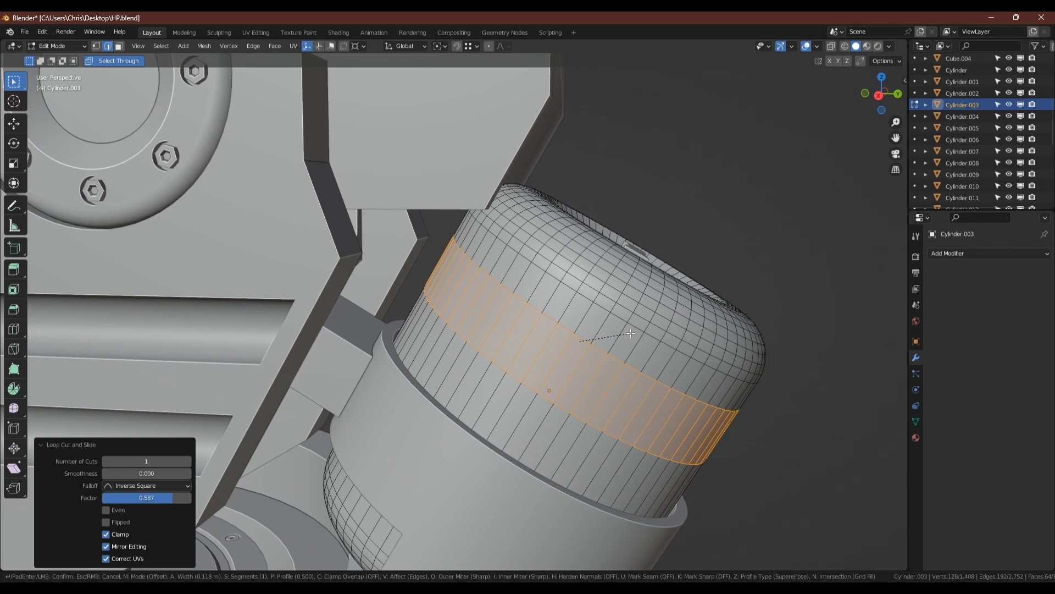
left_click(635, 330)
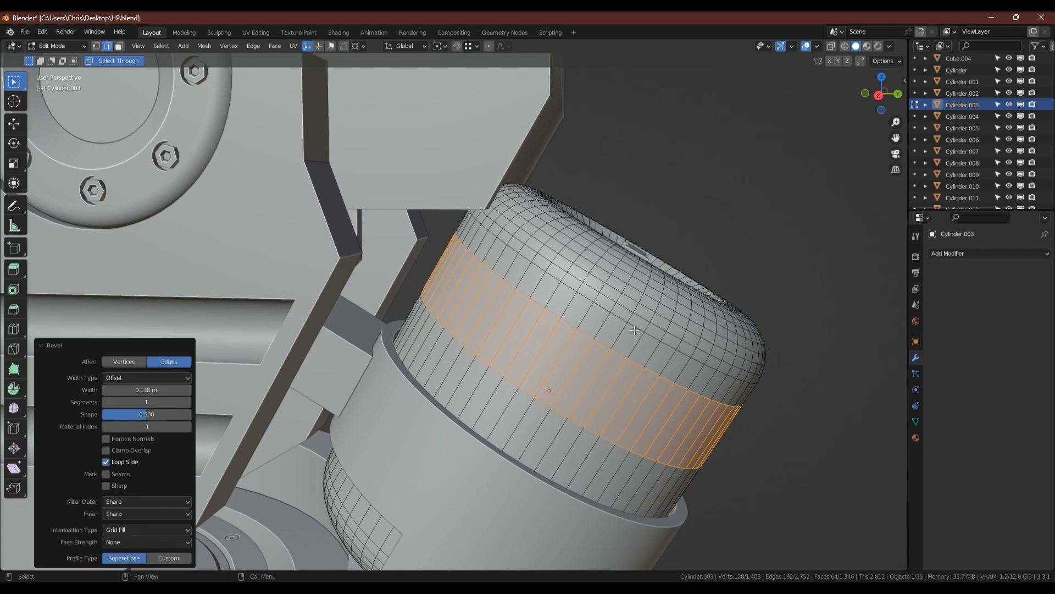
Step: Bevel the band's two boundary edge loops with 2 segments and a width of 0.0128 m
double_click(556, 312)
left_click(518, 386, "alt+shift")
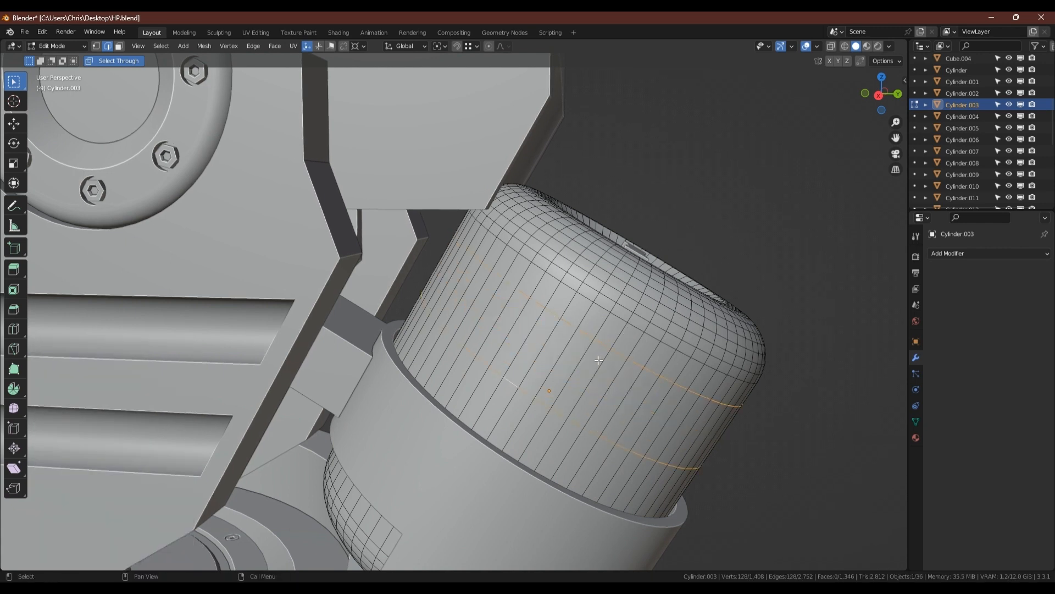
key("ctrl+b")
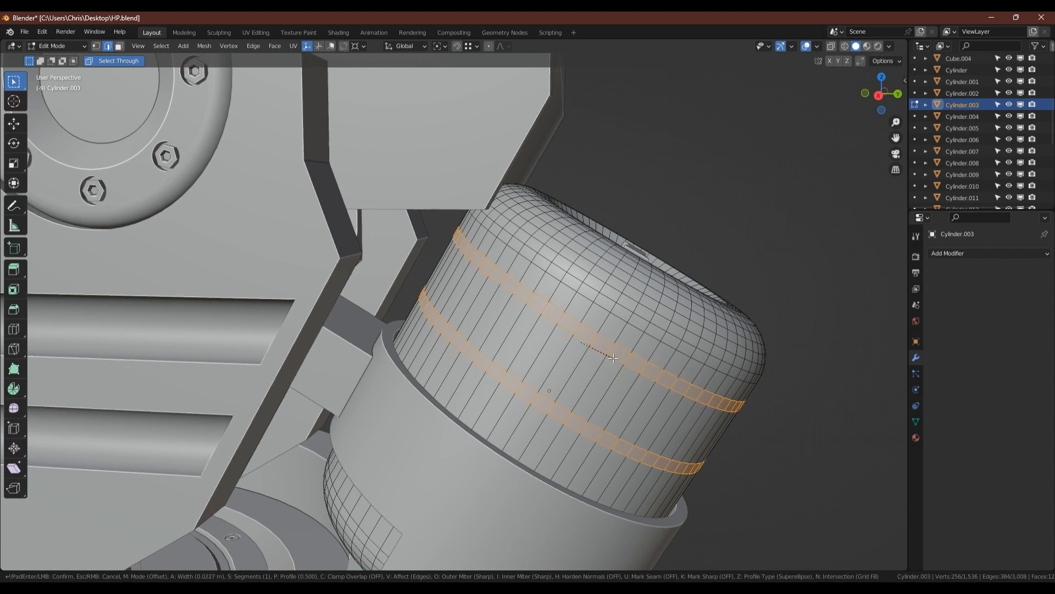
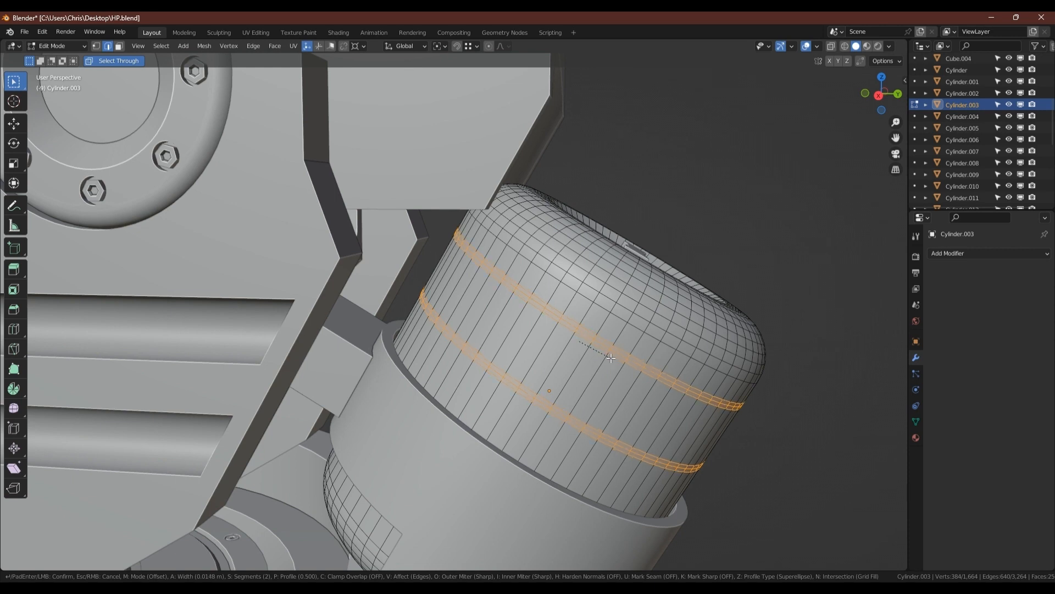
left_click(611, 358)
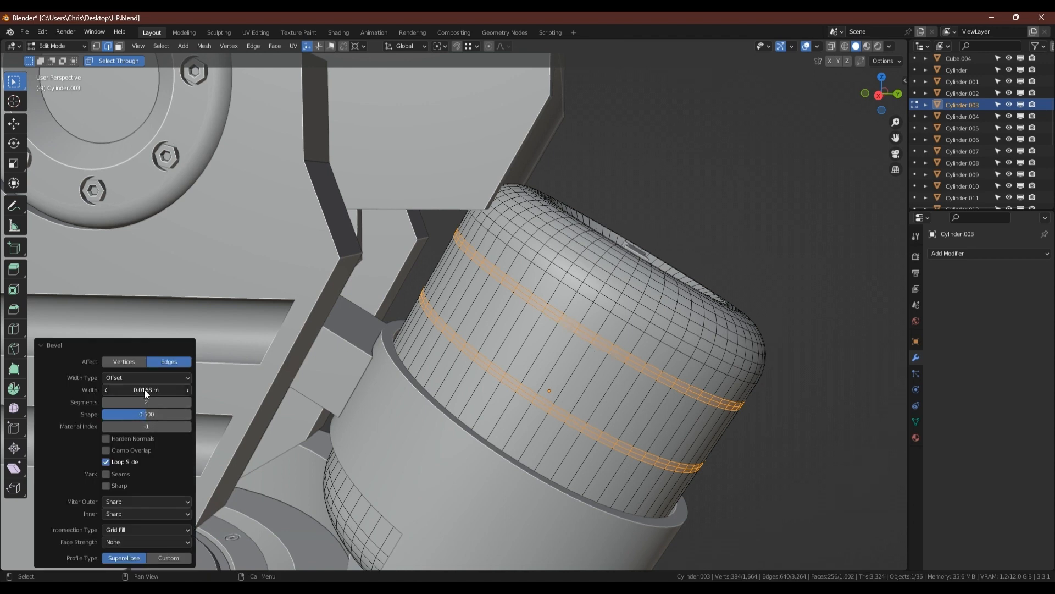
left_click_drag(143, 390, 146, 388)
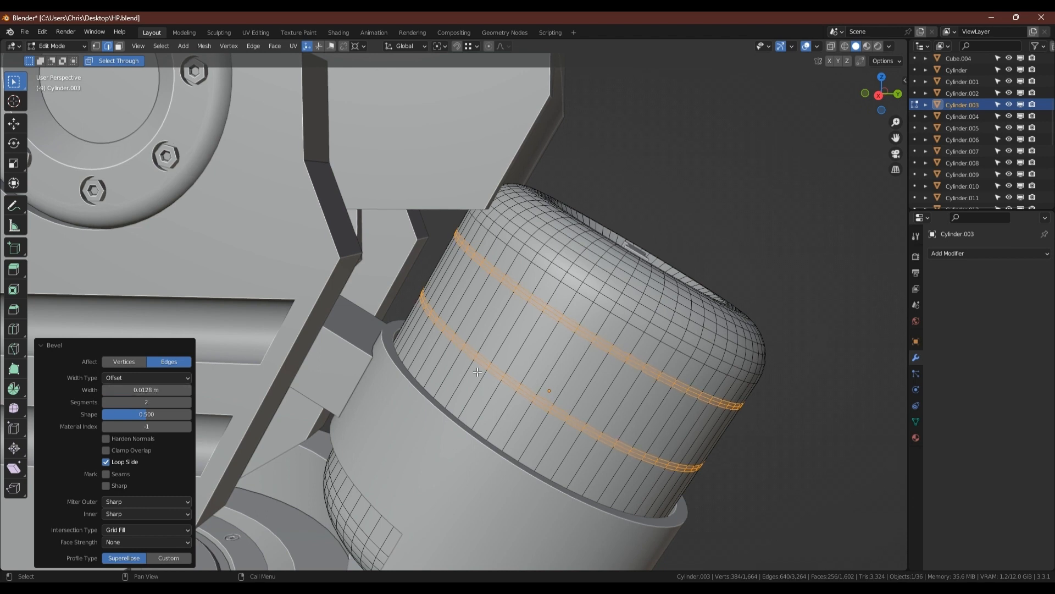
Step: Scale the centre edge loops of both narrow bevels inward to about 0.986, excluding local Z, to form two grooves around the cylinder
scroll(571, 326, "up", 1)
double_click(569, 324)
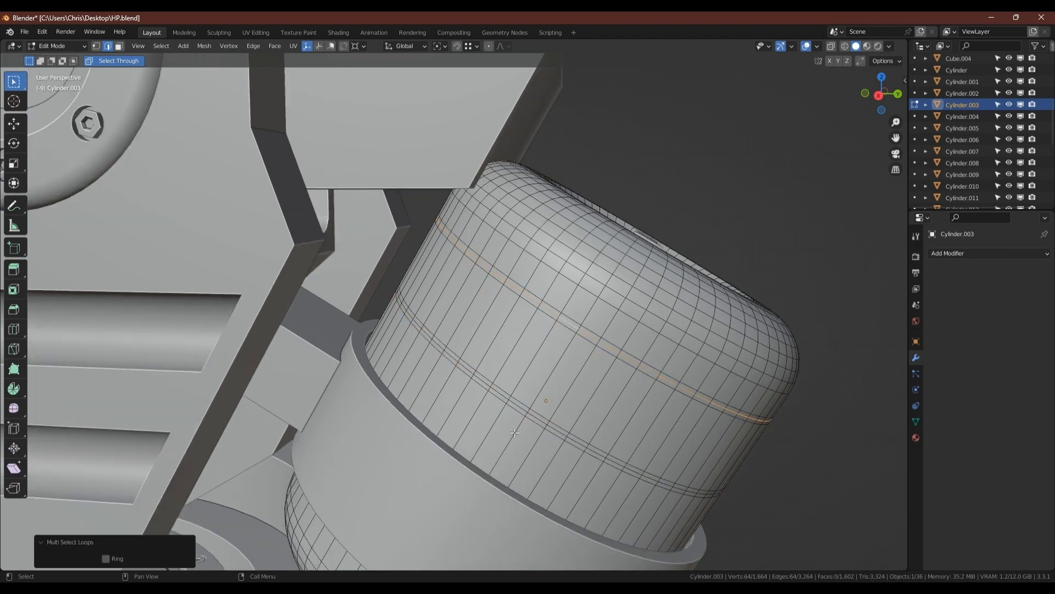
left_click(513, 404, "alt+shift")
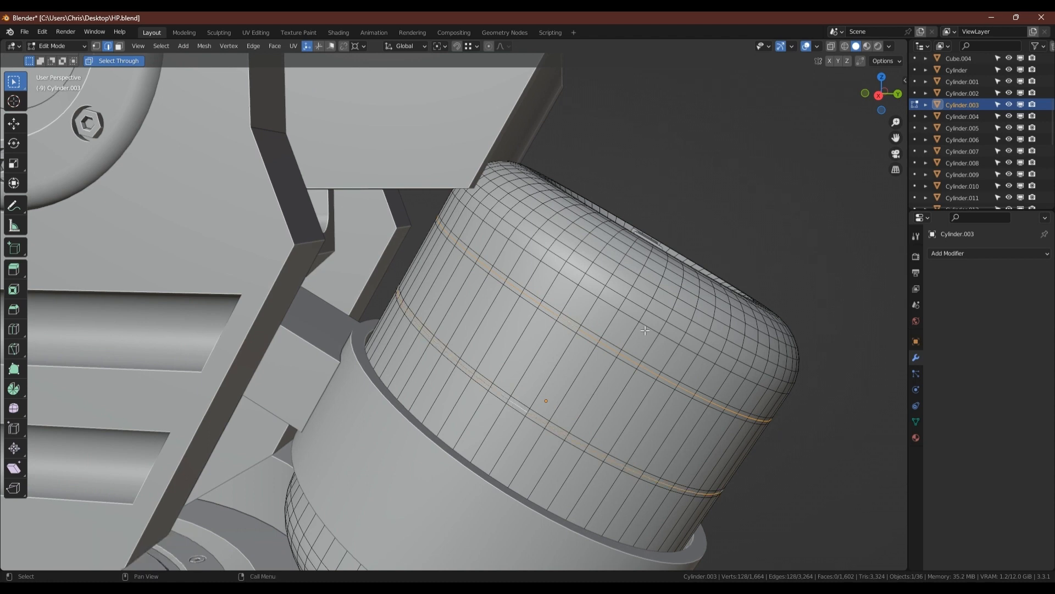
key("s")
key("z")
key("z")
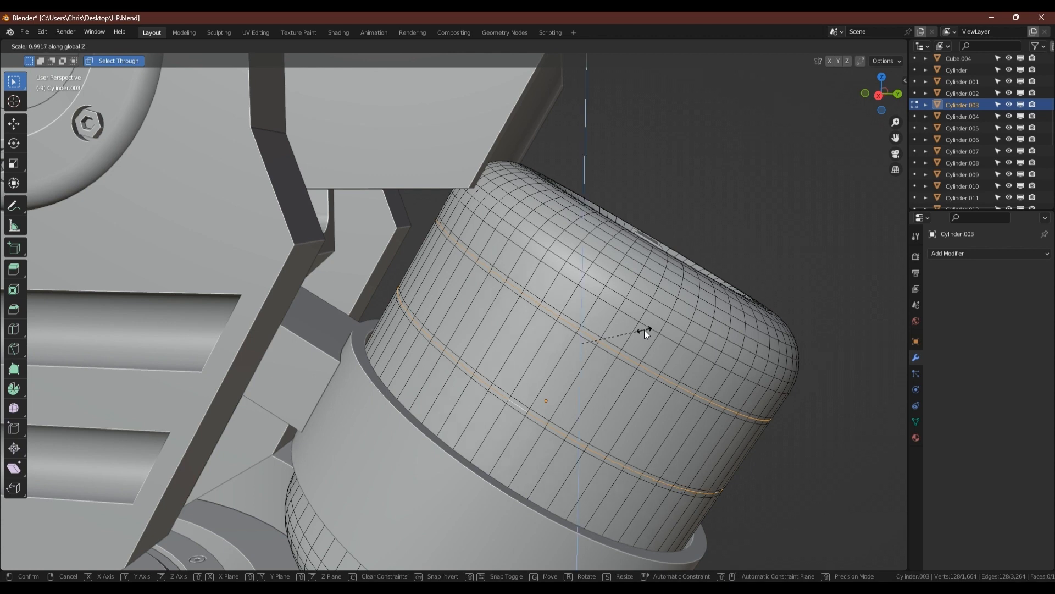
key("shift+z")
key("shift+z")
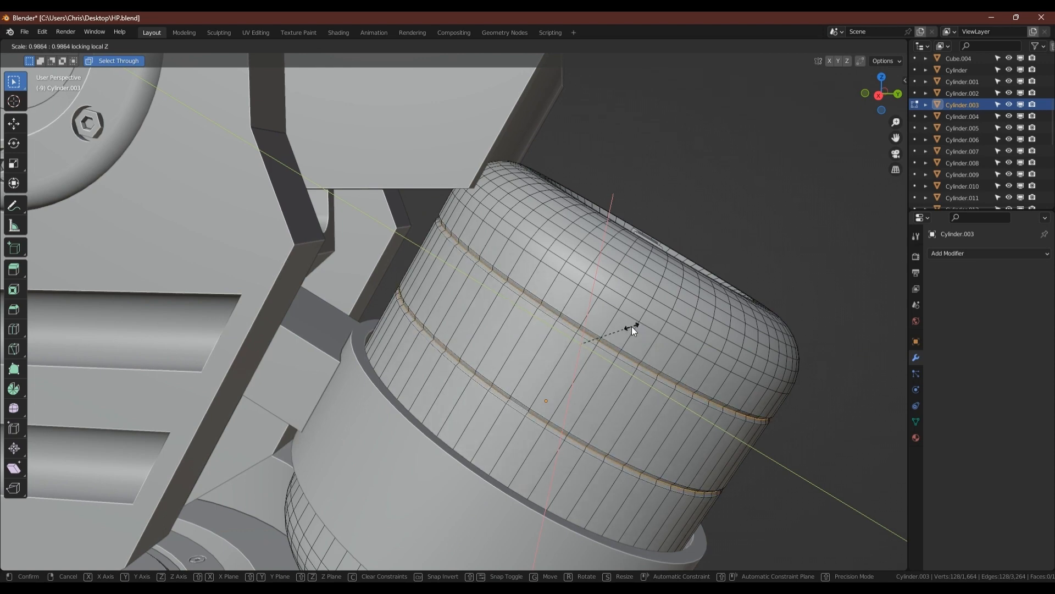
left_click(631, 326)
key("Tab")
Step: Add a 2 m cube mesh to the scene for cutting the long horizontal block
scroll(618, 335, "down", 3)
middle_click_drag(618, 335, 640, 357)
middle_click_drag(515, 286, 616, 309)
scroll(503, 330, "down", 2)
key("shift+a")
mouse_move(616, 311)
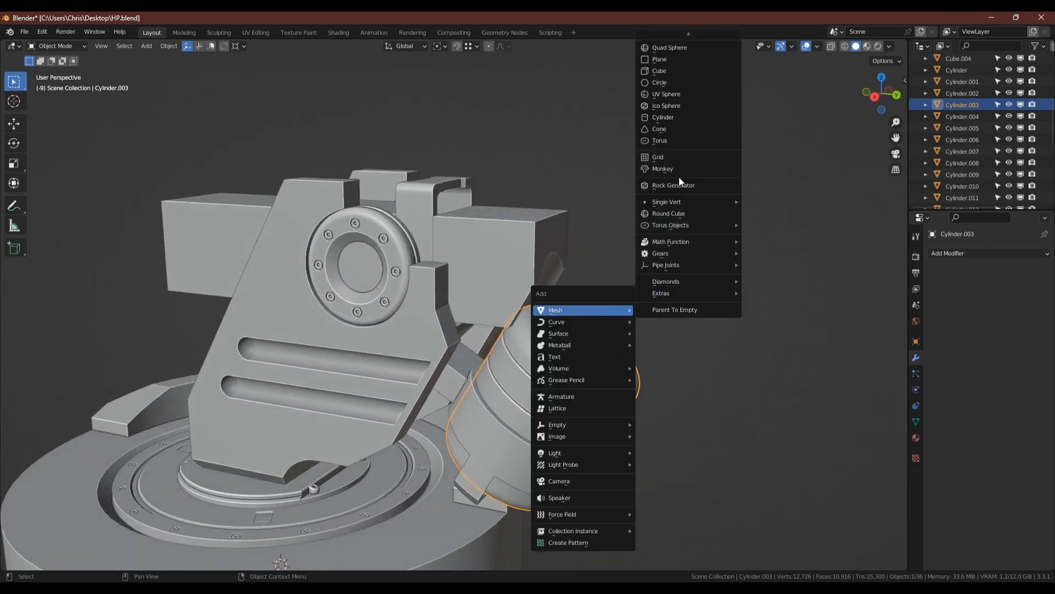
left_click(666, 73)
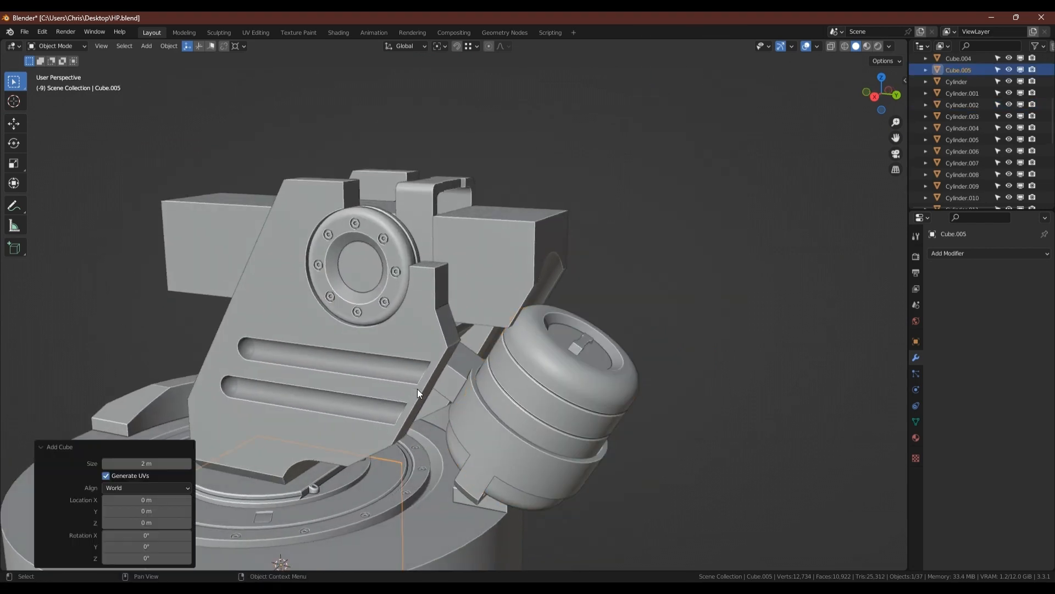
Step: Move the cube 3.9143 m along Y and 3.7114 m along Z to the long block's end, and rotate it 30° about X
key("g")
key("shift+x")
left_click(792, 88)
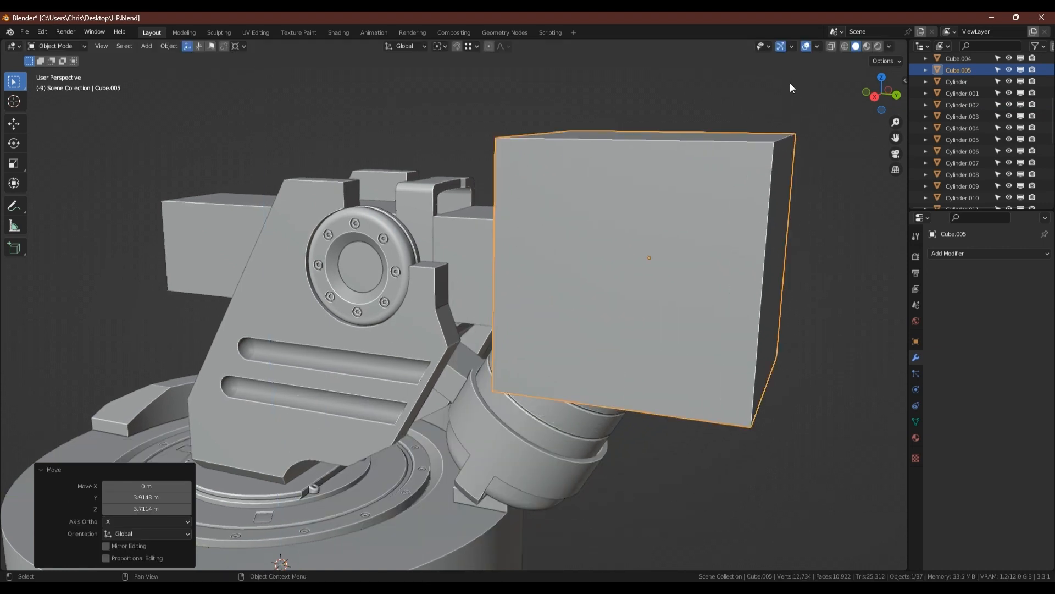
key("r")
key("x")
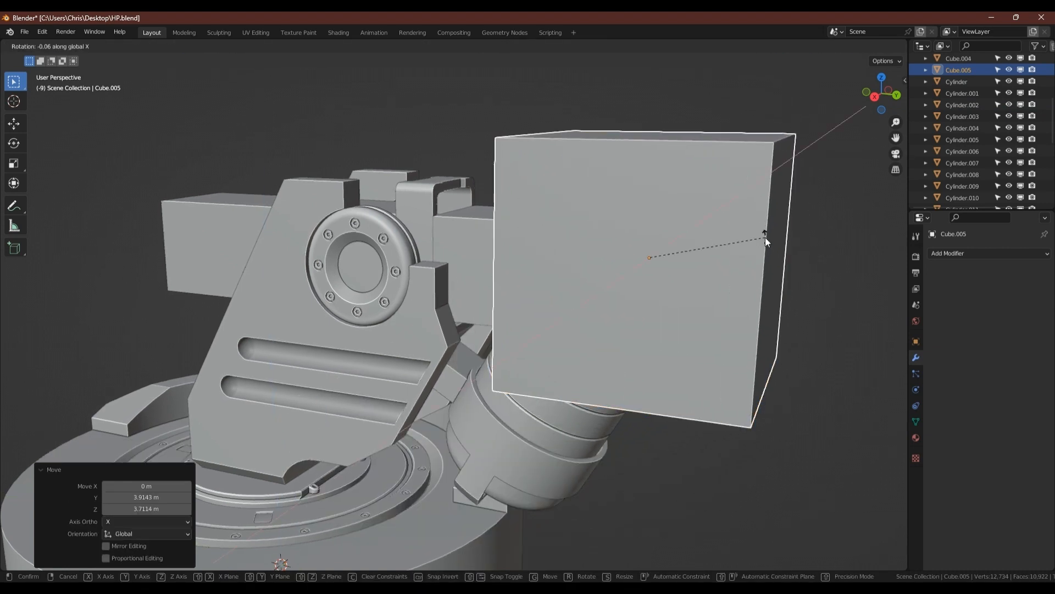
left_click(726, 191)
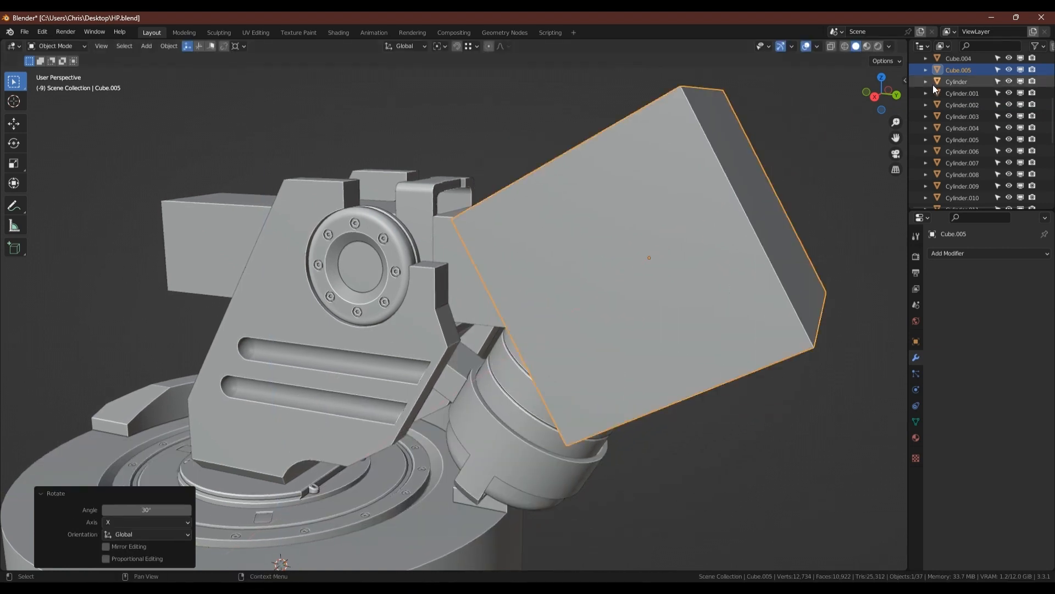
Step: Subtract the cube from the long block with a Brush Boolean Difference, and move the cutter -0.11443 m in Y and 0.83749 m in Z
left_click(220, 205, "shift")
key("ctrl+shift+b")
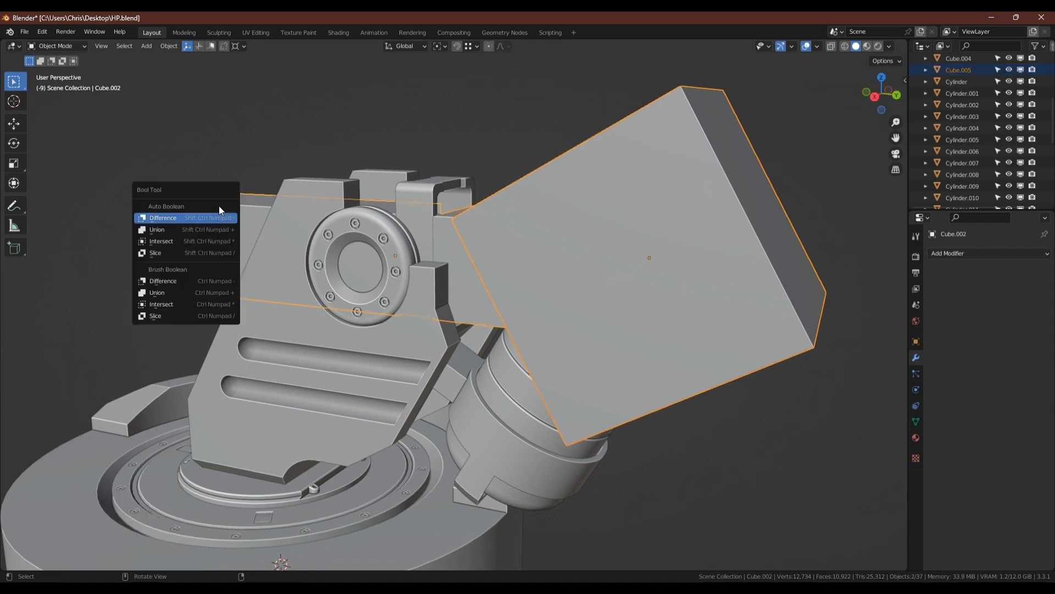
left_click(166, 282)
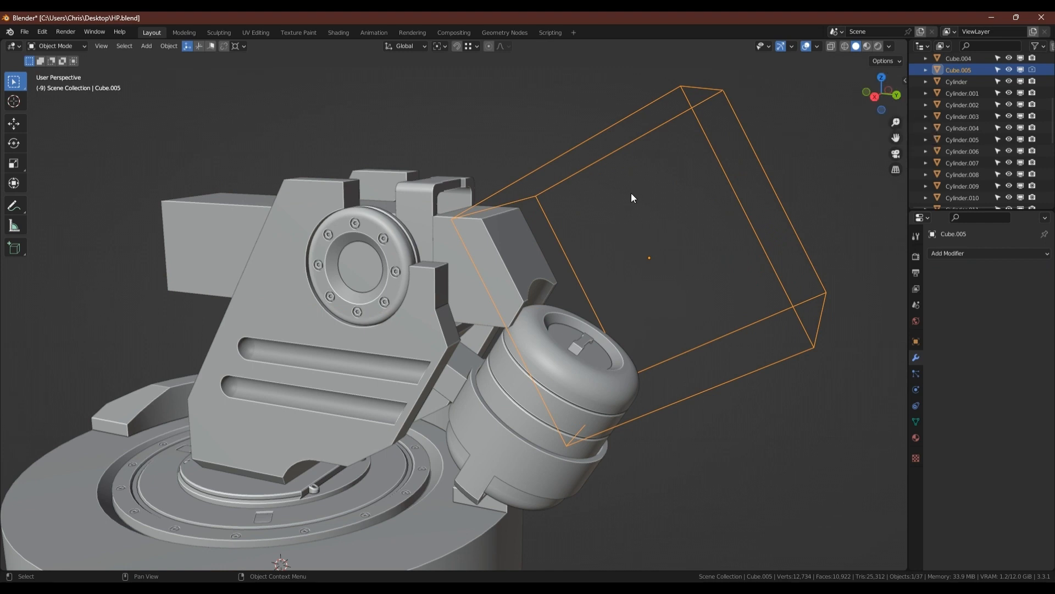
key("g")
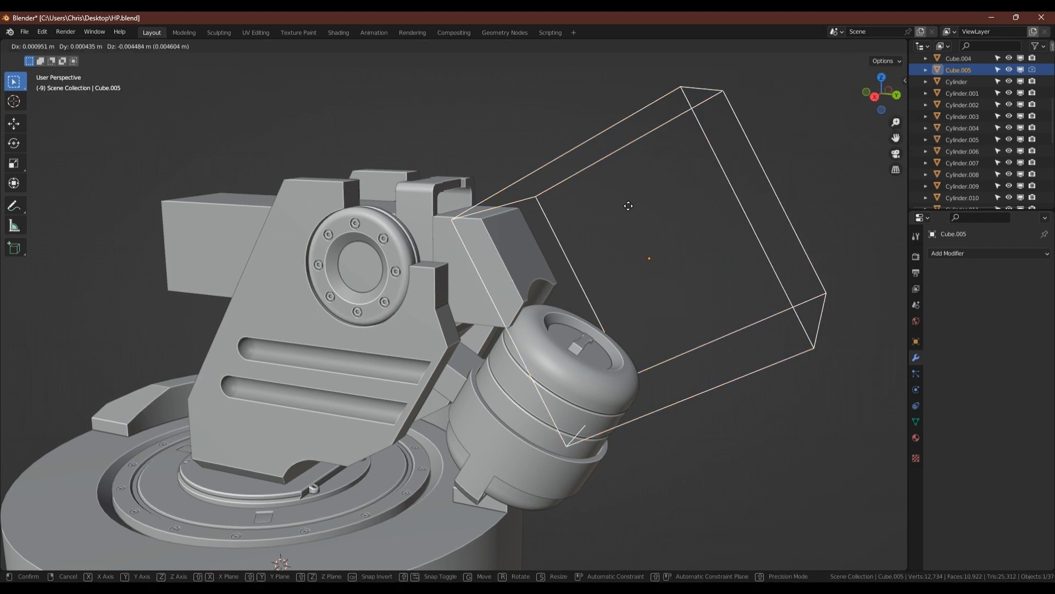
key("shift+x")
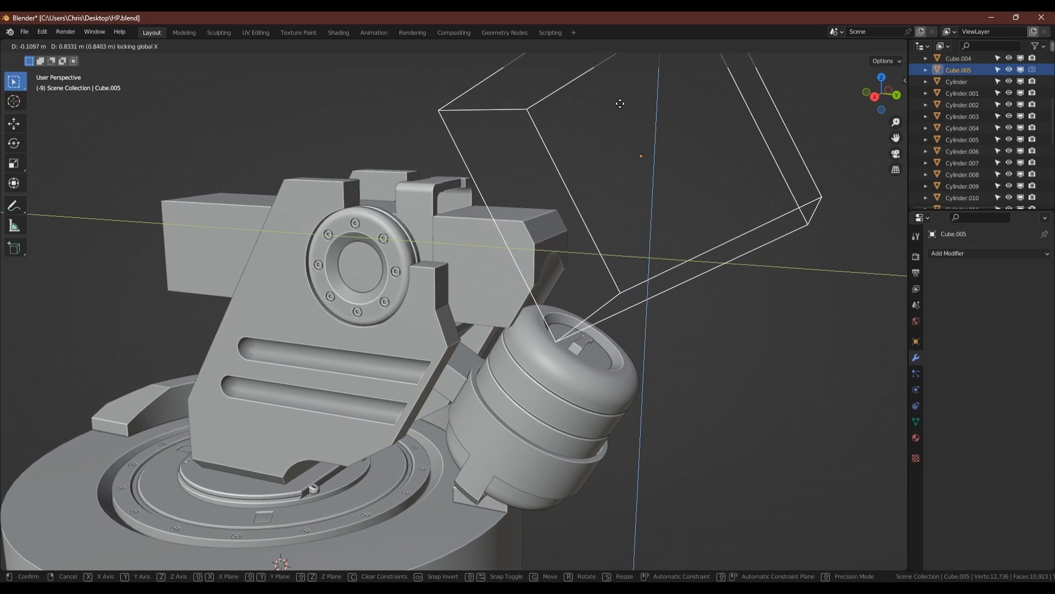
left_click(621, 106)
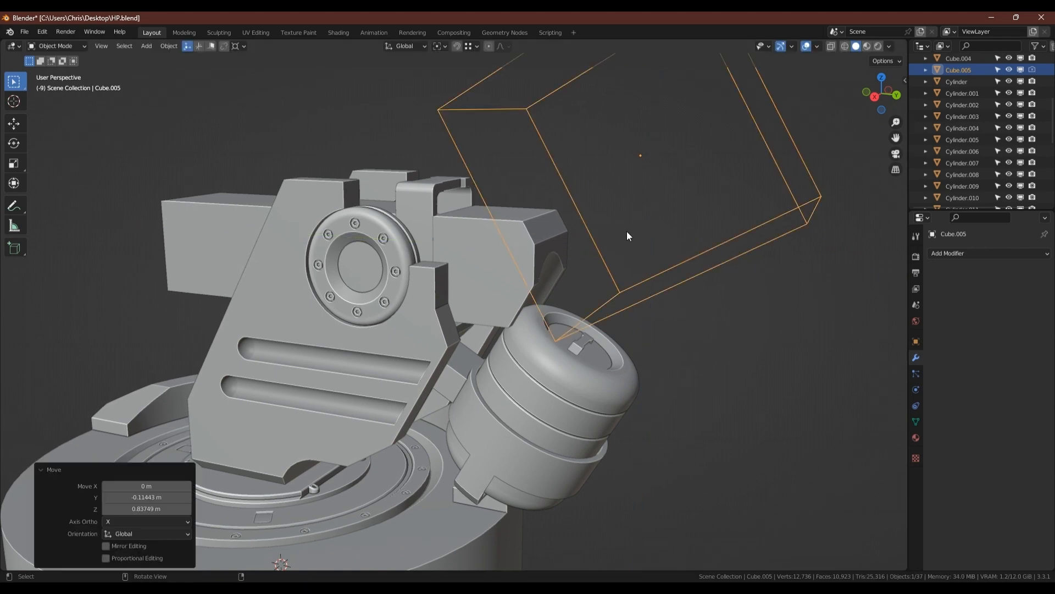
Step: Apply all booleans on the long block to make its chamfered end corner permanent
middle_click_drag(629, 236, 643, 252)
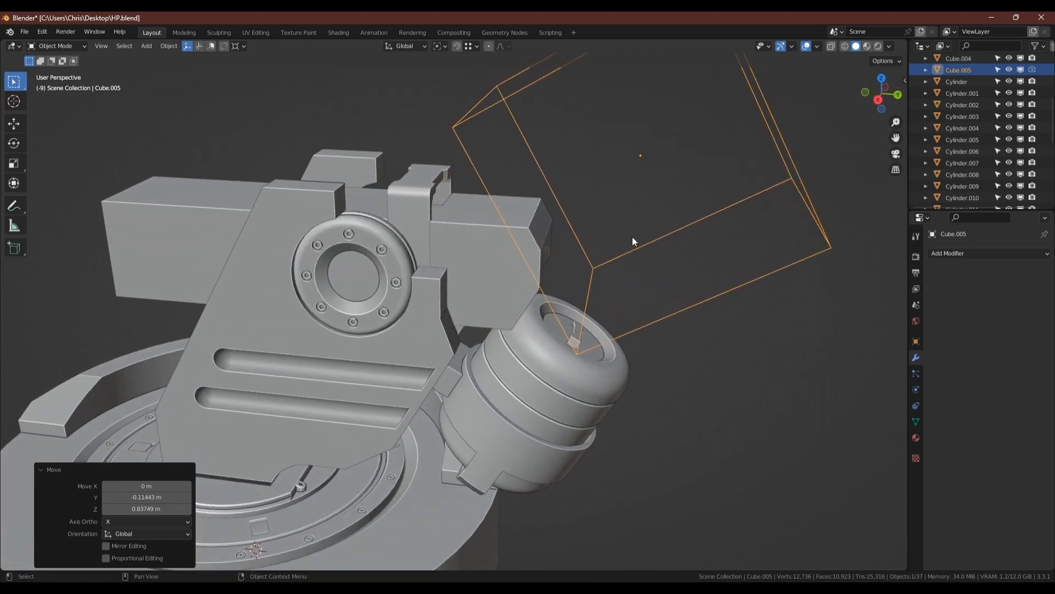
left_click(462, 252, "shift")
key("ctrl+KP_Subtract")
key("ctrl+shift+b")
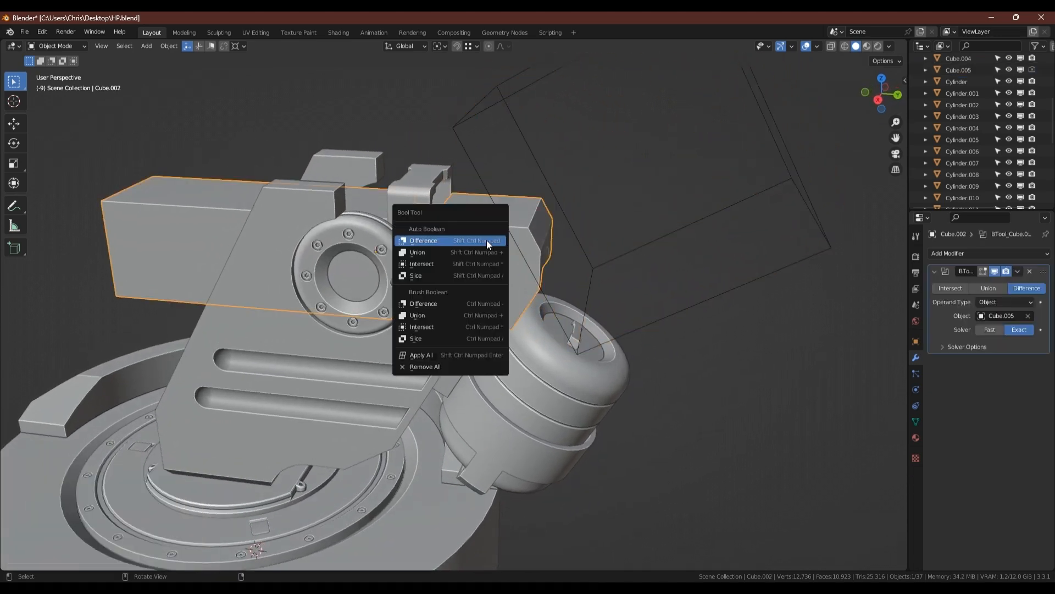
left_click(427, 358)
Step: Select the outer face ring of the cylinder's collar and apply Checker Deselect with 1 deselected, 2 selected and offset 1
middle_click_drag(429, 339, 407, 287)
scroll(459, 407, "up", 3)
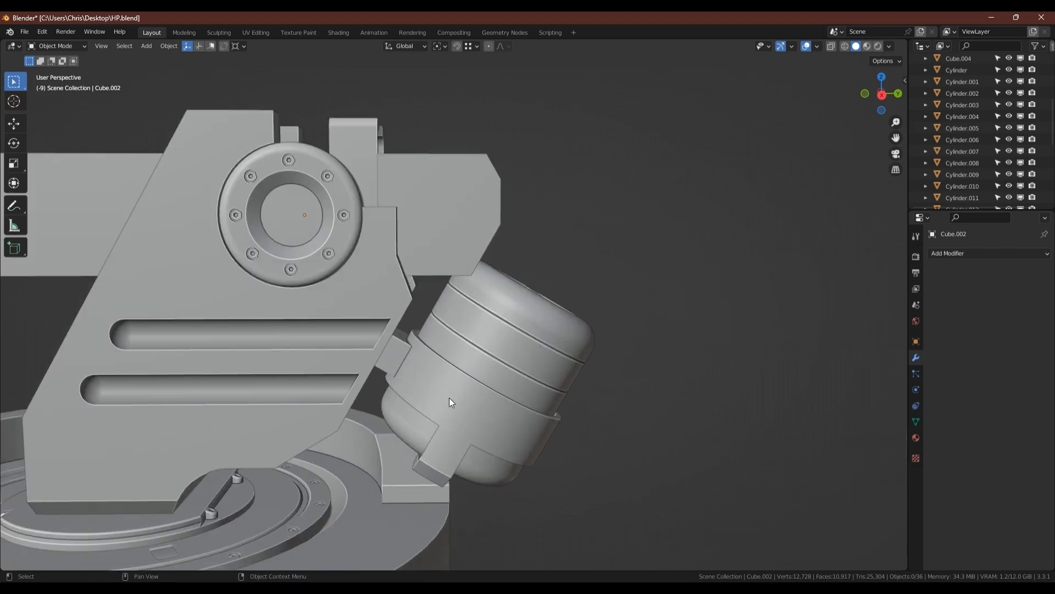
left_click(444, 386)
key("Tab")
scroll(424, 379, "up", 2)
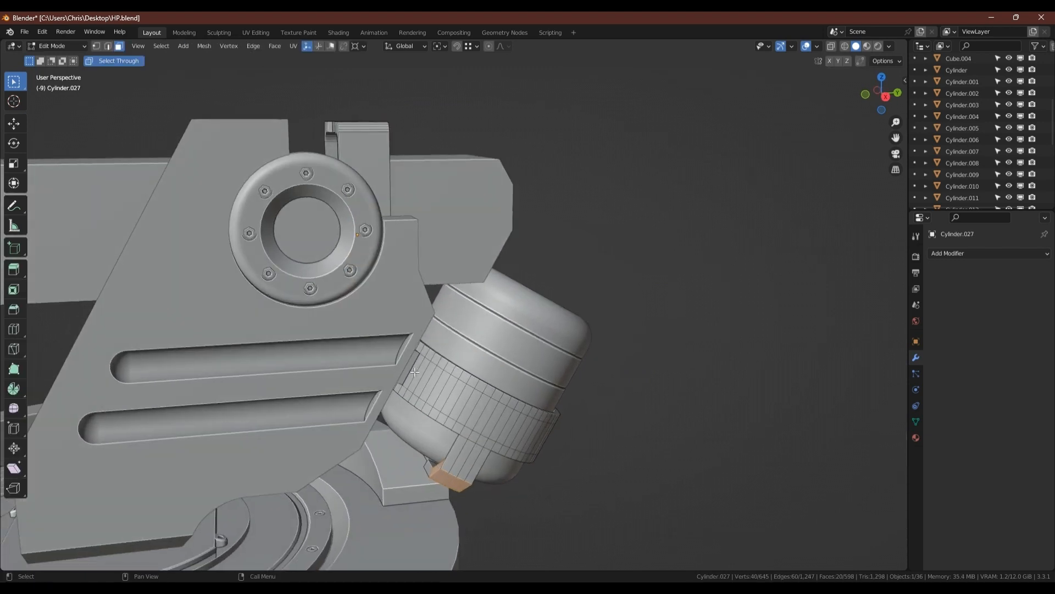
left_click(414, 373, "alt")
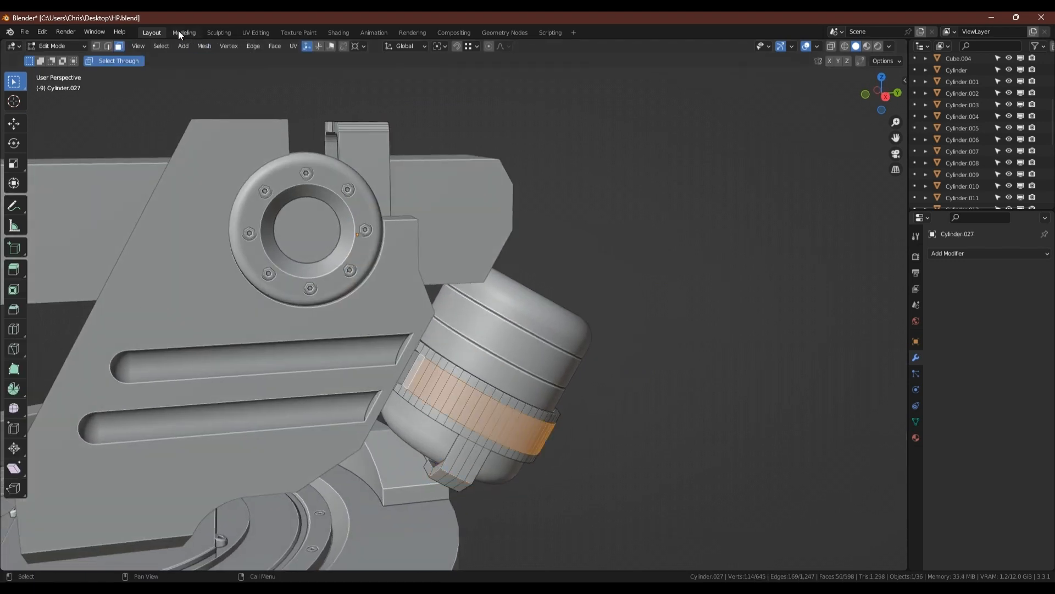
left_click(161, 46)
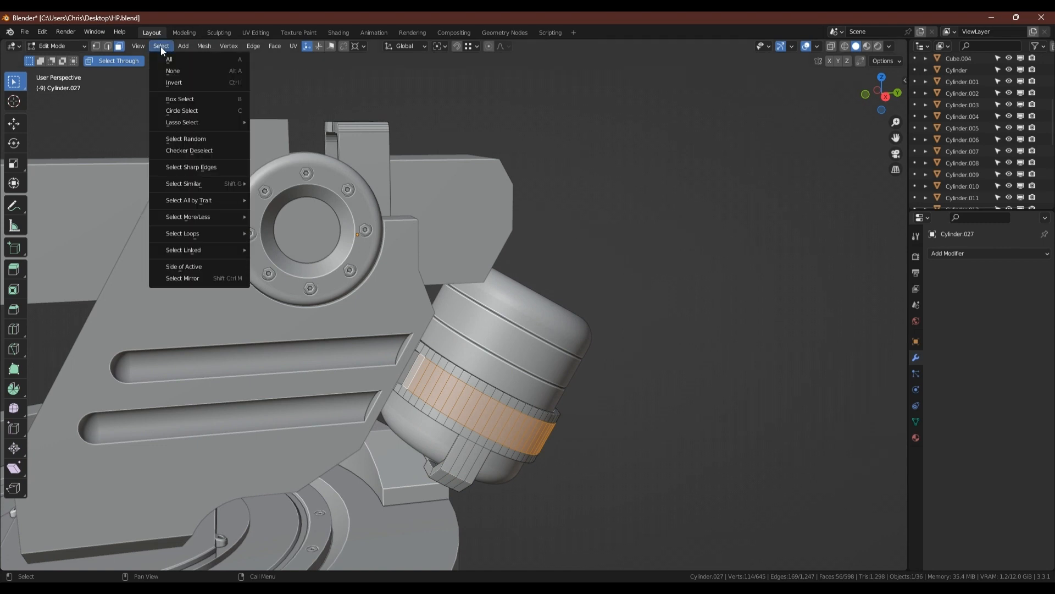
left_click(185, 147)
left_click(188, 546)
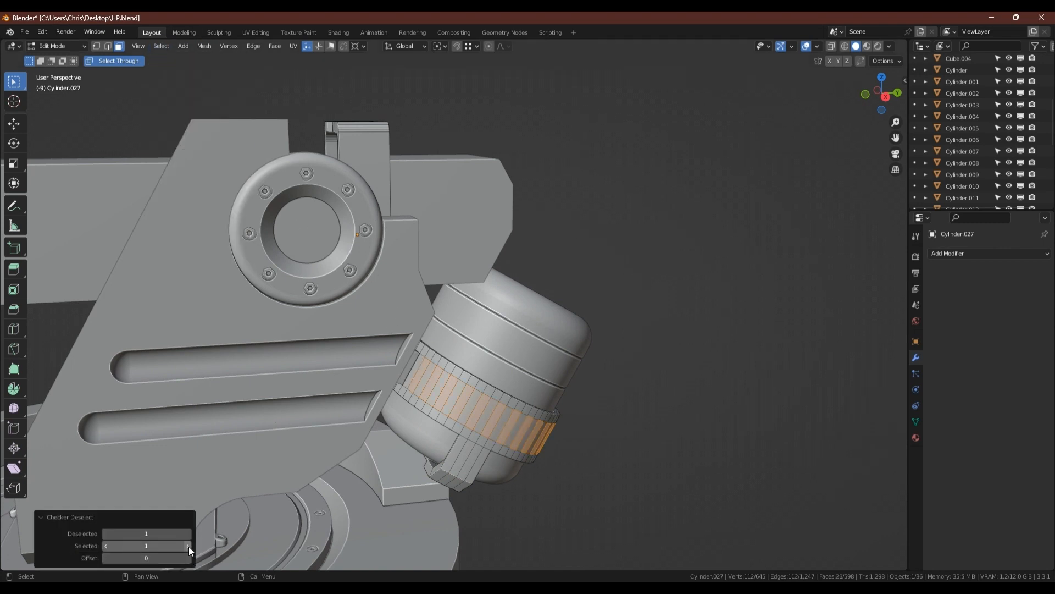
middle_click_drag(493, 386, 962, 385)
left_click(188, 558)
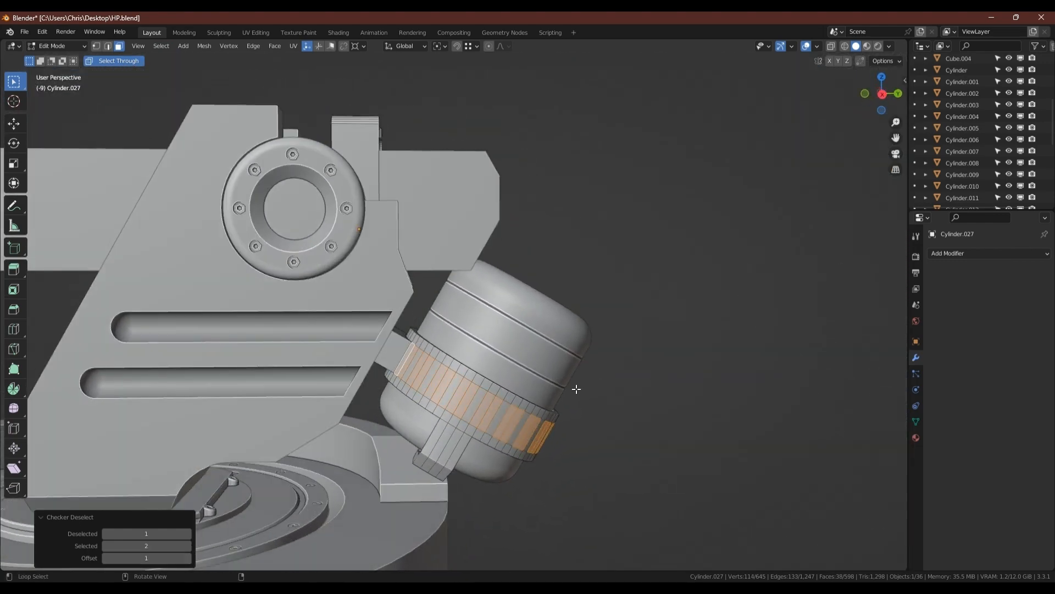
Step: Deselect the ring faces where the collar meets the connecting arm, including those hidden behind it
middle_click_drag(575, 384, 419, 368)
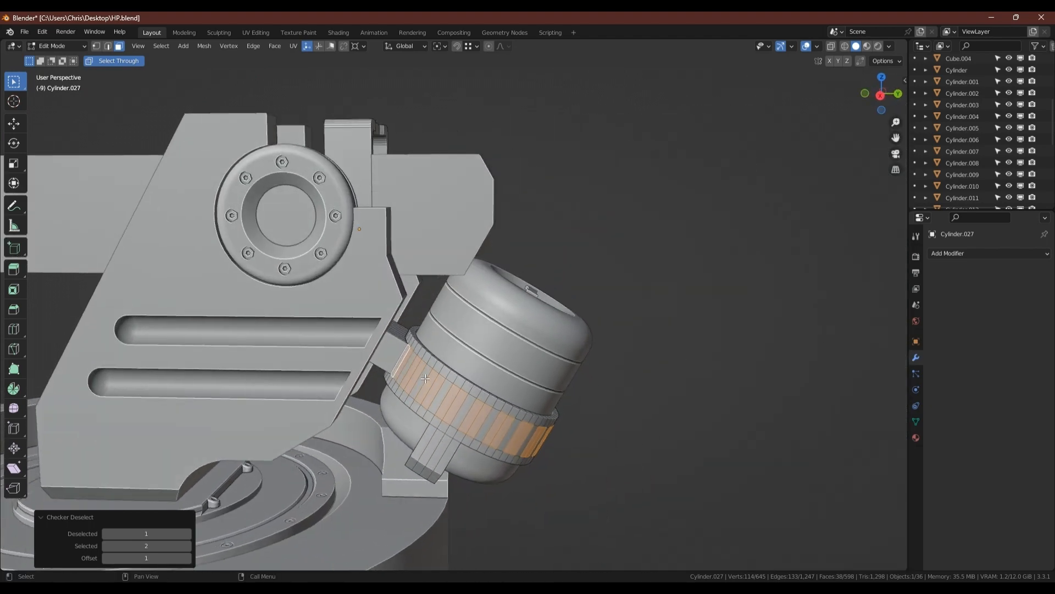
scroll(411, 348, "up", 3)
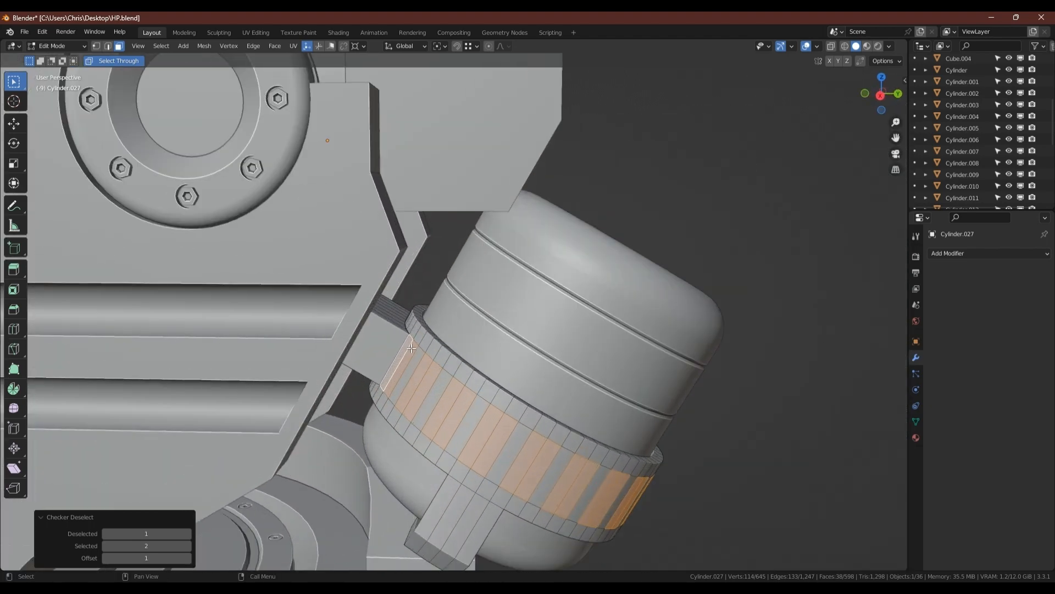
left_click(881, 96)
key("alt+z")
left_click_drag(322, 328, 410, 367)
key("alt+z")
middle_click_drag(409, 367, 491, 369)
scroll(491, 369, "up", 3)
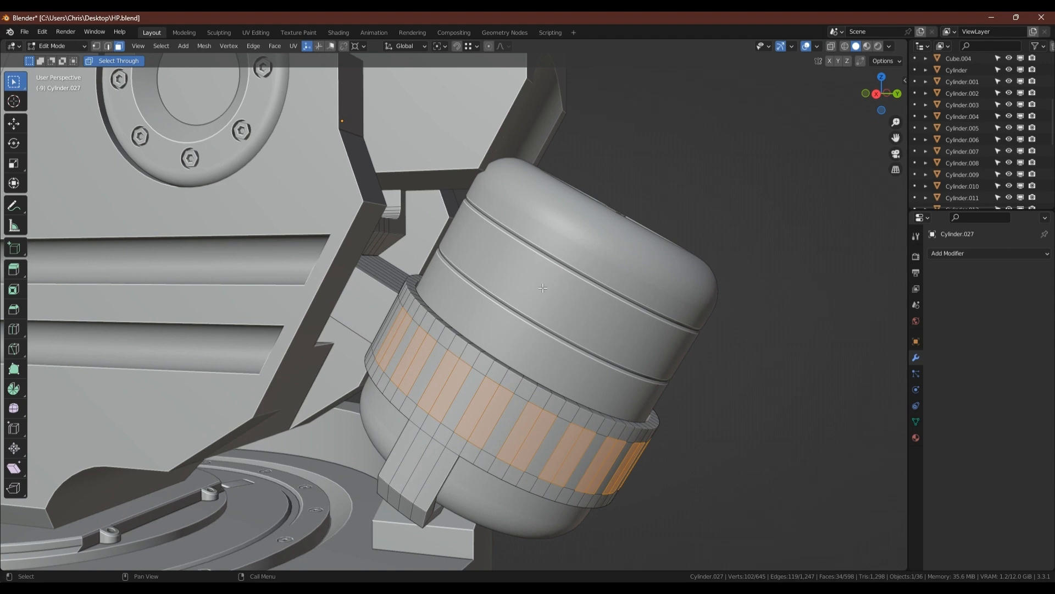
Step: Inset the selected collar face pairs by 0.02765 m, and inset them again by 0.009608 m with a depth of -0.0068 m
key("i")
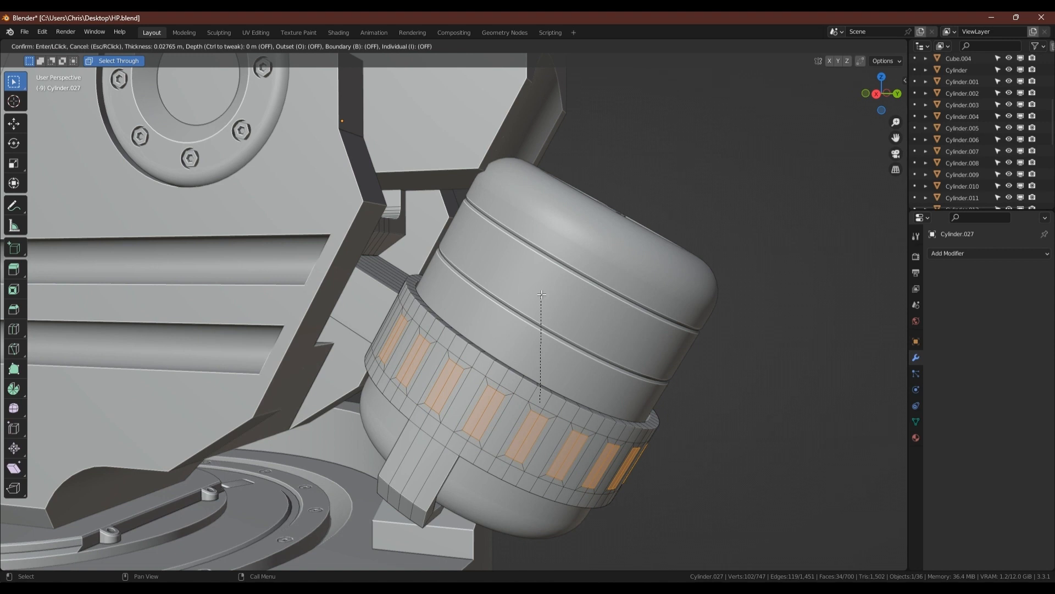
left_click(541, 294)
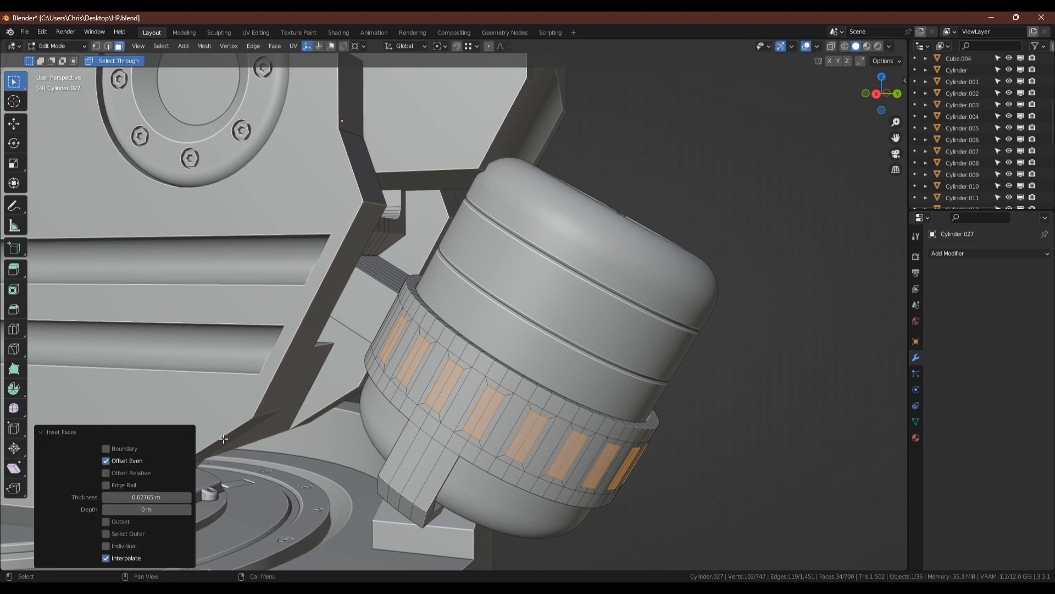
key("i")
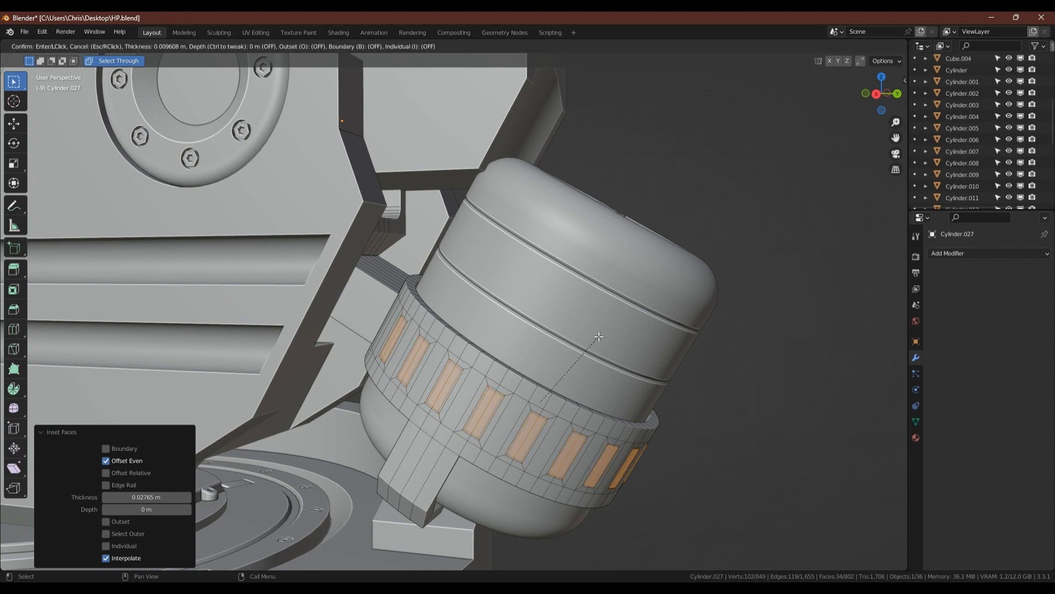
left_click(599, 337)
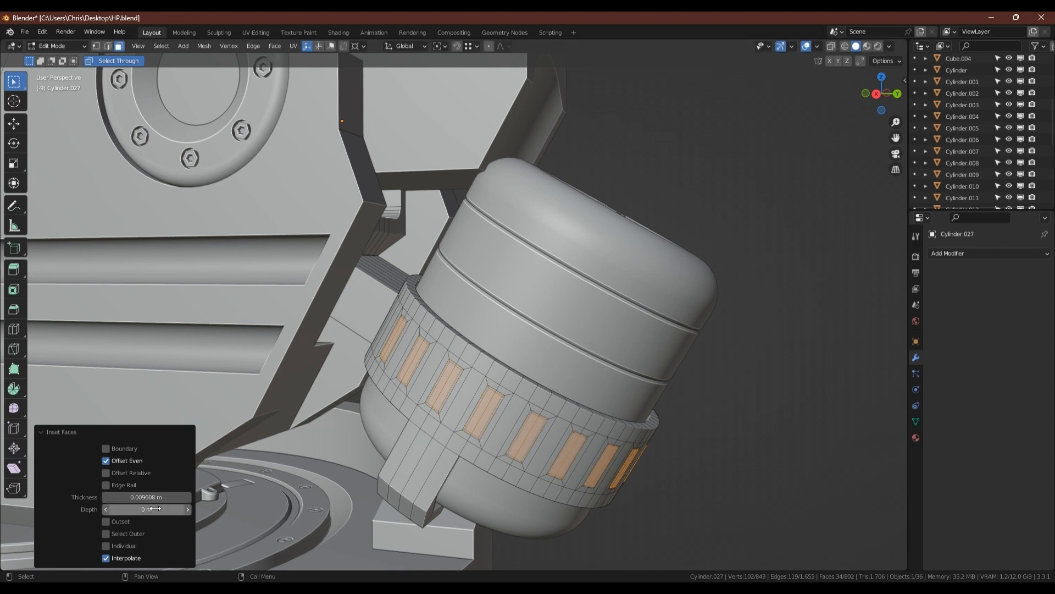
left_click_drag(154, 509, 115, 506)
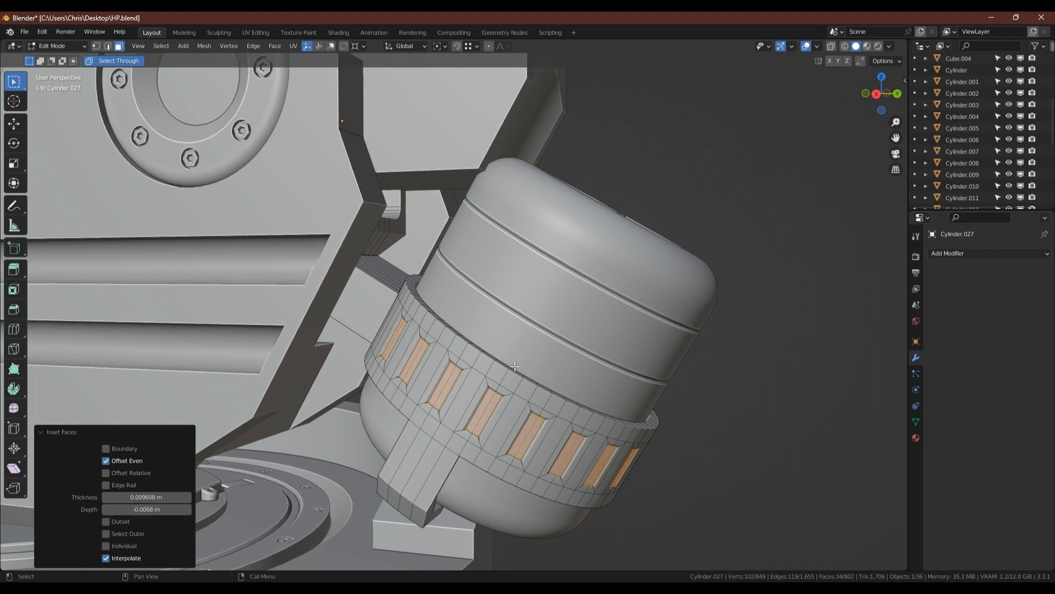
key("Tab")
scroll(516, 358, "down", 4)
middle_click_drag(514, 354, 577, 367)
middle_click_drag(519, 289, 516, 347, "shift")
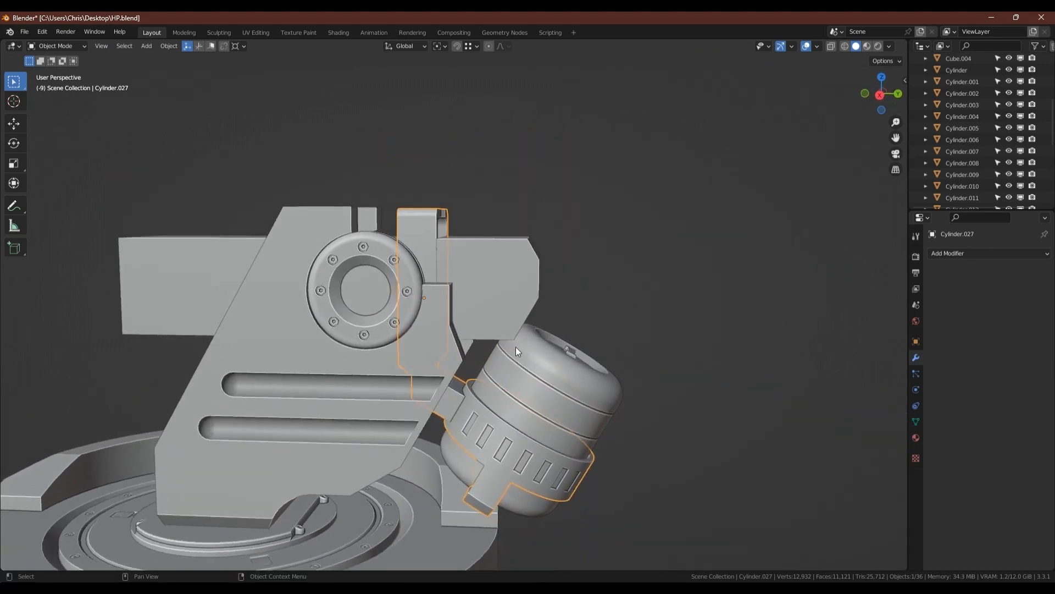
middle_click_drag(430, 273, 489, 289)
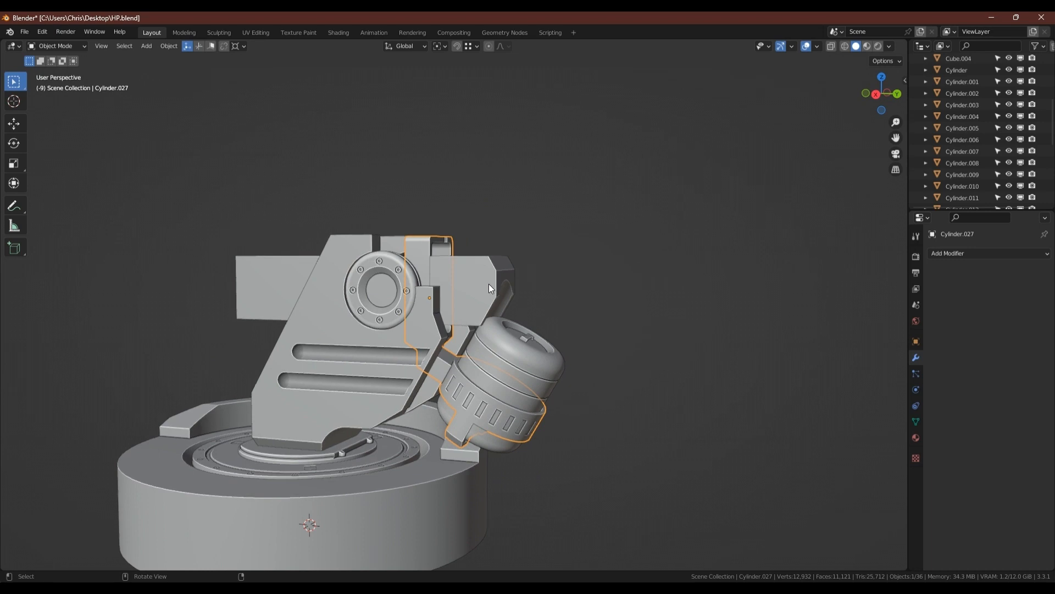
Step: Save the Blender file
key("ctrl+s")
left_click(663, 394)
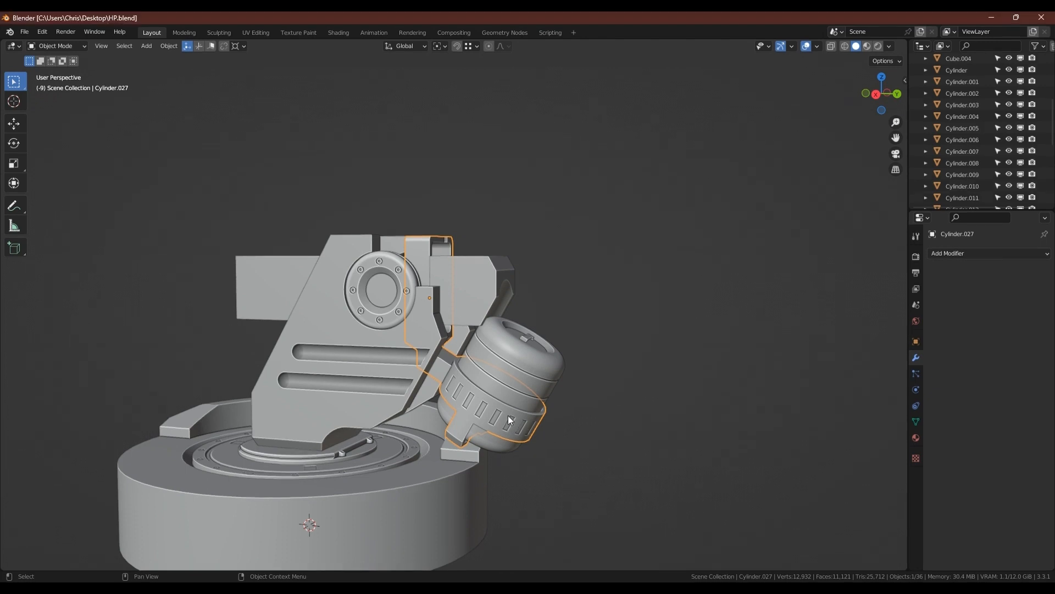
middle_click_drag(510, 373, 484, 384)
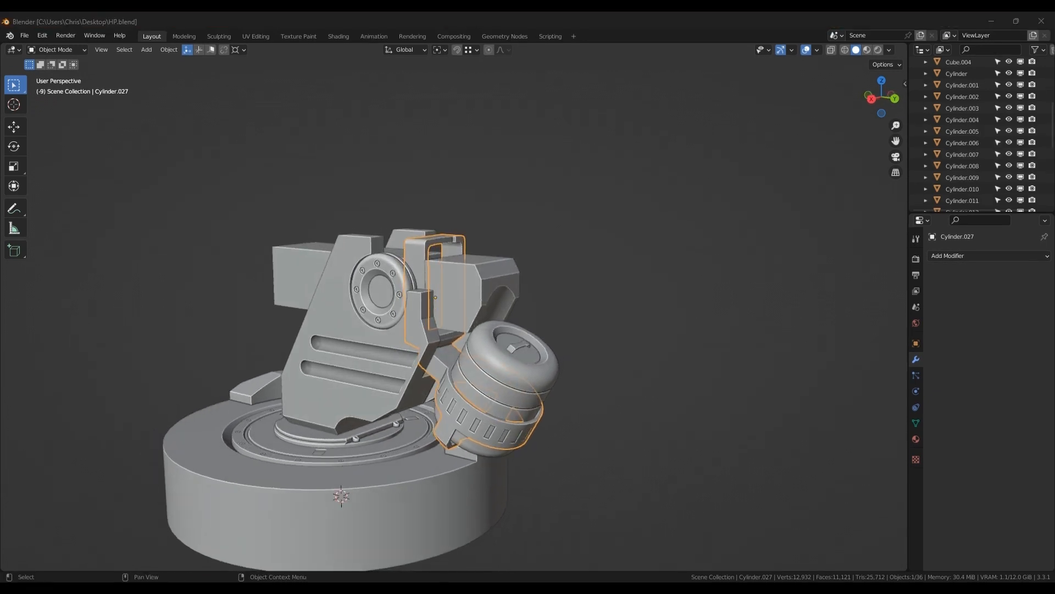
Step: Isolate the collar object and dissolve the redundant edges running across the two uprights of its rectangular frame
key("KP_Divide")
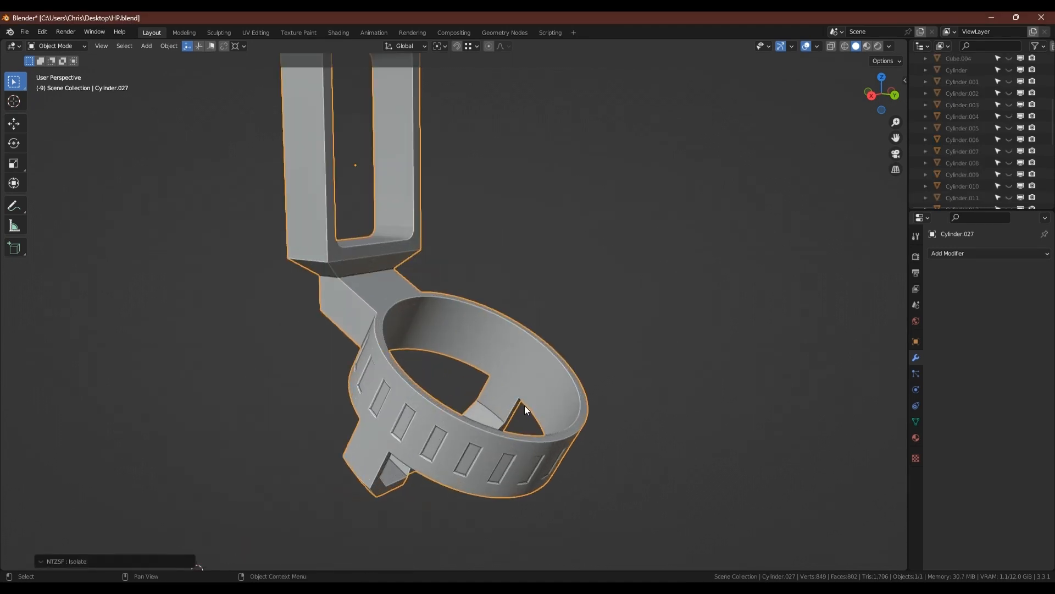
middle_click_drag(457, 348, 537, 467)
key("Tab")
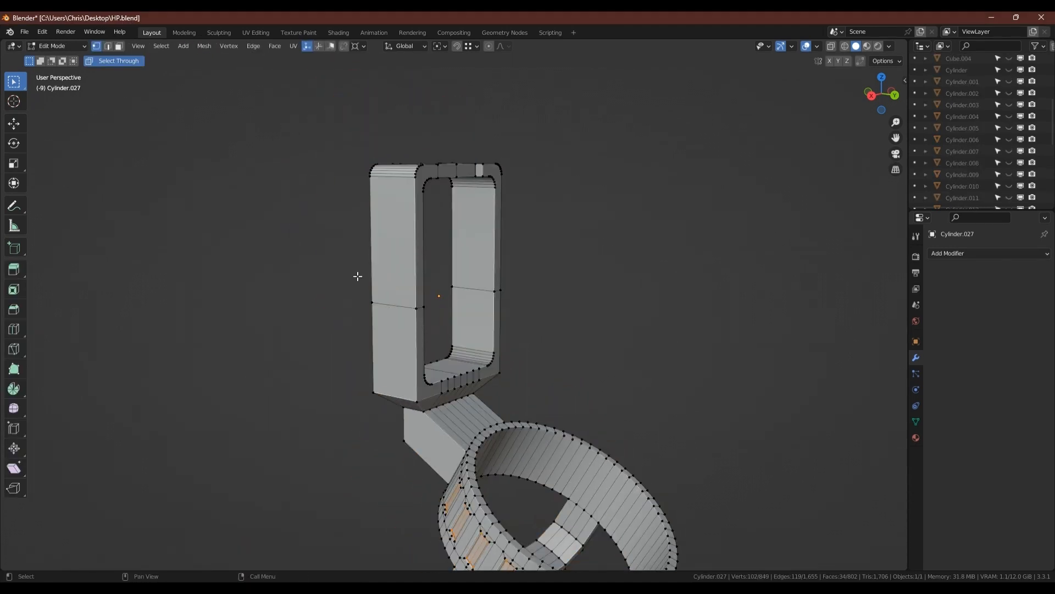
middle_click_drag(338, 266, 344, 278)
key("2")
left_click_drag(395, 294, 600, 328)
middle_click_drag(536, 320, 500, 292)
scroll(475, 250, "up", 3)
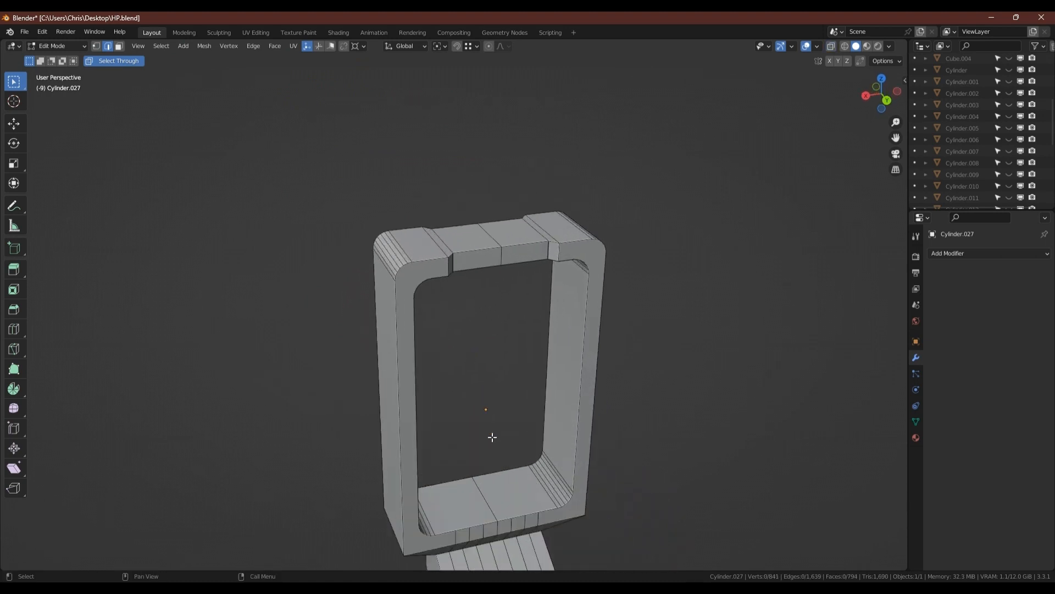
Step: Split the frame's inner bottom surface above the connecting arm and delete its middle section
scroll(468, 457, "up", 4)
middle_click_drag(451, 454, 443, 467)
key("3")
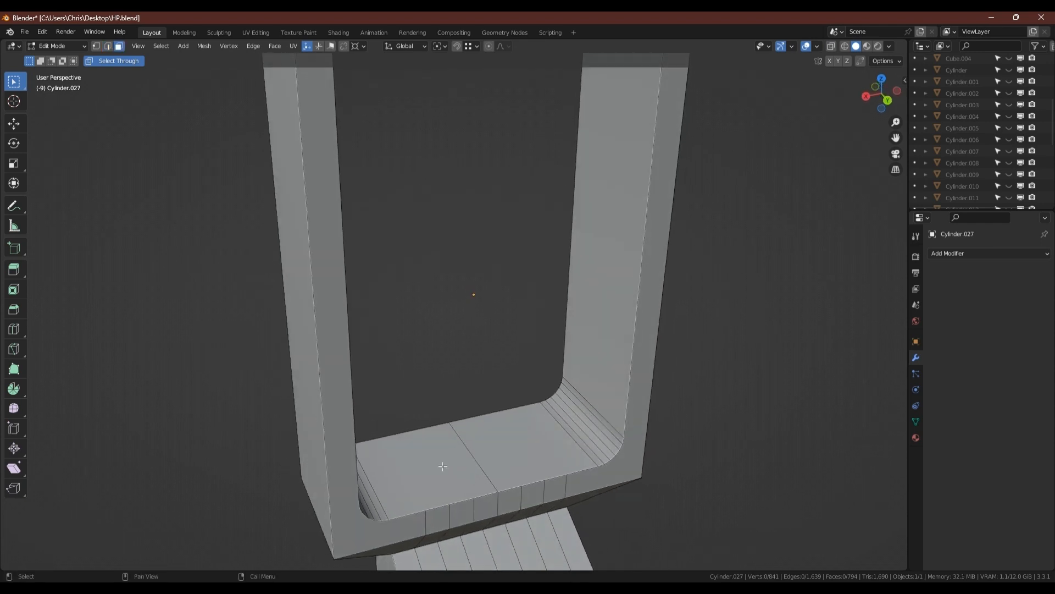
left_click(425, 507)
left_click(514, 453)
key("Delete")
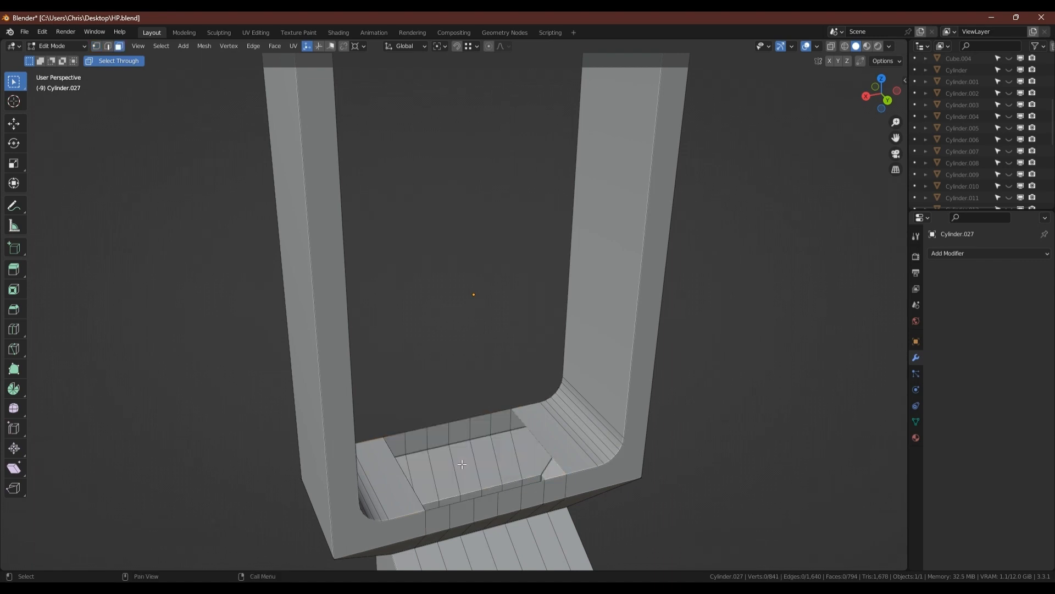
Step: Close the opening in the frame's inner bottom with Grid Fill at span 1 and offset 0, and restore the hidden objects
key("2")
left_click(552, 453, "alt")
key("F3")
key("Return")
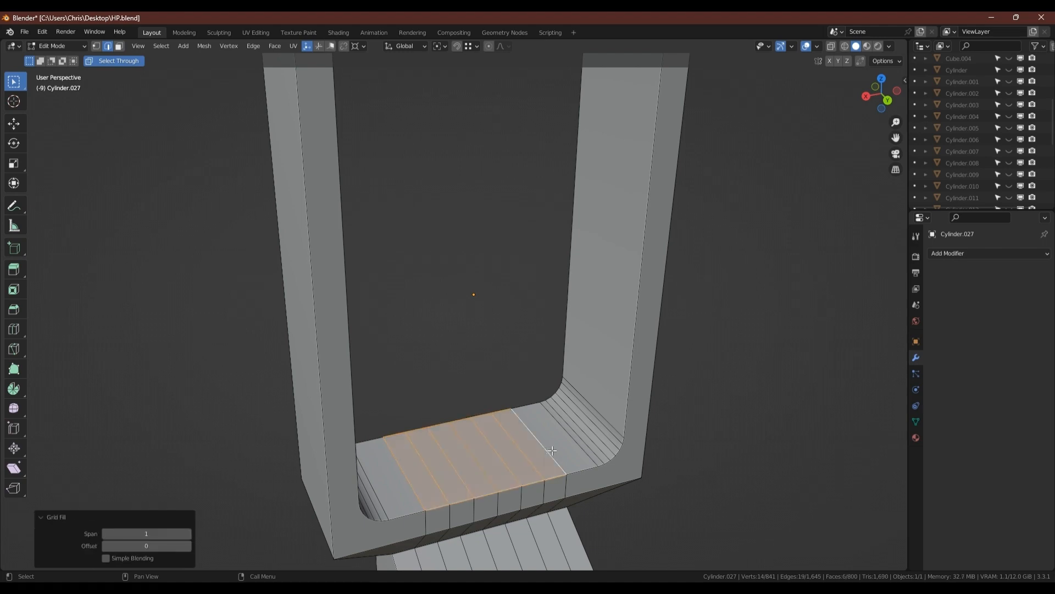
scroll(542, 443, "down", 3)
middle_click_drag(492, 421, 418, 230)
key("Tab")
key("slash")
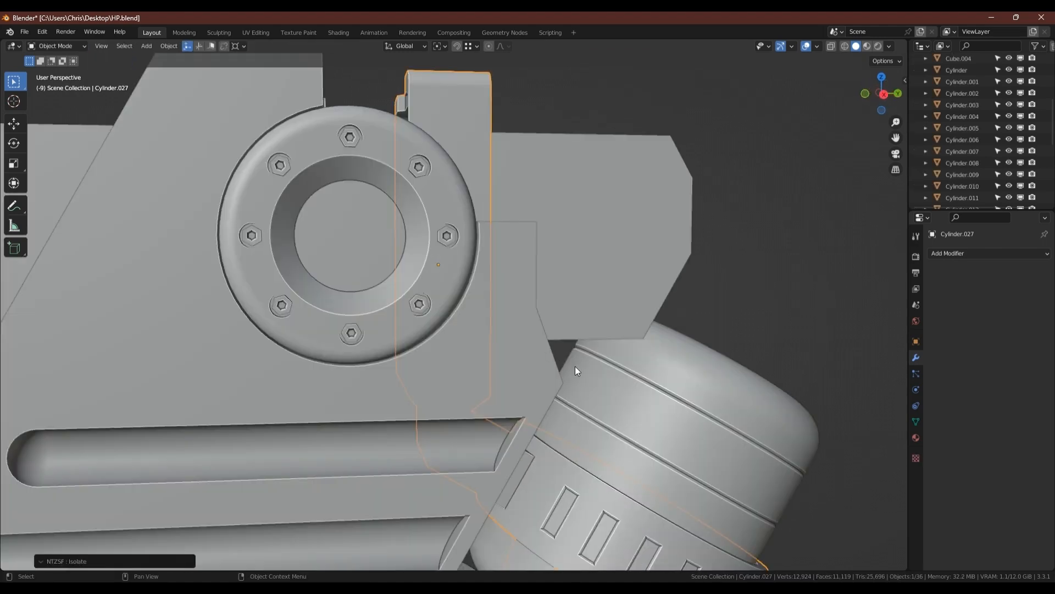
Step: Raise the two neighbouring faces at the front centre of the collar's upper rim 0.055507 m along local Z
scroll(544, 377, "down", 3)
middle_click_drag(537, 378, 428, 368, "shift")
scroll(426, 364, "down", 4)
middle_click_drag(451, 411, 384, 385)
key("slash")
key("Tab")
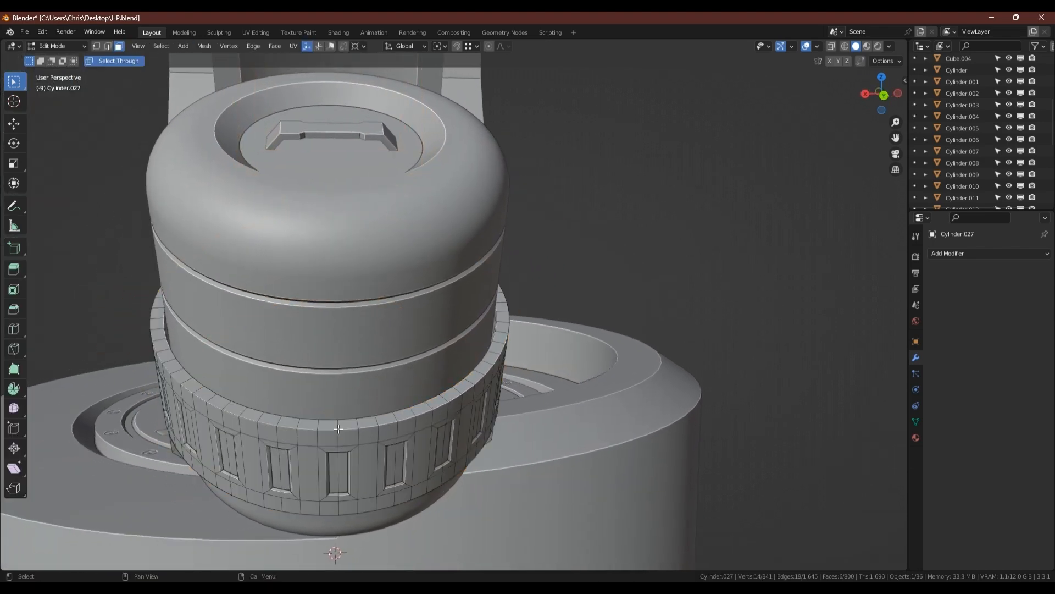
left_click(335, 424)
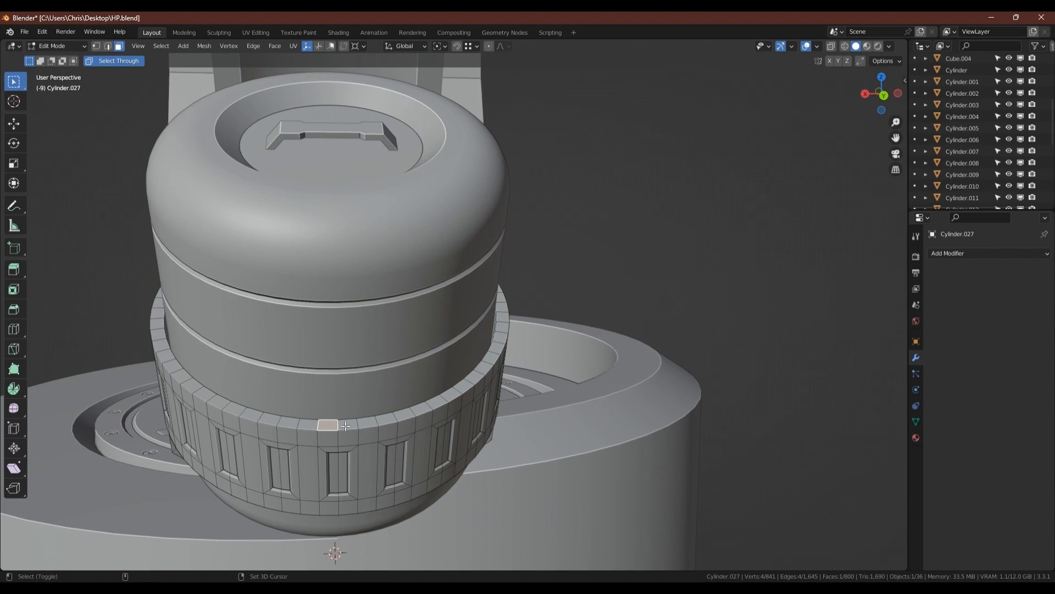
left_click(345, 426, "shift")
middle_click_drag(348, 424, 371, 424)
key("g")
key("z")
key("z")
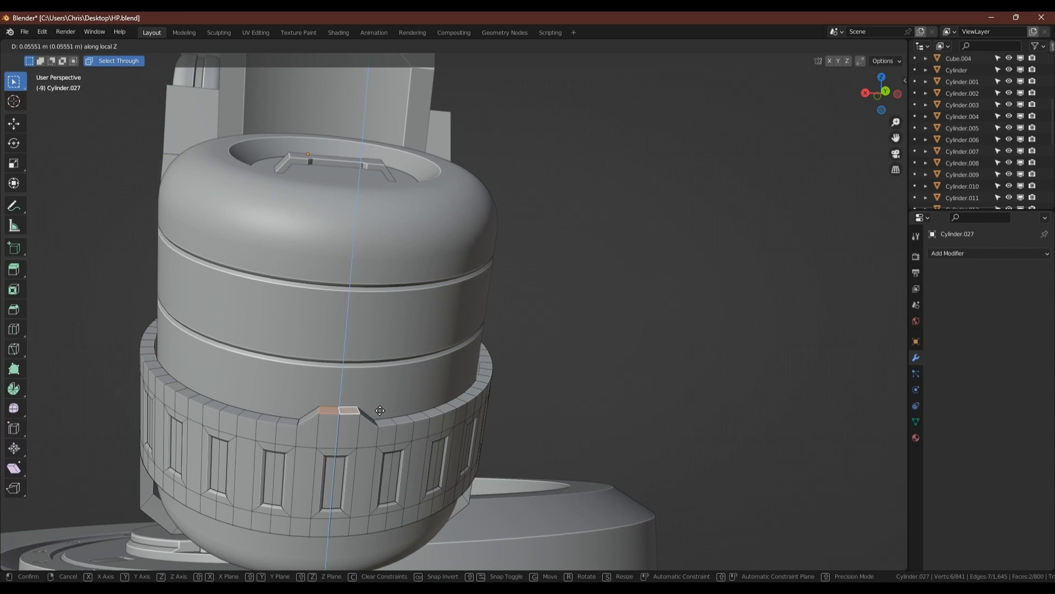
left_click(380, 411)
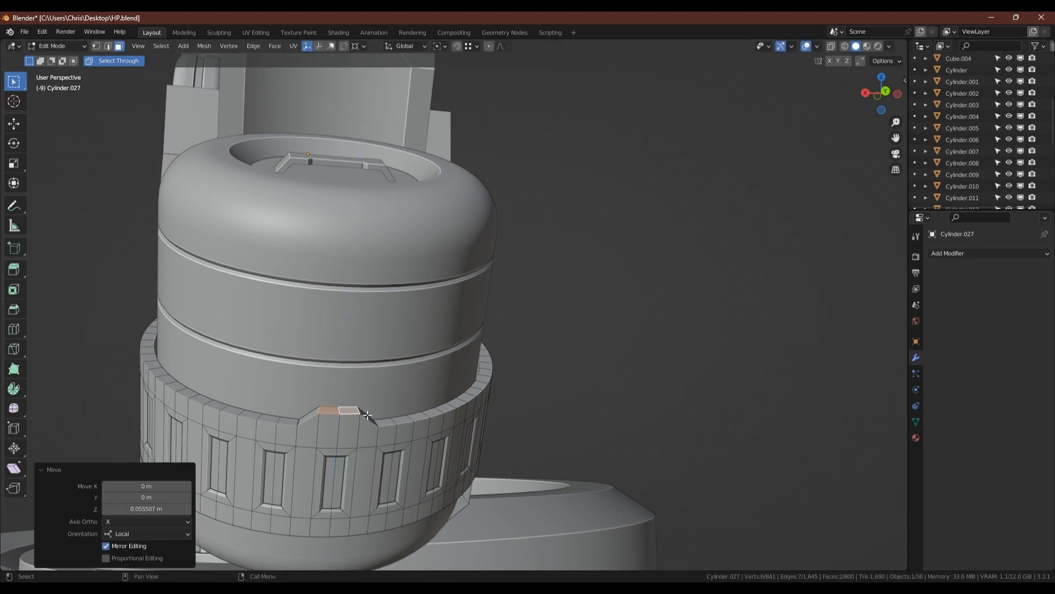
middle_click_drag(380, 411, 299, 424)
key("Tab")
Step: Examine the mesh topology of the collar and cylinder with the wireframe shown temporarily, and view the assembly from the side
key("shift+alt+z")
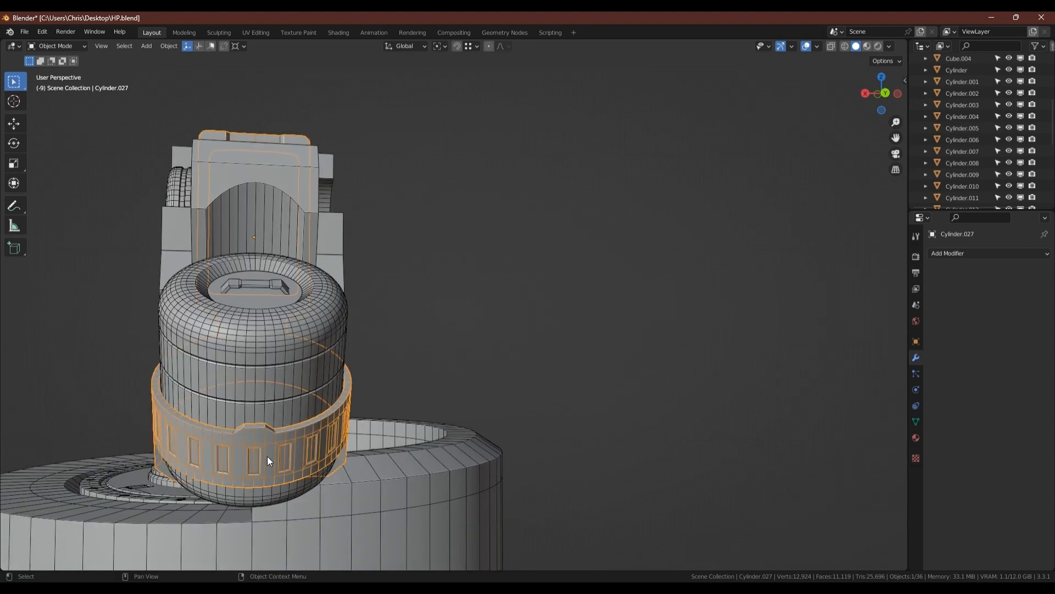
scroll(267, 456, "up", 3)
key("shift+alt+z")
scroll(242, 429, "down", 4)
middle_click_drag(233, 424, 199, 384)
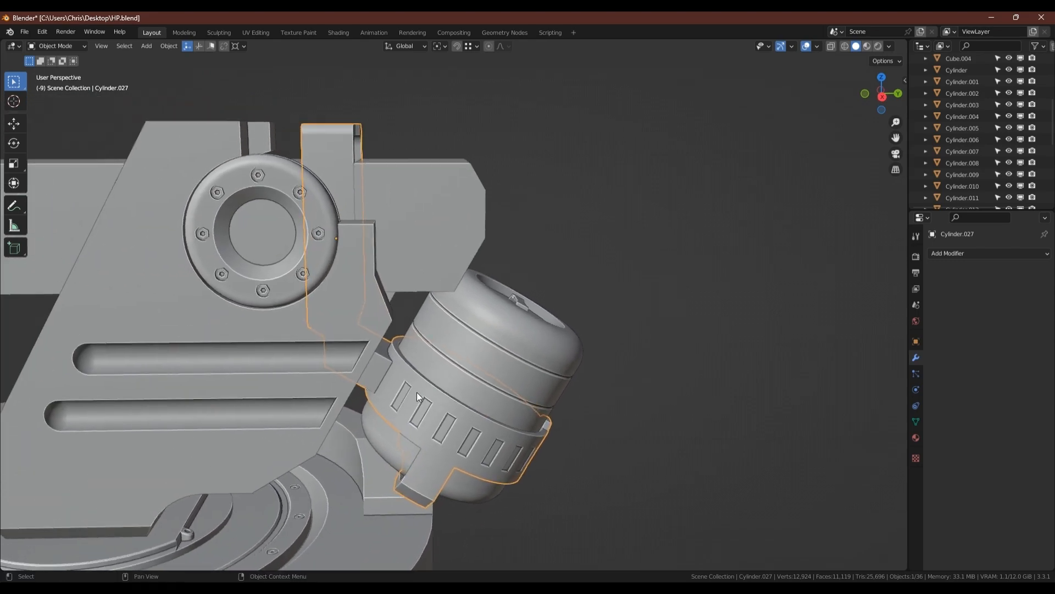